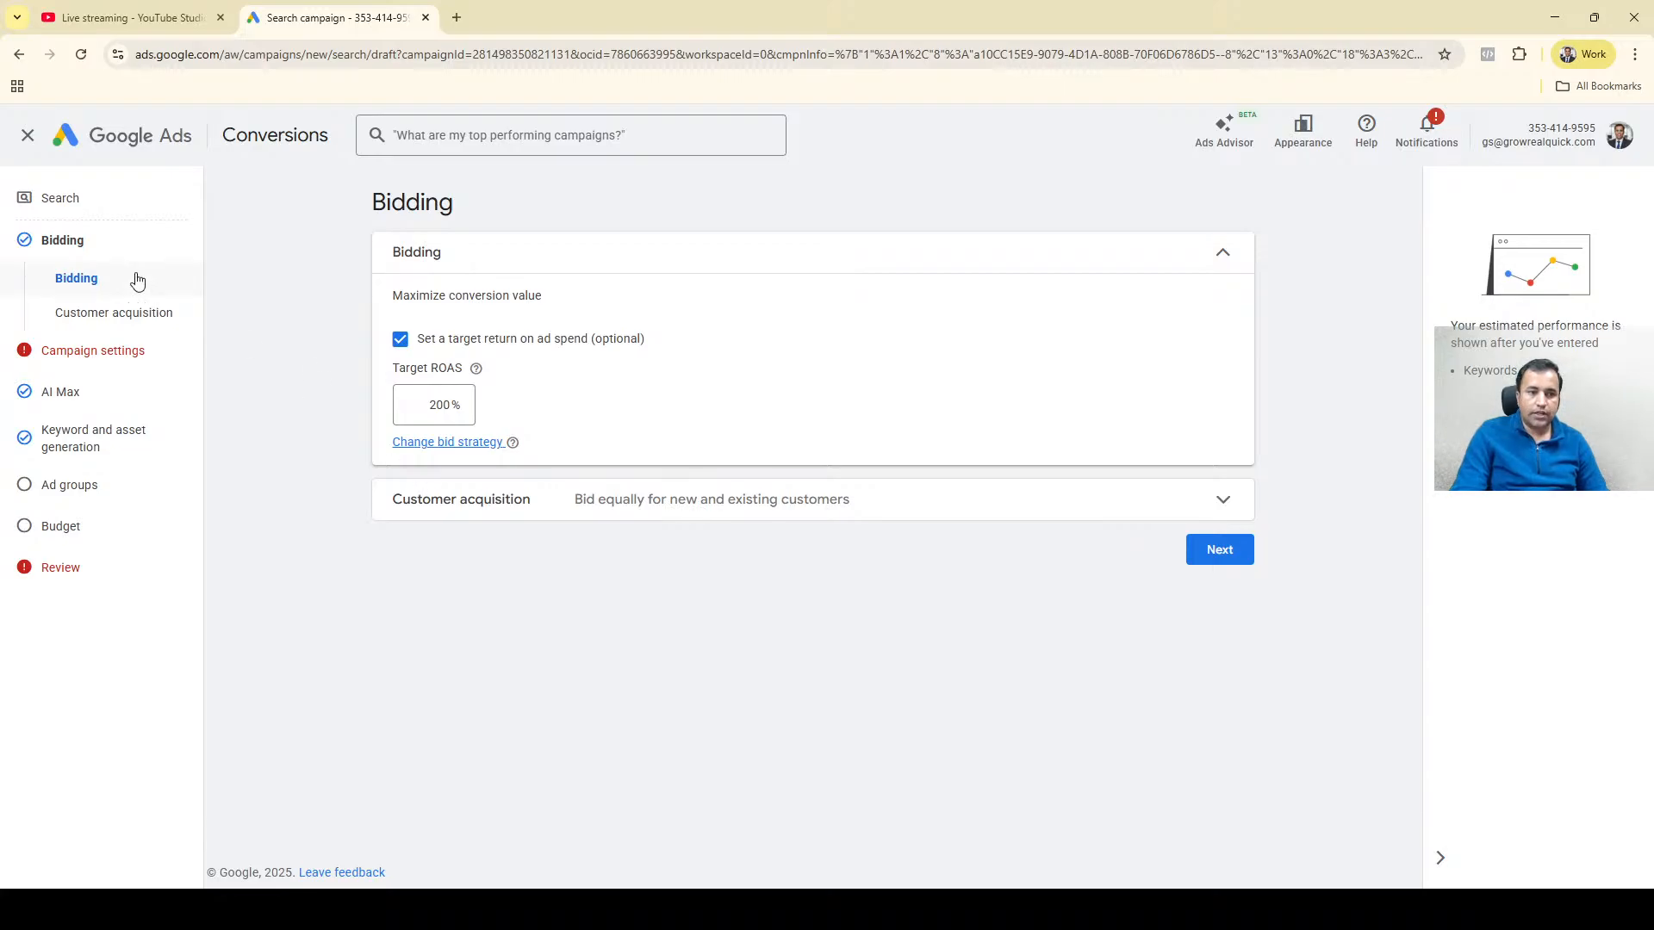
Exit the campaign setup and reopen the GRQ-Search-Dec25-Ongoing draft from the account overview.
left_click(27, 144)
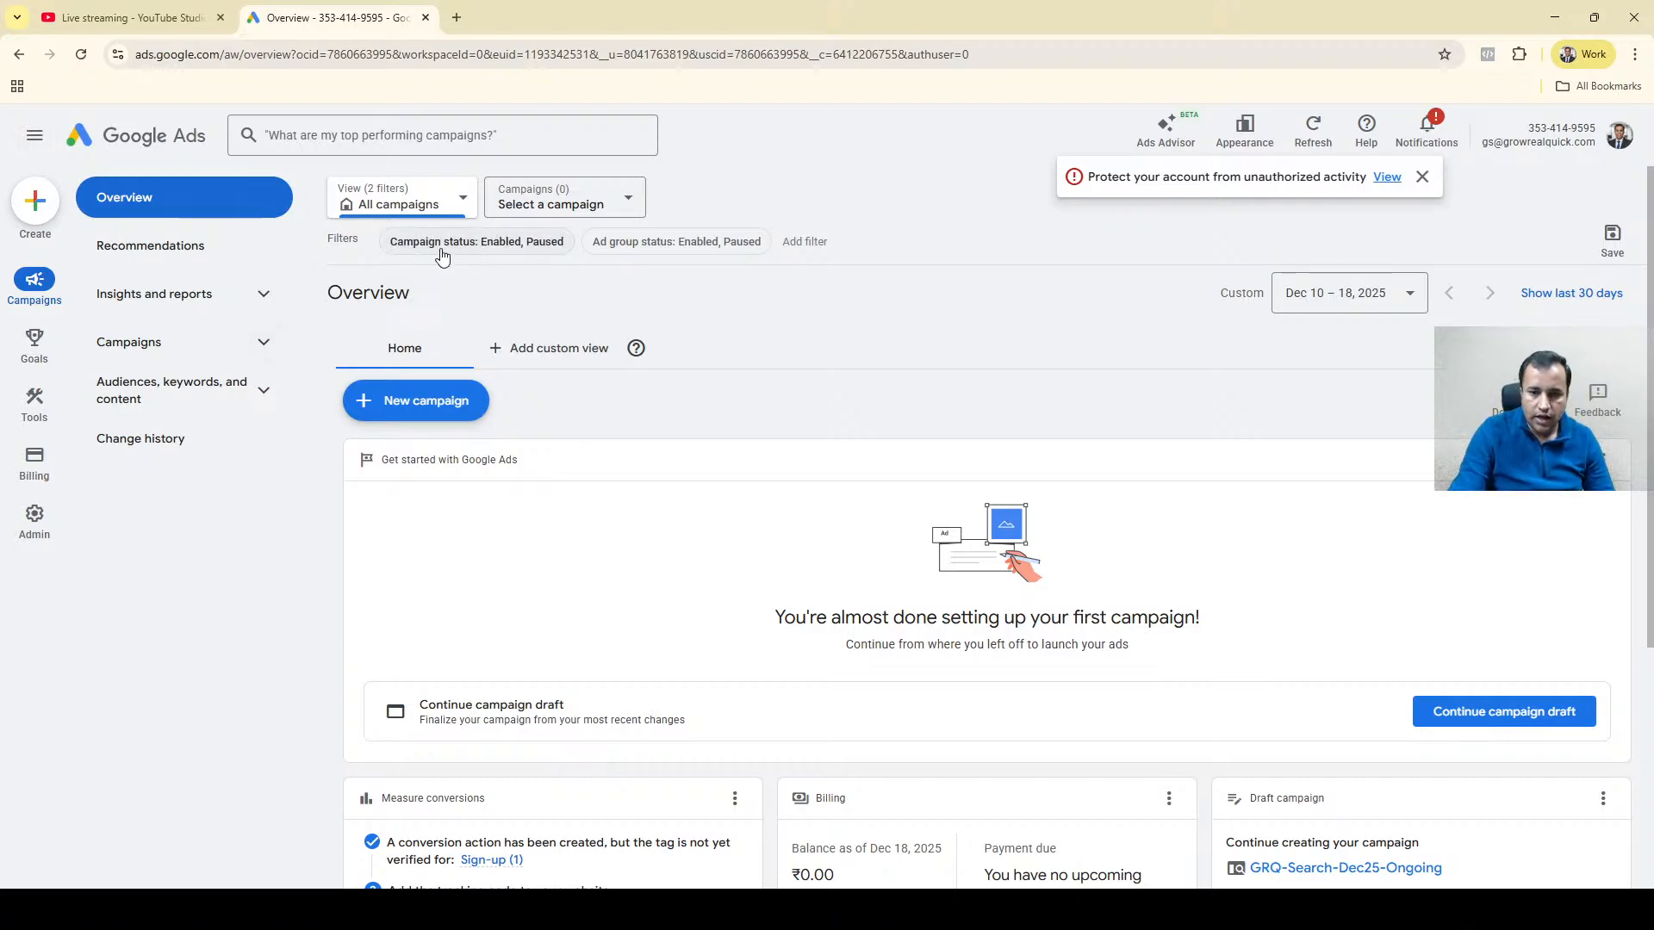
left_click(1499, 720)
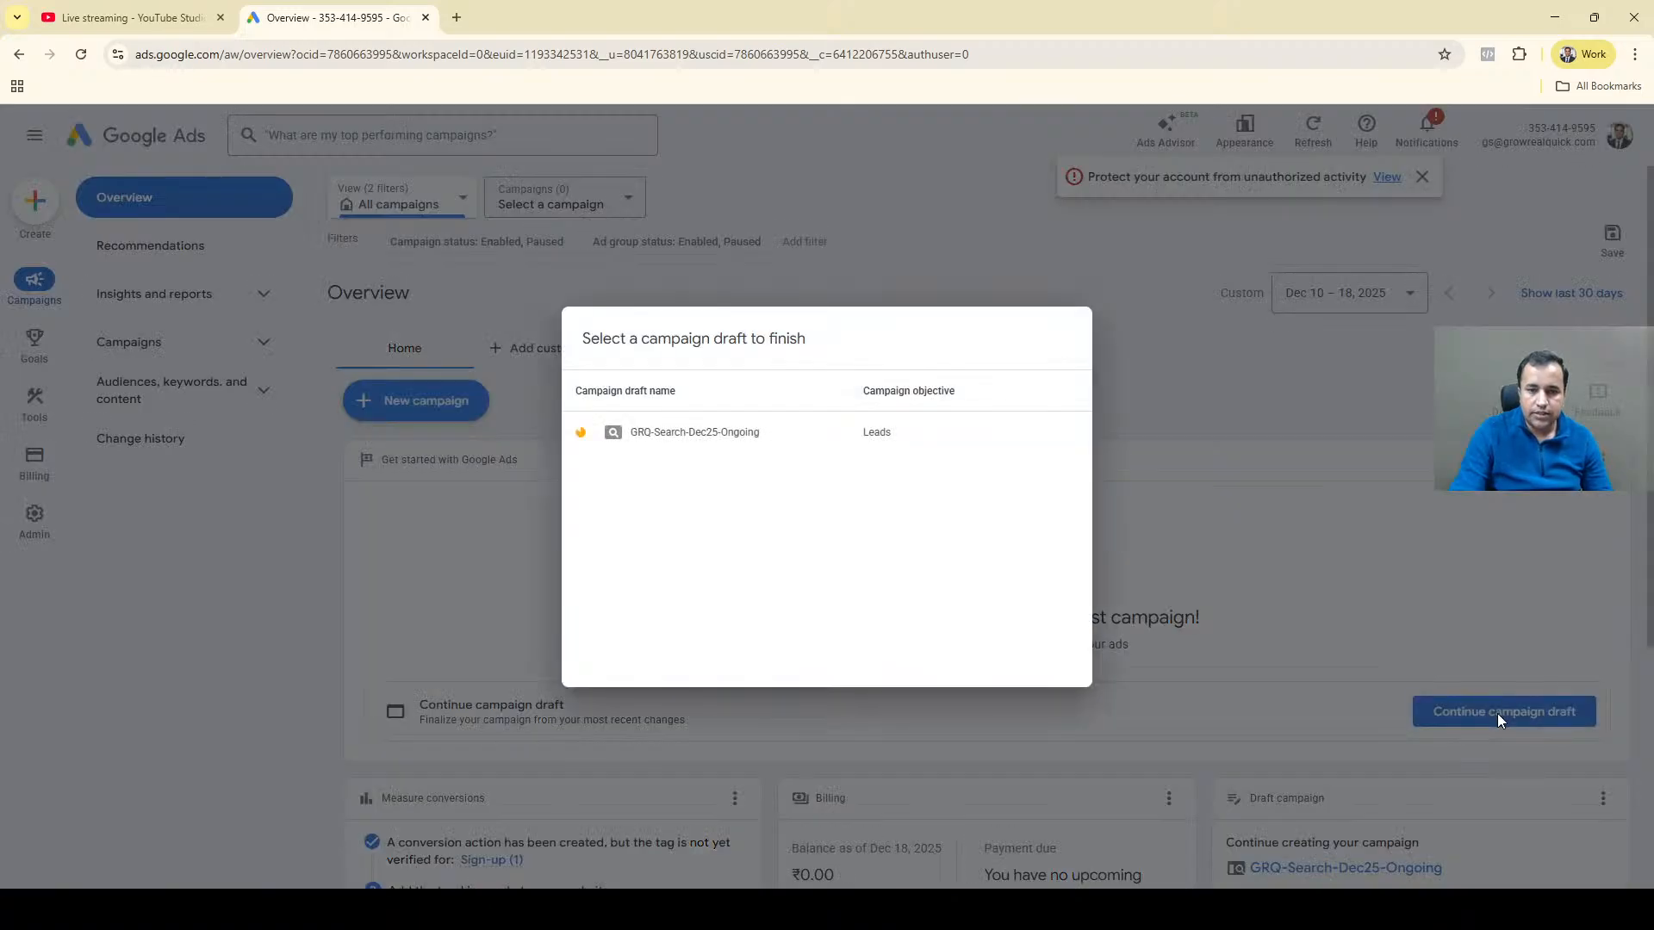
left_click(742, 430)
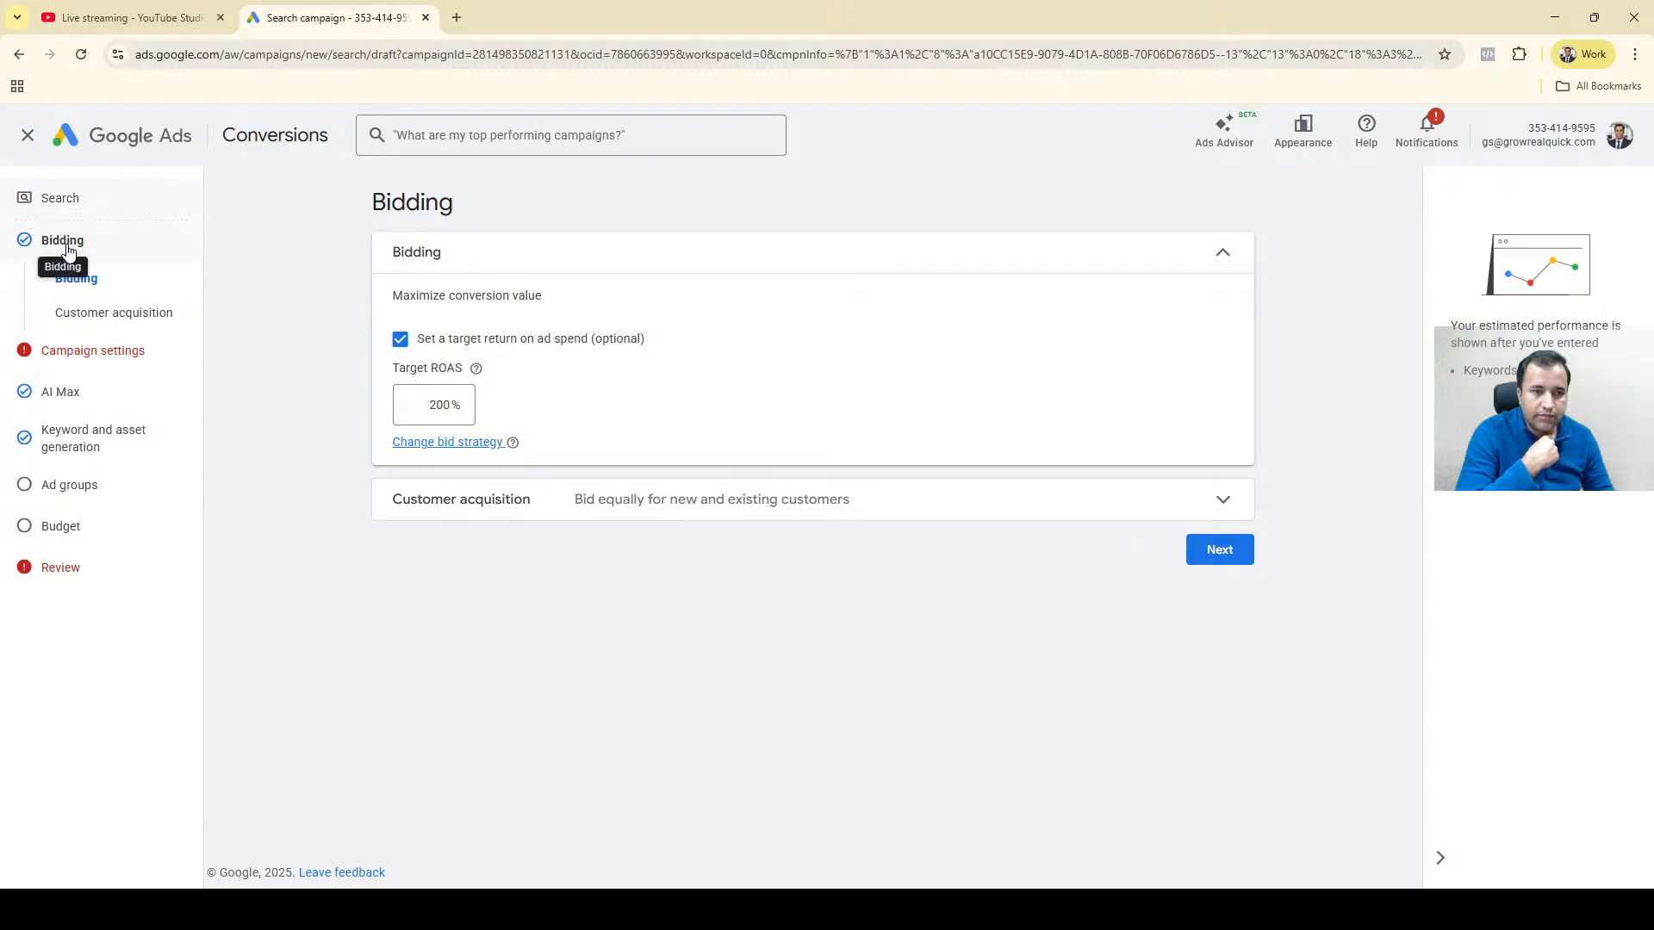
Continue past customer acquisition to the campaign settings and disable both Google Search Partners Network and Google Display Network.
left_click(96, 312)
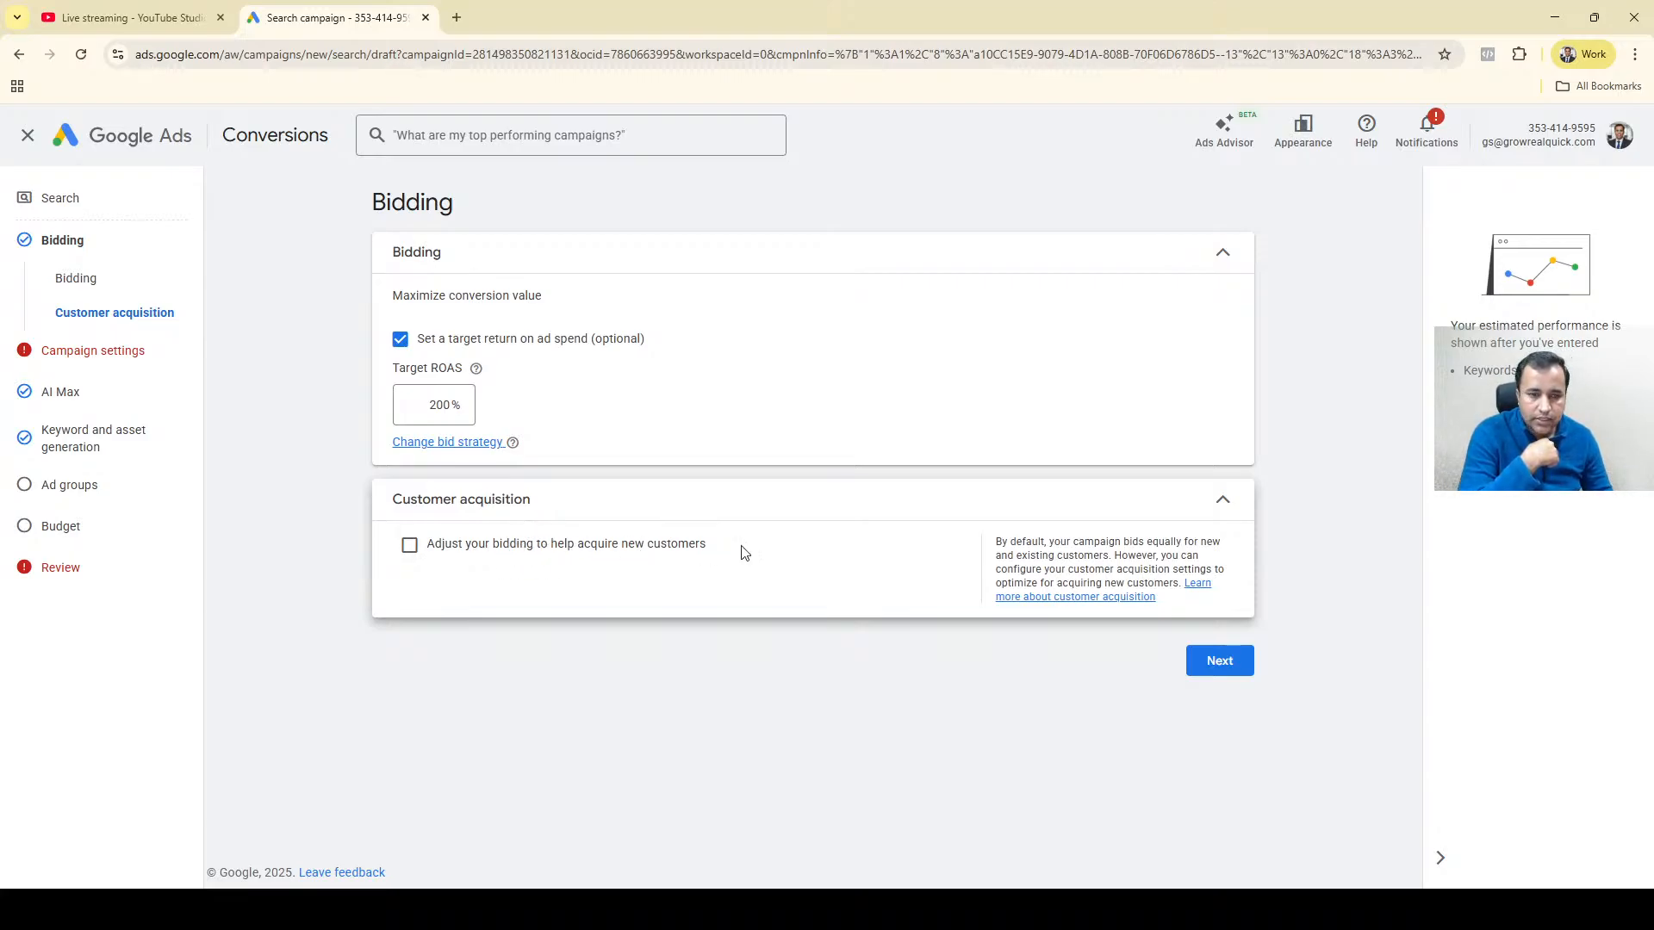
left_click(1219, 661)
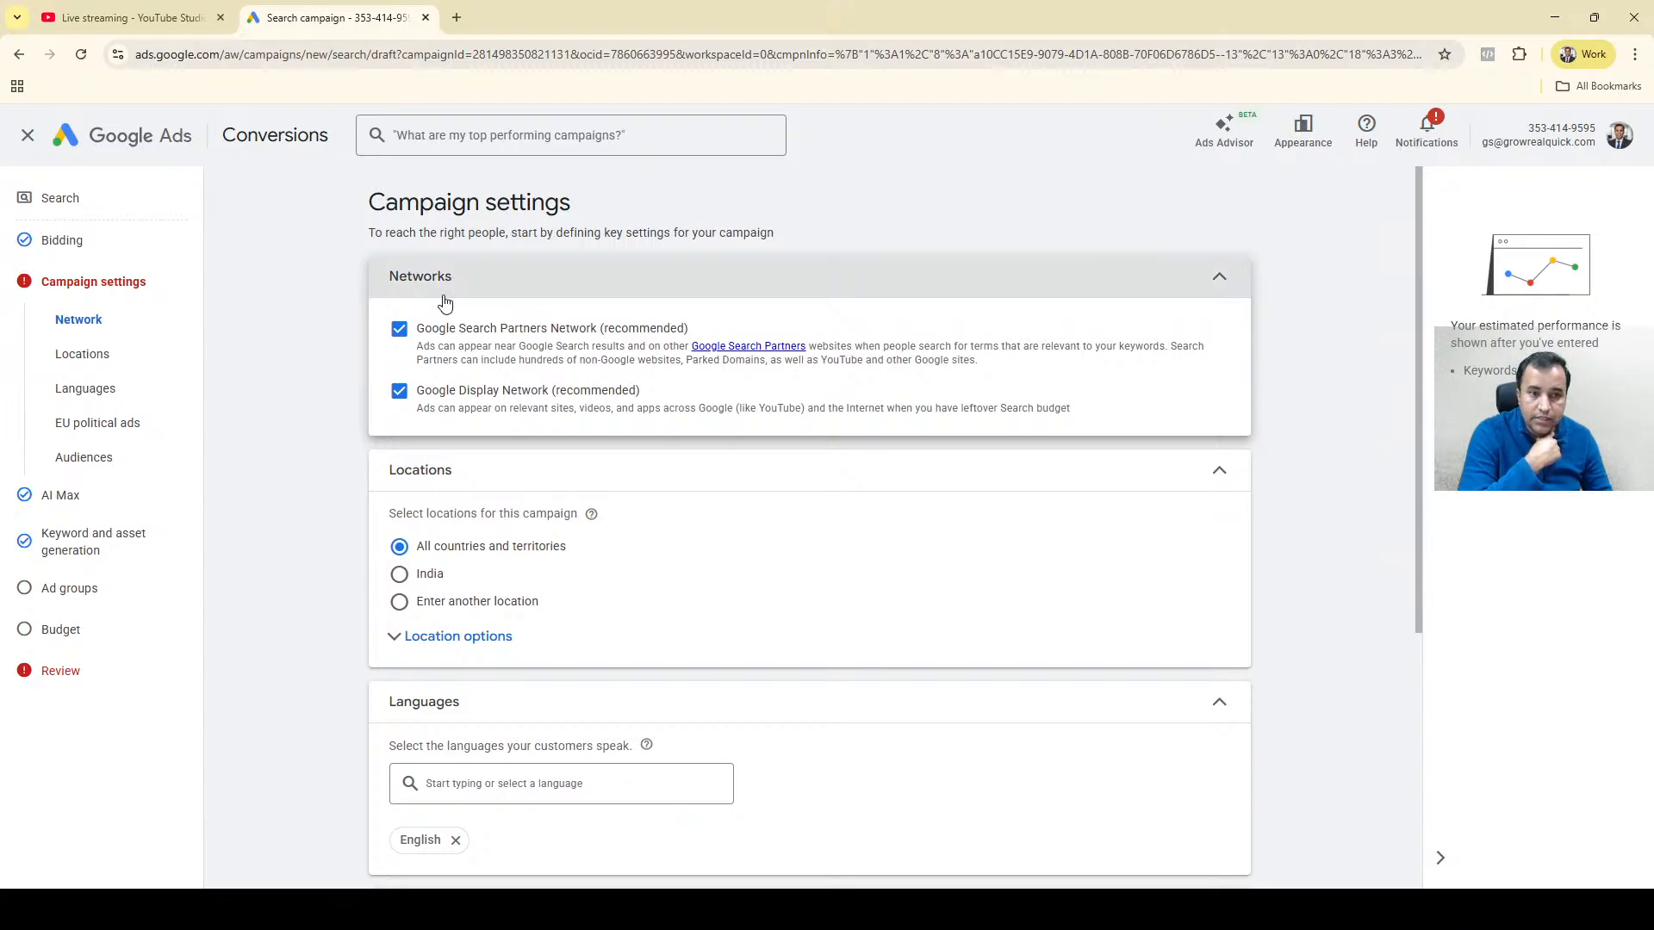
left_click(500, 334)
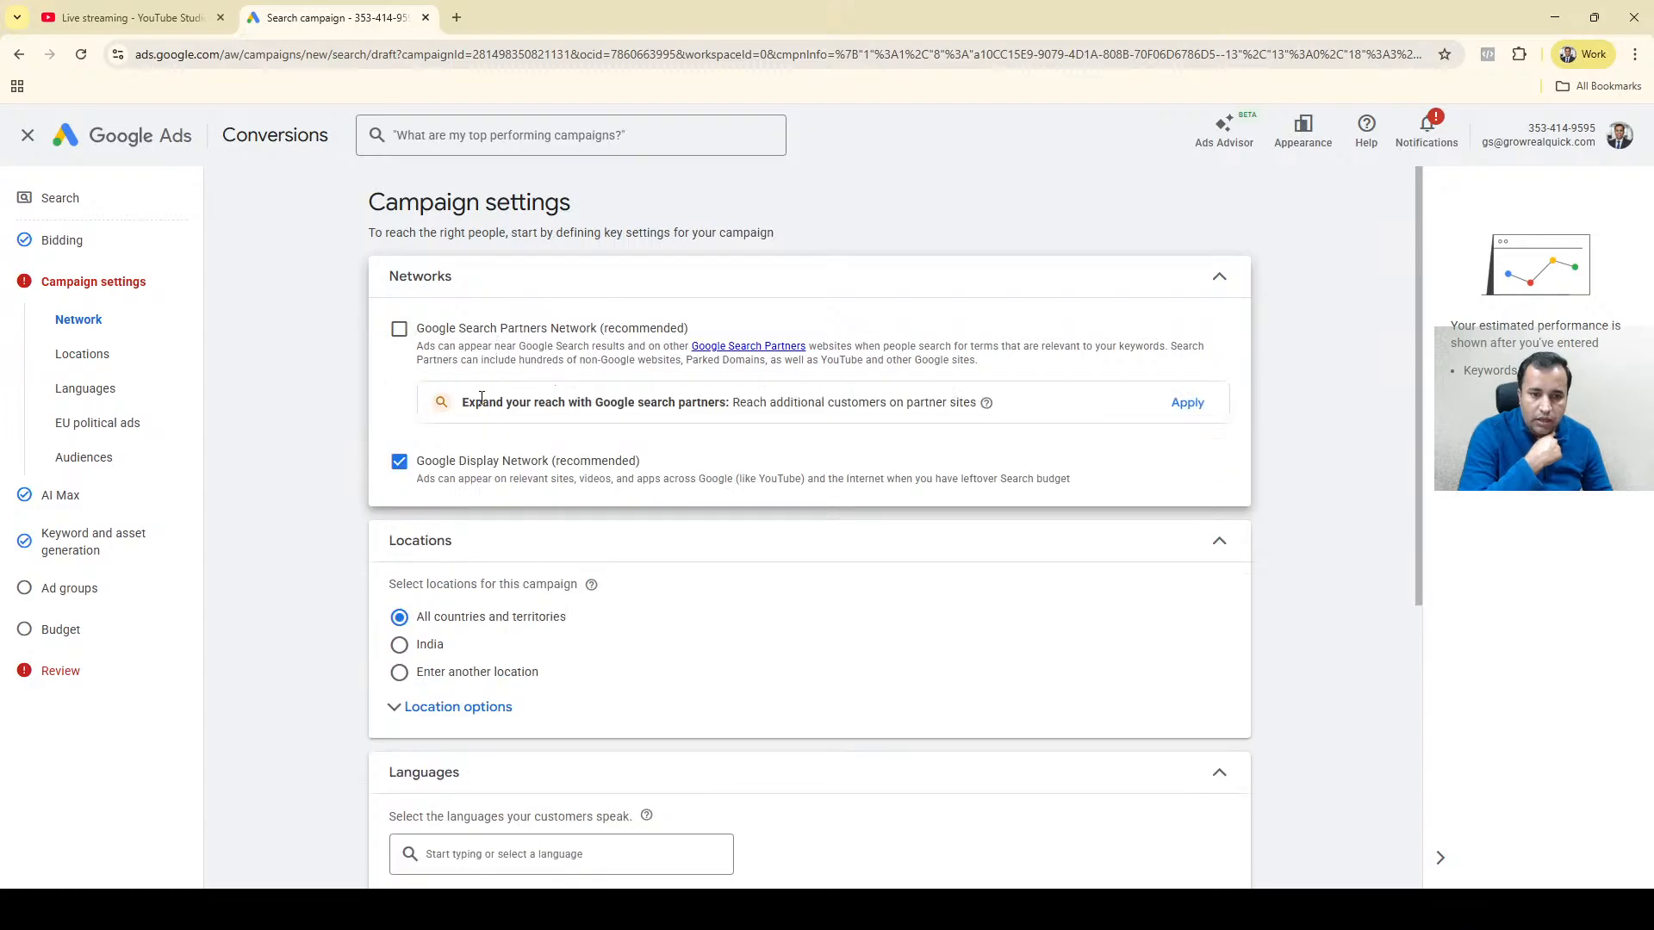
left_click(450, 468)
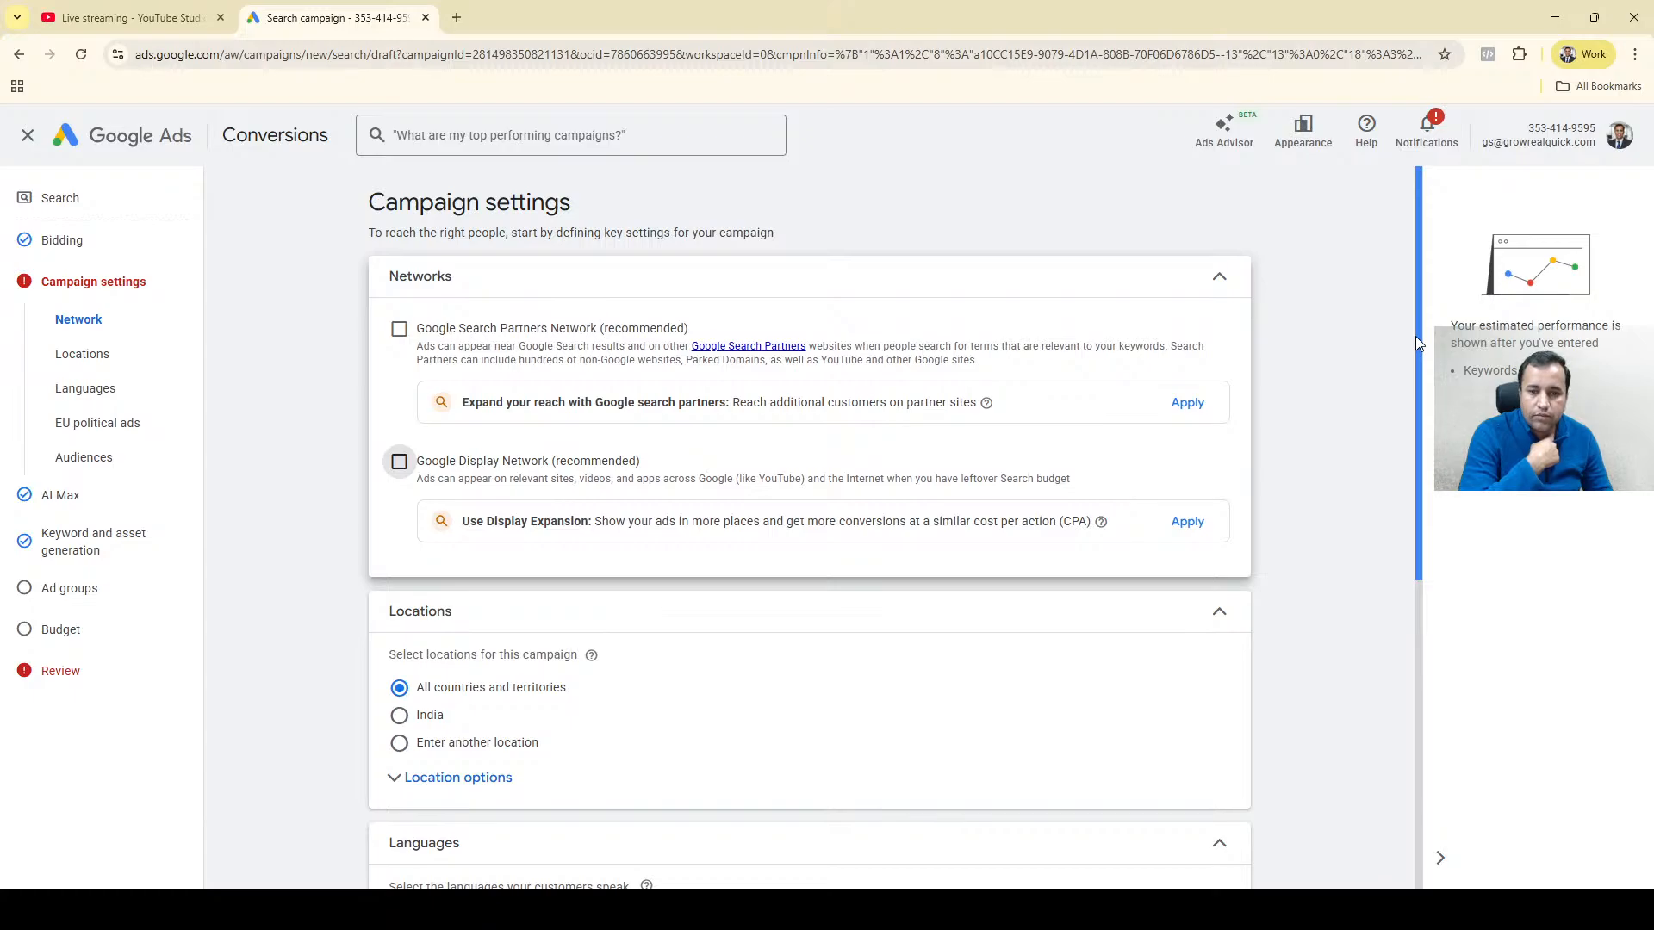
Expand the location options and set the campaign's targeting to a custom location instead of all countries and territories.
left_click_drag(1416, 338, 1402, 506)
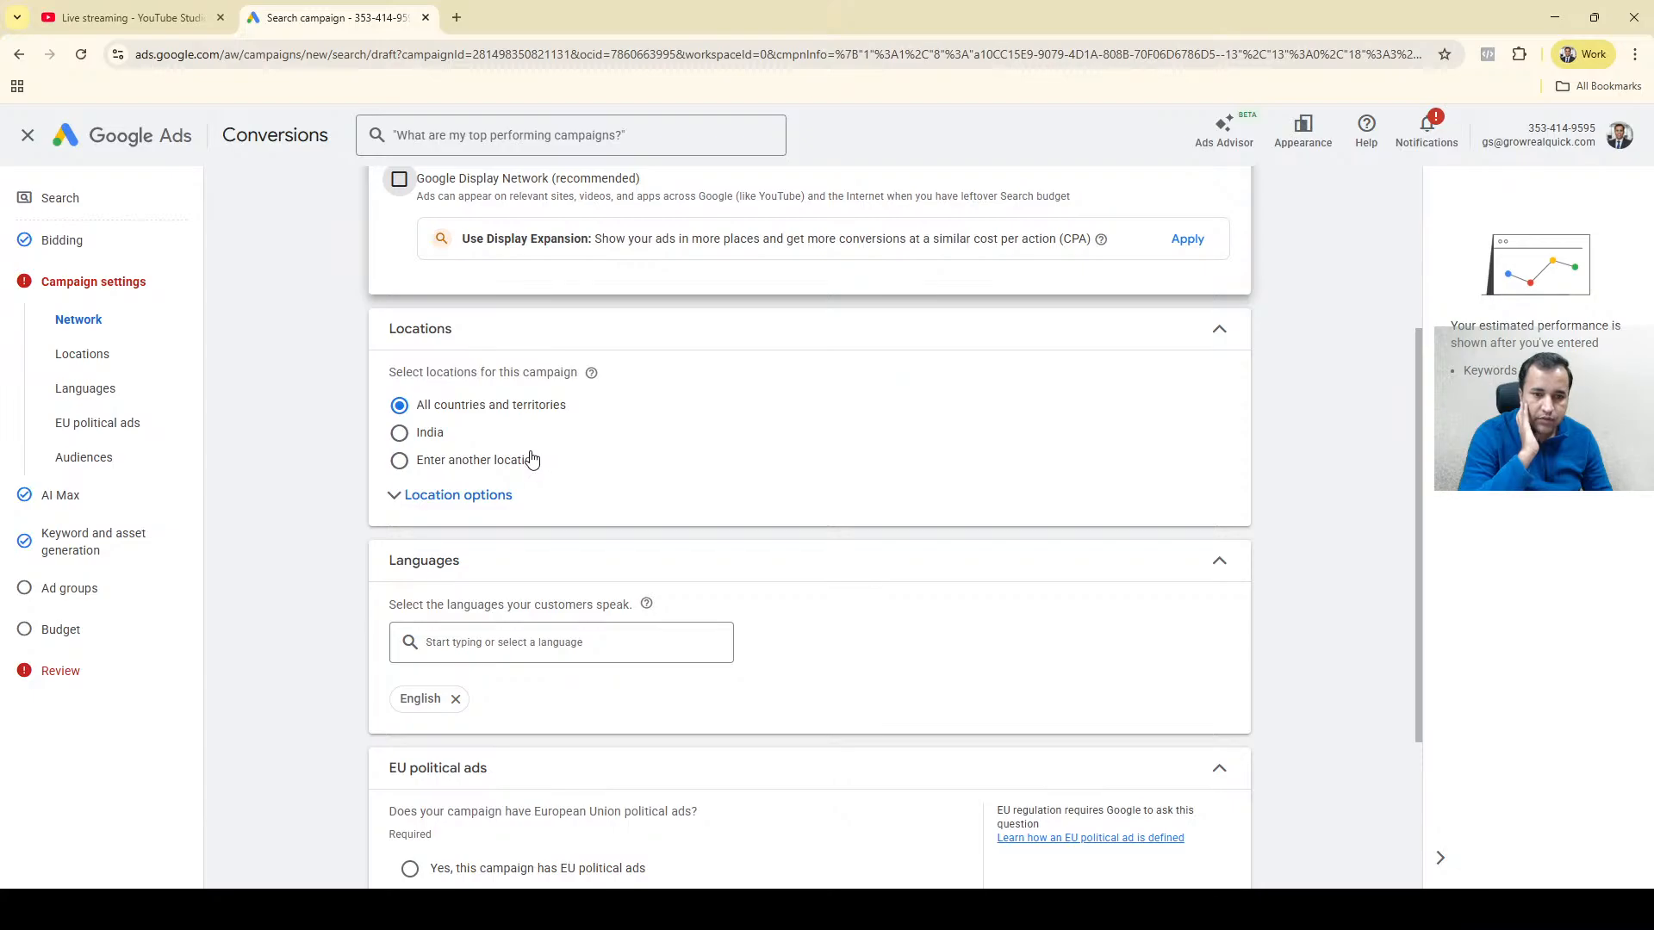
left_click(419, 506)
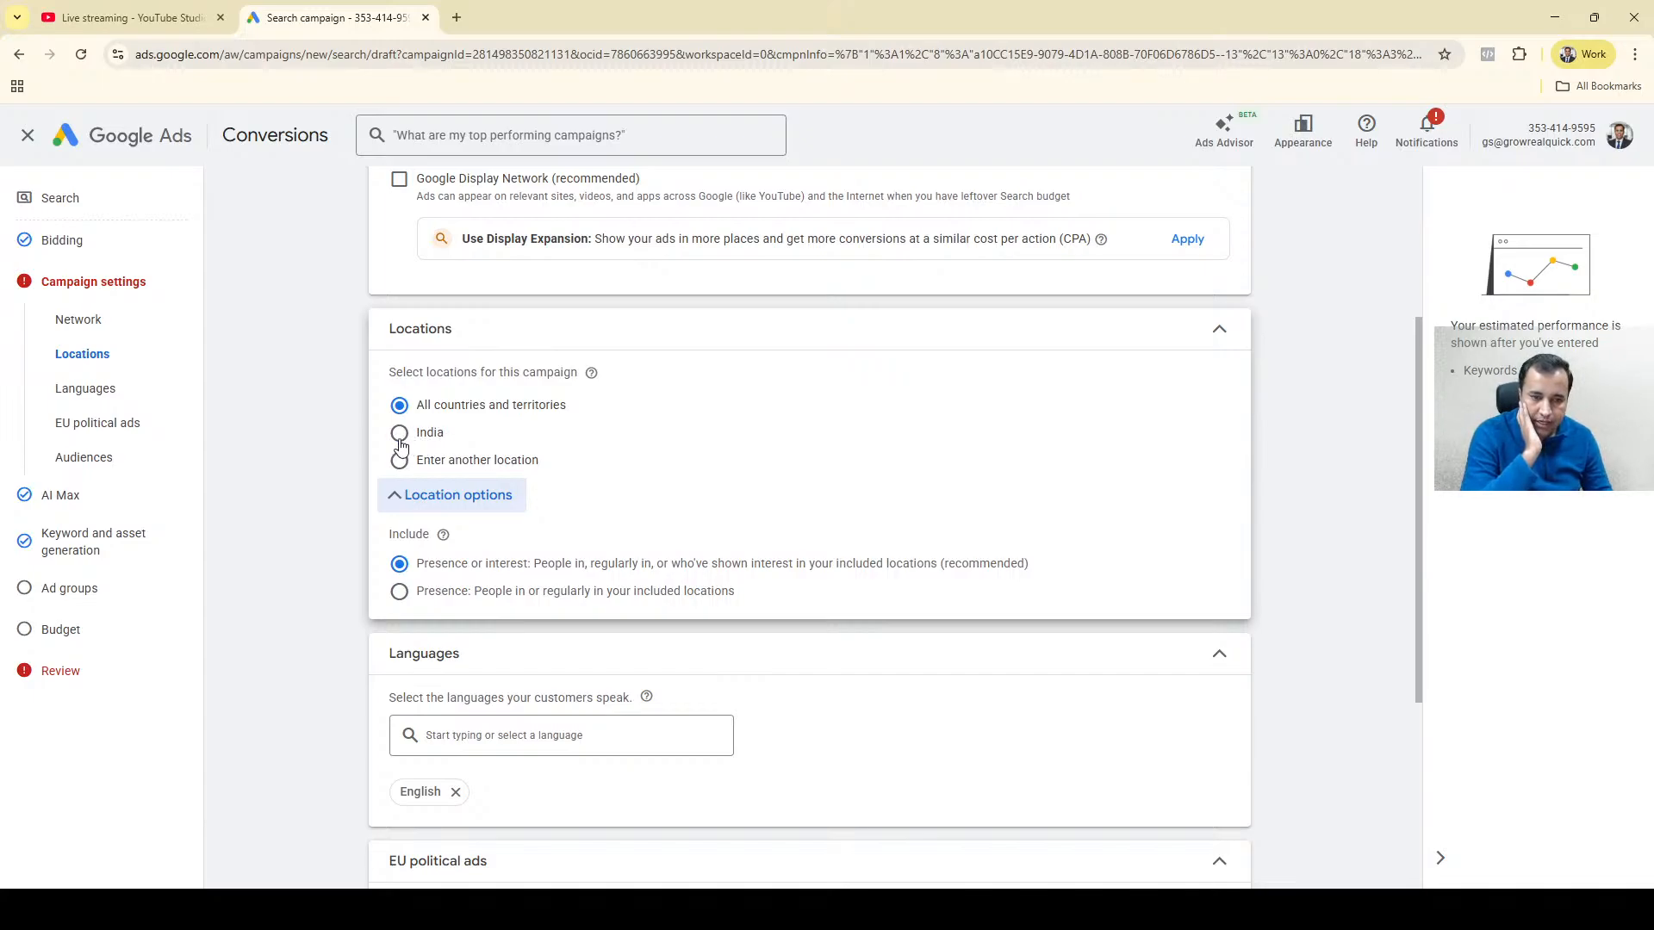
left_click(401, 462)
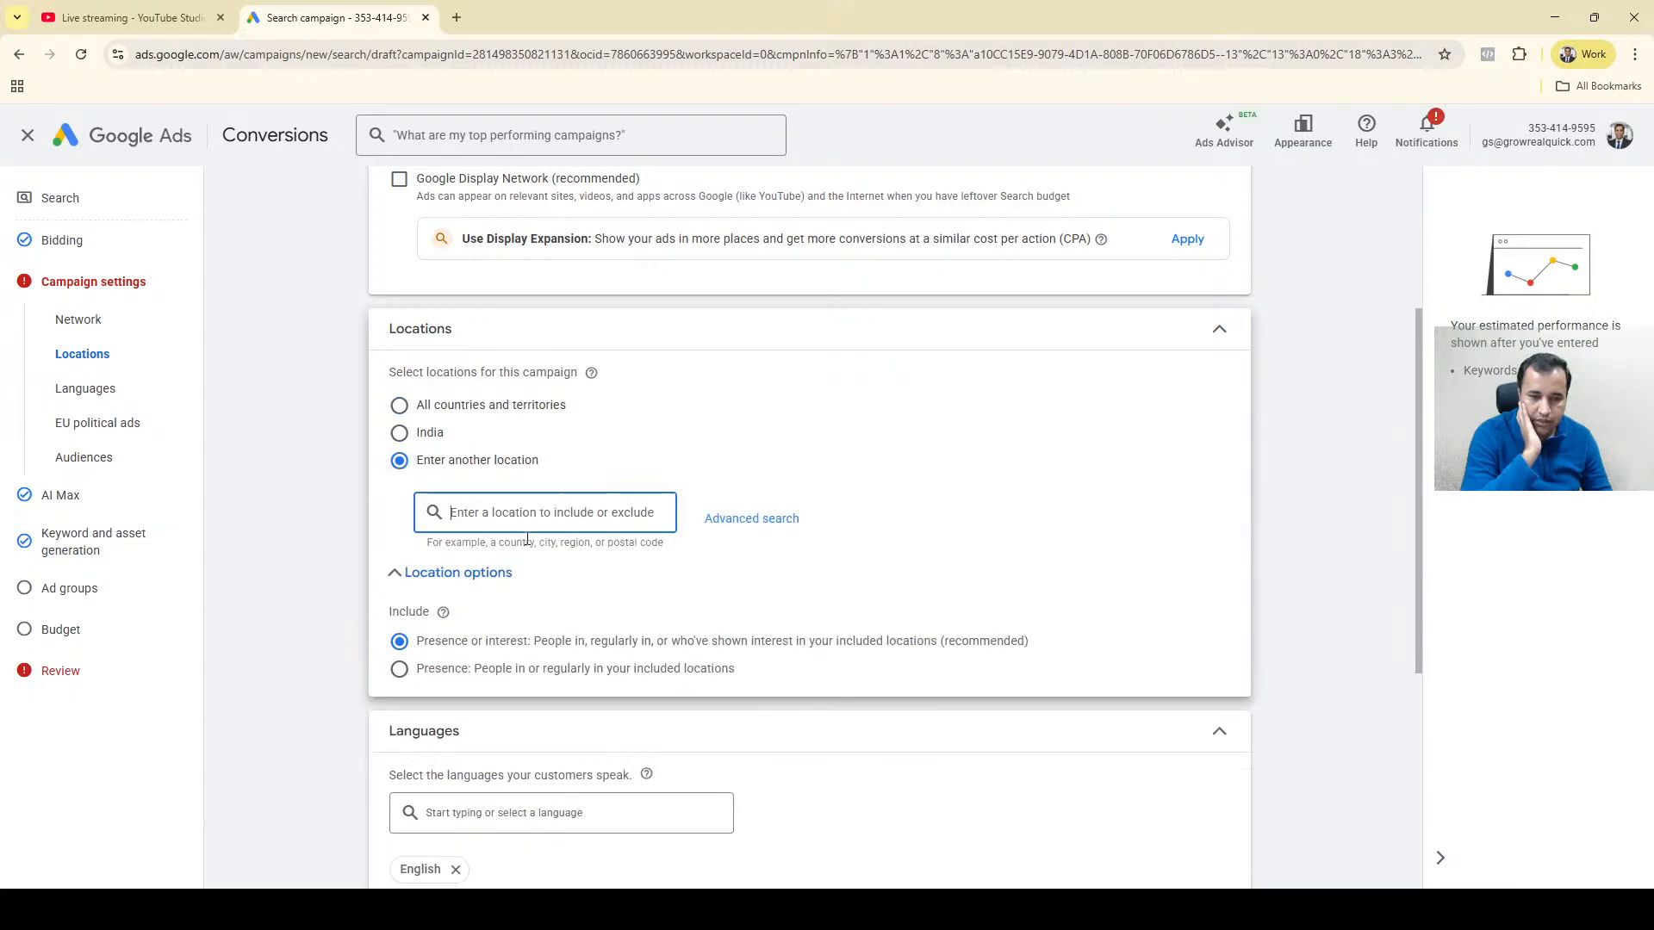
Try targeting the city of Paris, Ile-de-France, France, viewing its nearby locations, and remove it from the location list.
type("pari")
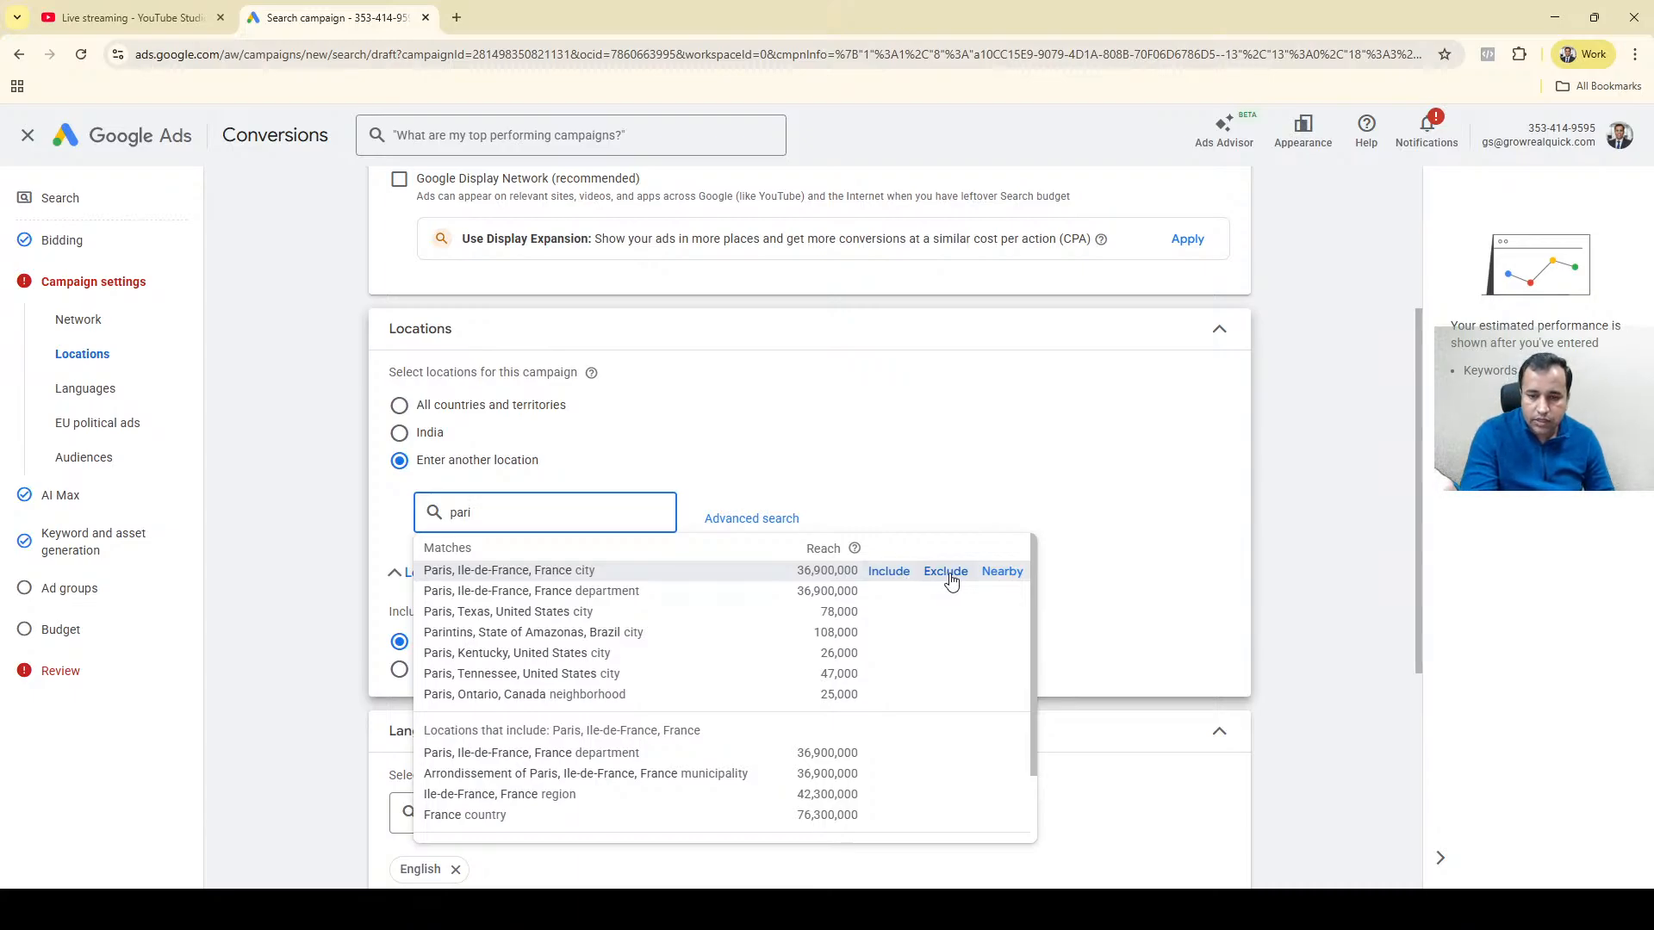
left_click(1002, 574)
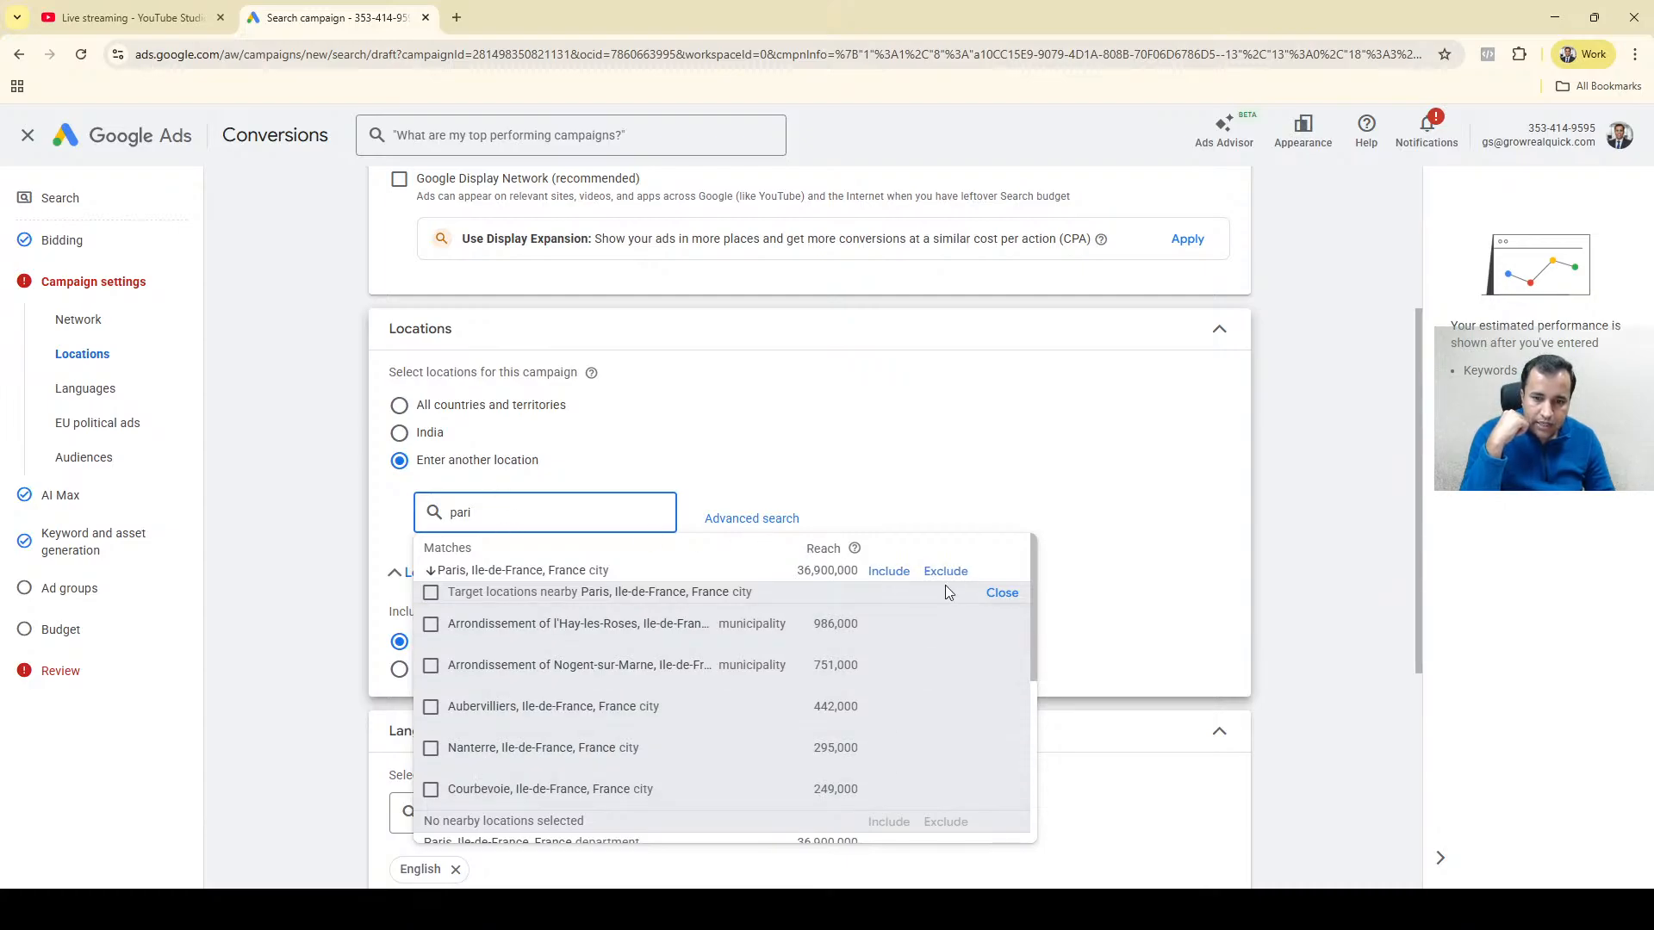
left_click(808, 578)
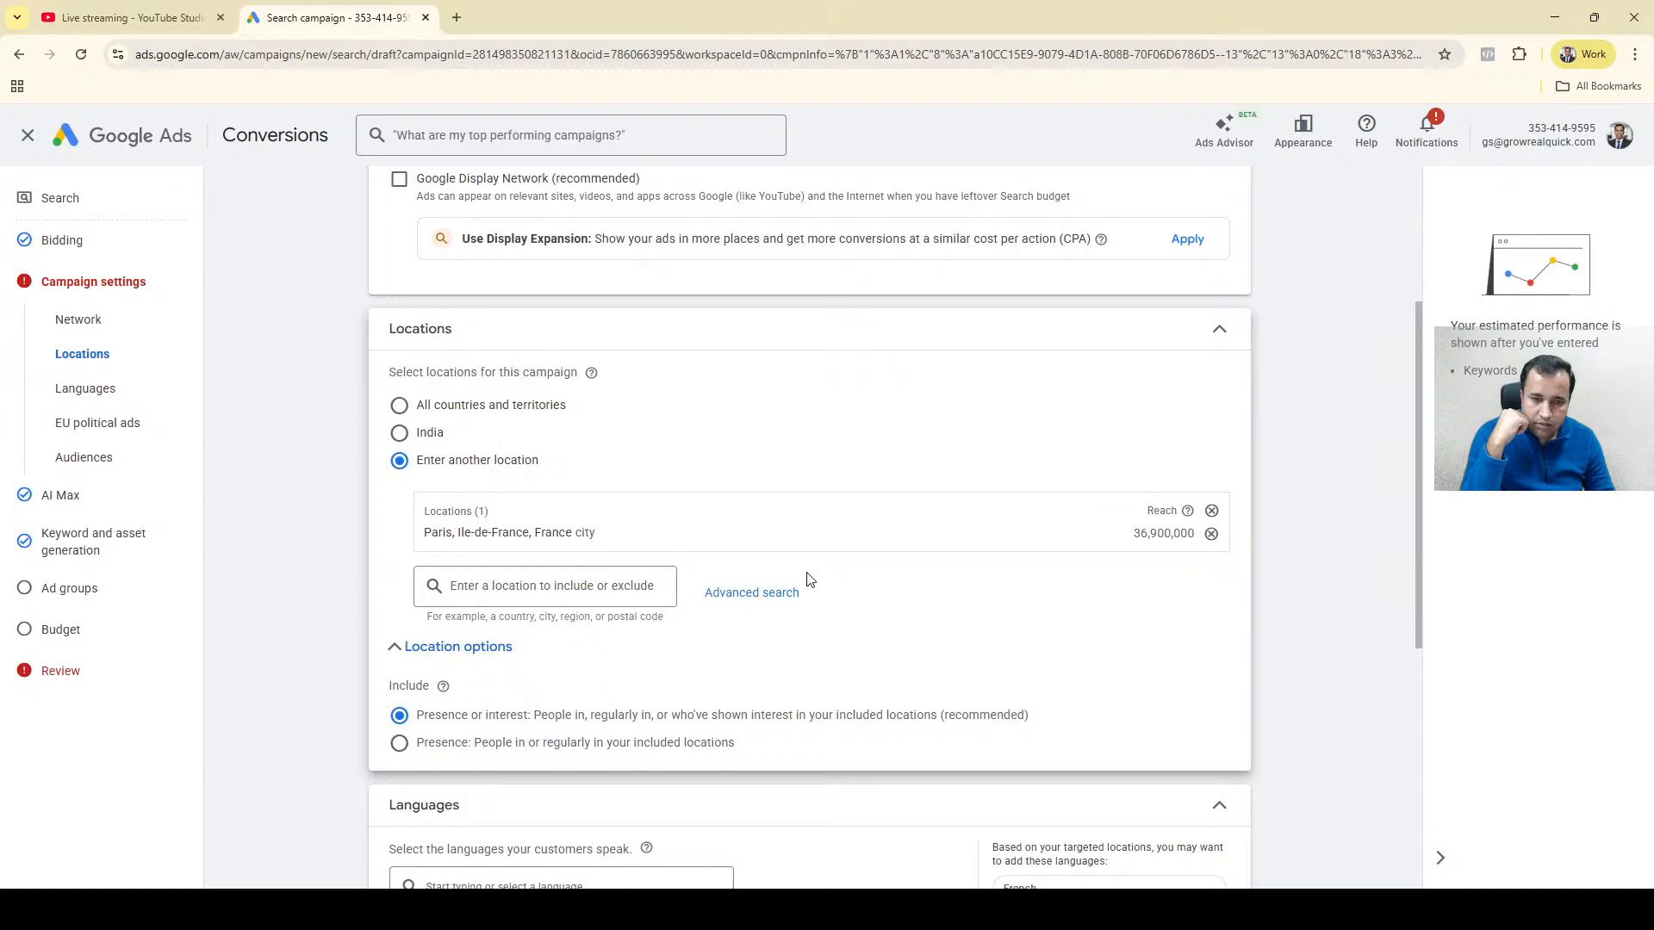
left_click(1212, 535)
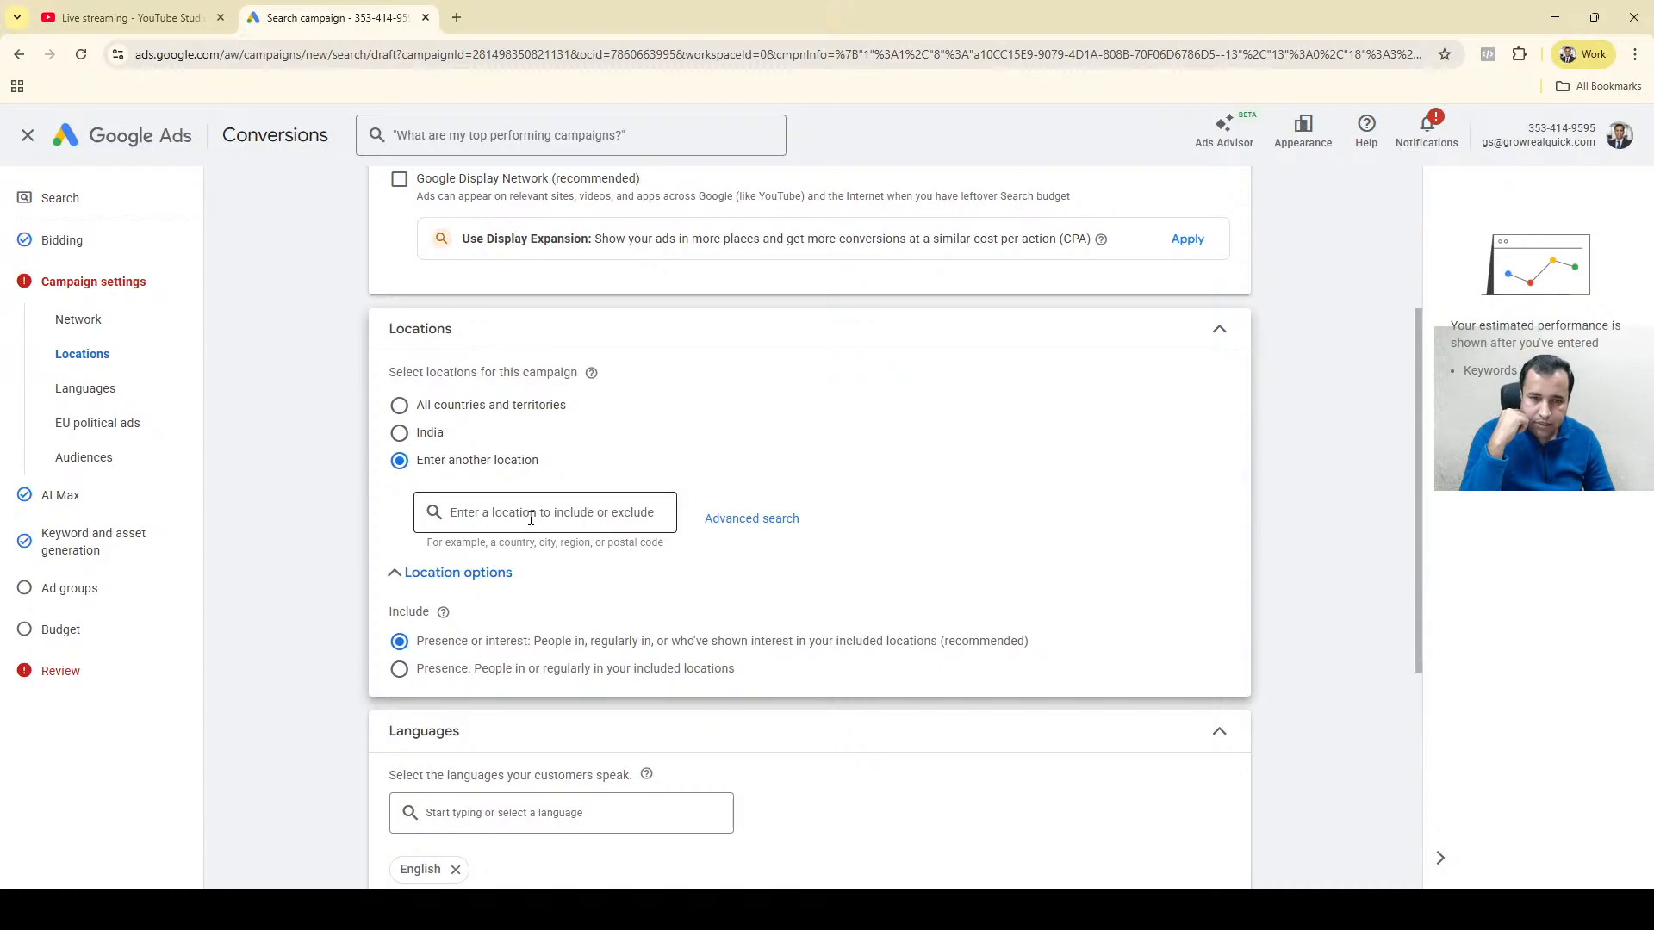
Open the advanced location search in Radius mode with Pin mode on, and try a 20 mi pin in northern Africa.
left_click(750, 521)
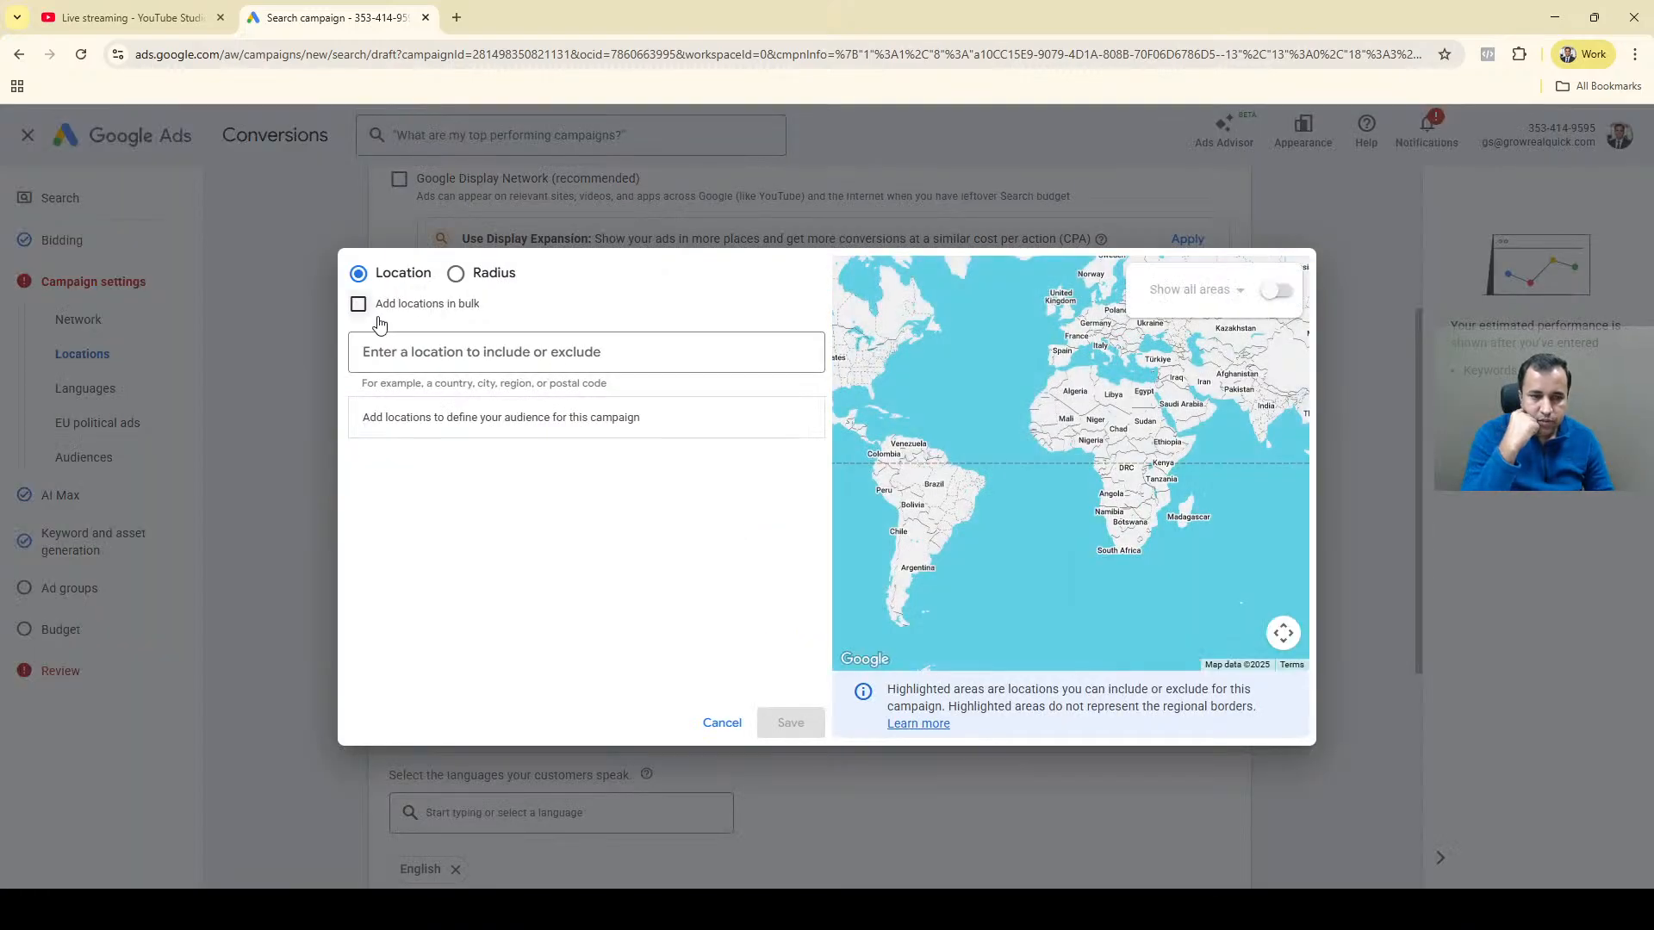
left_click(455, 273)
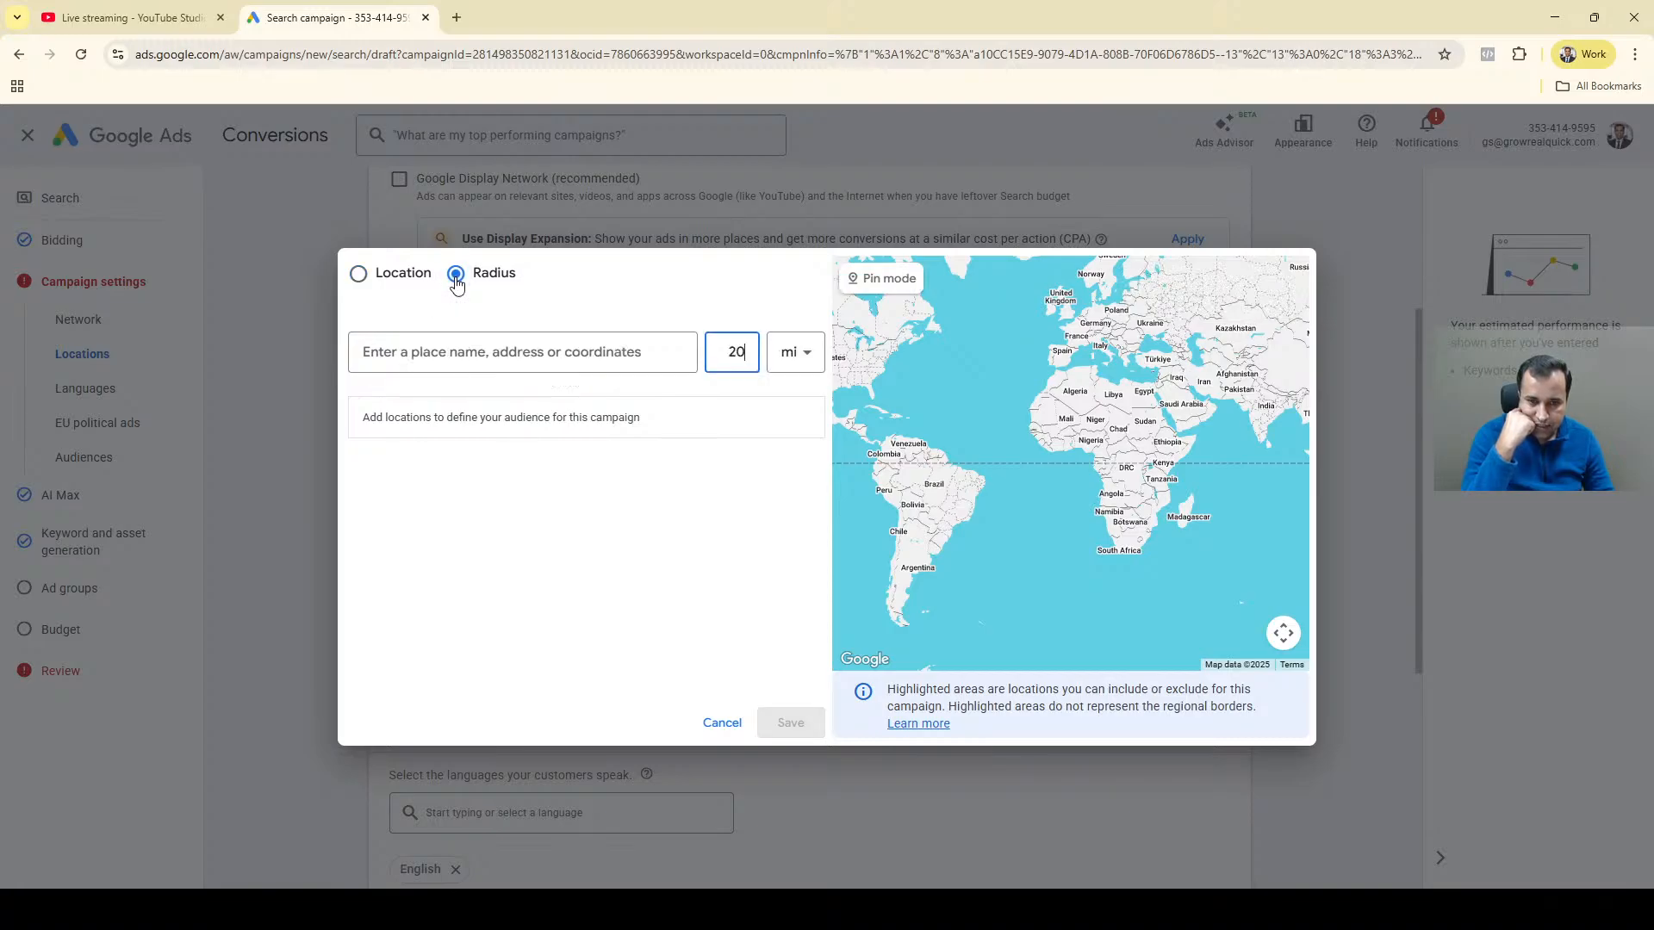
left_click(864, 282)
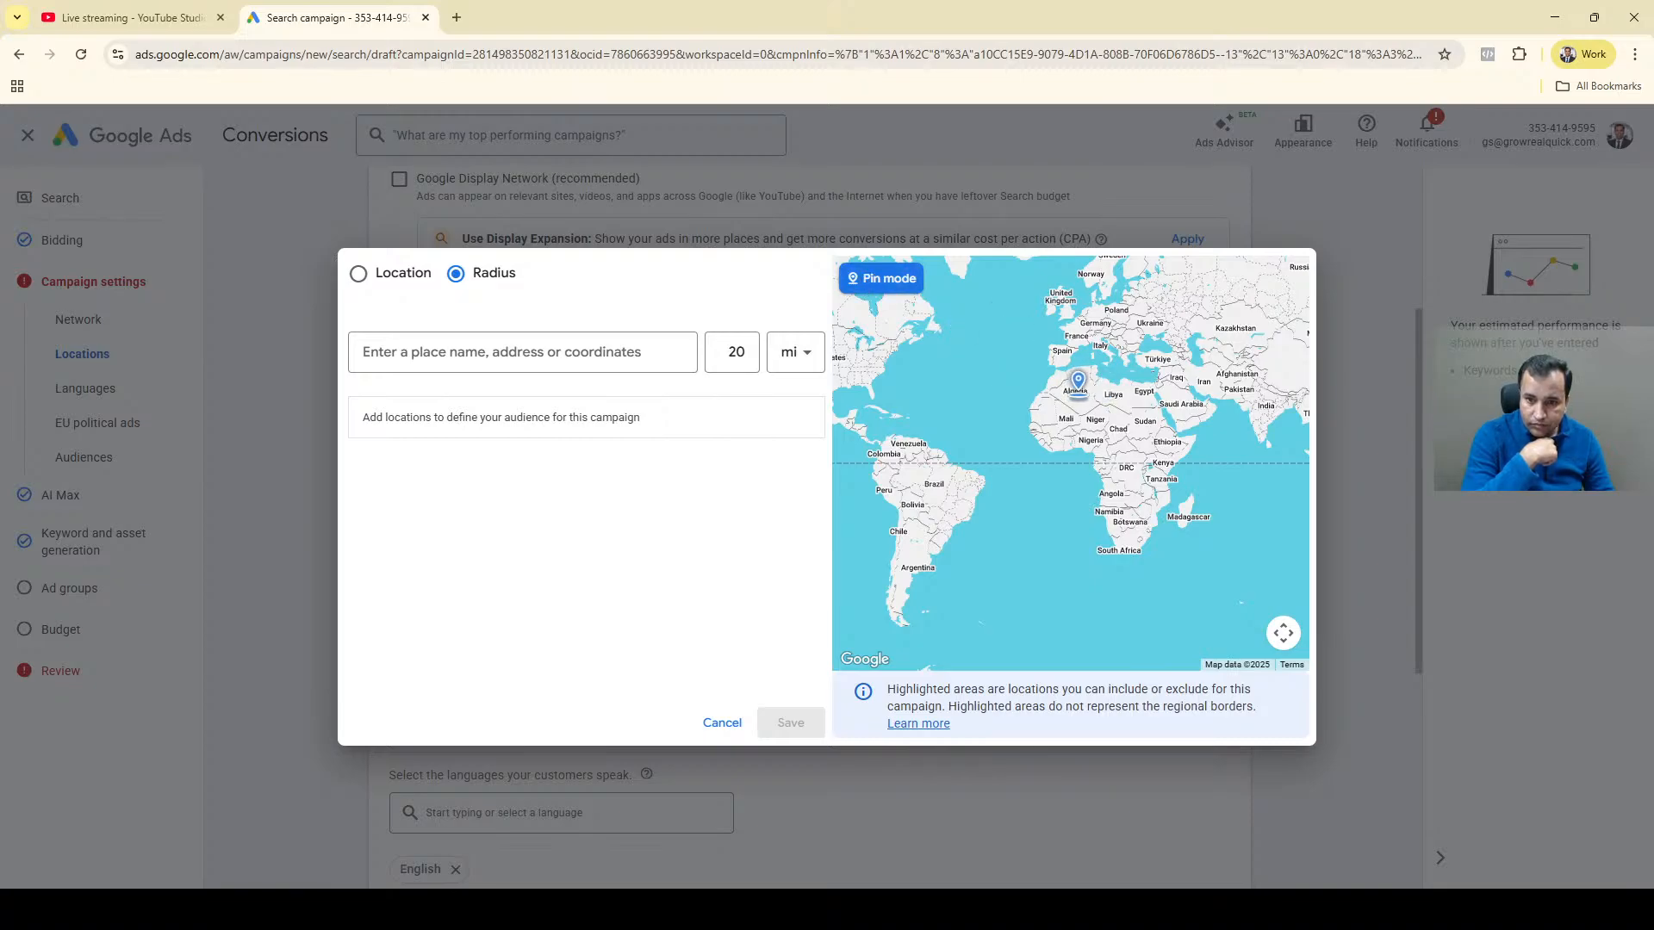
left_click(1083, 403)
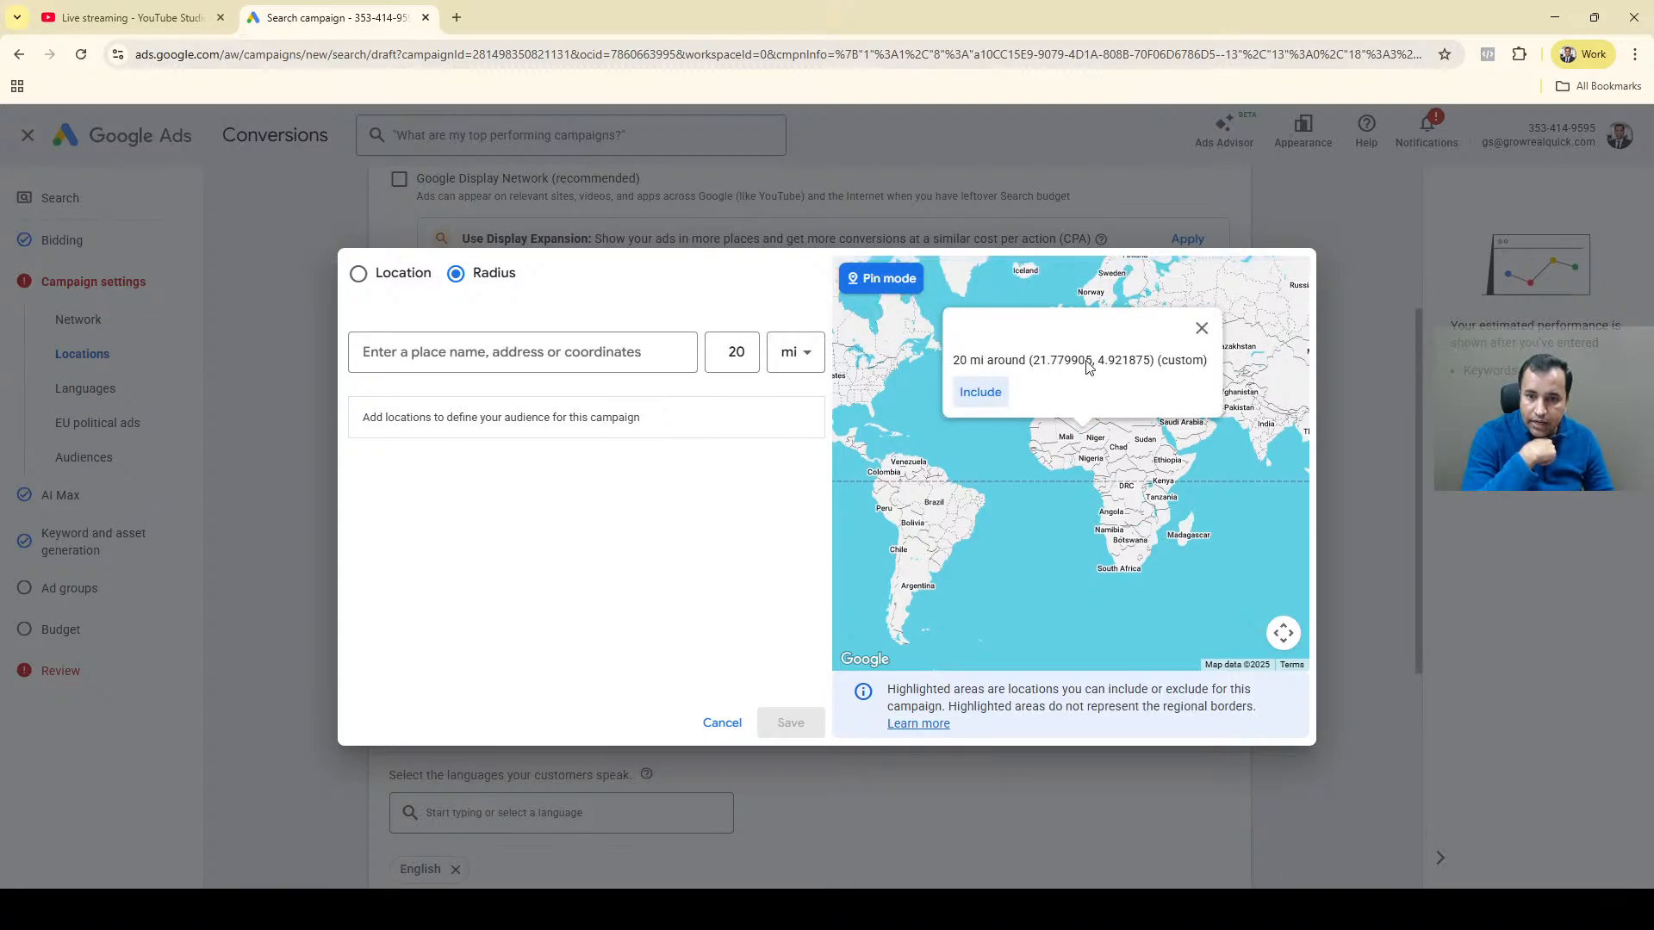
left_click(1201, 331)
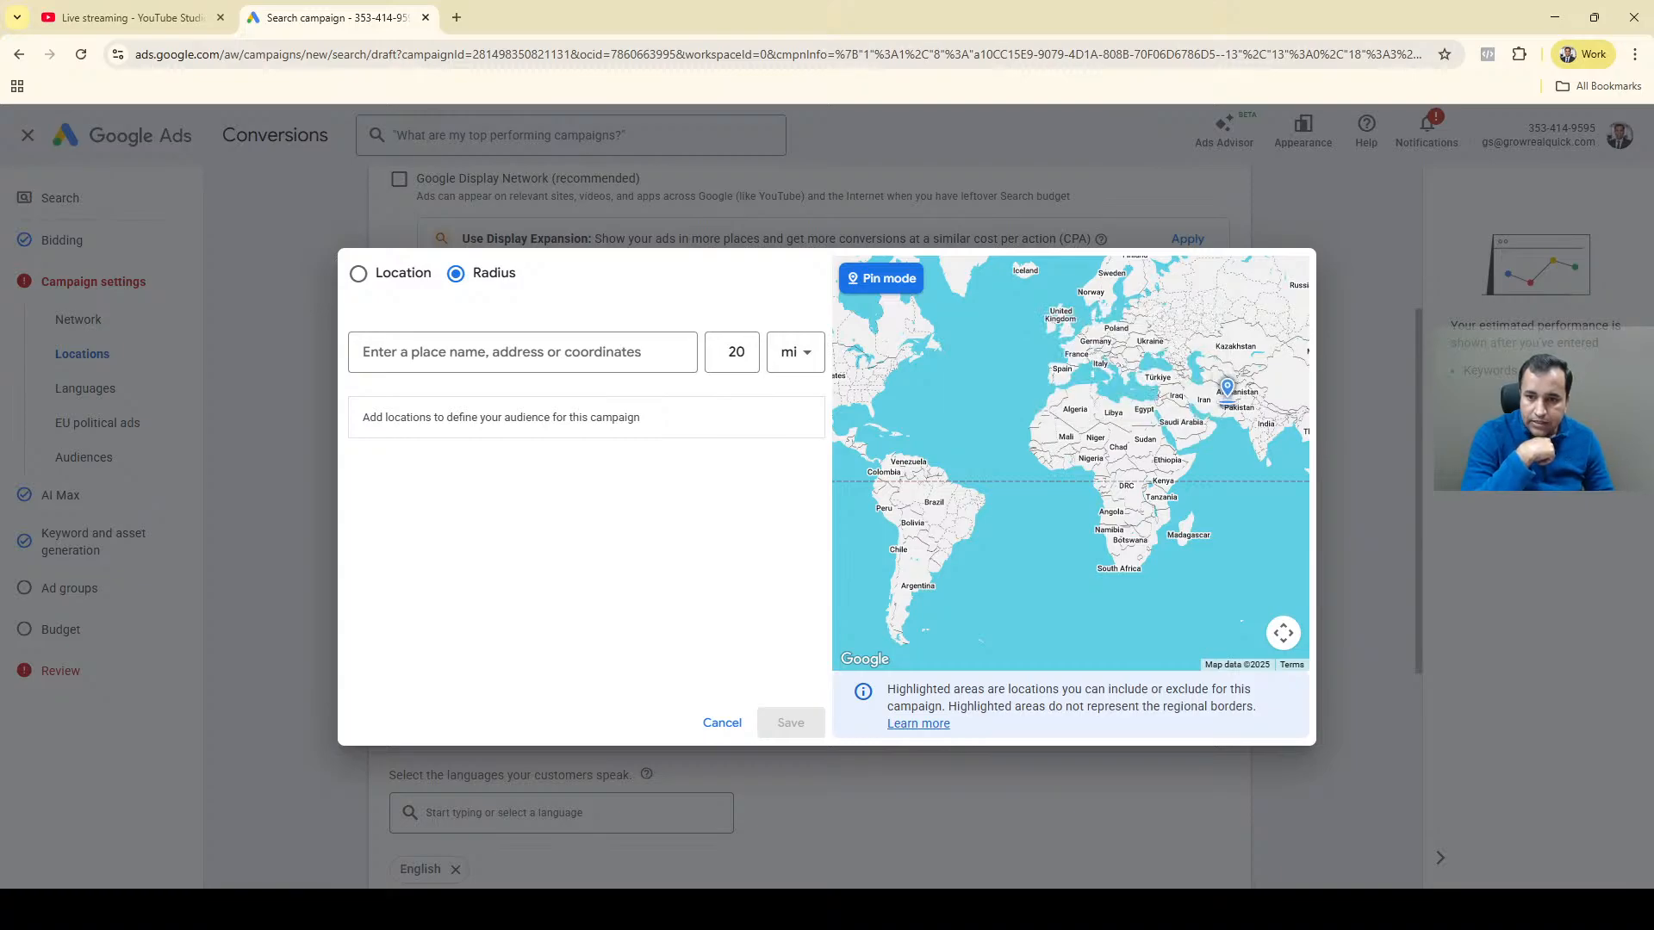
Place a pin near Hosur in southern India and include the 20 mi radius around it as a target.
scroll(1227, 402, "up", 2)
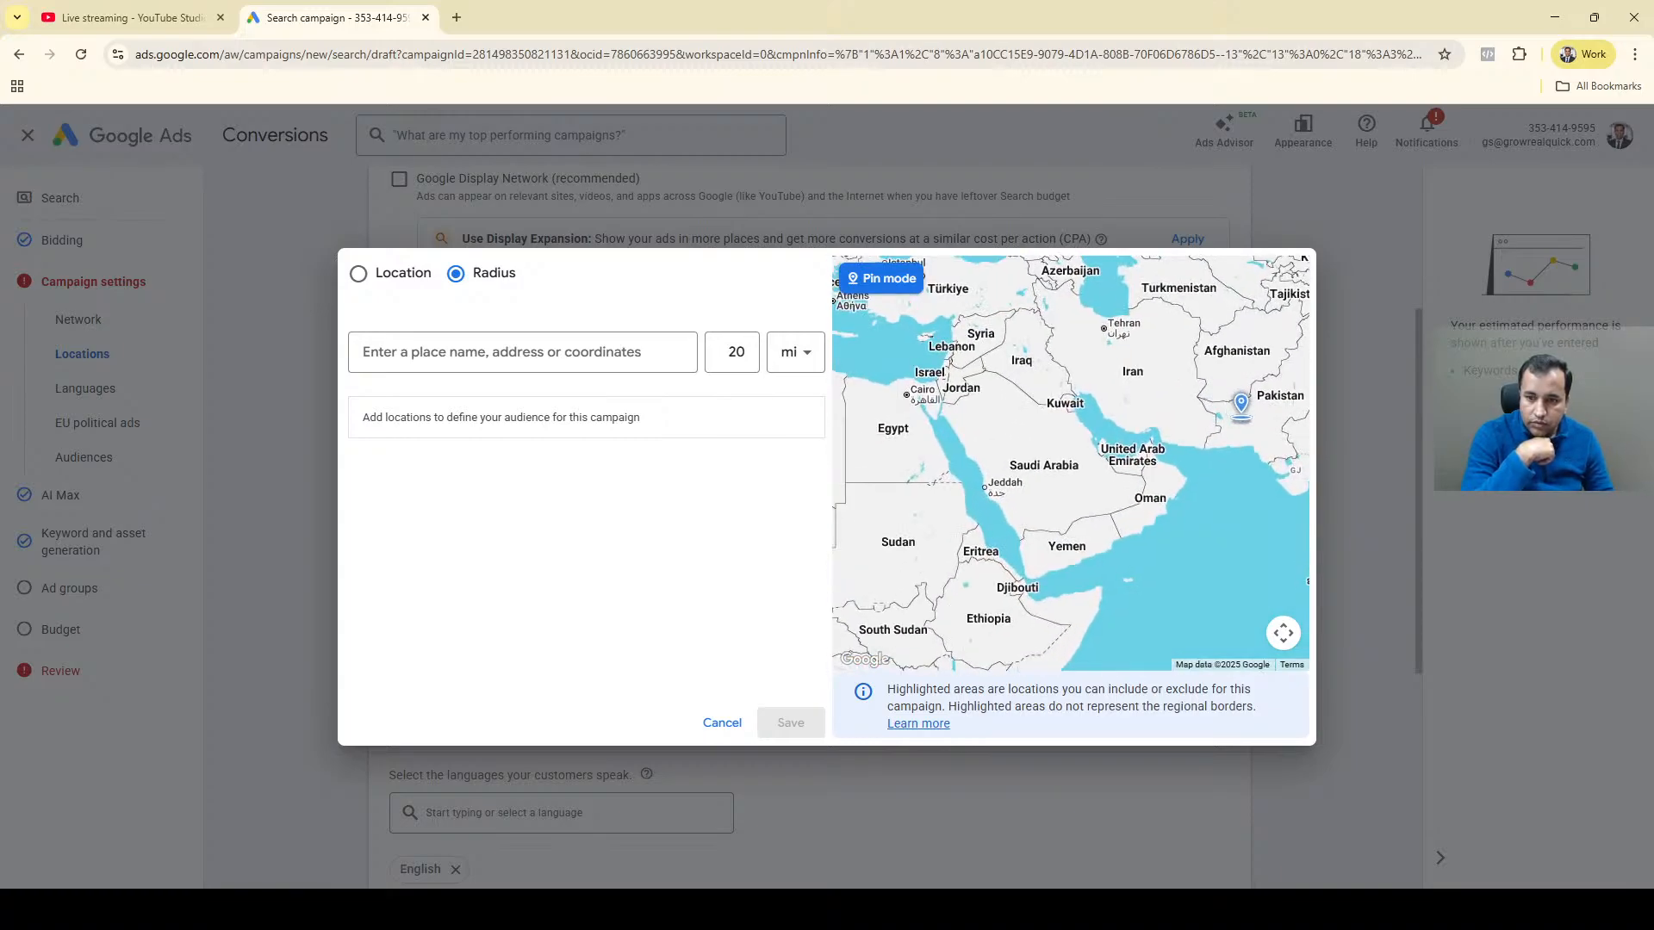
left_click_drag(1240, 413, 956, 433)
scroll(1141, 487, "up", 2)
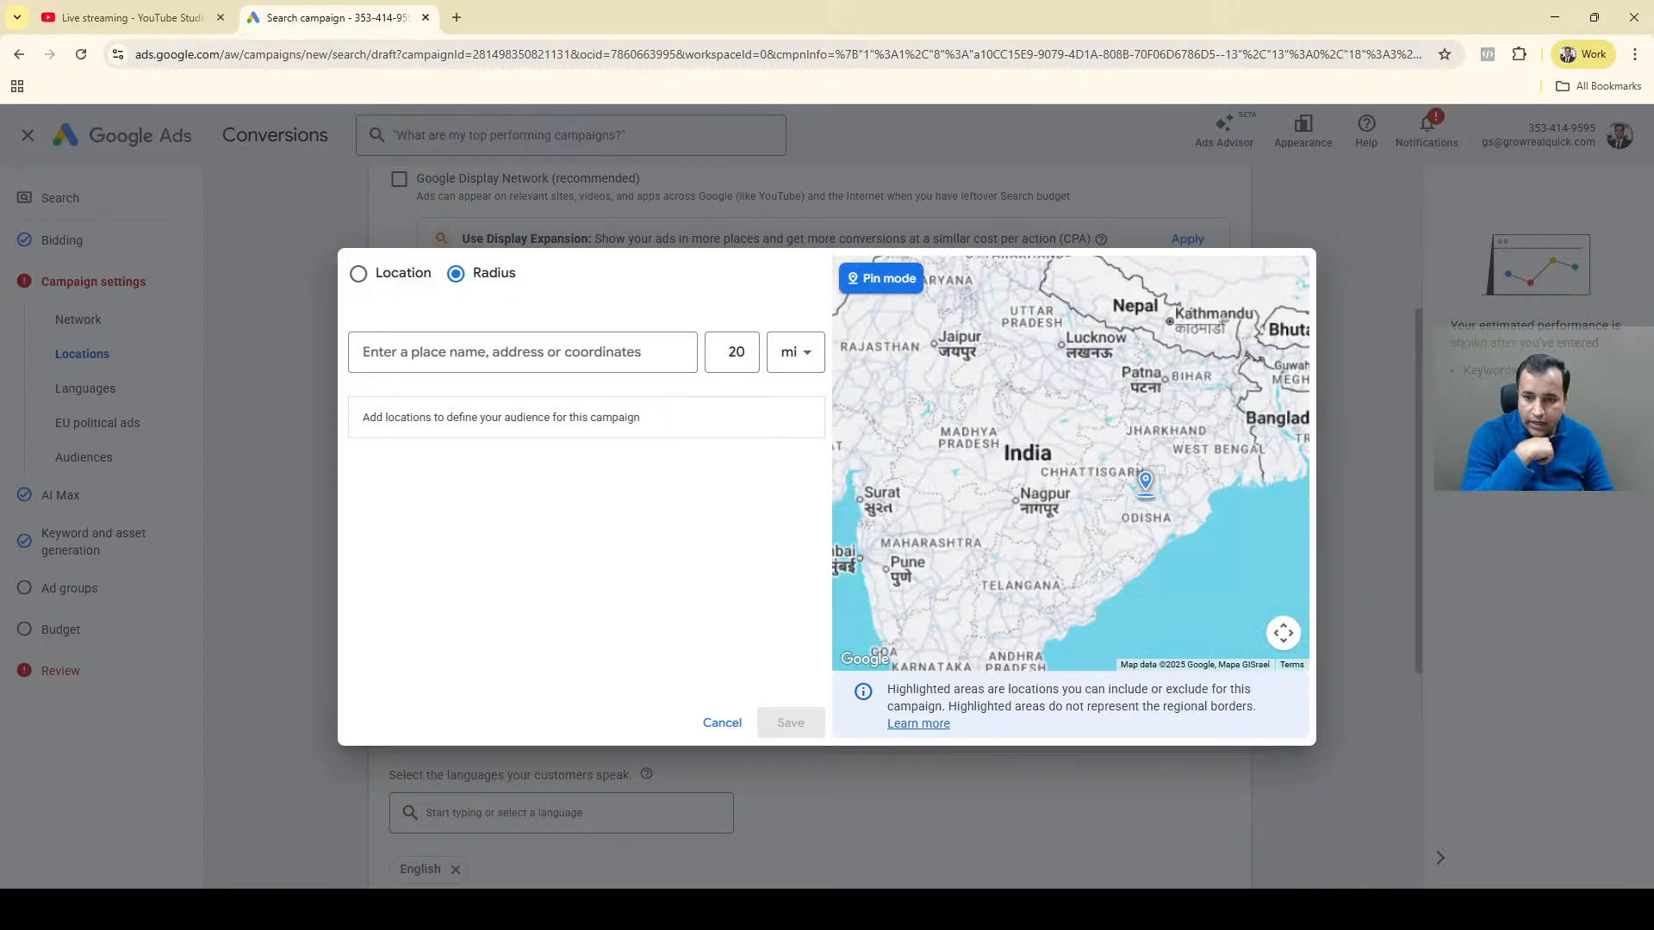
left_click_drag(1035, 538, 1109, 323)
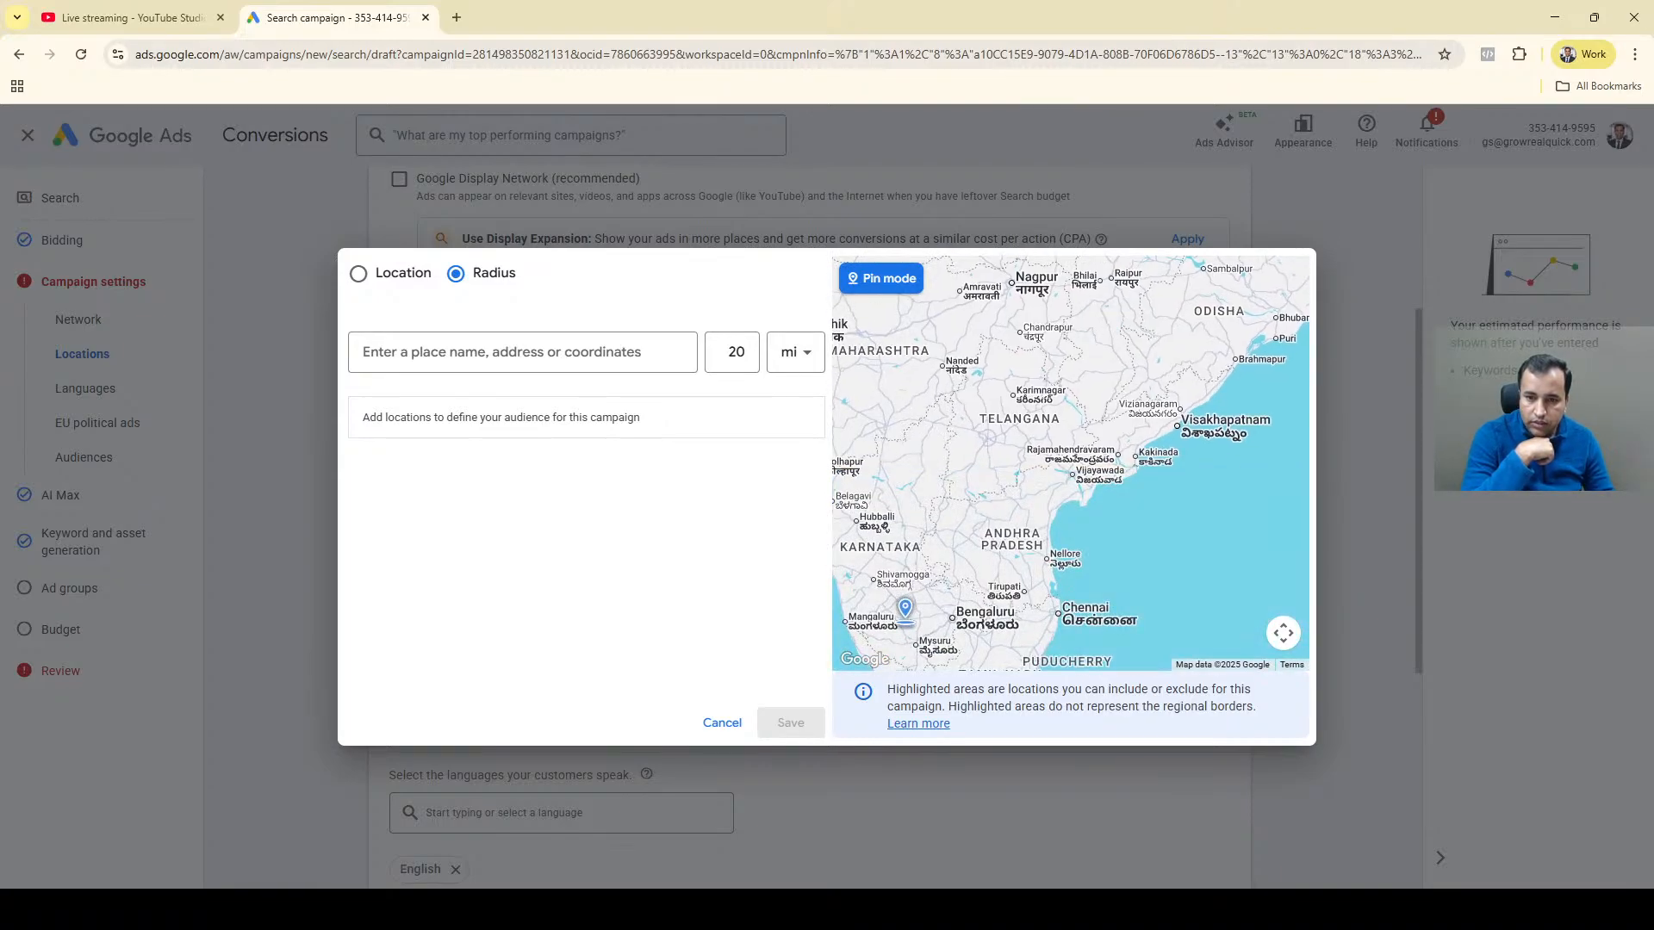
left_click_drag(917, 594, 979, 399)
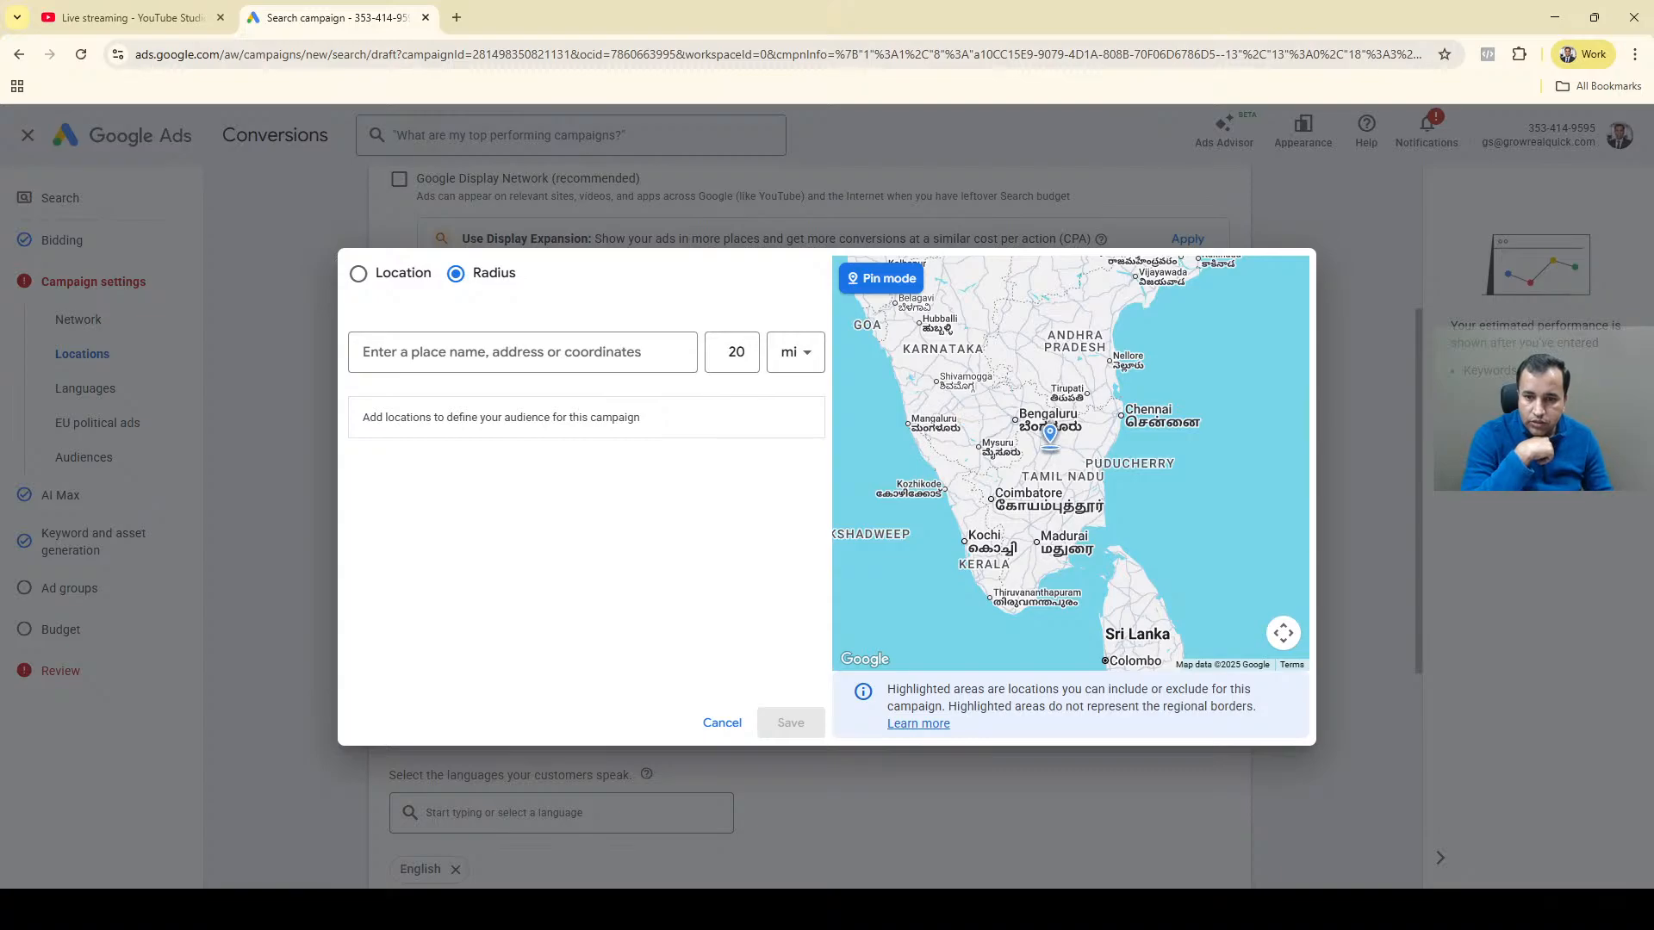
scroll(1049, 435, "up", 1)
scroll(1050, 435, "up", 2)
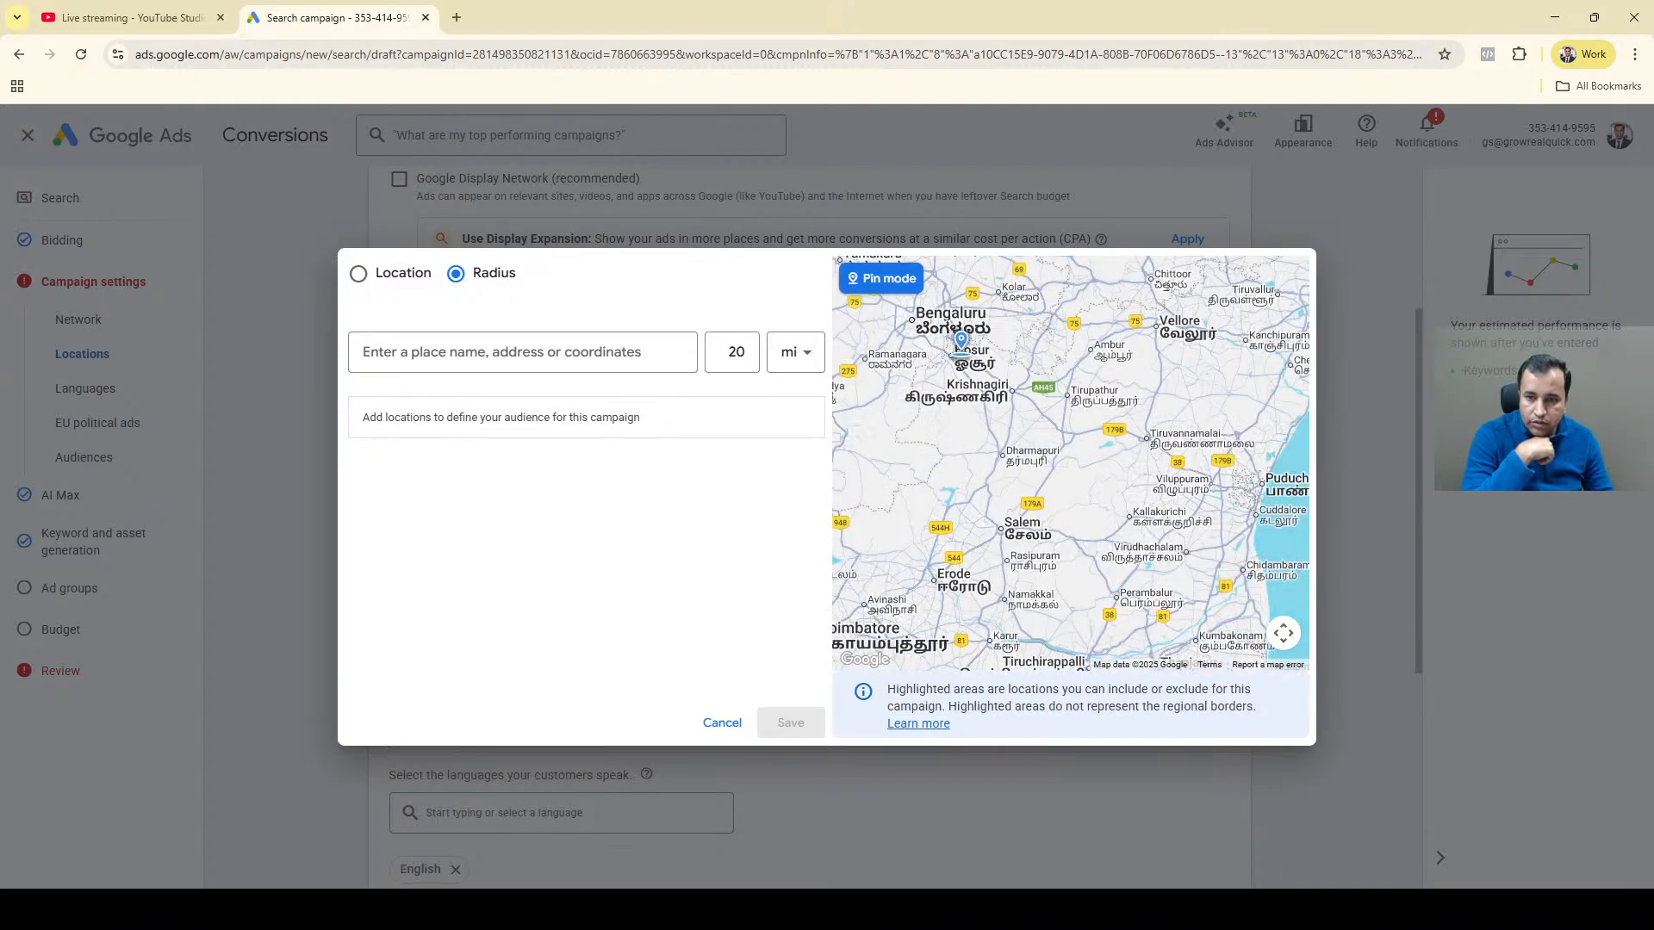
left_click(962, 344)
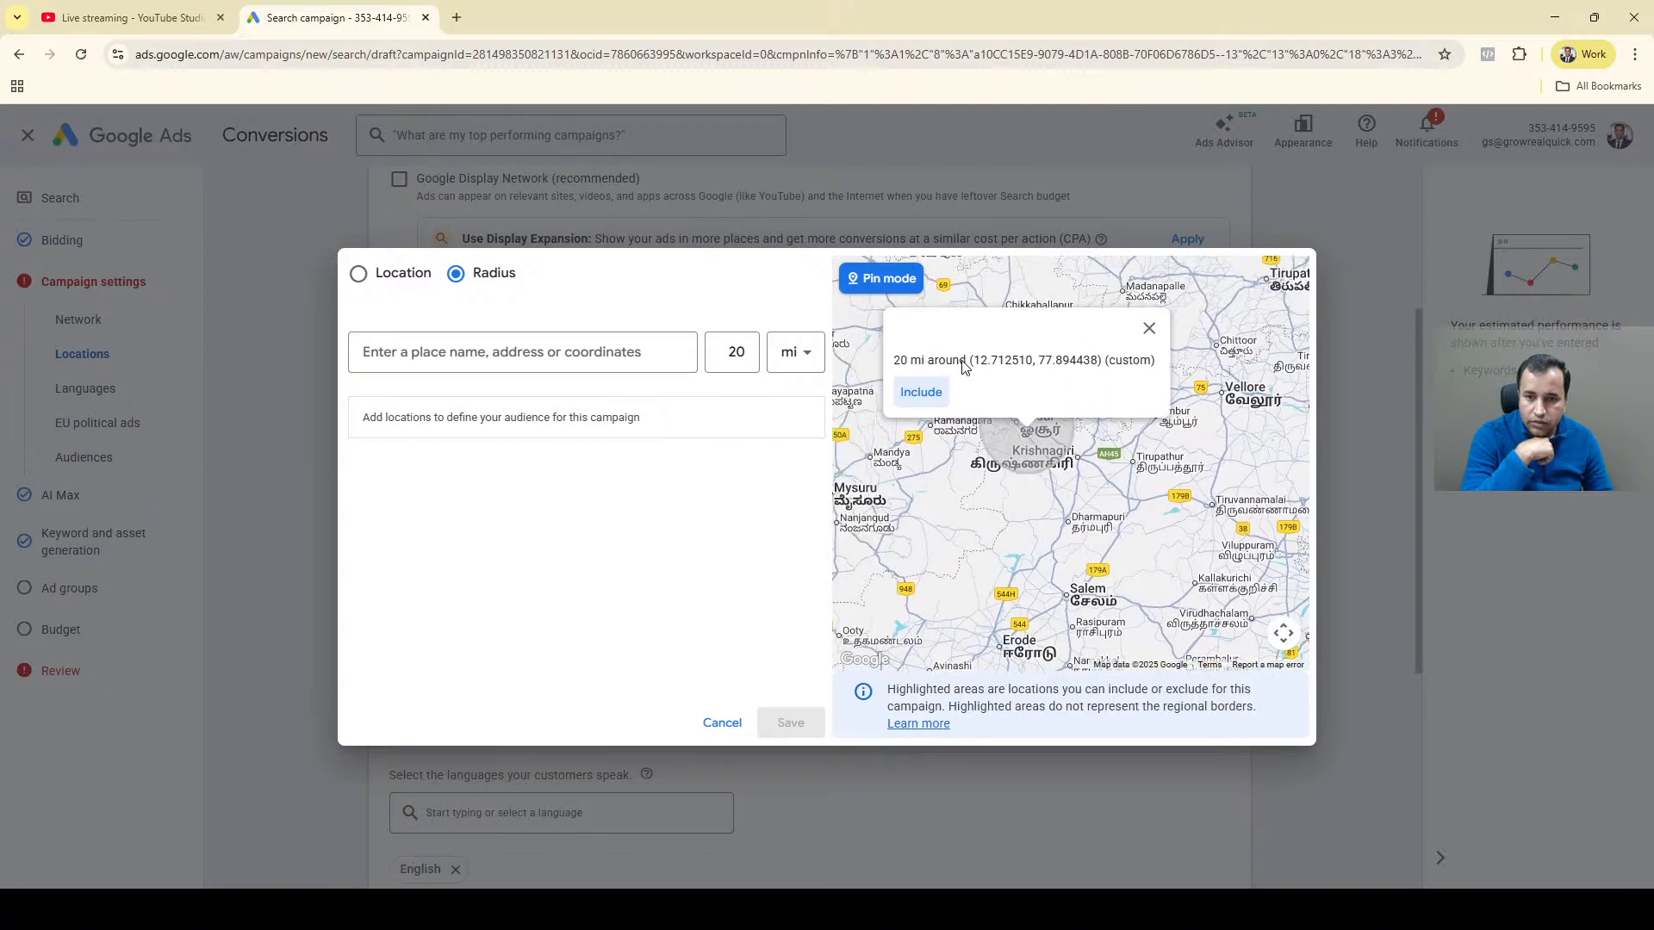
left_click(916, 396)
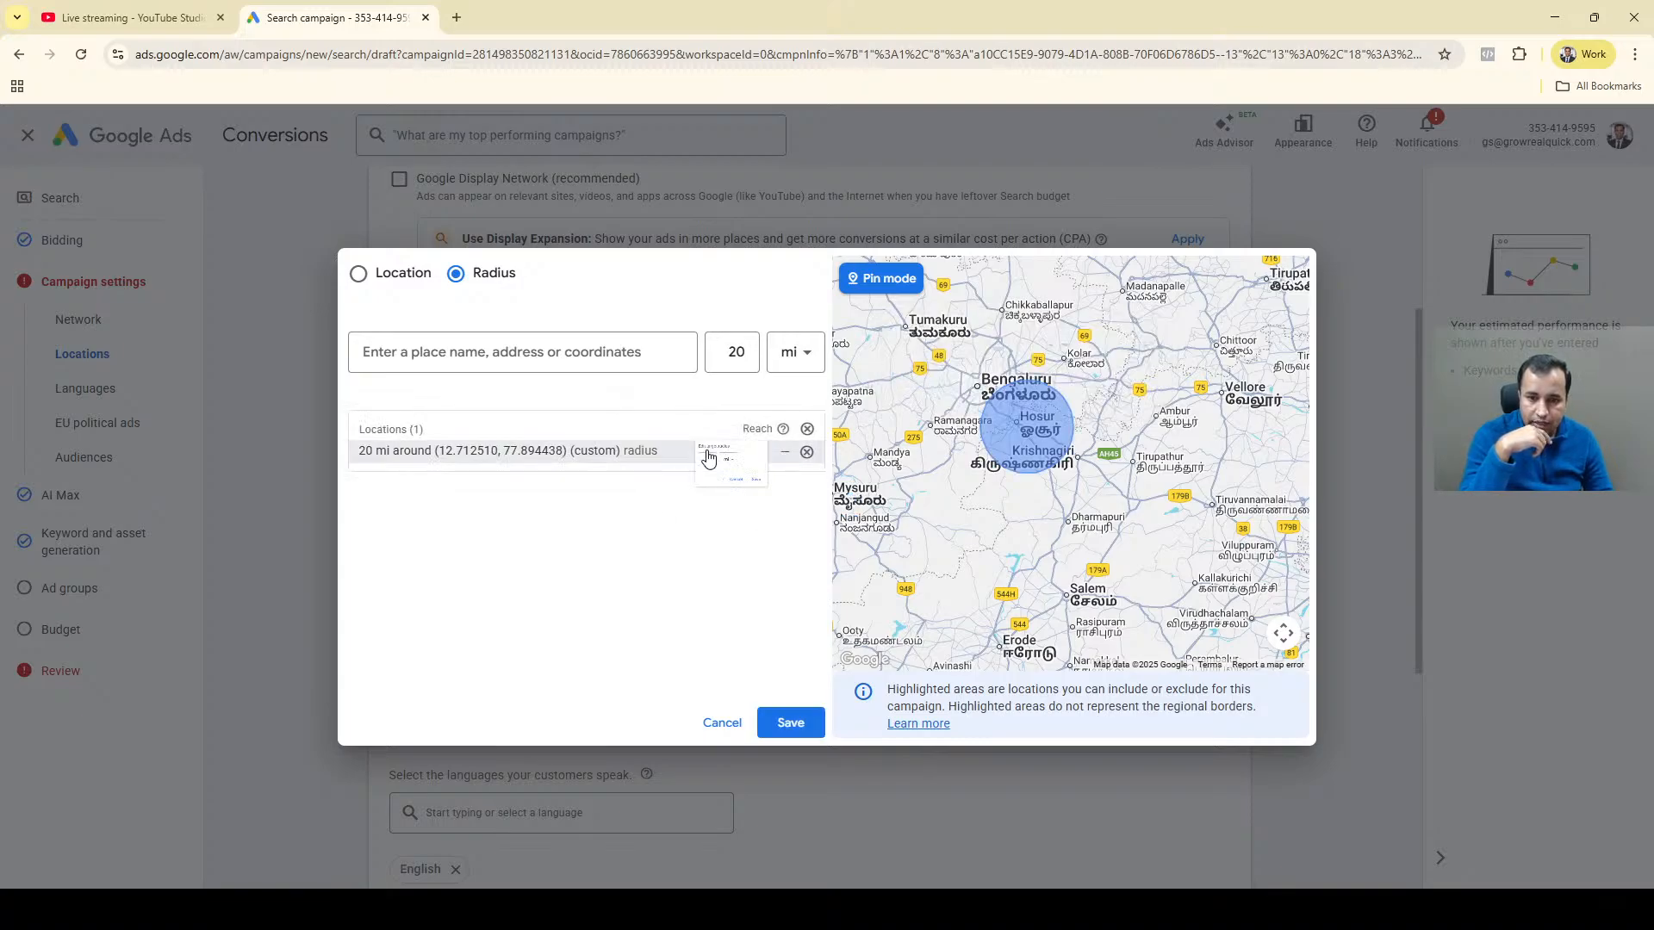
Set the included pin location's target radius to 5 km.
left_click(704, 451)
double_click(746, 506)
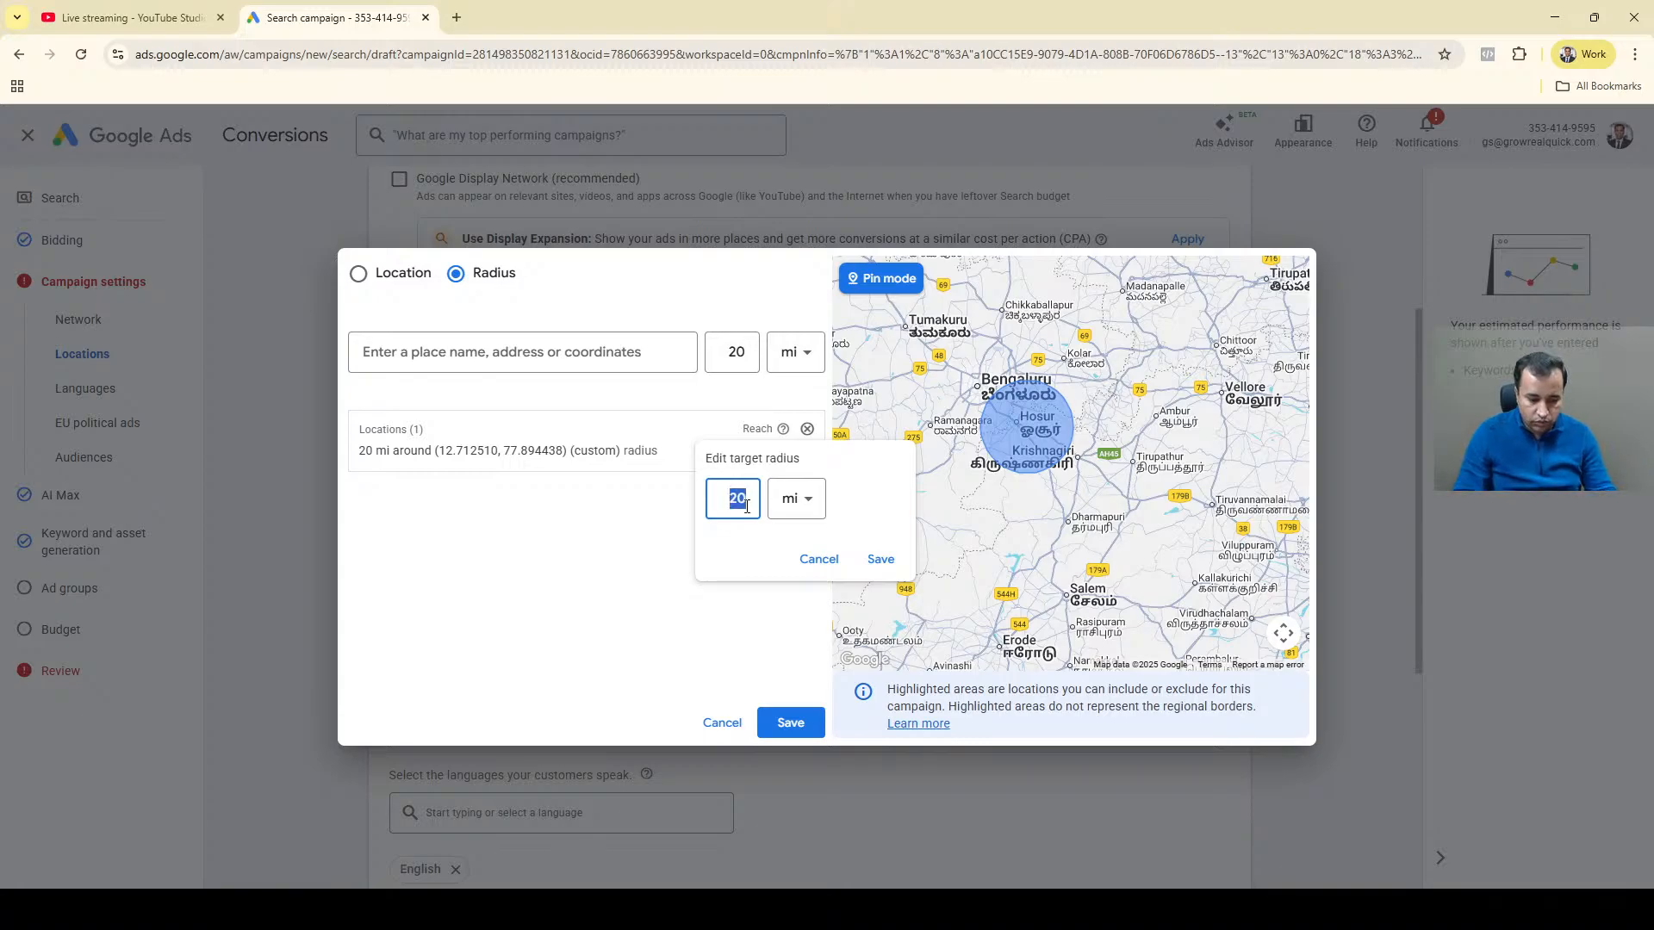
type("5")
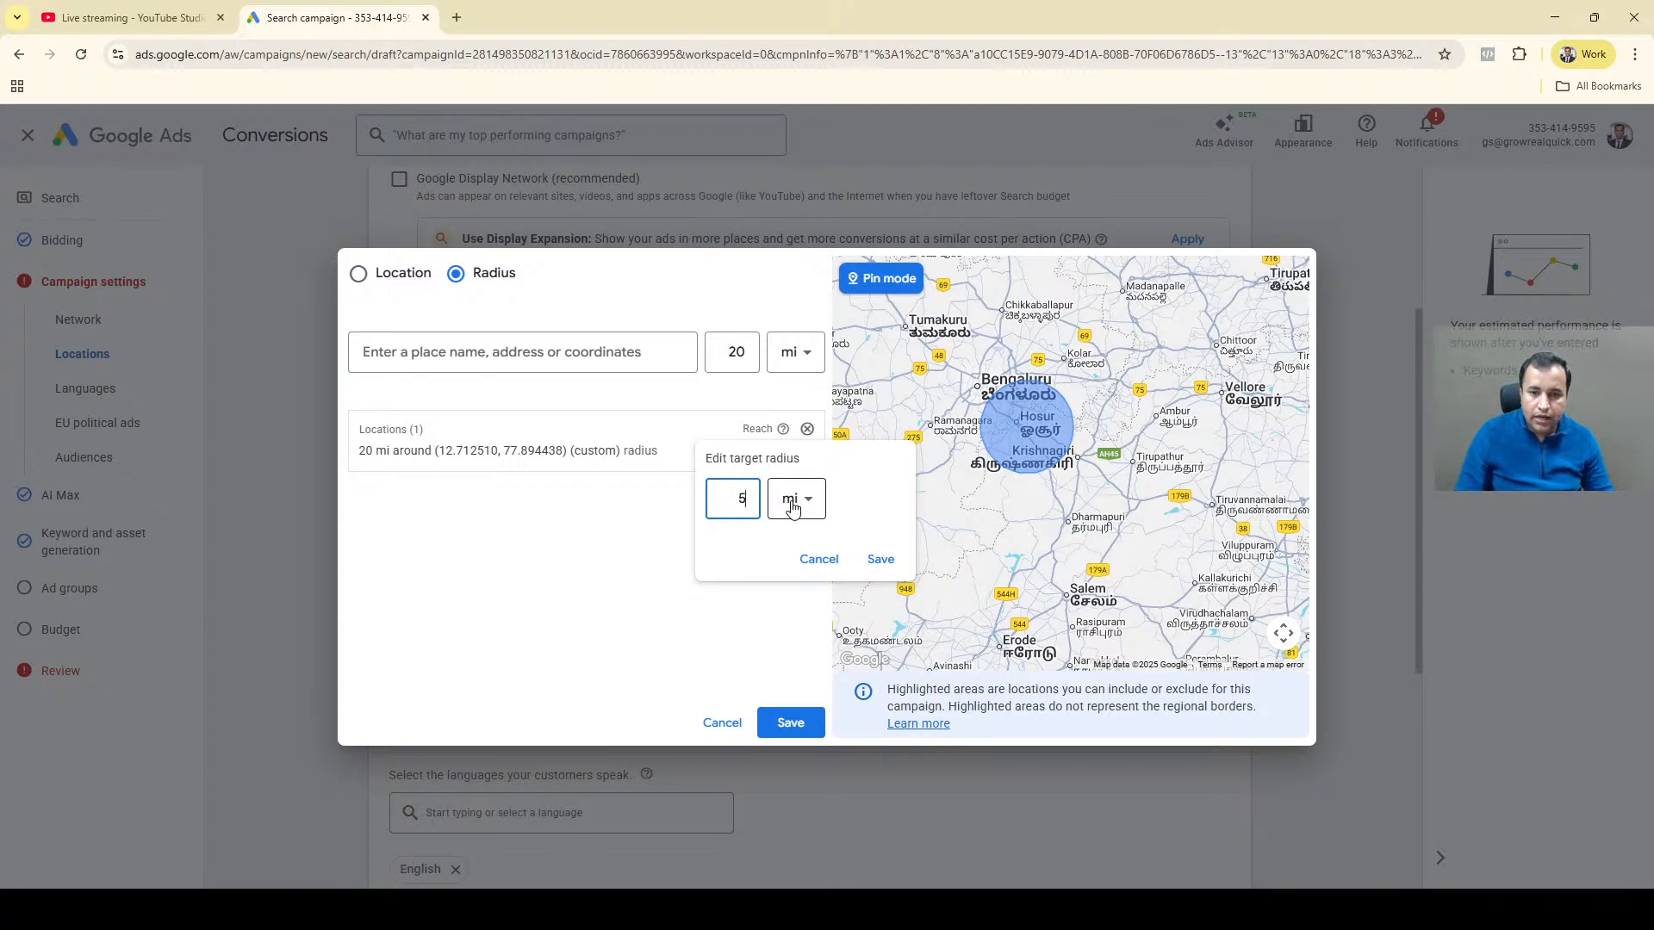
left_click(789, 499)
left_click(794, 551)
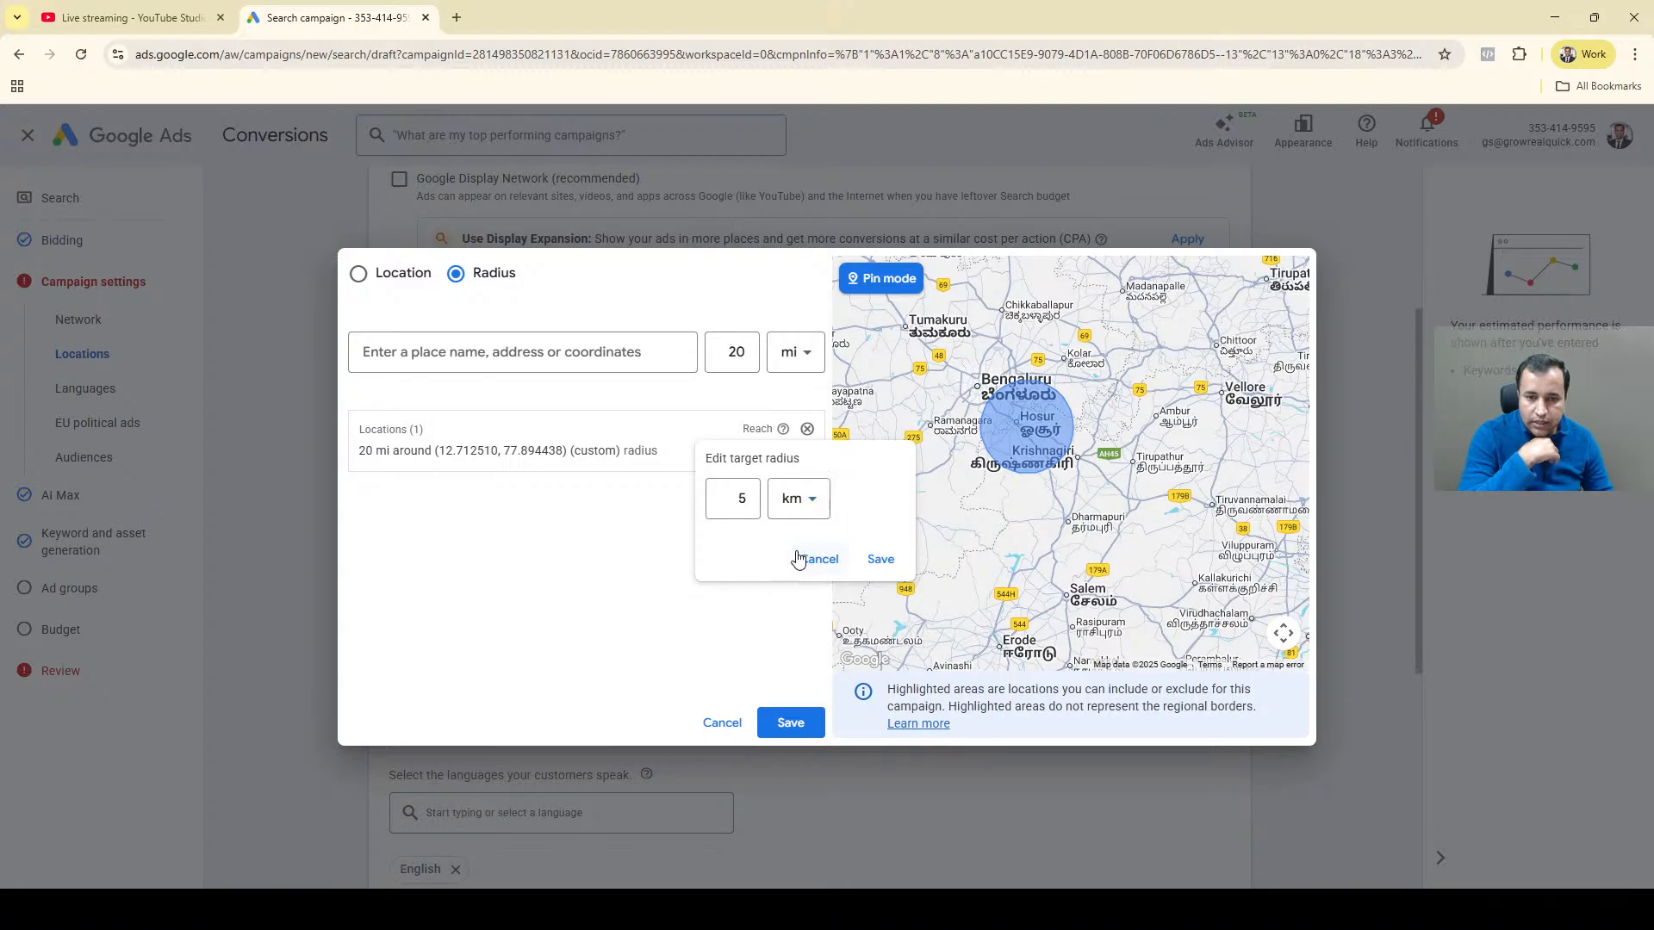
left_click(879, 561)
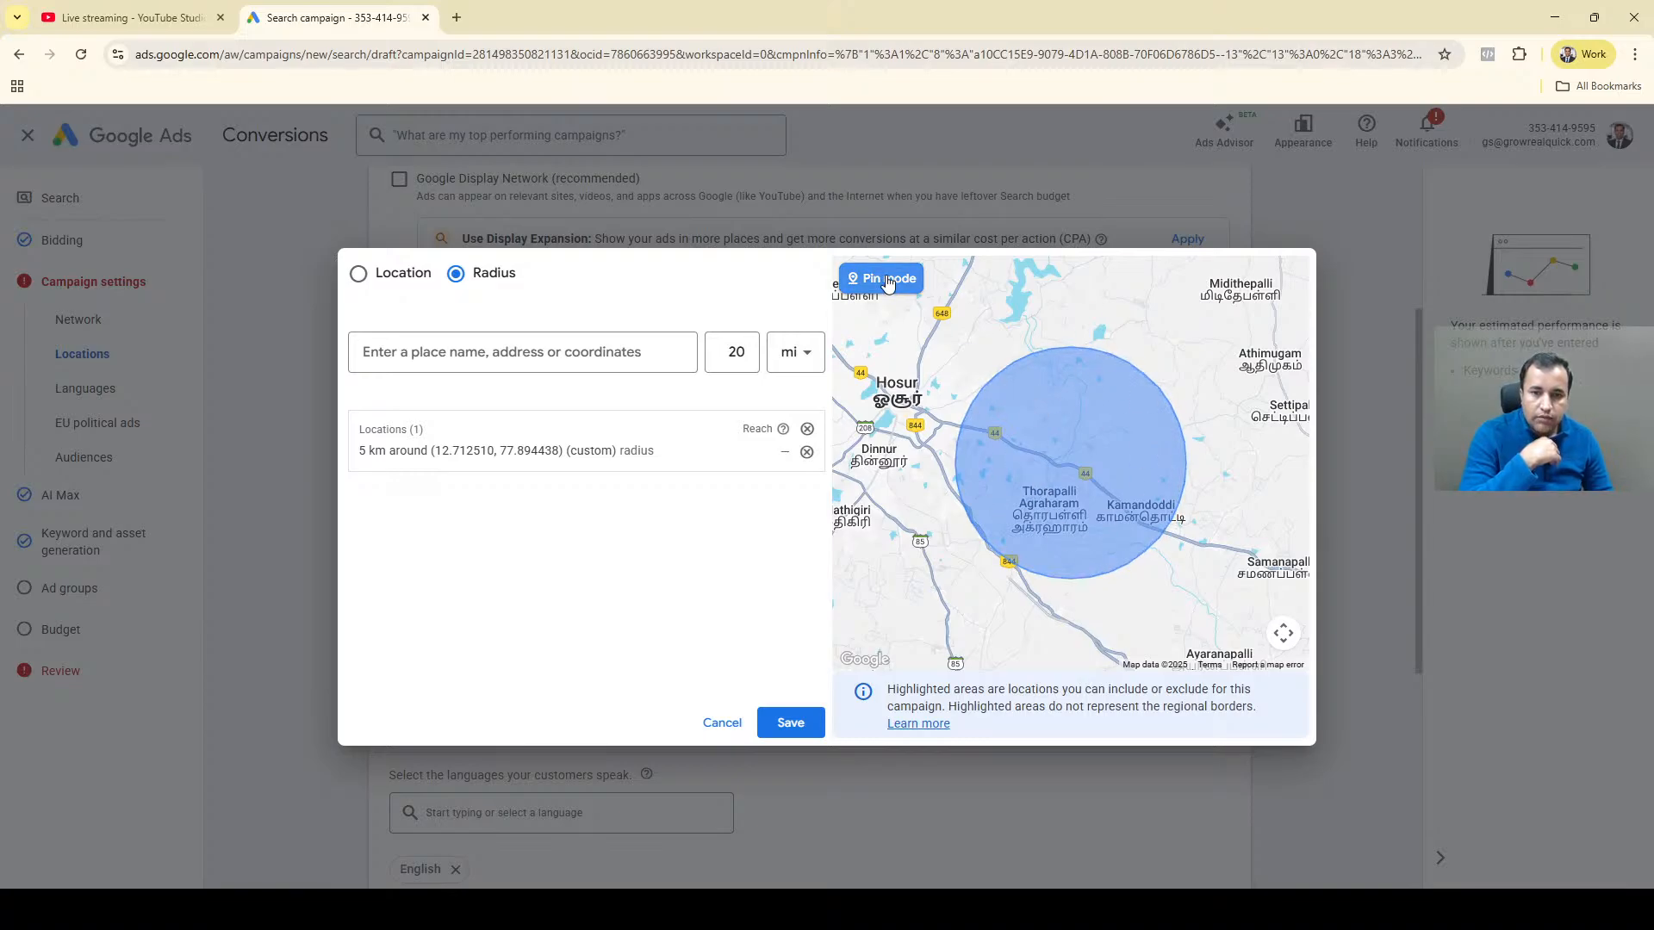
Remove the 5 km radius target, look up "Hosu" as a radius location and clear the search text.
left_click(1038, 392)
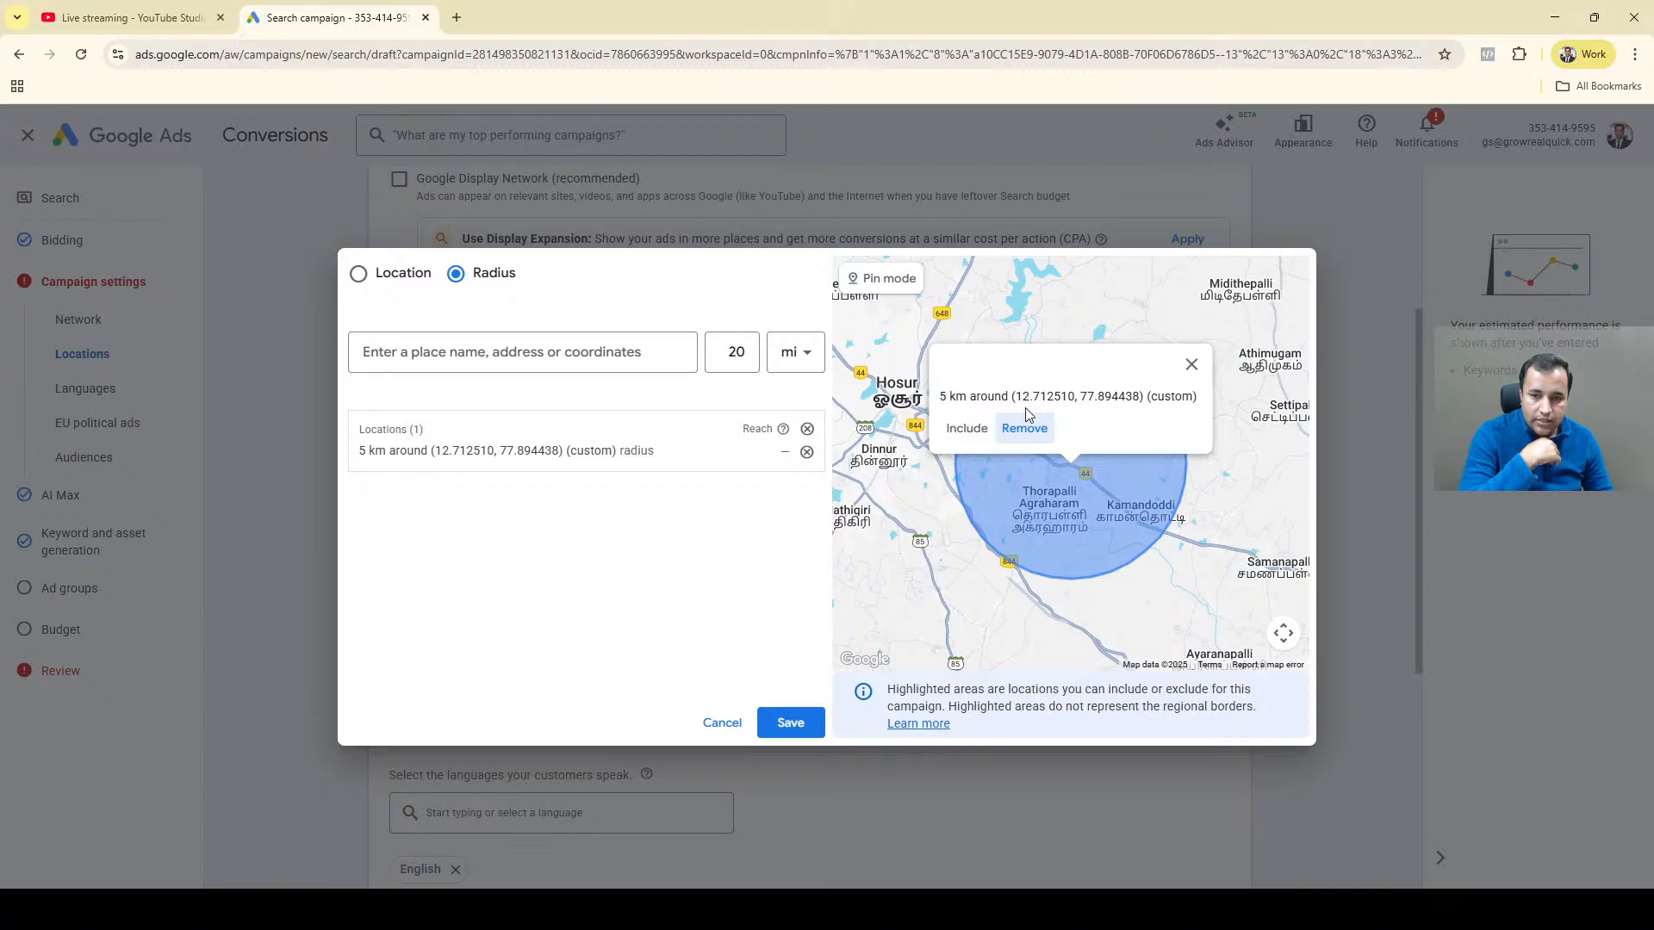
left_click(1024, 429)
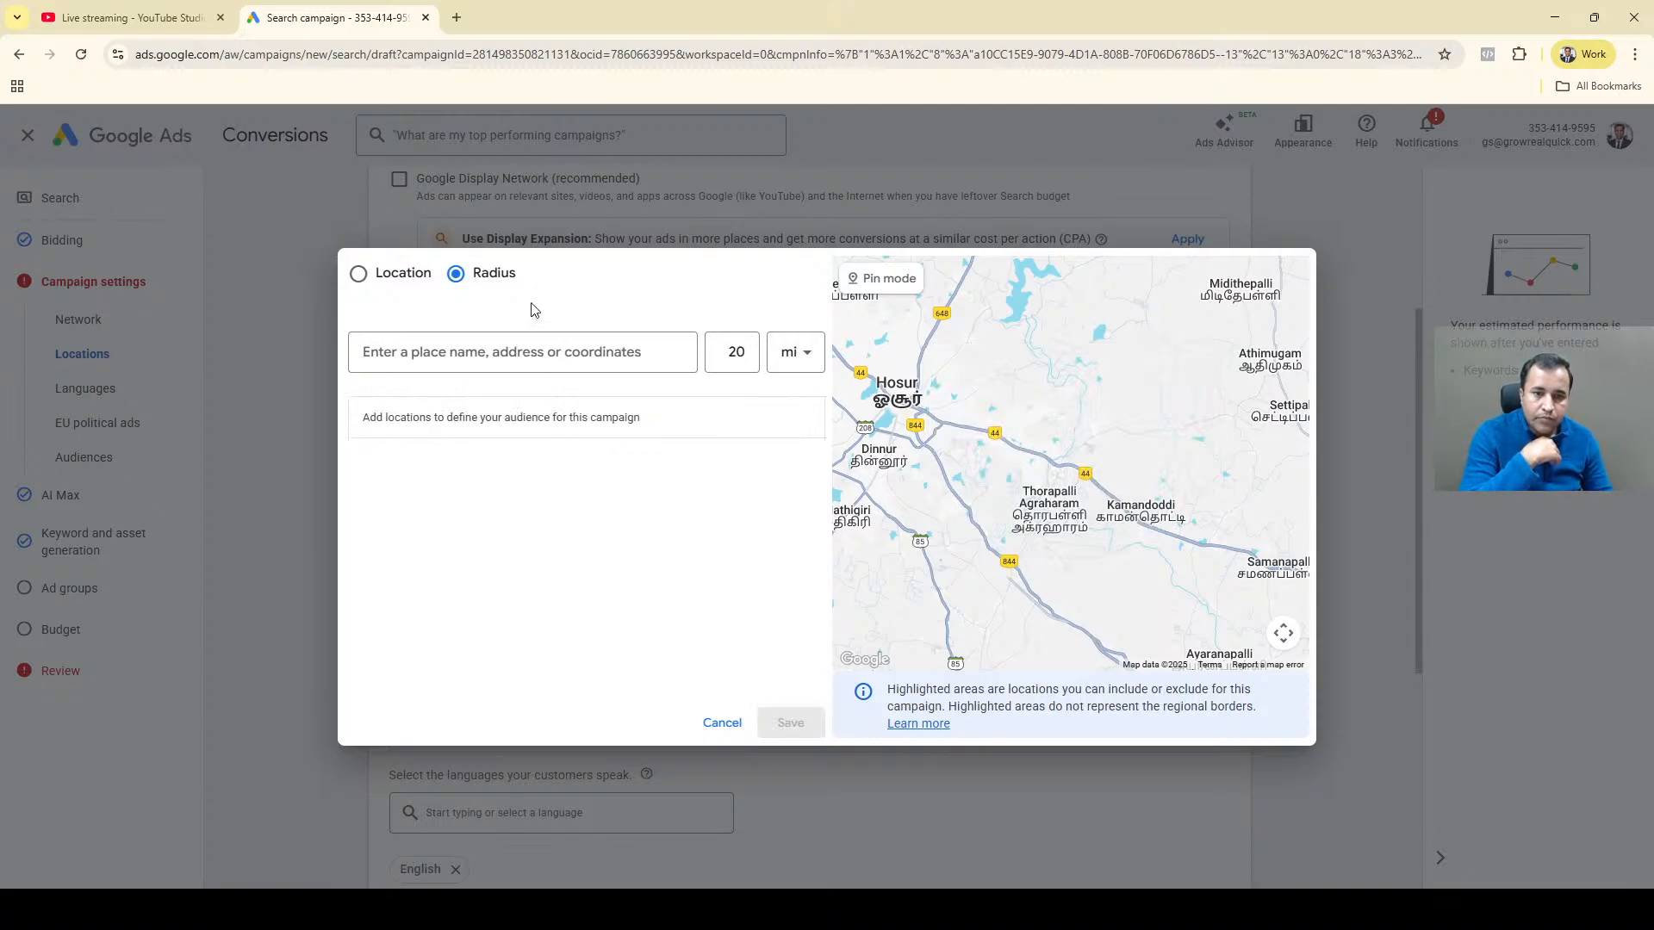
left_click(534, 351)
type("Hosu")
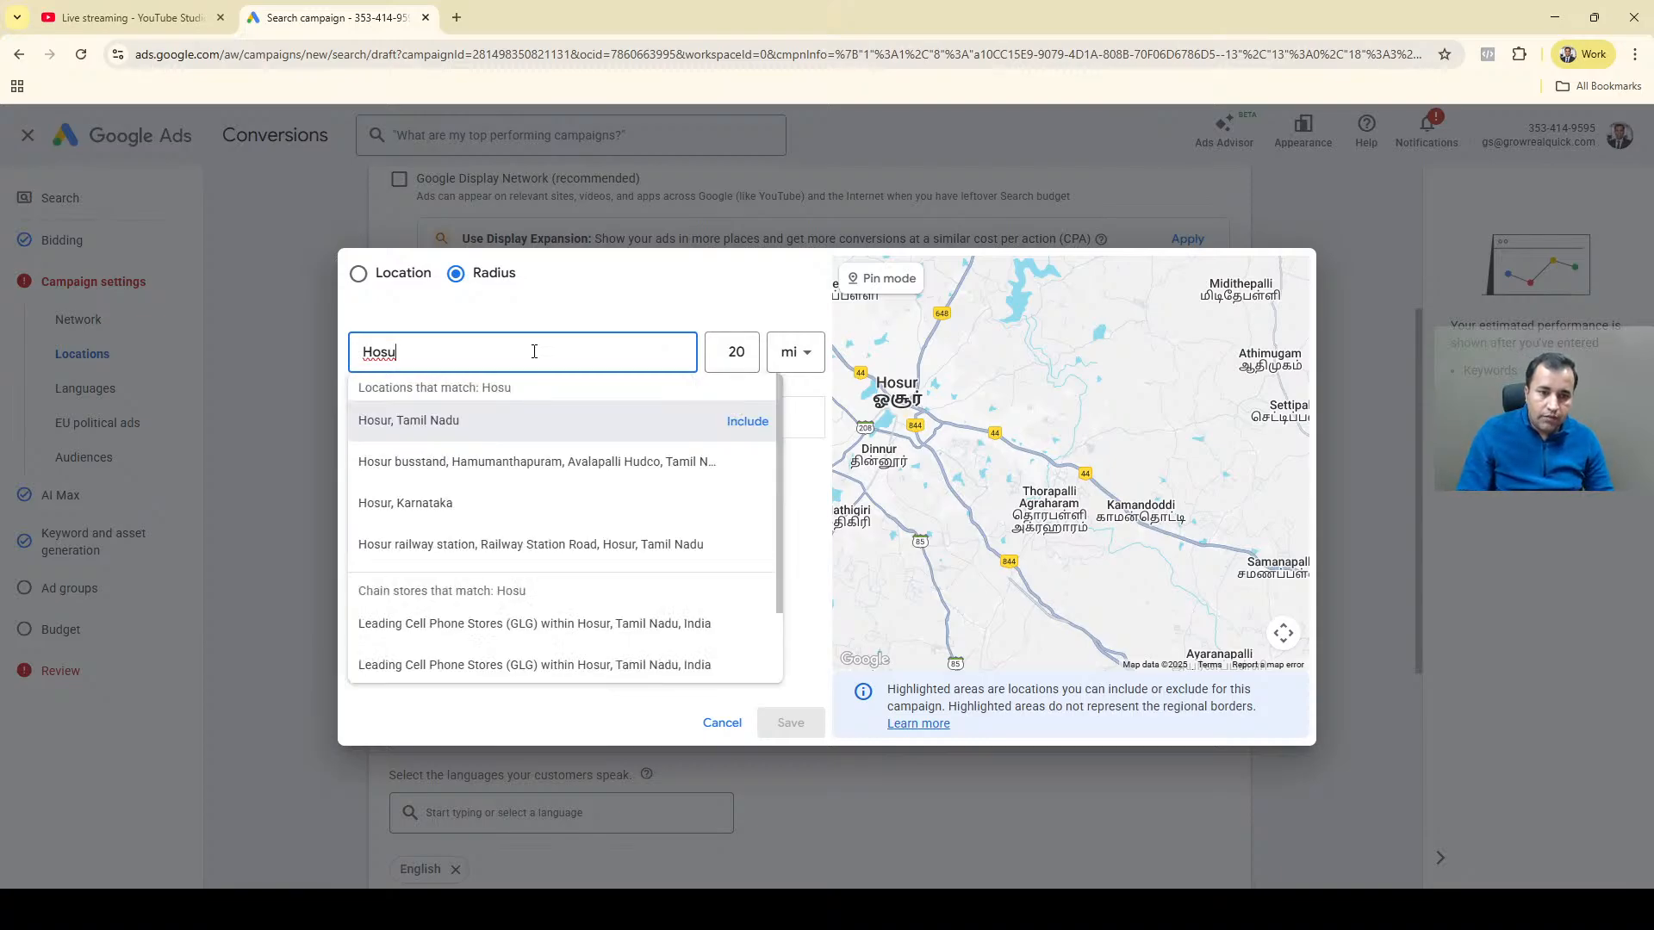
key("BackSpace")
key("BackSpace")
key("BackSpace")
key("BackSpace")
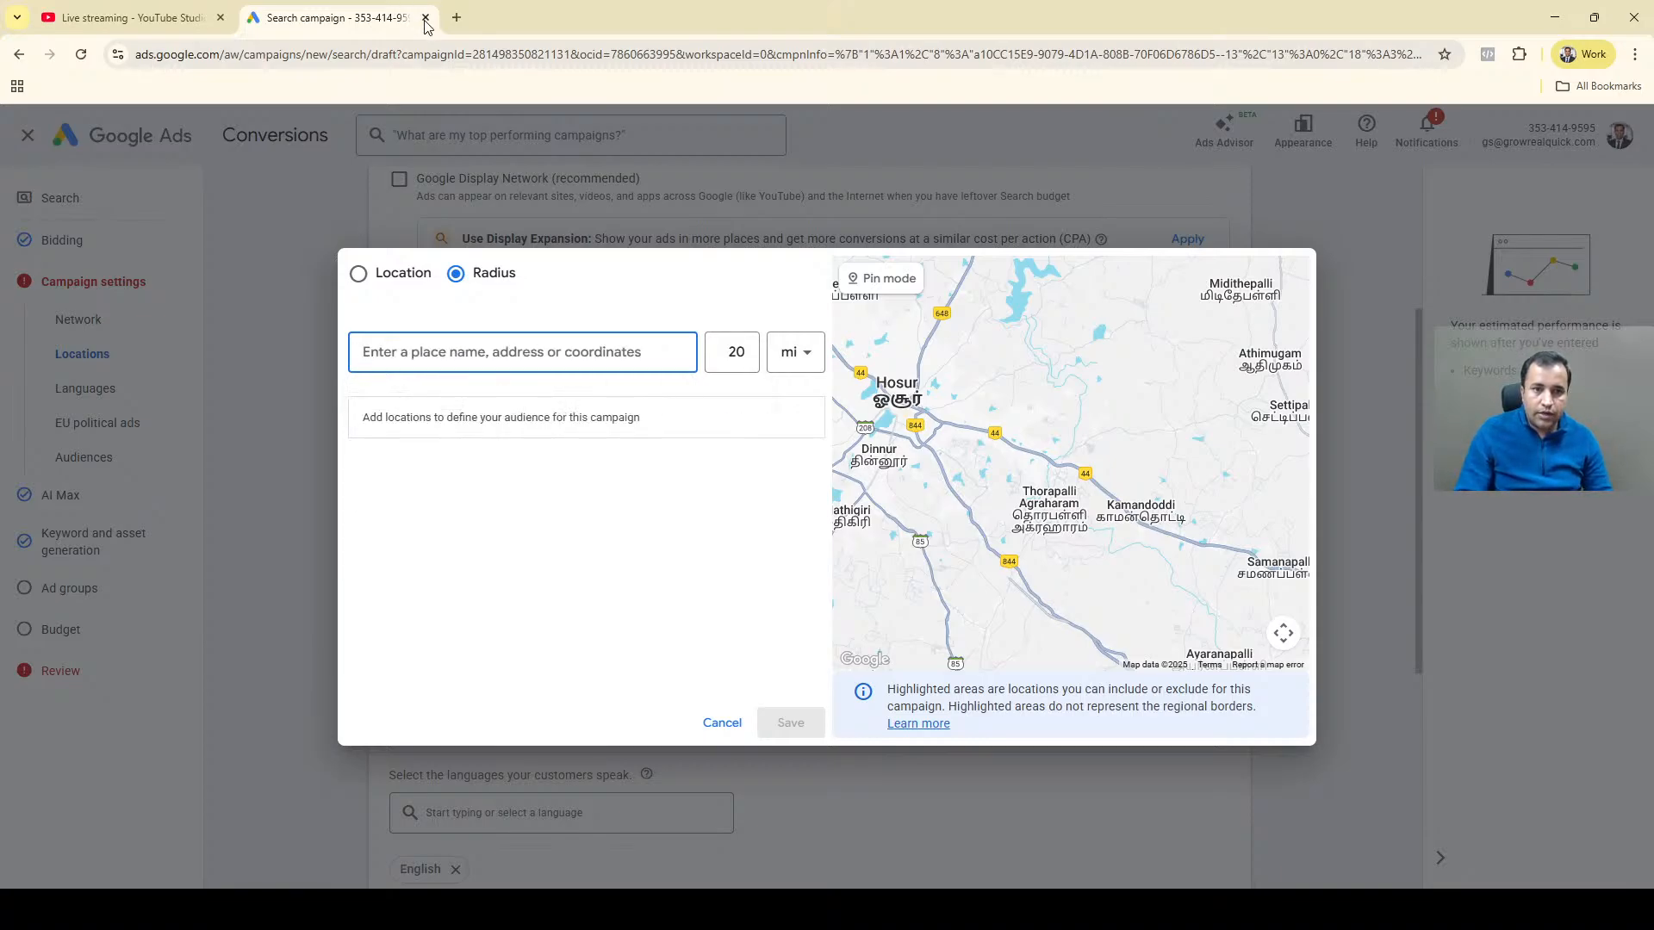
Open a new browser tab, search Google for "best salon in hosur" and copy the first listed salon's name.
left_click(457, 18)
type("salon ")
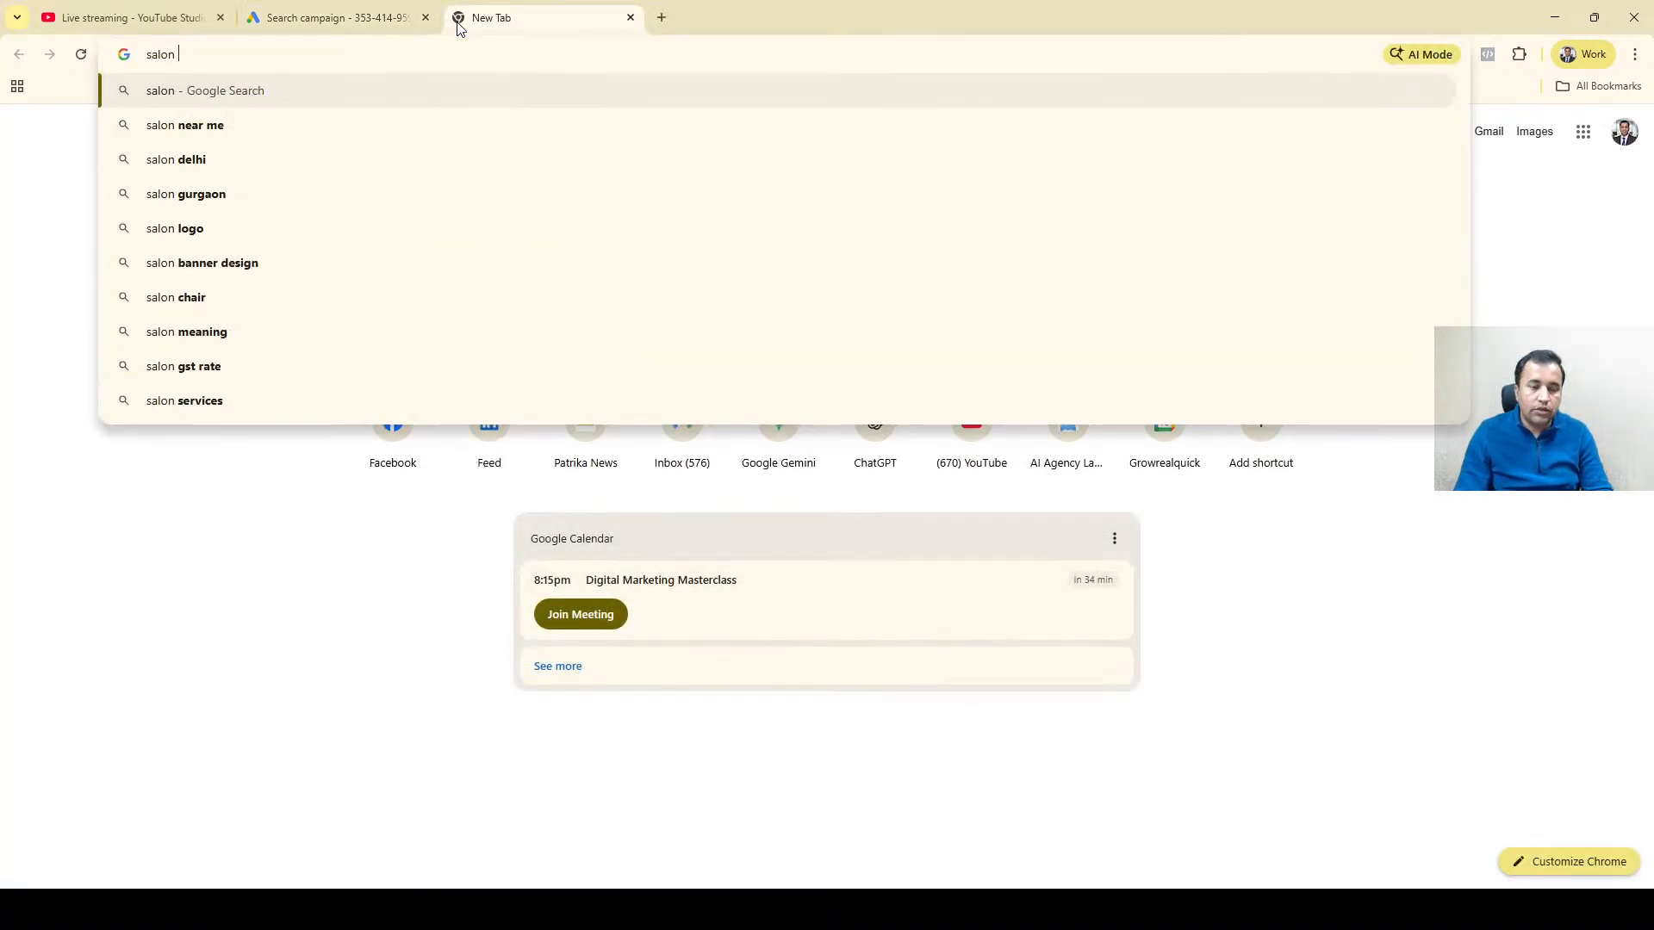
type("in hosur")
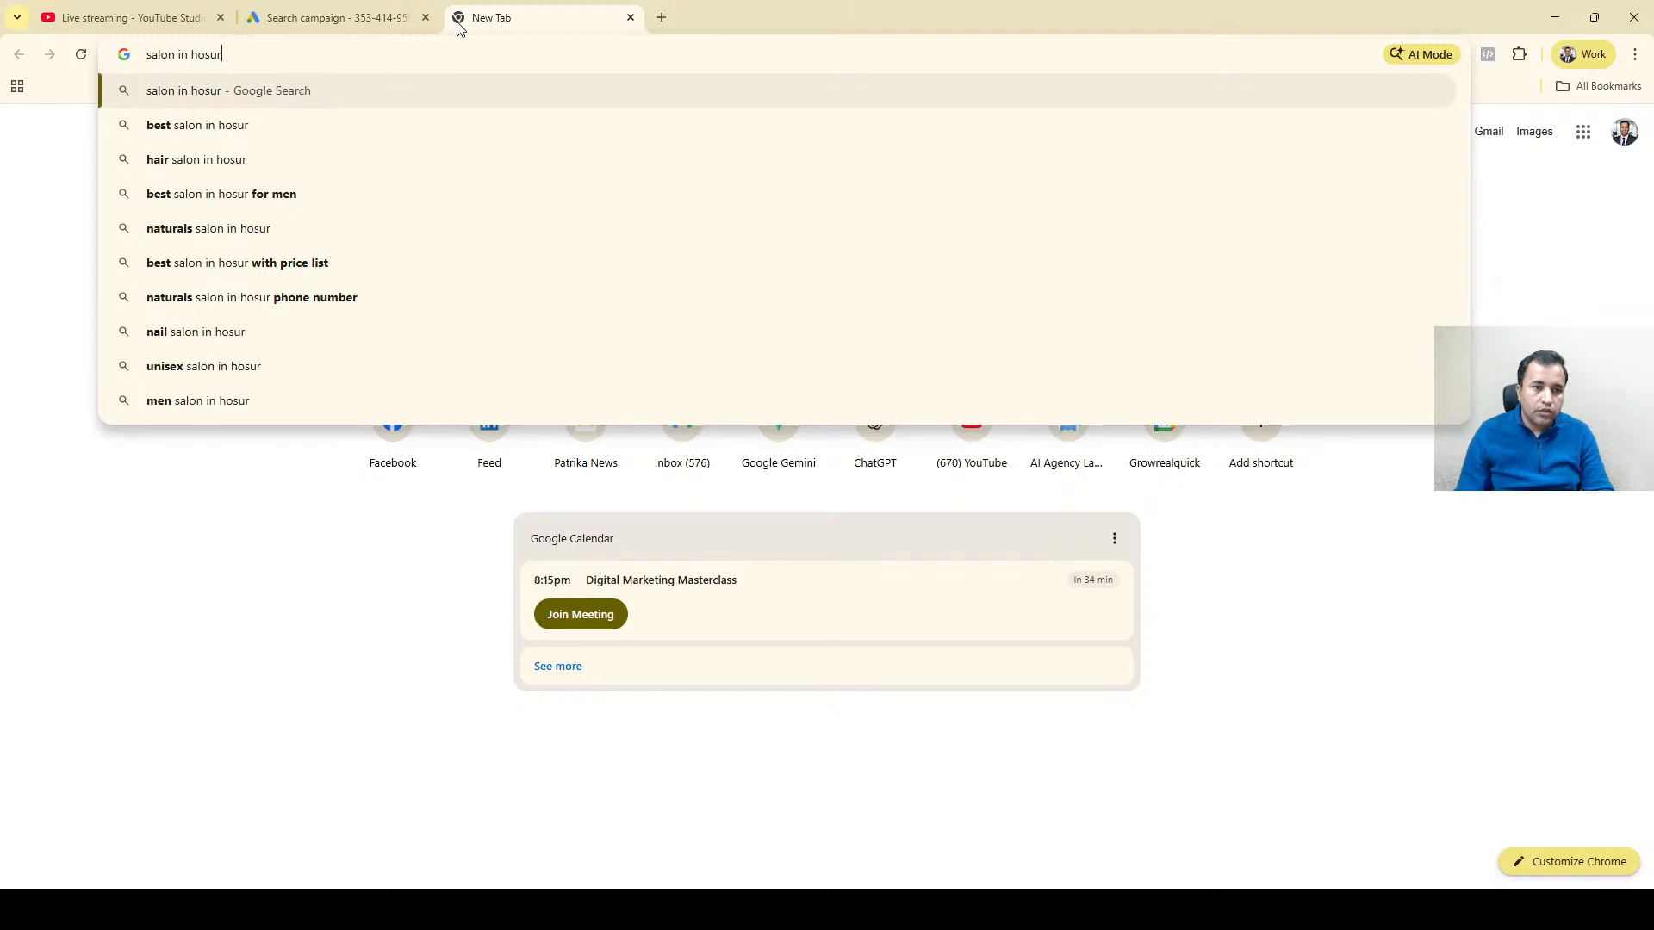
key("Down")
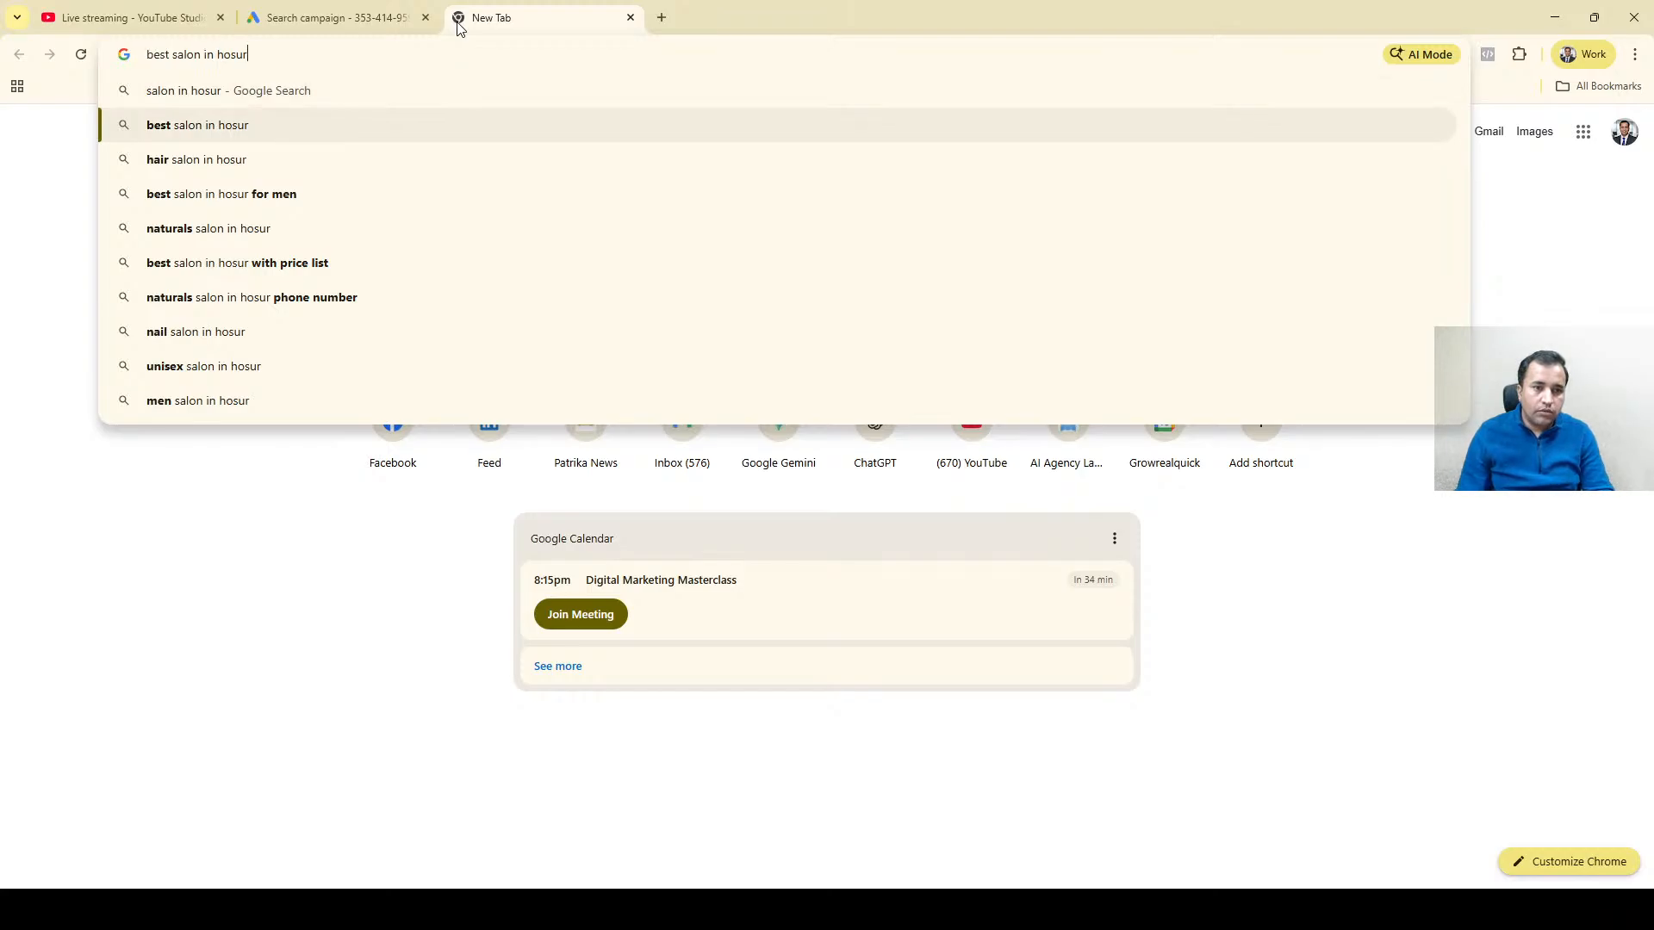
key("Return")
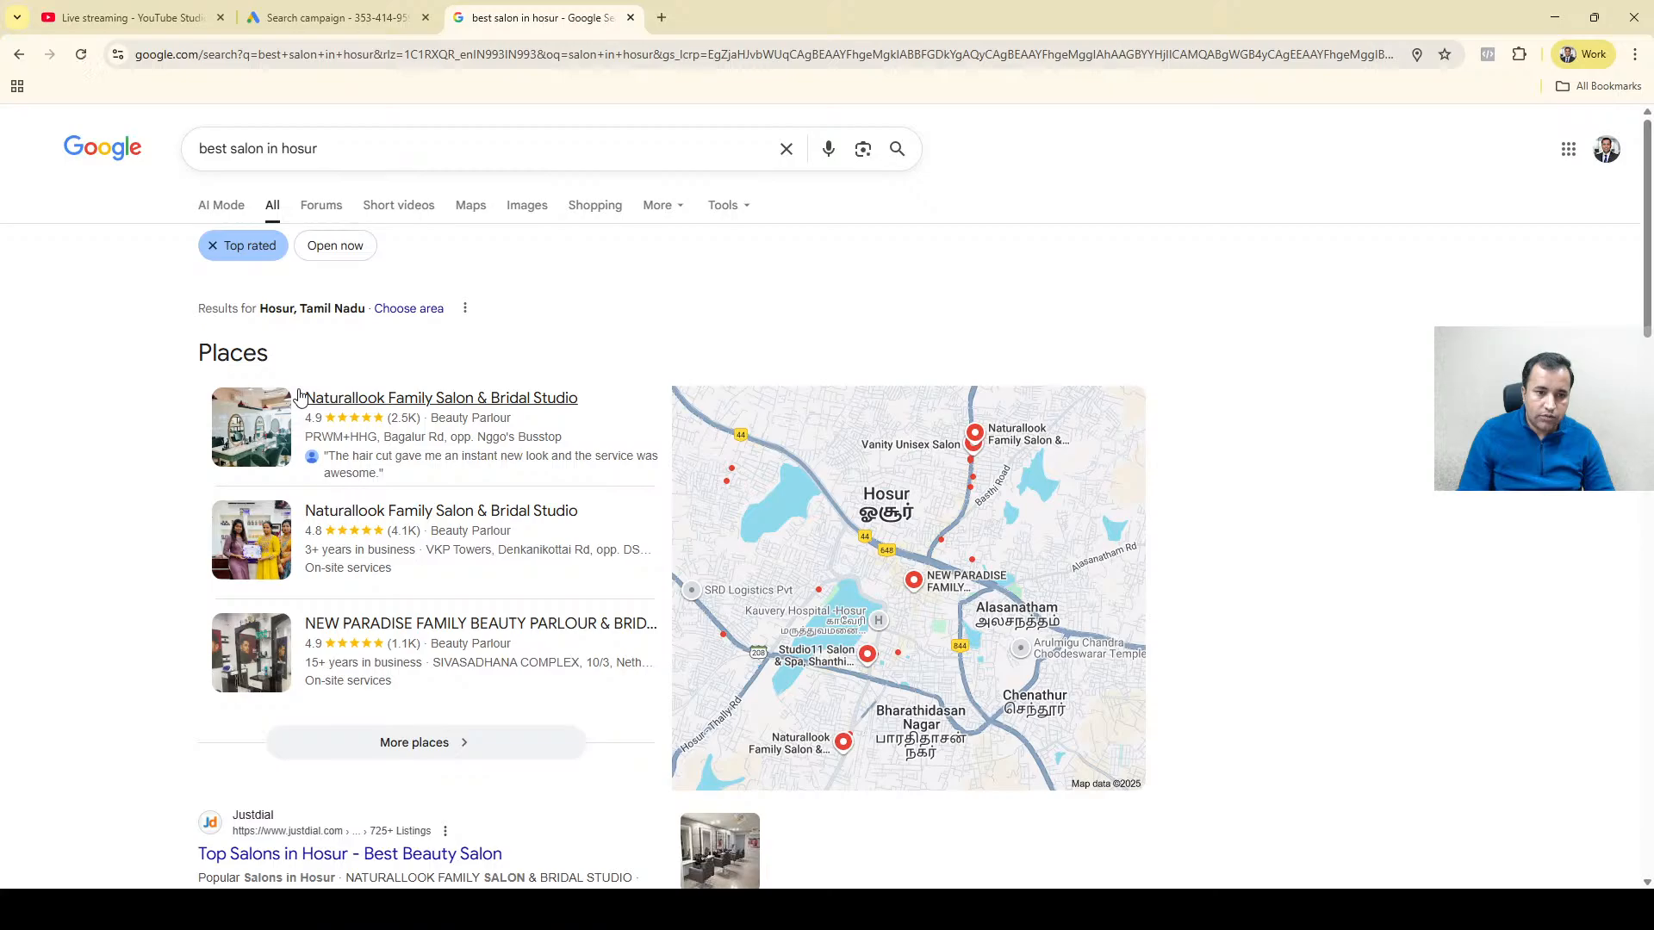
left_click_drag(300, 395, 578, 395)
key("ctrl+c")
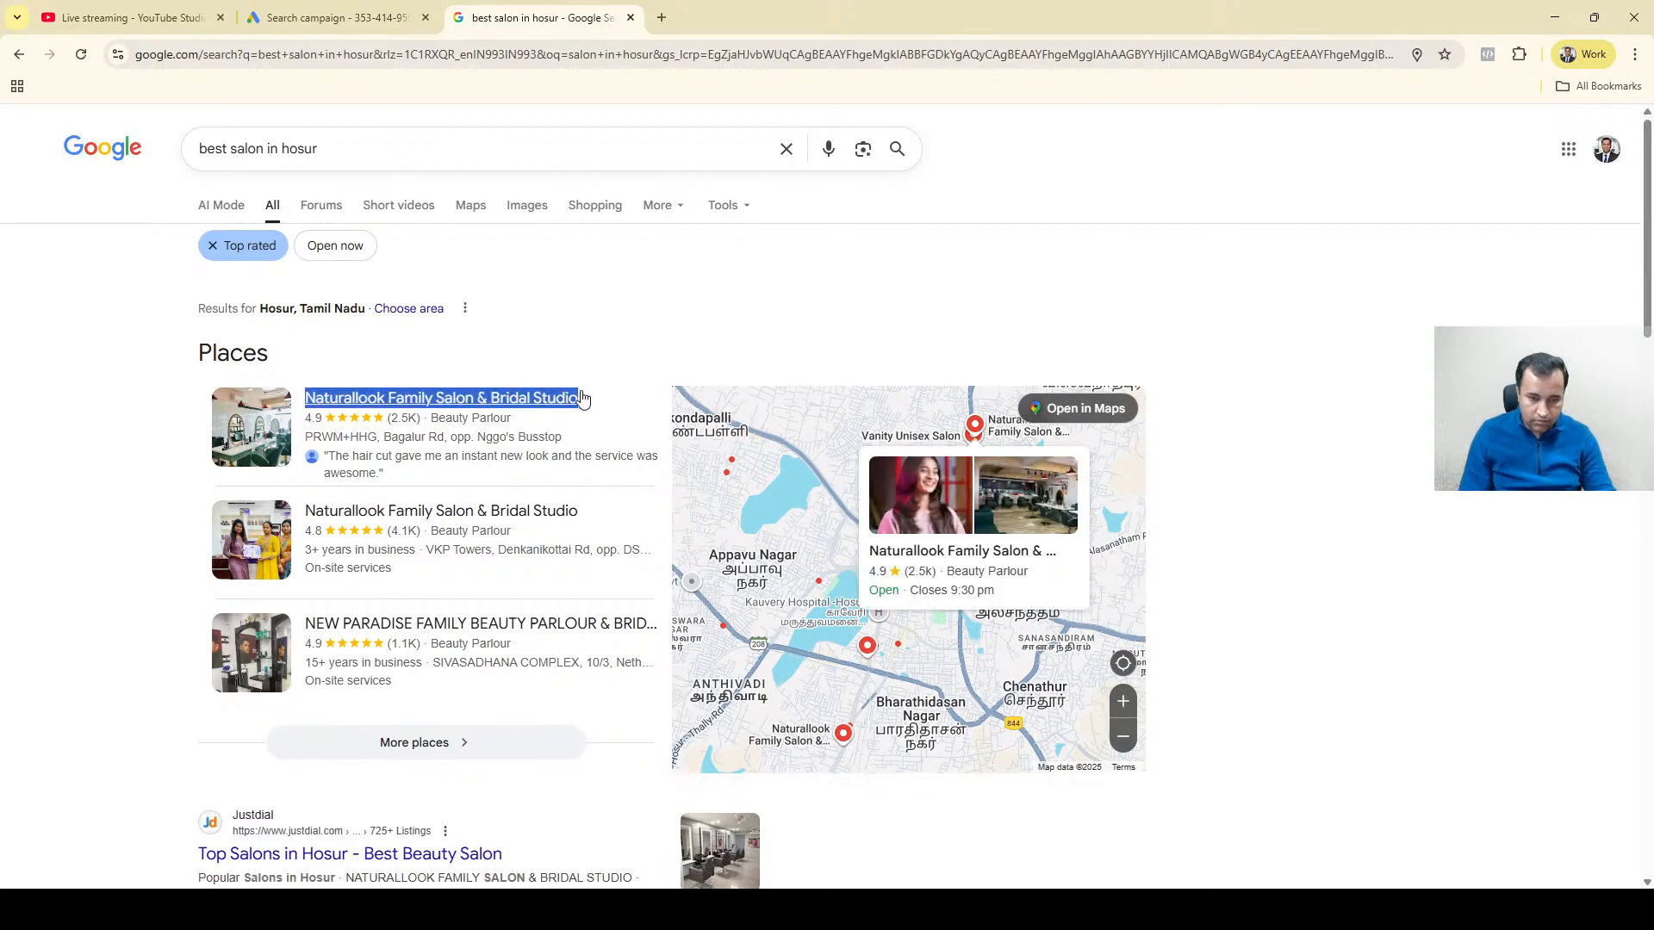
Back in Google Ads, include the 20 mi radius around the Naturallook Family Salon & Bridal Studio on Denkanikottai Road.
left_click(307, 21)
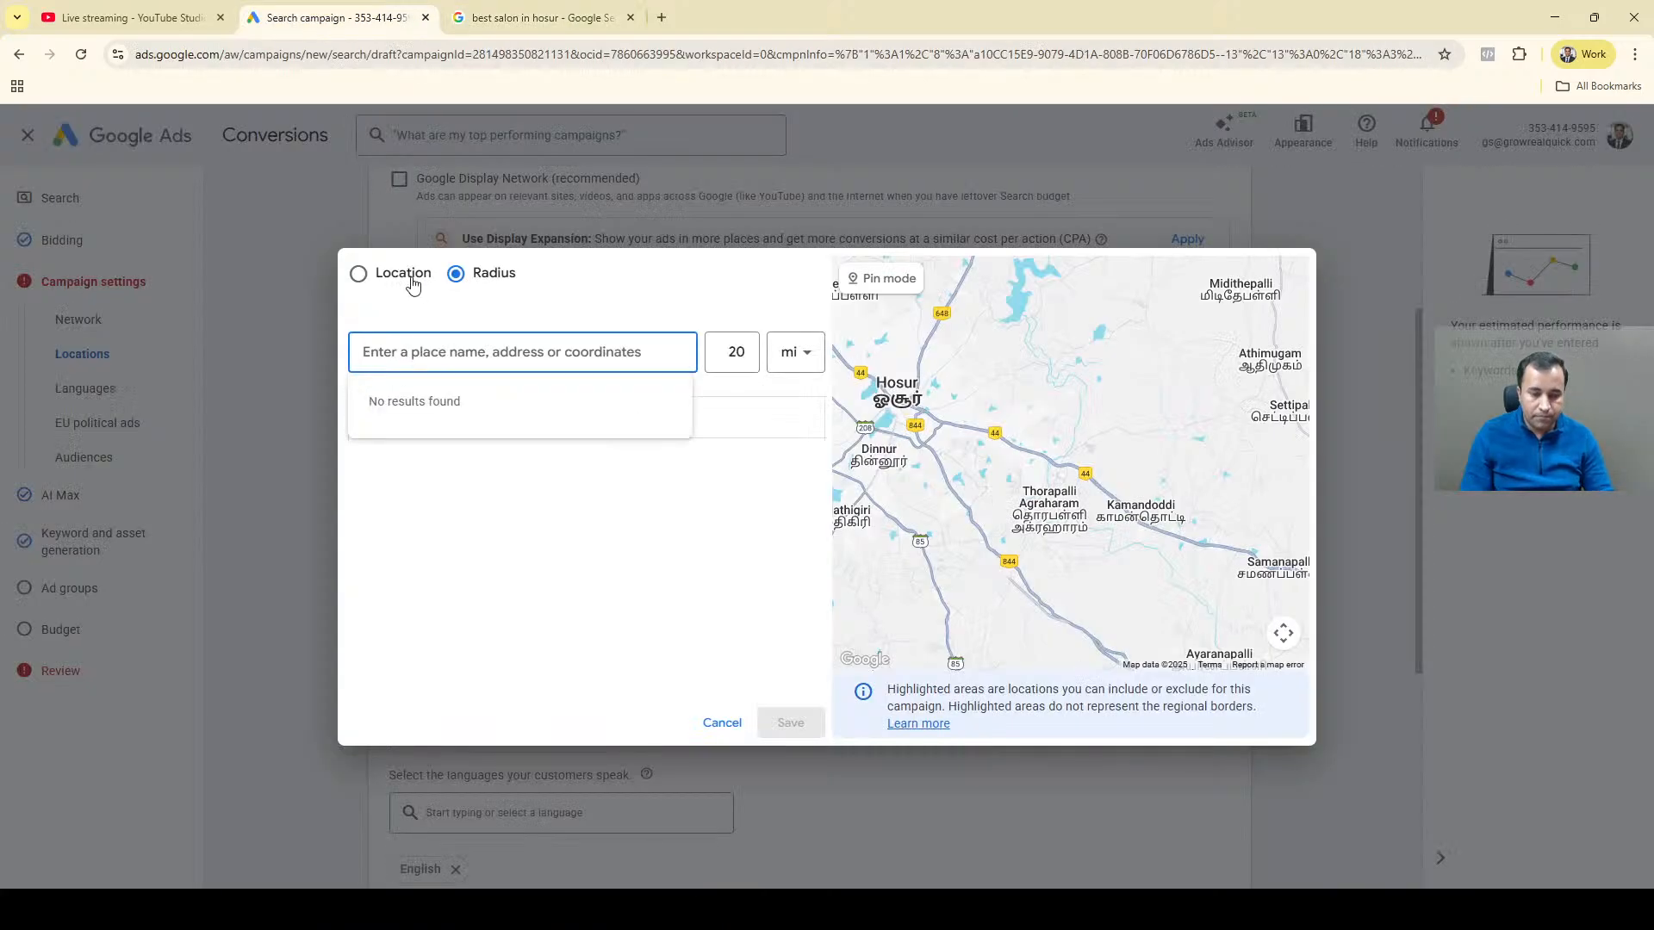
key("ctrl+v")
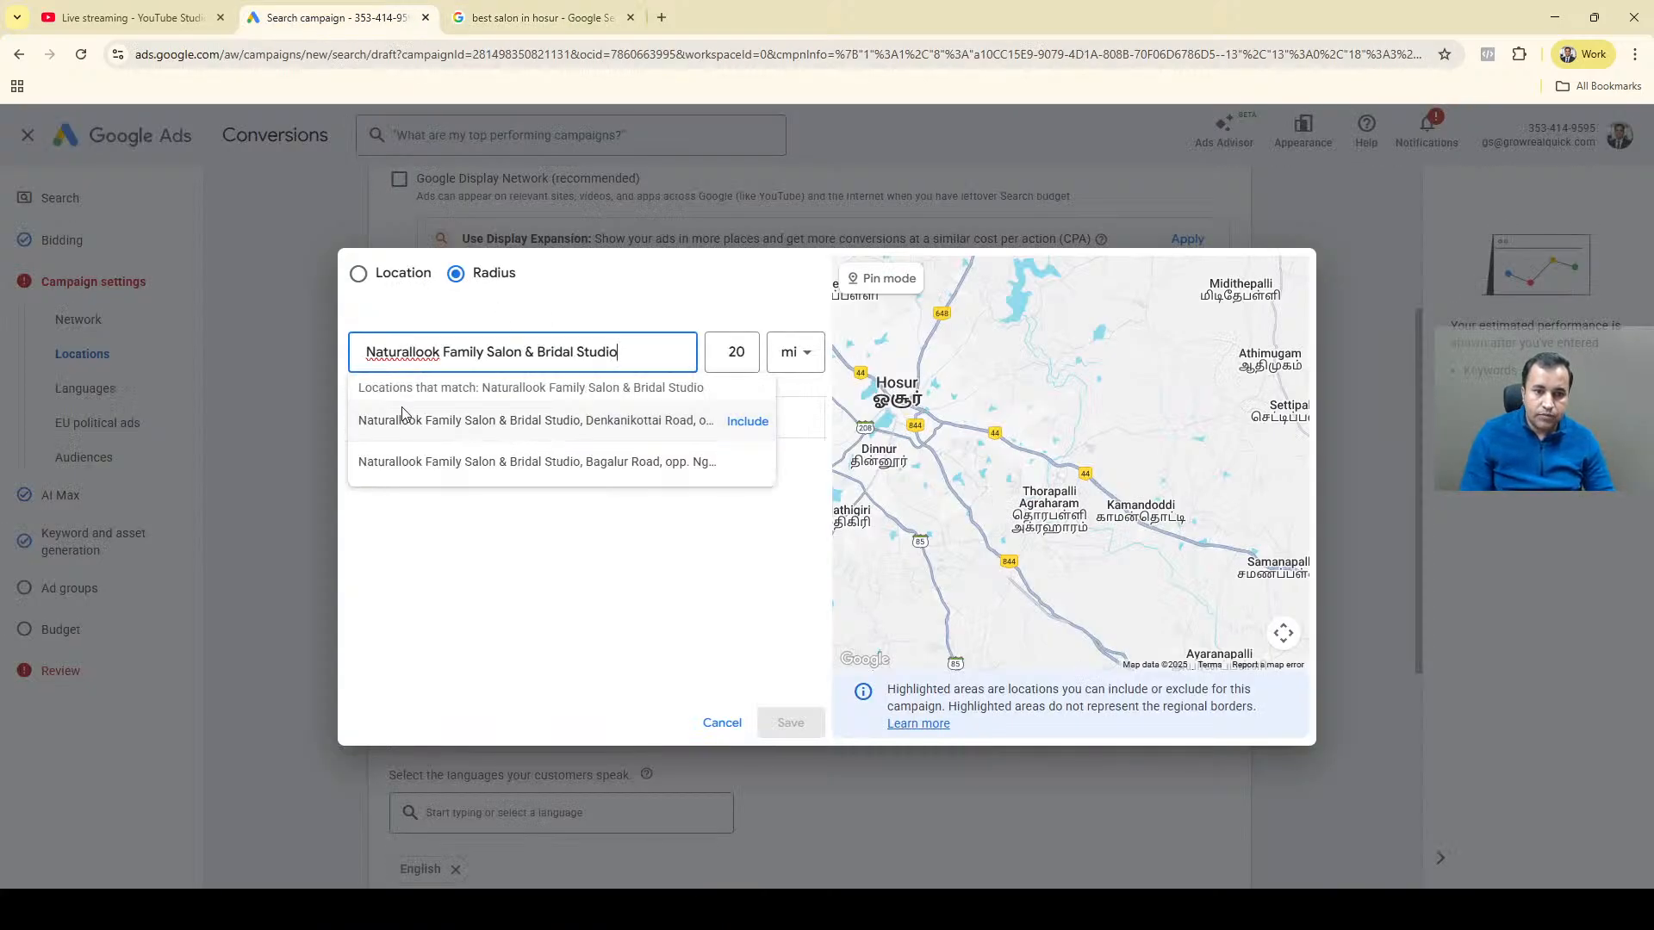
left_click(748, 421)
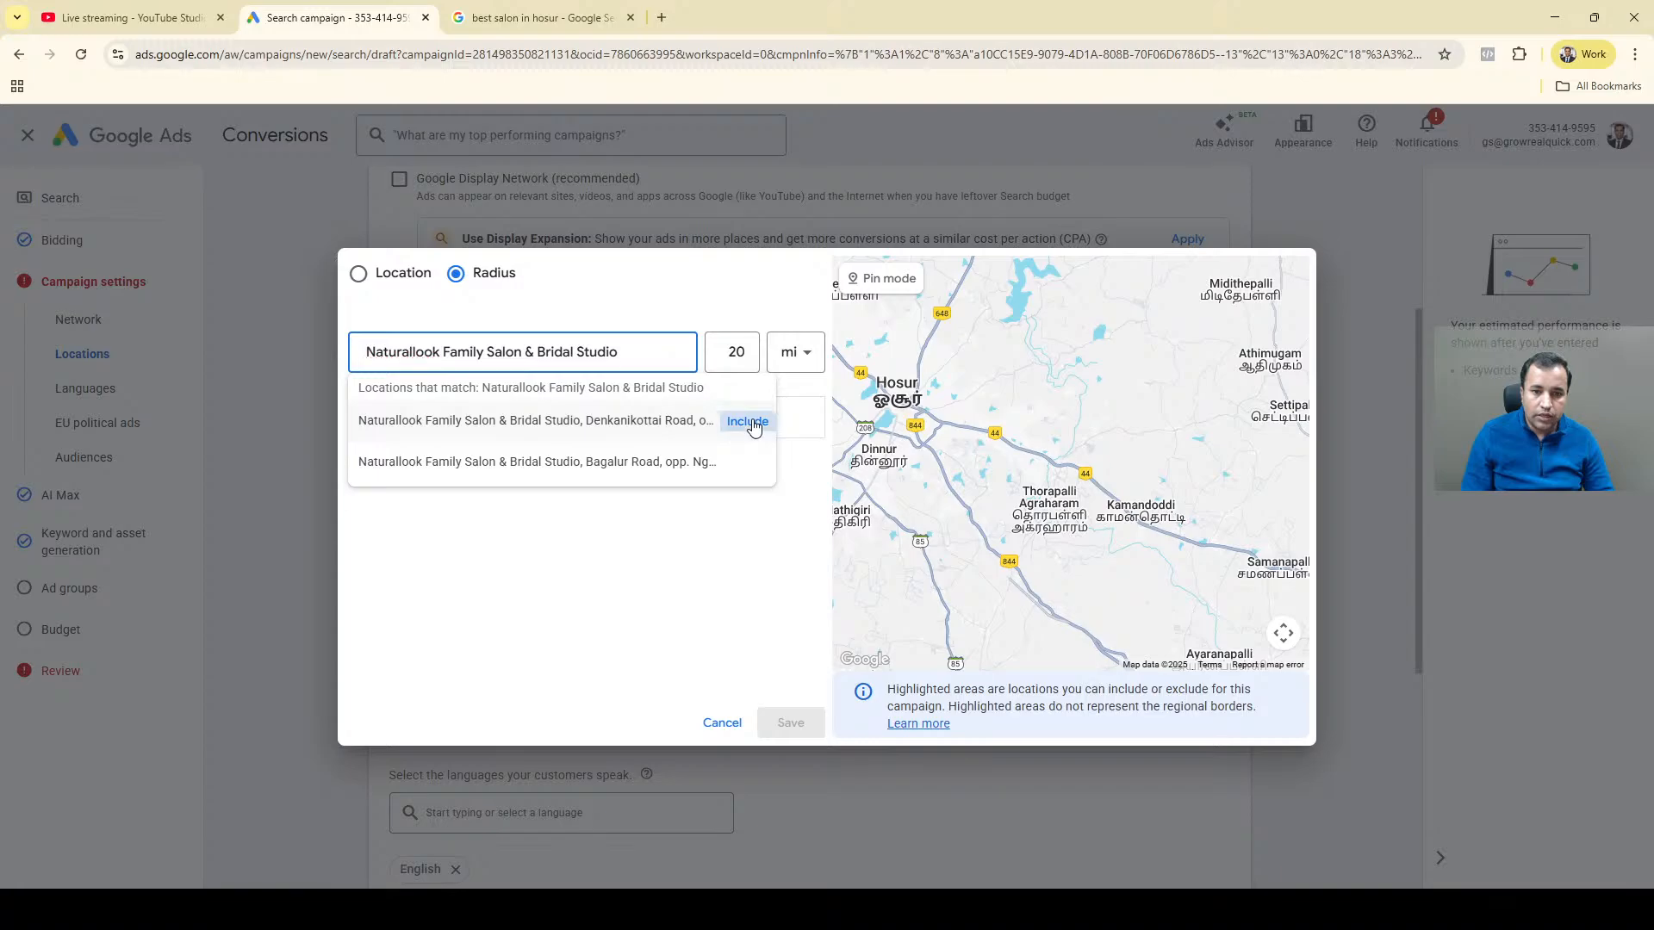
Set the radius used for adding new locations to 5 km.
left_click(731, 353)
double_click(731, 355)
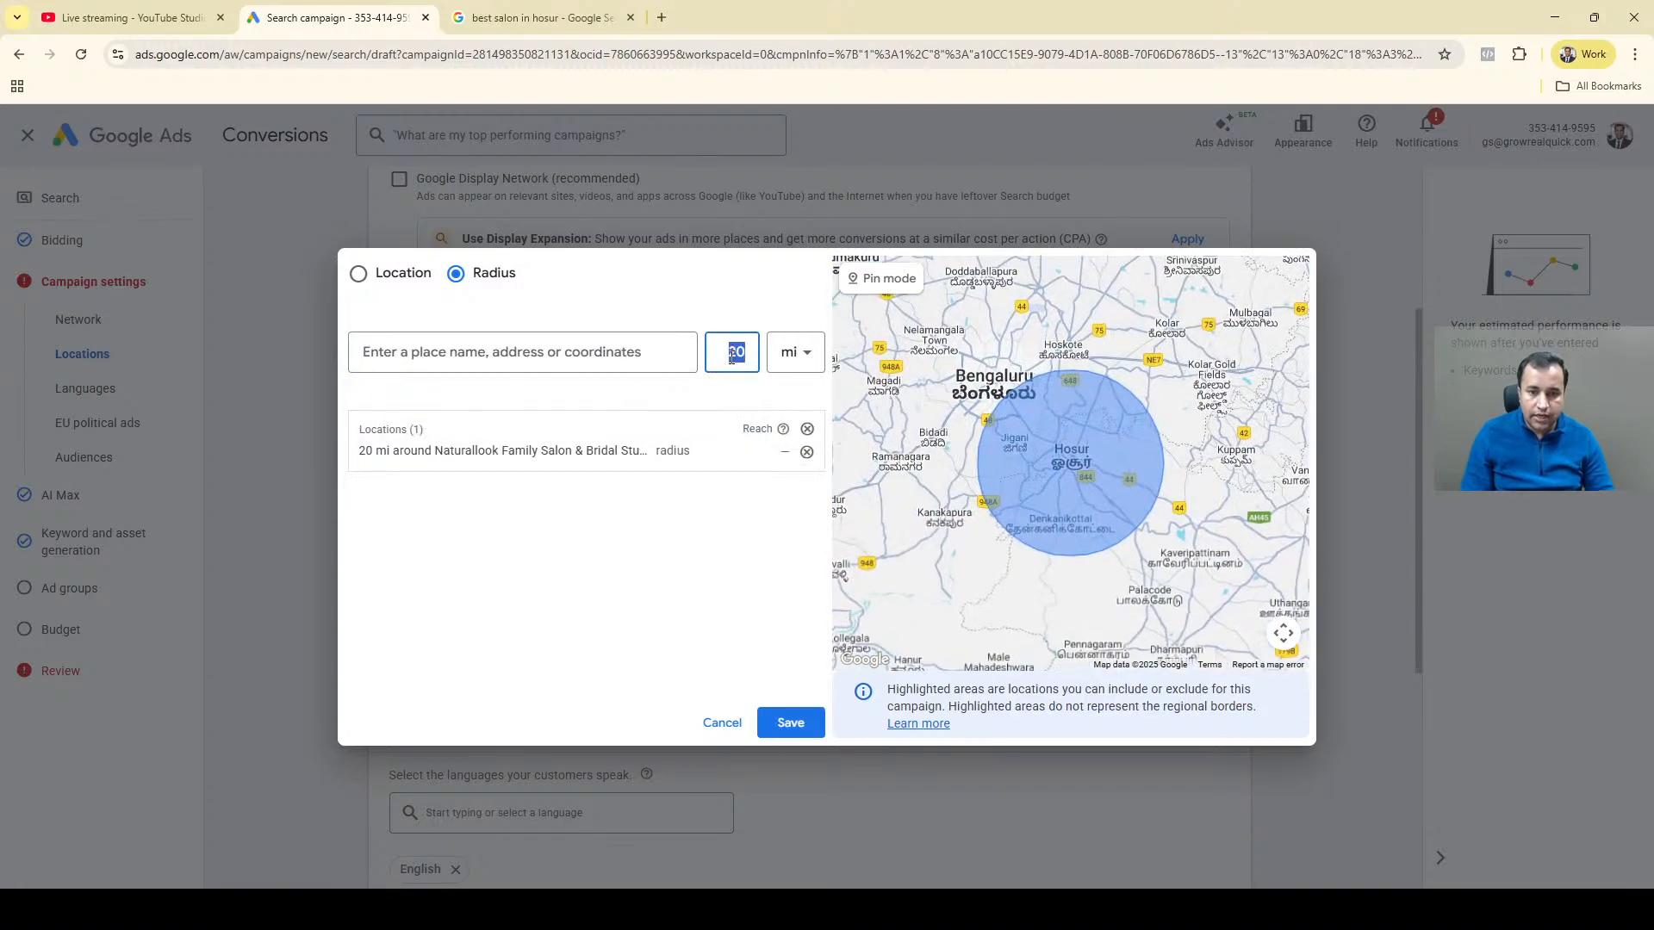
type("5")
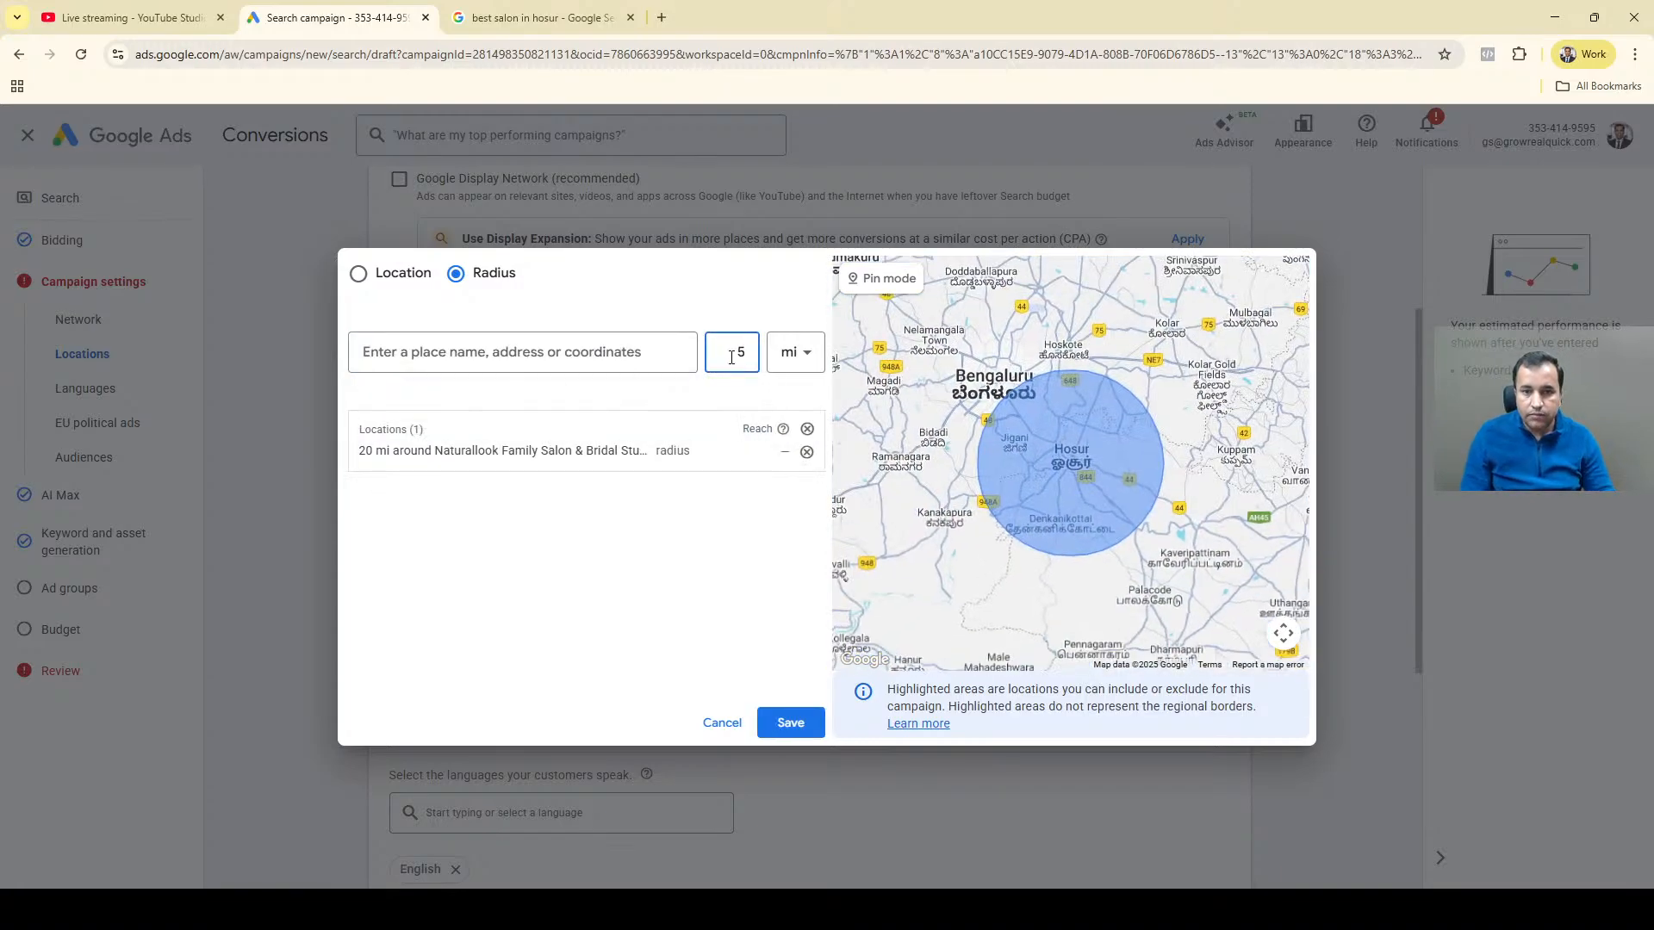
left_click(788, 352)
left_click(785, 414)
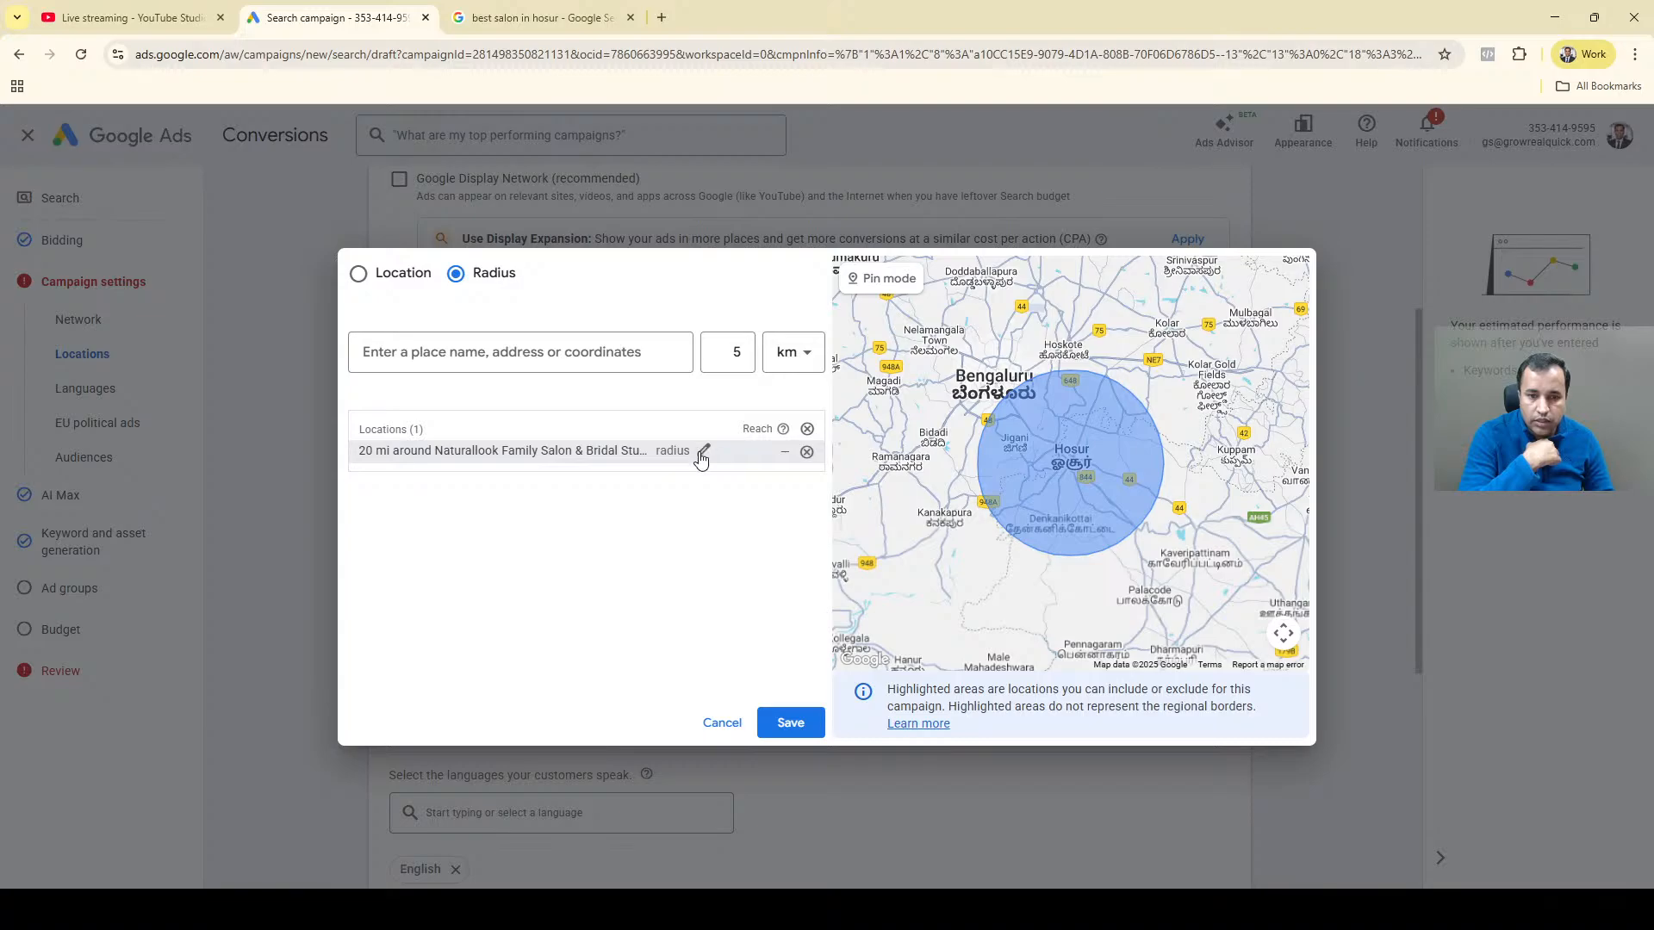
Edit the included salon location's target radius to 5 km and save it.
left_click(703, 452)
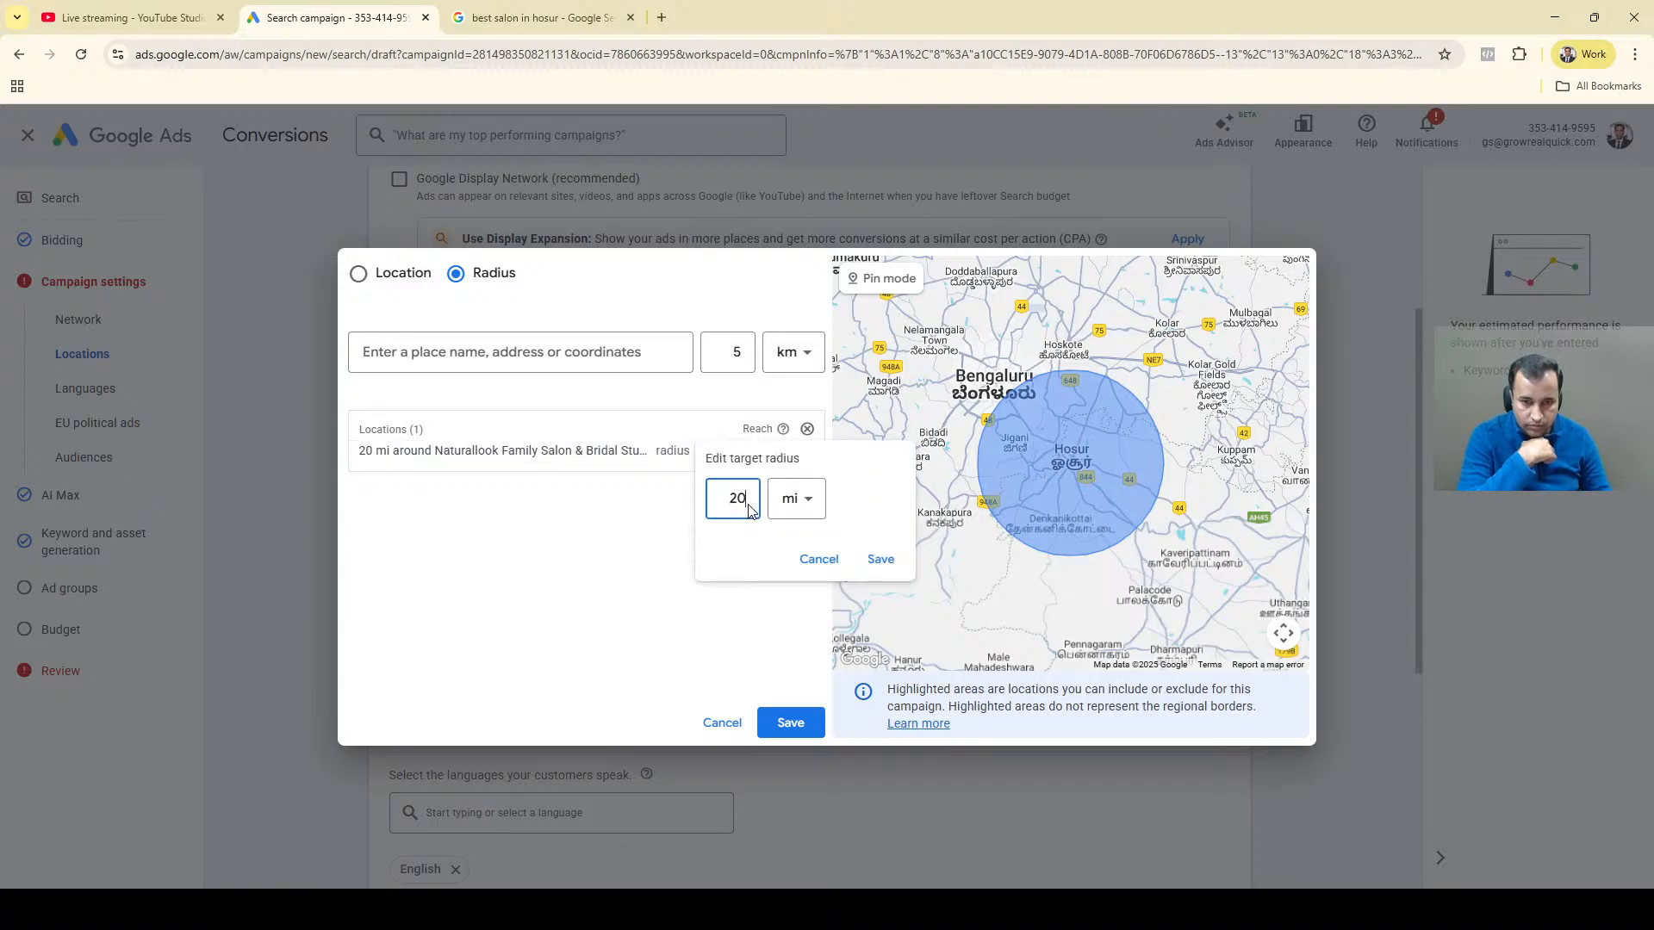
double_click(738, 498)
type("5")
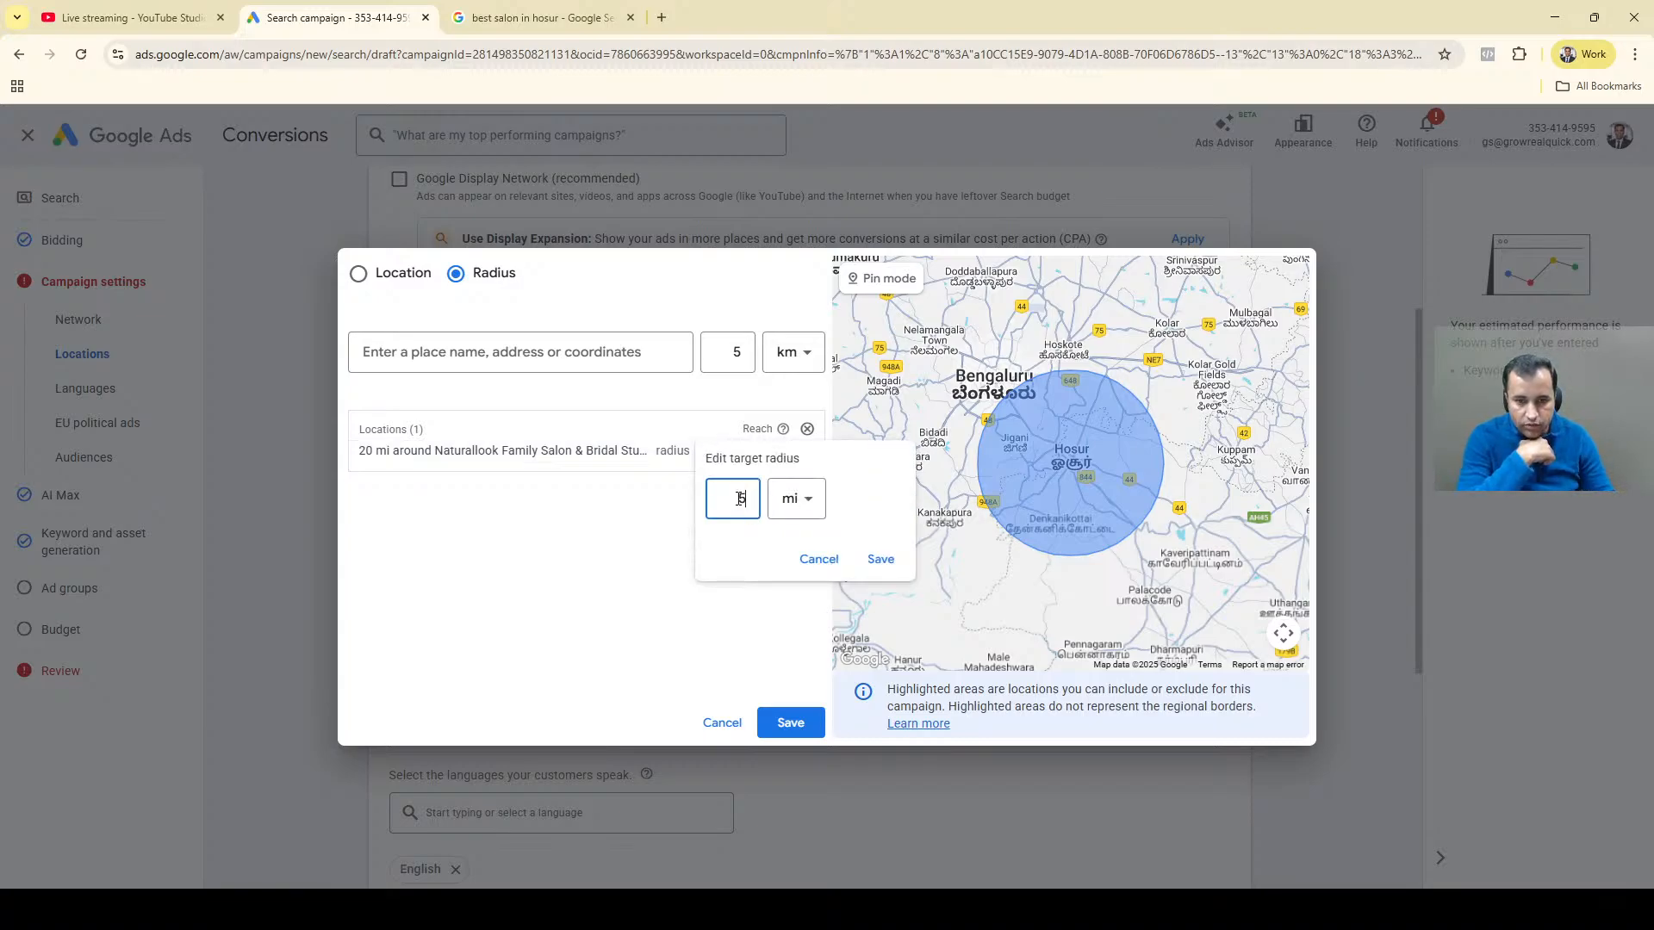
left_click(795, 501)
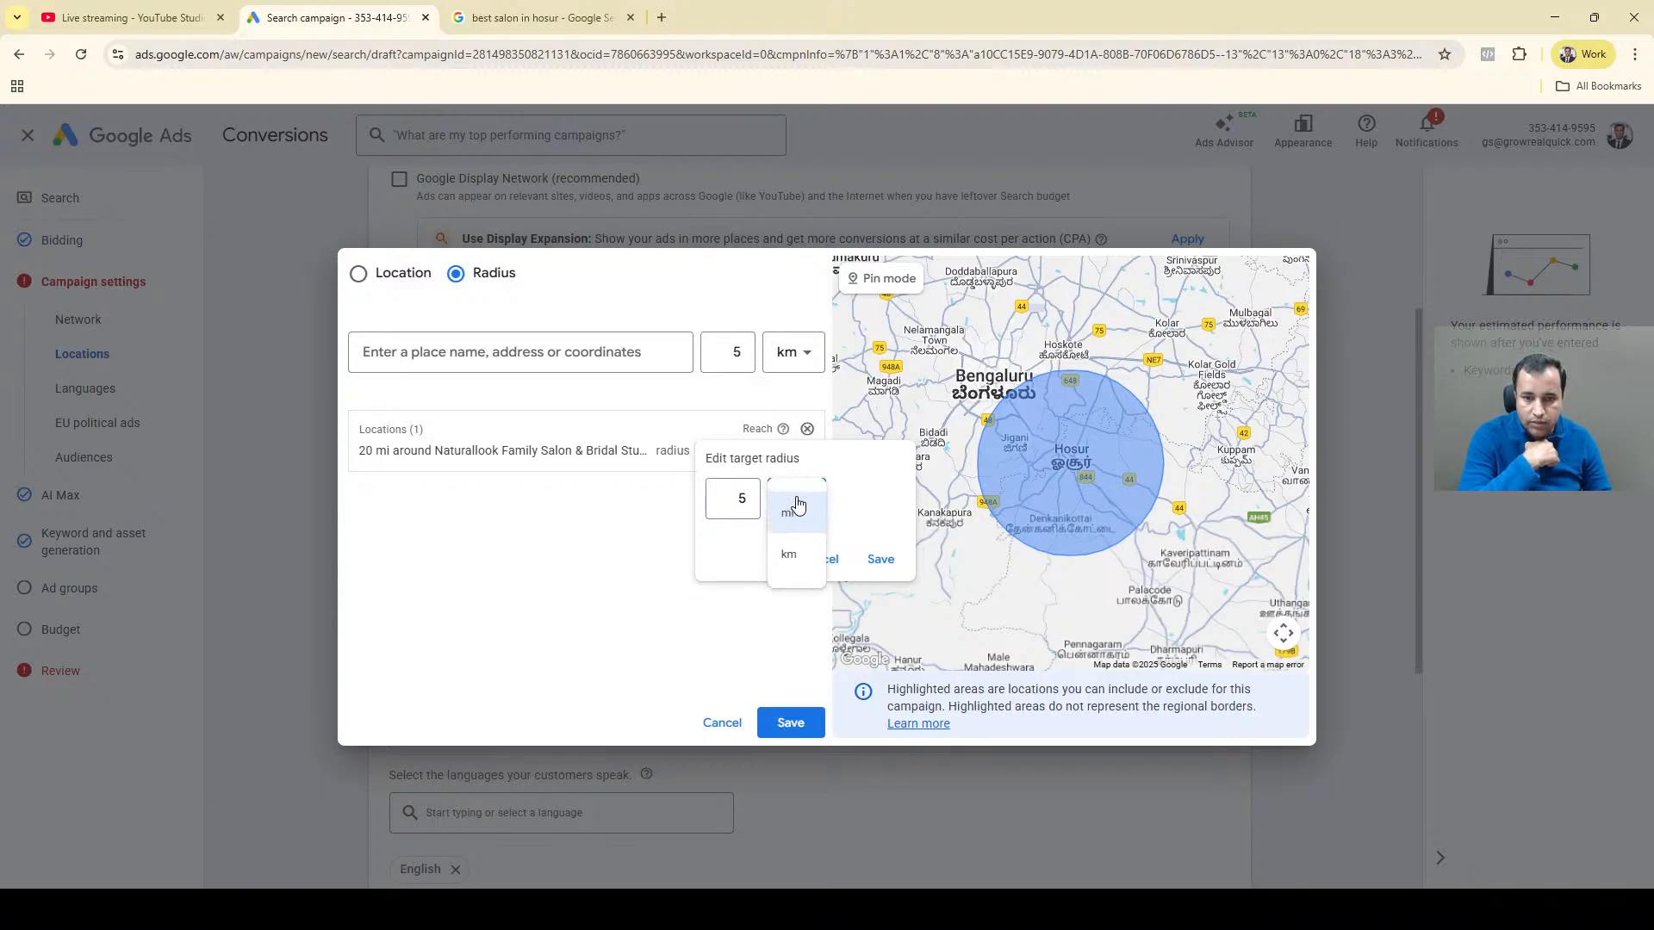
left_click(790, 562)
left_click(878, 560)
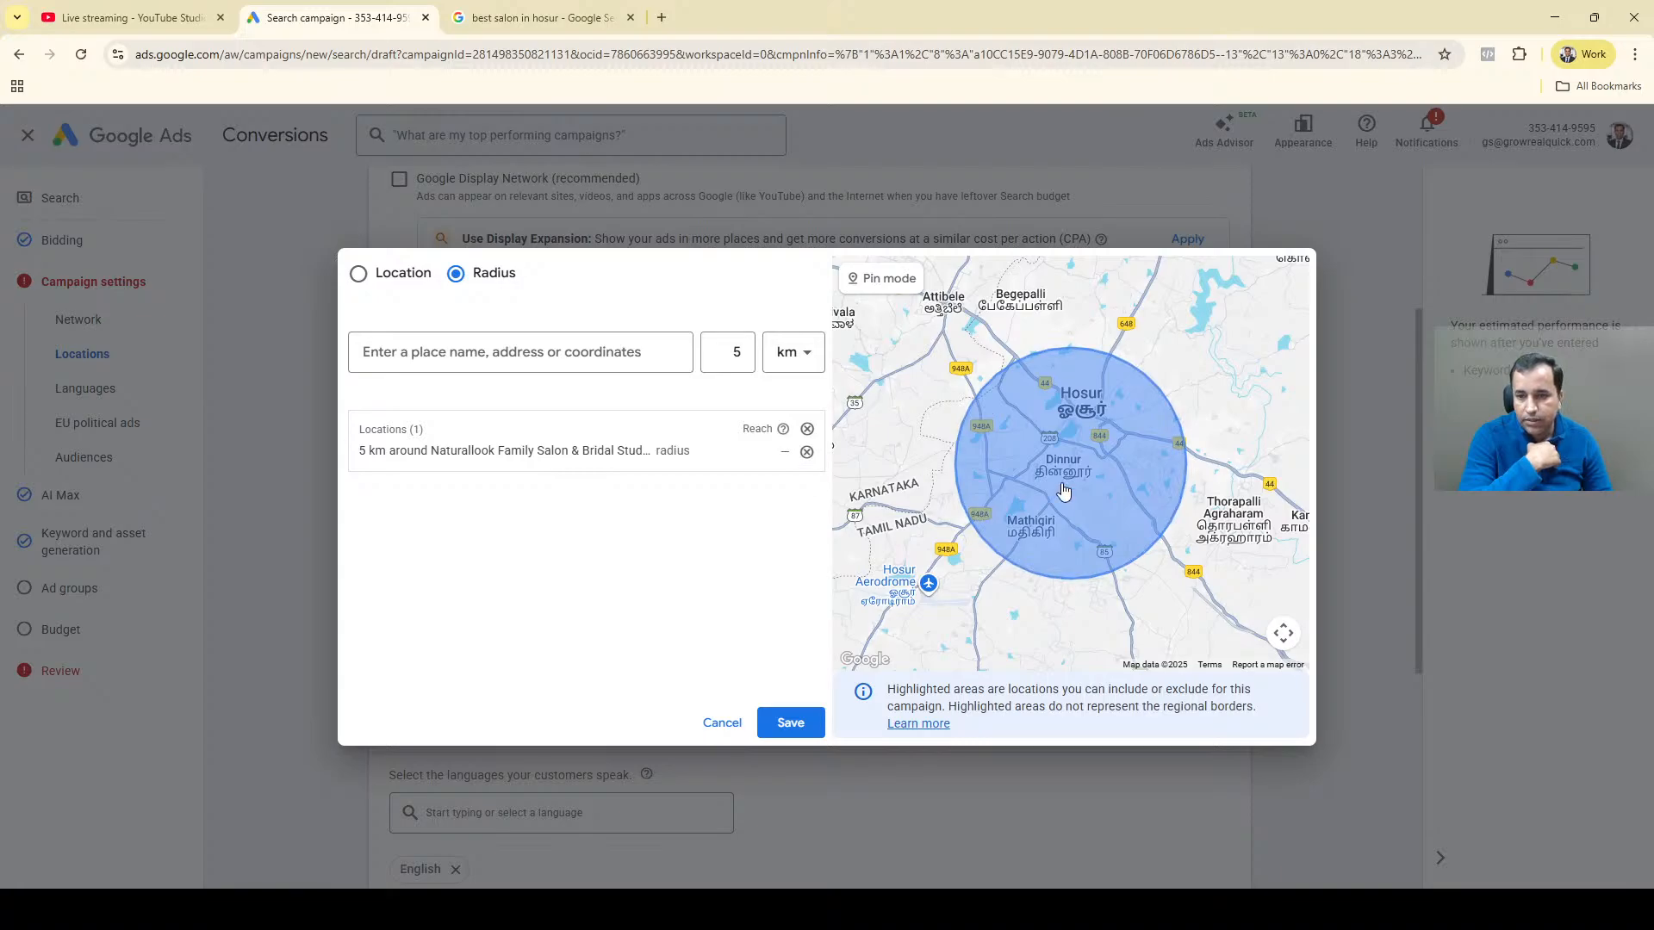
Return to the Google results, search for "schools in hosur" and copy the name "M S Dhoni Global School".
left_click(507, 16)
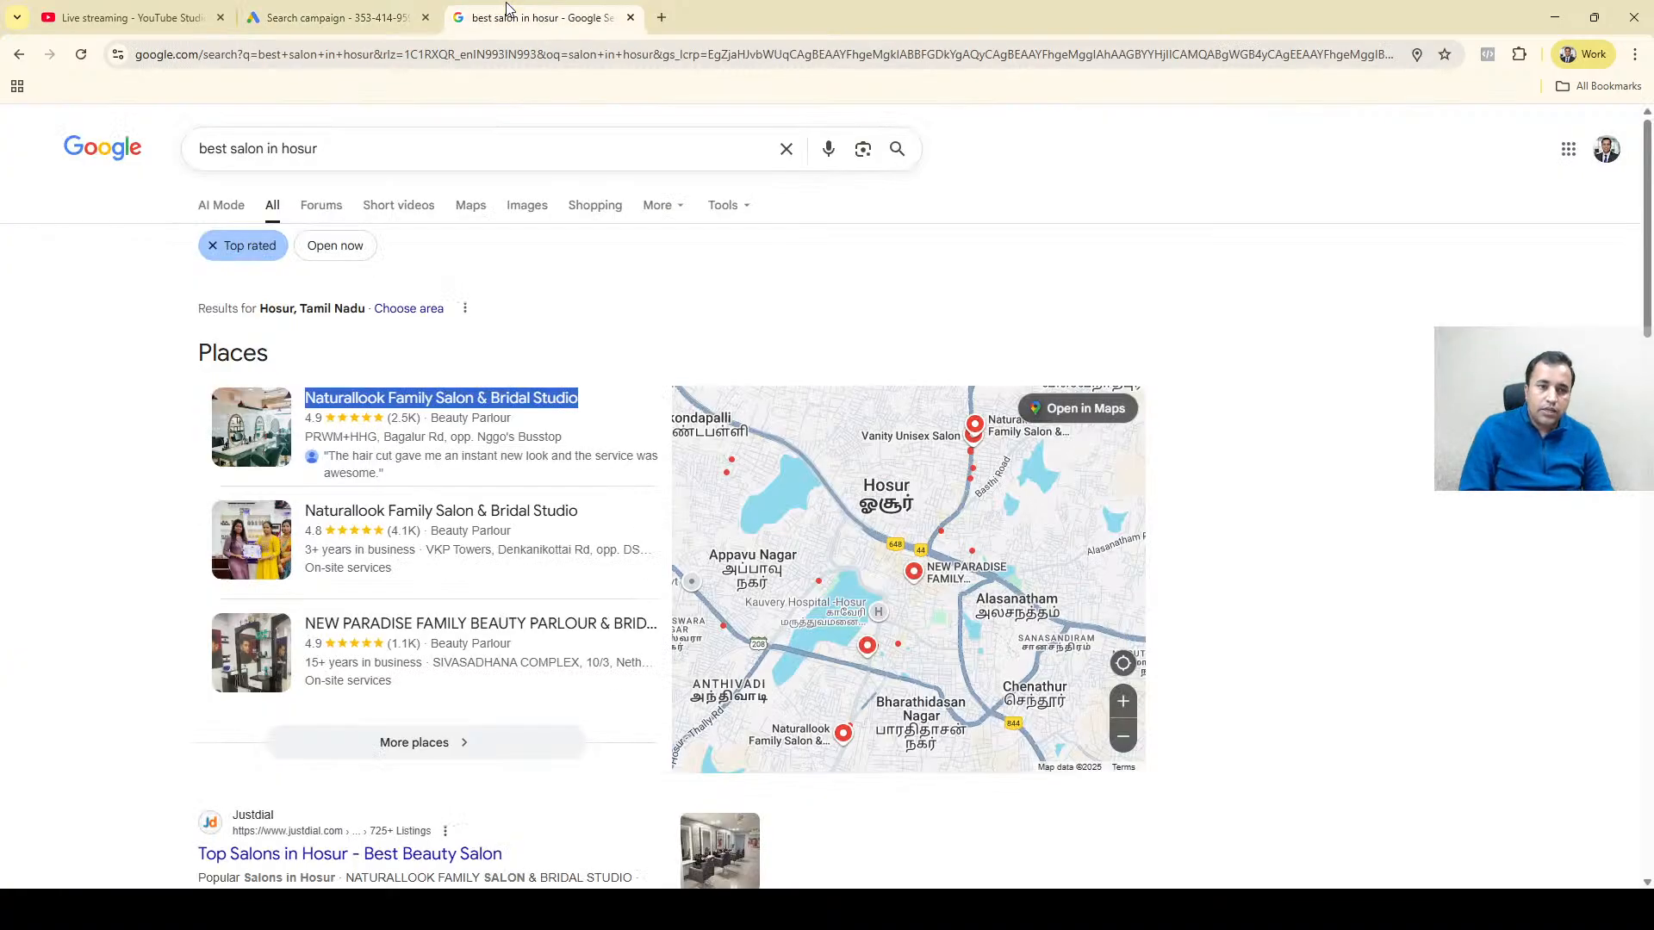
triple_click(327, 153)
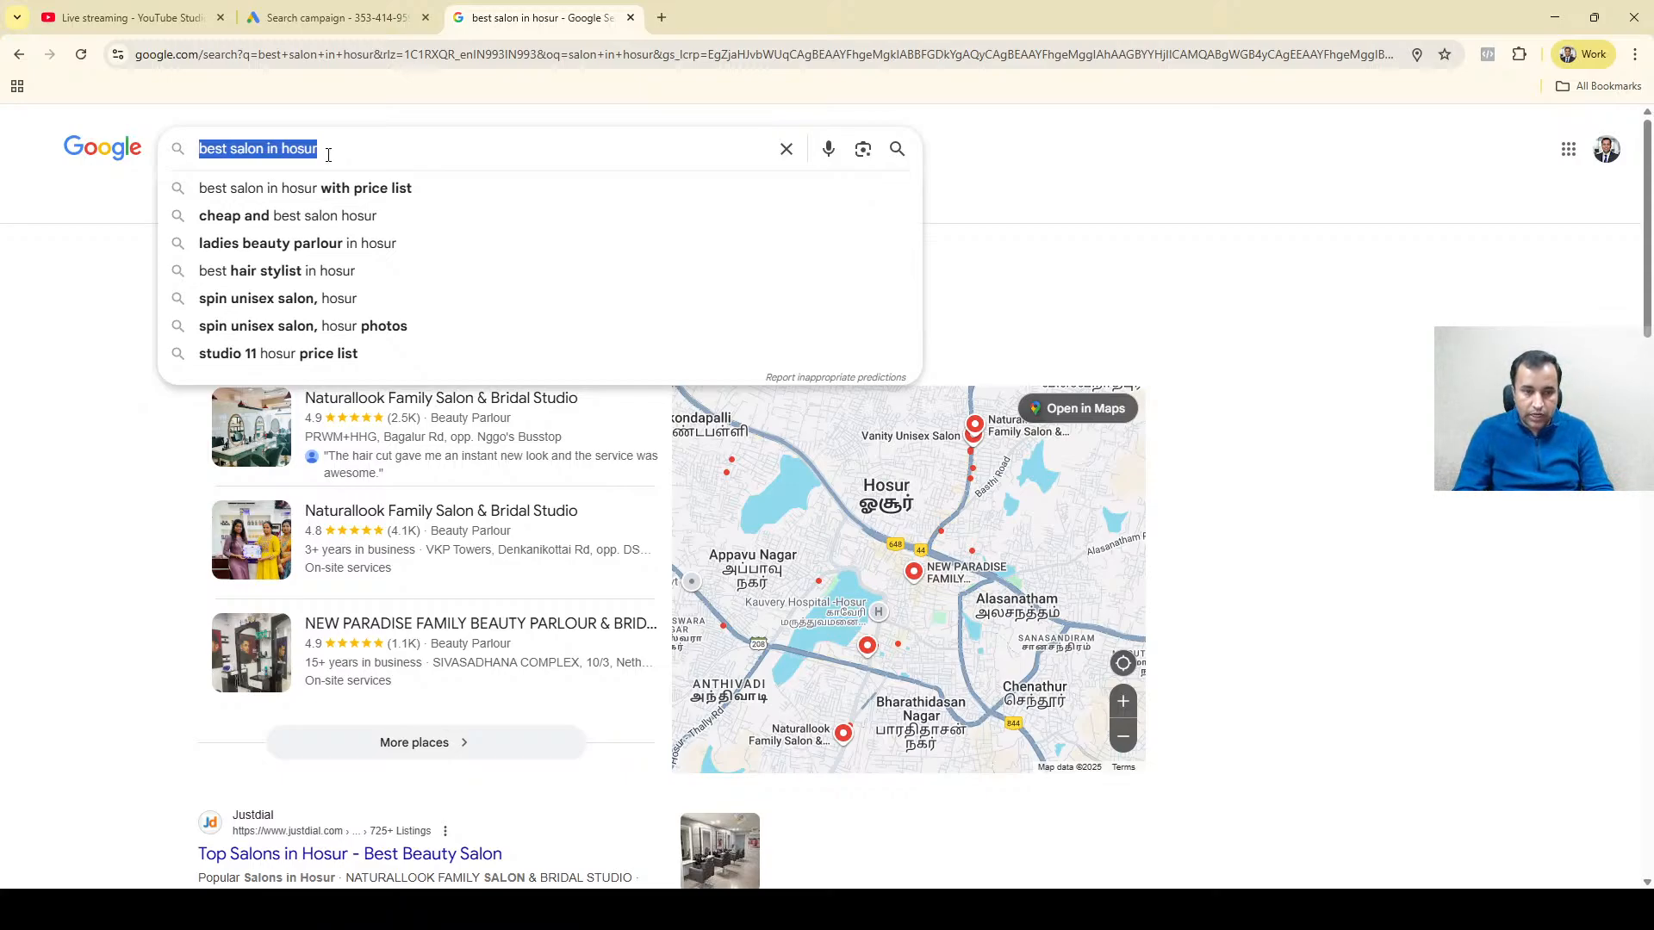
key("Home")
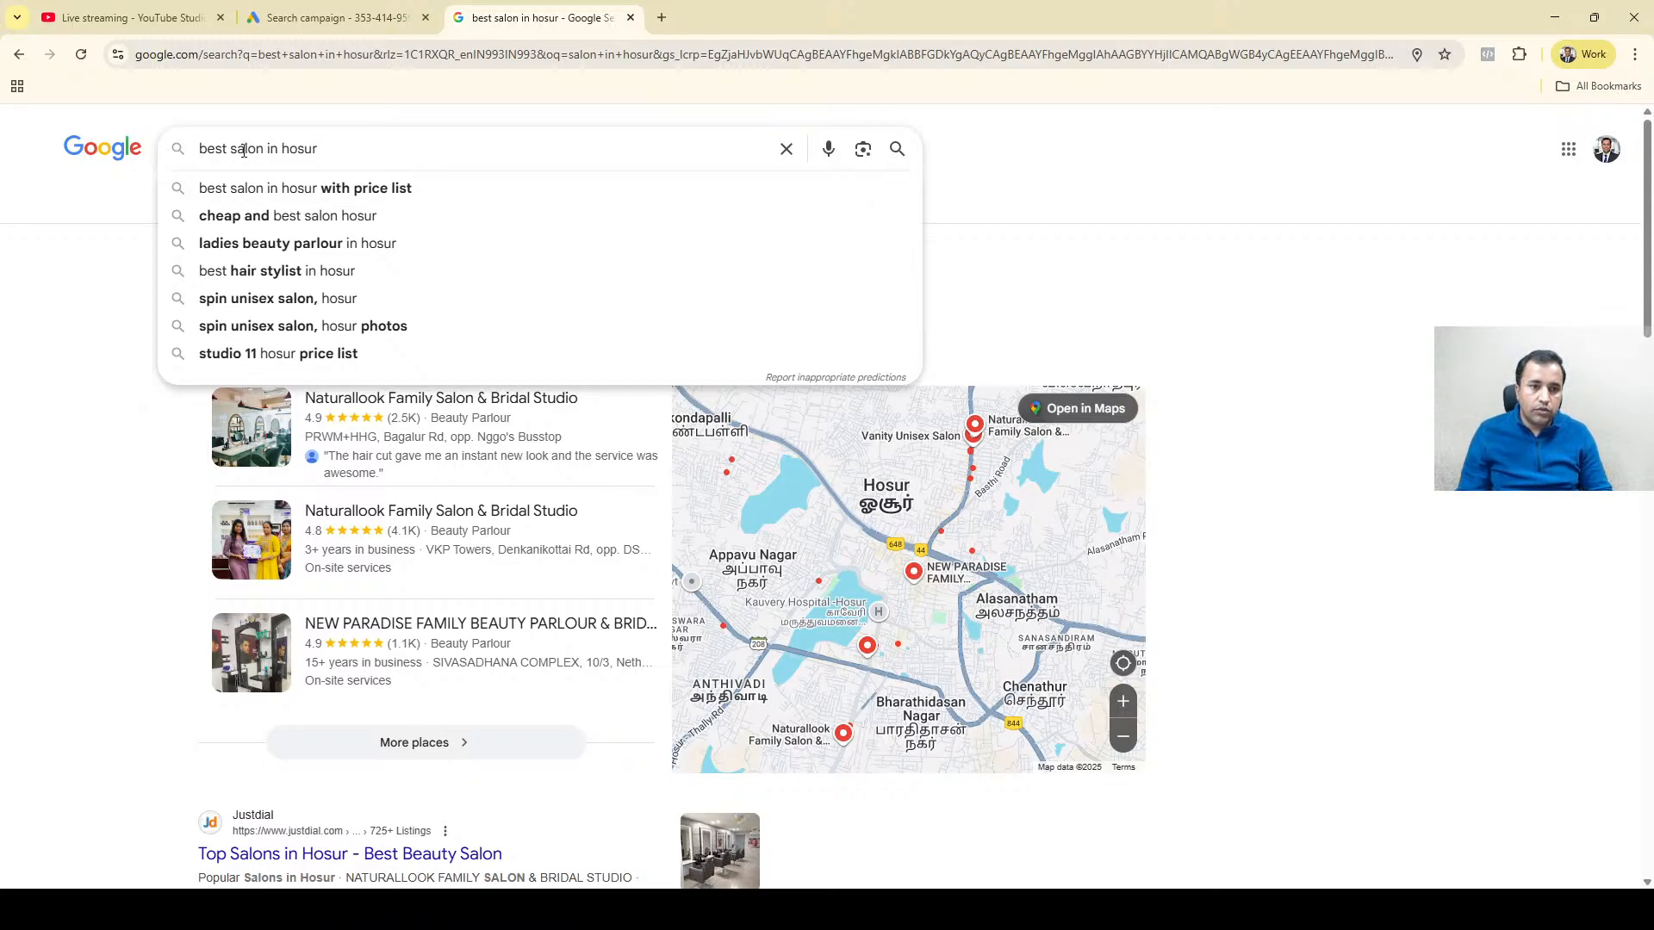
key("shift+Right")
type("School")
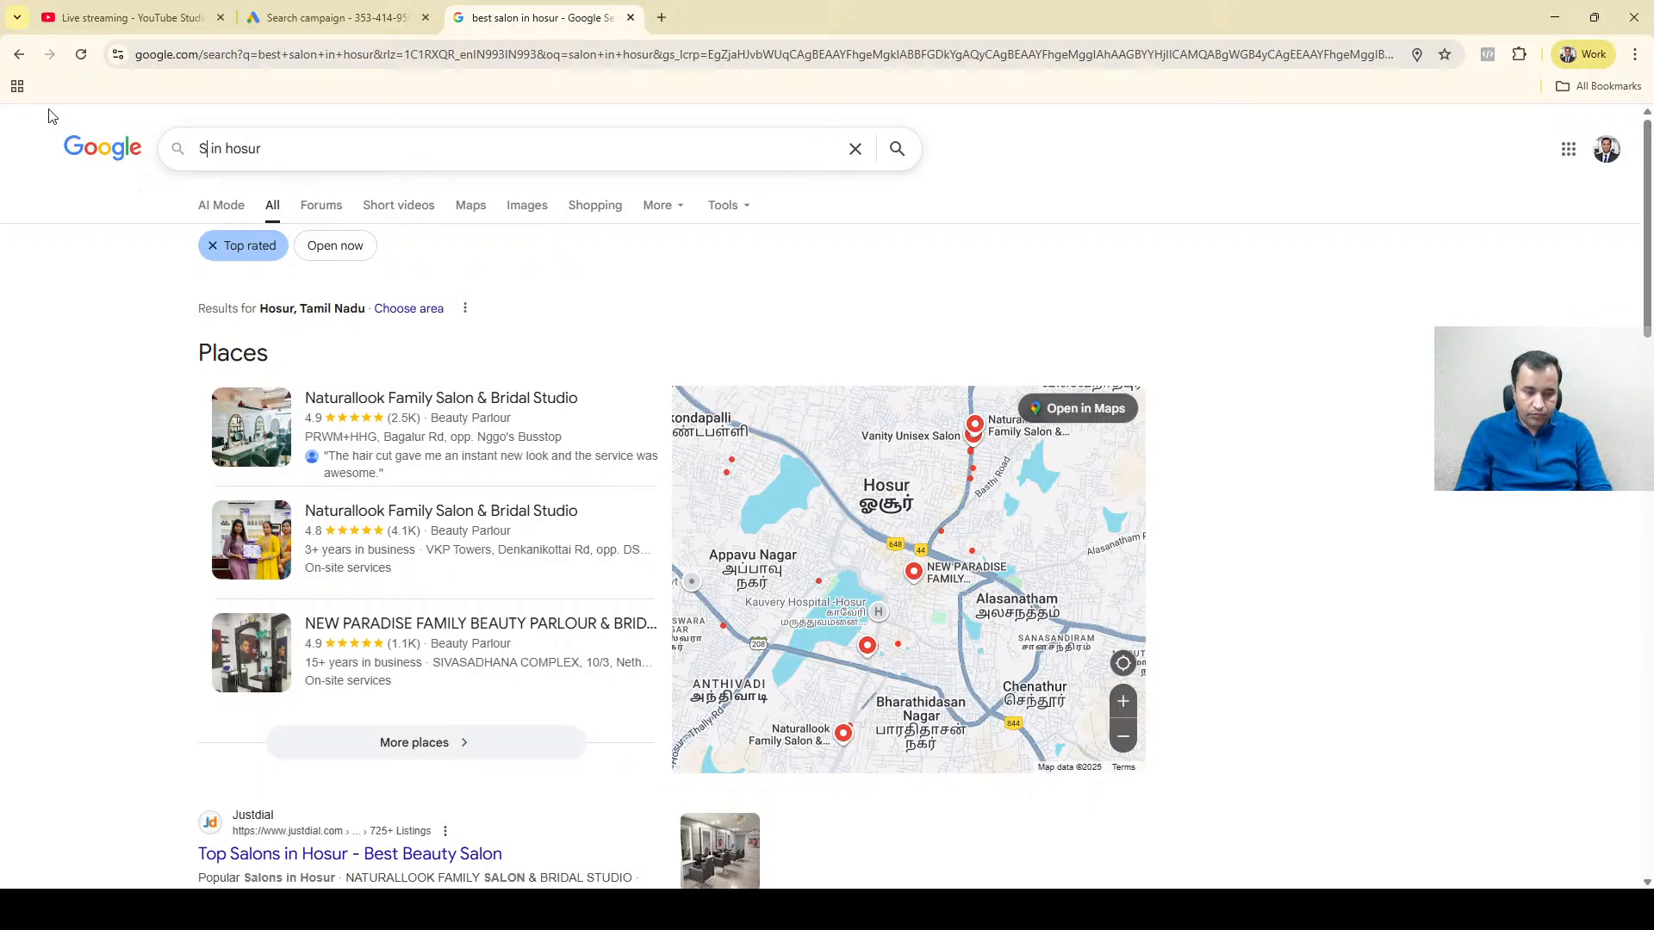
key("Down")
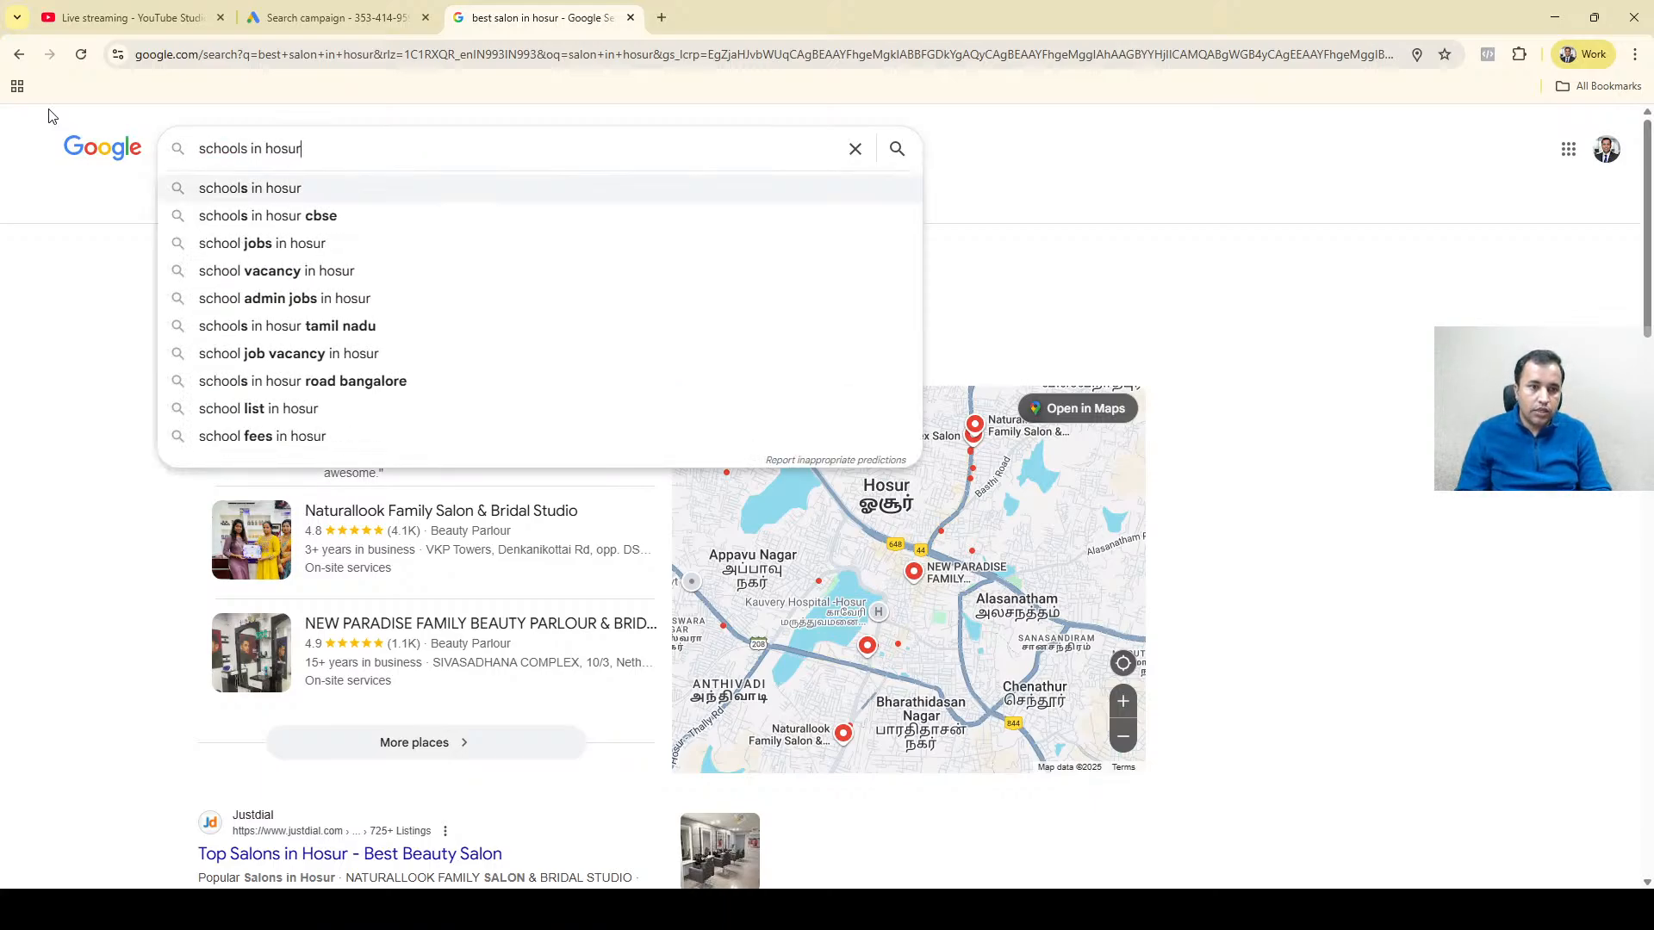
key("Return")
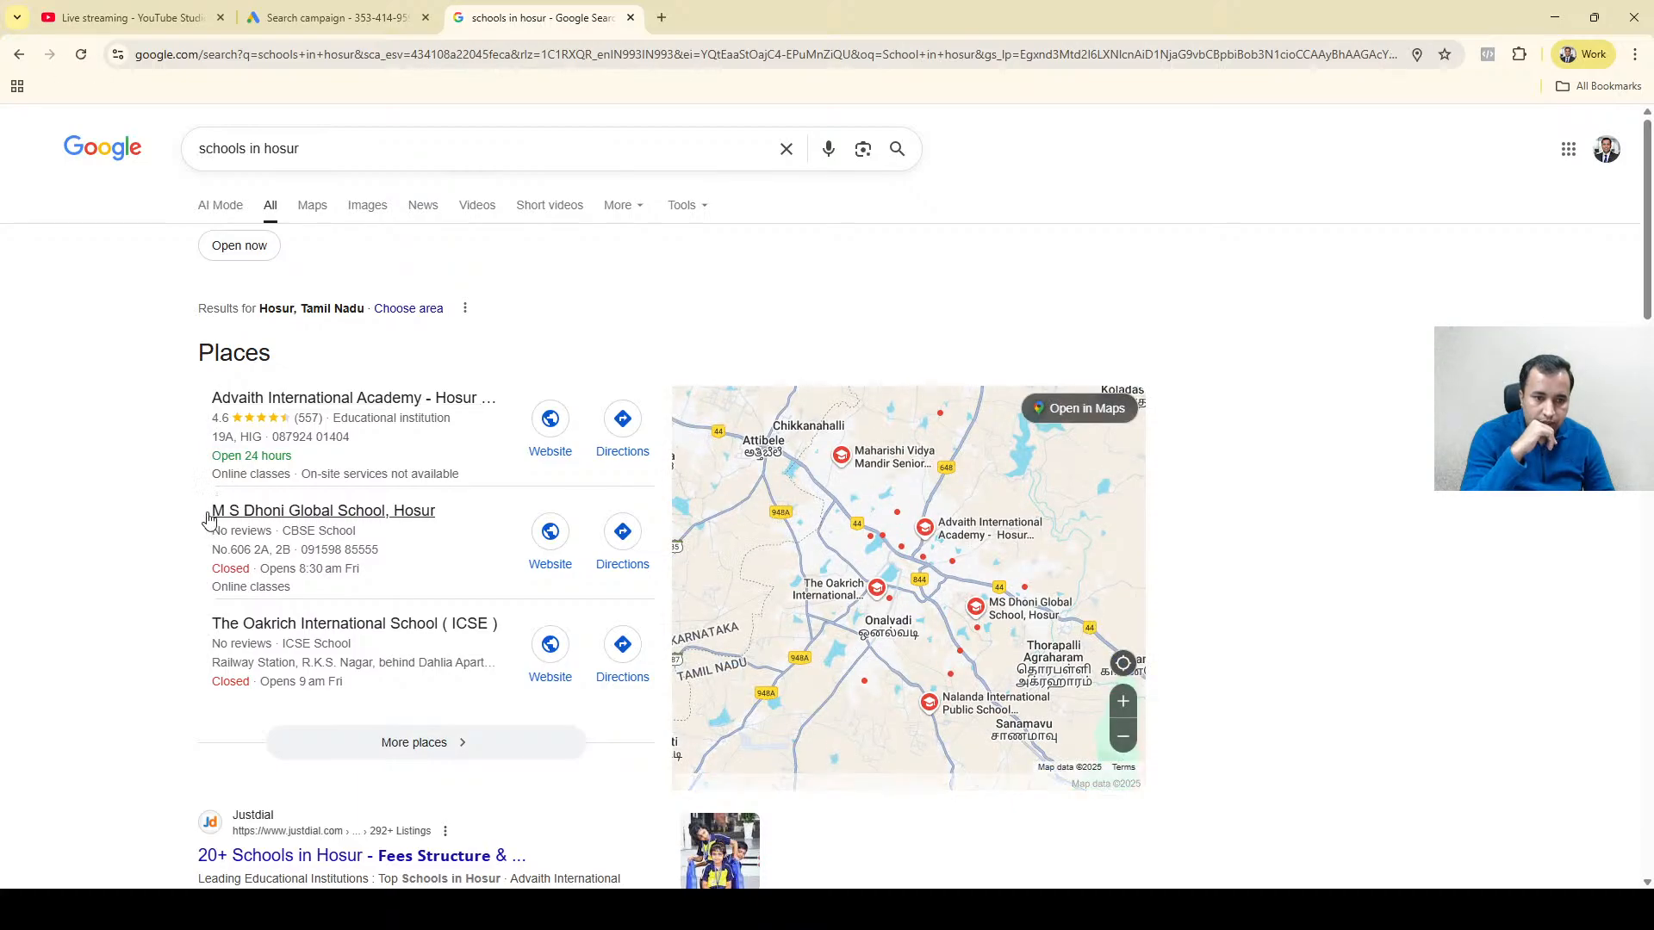
left_click_drag(191, 517, 388, 521)
key("ctrl+c")
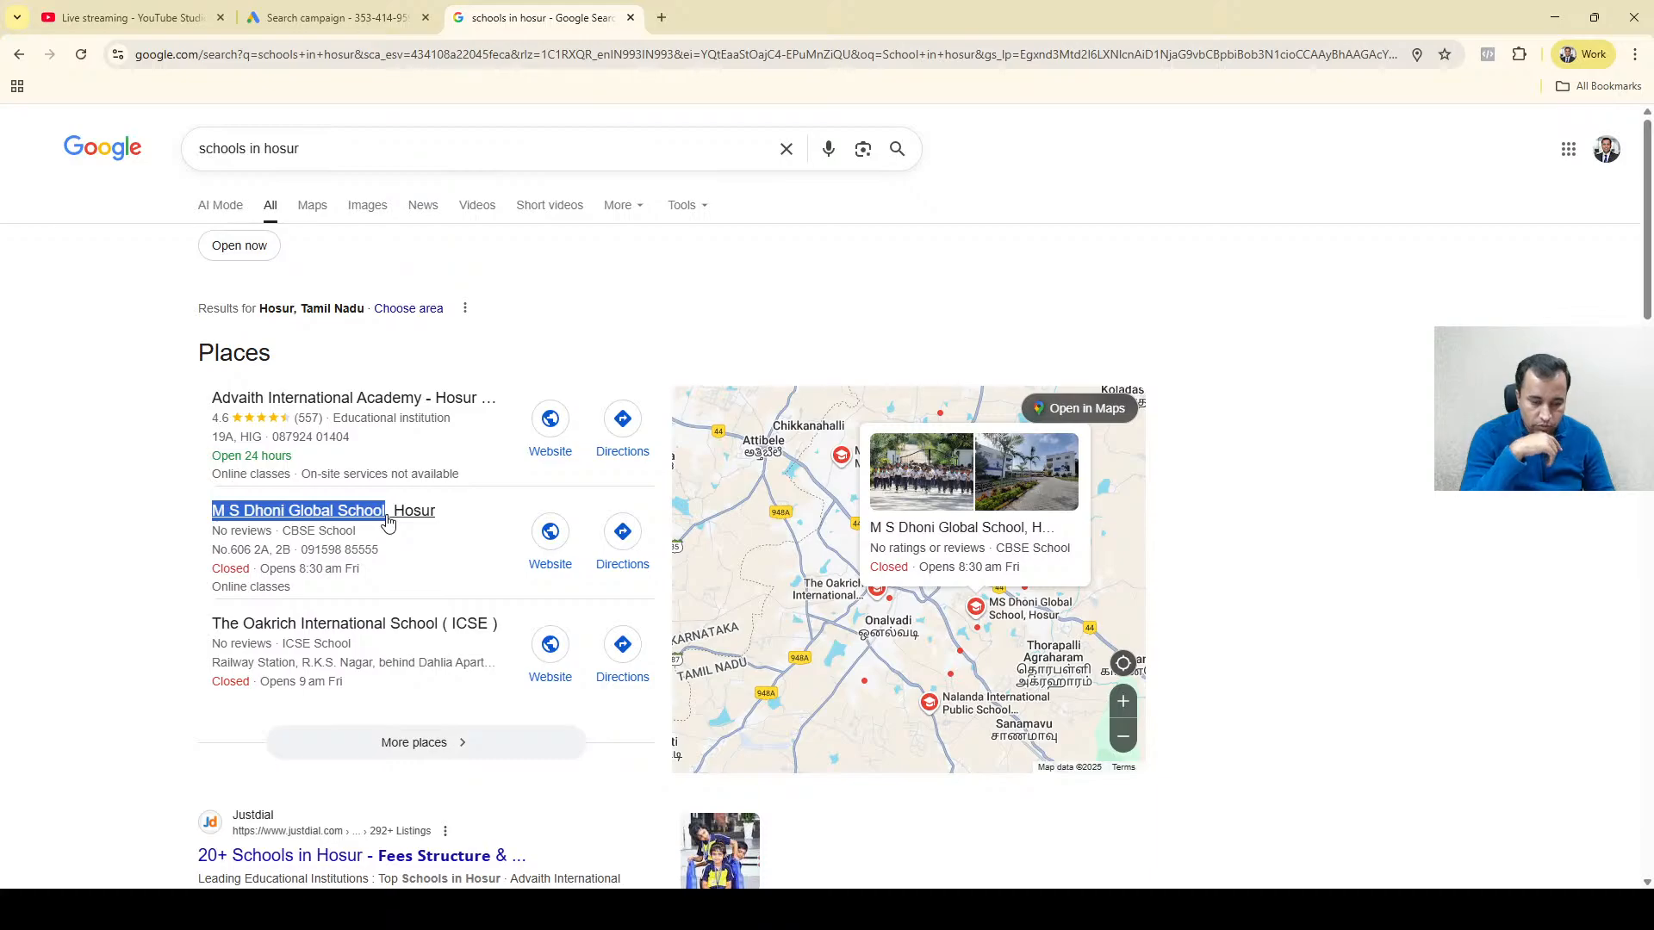
In Google Ads, replace the salon target with a 5 km radius around M S Dhoni Global School, Hosur.
left_click(340, 7)
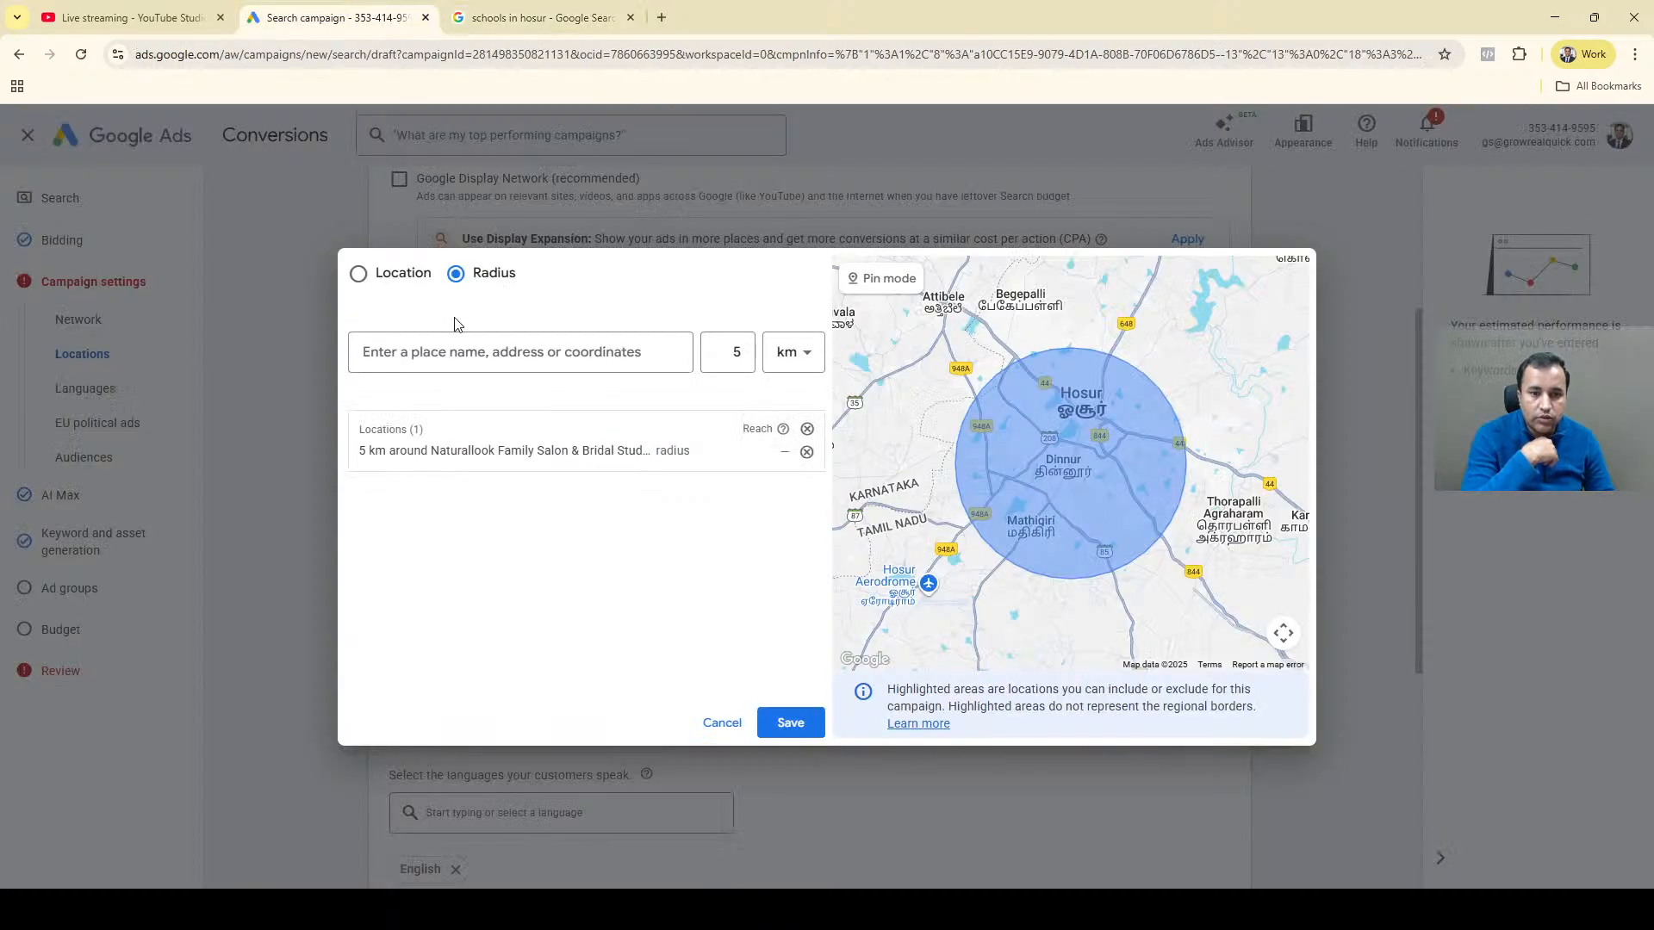
left_click(807, 453)
left_click(493, 350)
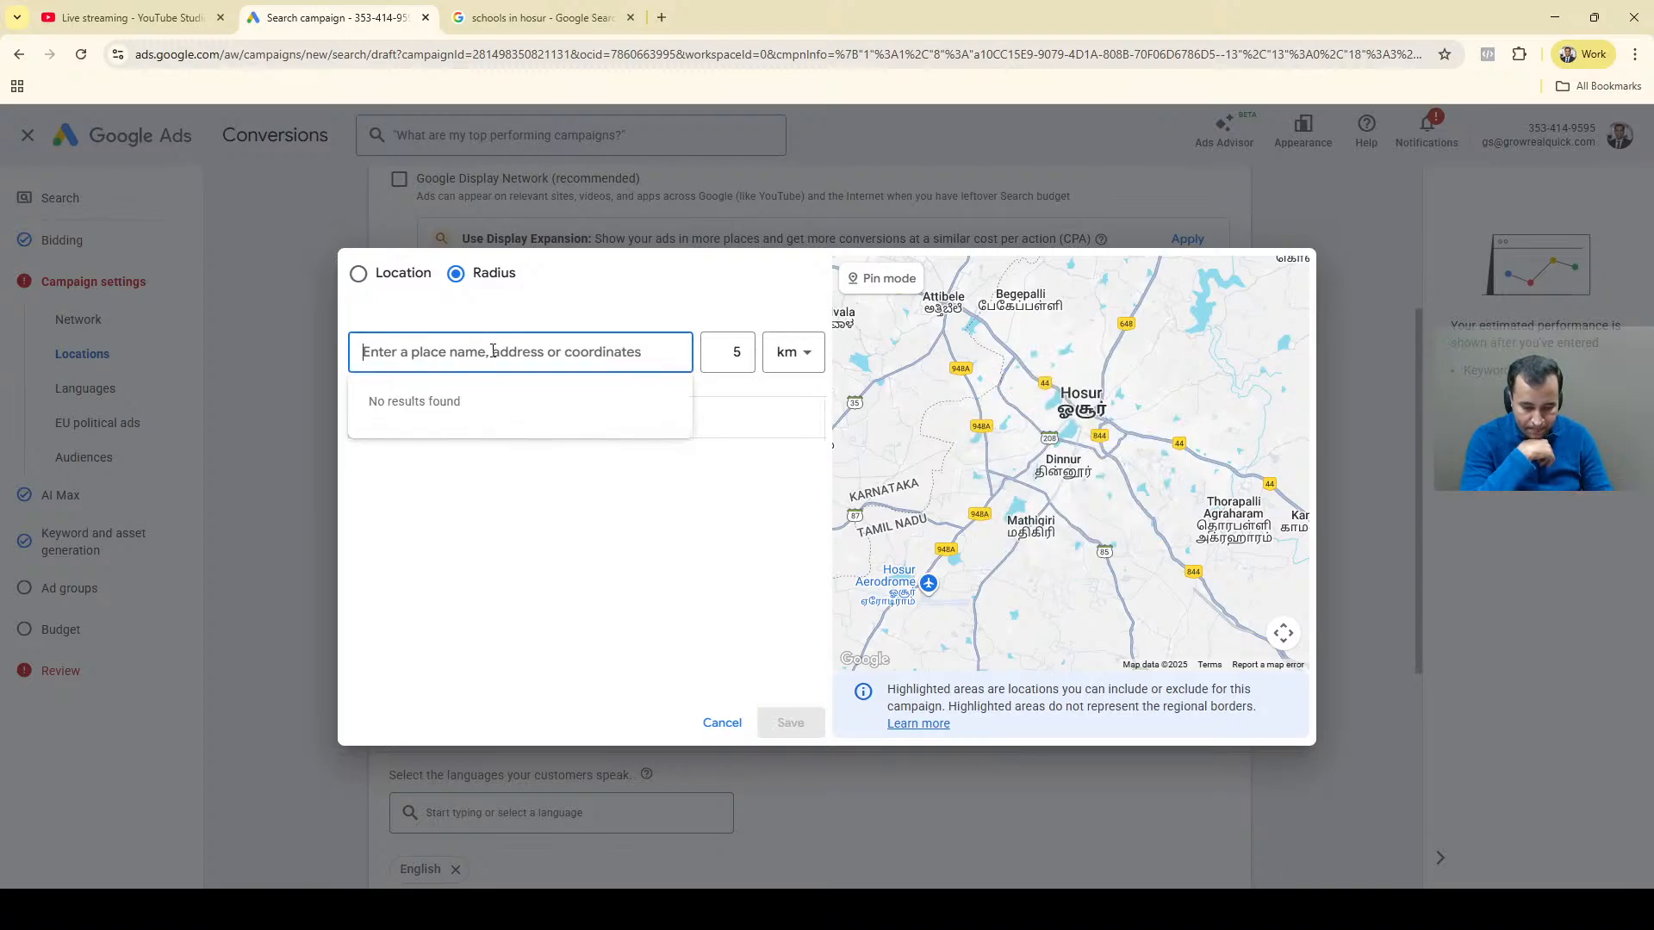
key("ctrl+v")
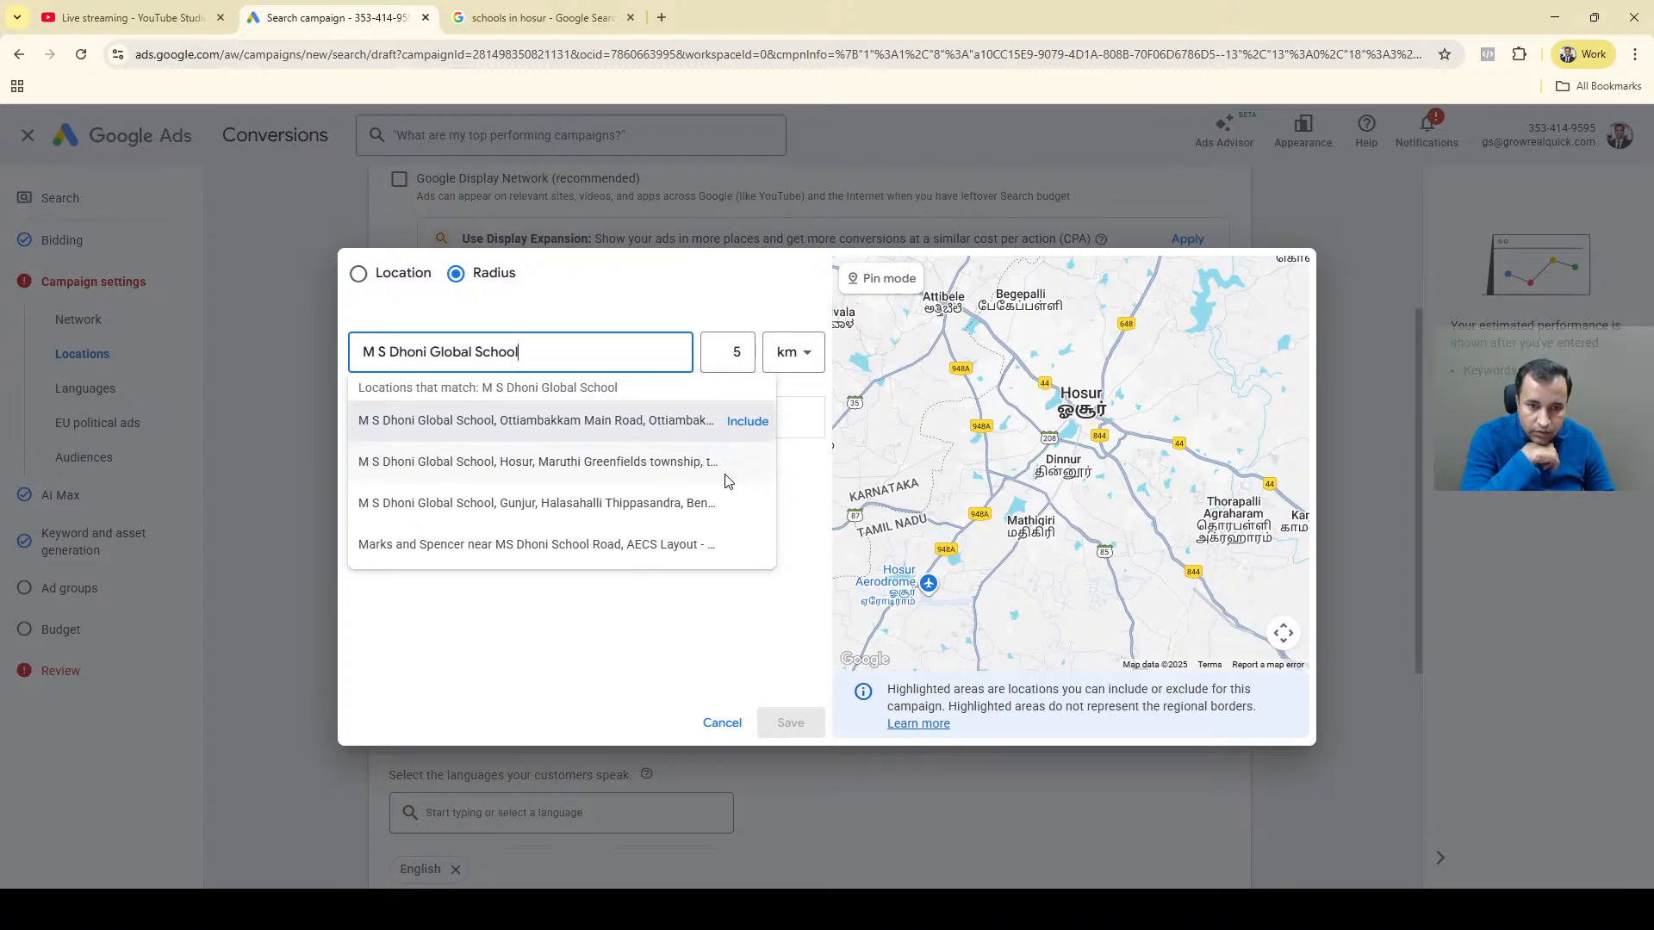
left_click(744, 463)
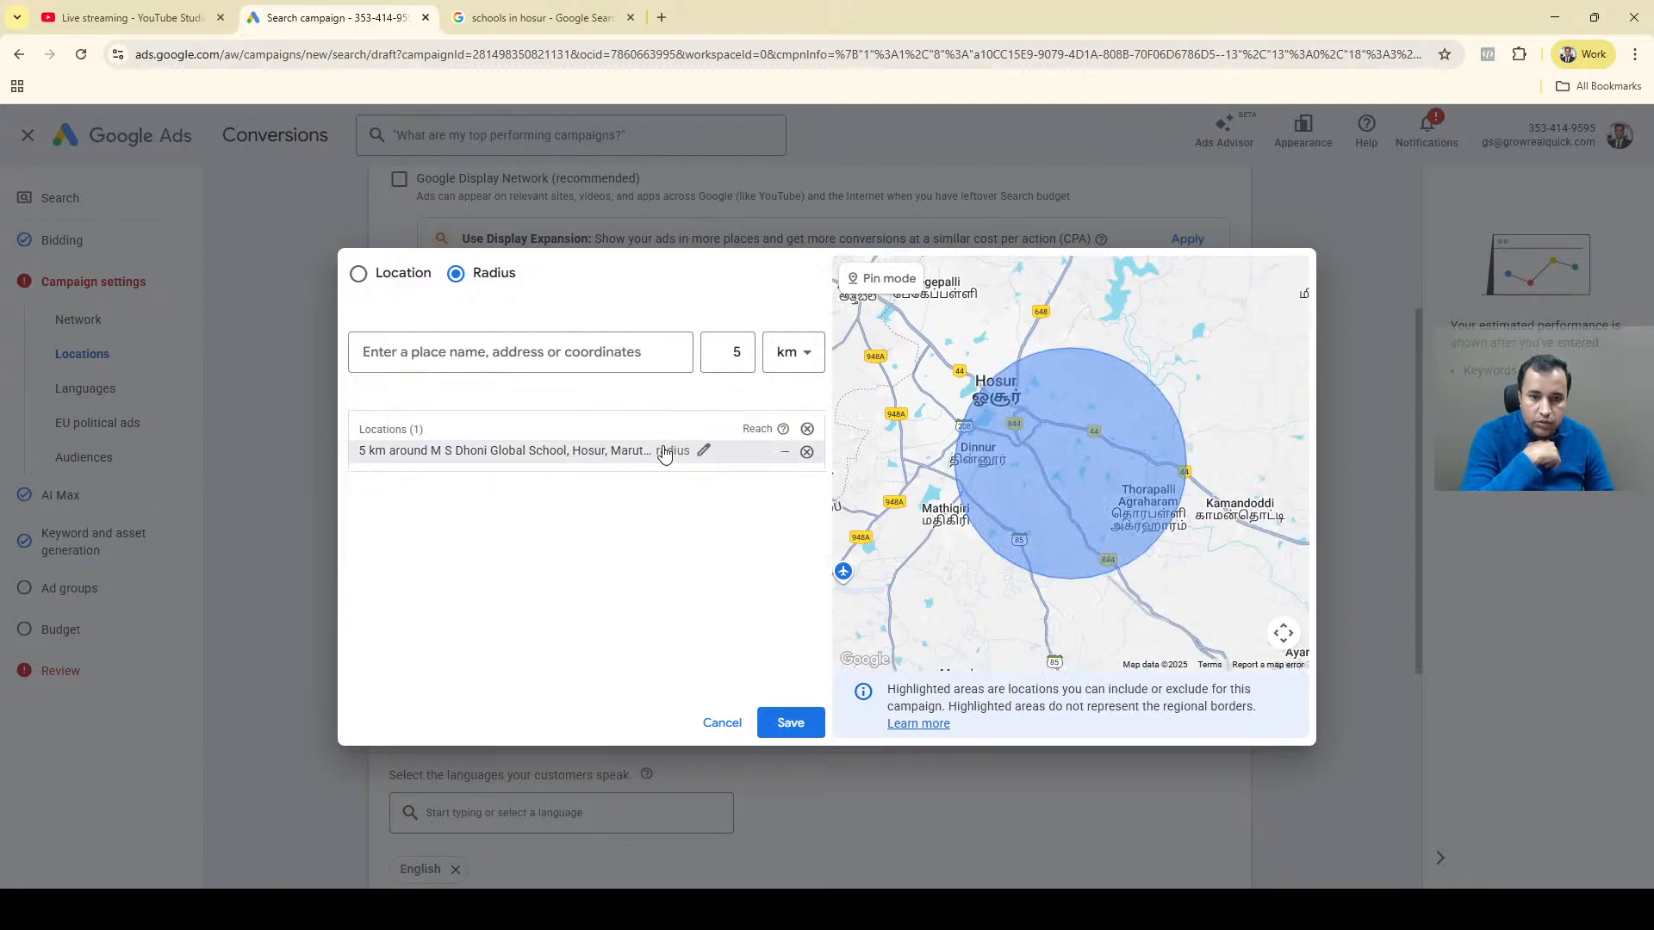
Set the school location's target radius to 10 km and save the location targeting to the campaign.
left_click(705, 451)
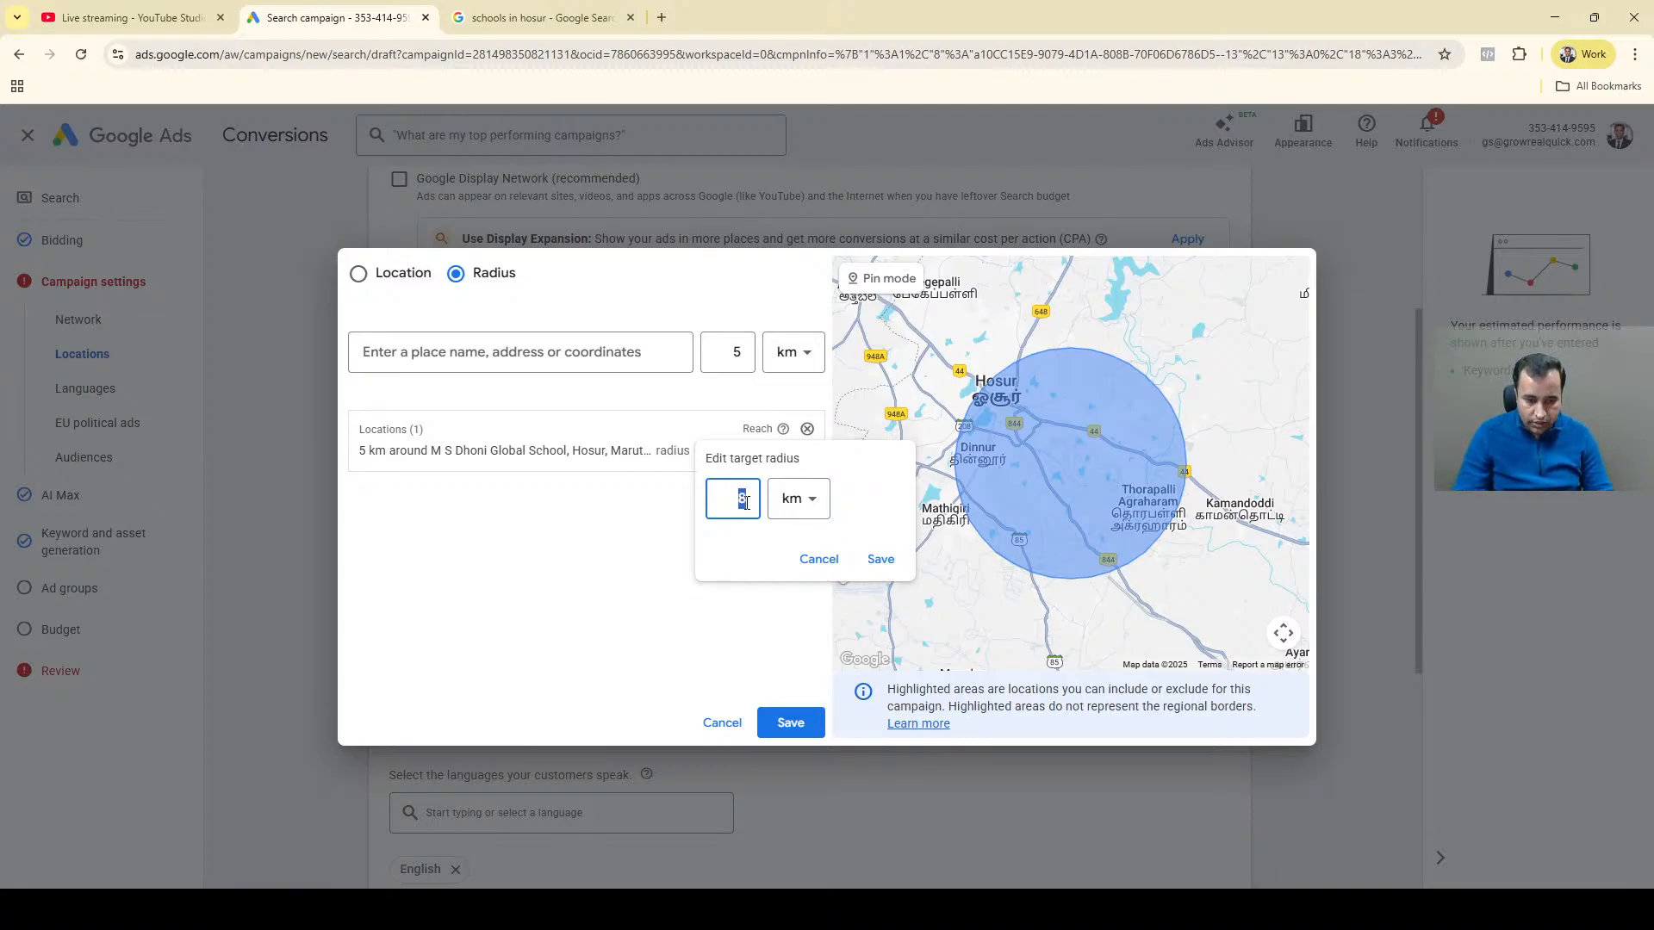
type("10")
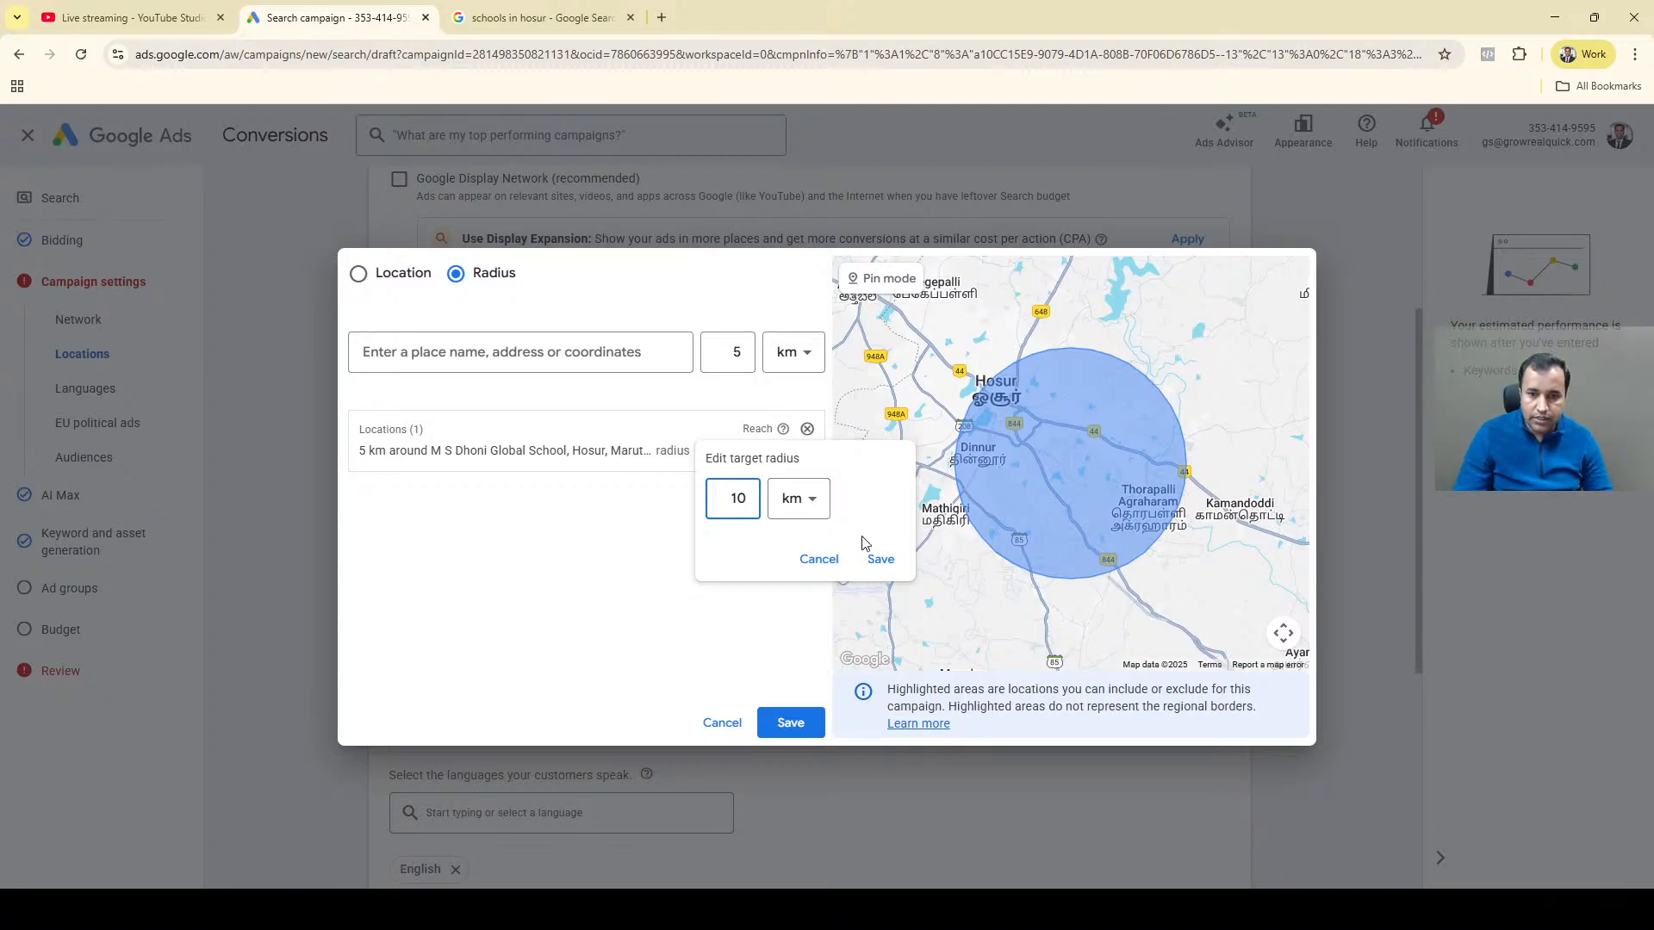
left_click(880, 559)
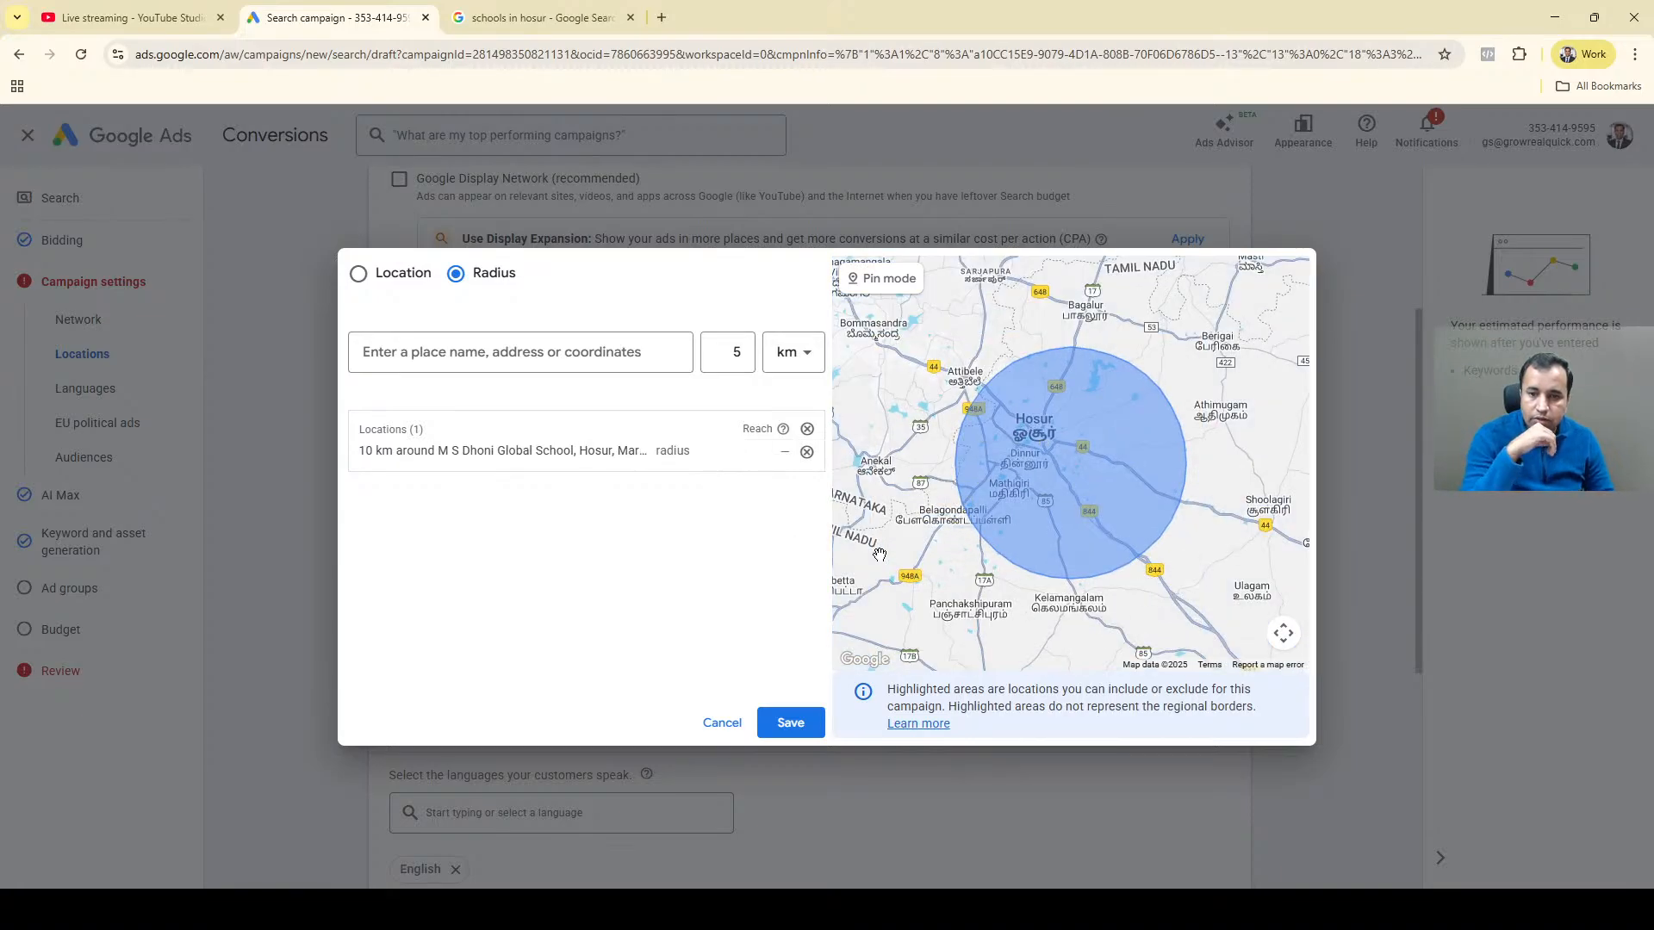
left_click(772, 723)
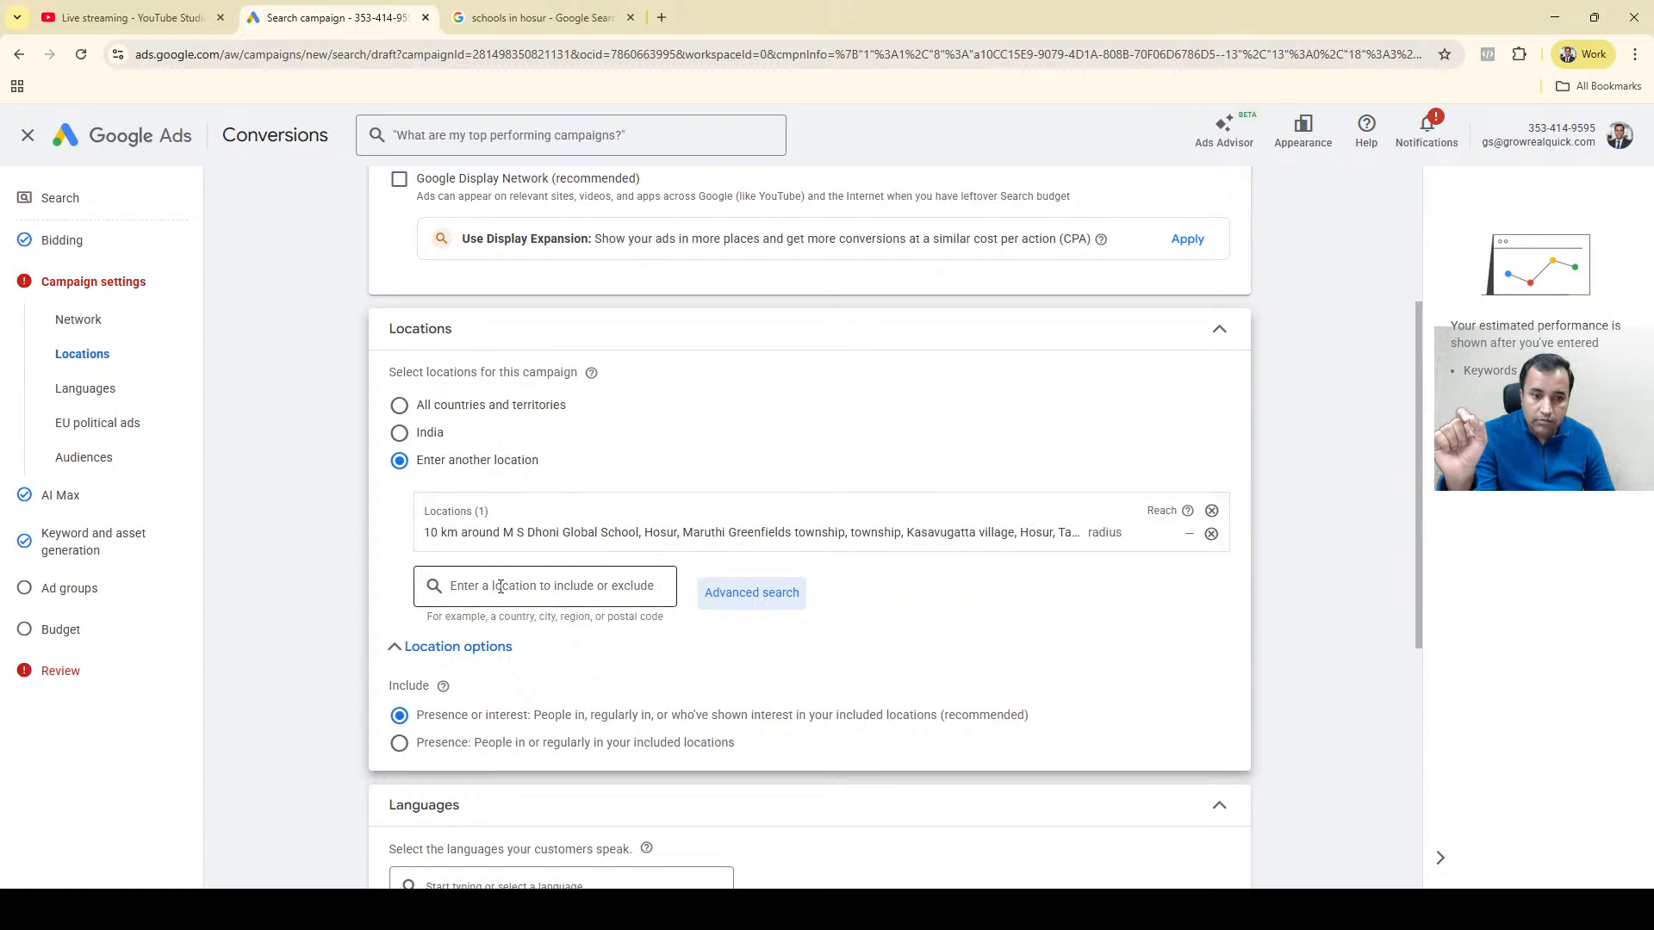
Remove the school radius target from the campaign and reopen the advanced location search in Radius mode, focused on Hosur.
left_click(1210, 533)
left_click(732, 519)
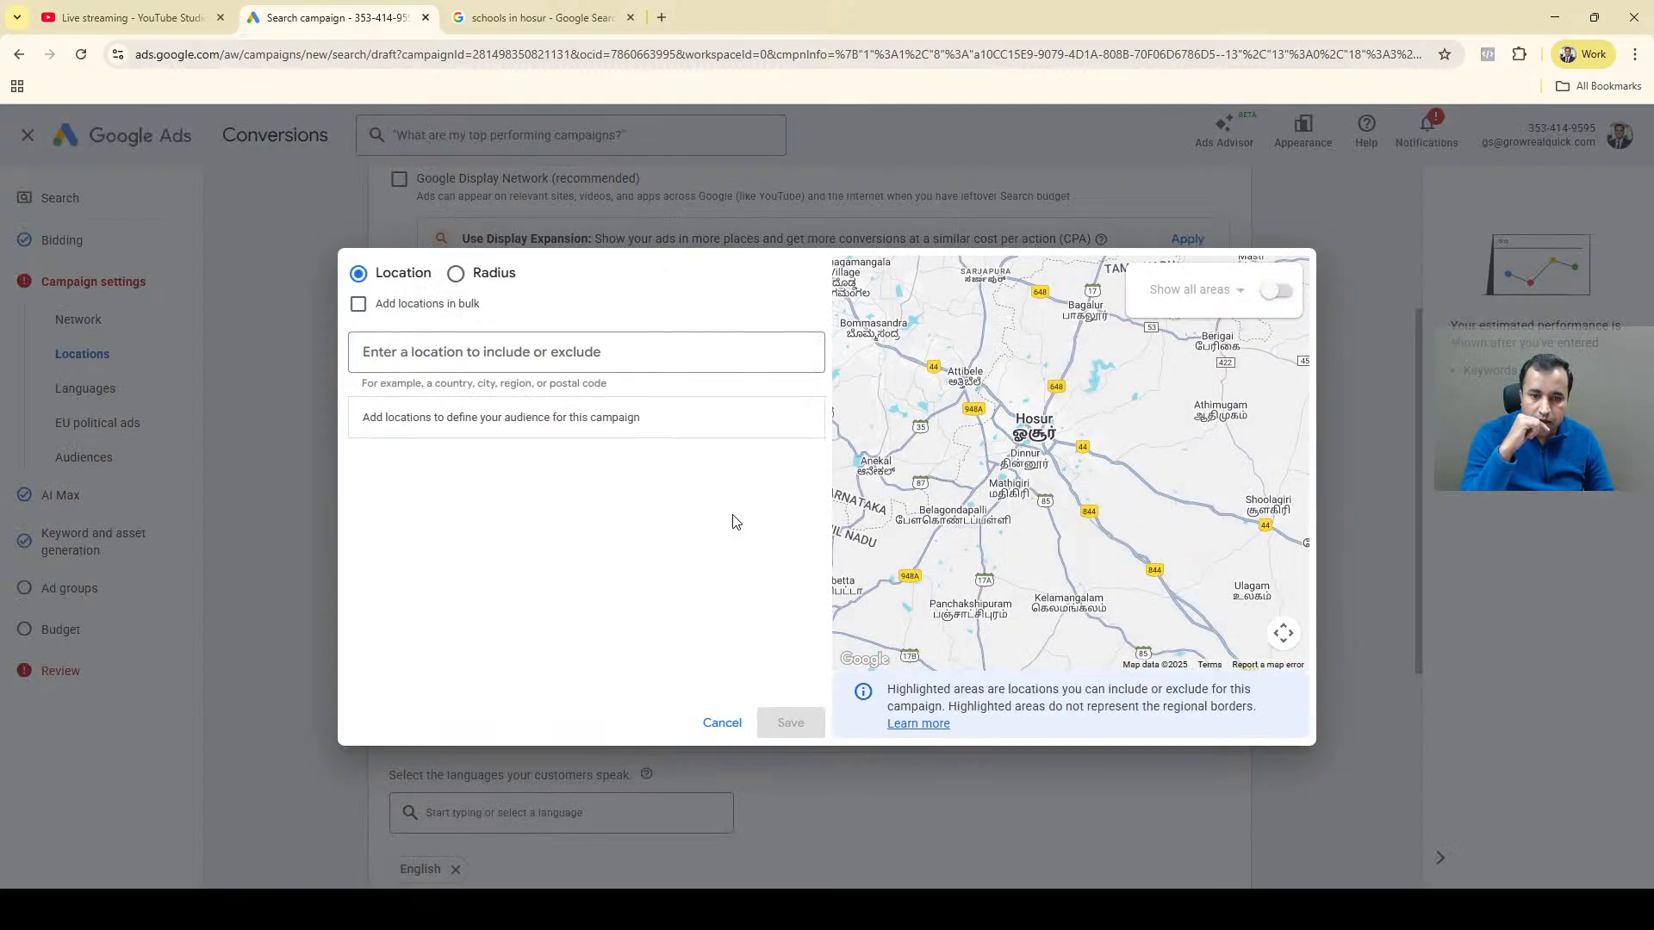
left_click(460, 276)
left_click(618, 345)
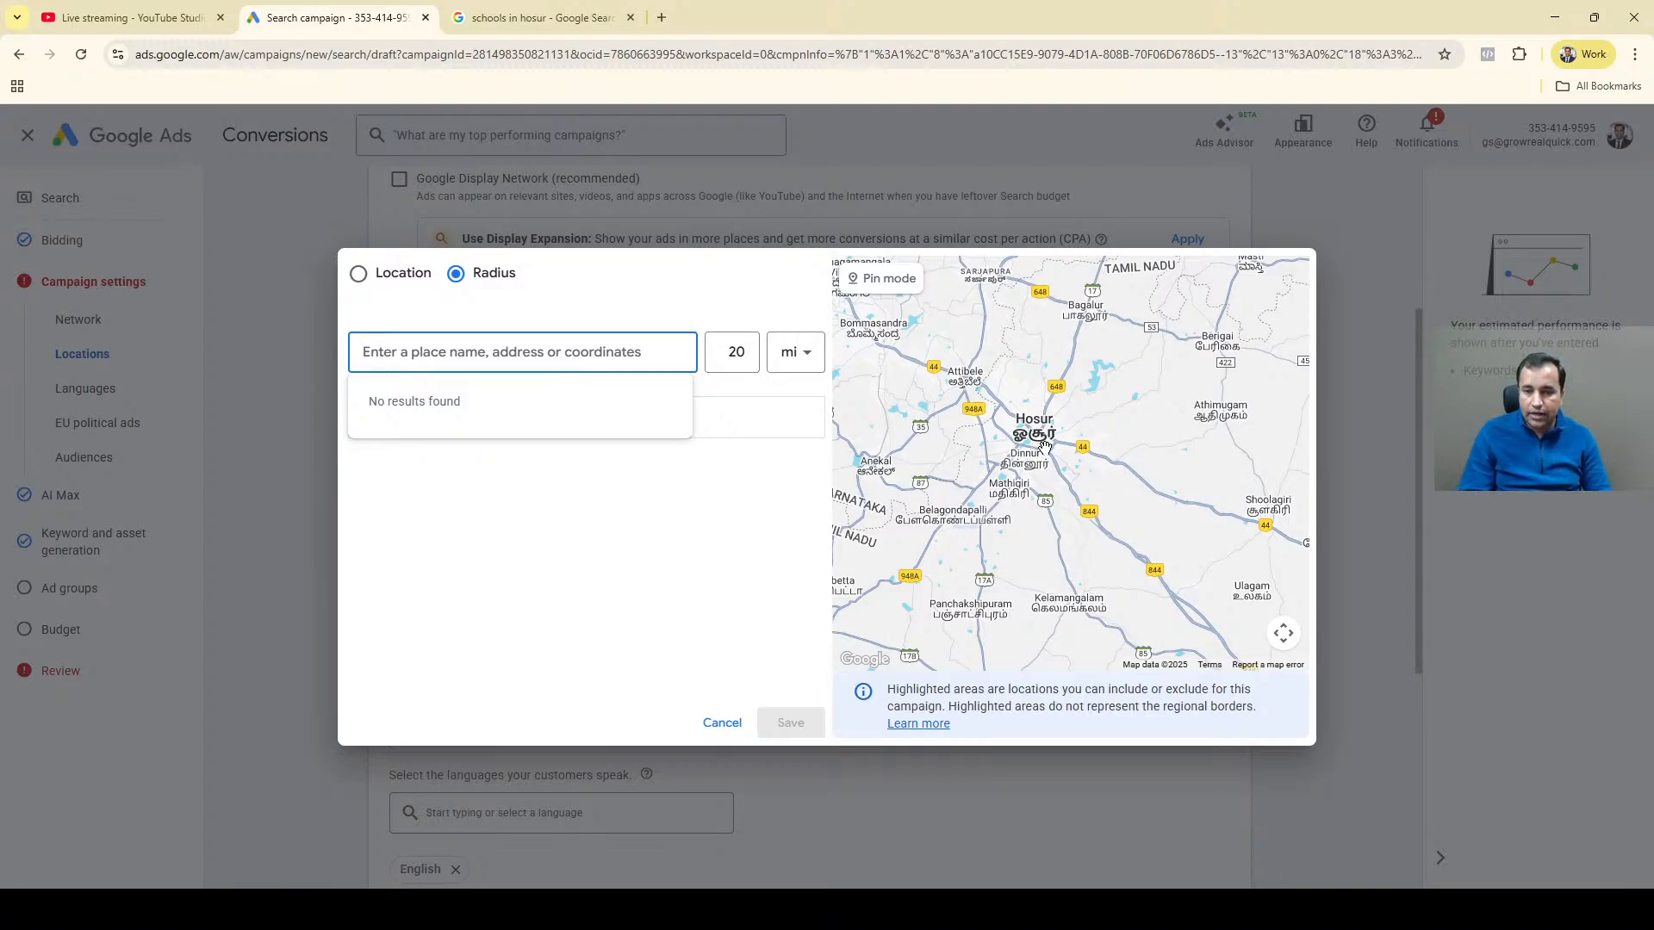
scroll(1044, 445, "up", 3)
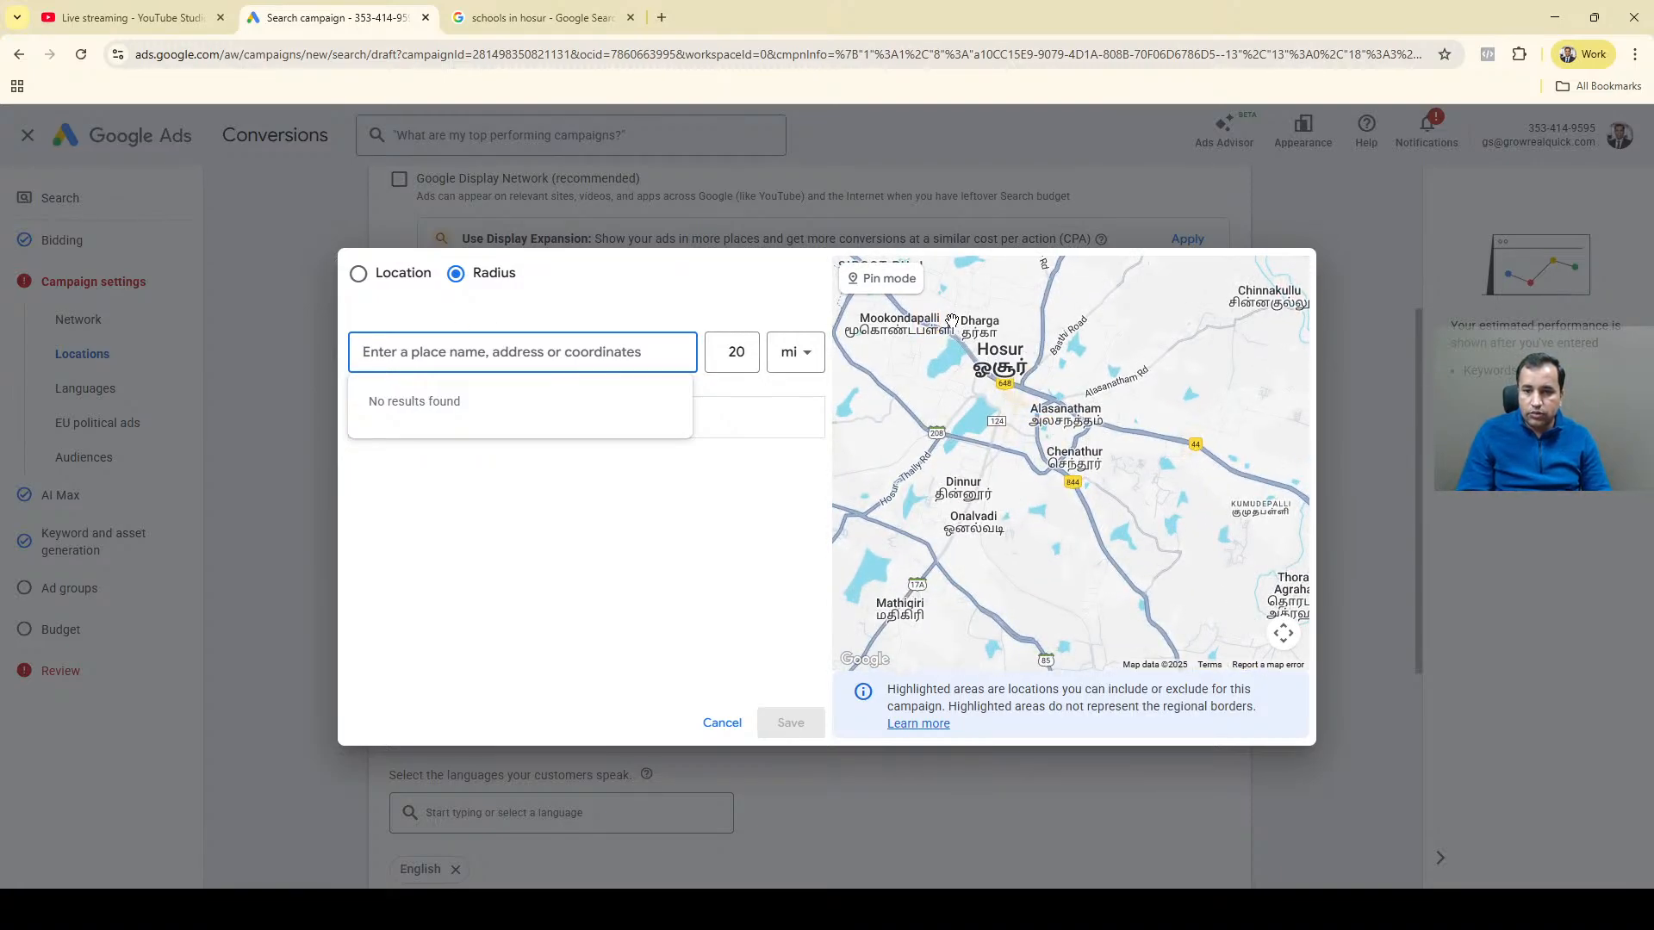
scroll(991, 376, "up", 1)
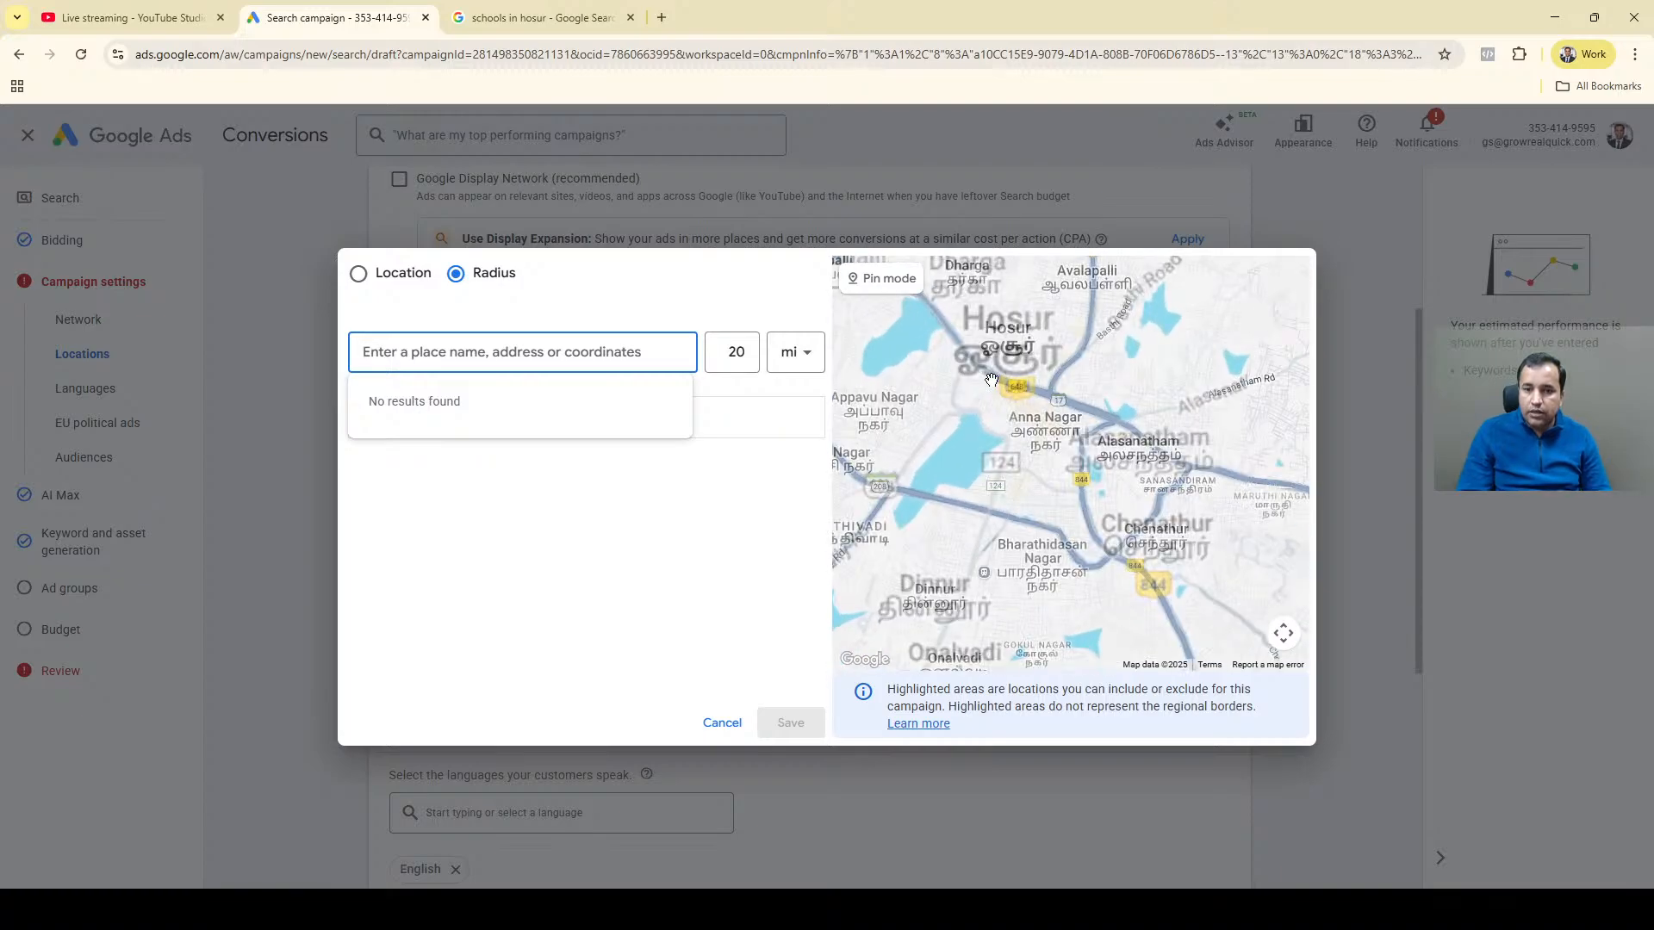
left_click(1118, 410)
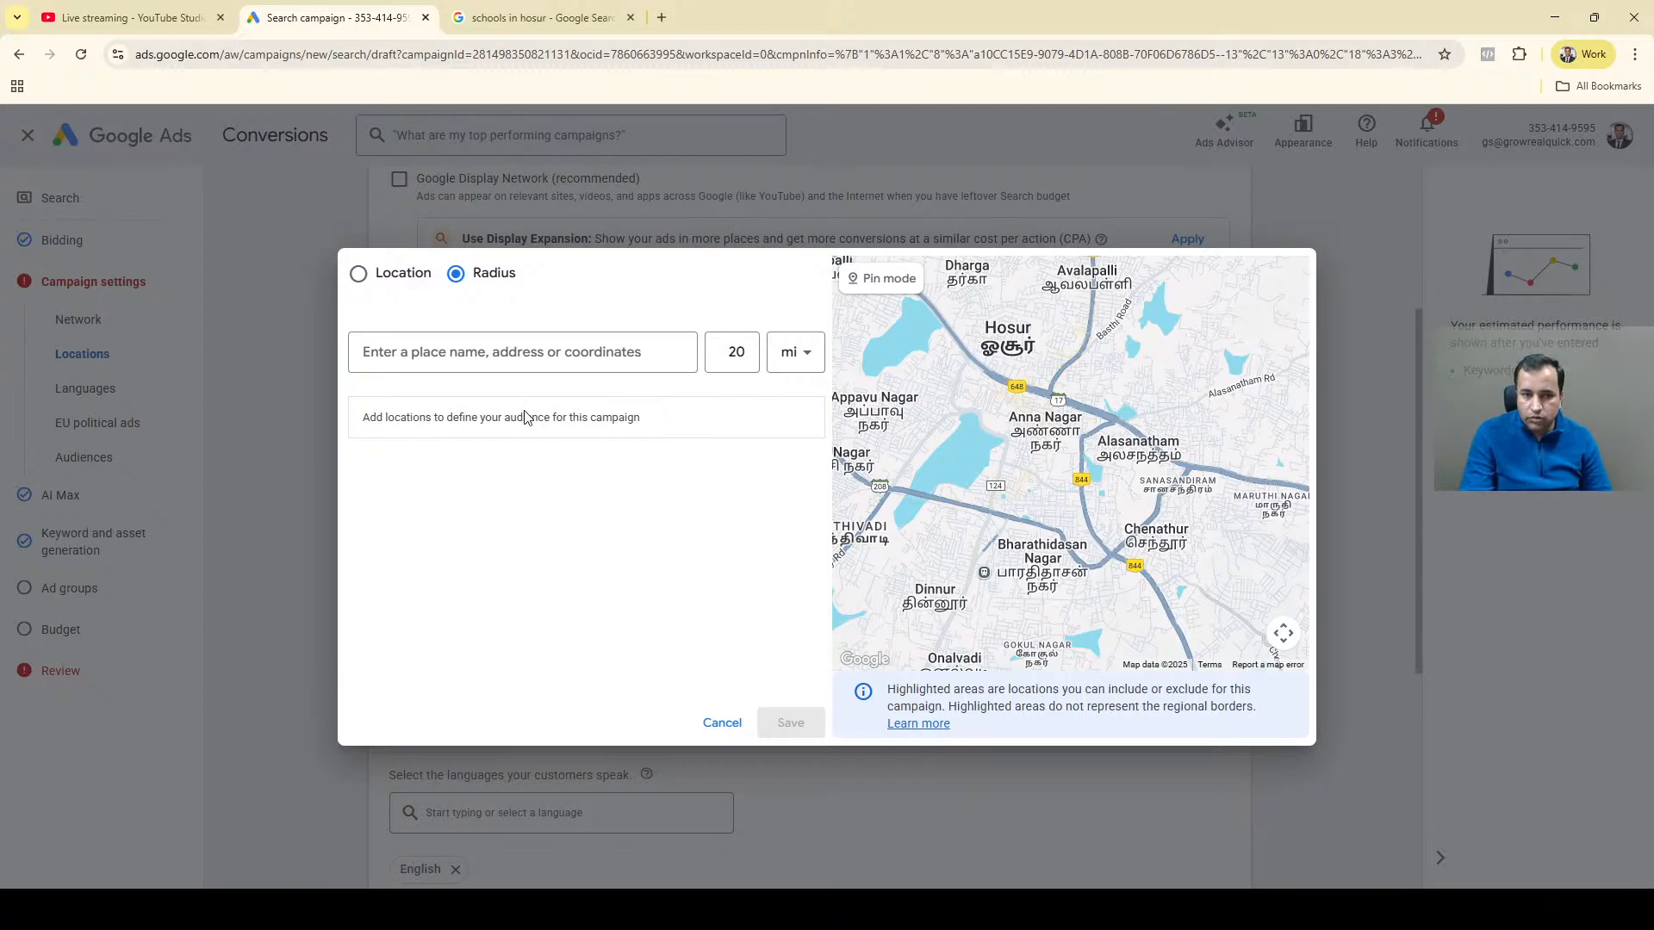
Return to the Google results for "best salon in hosur" and copy the name of the first-listed Naturallook Family Salon & Bridal Studio.
left_click(439, 347)
left_click(516, 55)
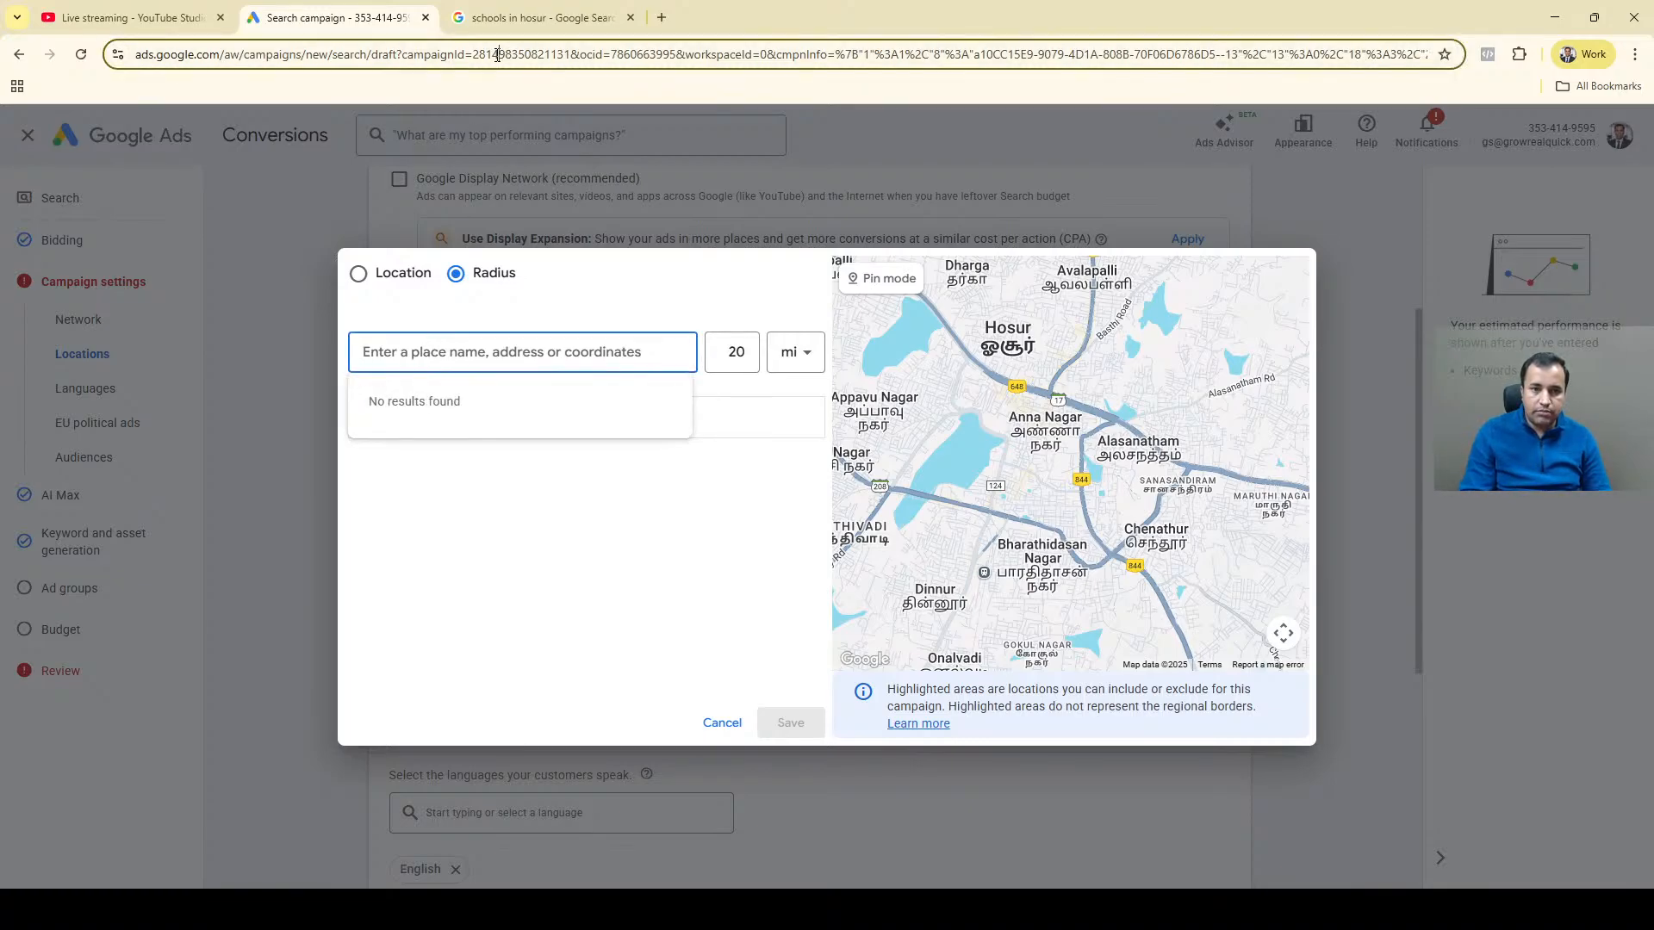
left_click(538, 18)
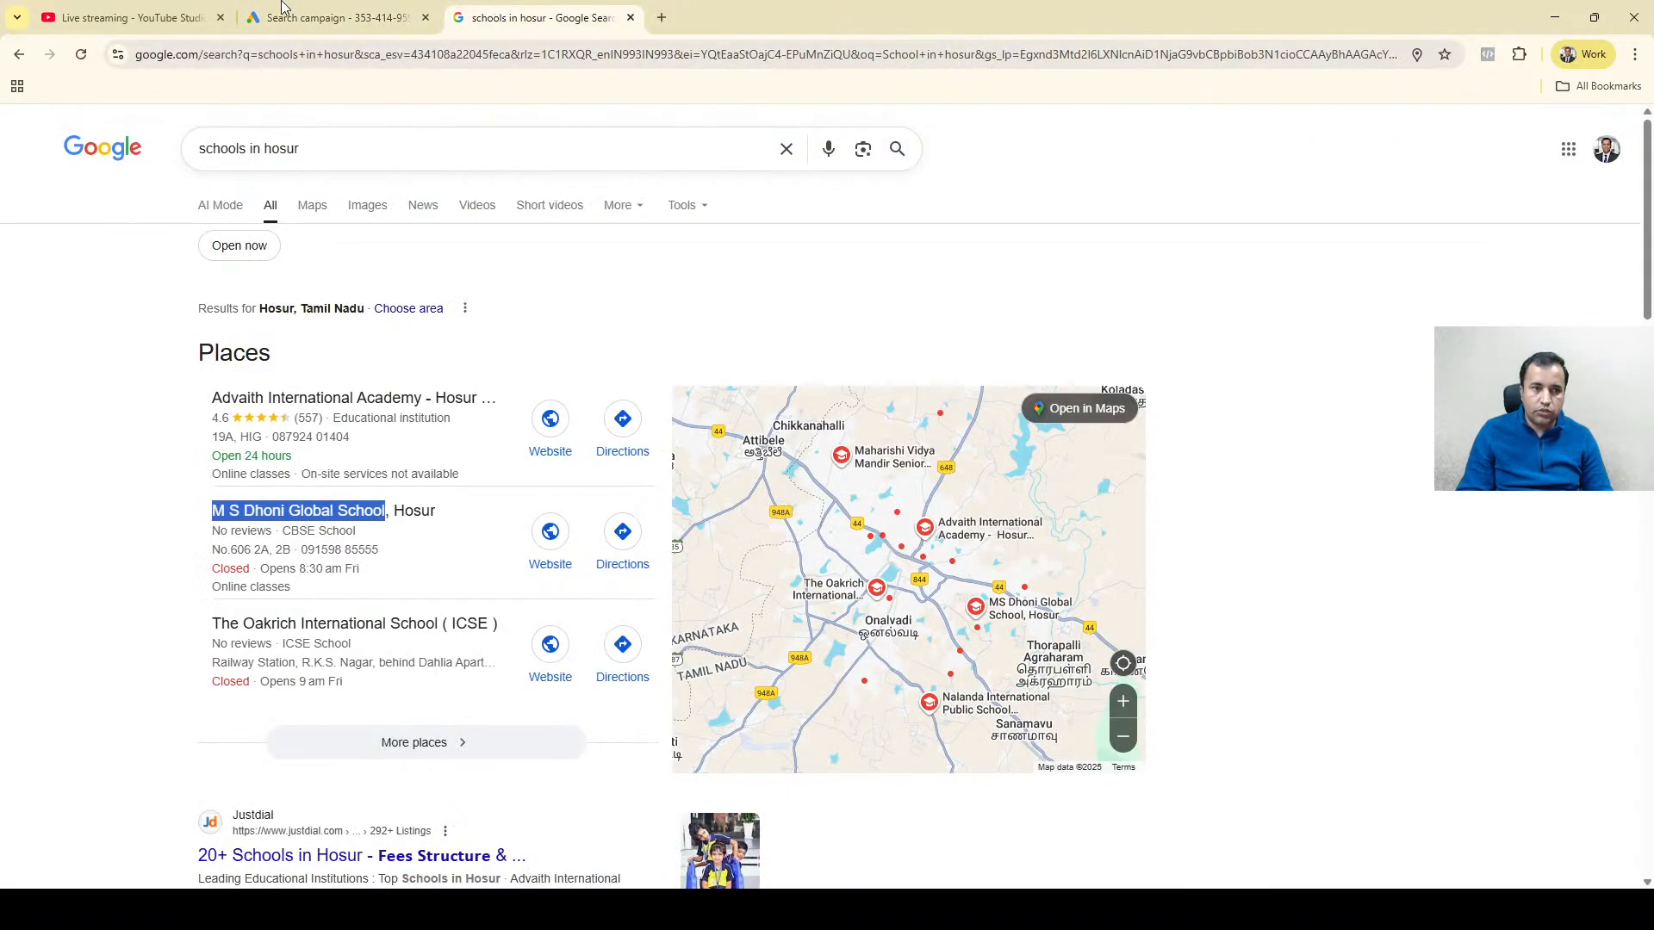
left_click(19, 56)
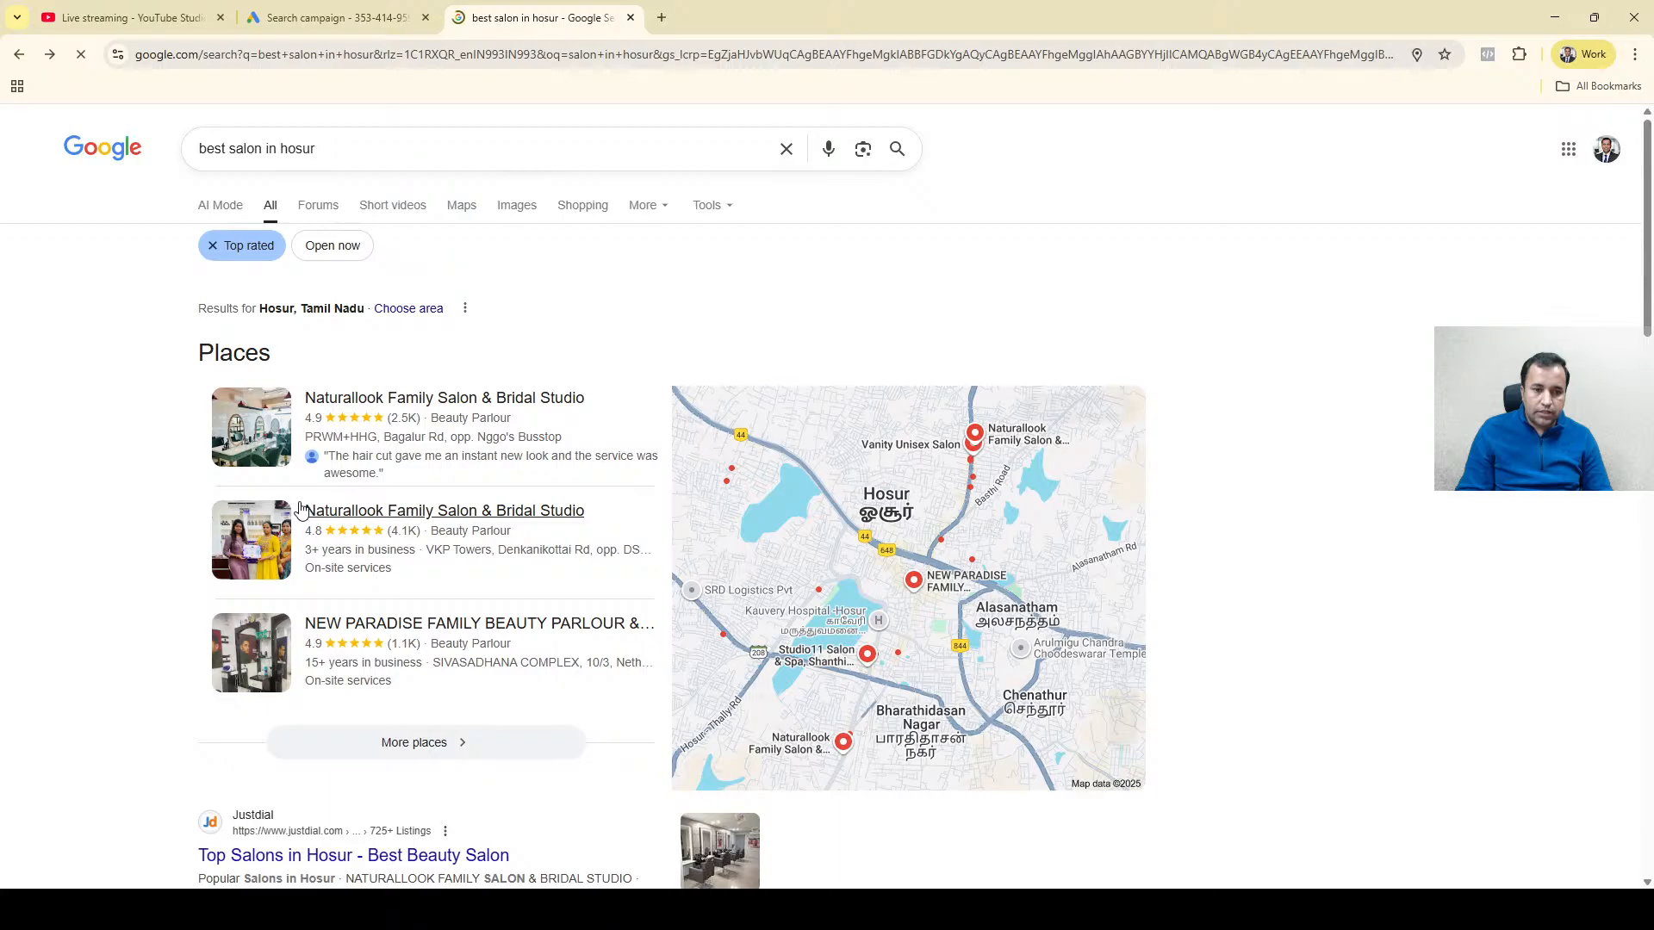
left_click(303, 396)
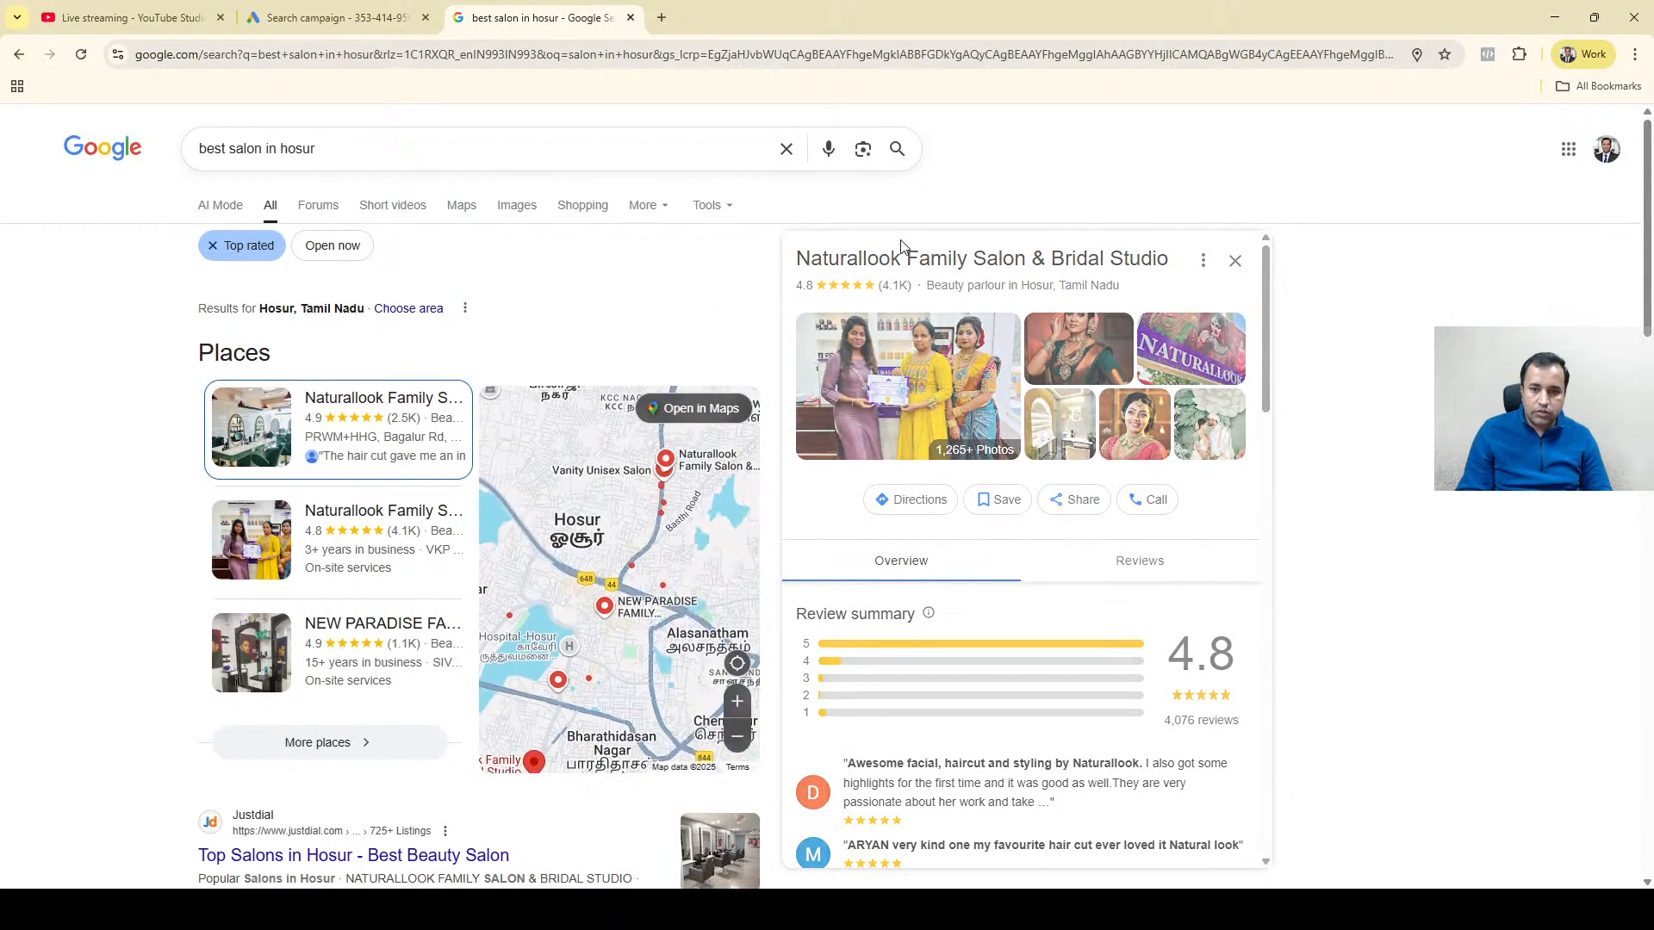
triple_click(896, 256)
key("ctrl+c")
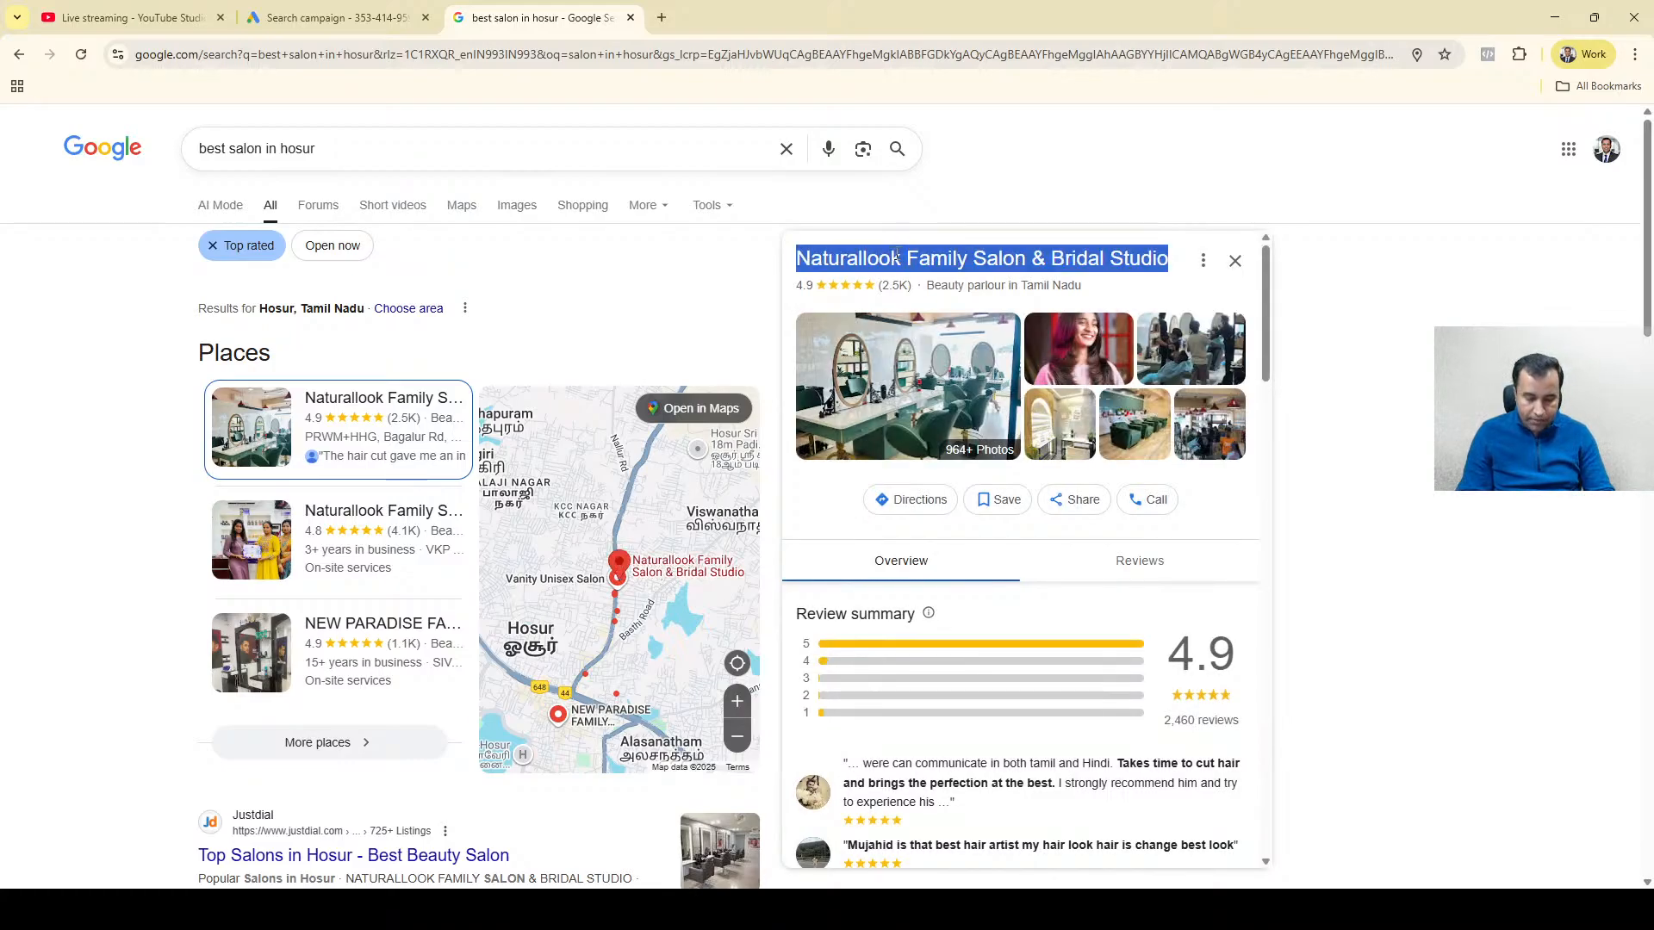
In Google Ads, include a 20 mi radius target around Naturallook Family Salon & Bridal Studio on Denkanikottai Road.
left_click(340, 9)
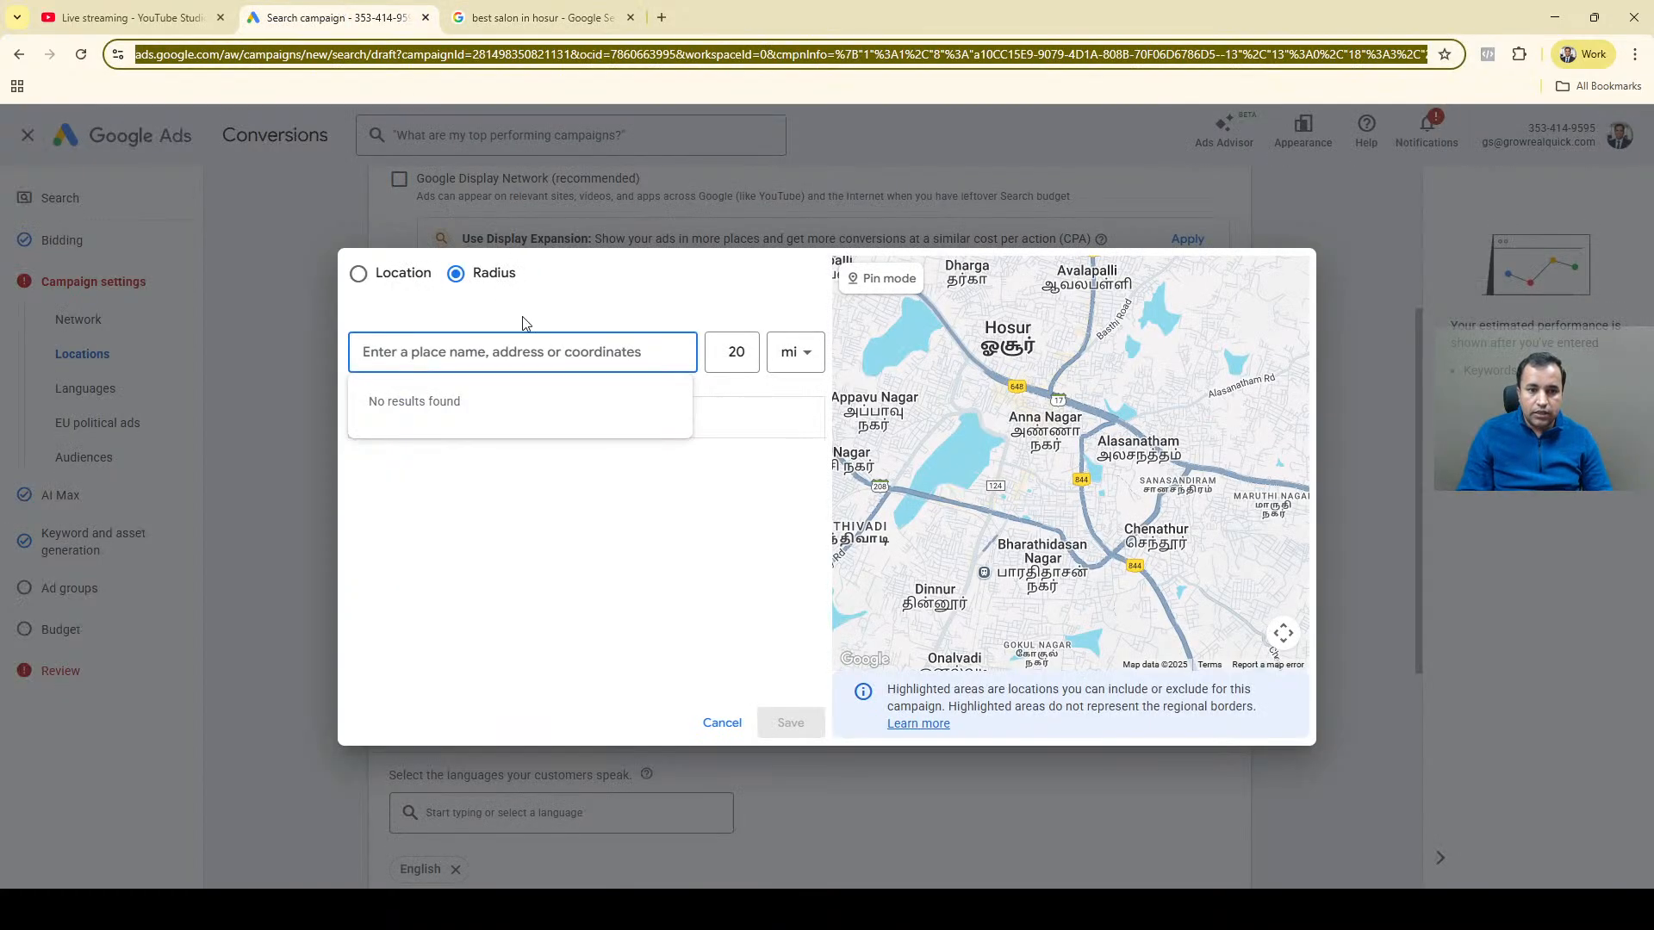
key("ctrl+v")
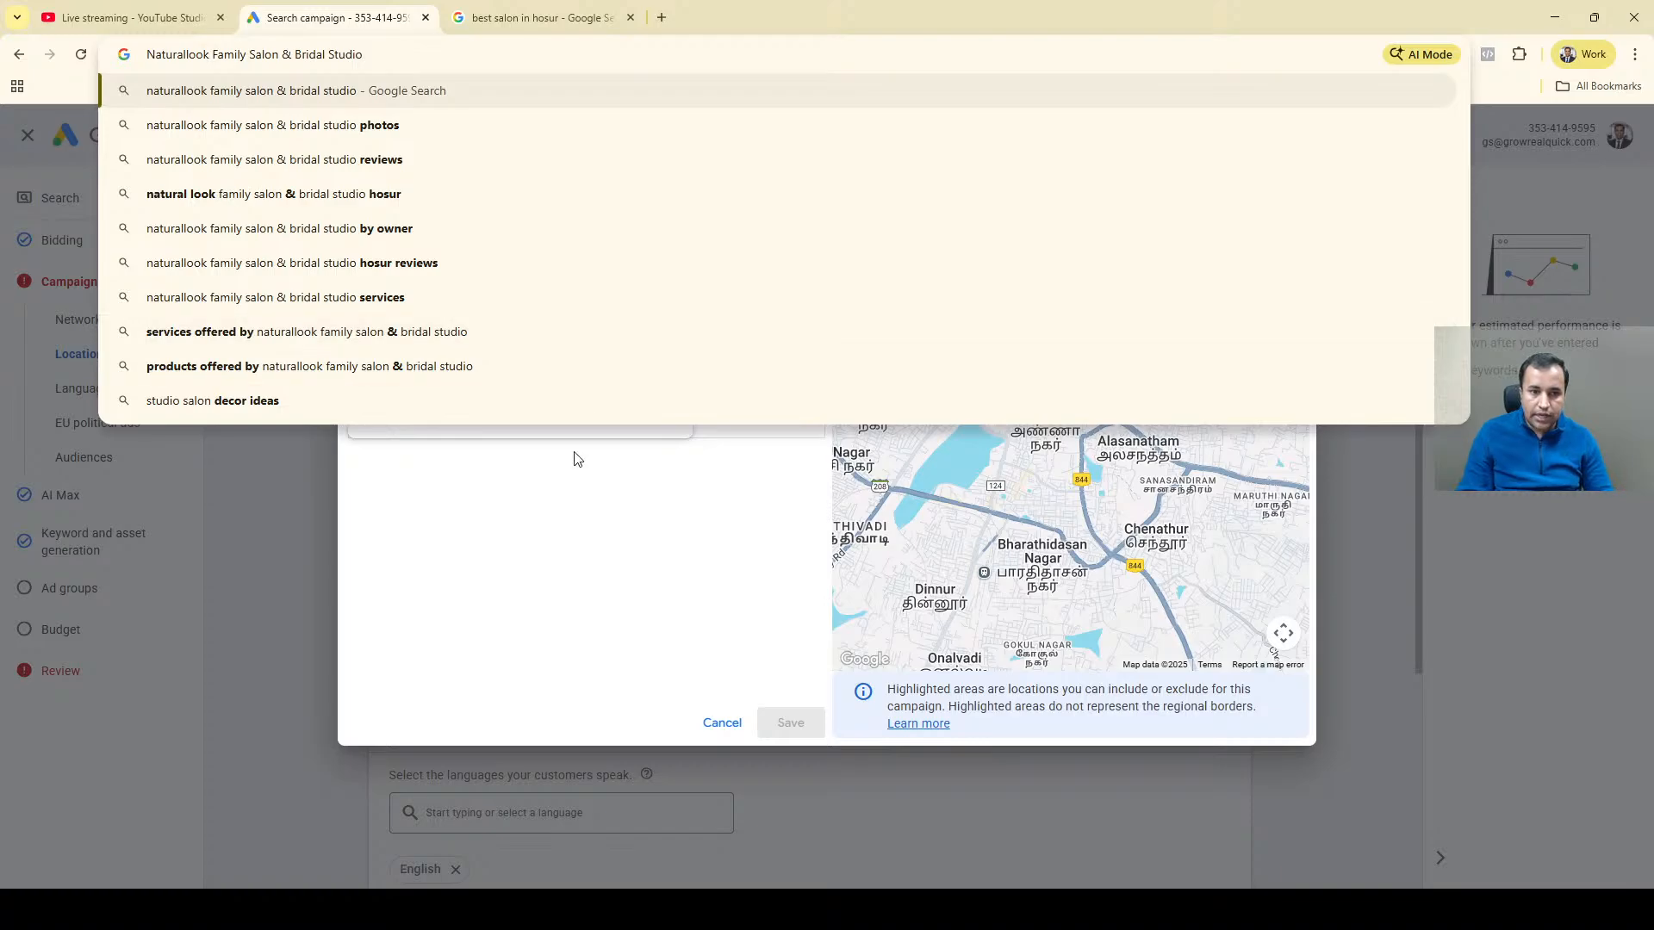
left_click(508, 522)
left_click(471, 347)
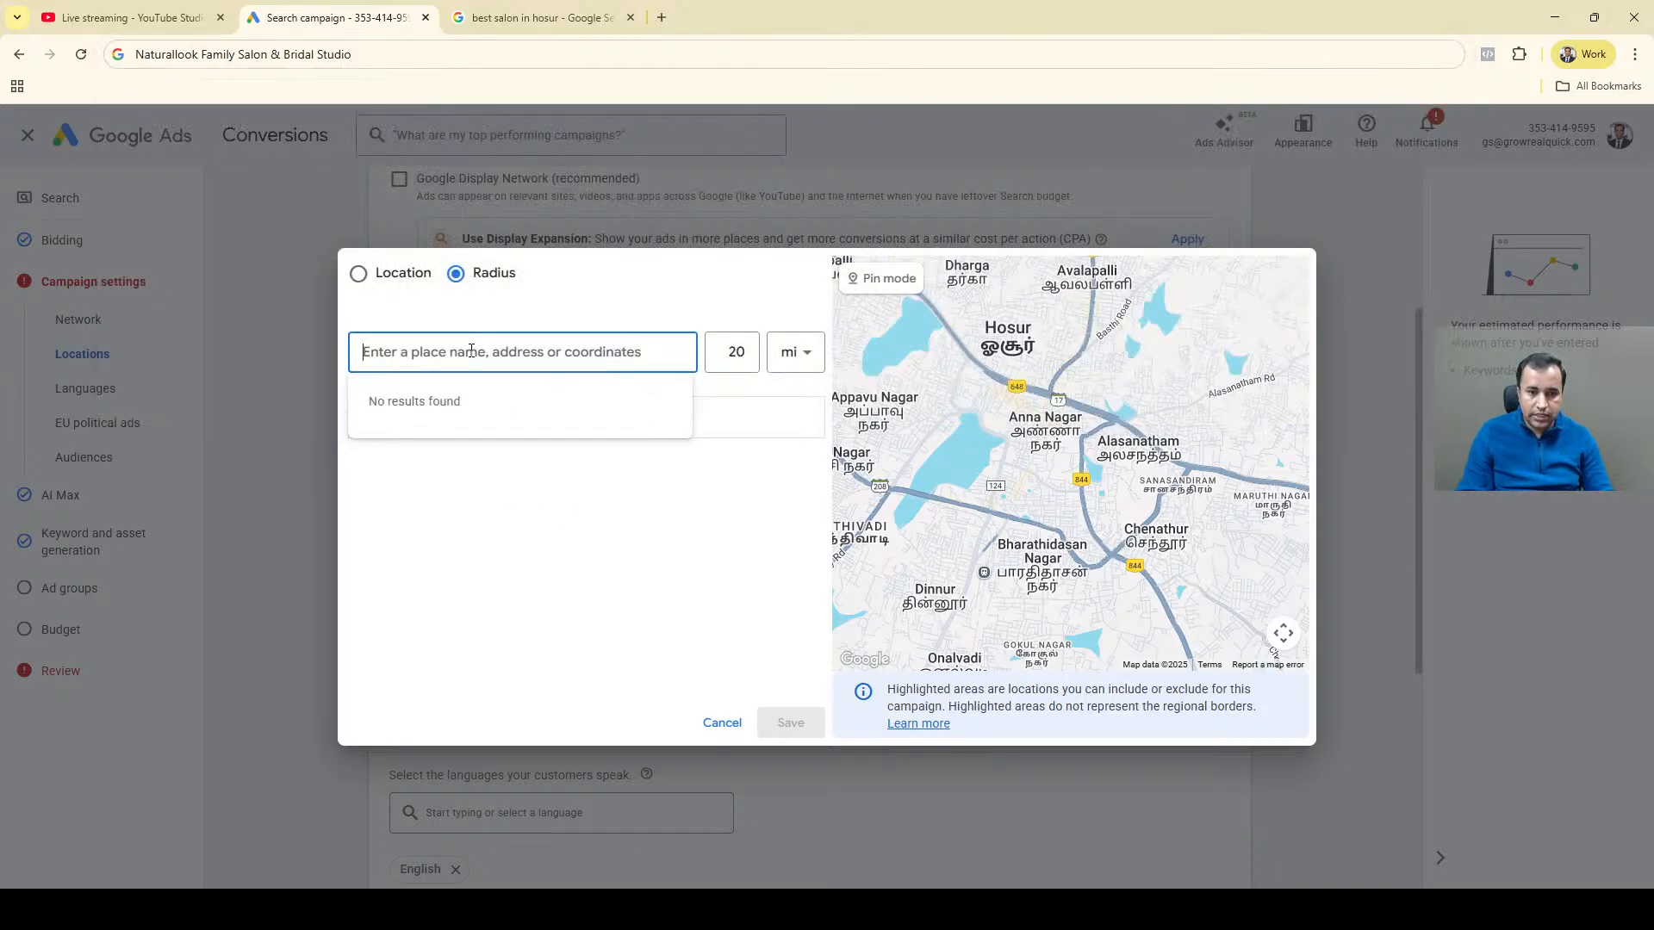
key("ctrl+v")
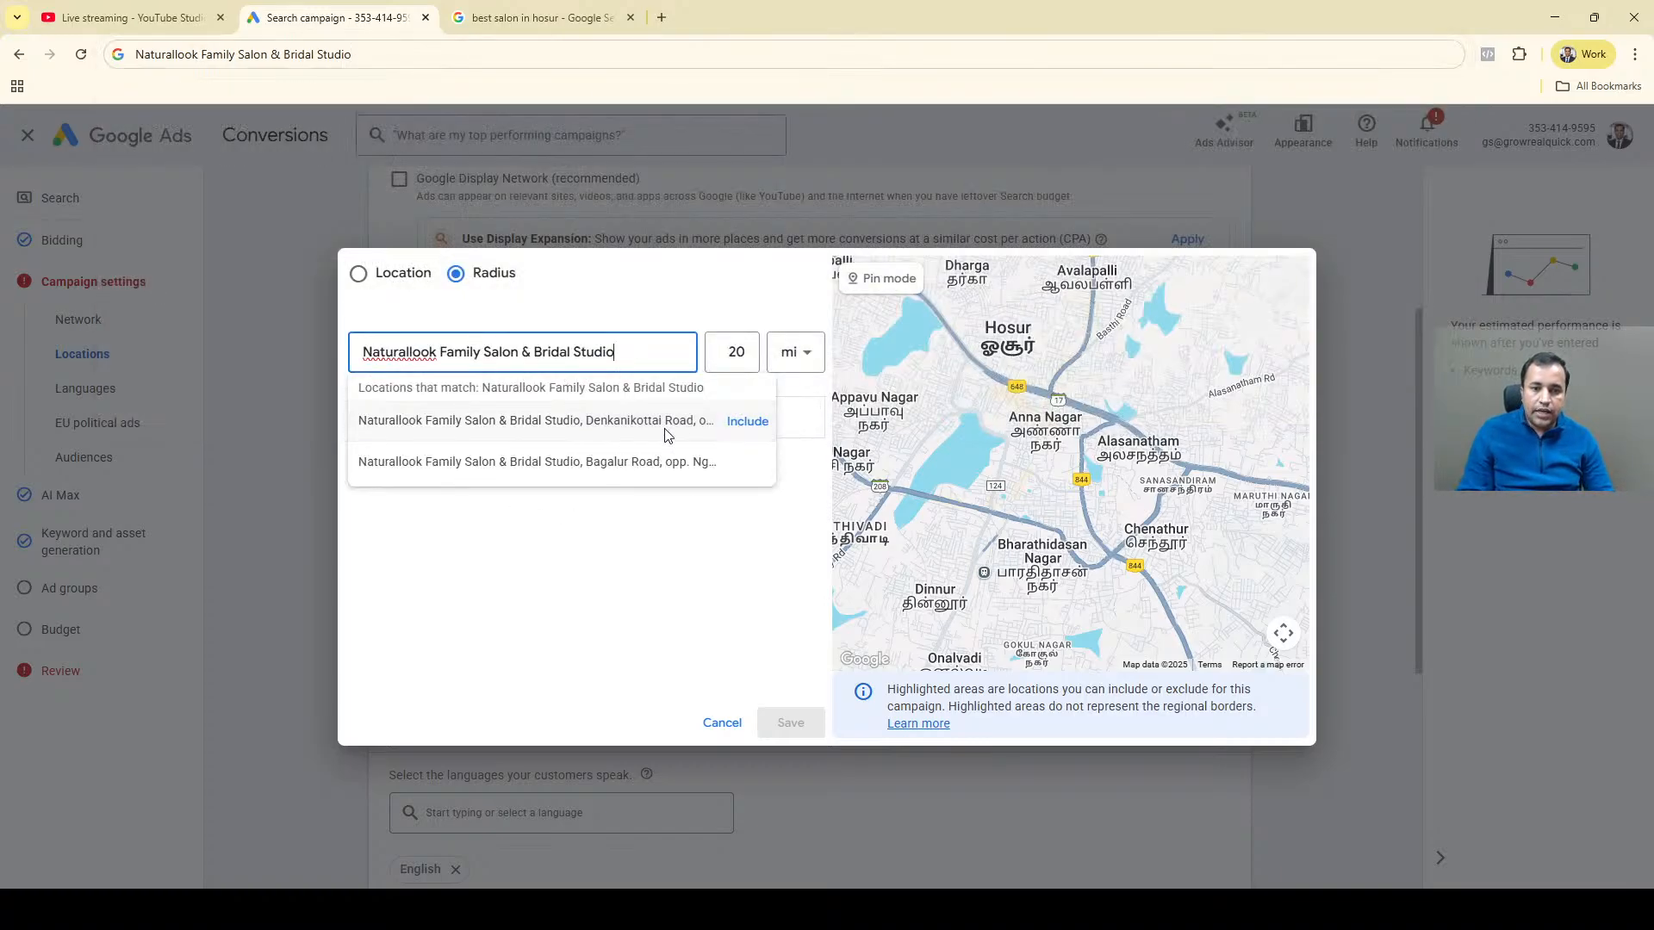
left_click(746, 425)
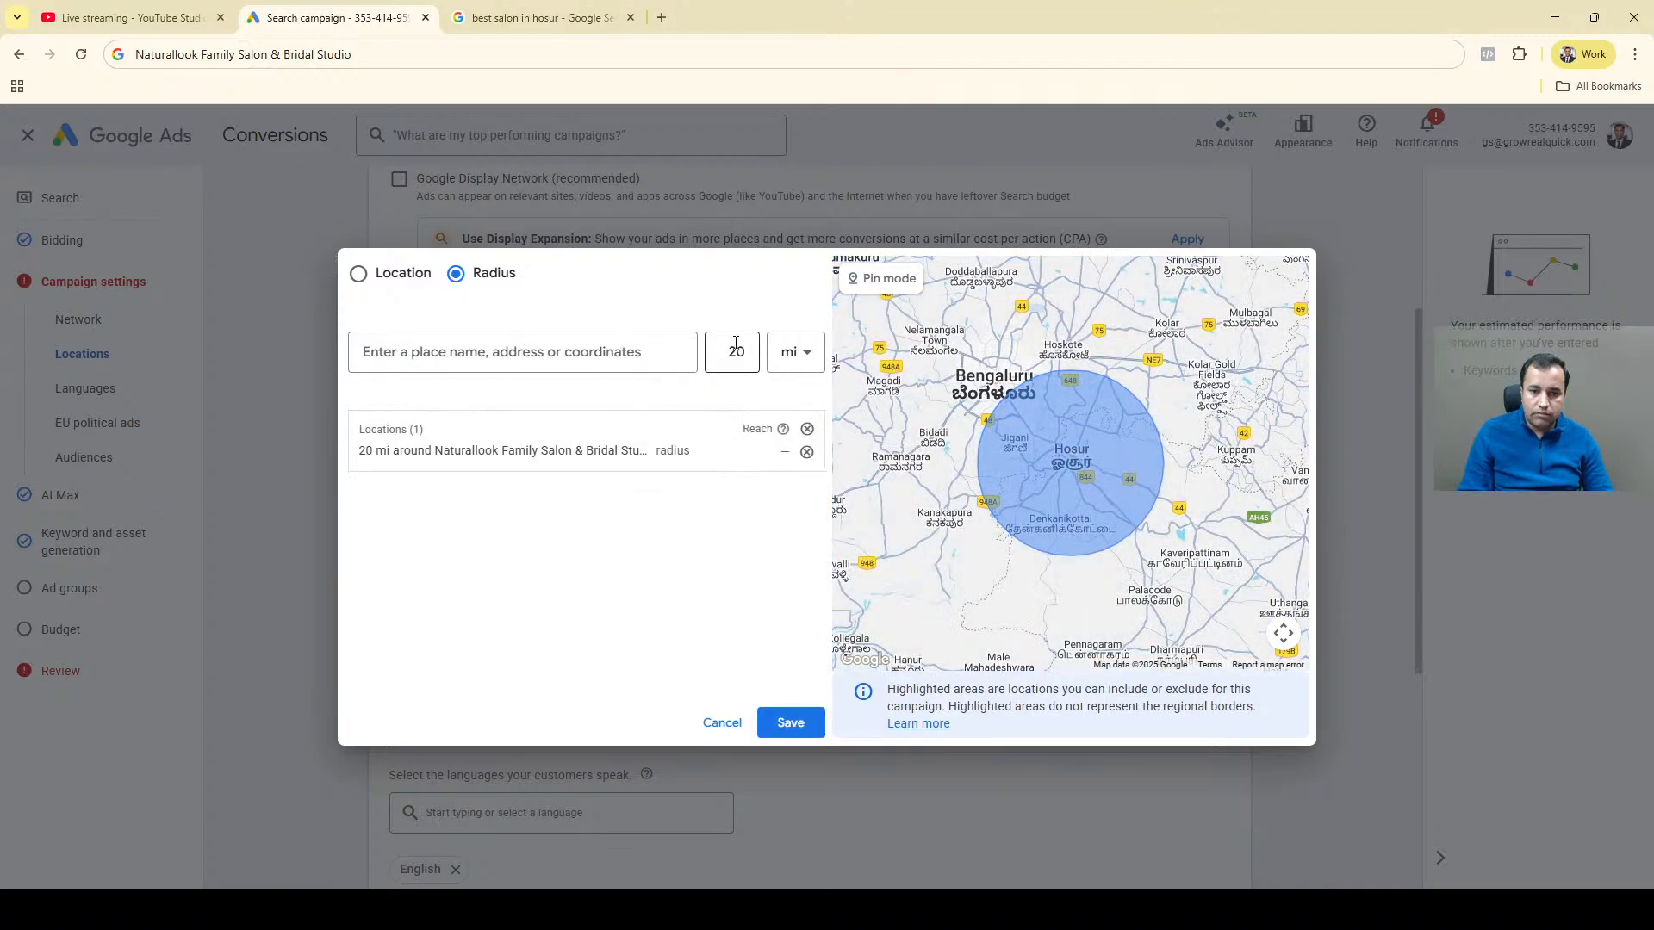
Set the radius for new location entries to 10 km.
double_click(736, 351)
type("10")
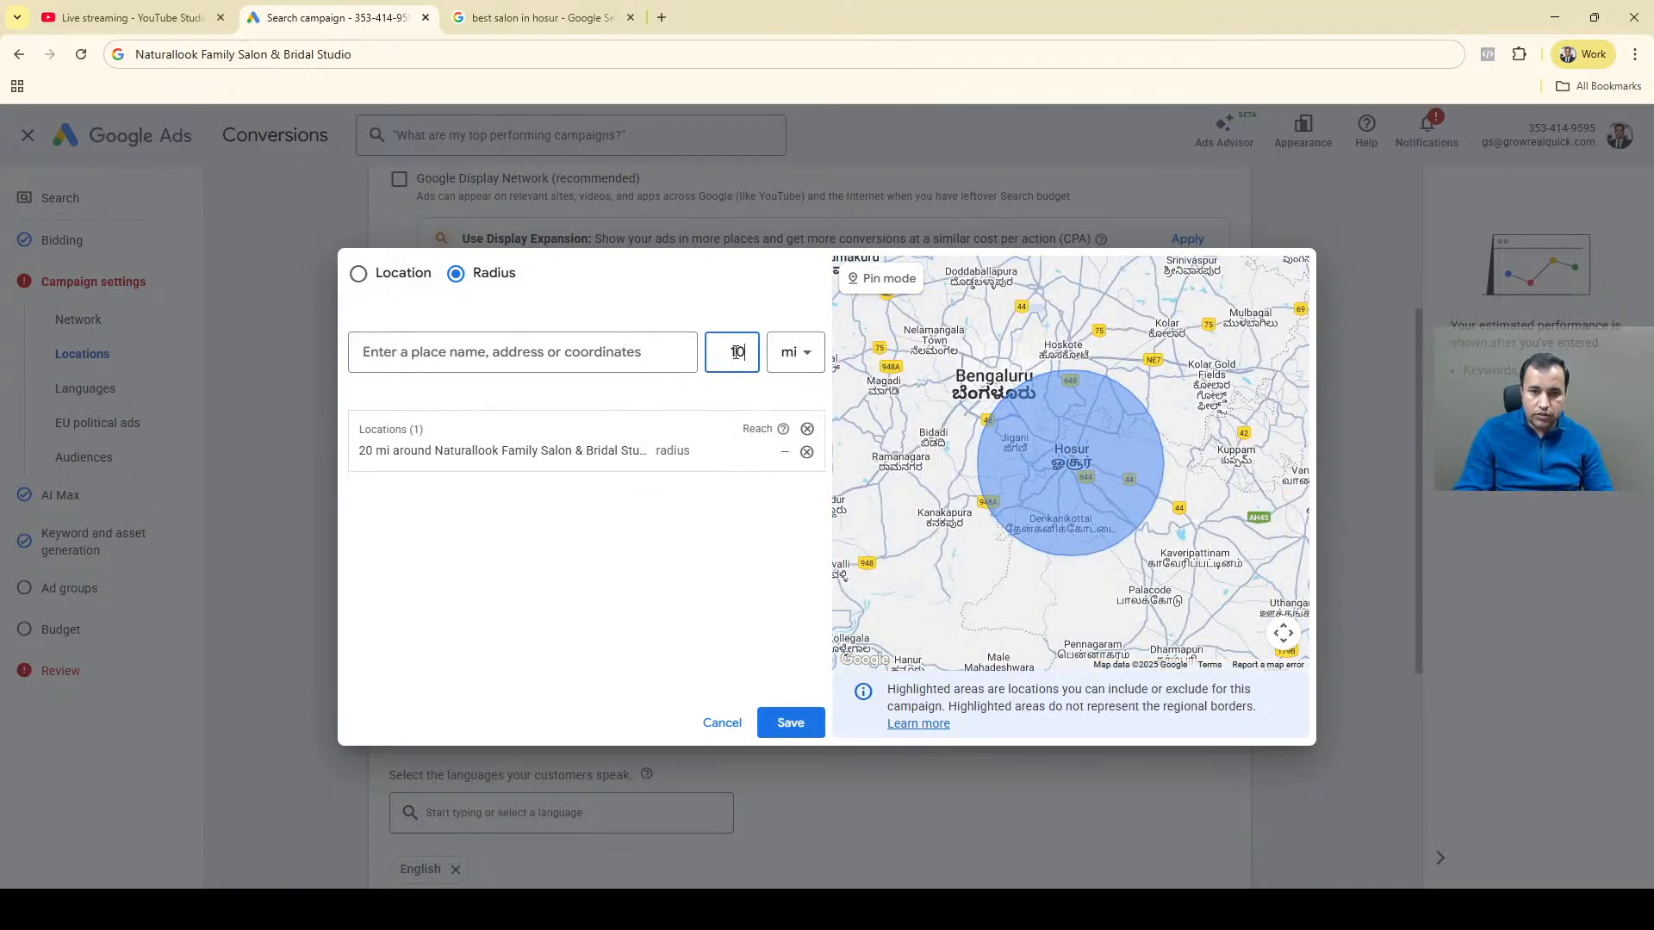
left_click(793, 360)
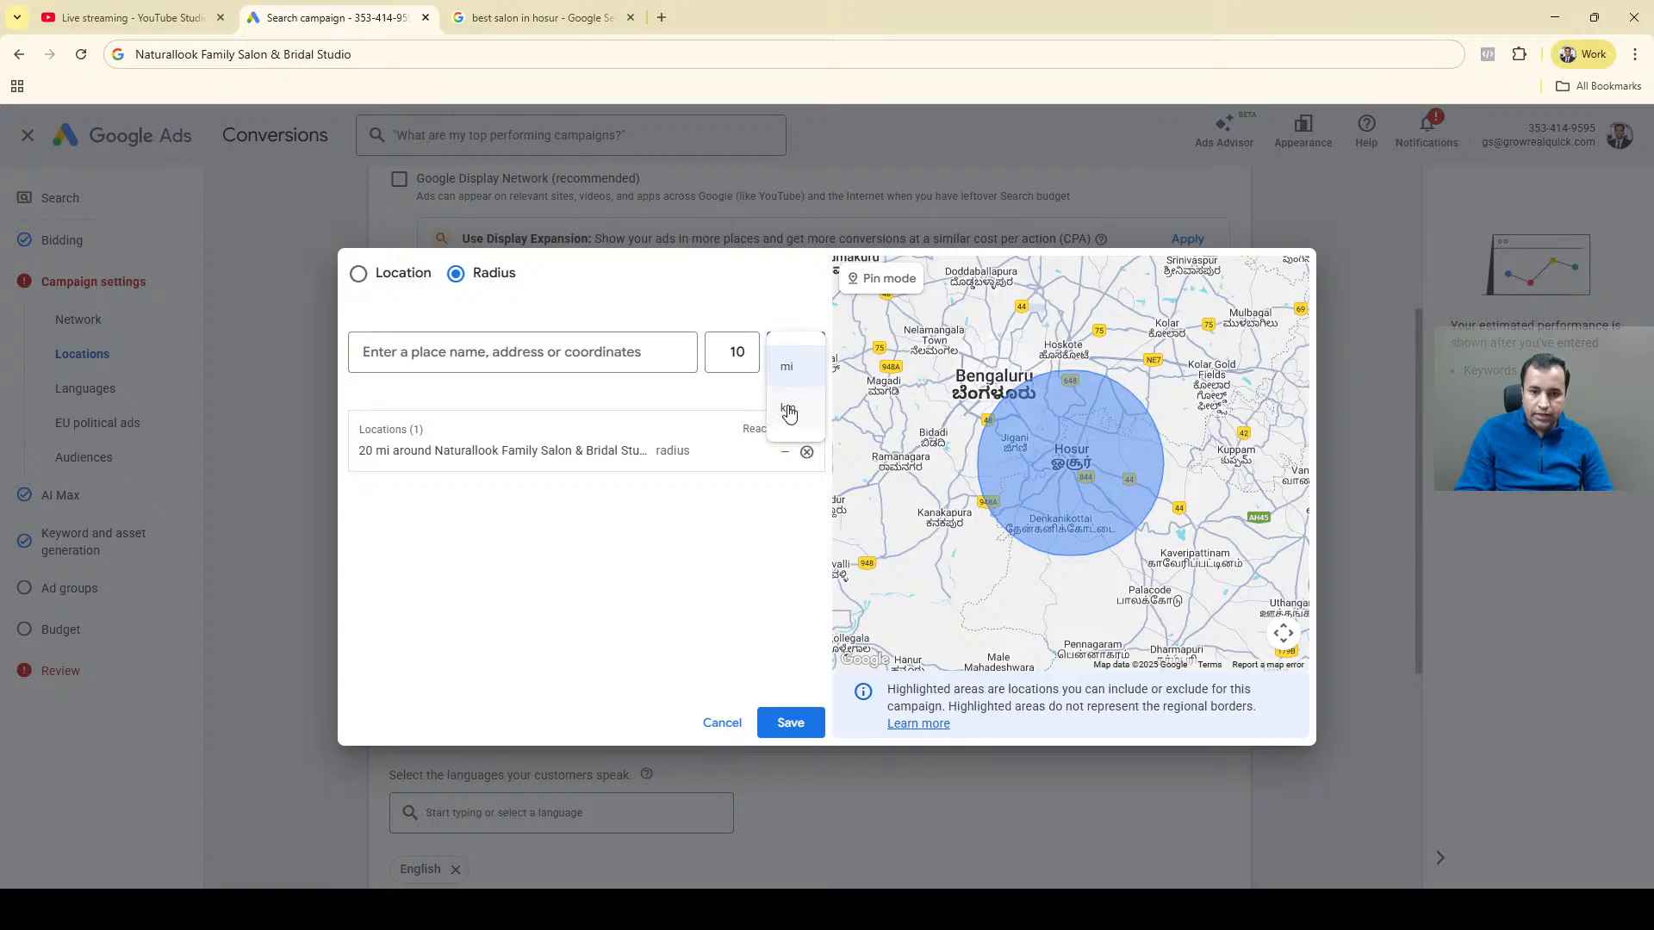
left_click(790, 412)
Switch to Google, search for "it park in hosur" and check the address of Hosur IT Park.
left_click(535, 12)
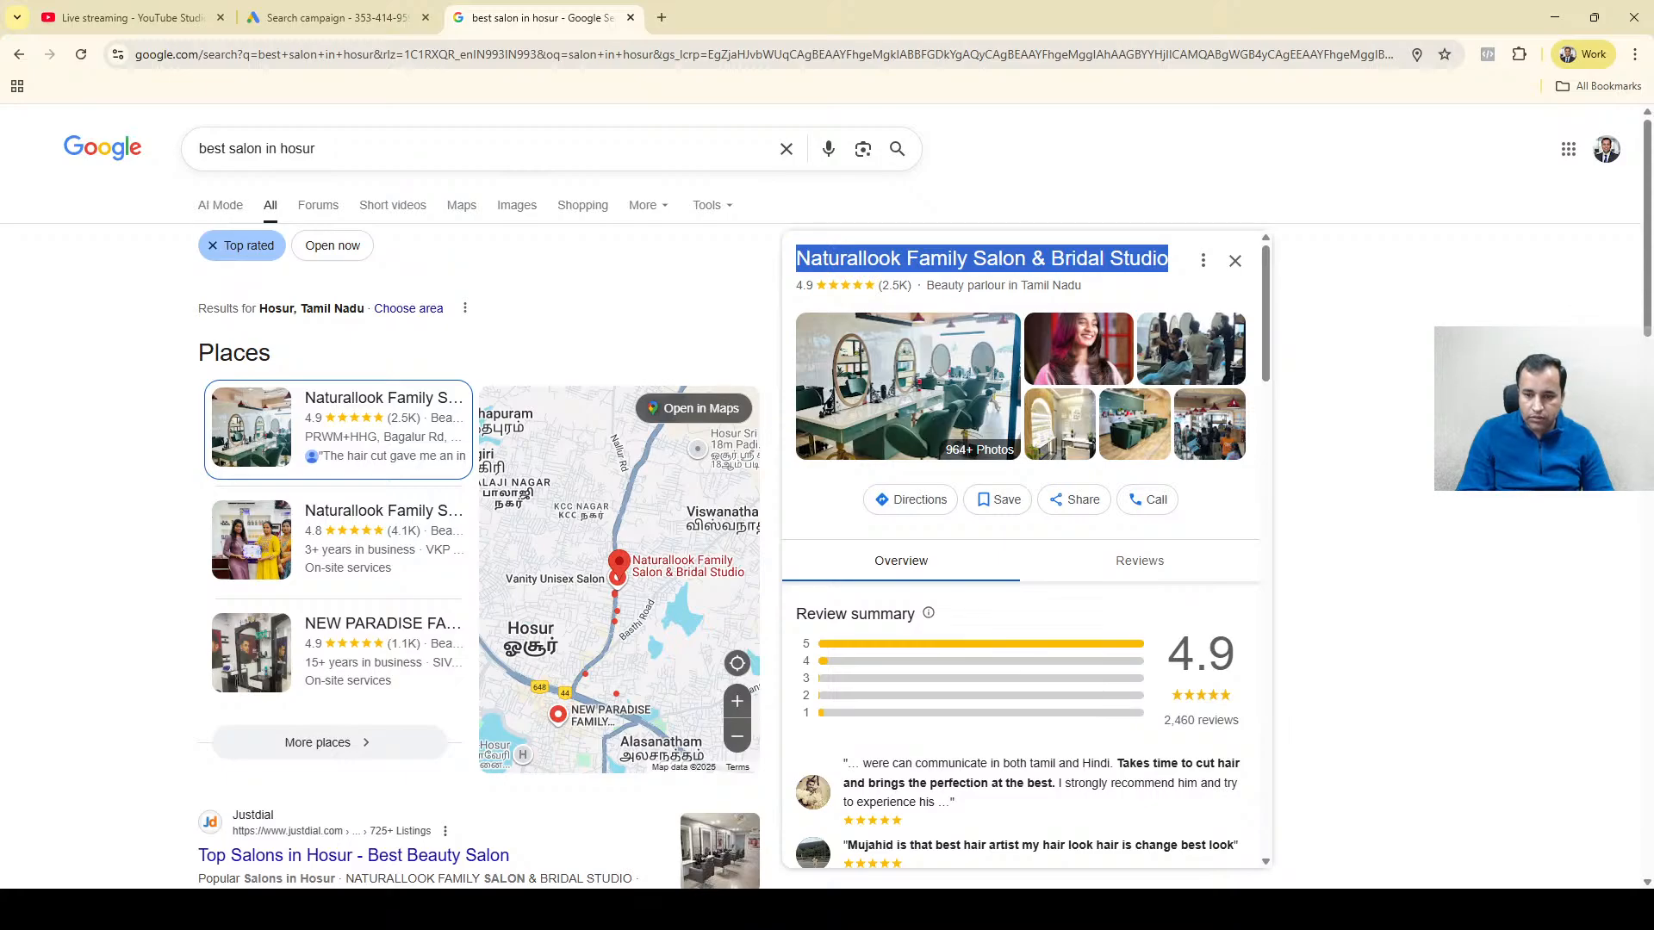
left_click(1292, 909)
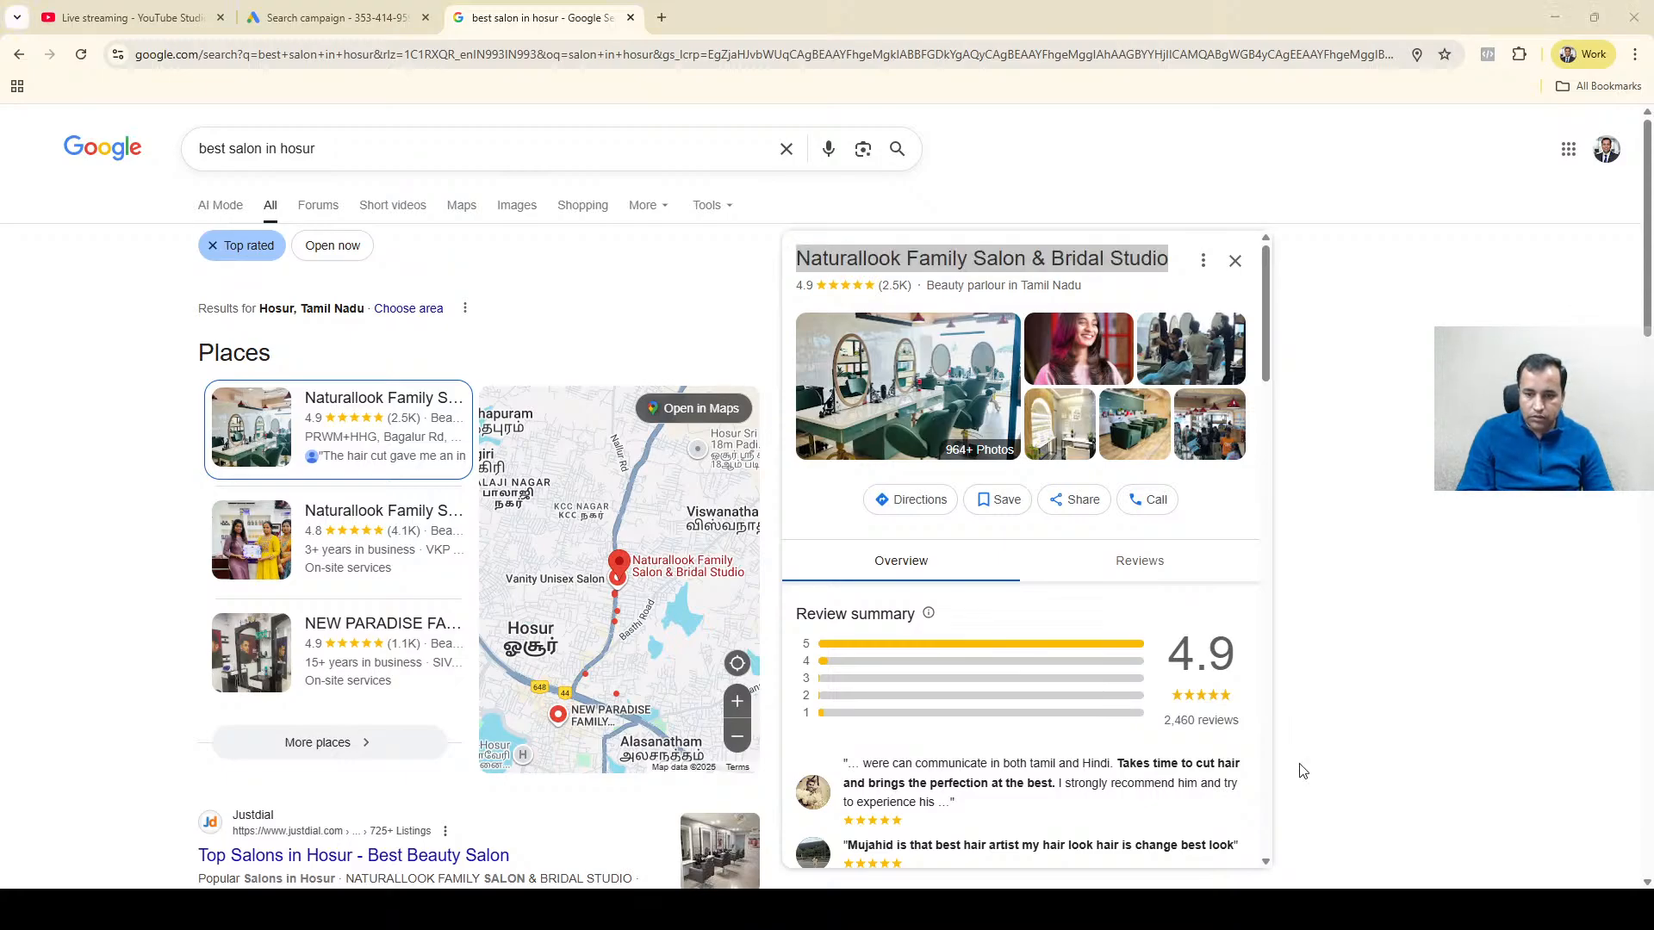
left_click(1303, 771)
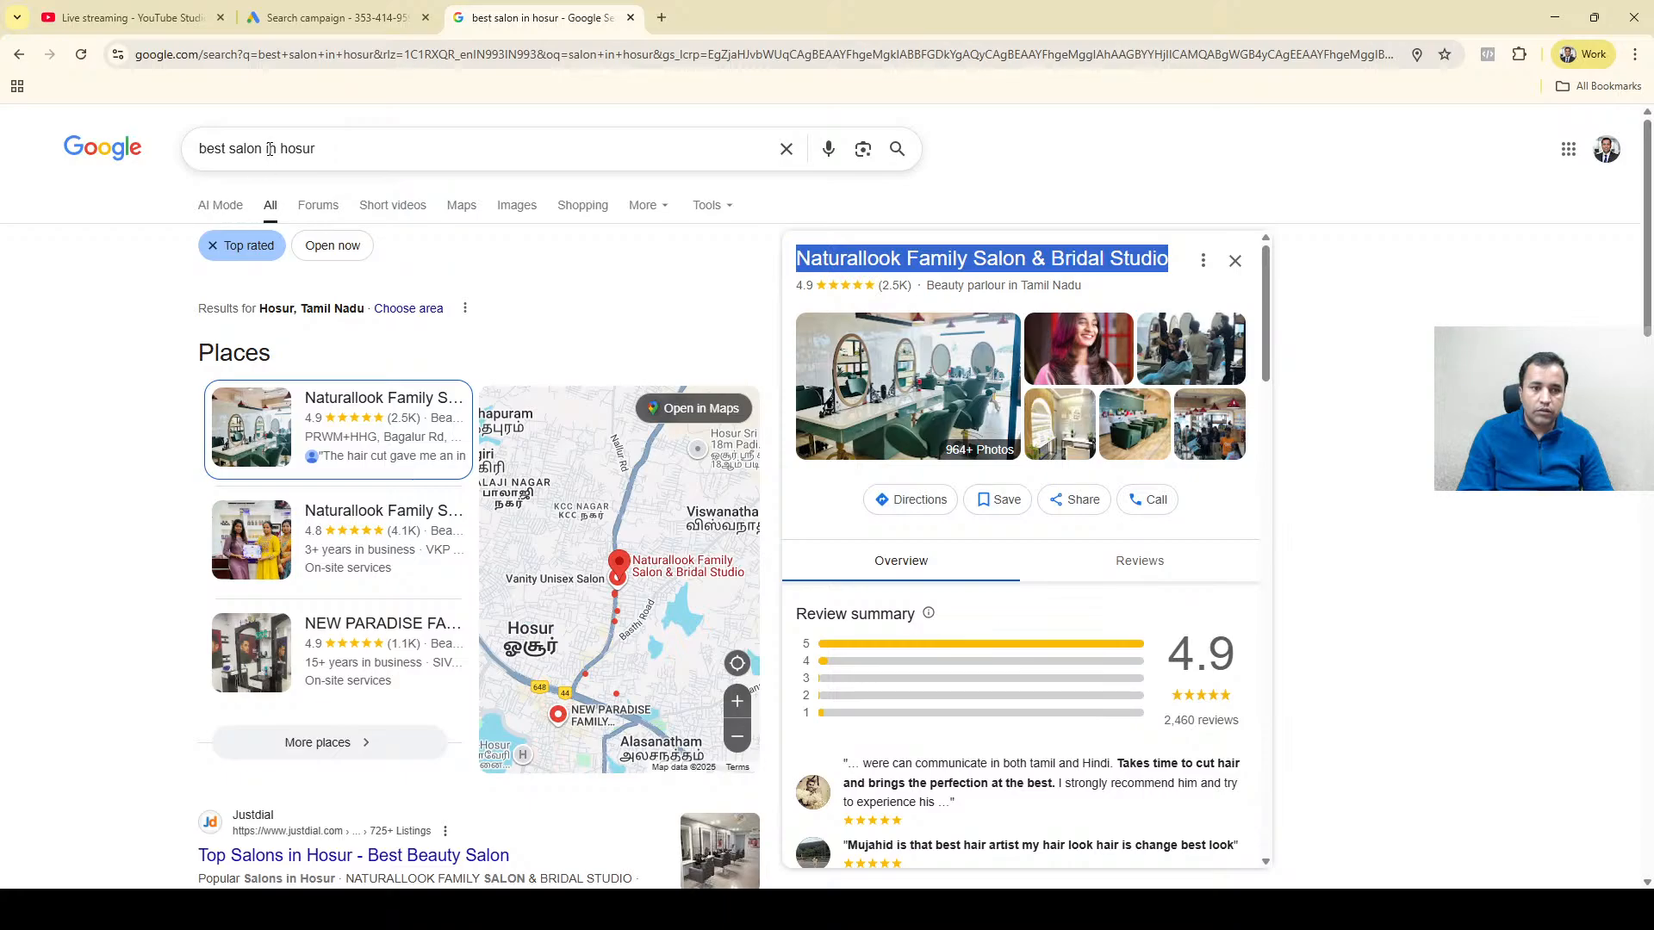
left_click_drag(269, 148, 35, 125)
type("IT")
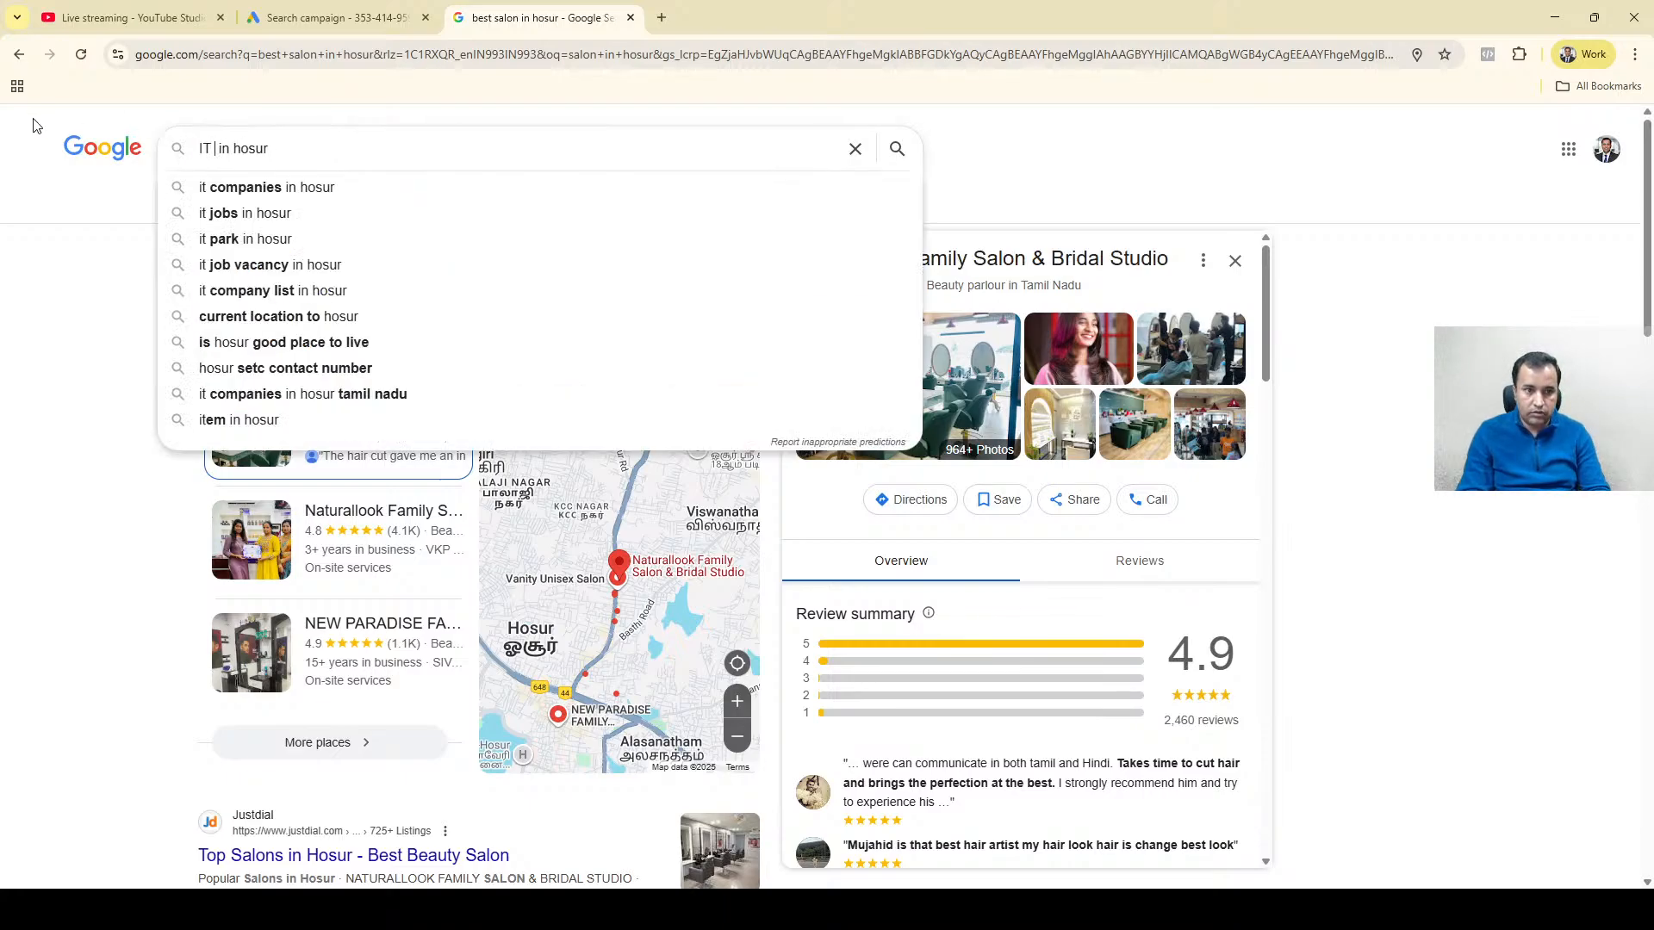
type(" Park")
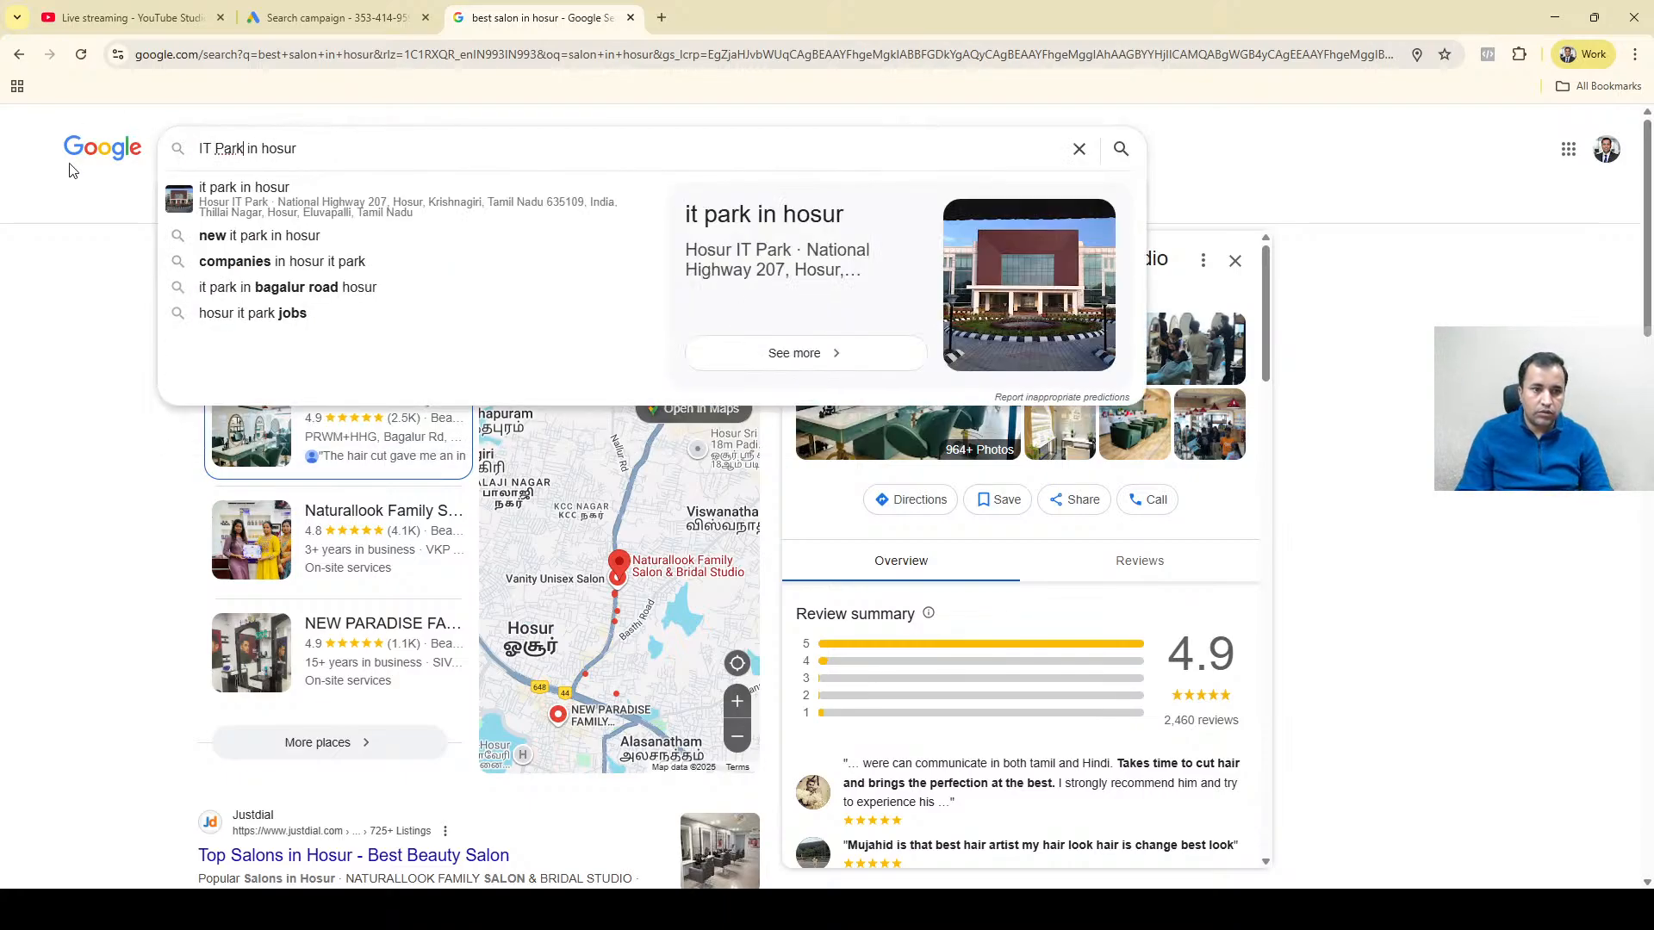
left_click(324, 205)
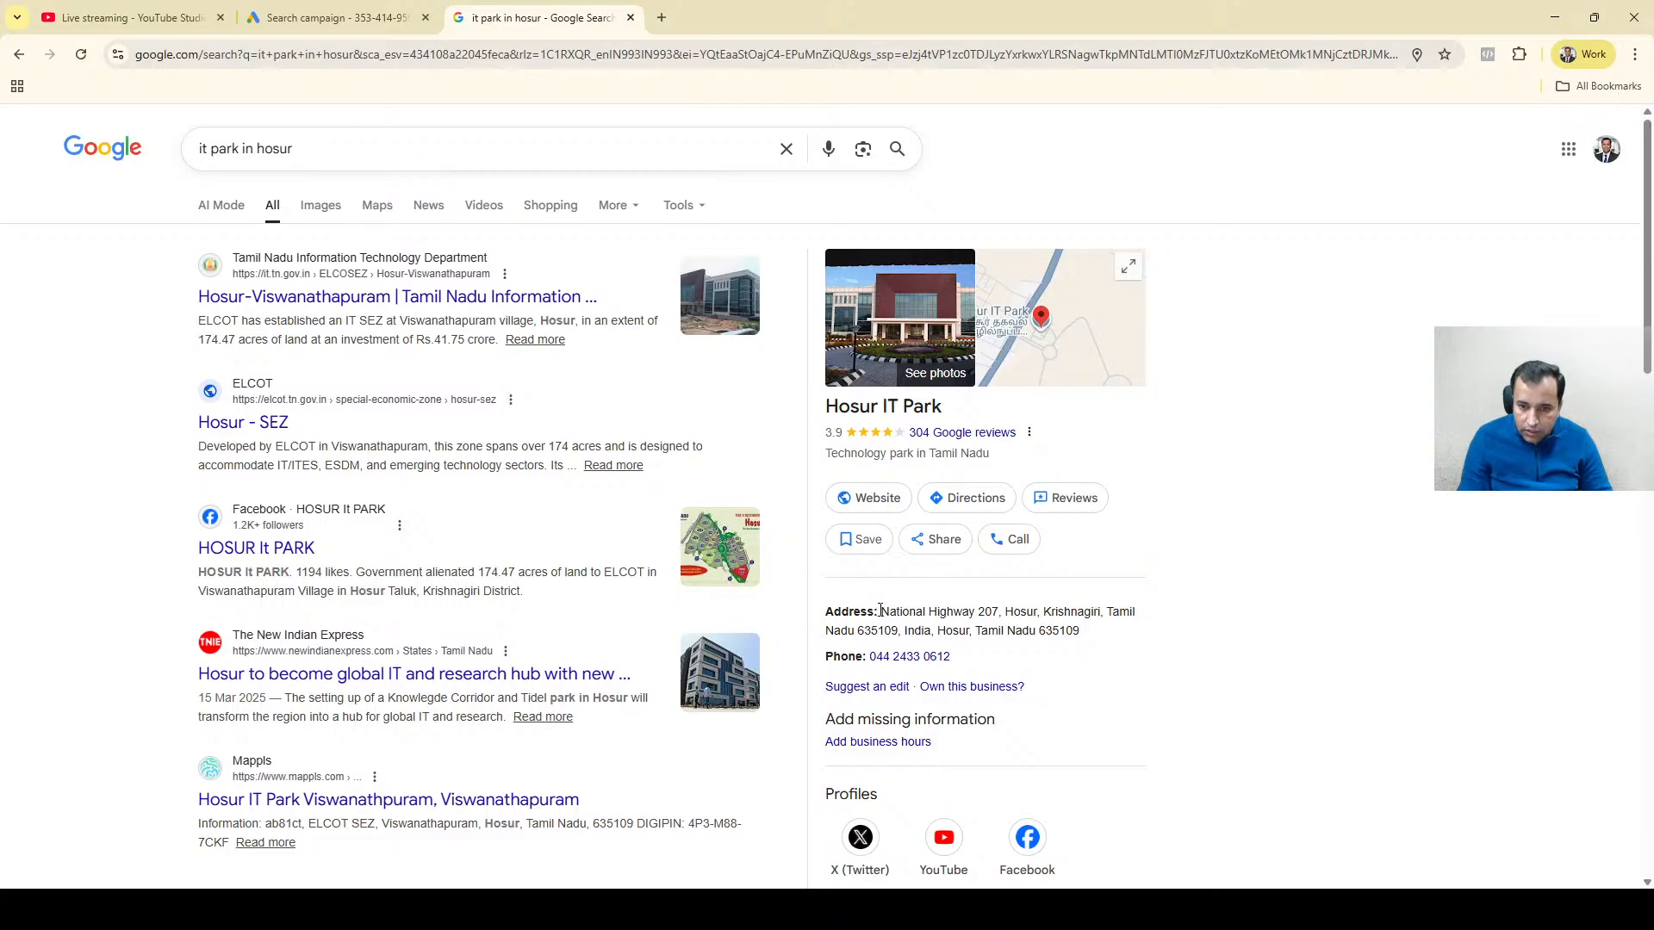
double_click(1060, 615)
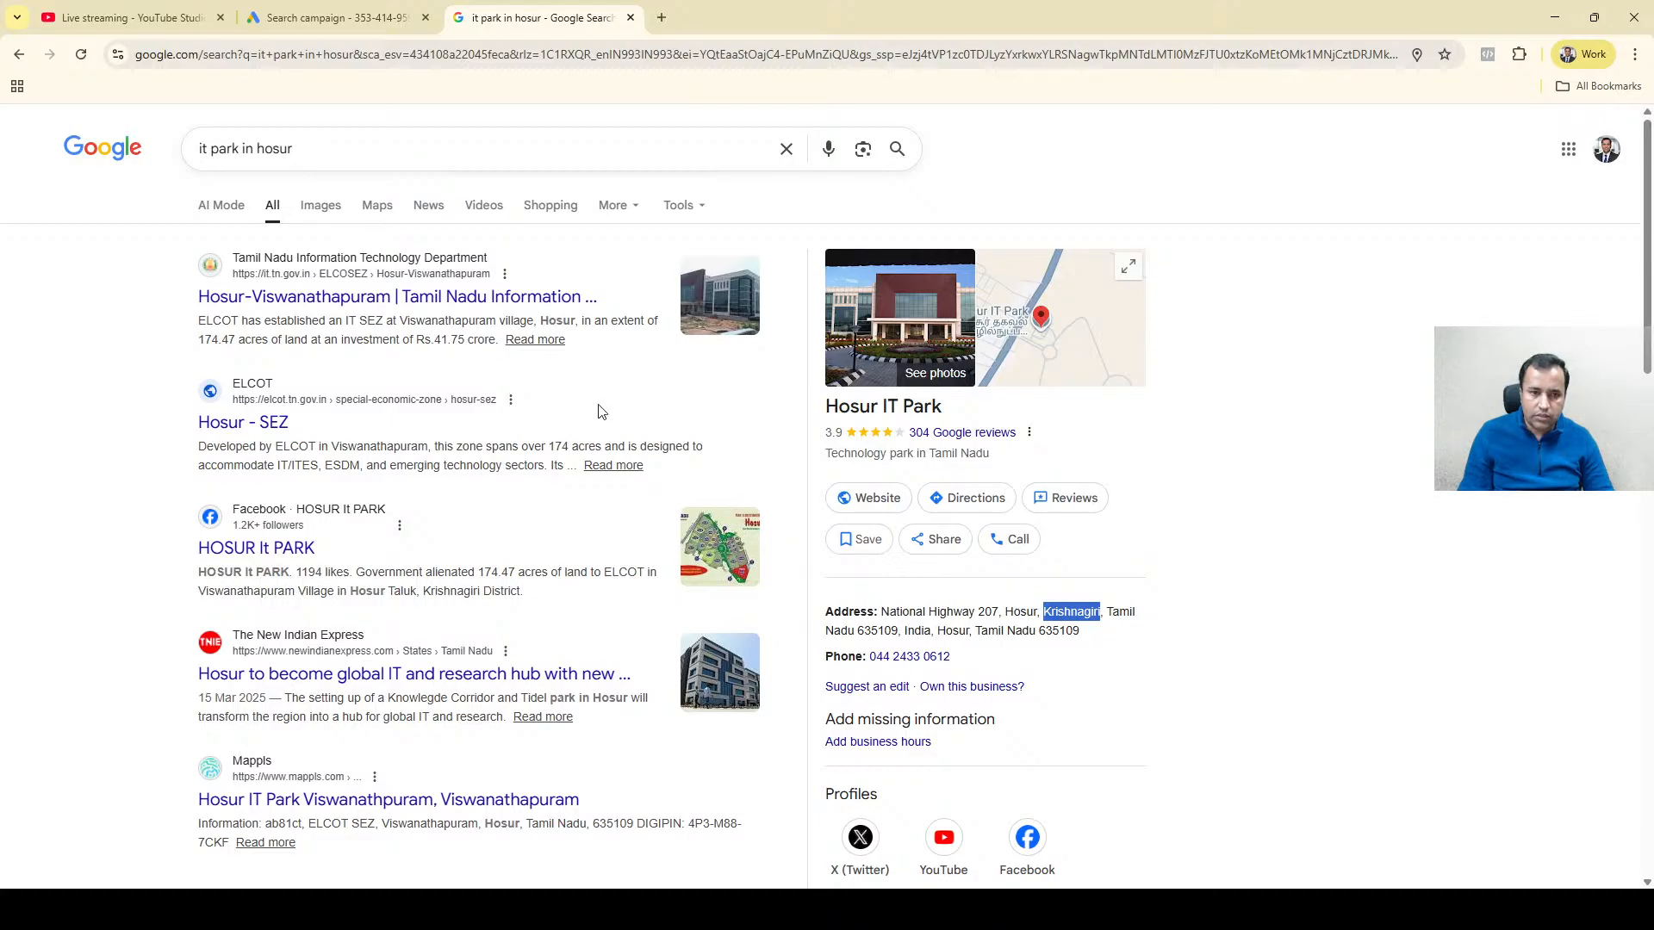
Back in Google Ads, set the target radius around Naturallook Family Salon & Bridal Studio to 5 km.
left_click(369, 7)
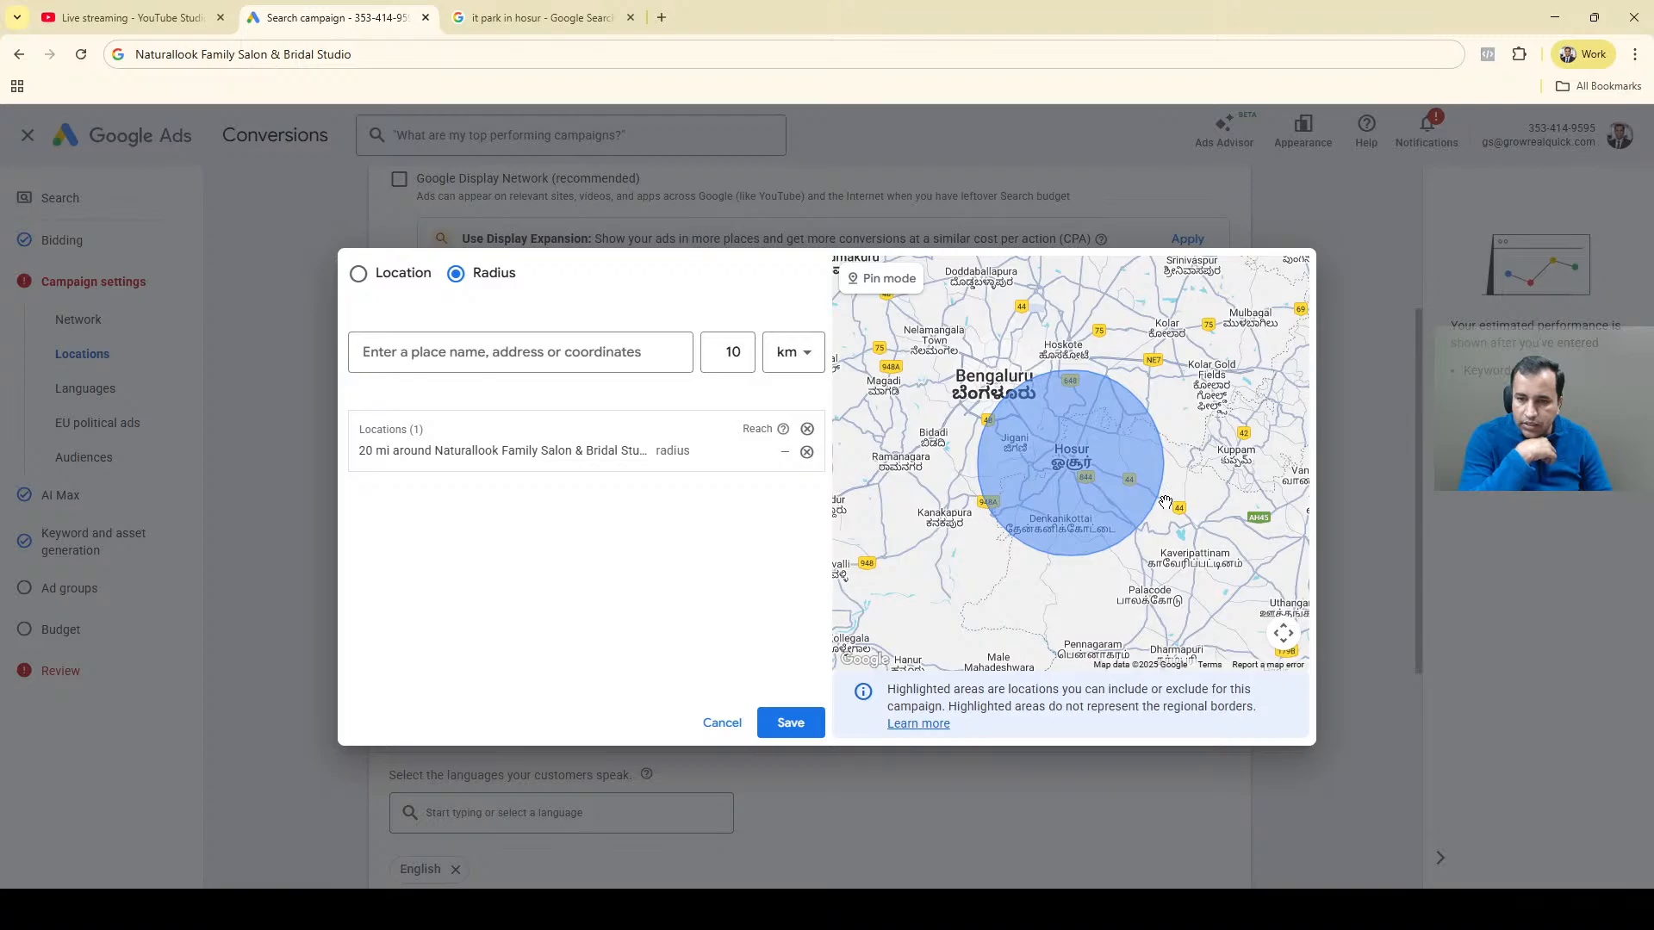
scroll(1165, 502, "up", 2)
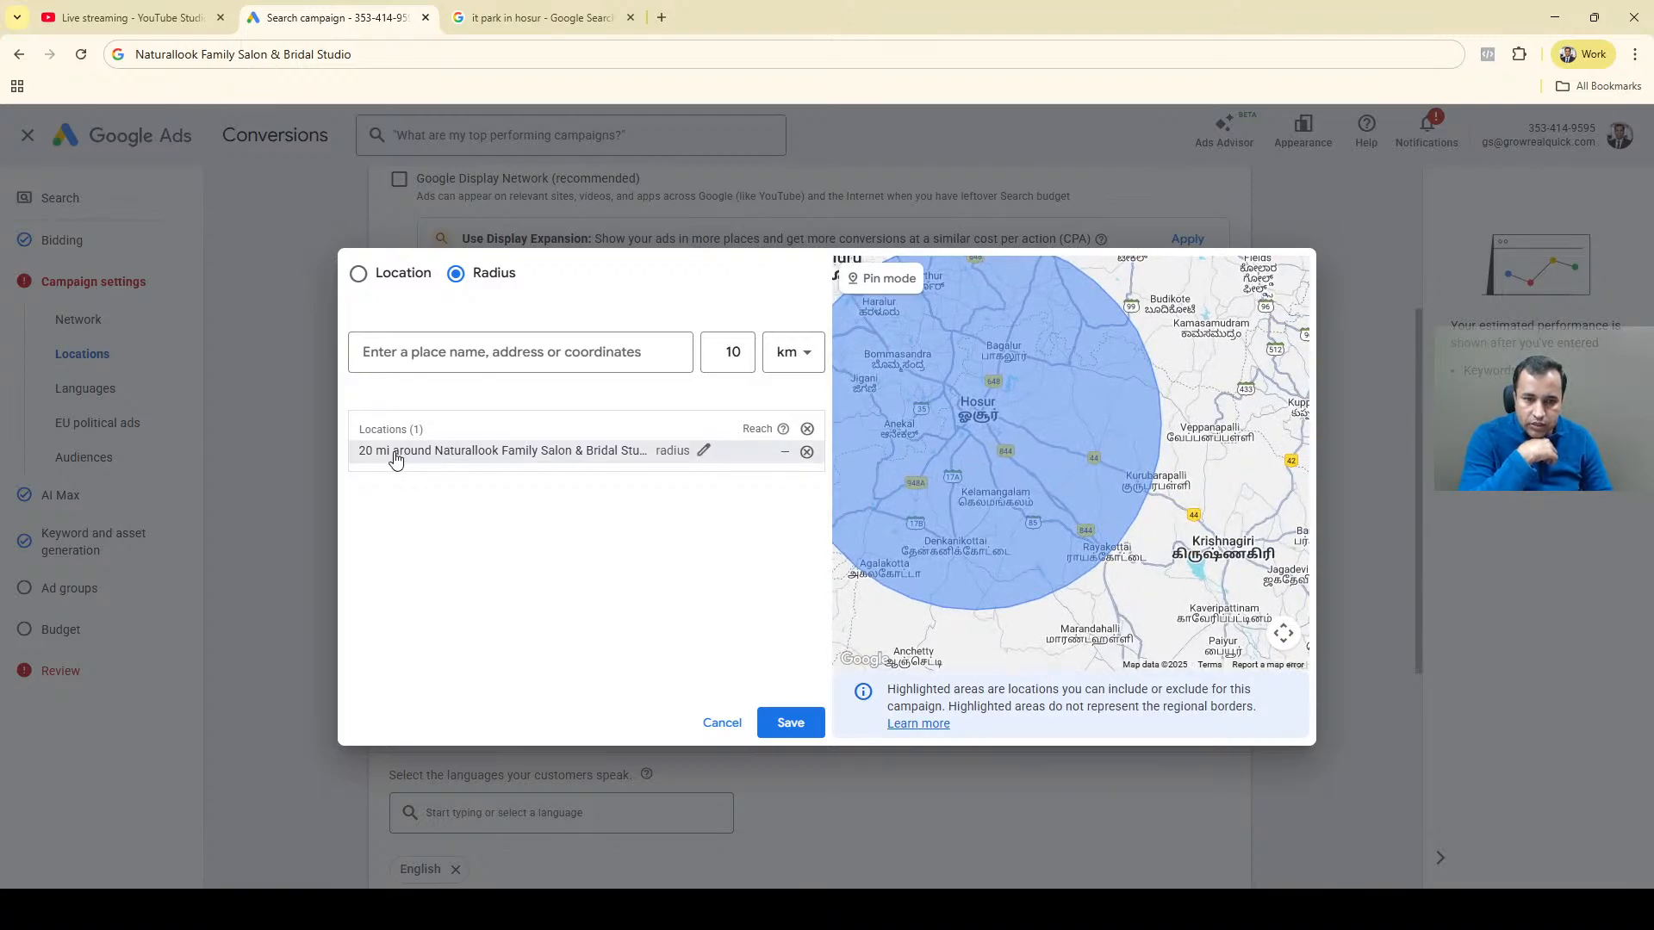
left_click(704, 451)
double_click(738, 504)
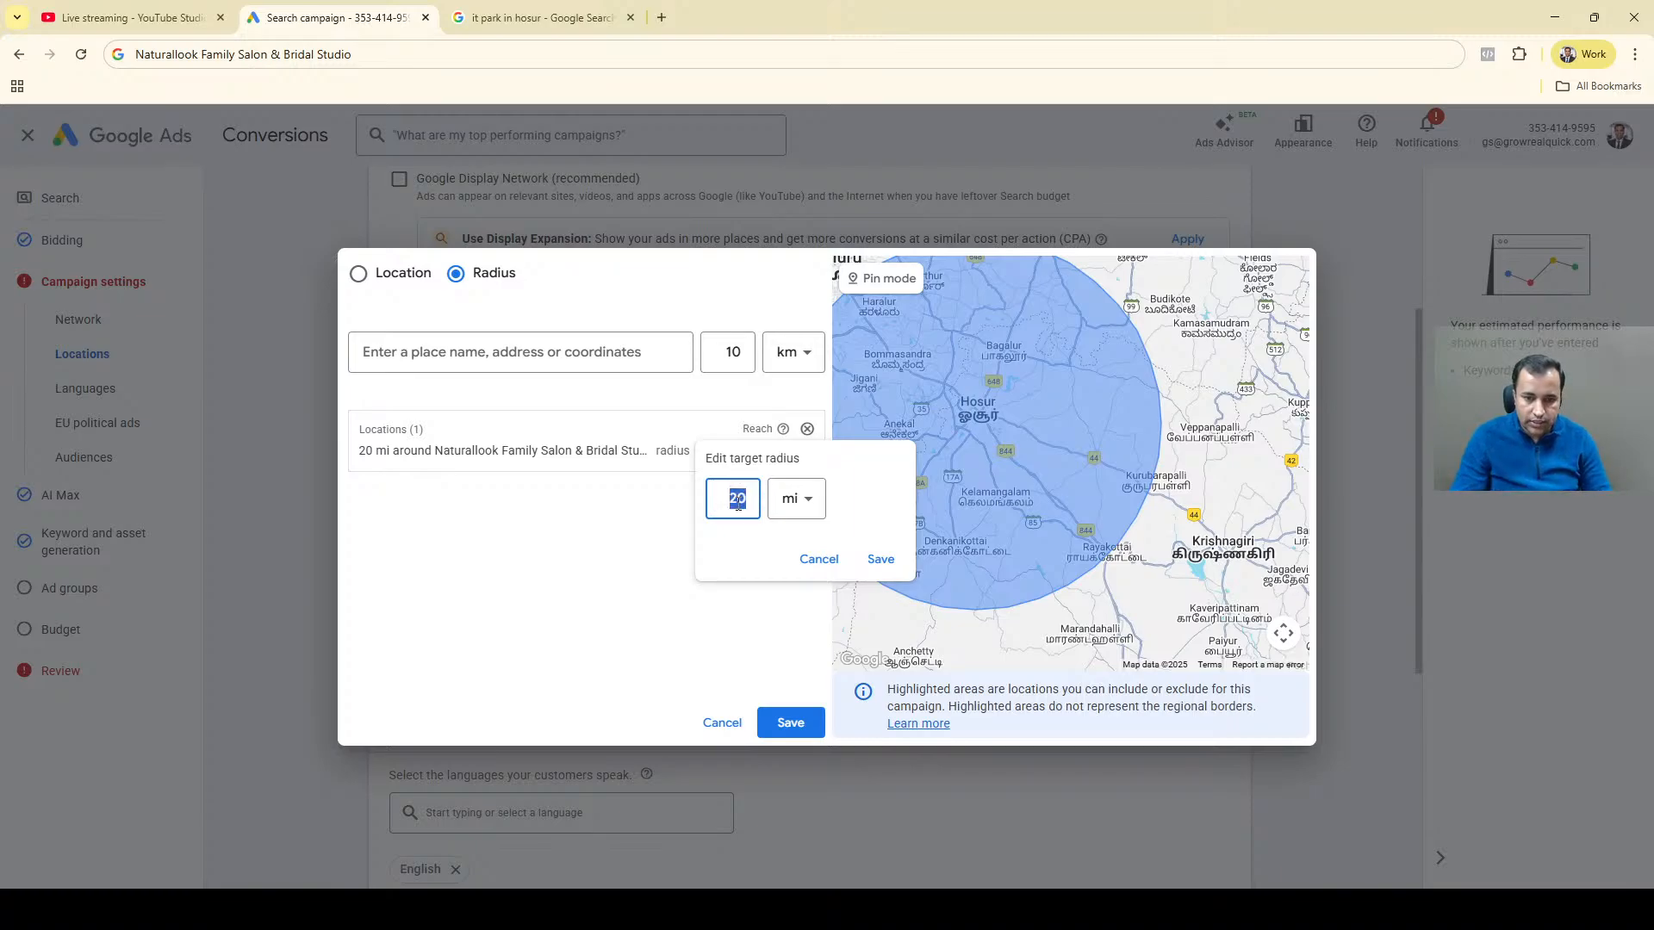
type("5")
left_click(793, 515)
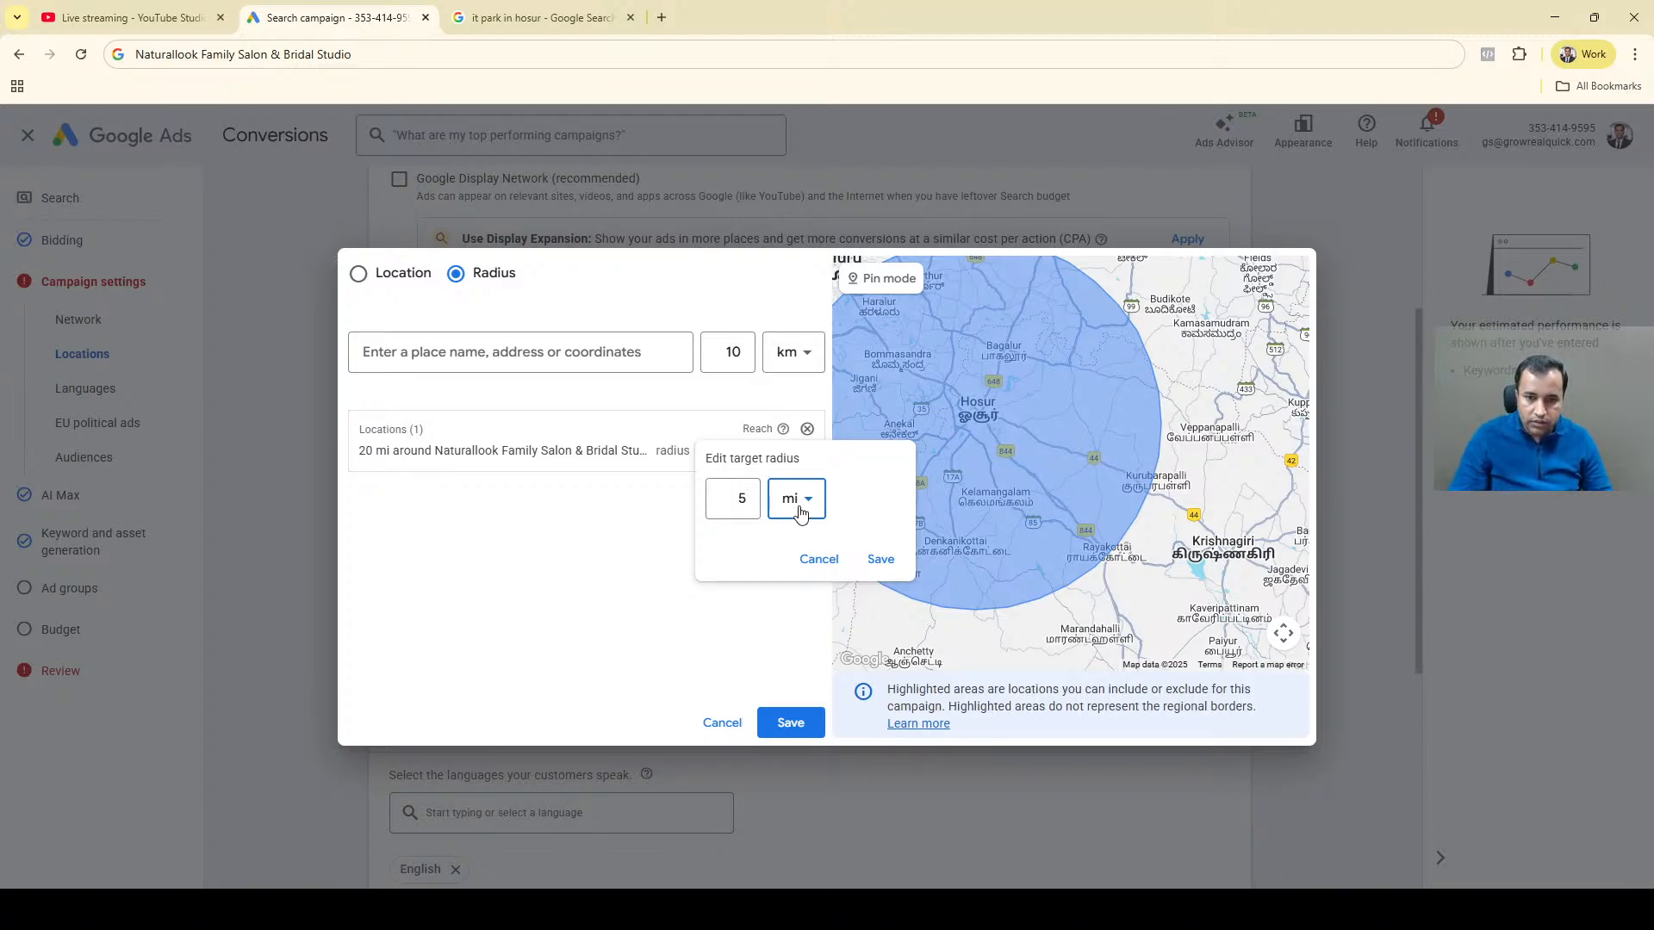
left_click(788, 554)
left_click(896, 560)
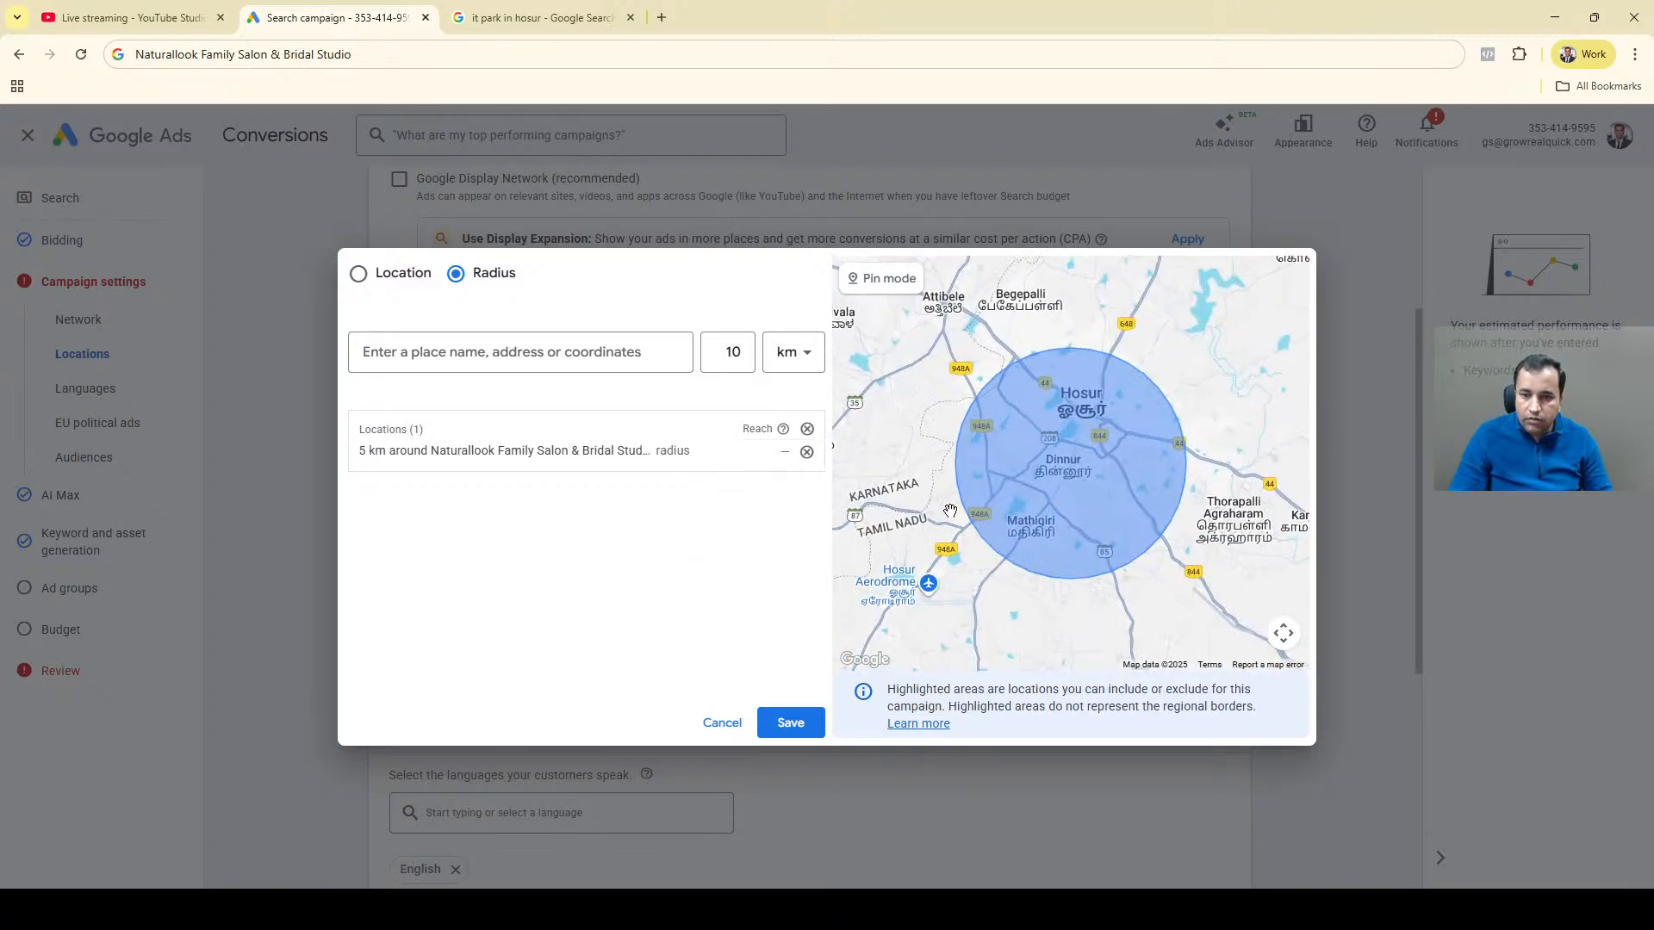
Examine the area covered by the salon target on the map and look up "mathigiri" in the radius search.
scroll(1117, 502, "up", 1)
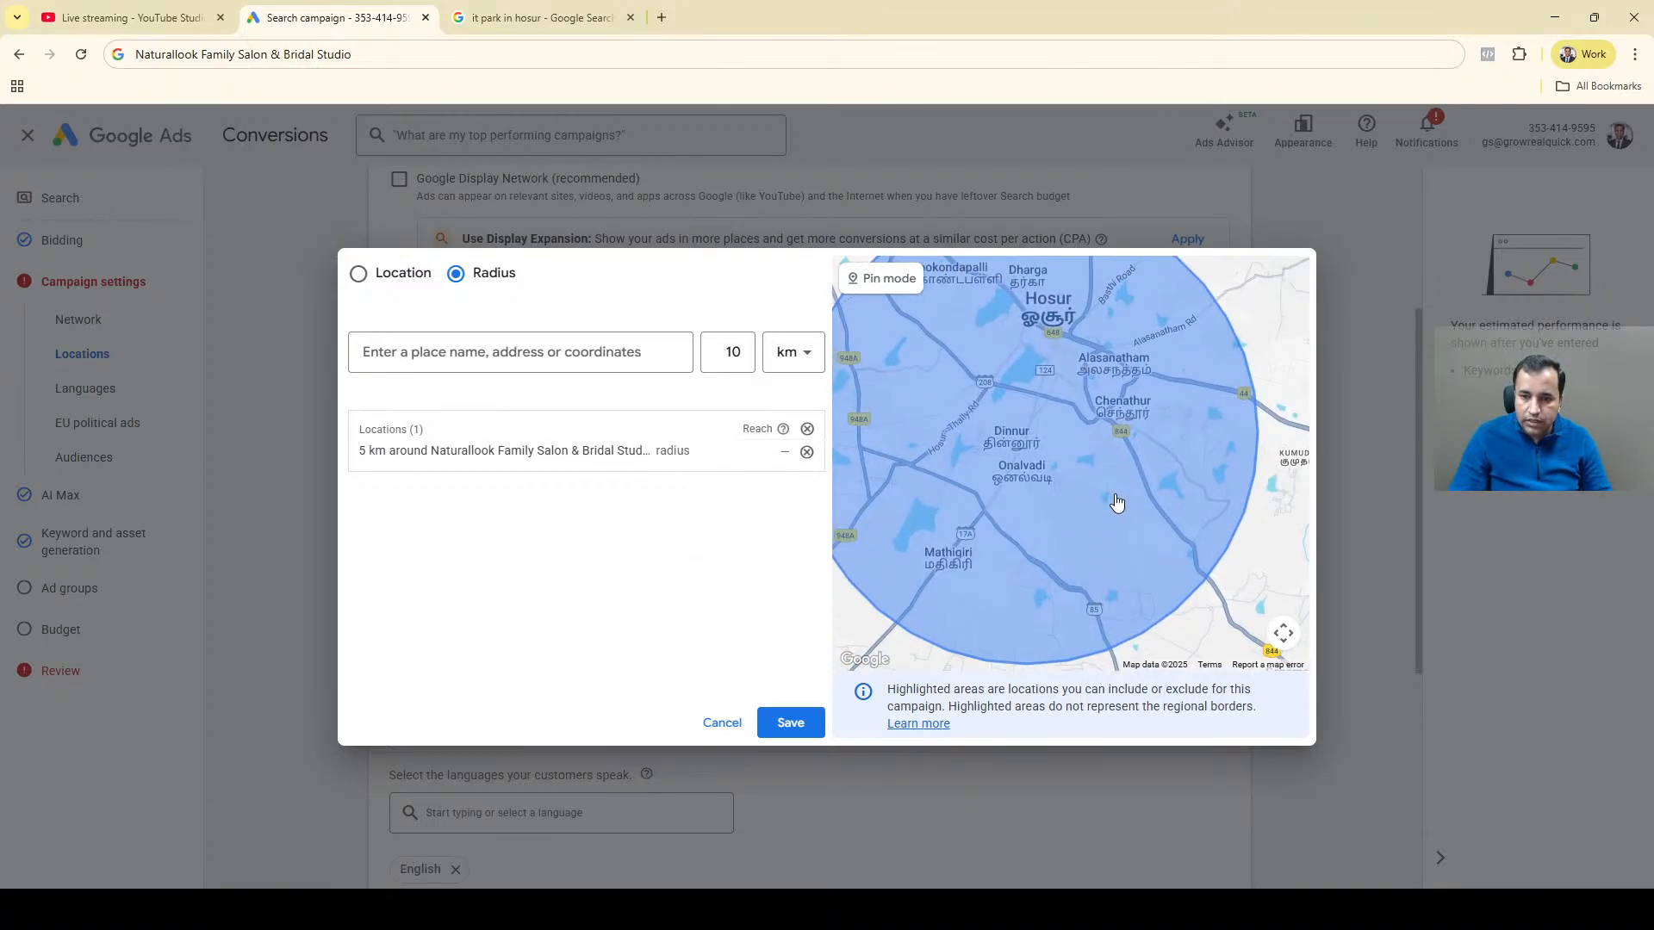
left_click_drag(1012, 535, 1135, 475)
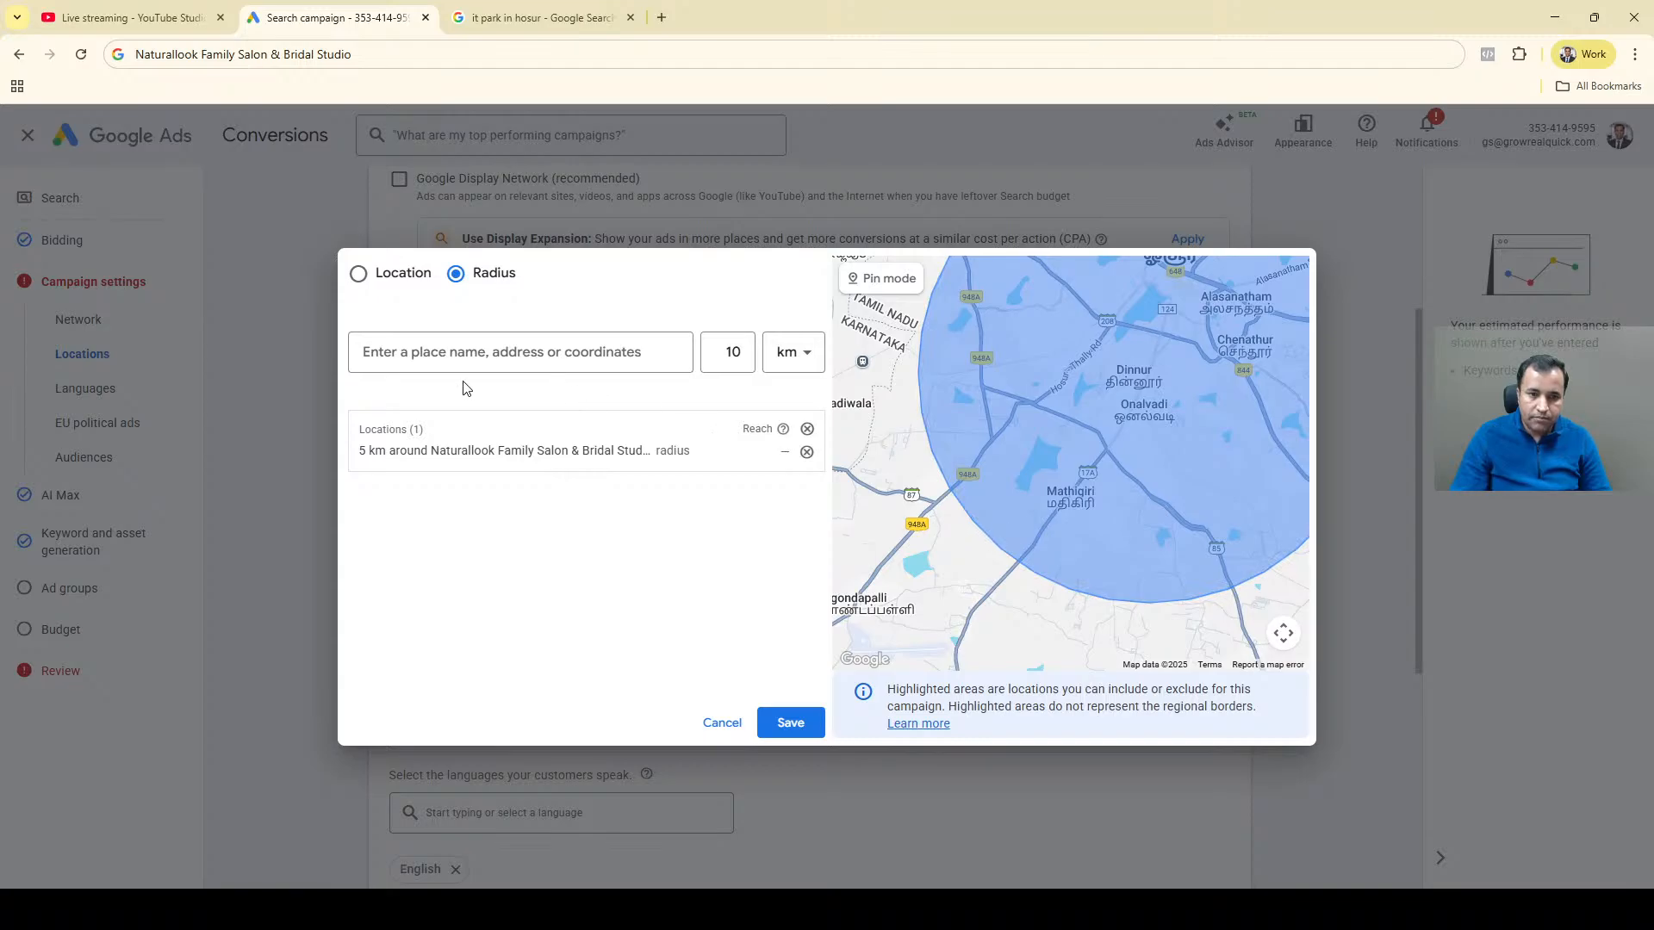
left_click(457, 355)
type("math")
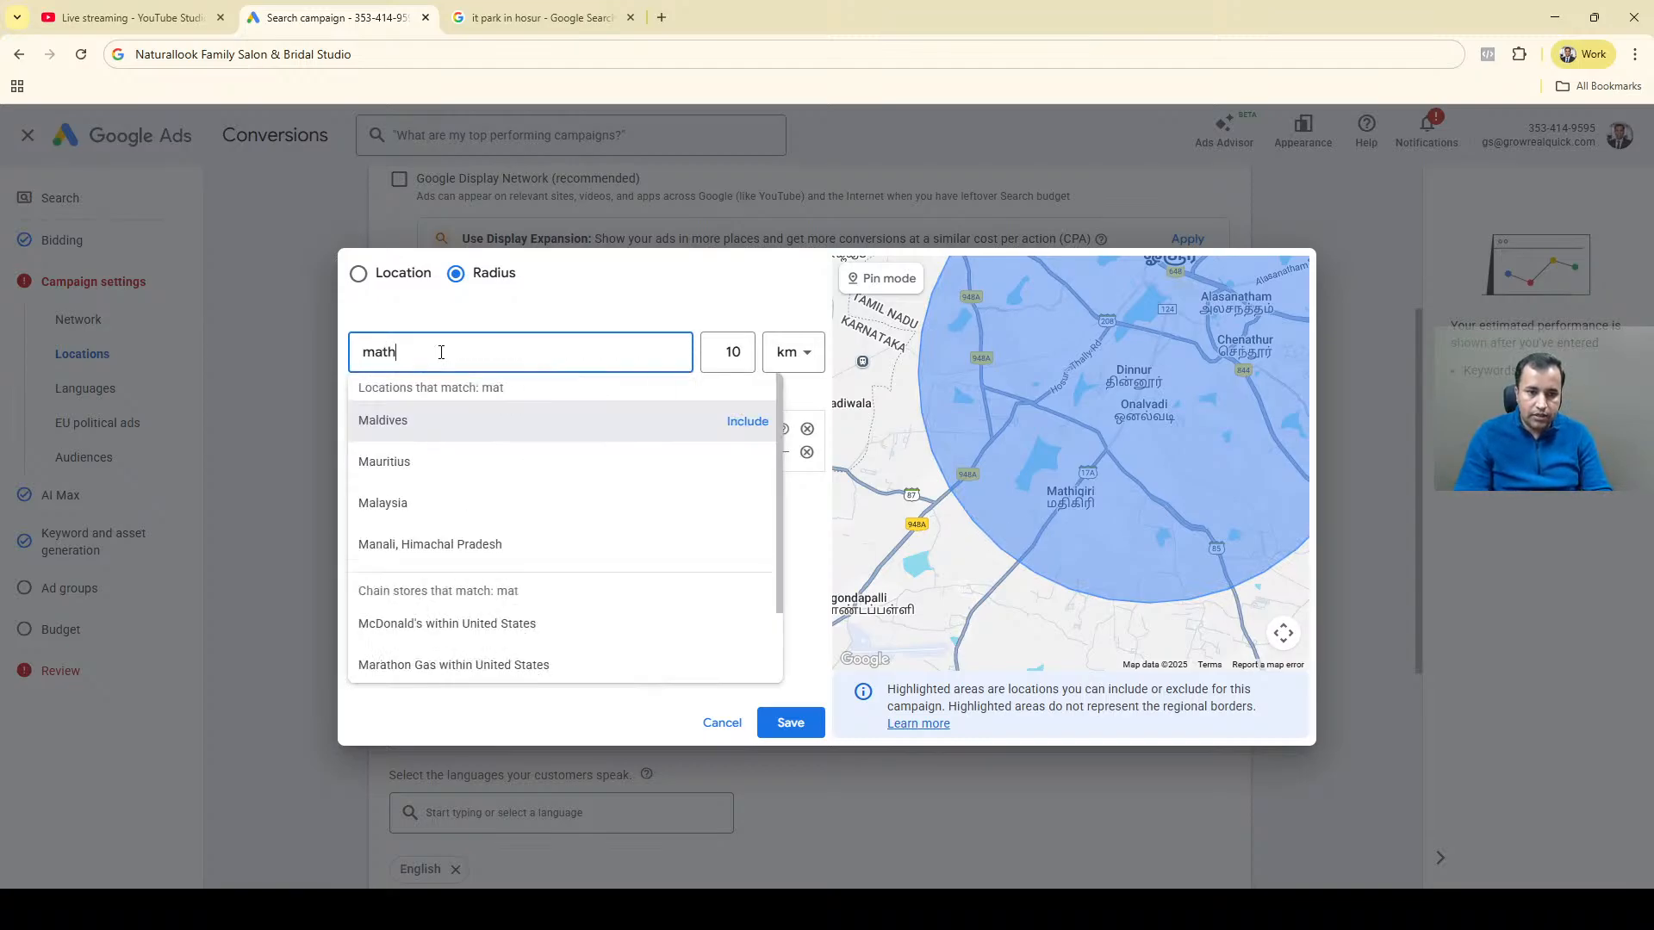
type("i")
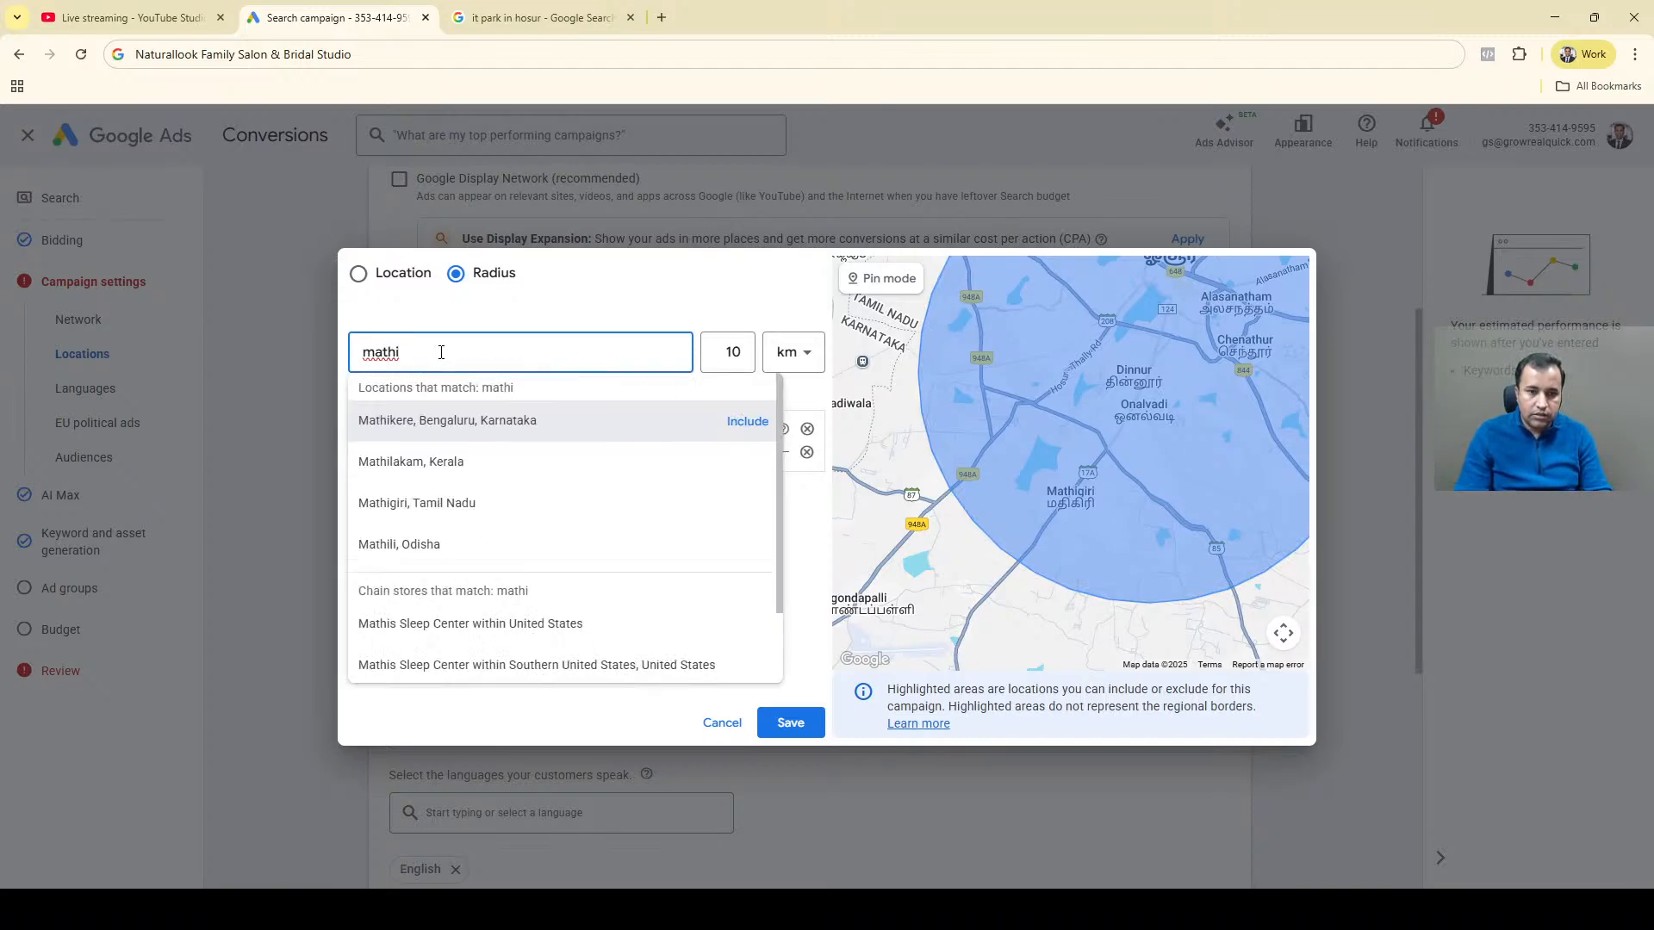
type("b")
key("BackSpace")
type("giri")
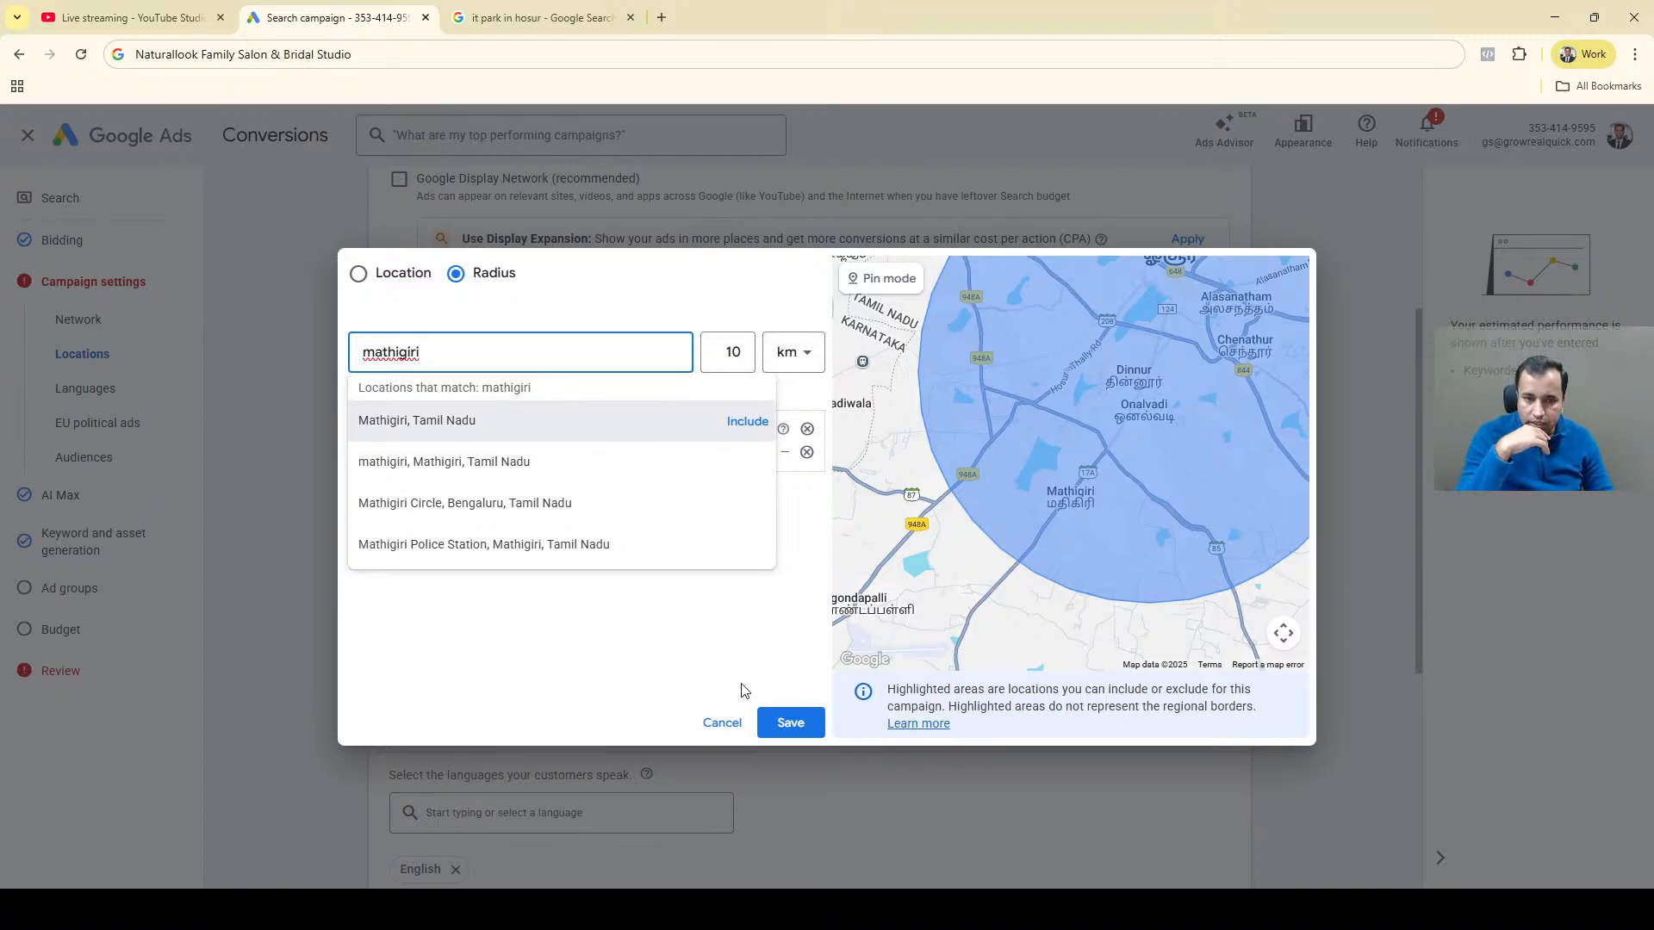
left_click(810, 554)
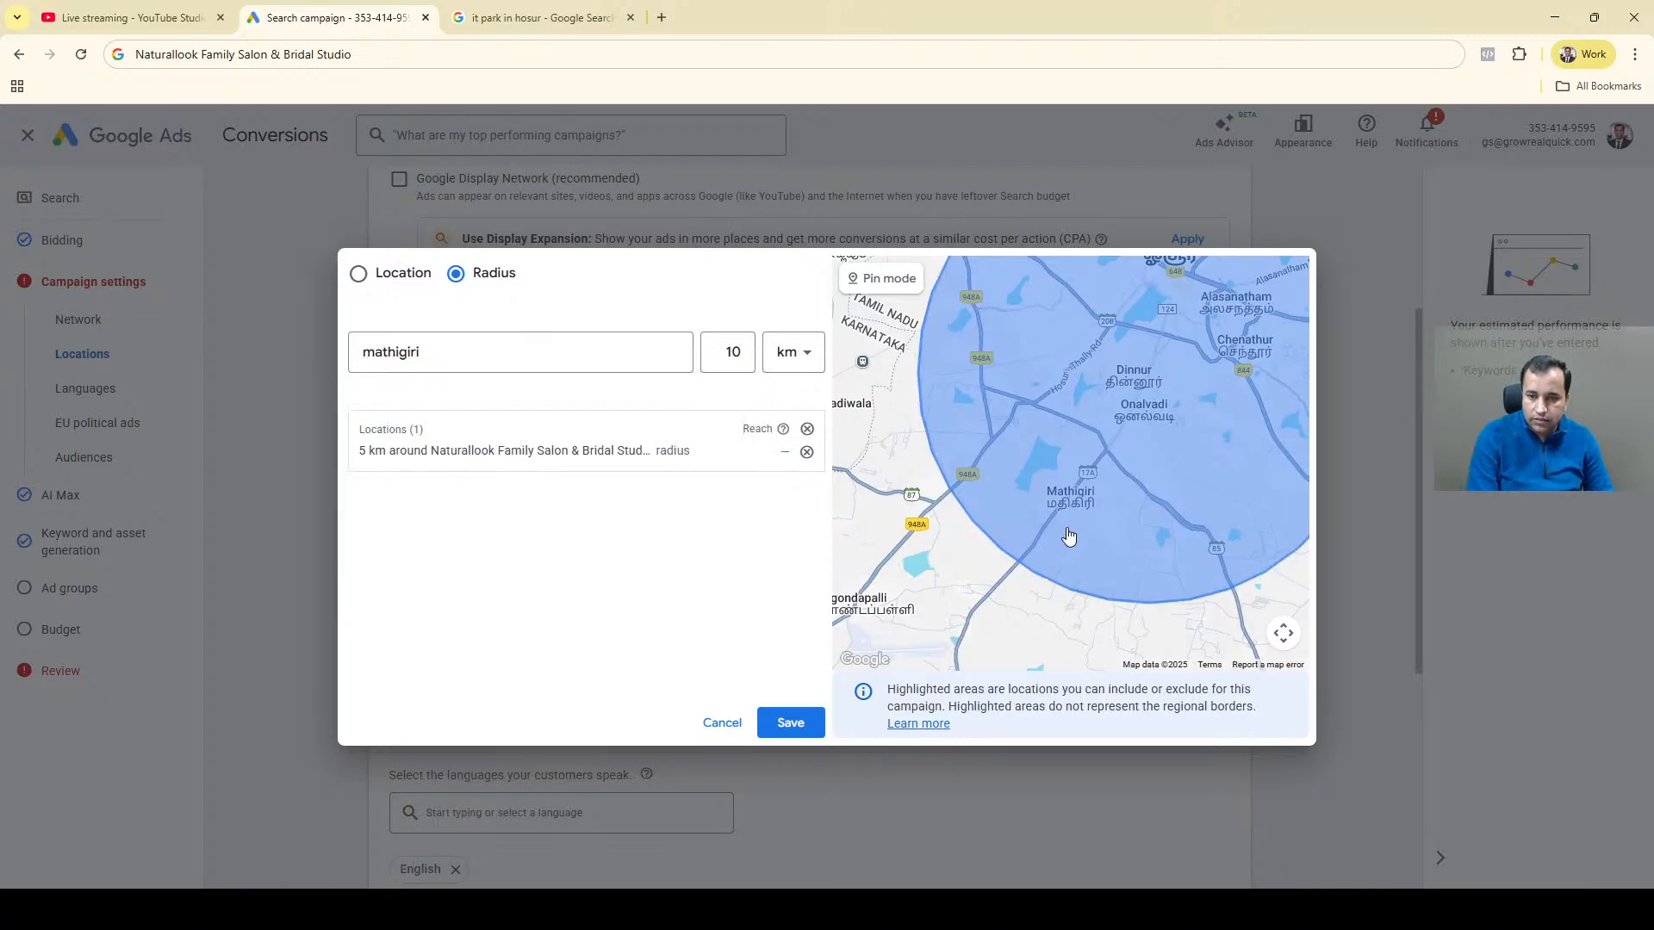
Change the location search to Location mode and look up "mathigir" as a place to target.
left_click_drag(1136, 480, 969, 454)
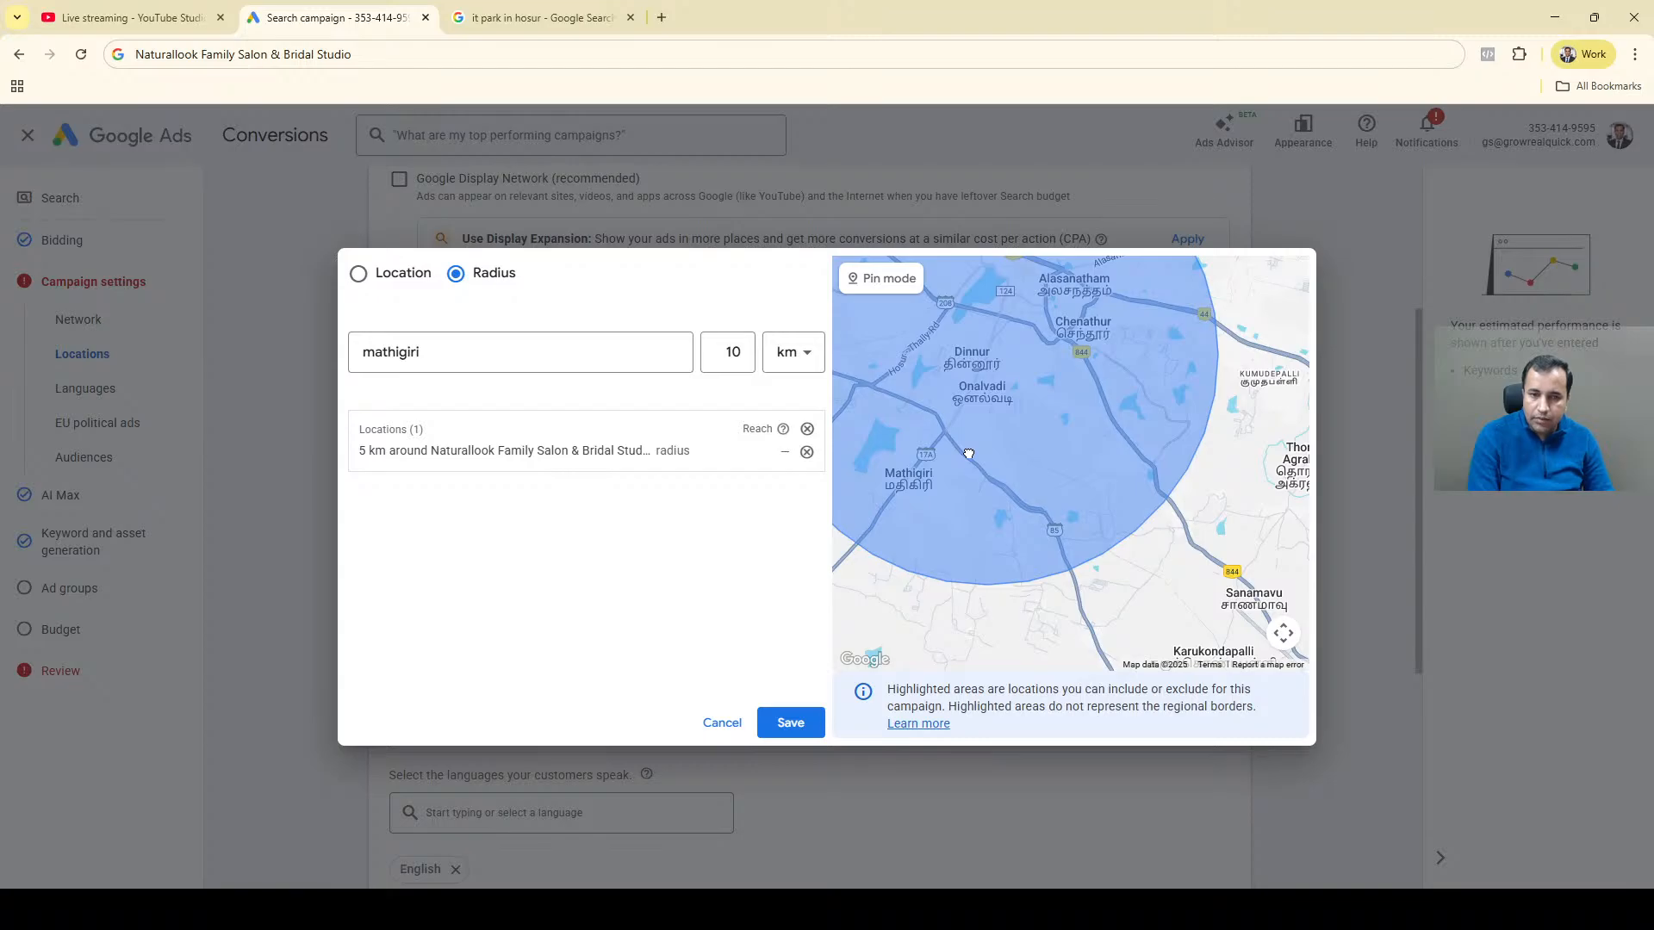
scroll(1051, 461, "down", 3)
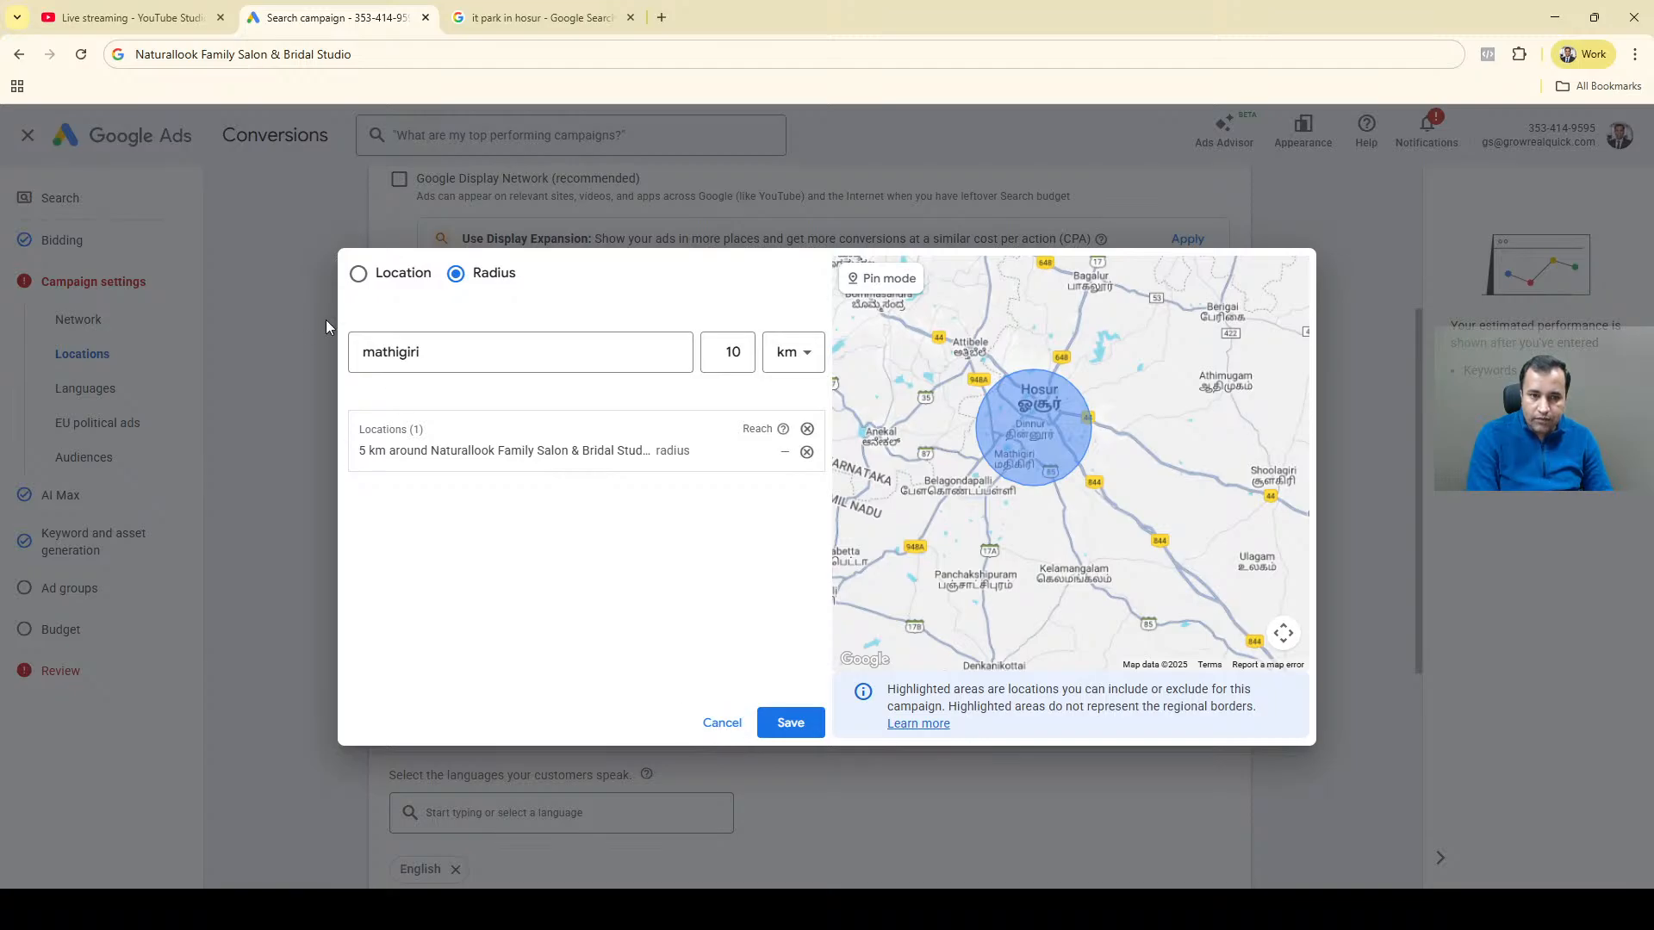
left_click(358, 276)
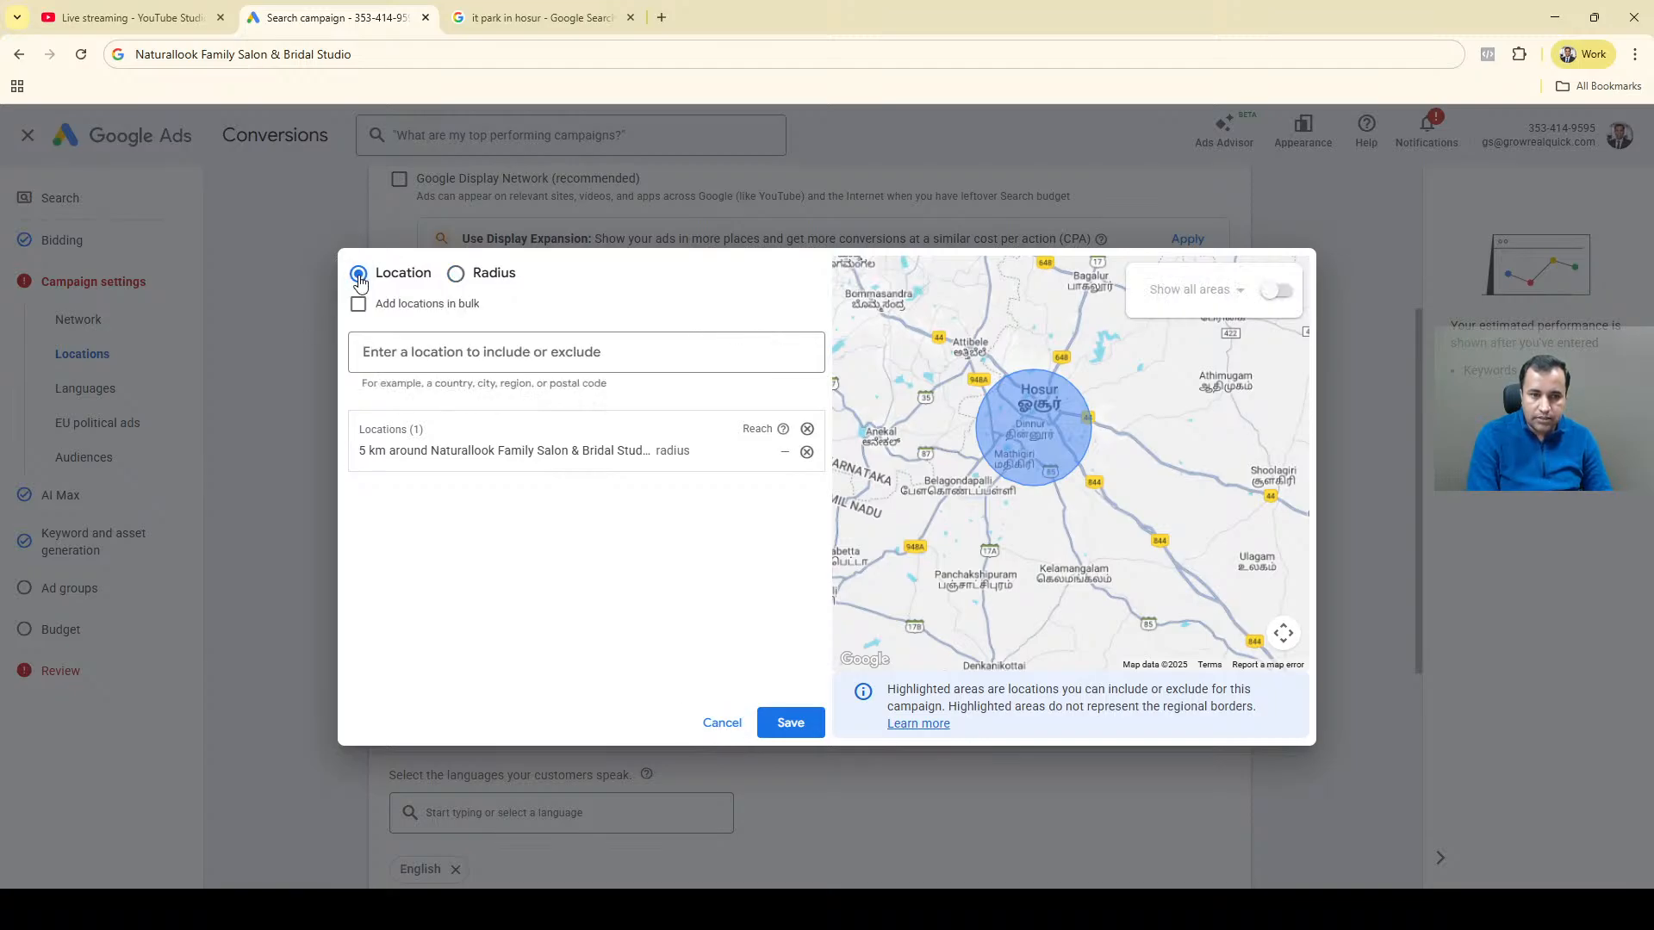
left_click(419, 358)
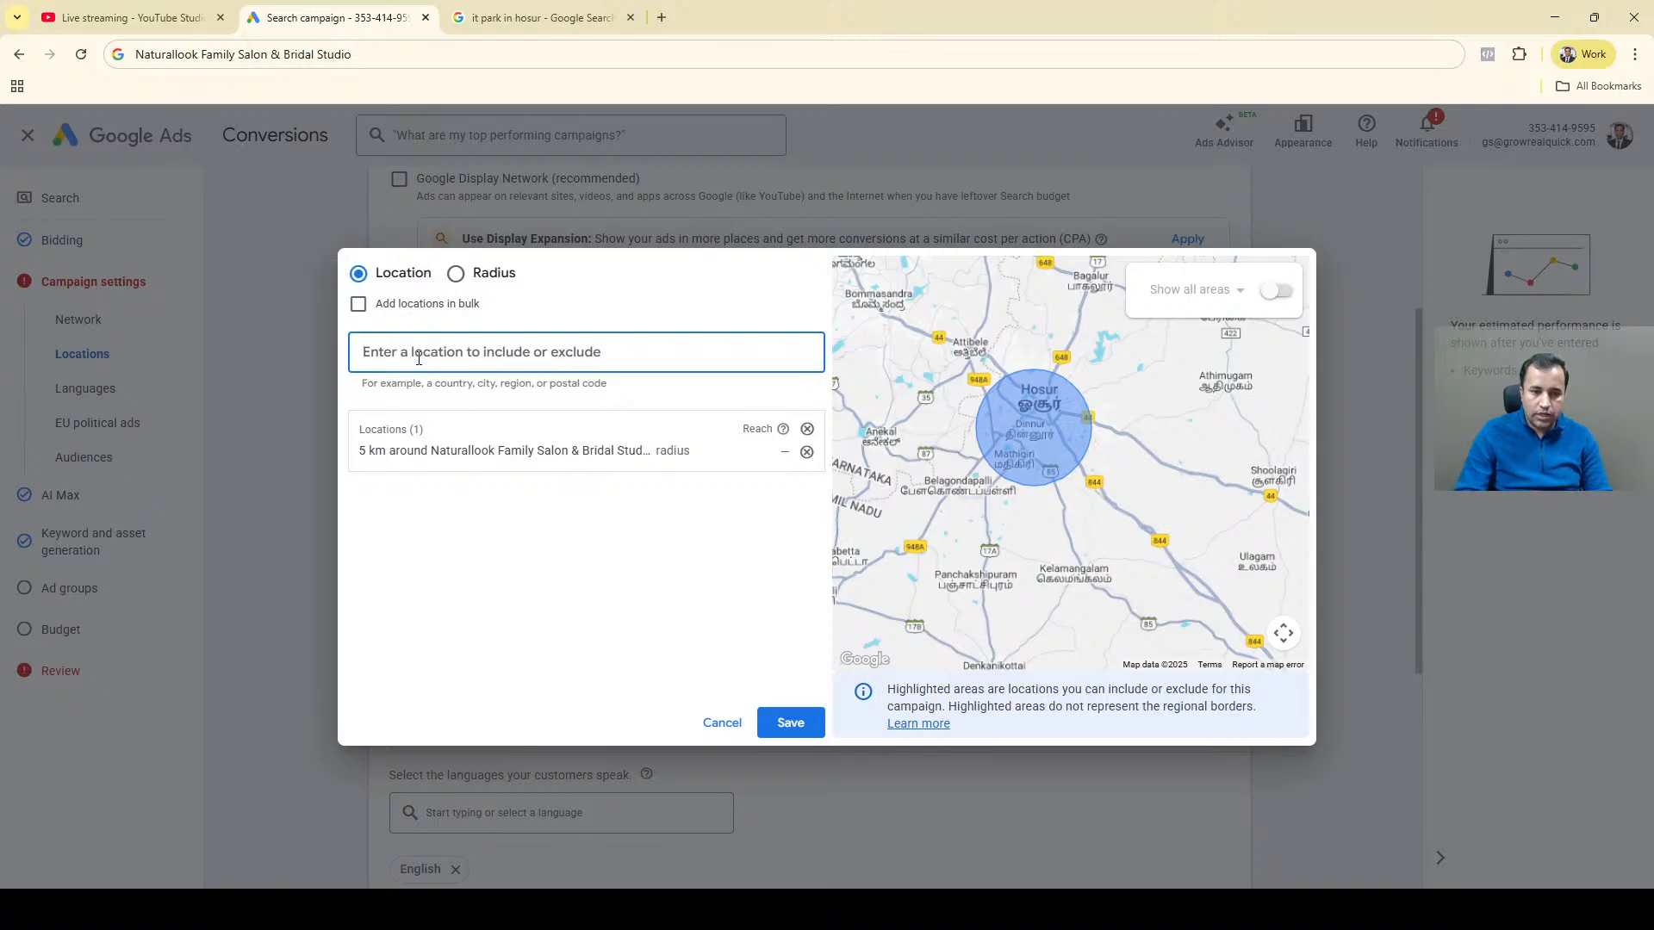
type("mathigir")
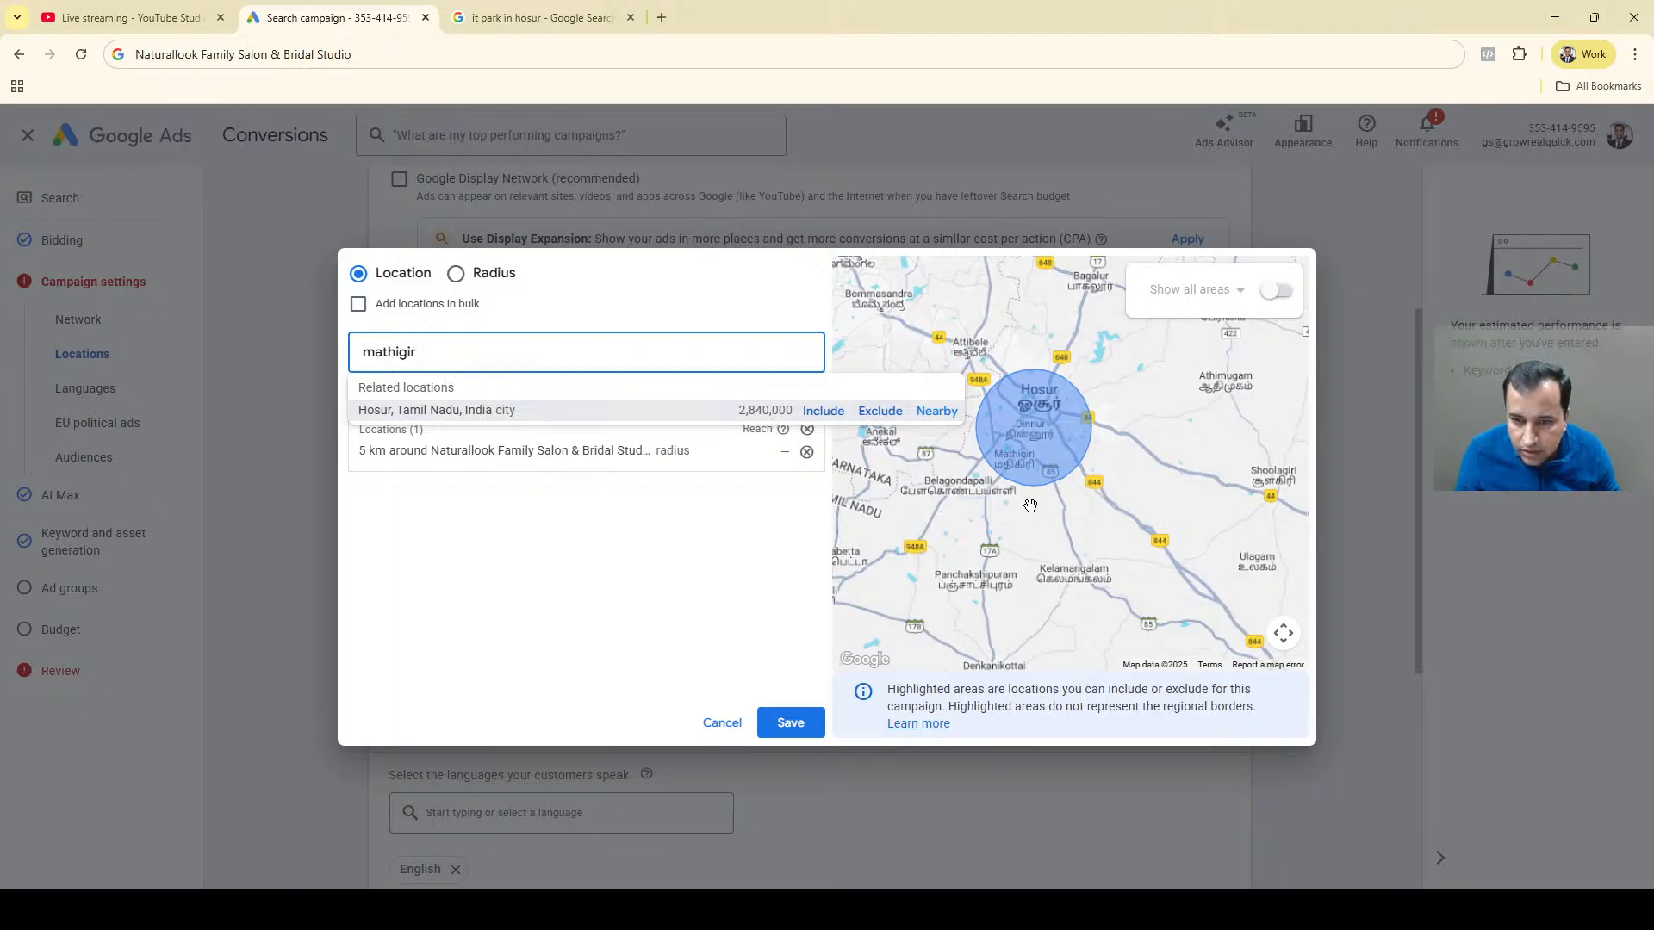
Examine the localities around the salon target on the map, look up "thorapall" as a place to target, and clear the search.
scroll(1030, 505, "up", 2)
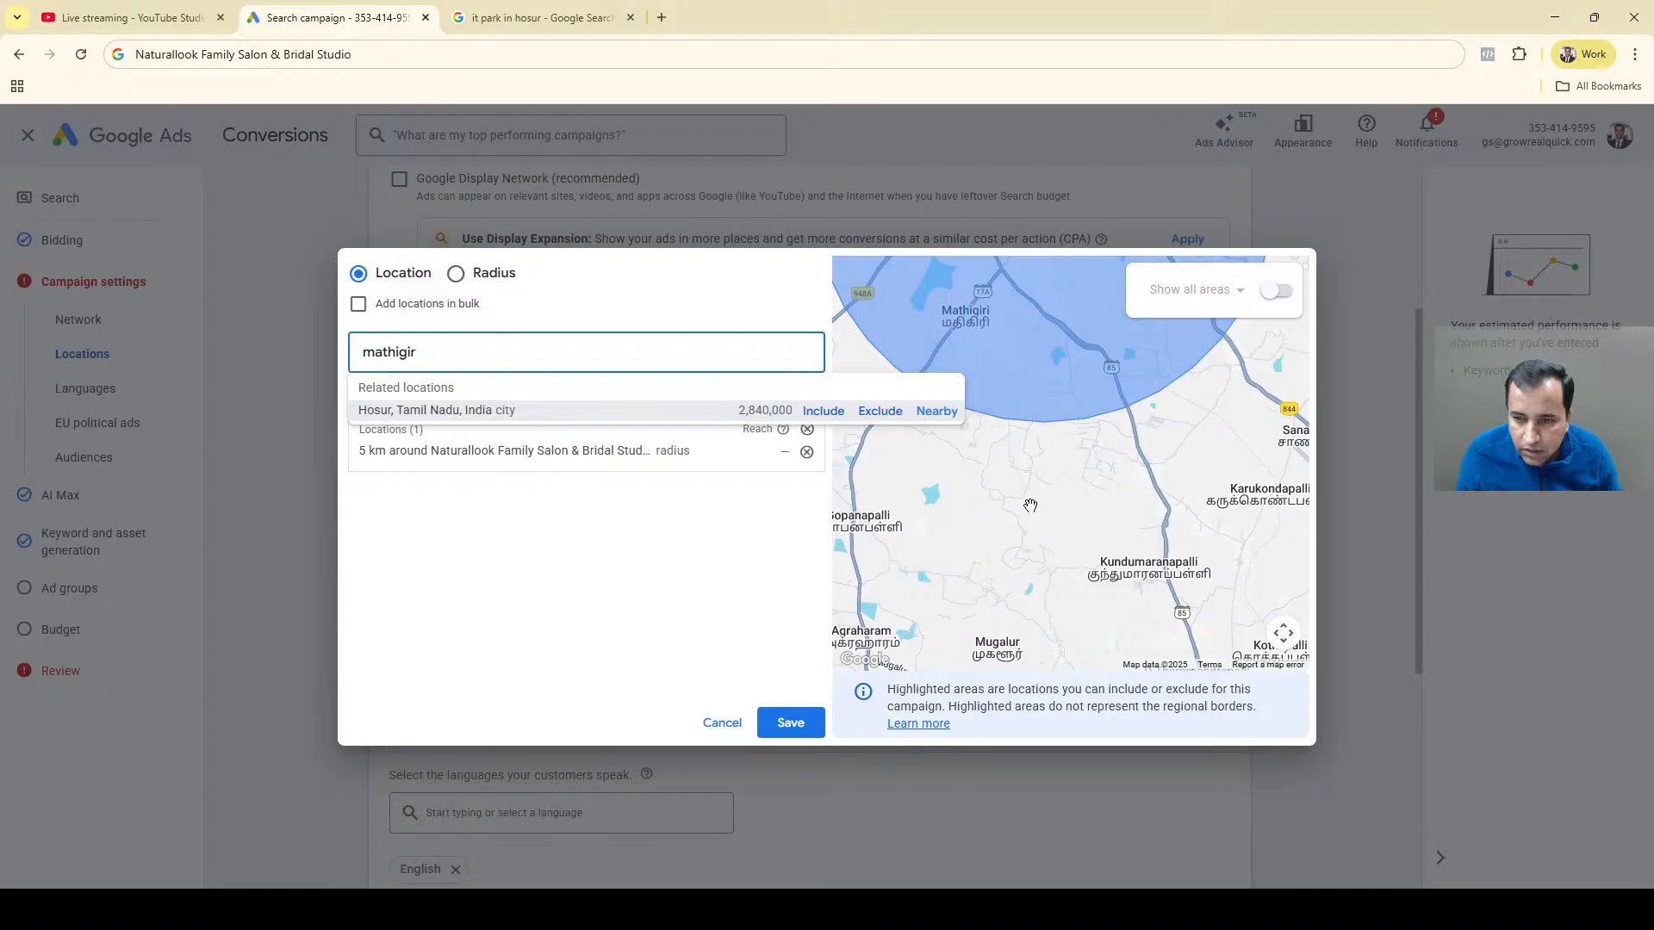
scroll(1030, 505, "down", 2)
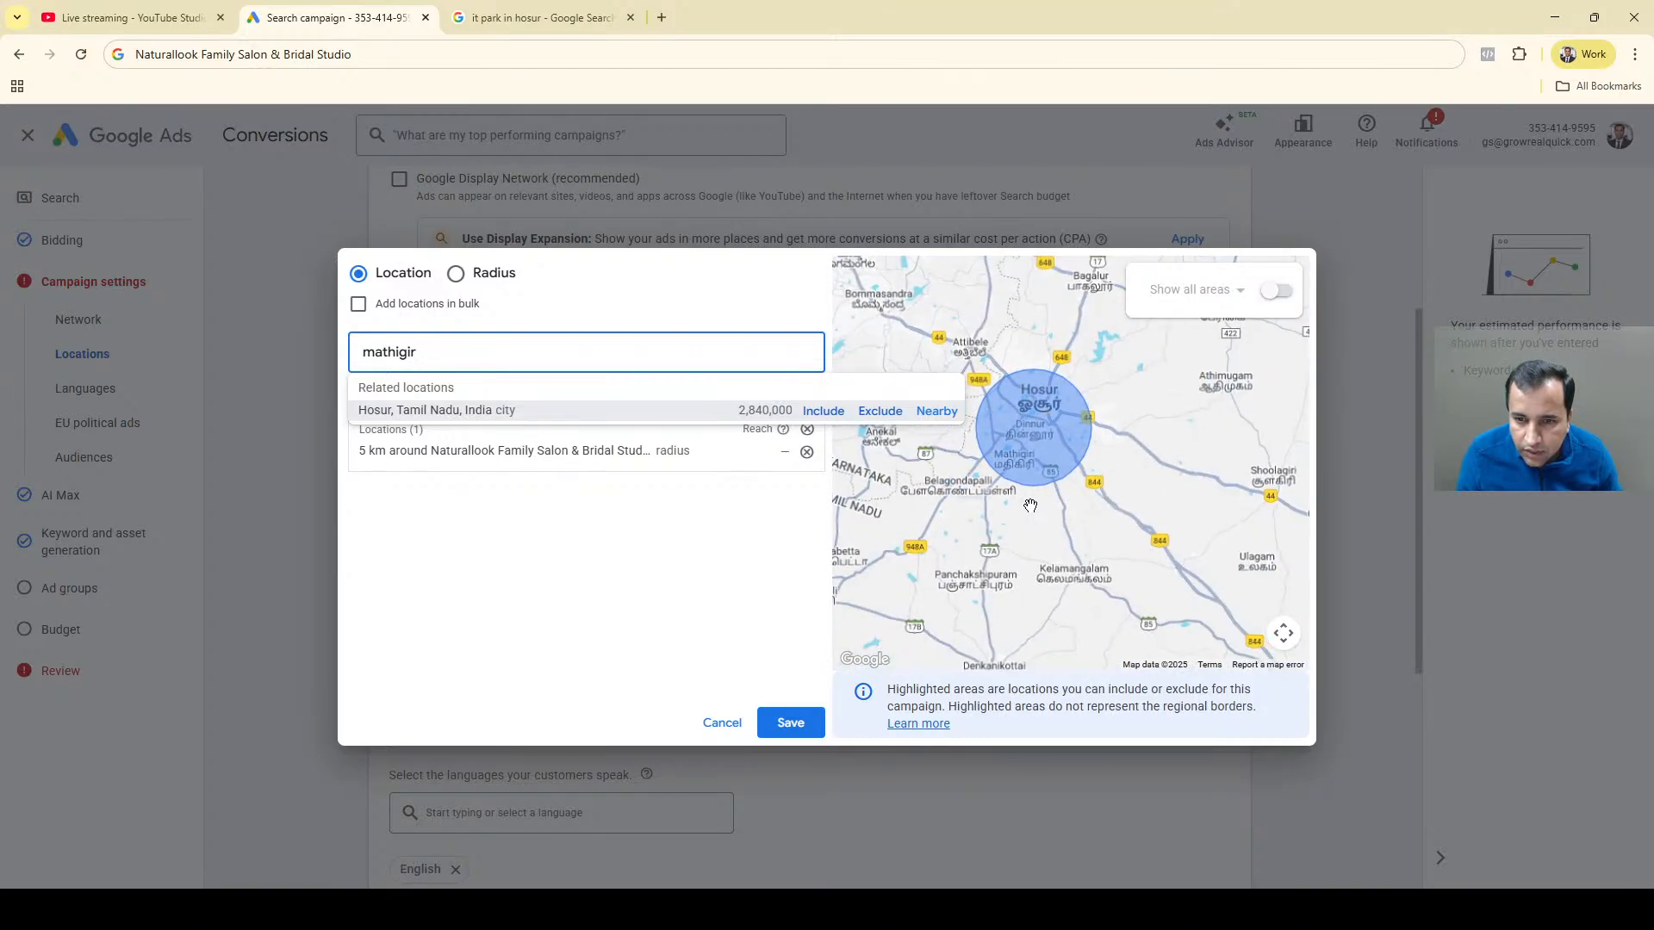
scroll(1030, 506, "up", 1)
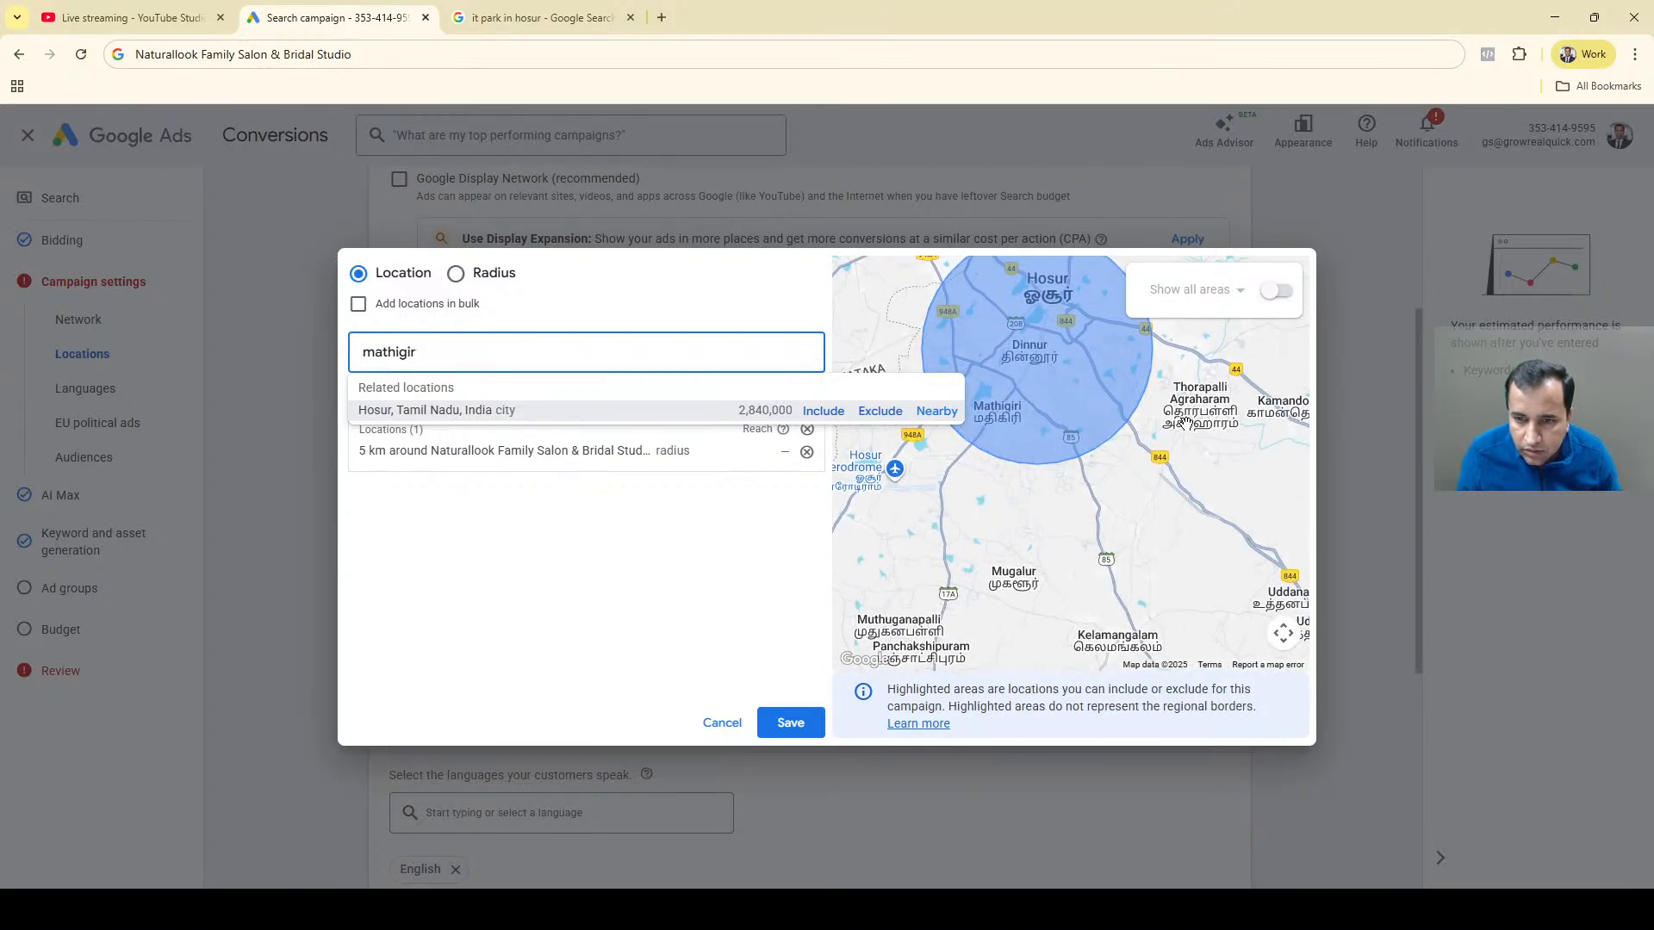
double_click(470, 344)
type("thora")
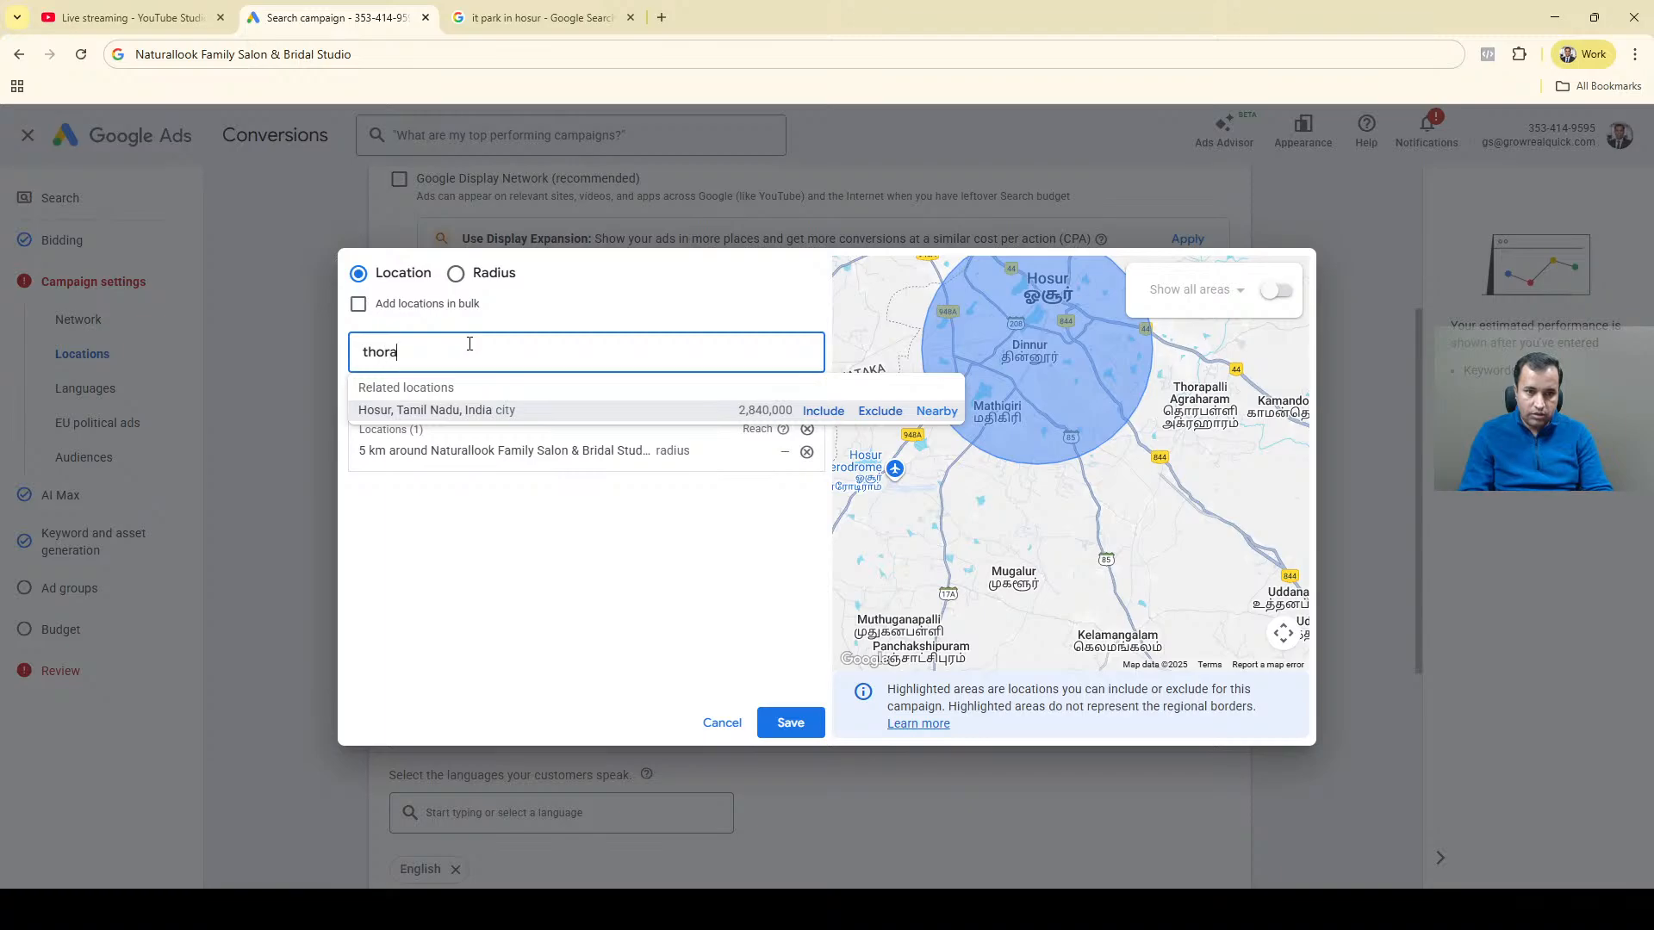
type("pa")
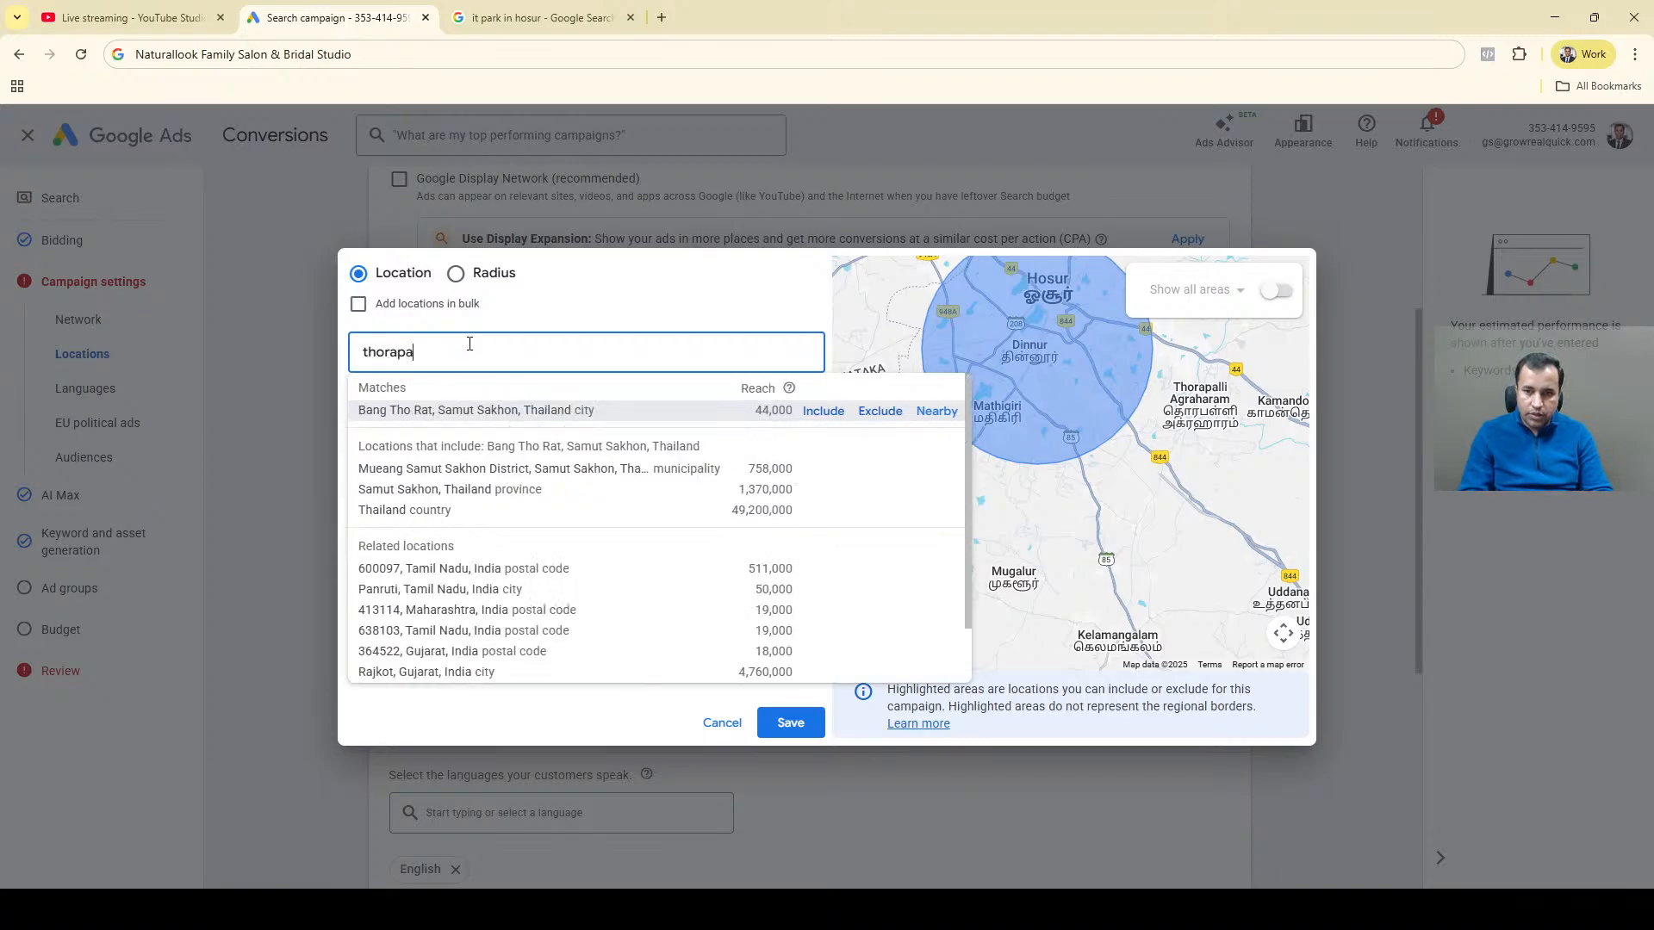
type("ll")
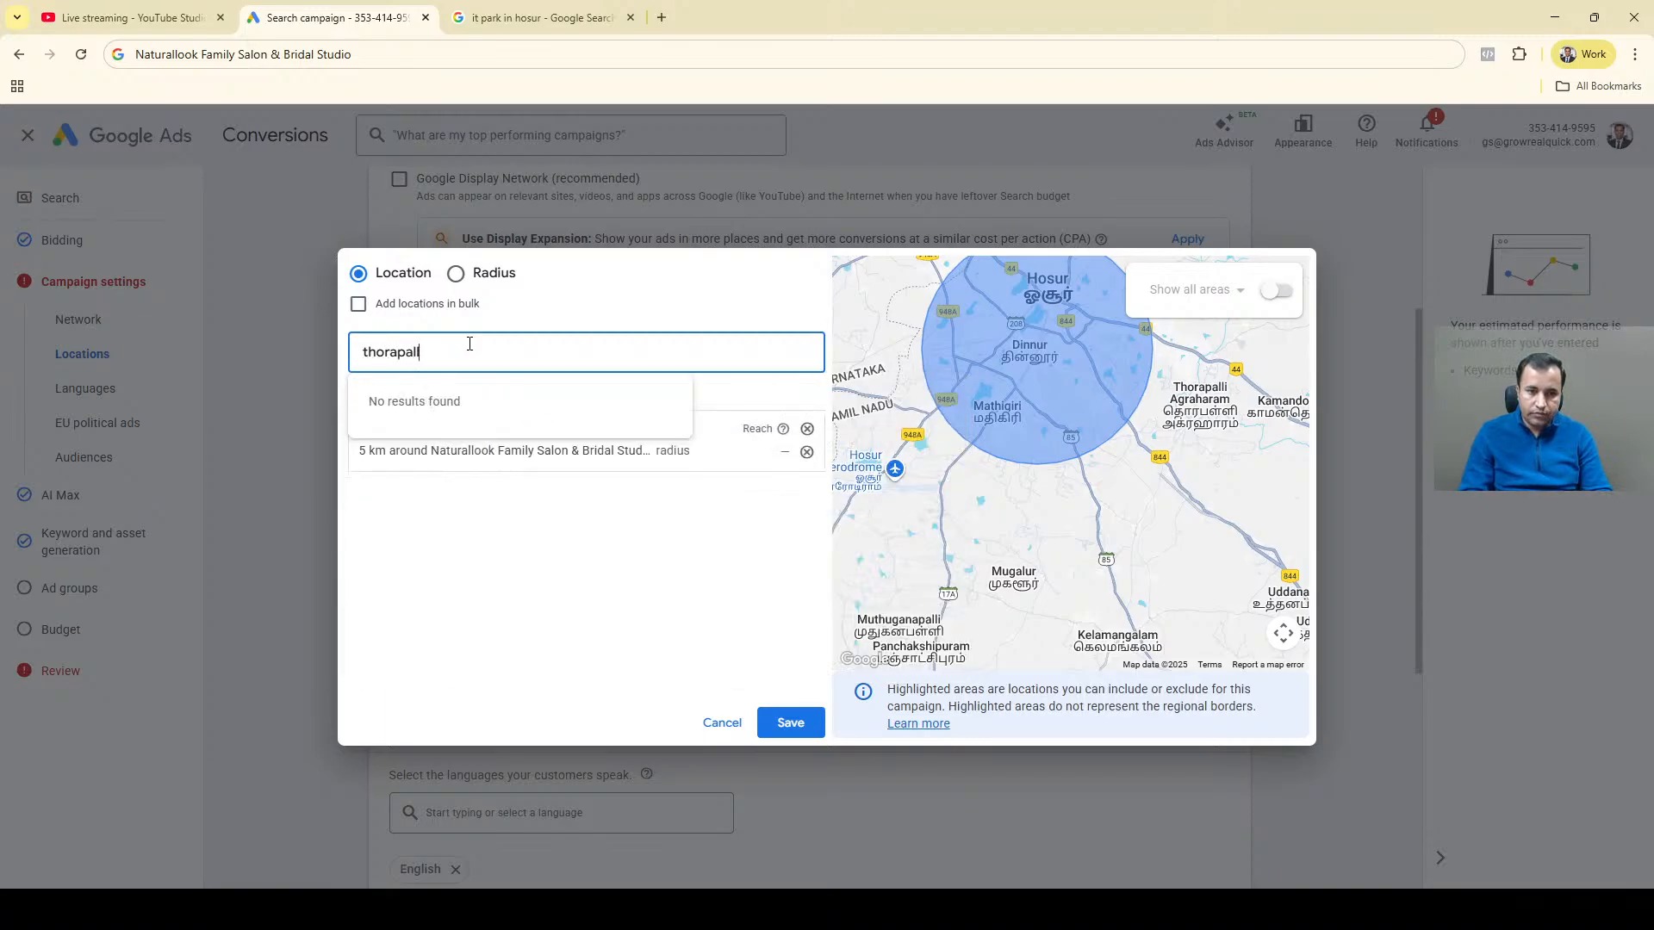
key("BackSpace")
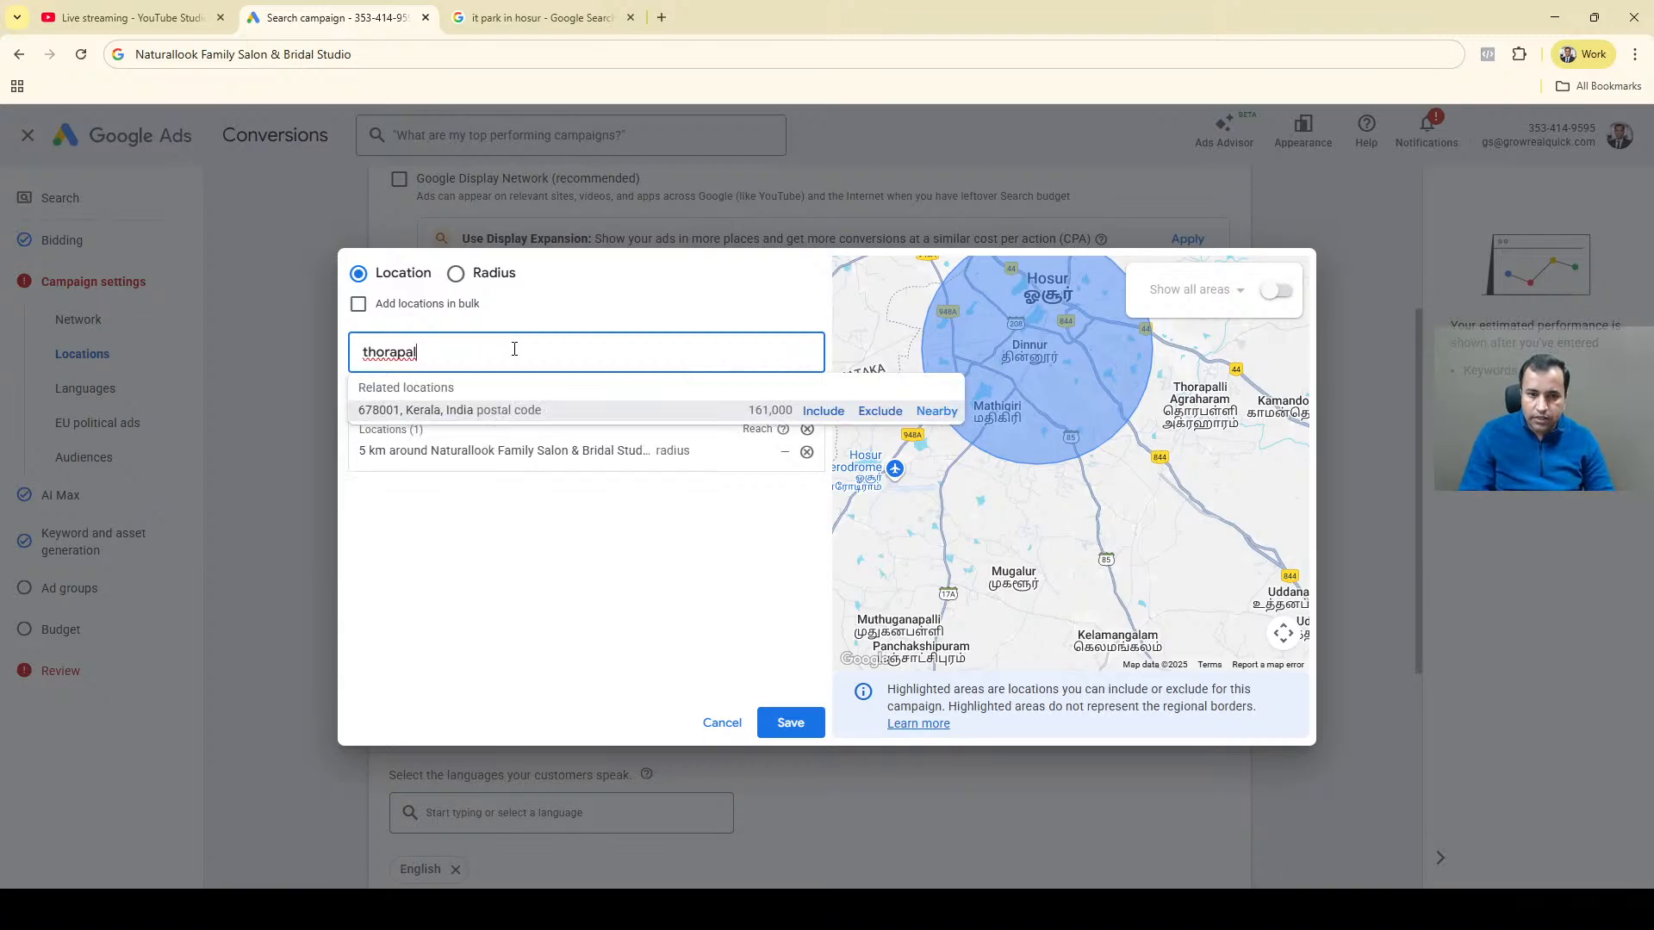
key("ctrl+a")
key("BackSpace")
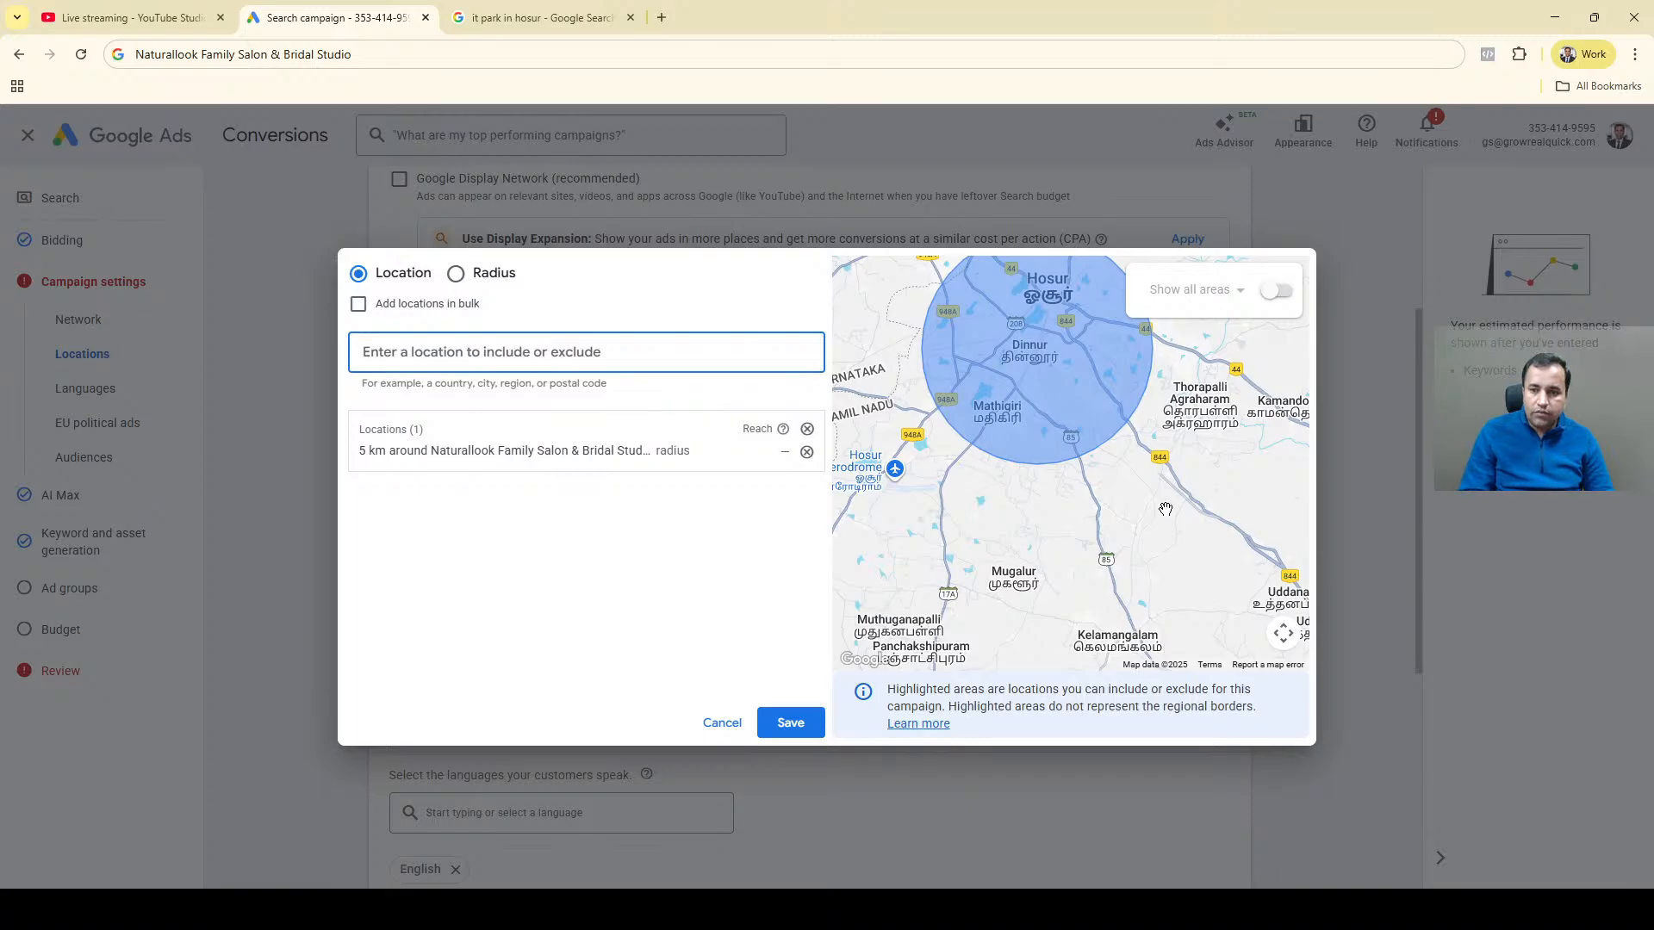
Look up "kamando", exclude Bangalore Division, Karnataka, India from the suggestions and check the excluded area on the map.
type("k")
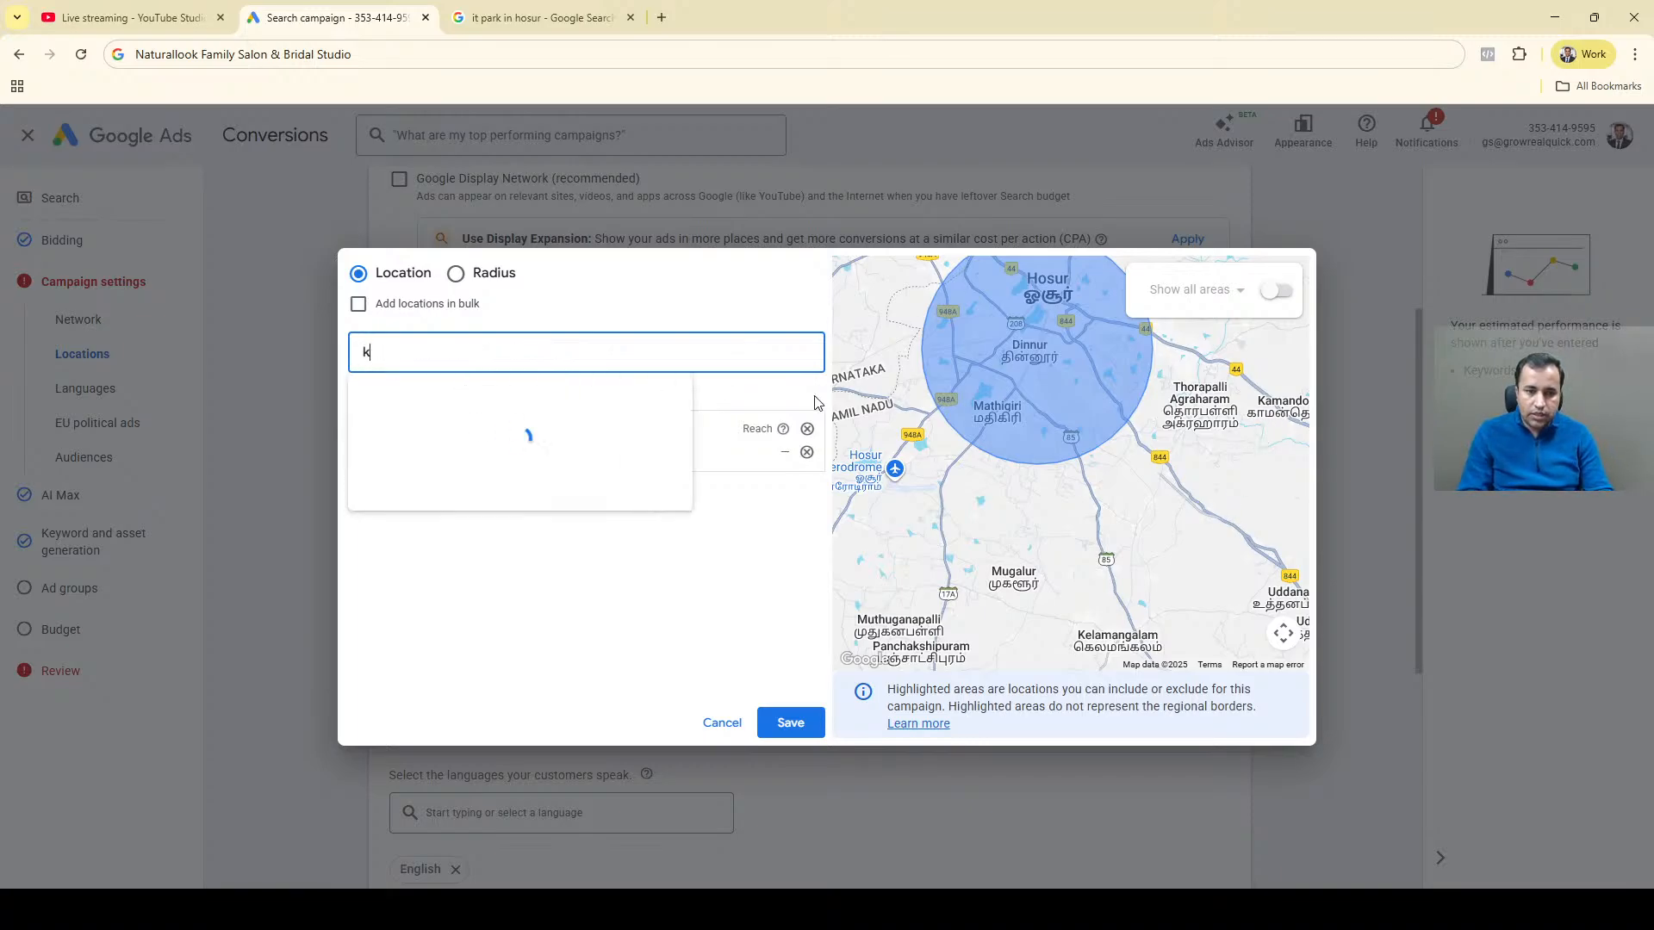
type("amando")
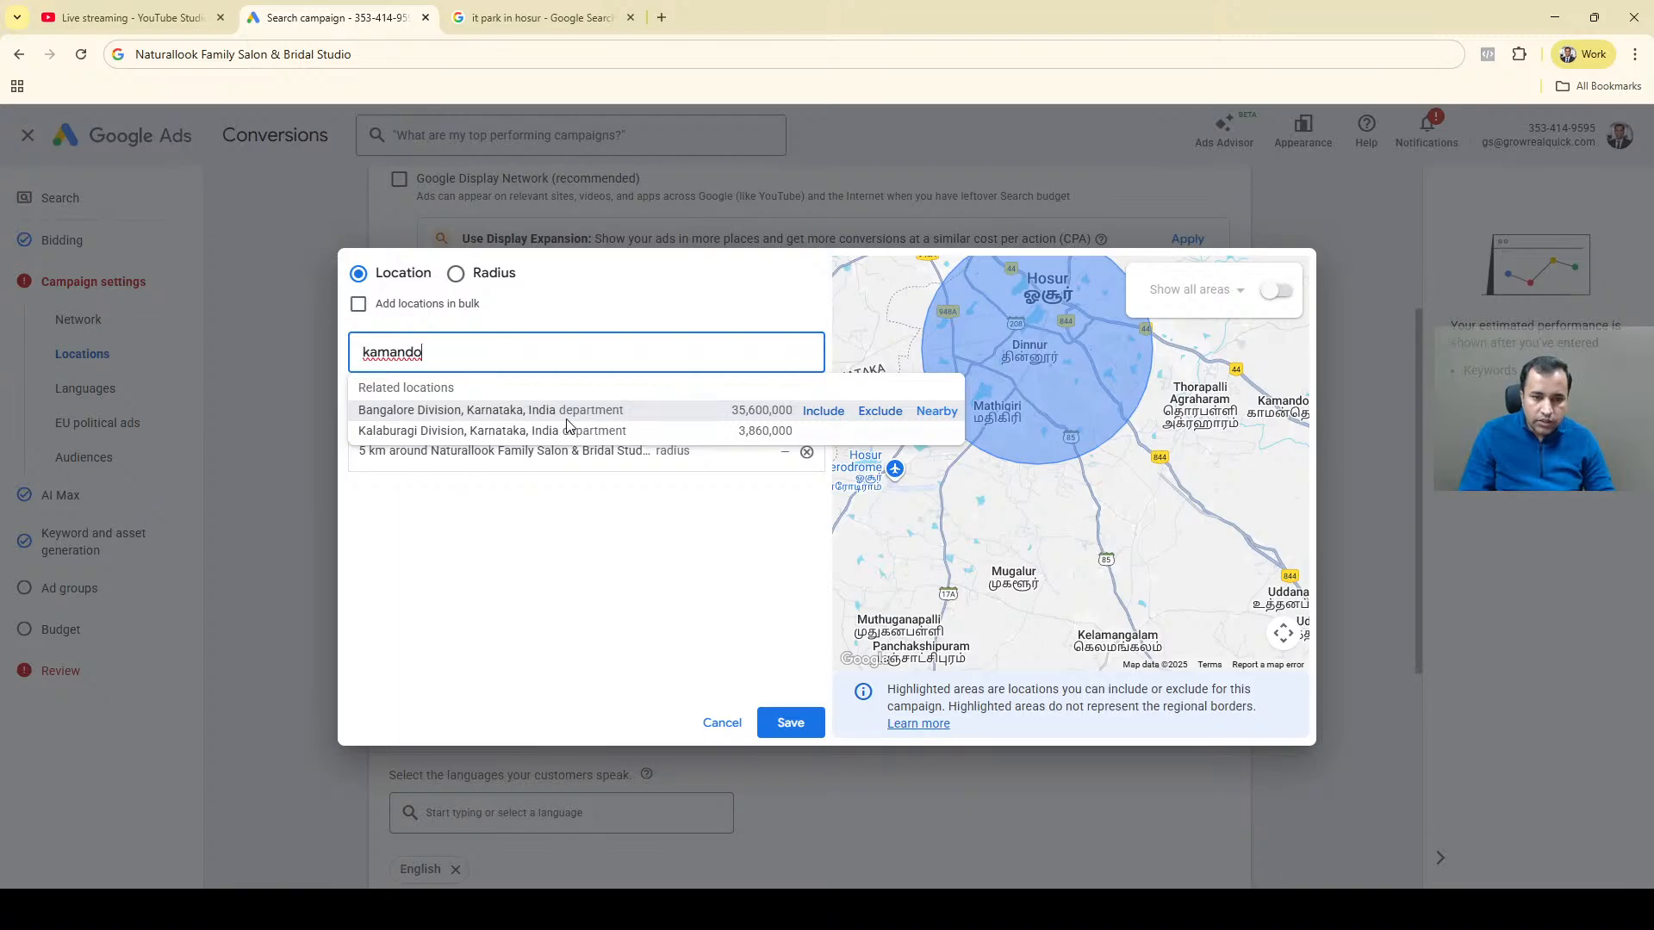
left_click(894, 422)
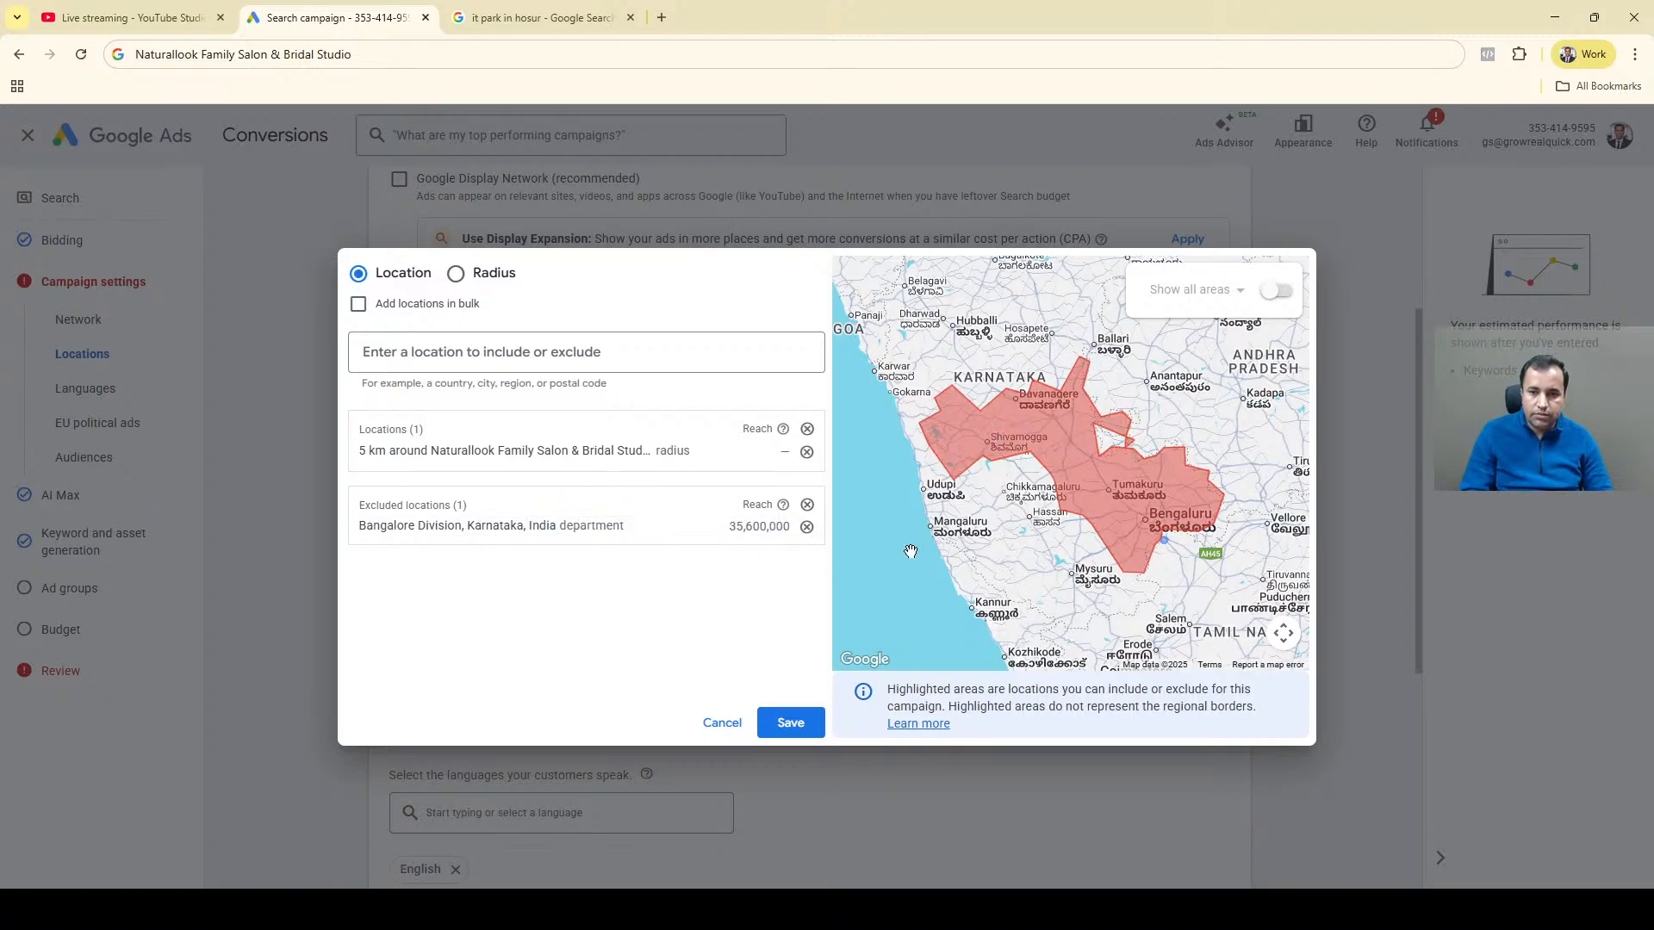
scroll(1060, 493, "down", 3)
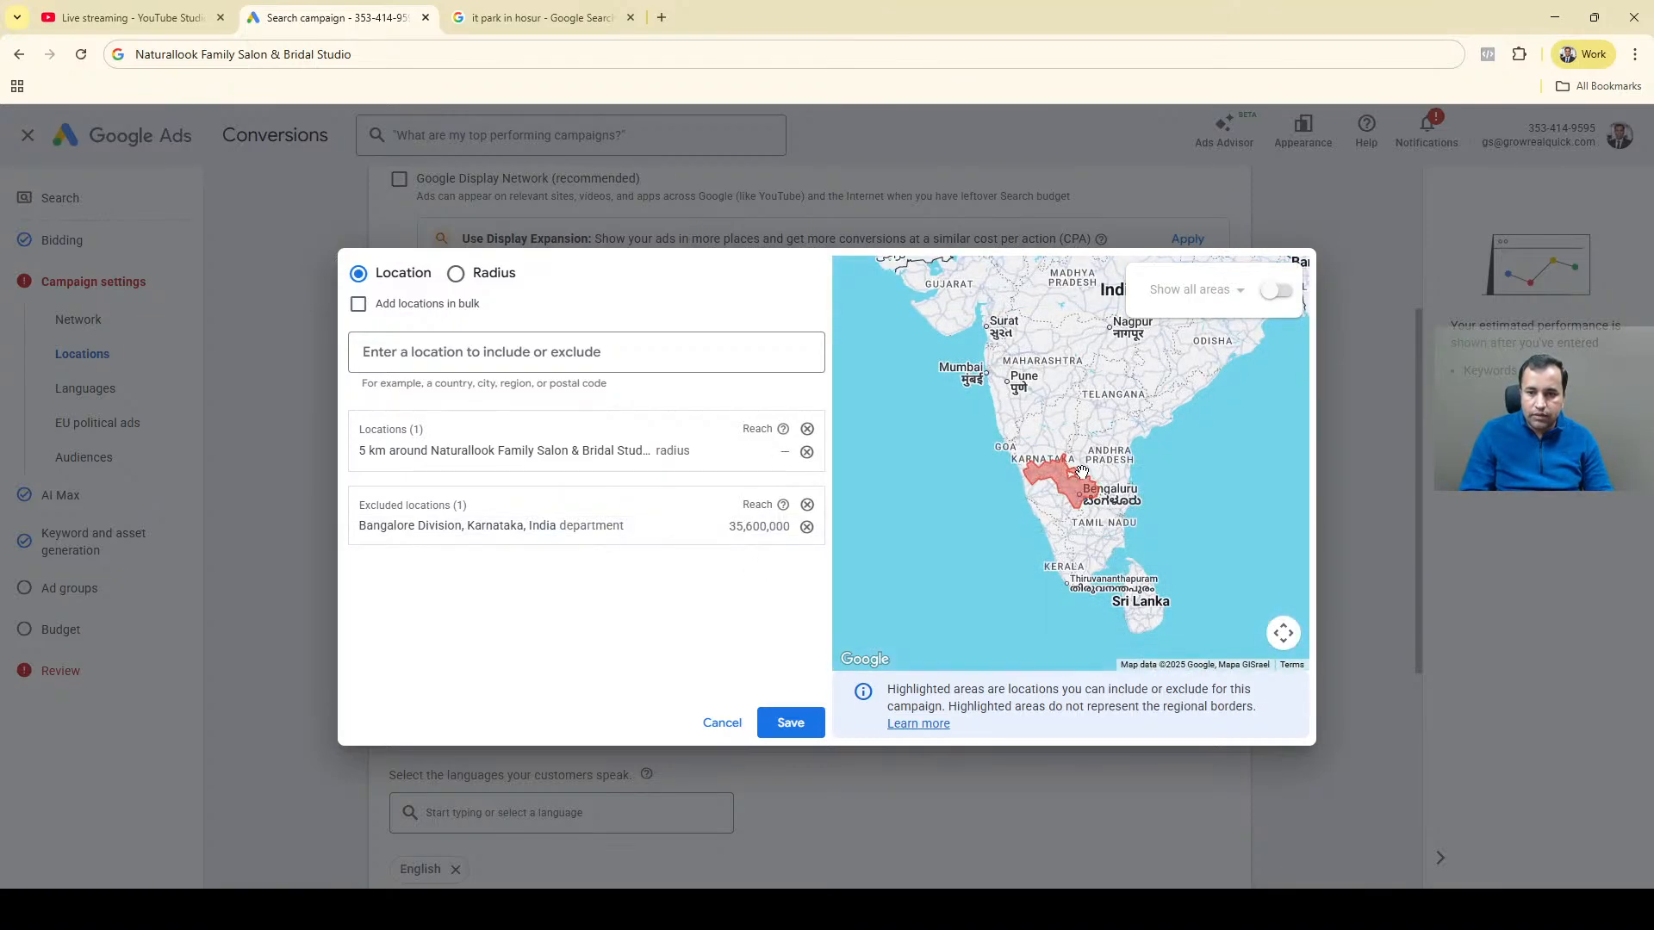
scroll(1072, 491, "up", 2)
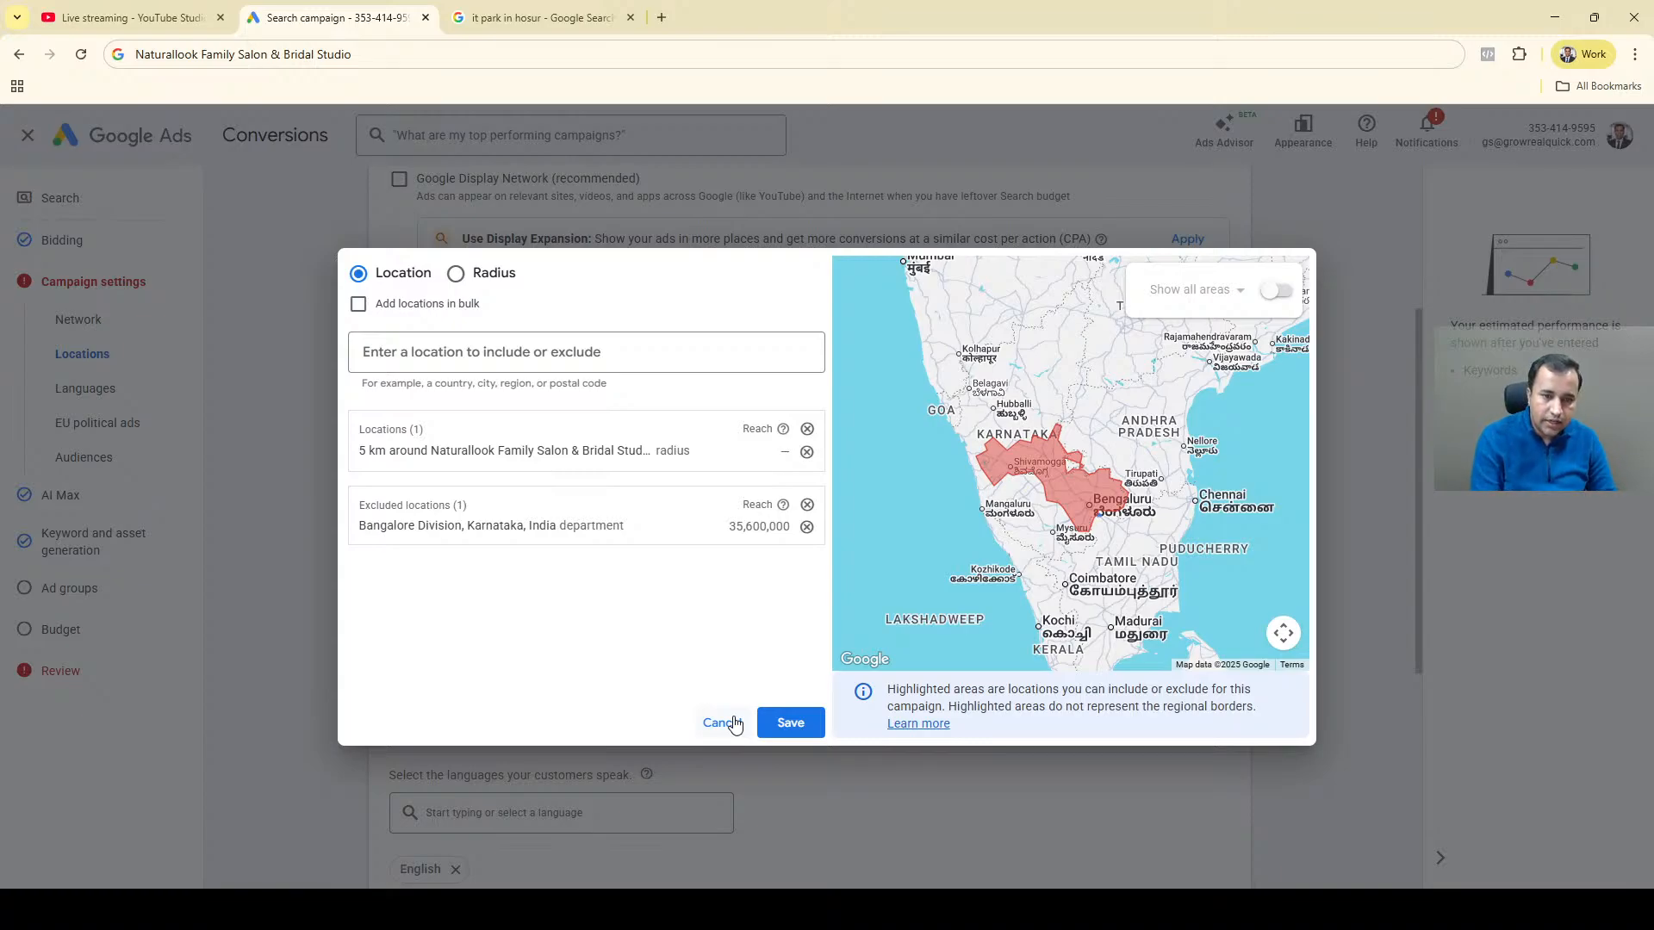
Turn on adding locations in bulk, then discard the advanced location search without saving.
left_click(408, 313)
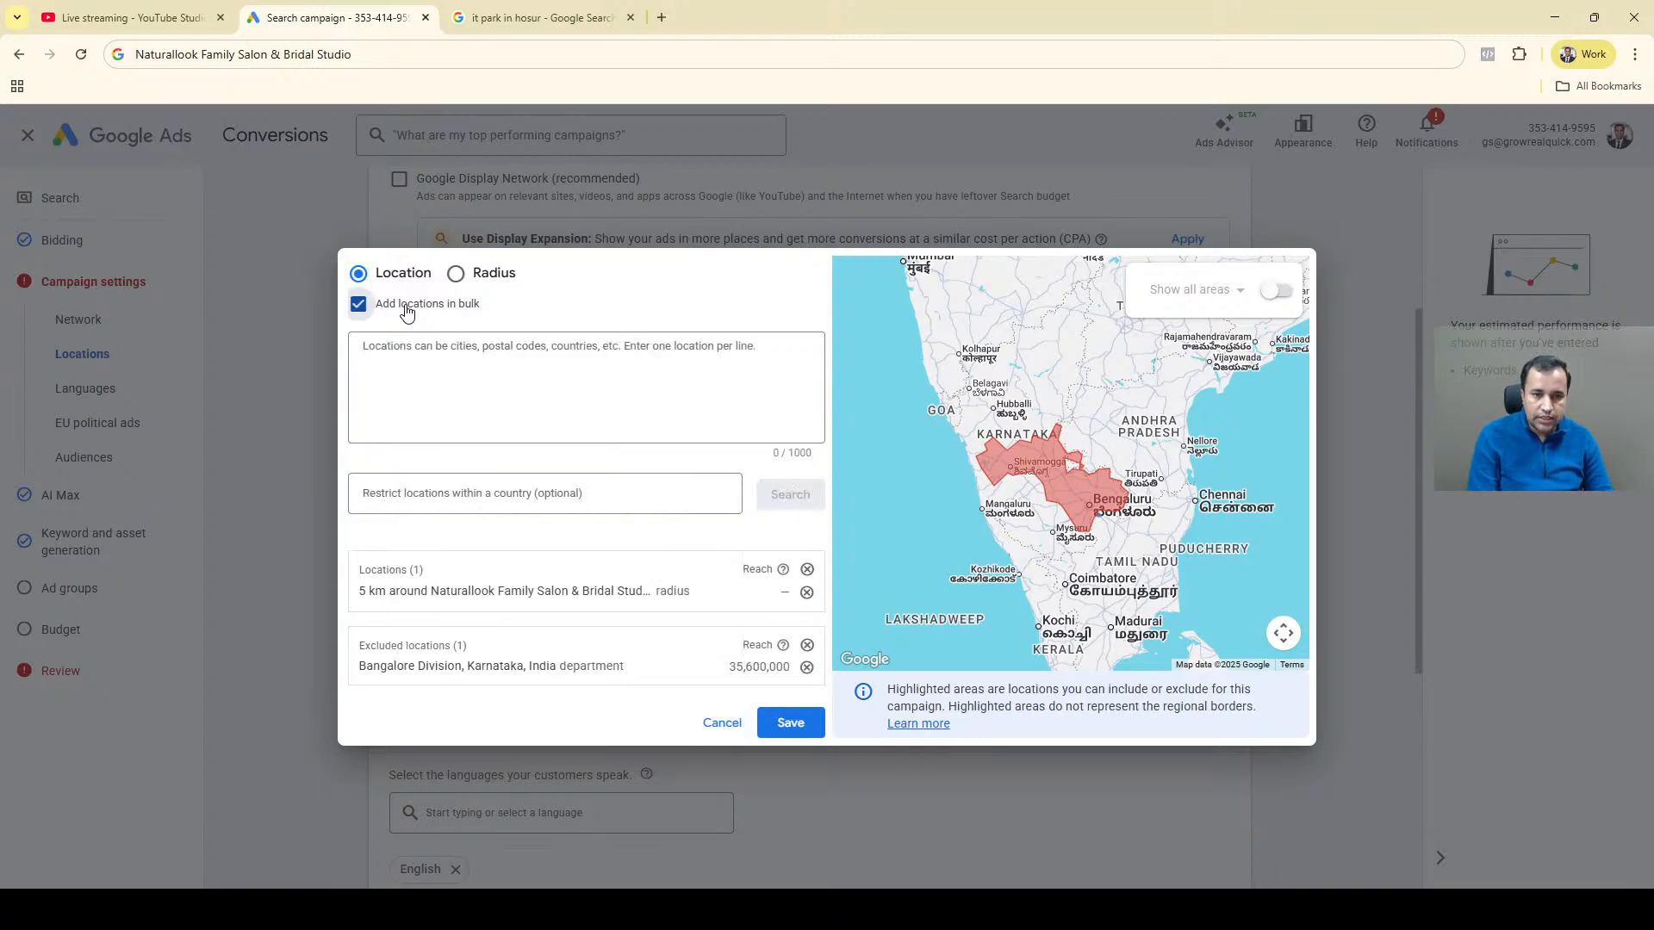
left_click(417, 365)
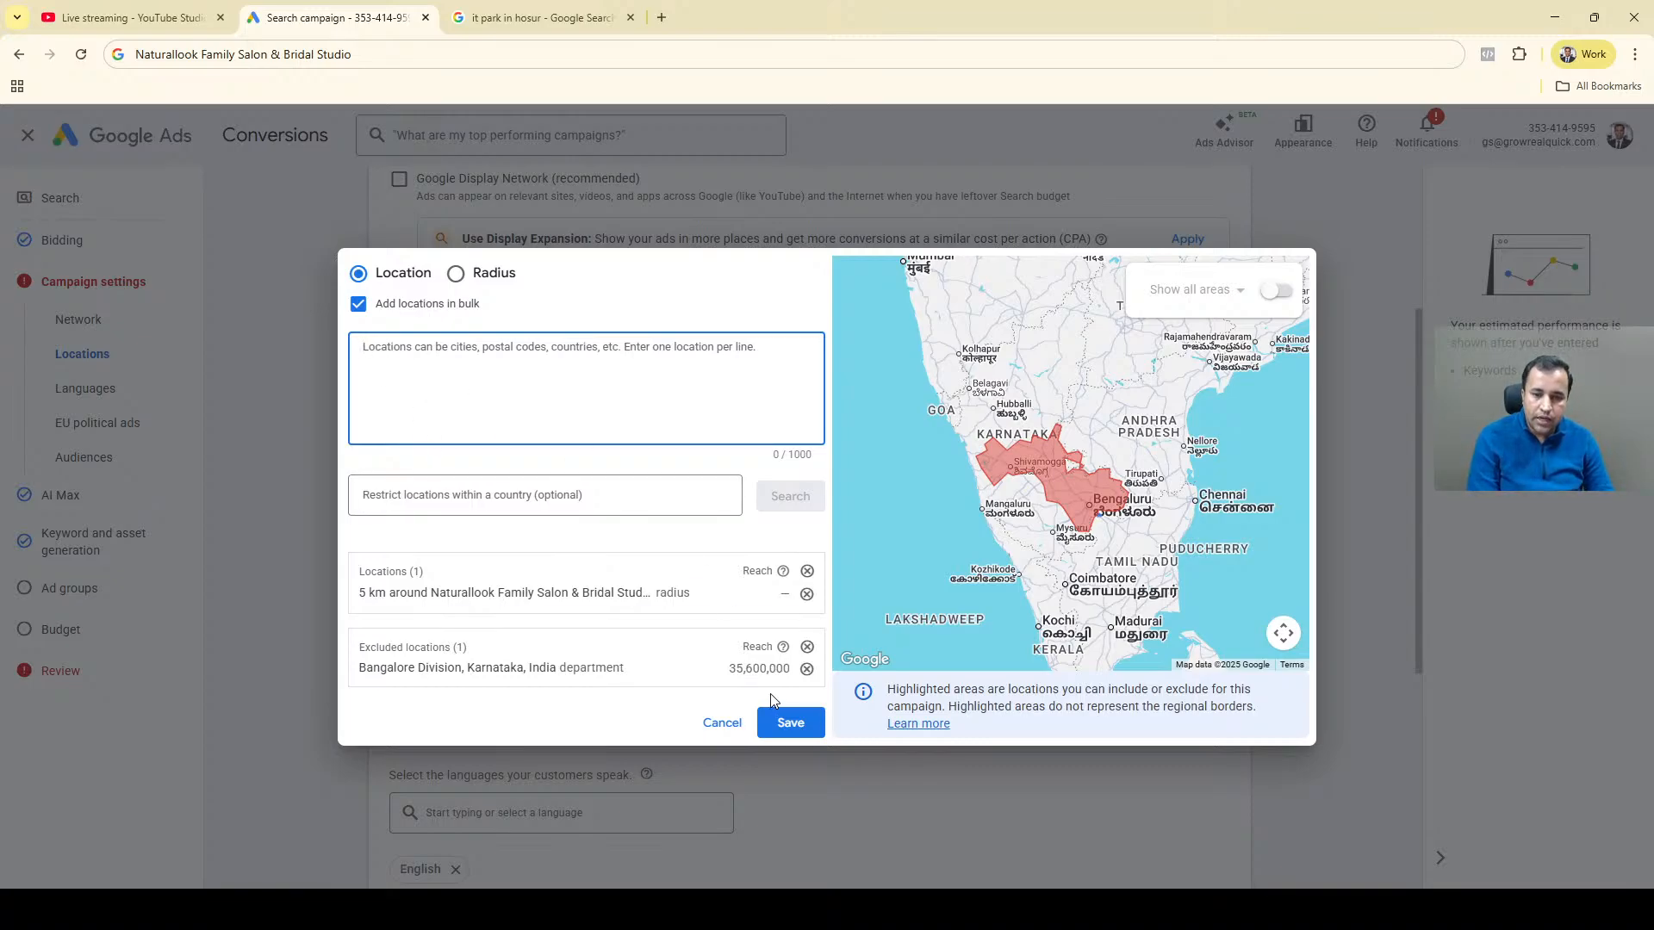
left_click(718, 722)
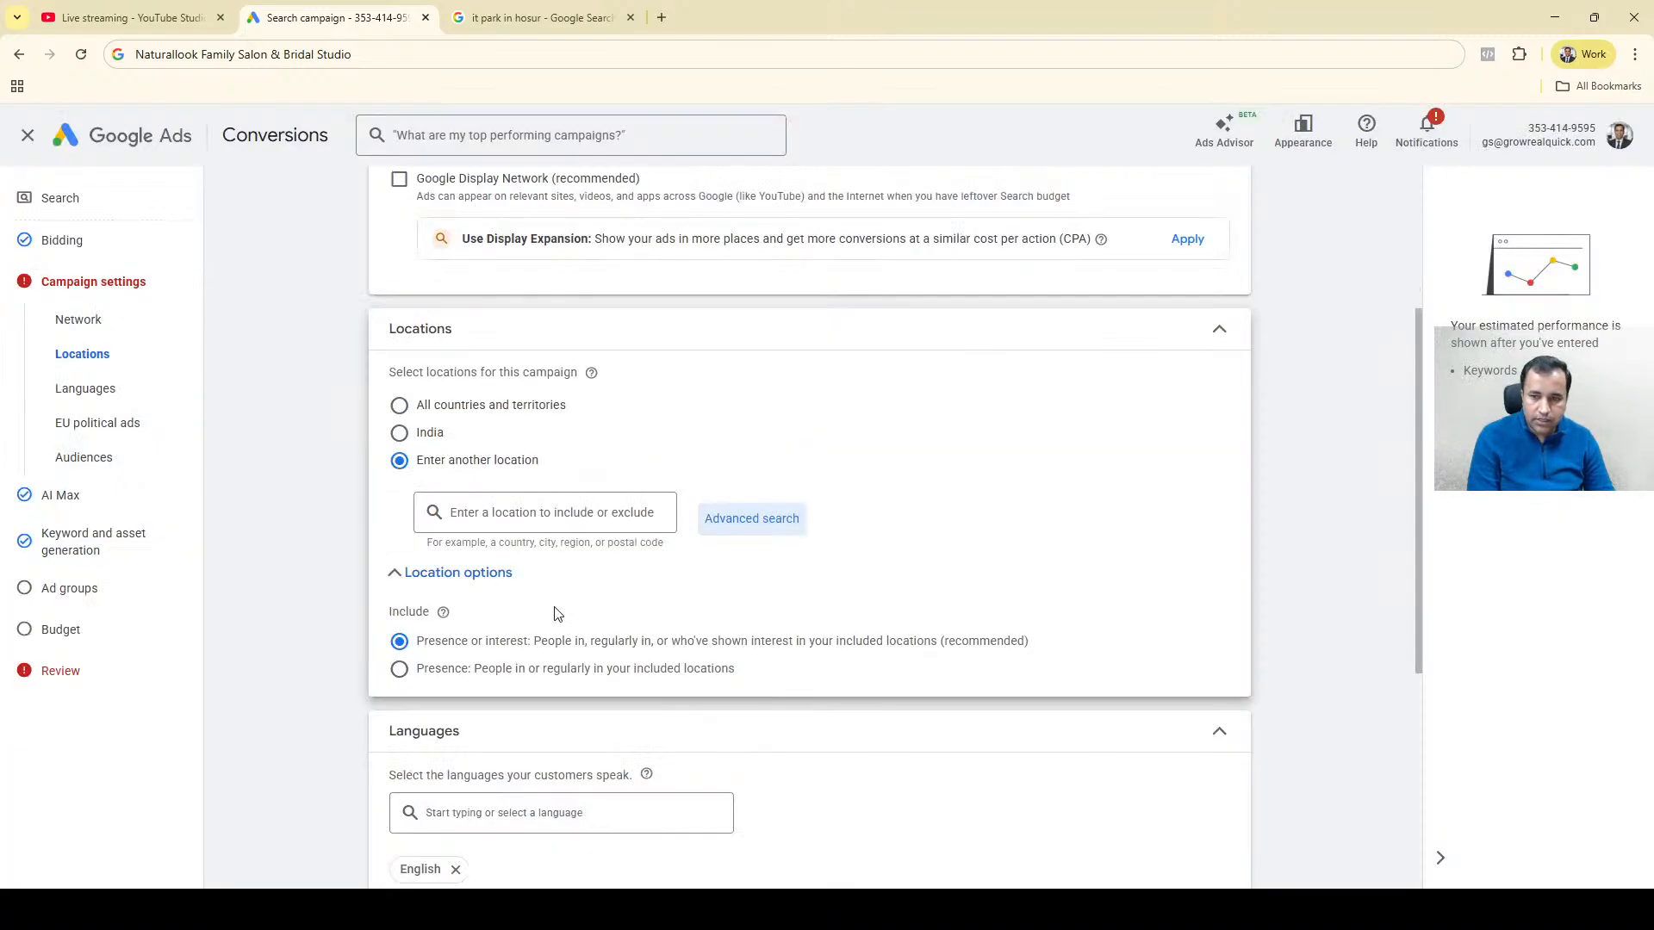
Declare that the campaign doesn't have EU political ads and collapse that section.
left_click_drag(1427, 398, 1388, 667)
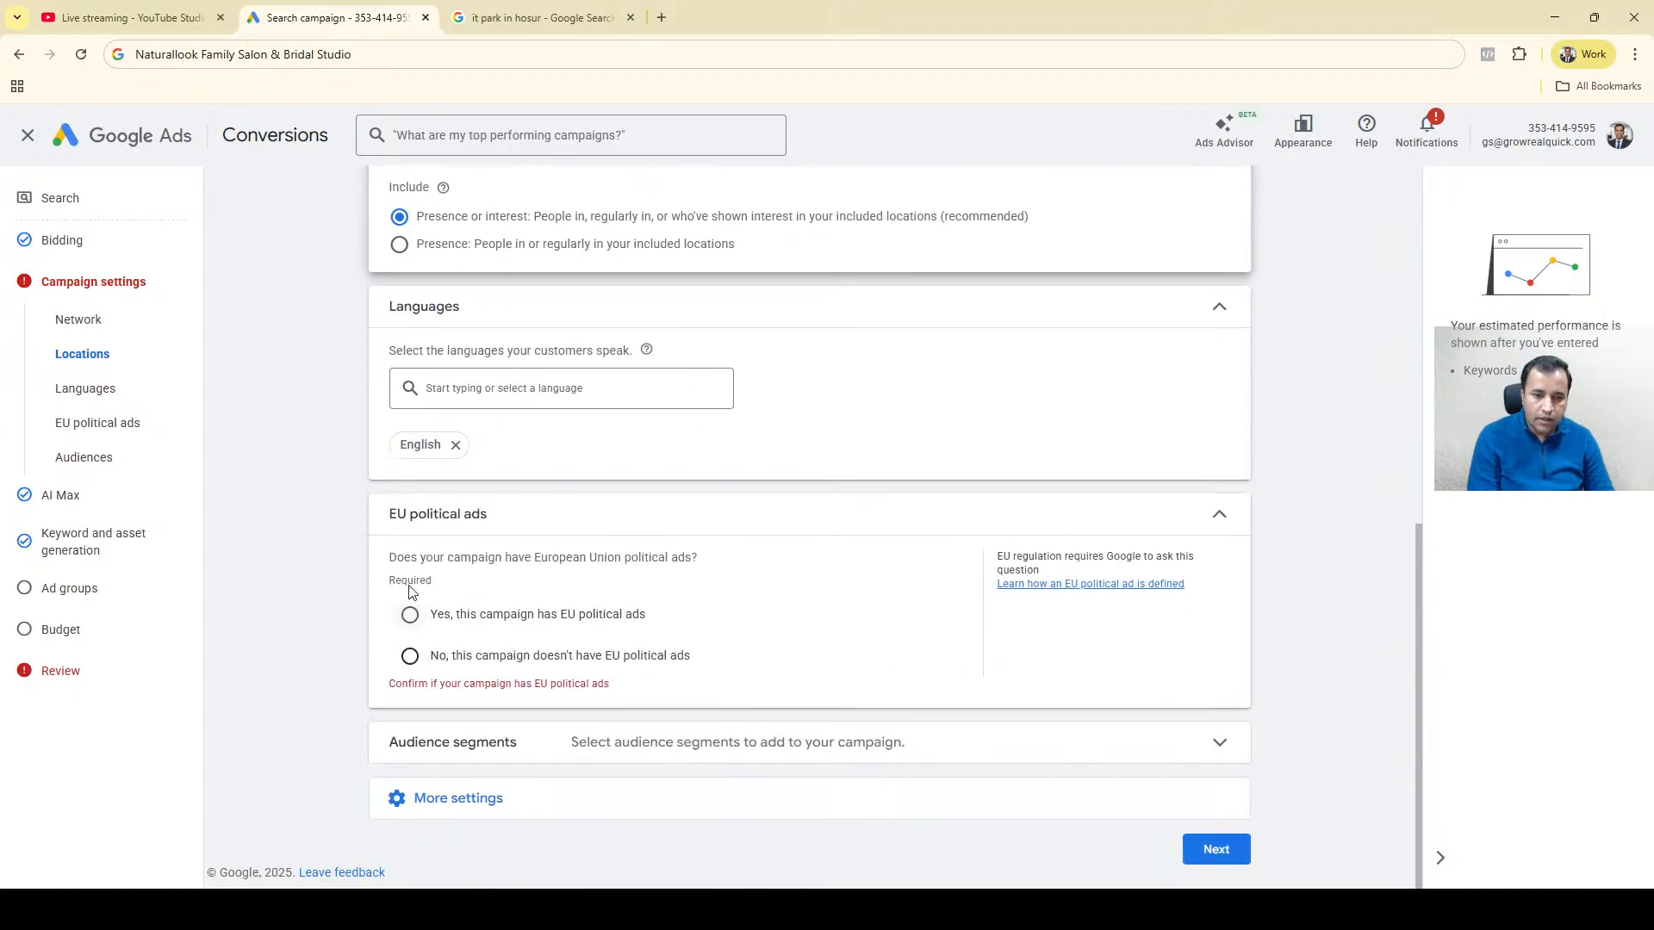
left_click(410, 660)
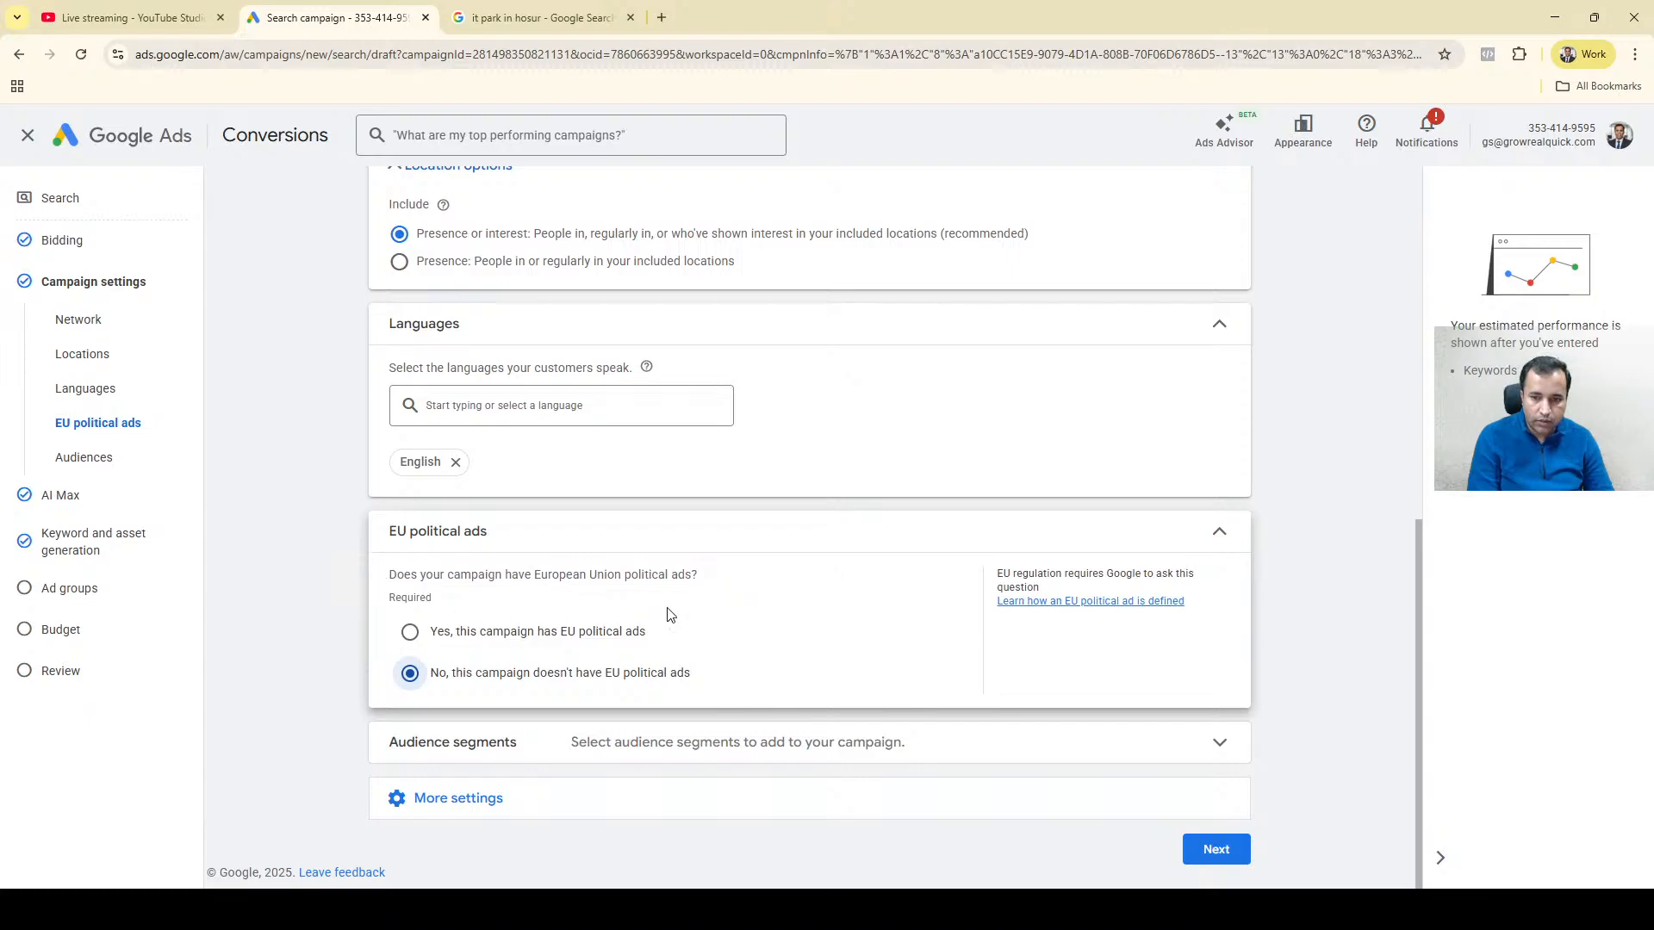
left_click(1217, 529)
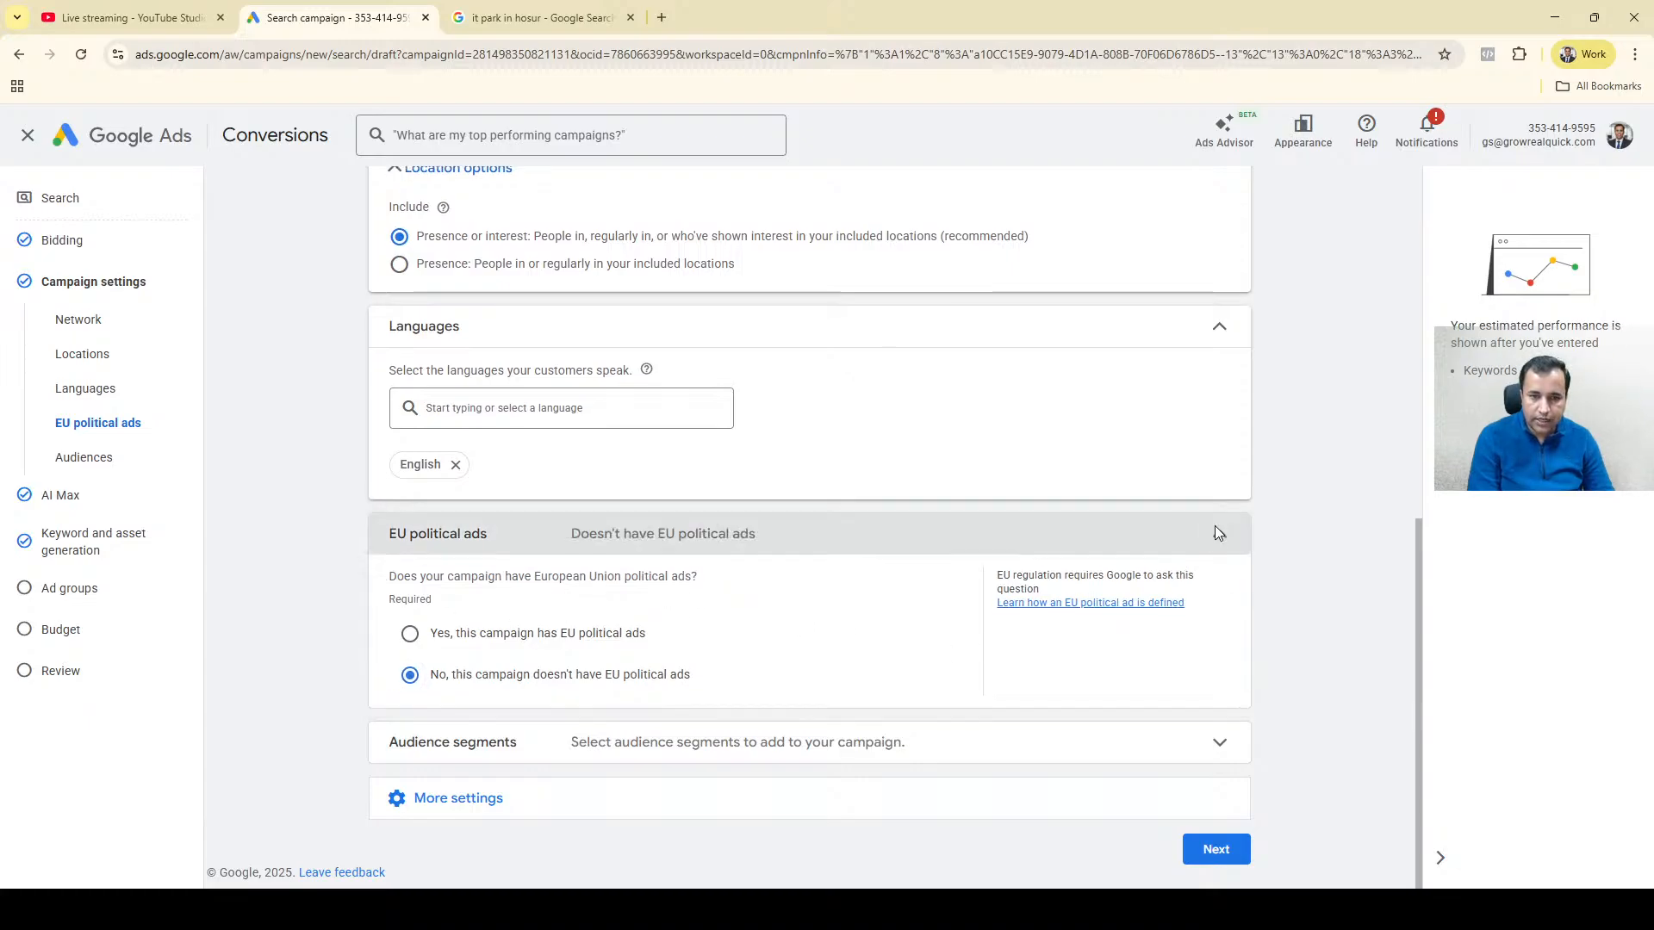
Collapse the Languages, Locations and Networks sections of the campaign settings.
left_click(1221, 505)
left_click(1220, 506)
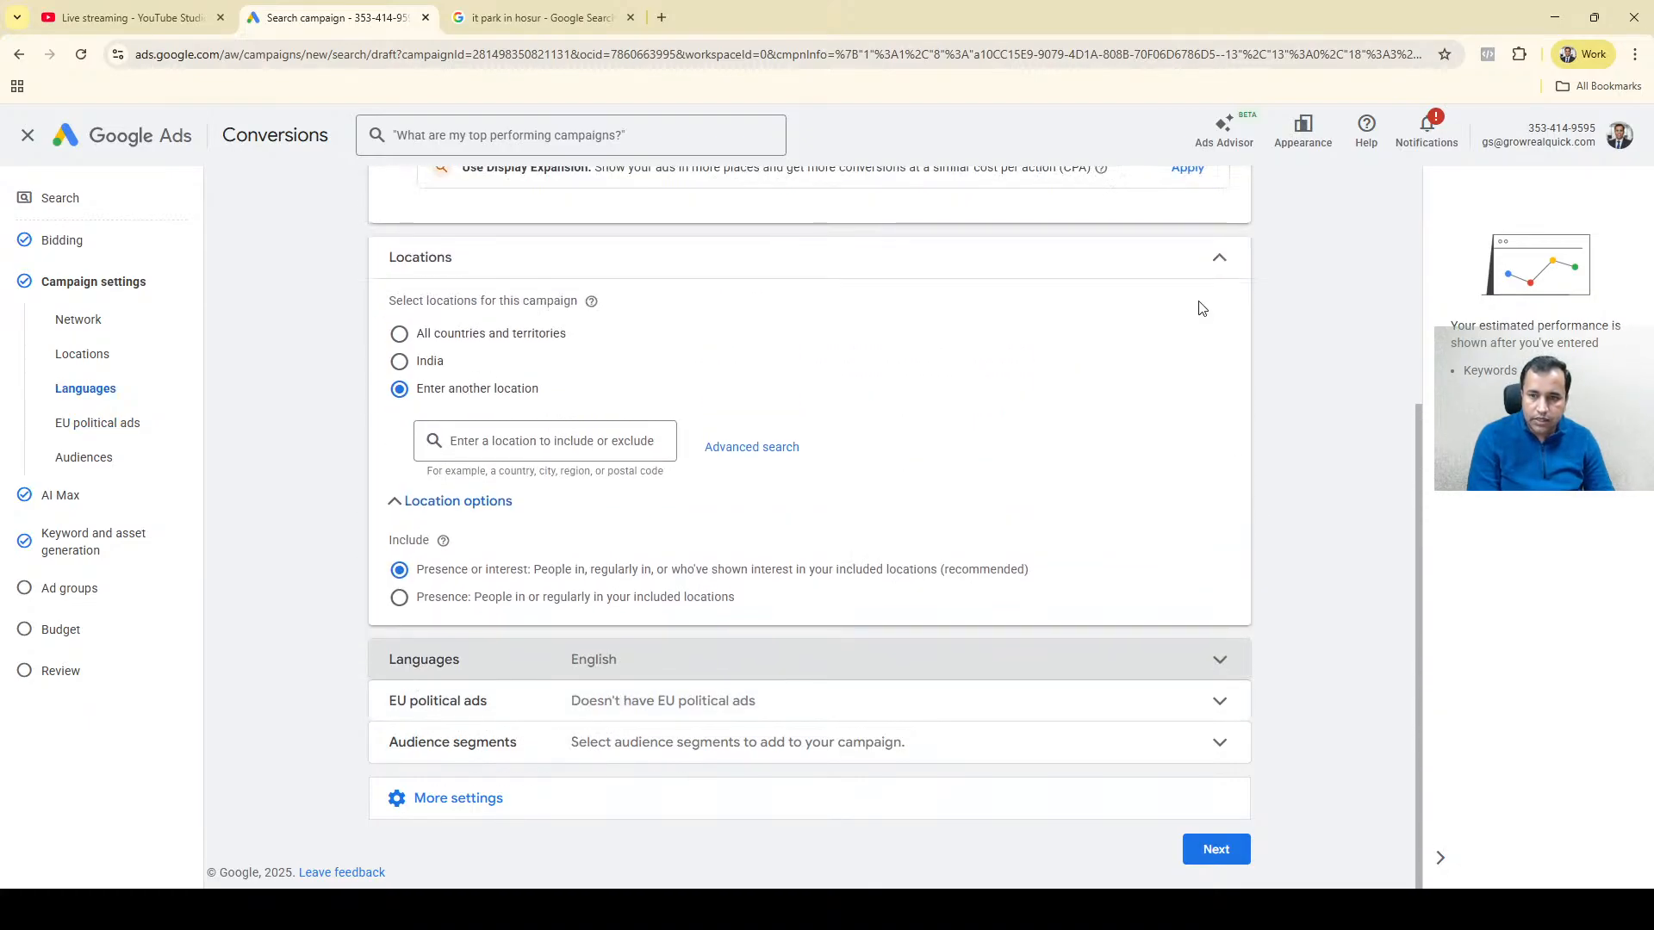
left_click(1219, 258)
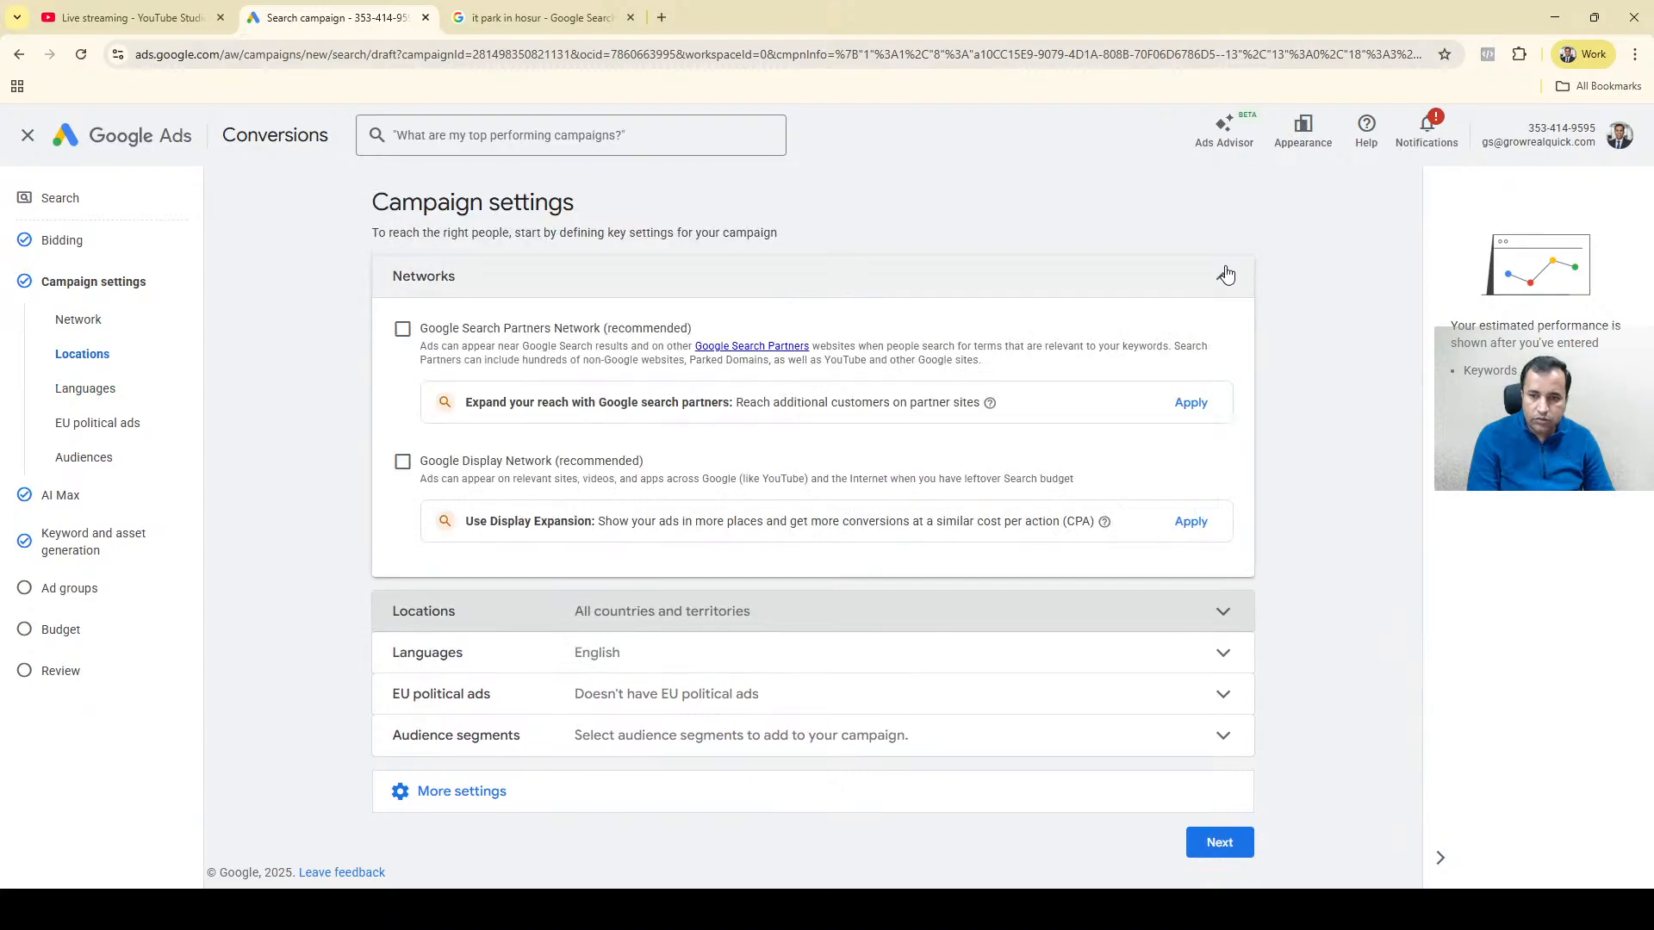
left_click(1224, 273)
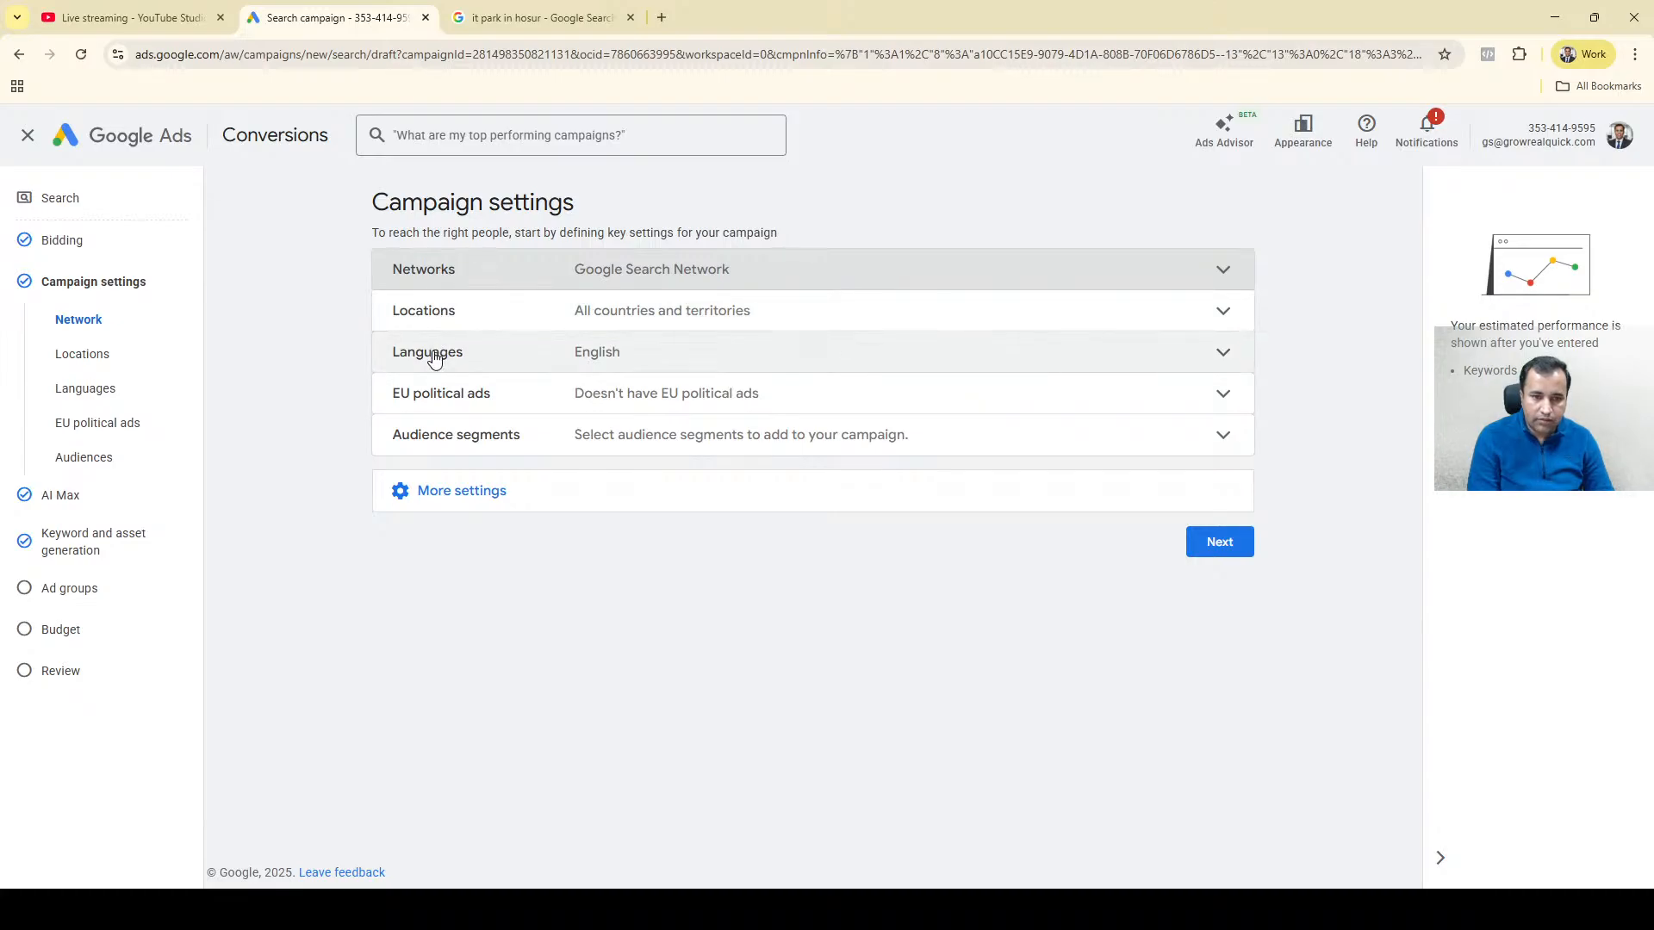
Expand Audience segments and browse the detailed demographics down to the Parents segments under Parental Status.
left_click(427, 445)
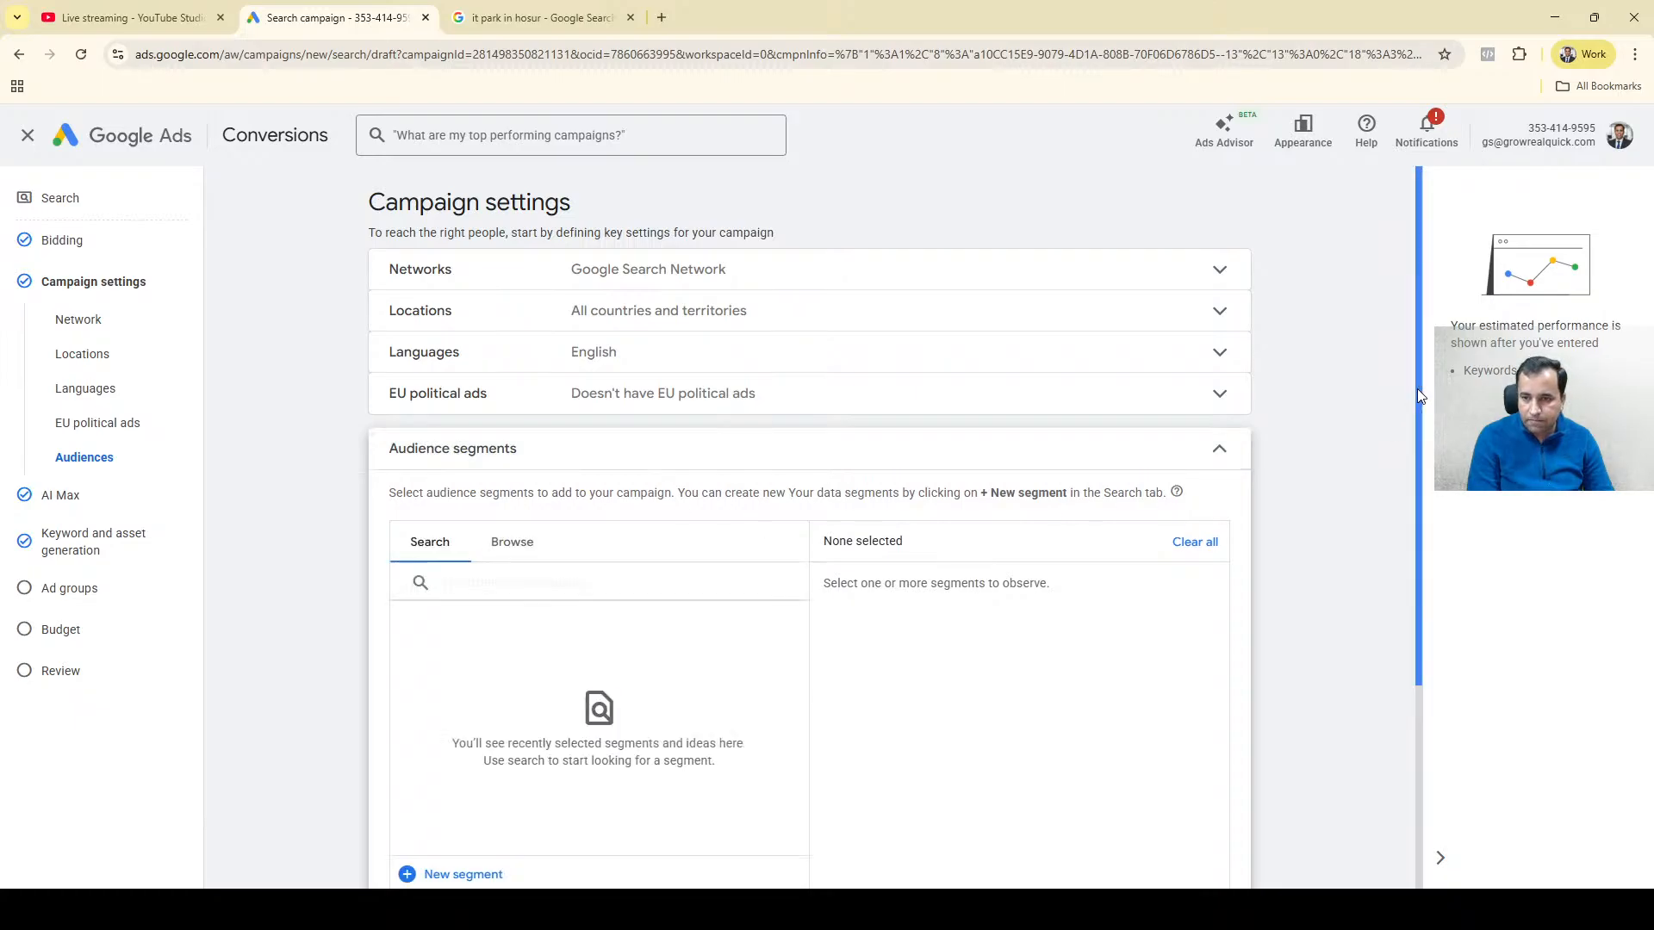
left_click_drag(1418, 390, 1396, 565)
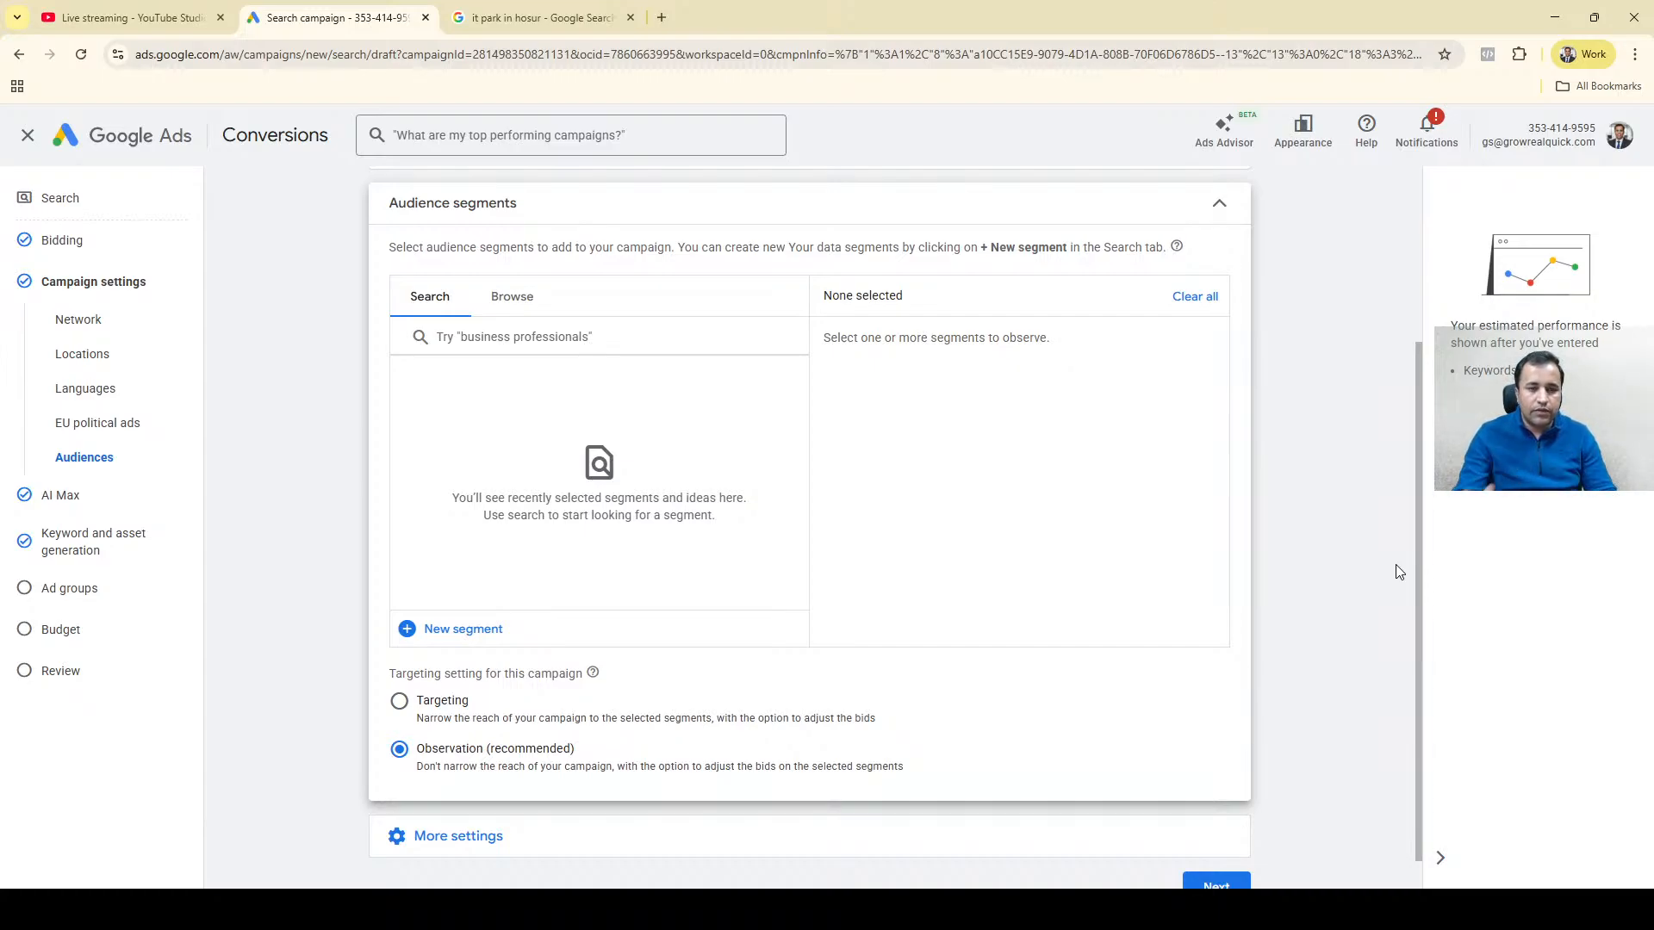
left_click(509, 301)
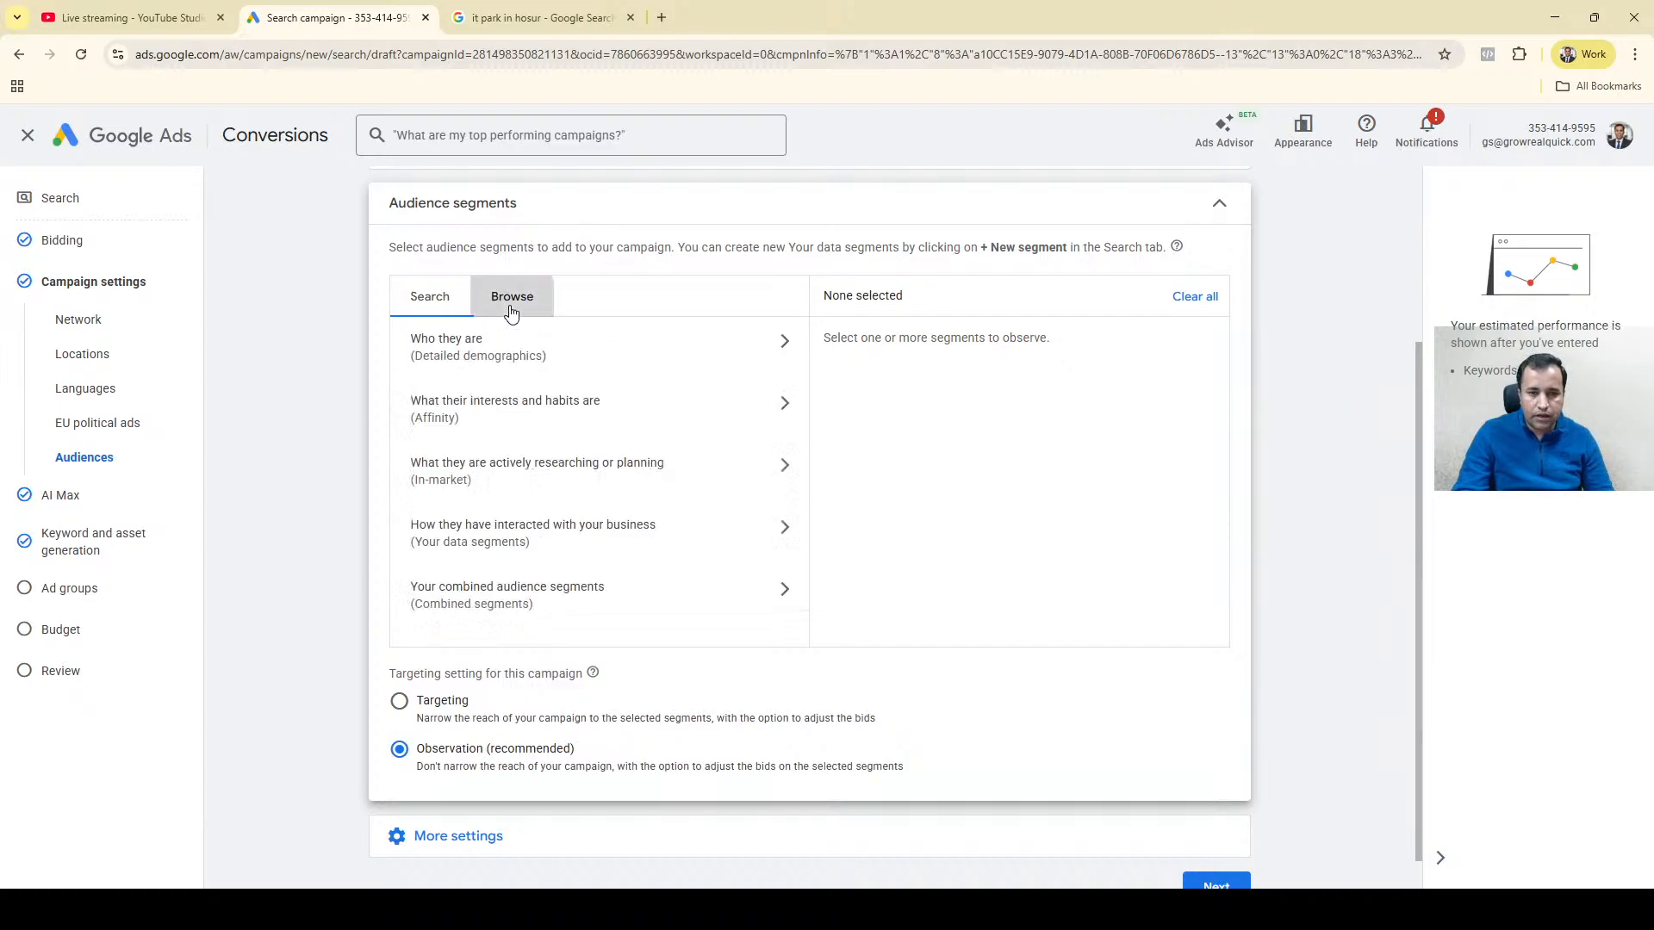
left_click(544, 358)
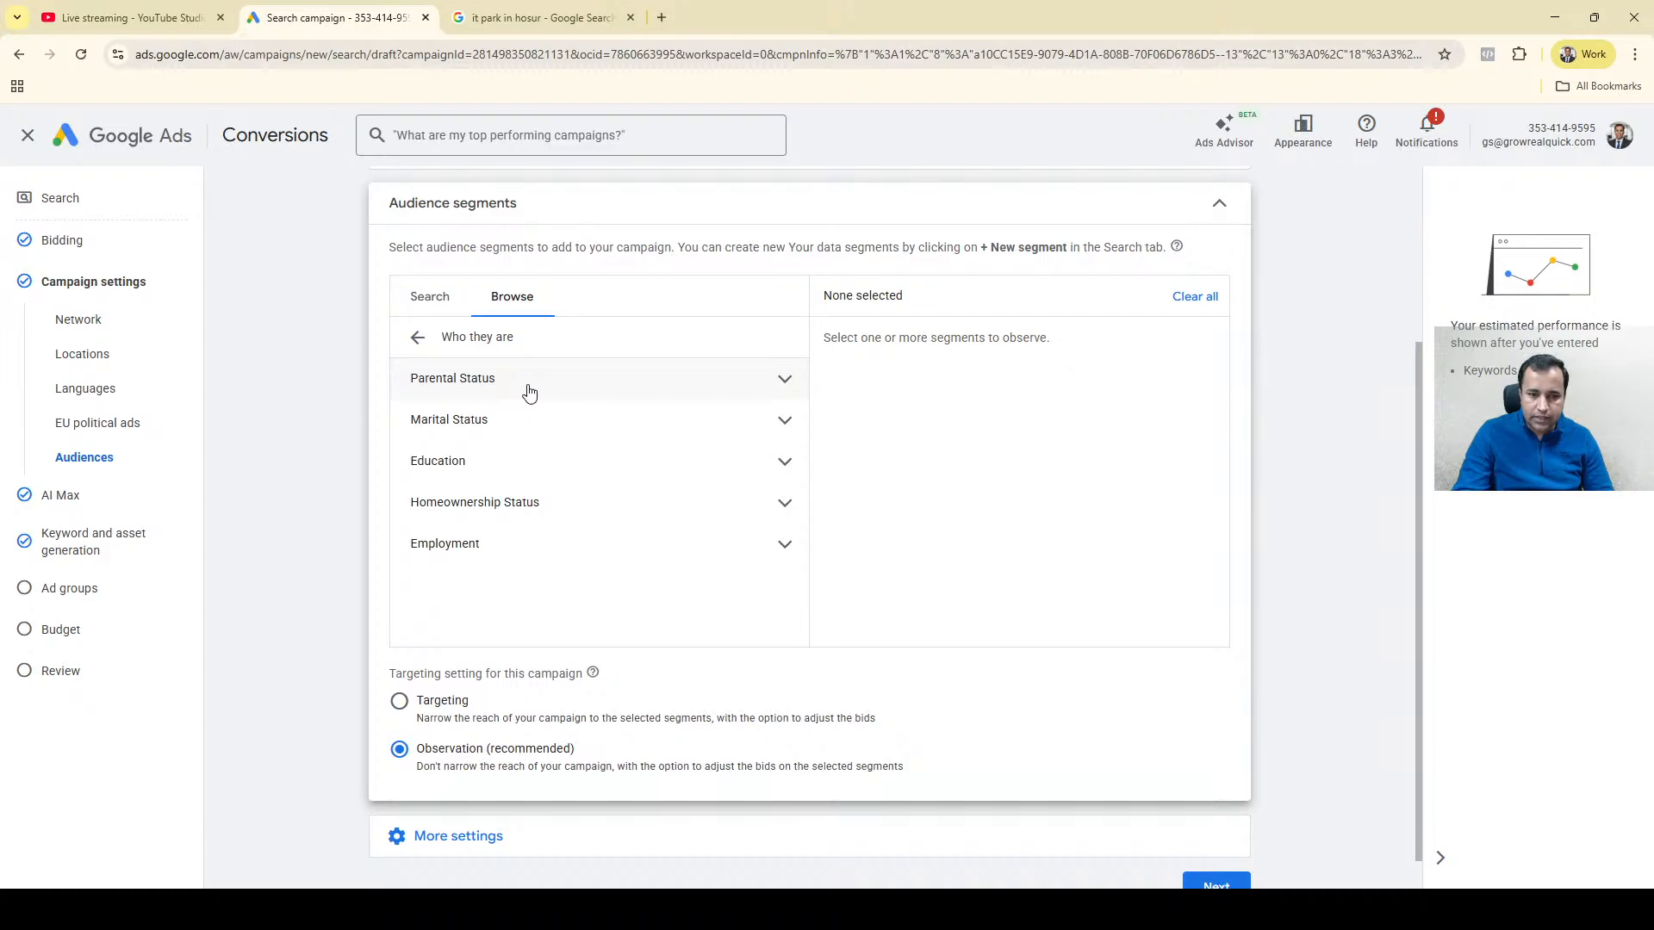
left_click(529, 389)
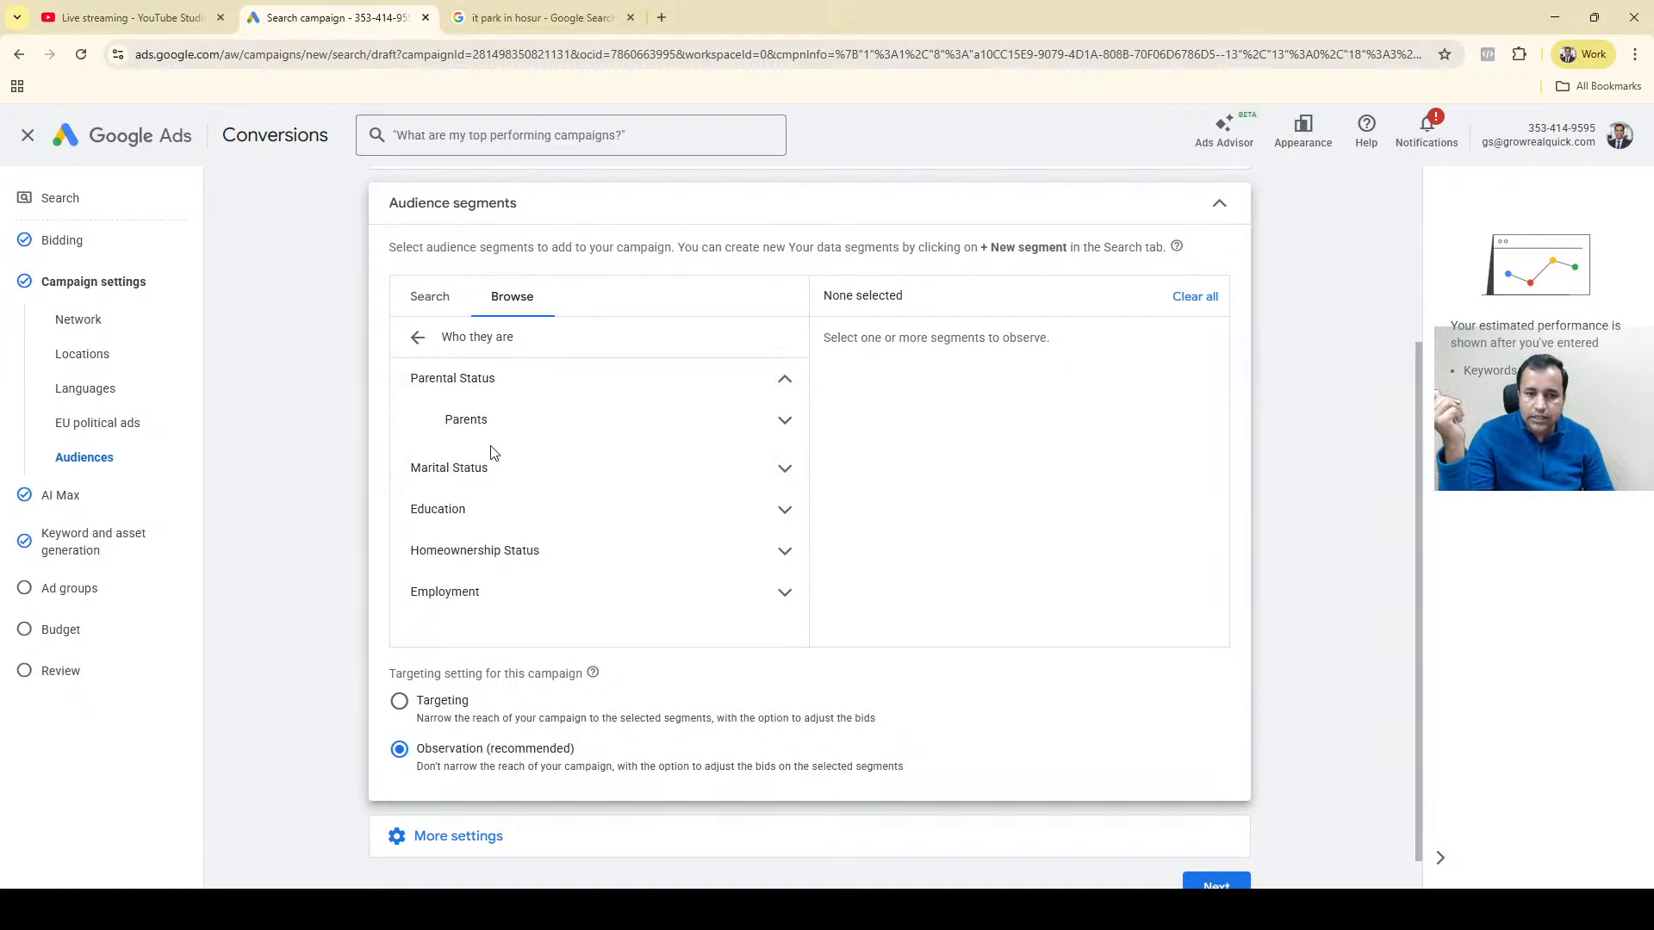
left_click(484, 422)
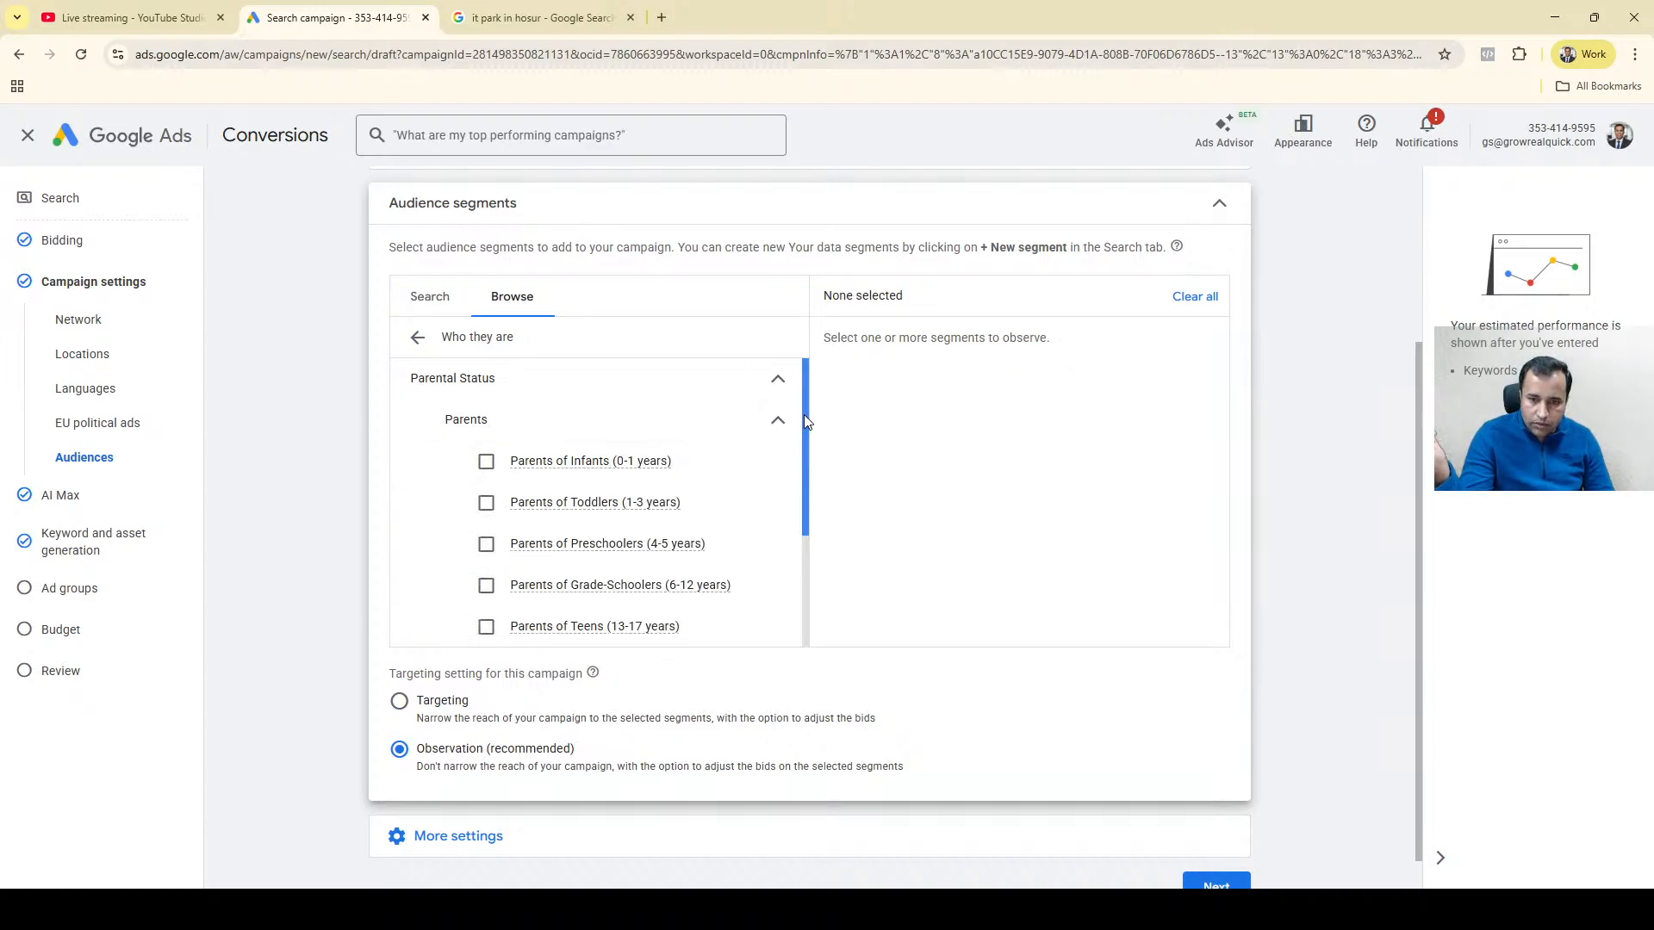
left_click_drag(803, 415, 801, 442)
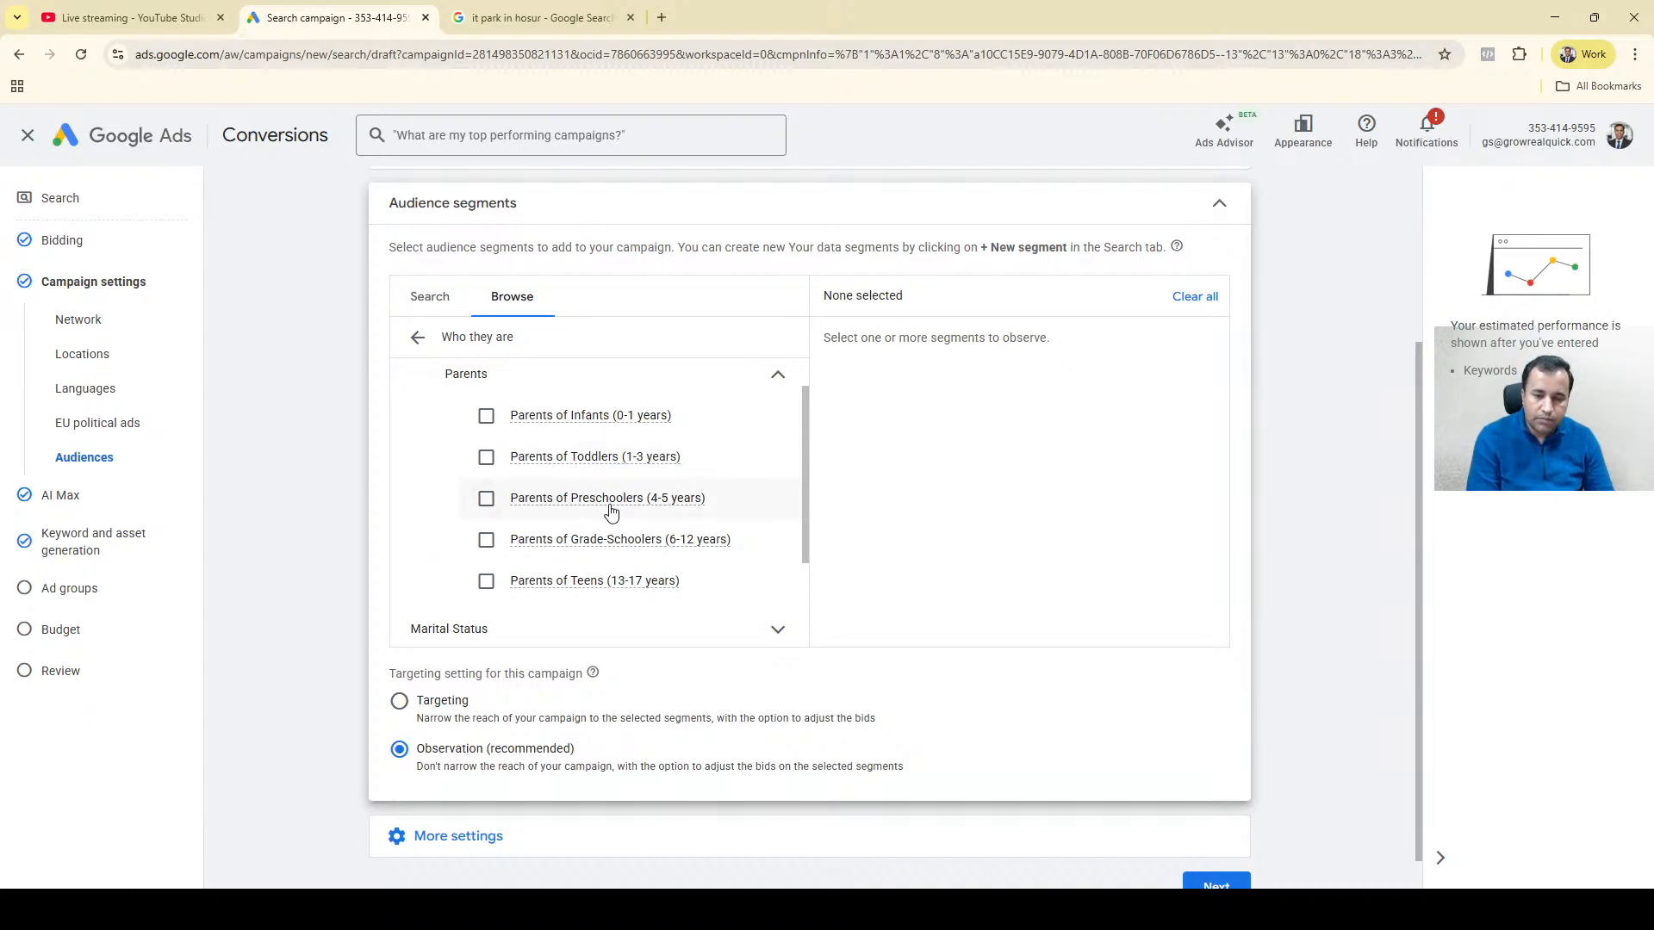
Add the audience segments for parents of Toddlers (1-3 years), Preschoolers (4-5 years), Grade-Schoolers (6-12 years) and Teens (13-17 years).
mouse_move(609, 509)
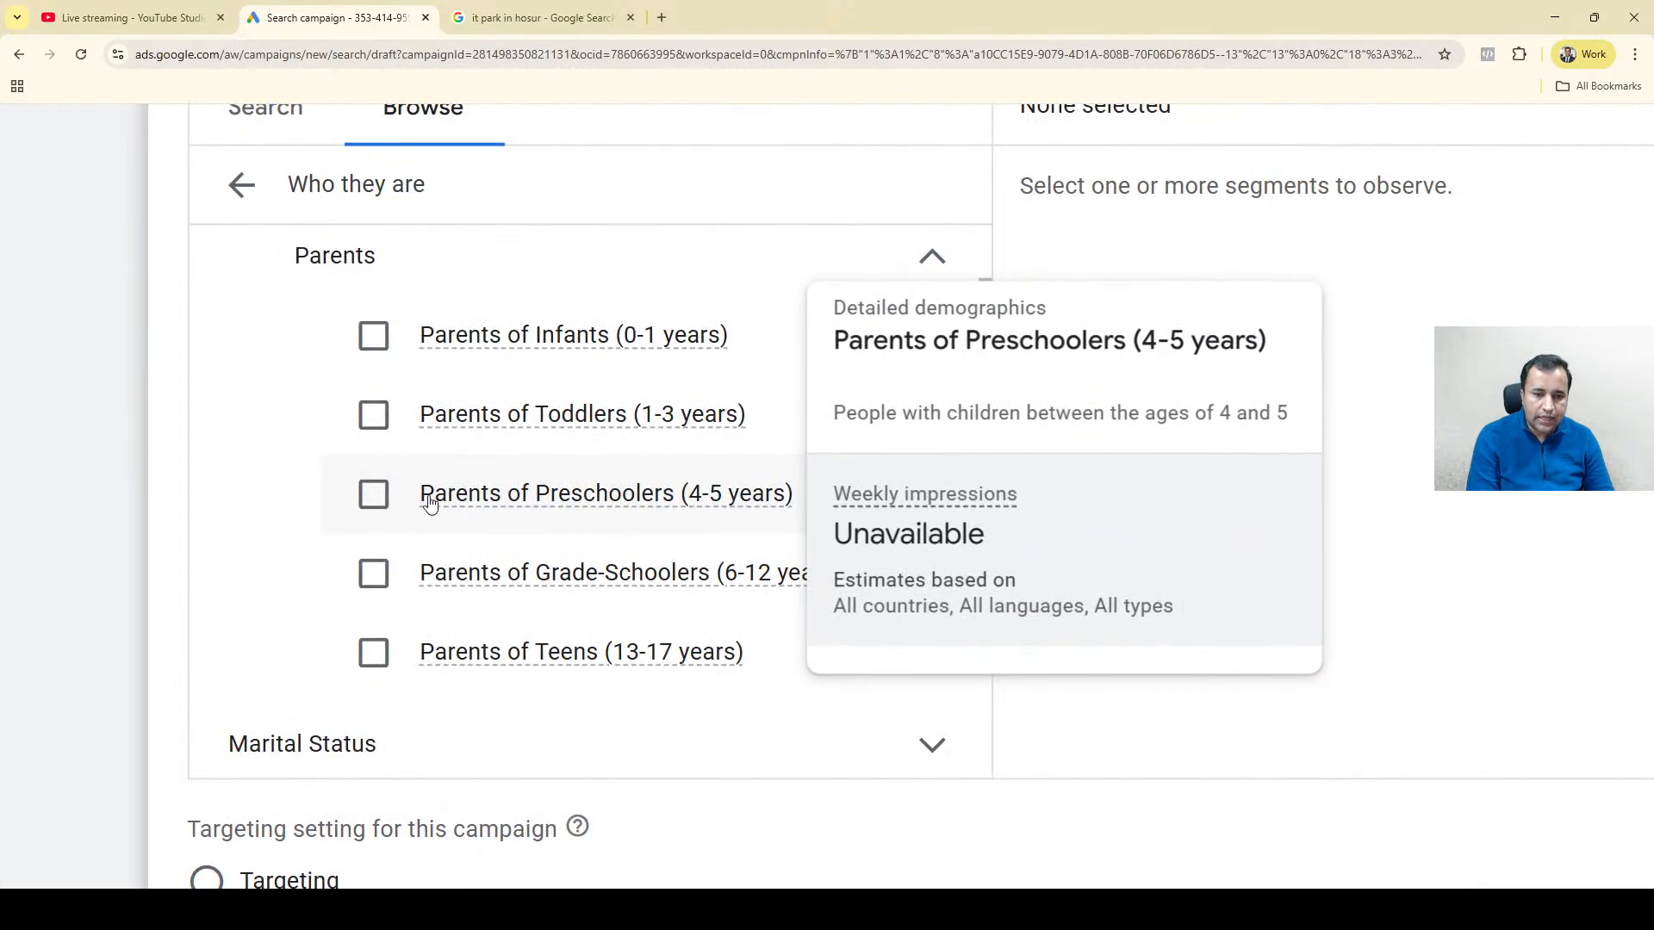
left_click(371, 416)
left_click(372, 504)
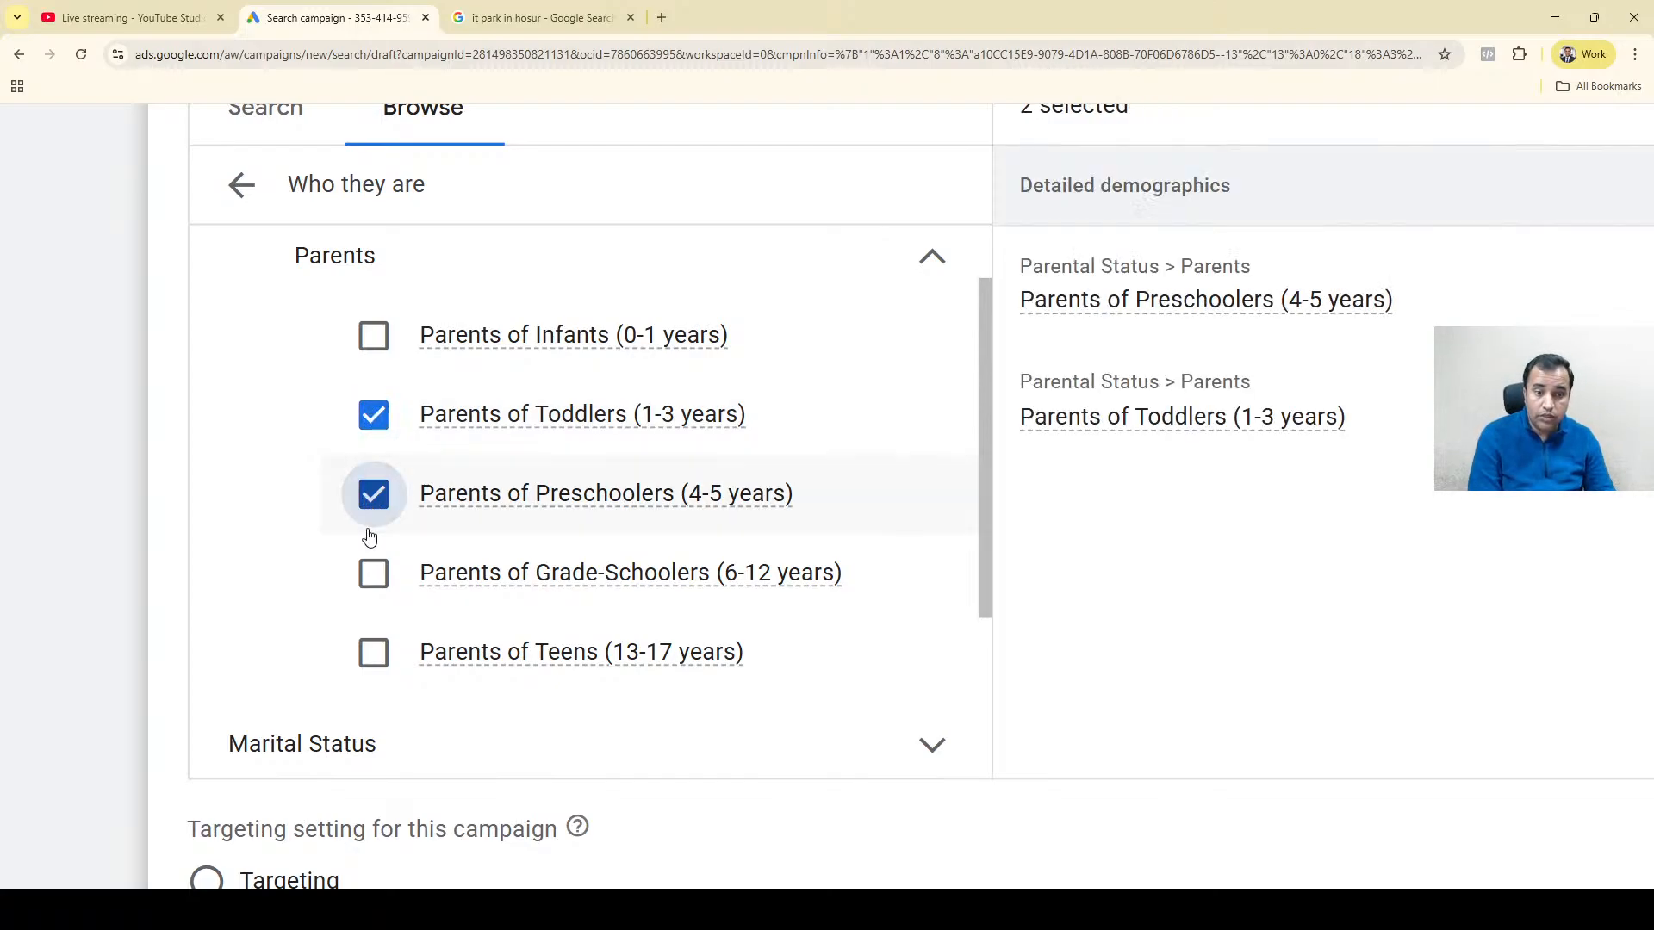
left_click(375, 576)
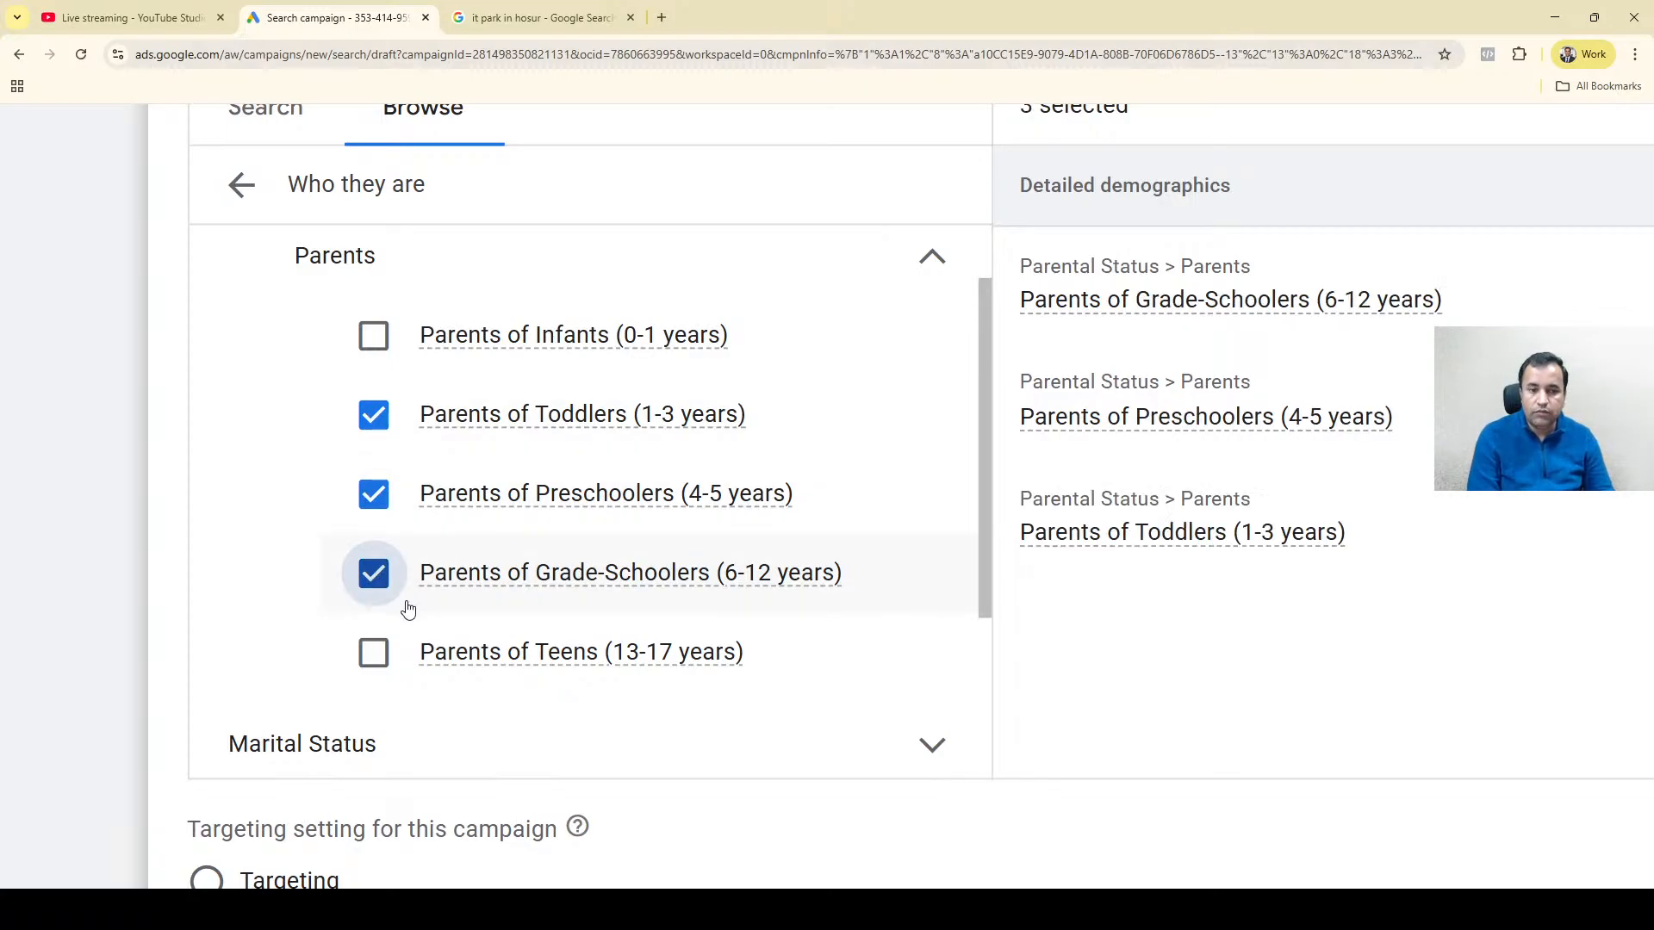
left_click_drag(990, 476, 980, 549)
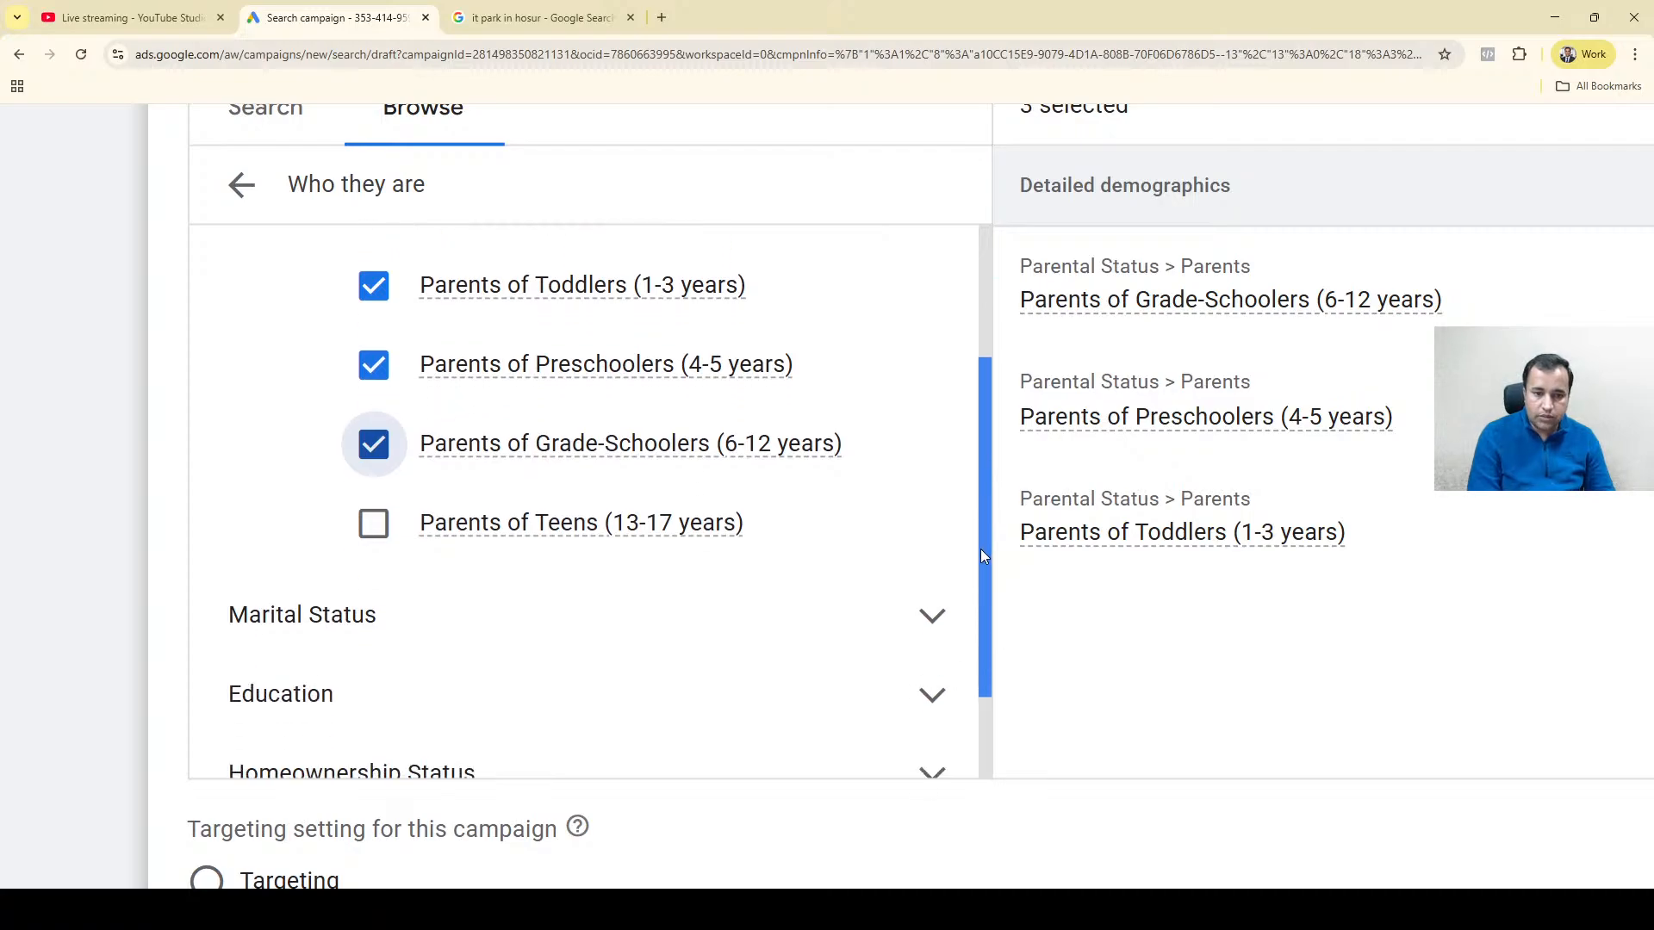
left_click(373, 525)
mouse_move(581, 529)
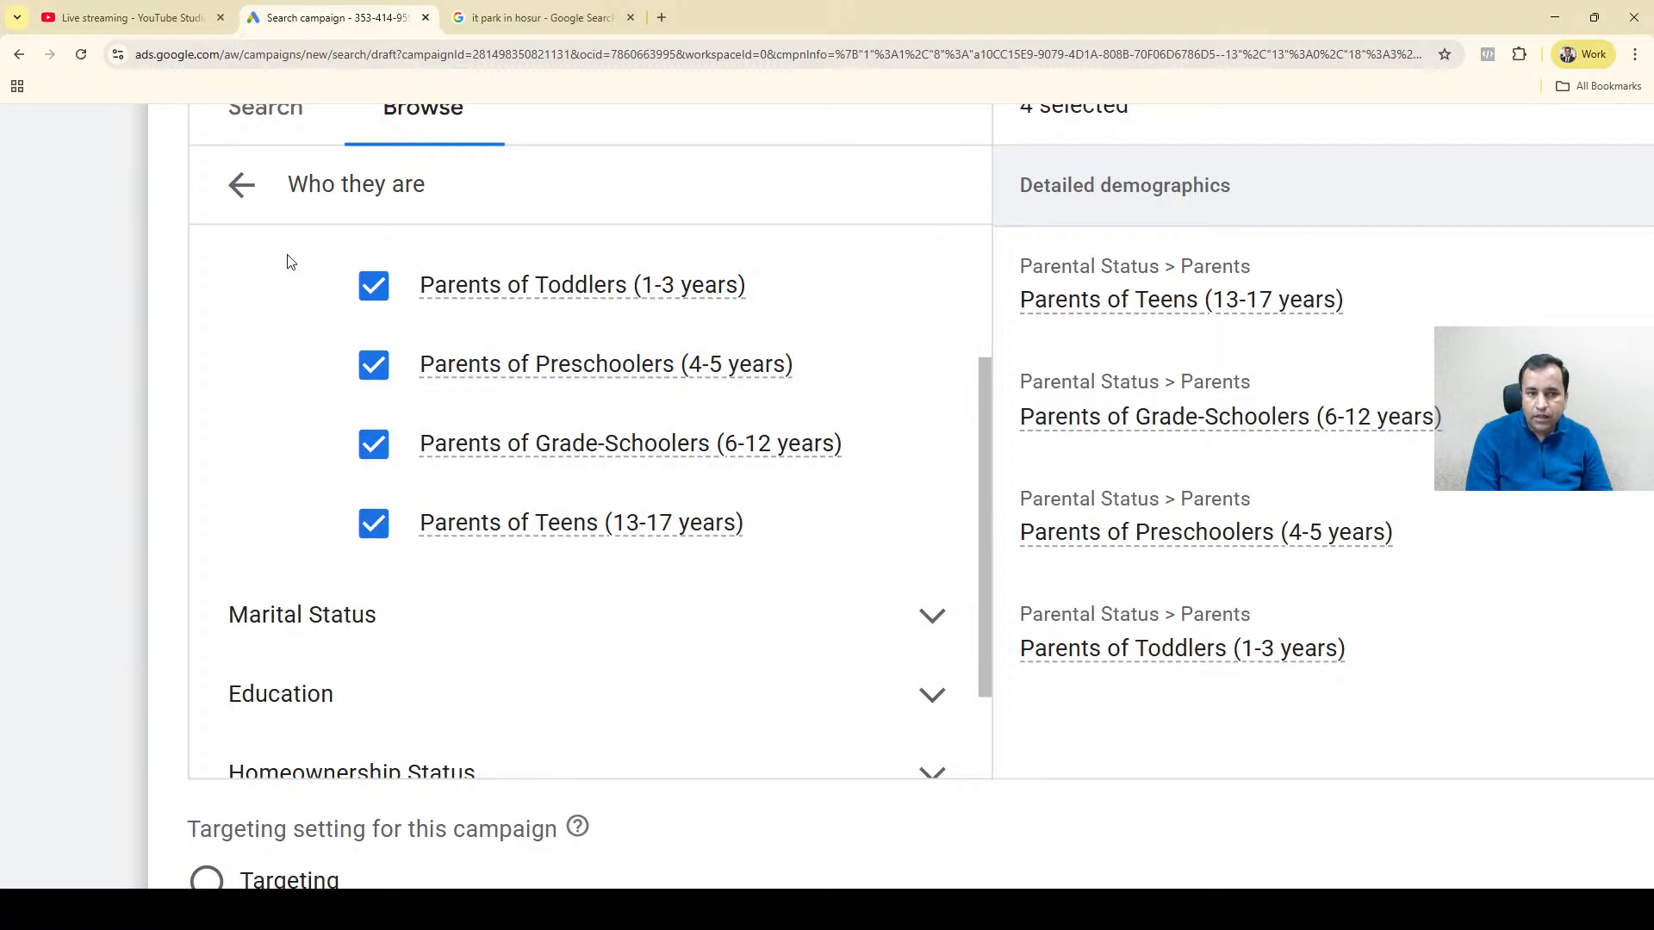
scroll(985, 291, "up", 3)
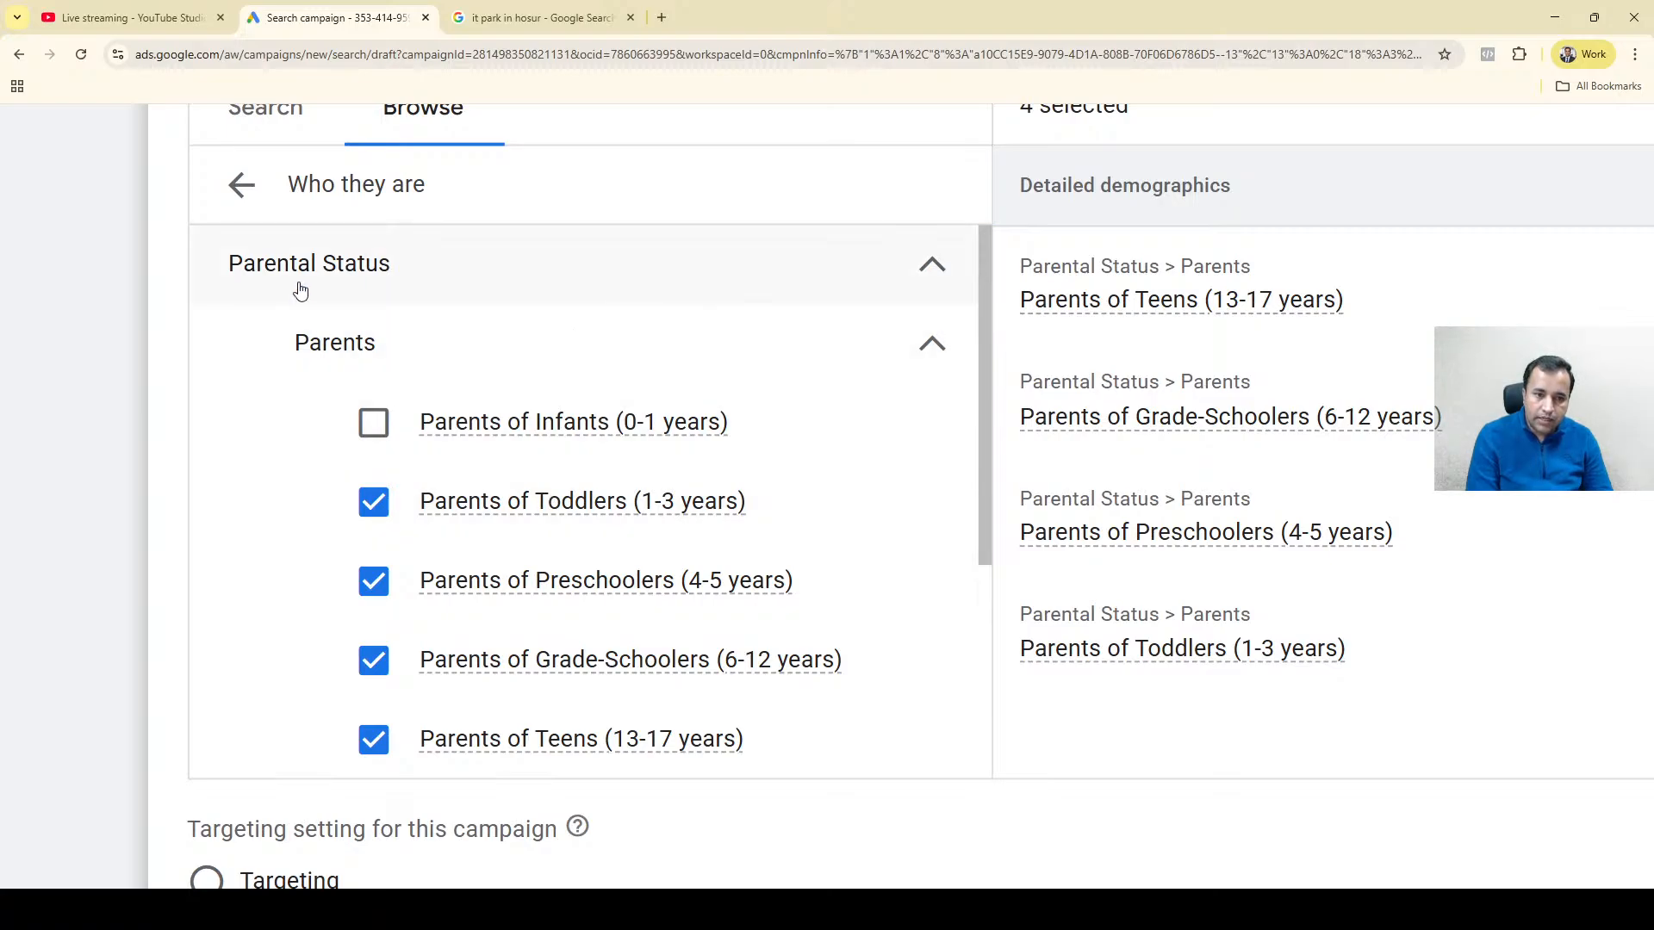
Remove the audience segments for parents of Toddlers, Preschoolers, Grade-Schoolers and Teens from the selection.
left_click(374, 502)
left_click(384, 590)
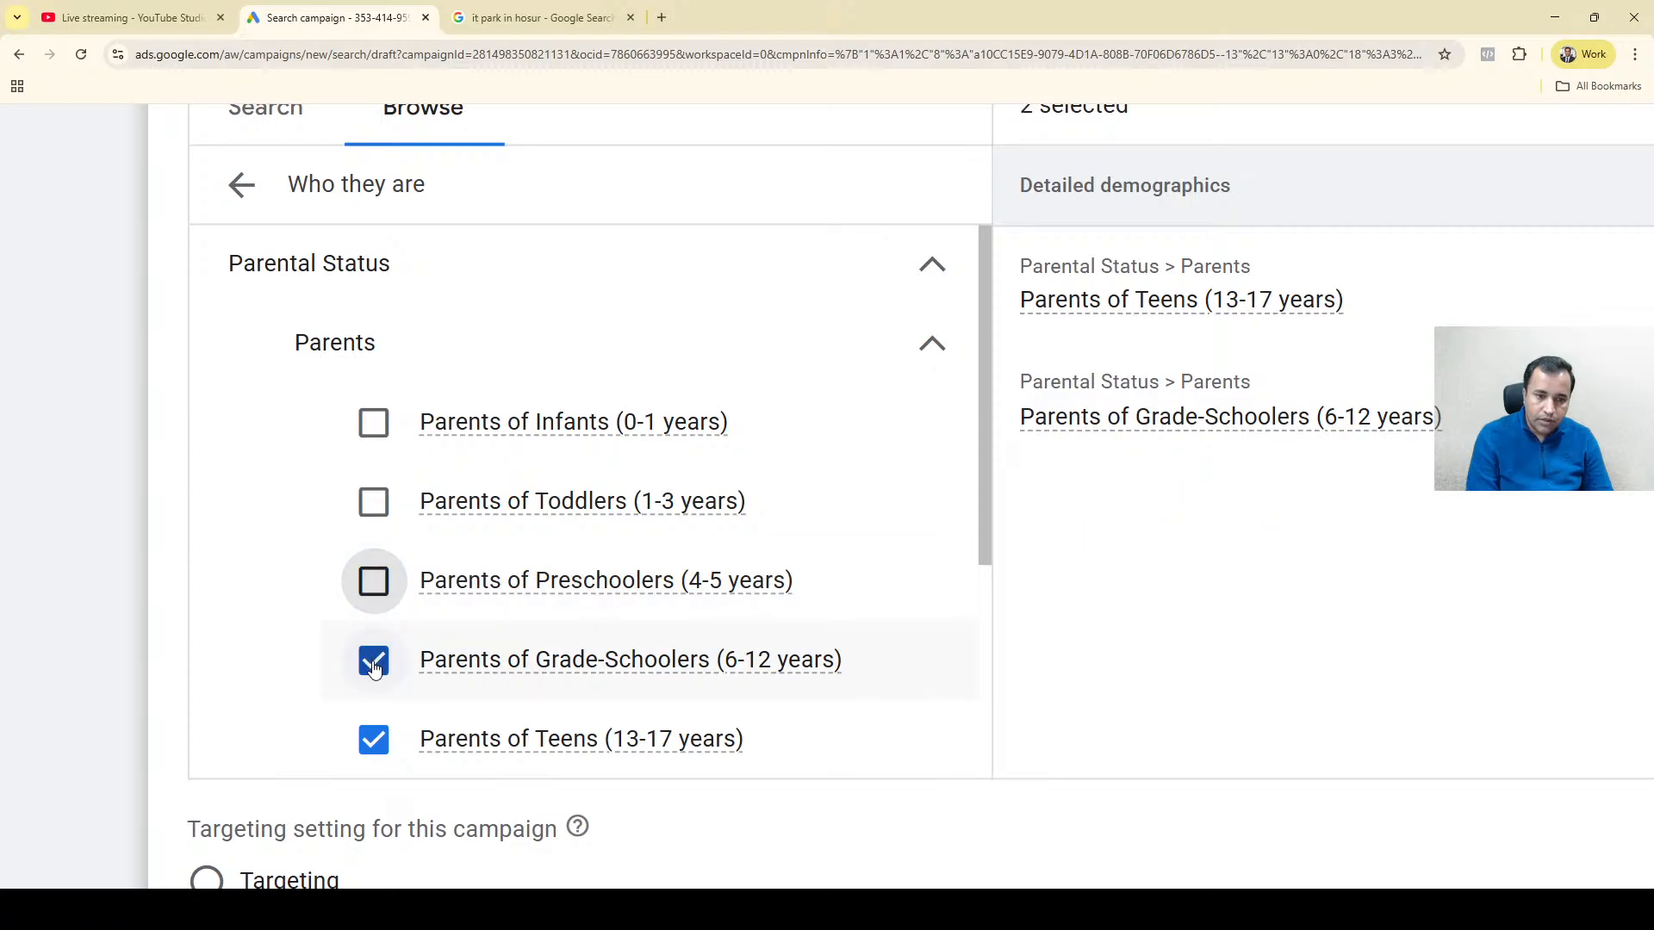
left_click(374, 663)
left_click(374, 742)
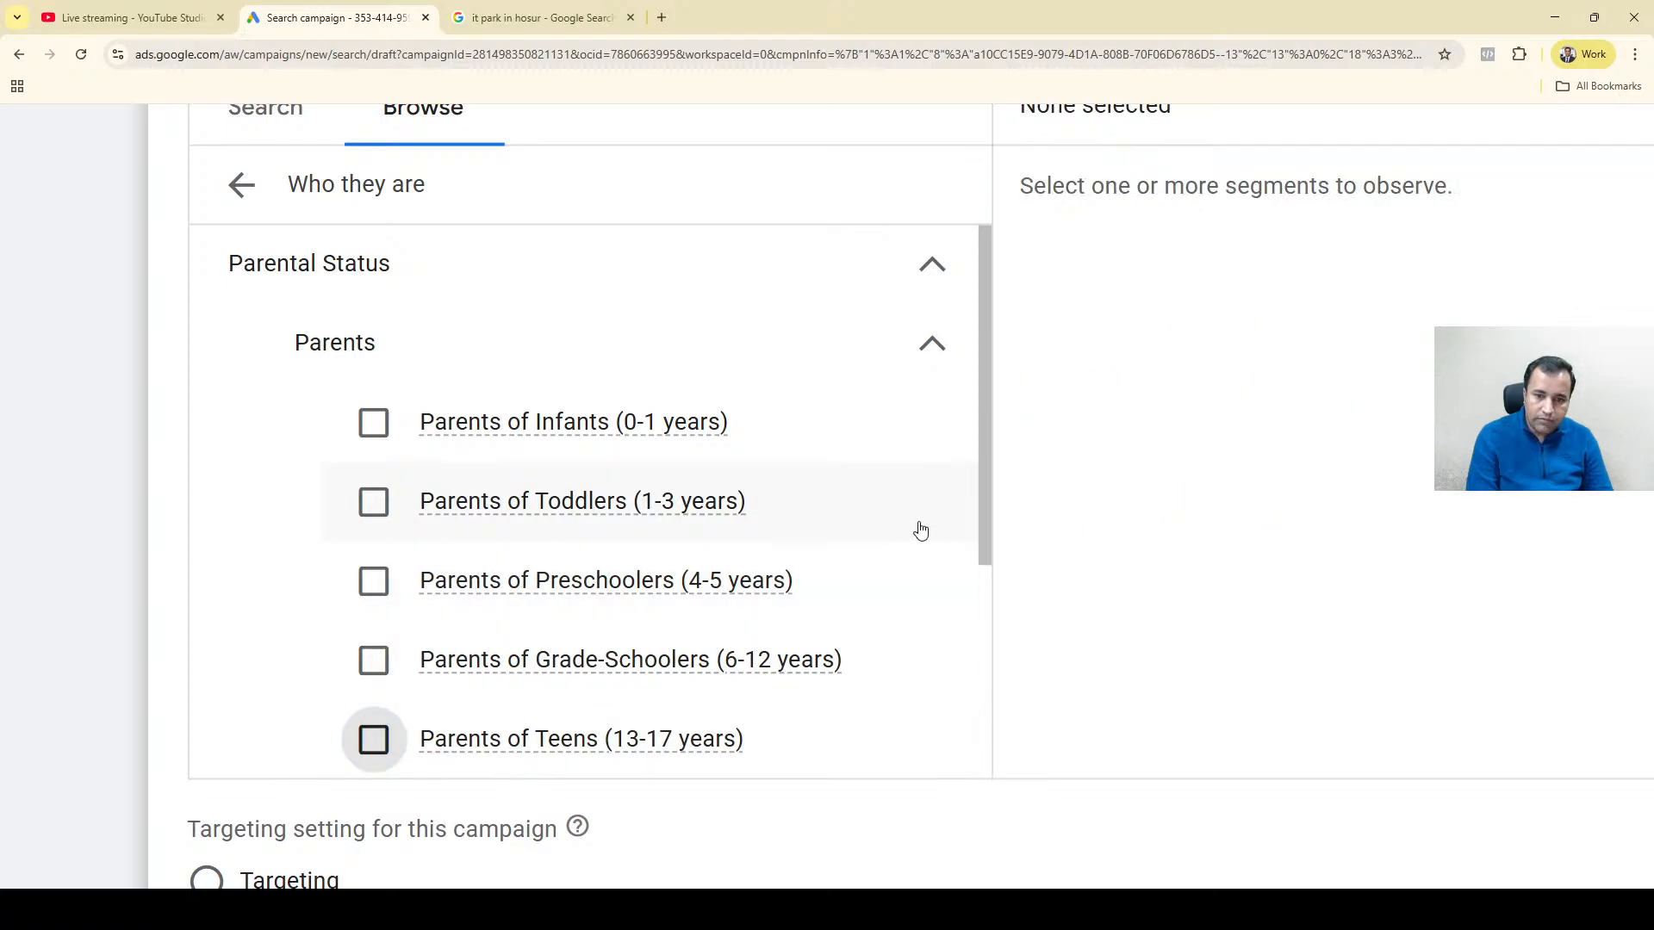
left_click_drag(983, 455, 984, 730)
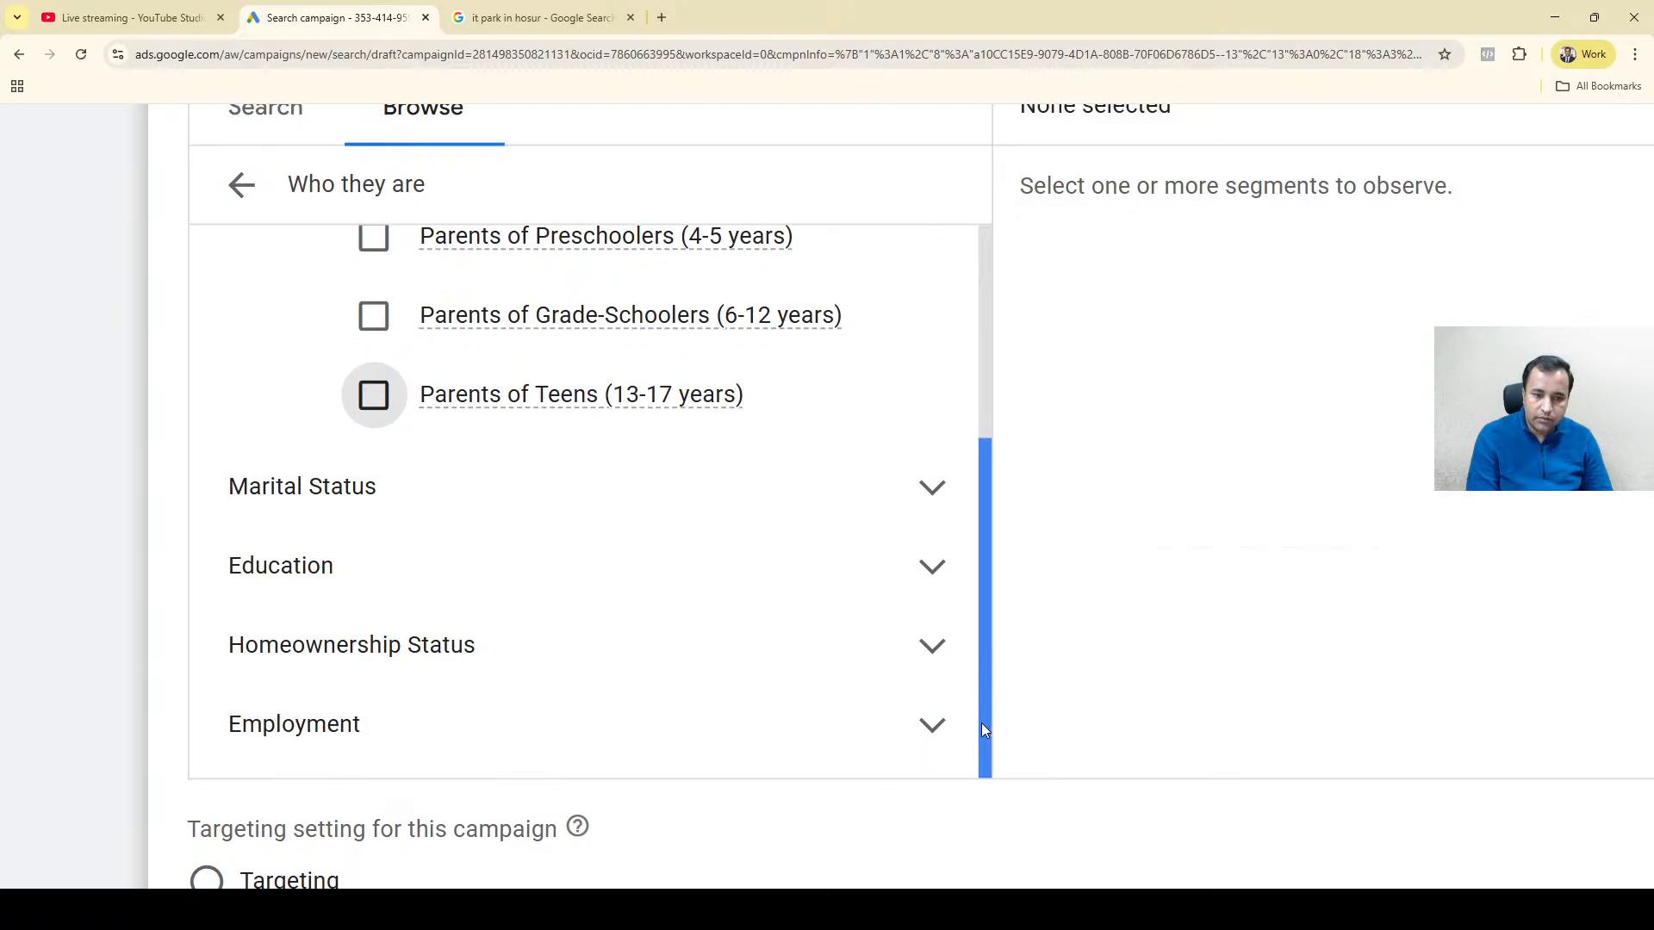
left_click(978, 353)
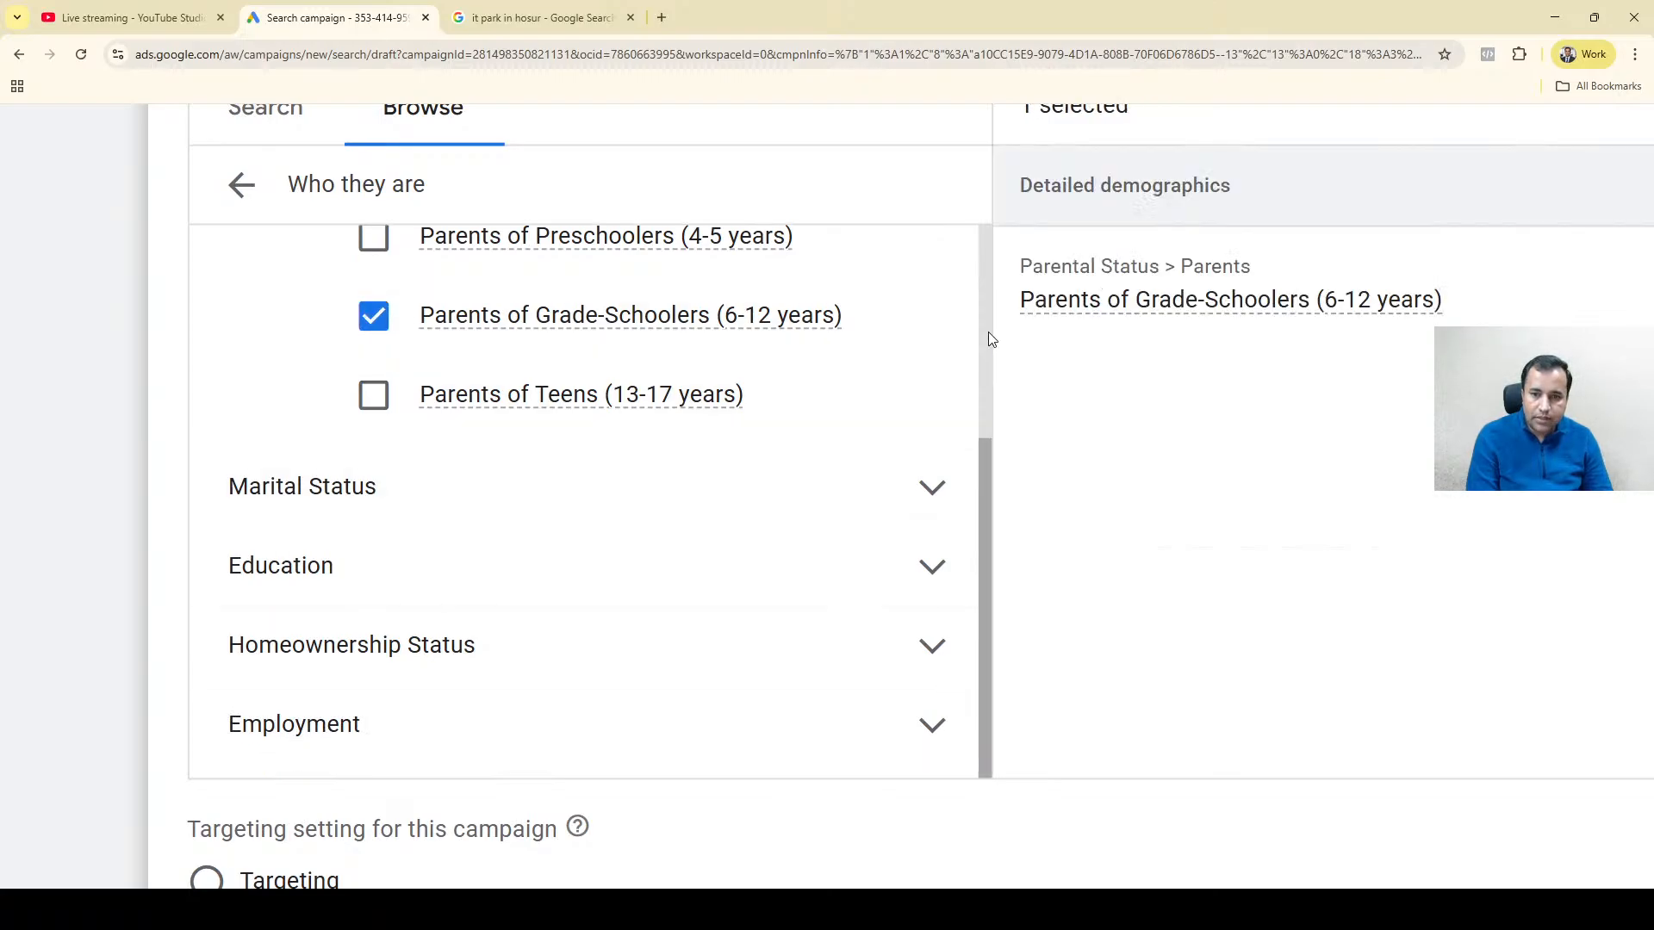
left_click(790, 328)
mouse_move(790, 328)
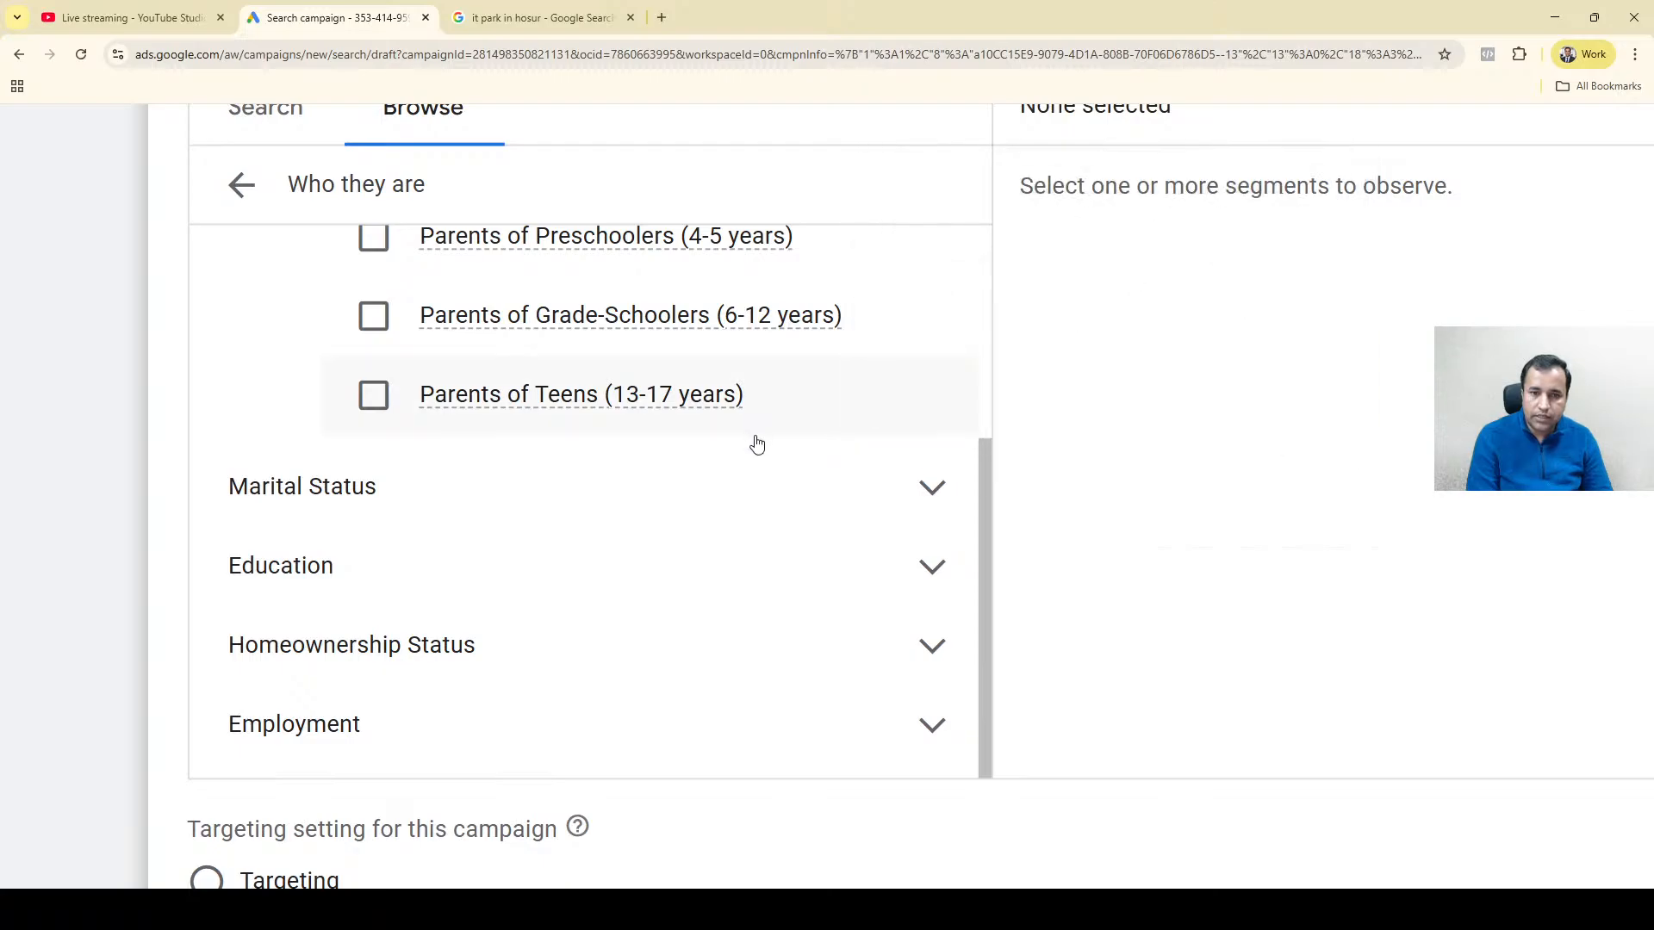
Examine the Marital Status, Homeownership Status and Education options in the detailed demographics, collapsing each group after viewing it.
left_click(377, 488)
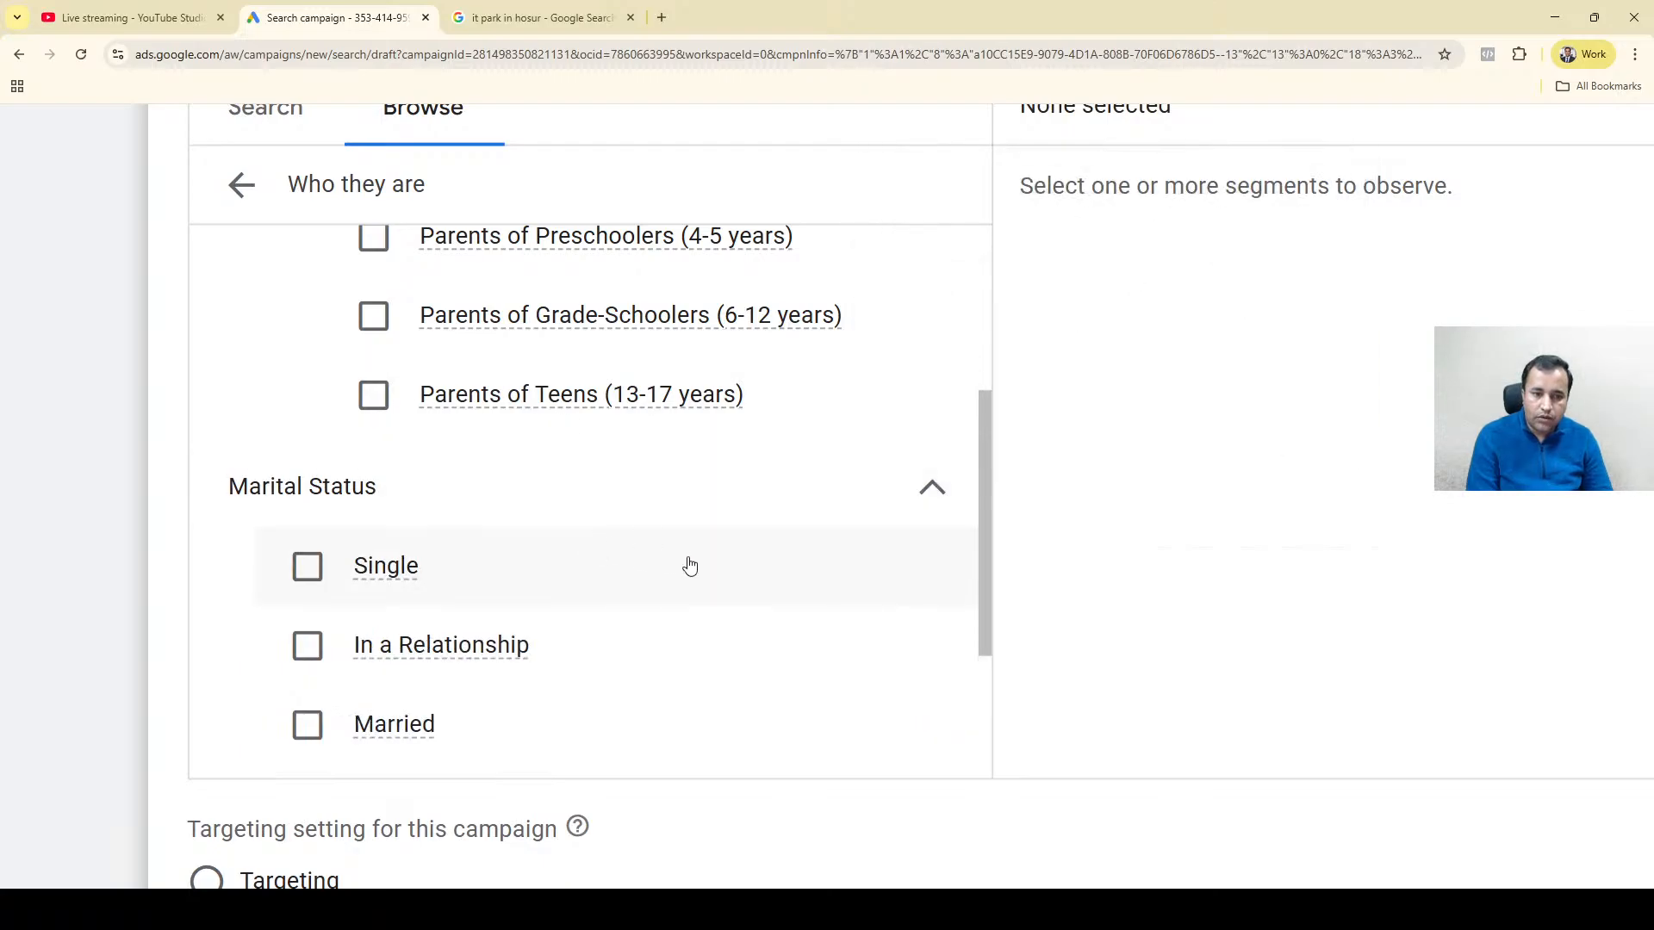
left_click_drag(979, 473, 996, 258)
left_click(938, 350)
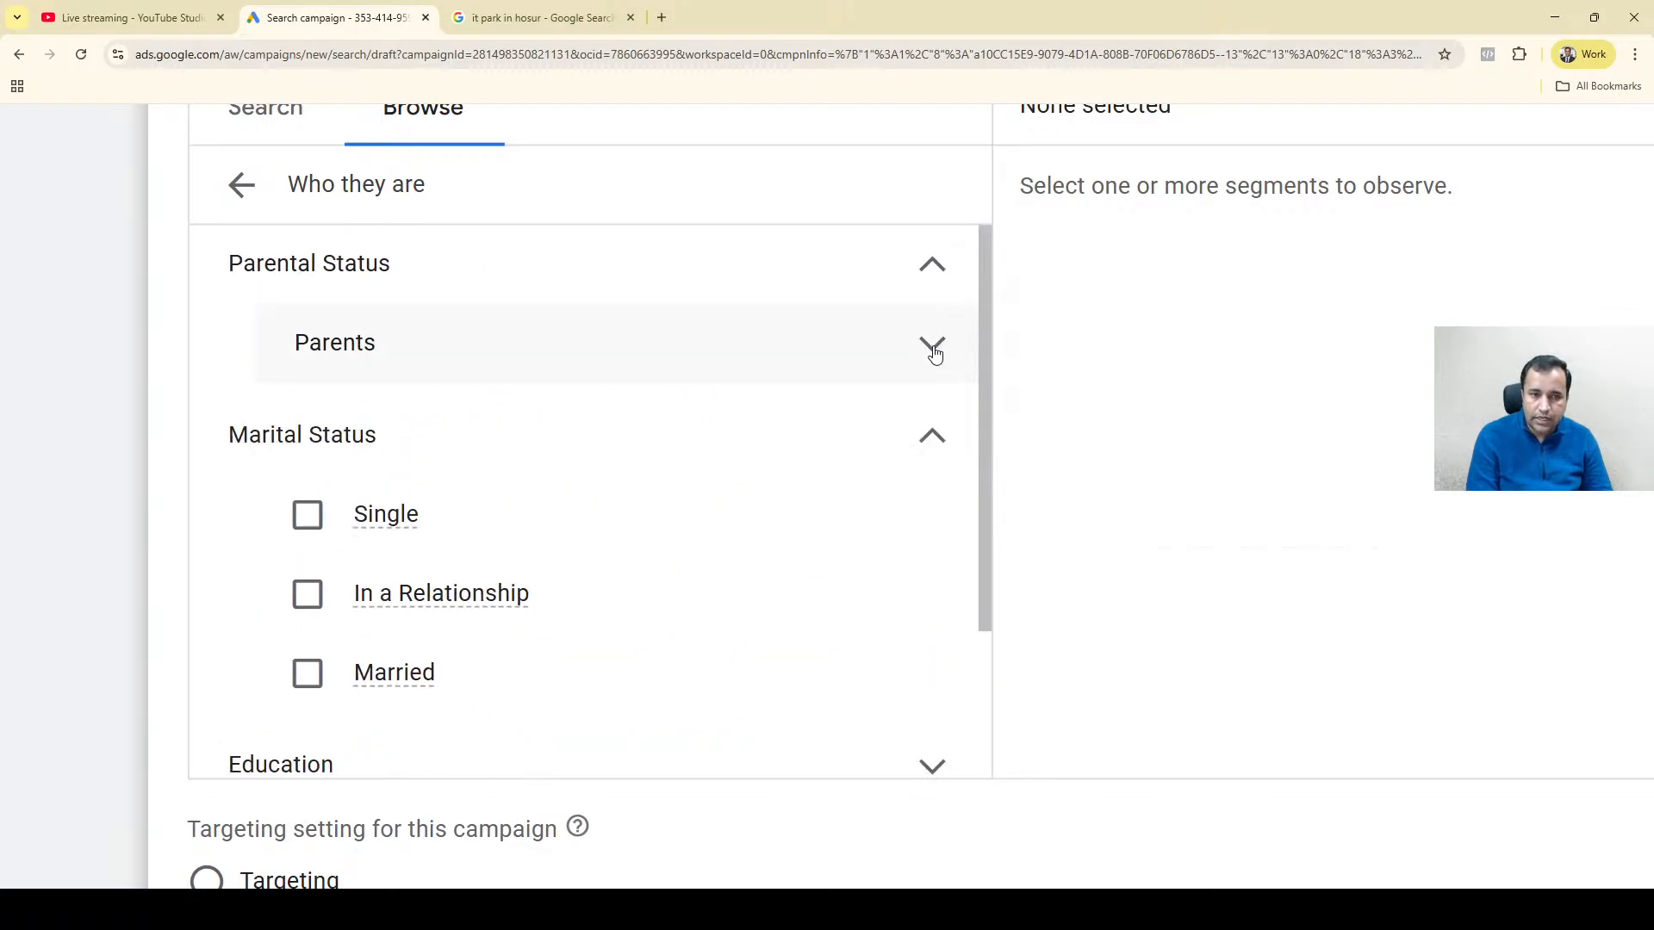
left_click(931, 448)
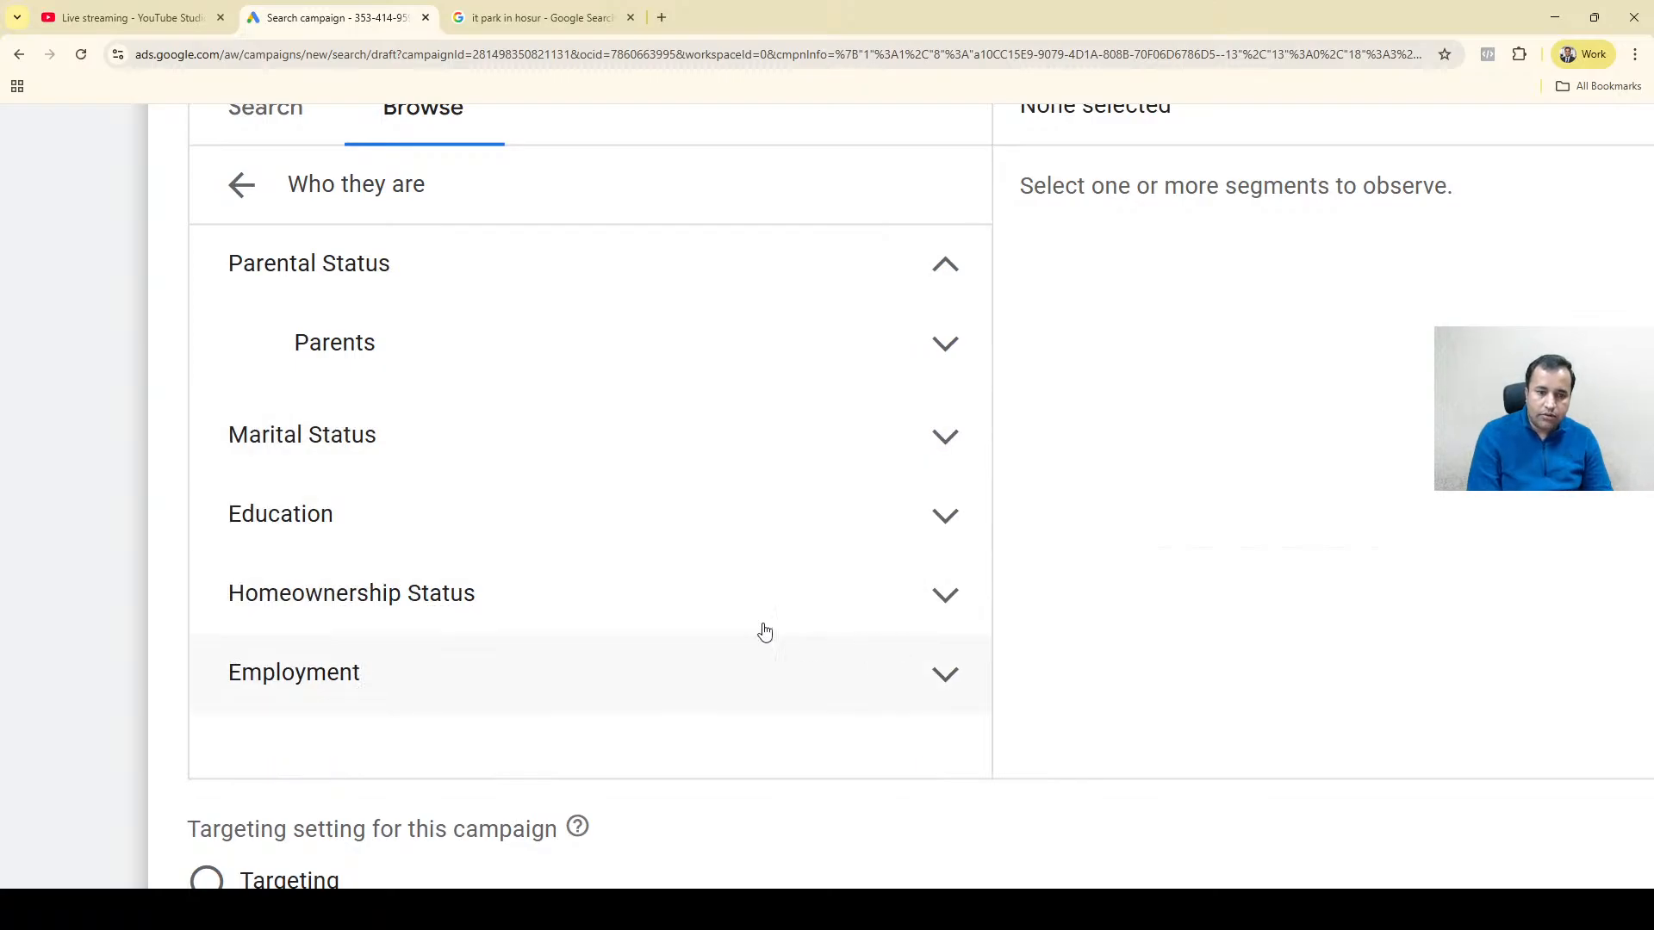
left_click(523, 619)
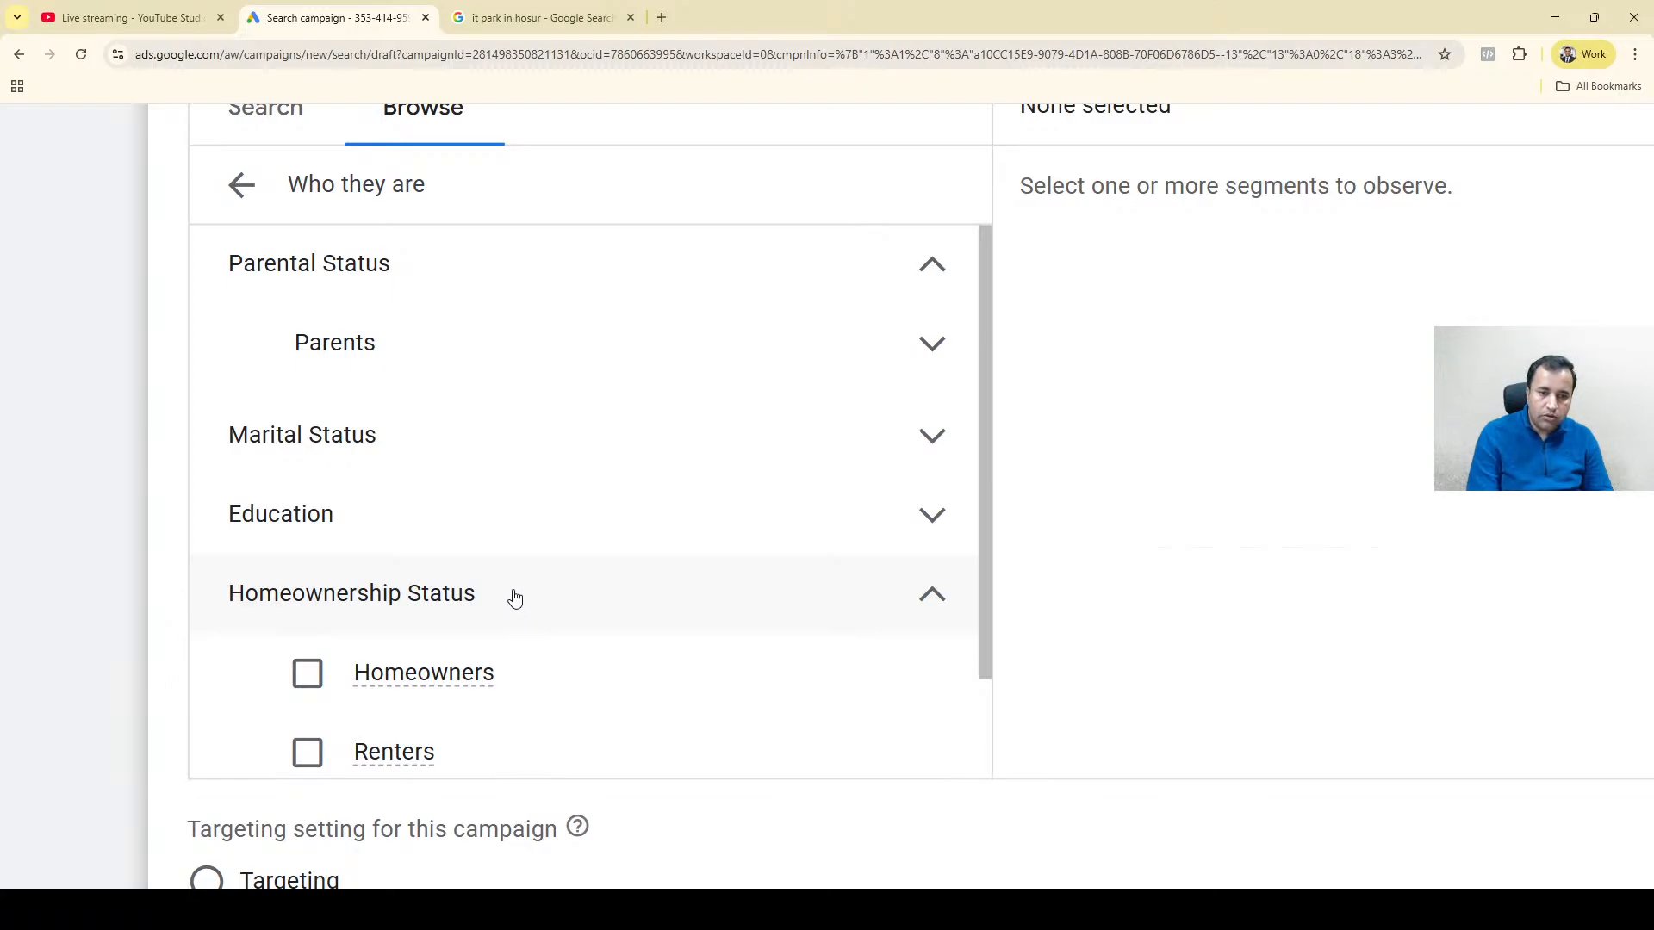
left_click(514, 598)
left_click(469, 523)
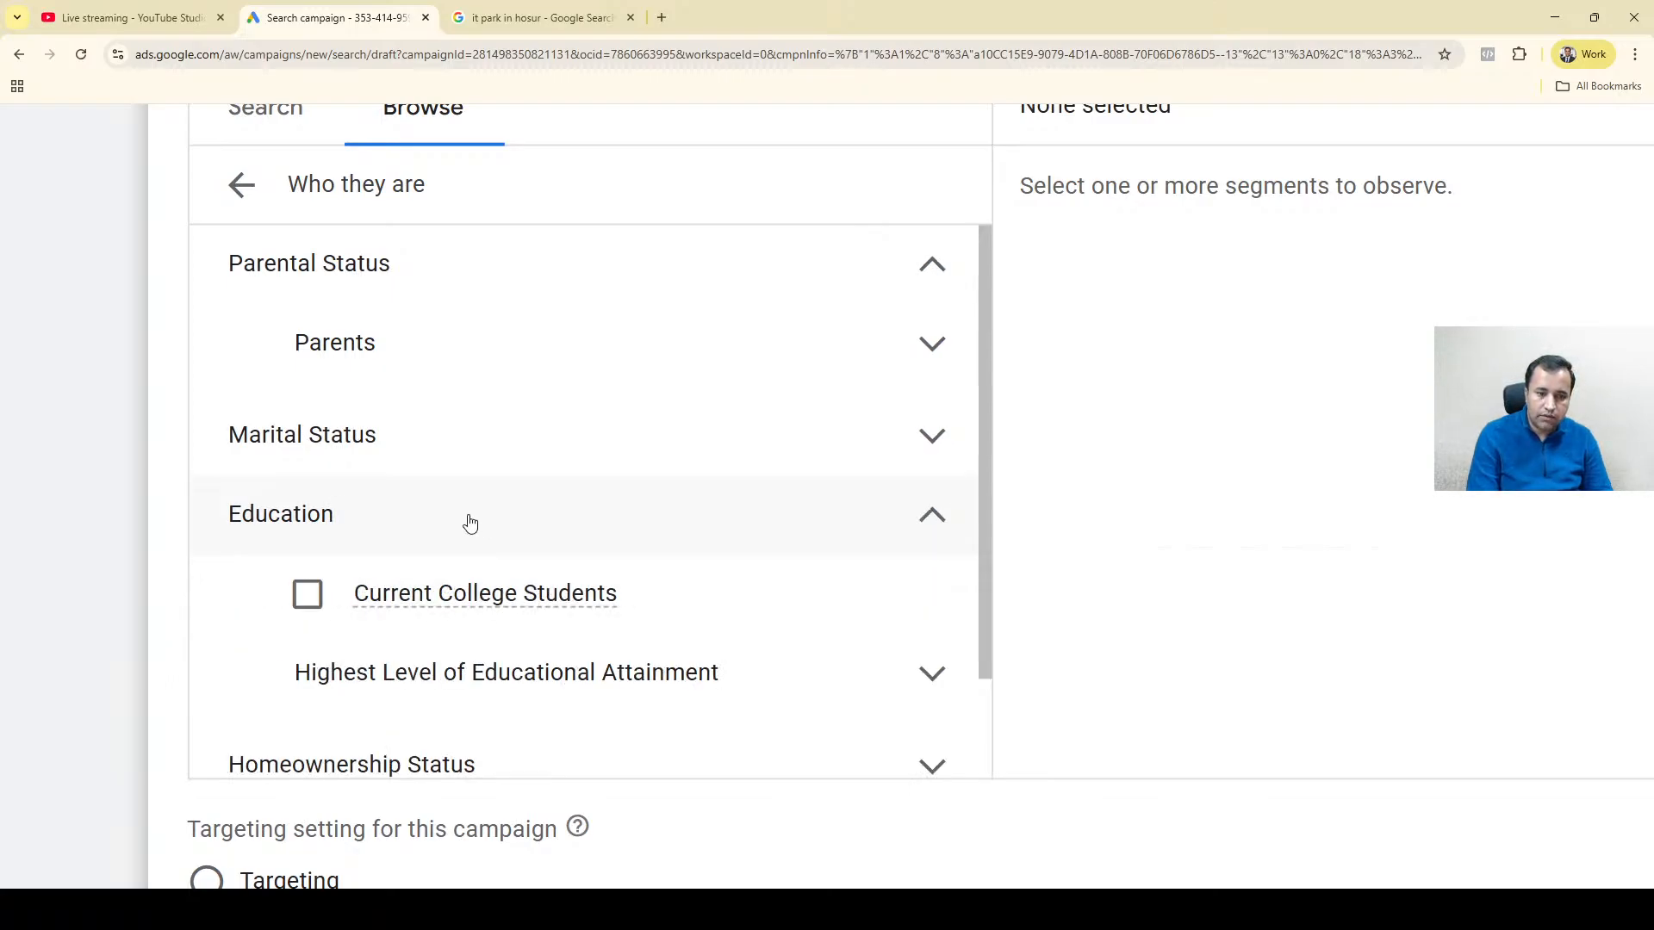
left_click(469, 523)
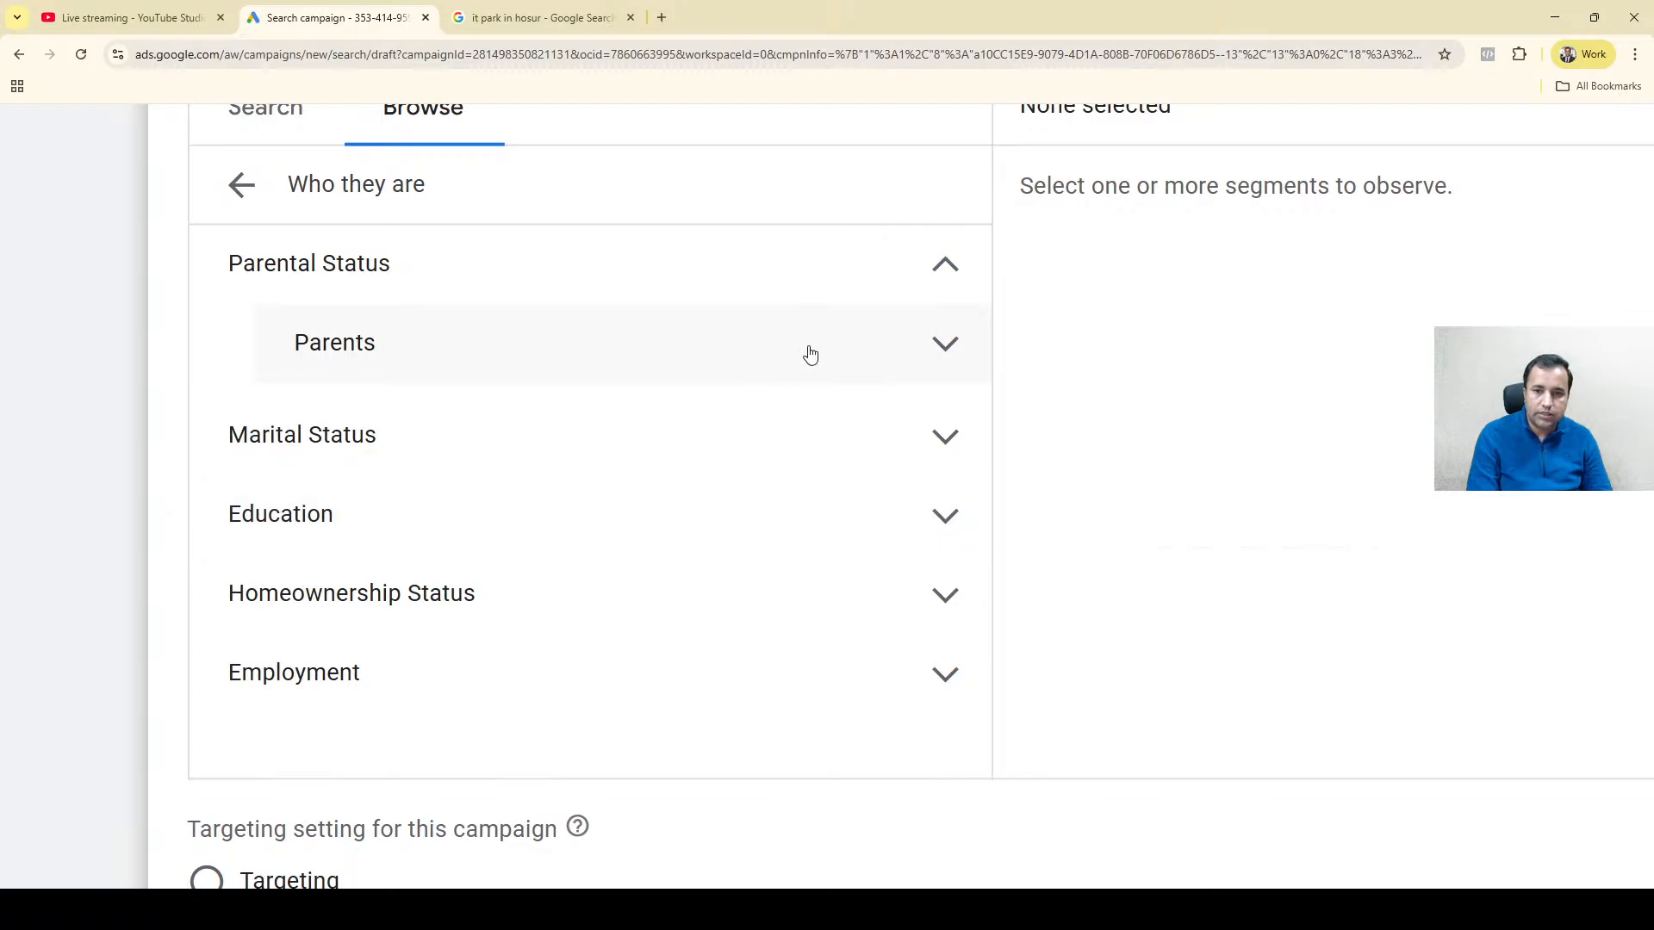
Browse the Affinity segments for interests and habits and examine the options under Banking & Finance.
left_click(245, 187)
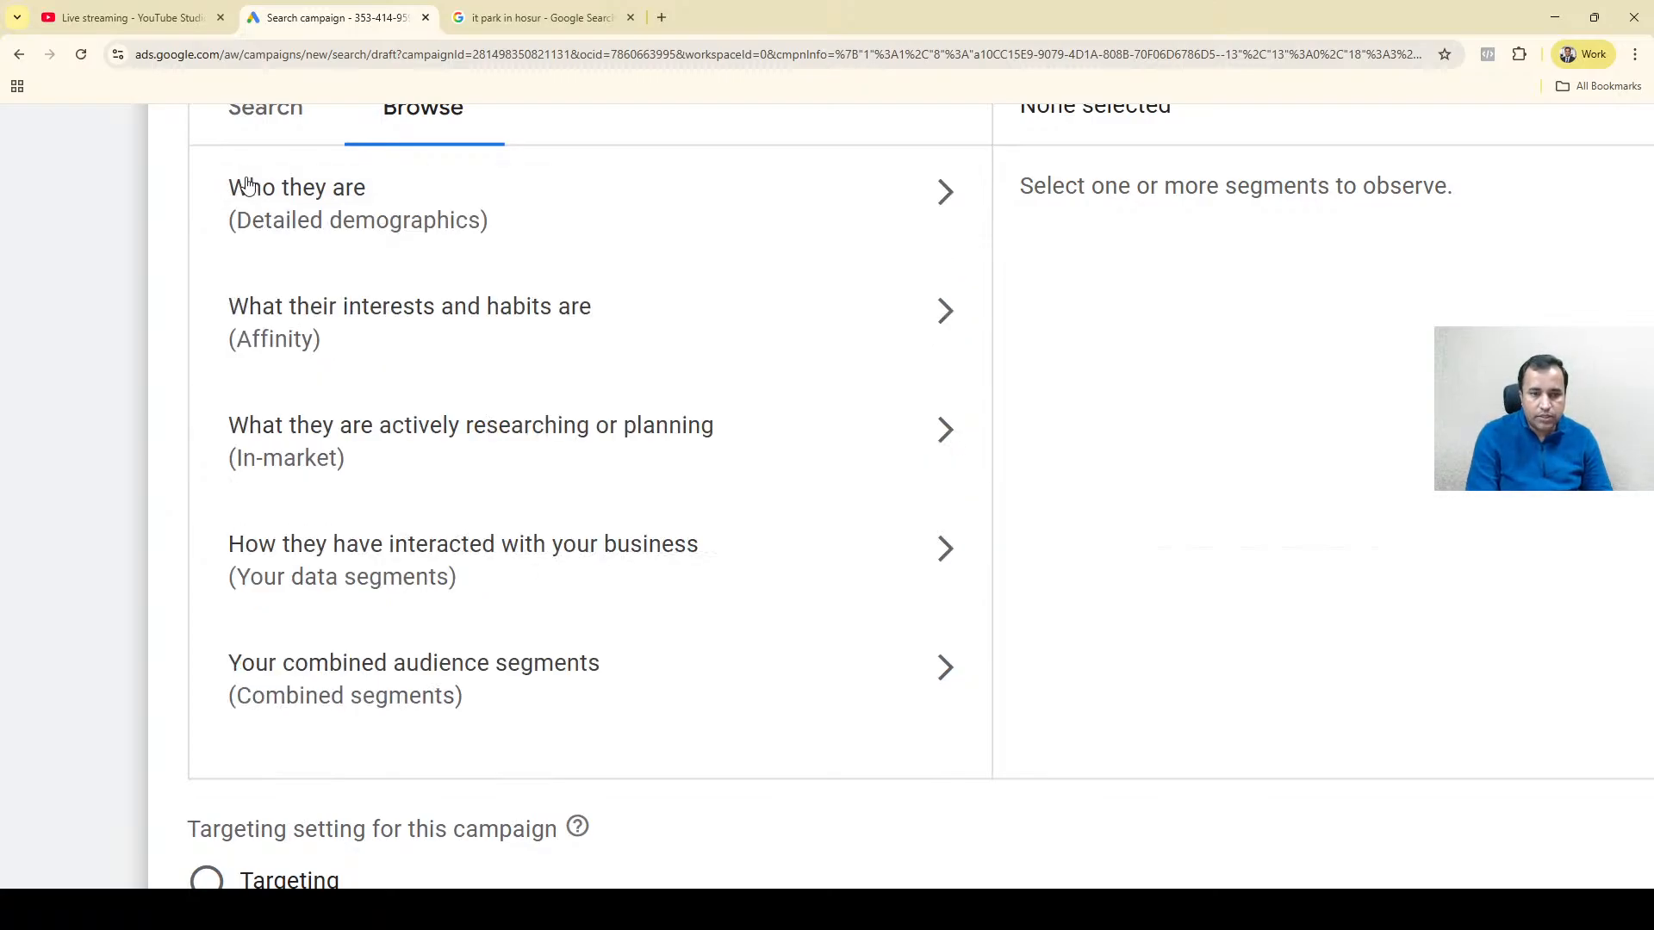
left_click(432, 354)
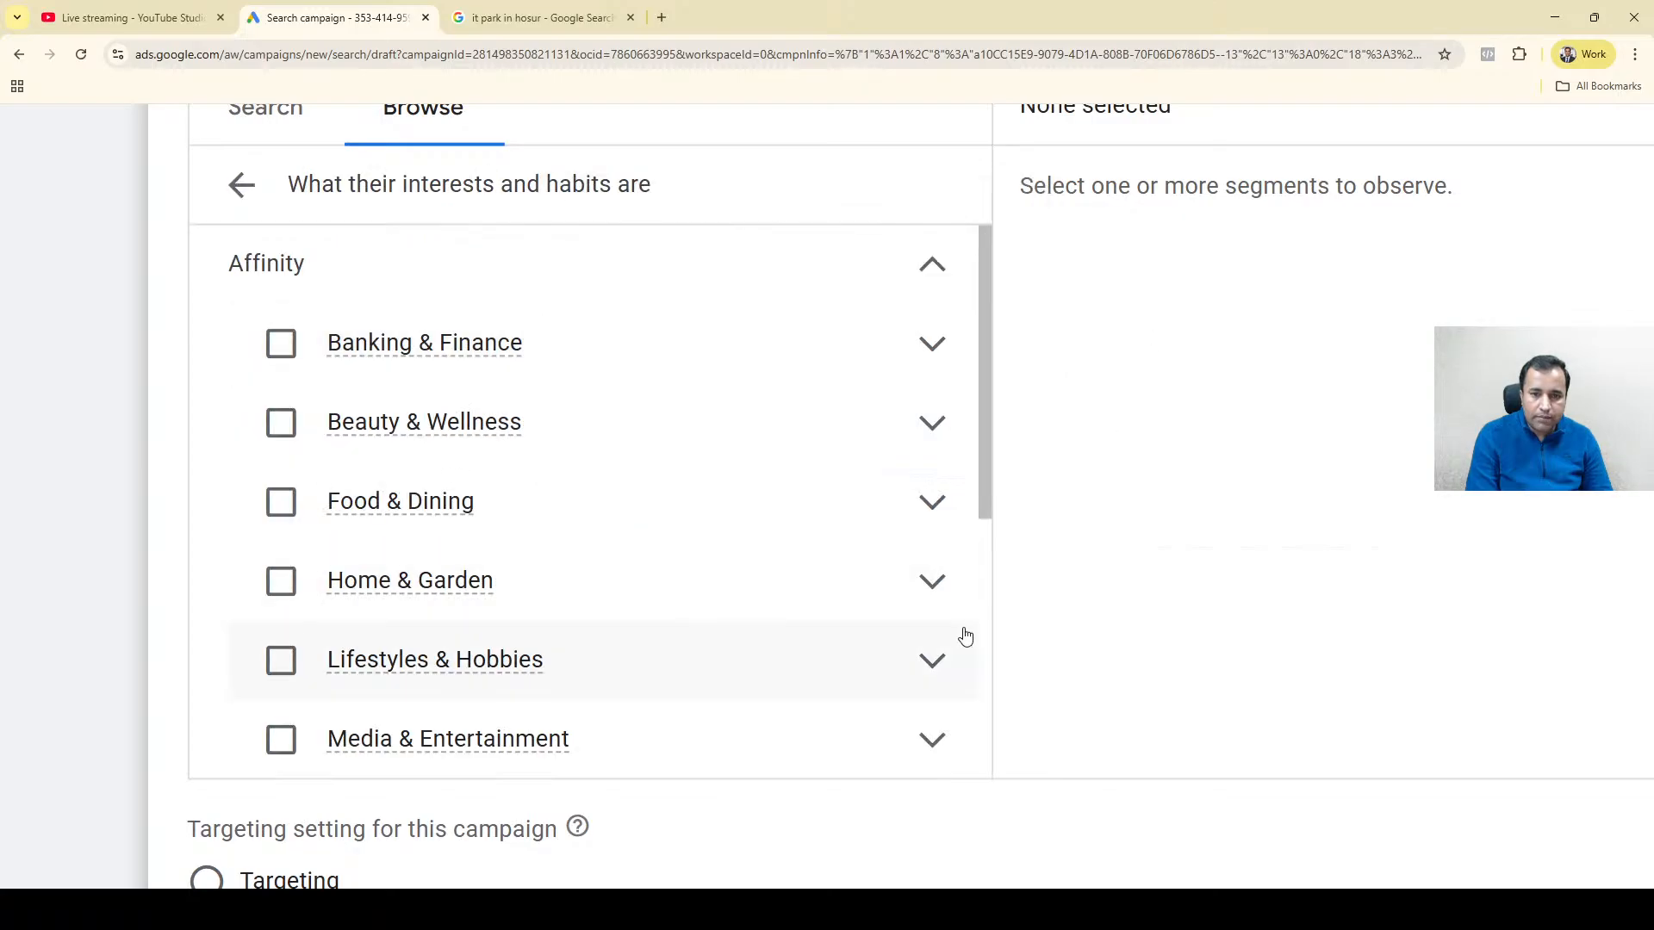
left_click_drag(987, 341, 987, 549)
left_click_drag(985, 572, 1023, 344)
left_click(933, 346)
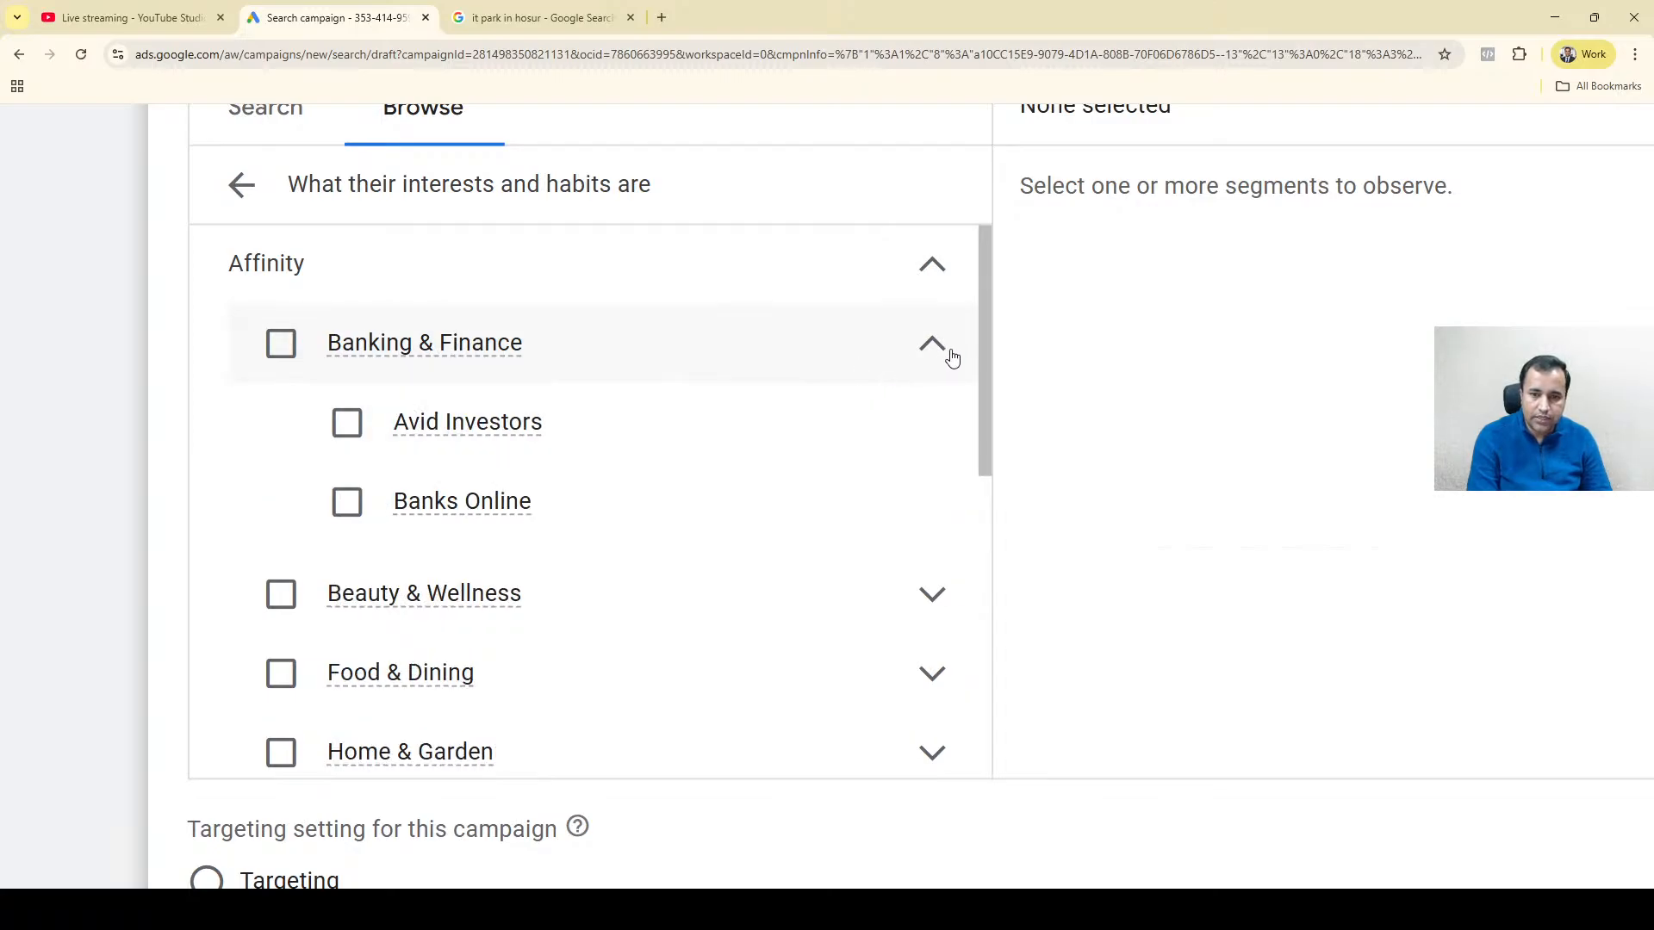
left_click(930, 346)
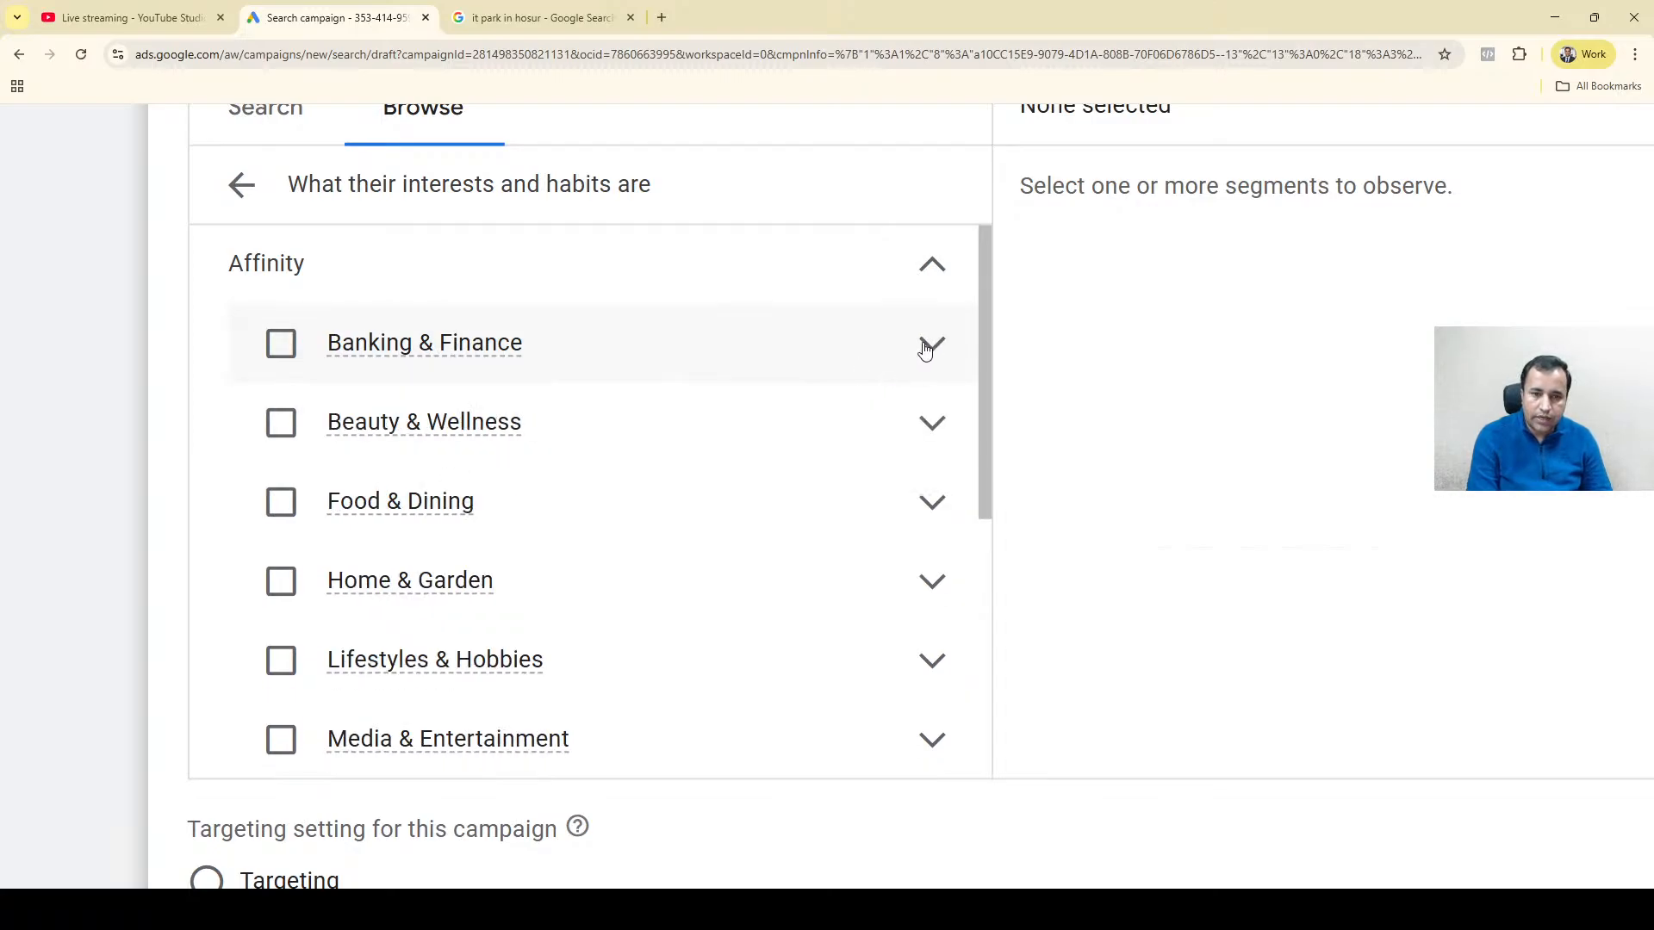
Add the affinity segments Beauty Mavens and Frequently Visits Salons under Beauty & Wellness.
left_click(936, 442)
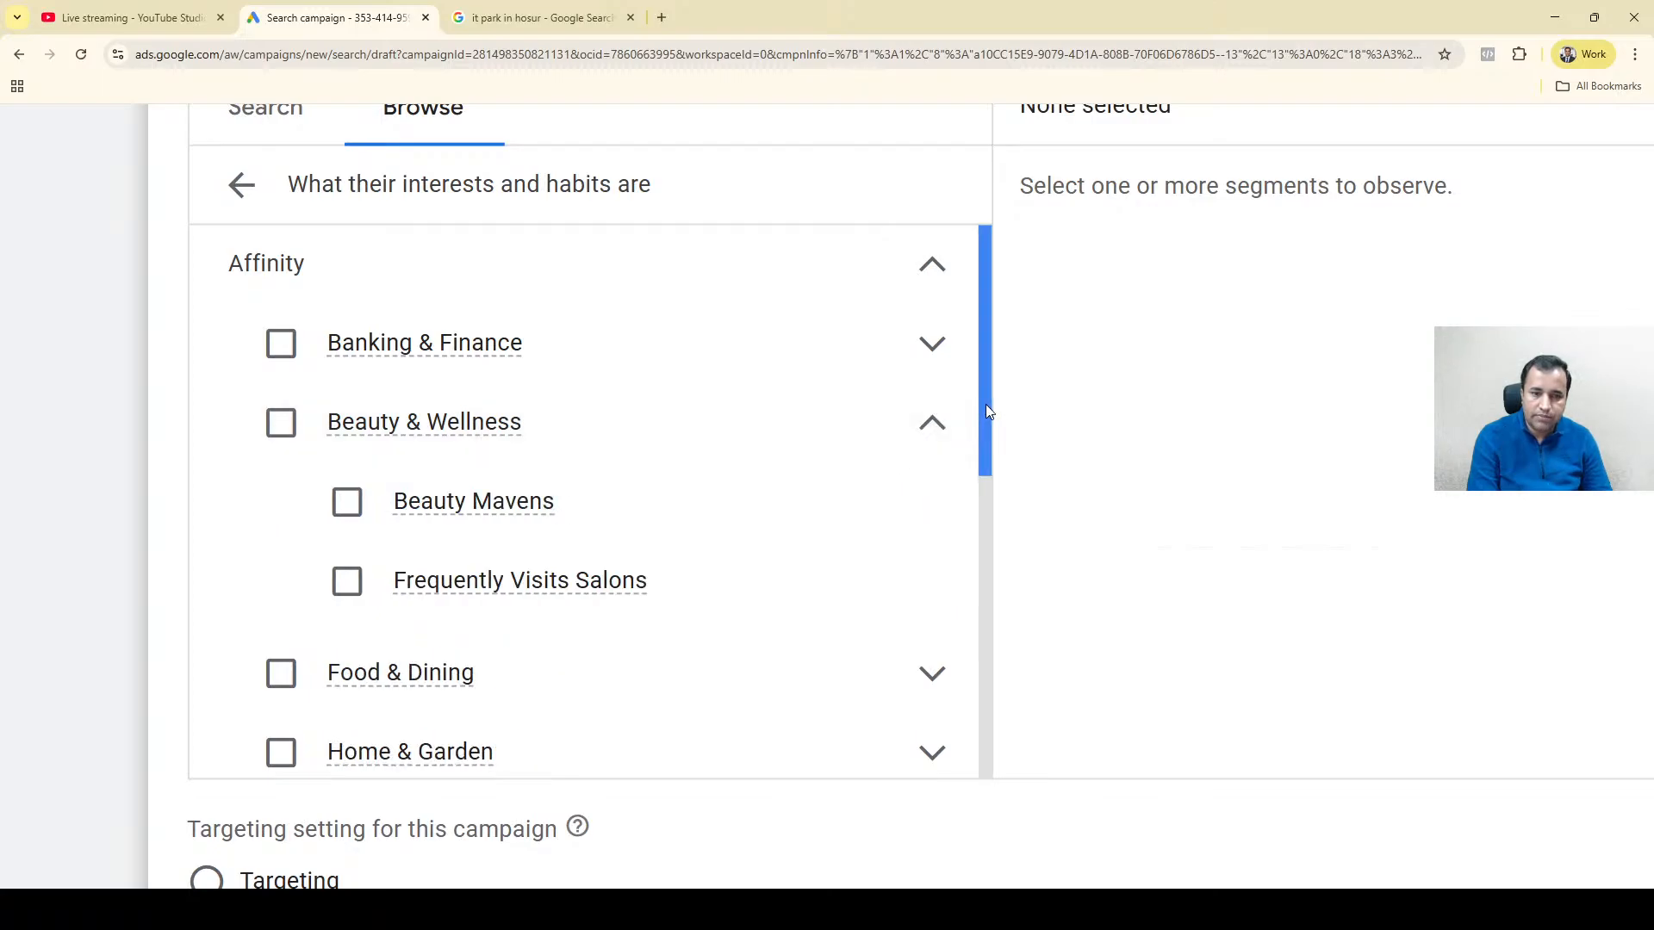
left_click_drag(985, 404, 985, 447)
mouse_move(470, 491)
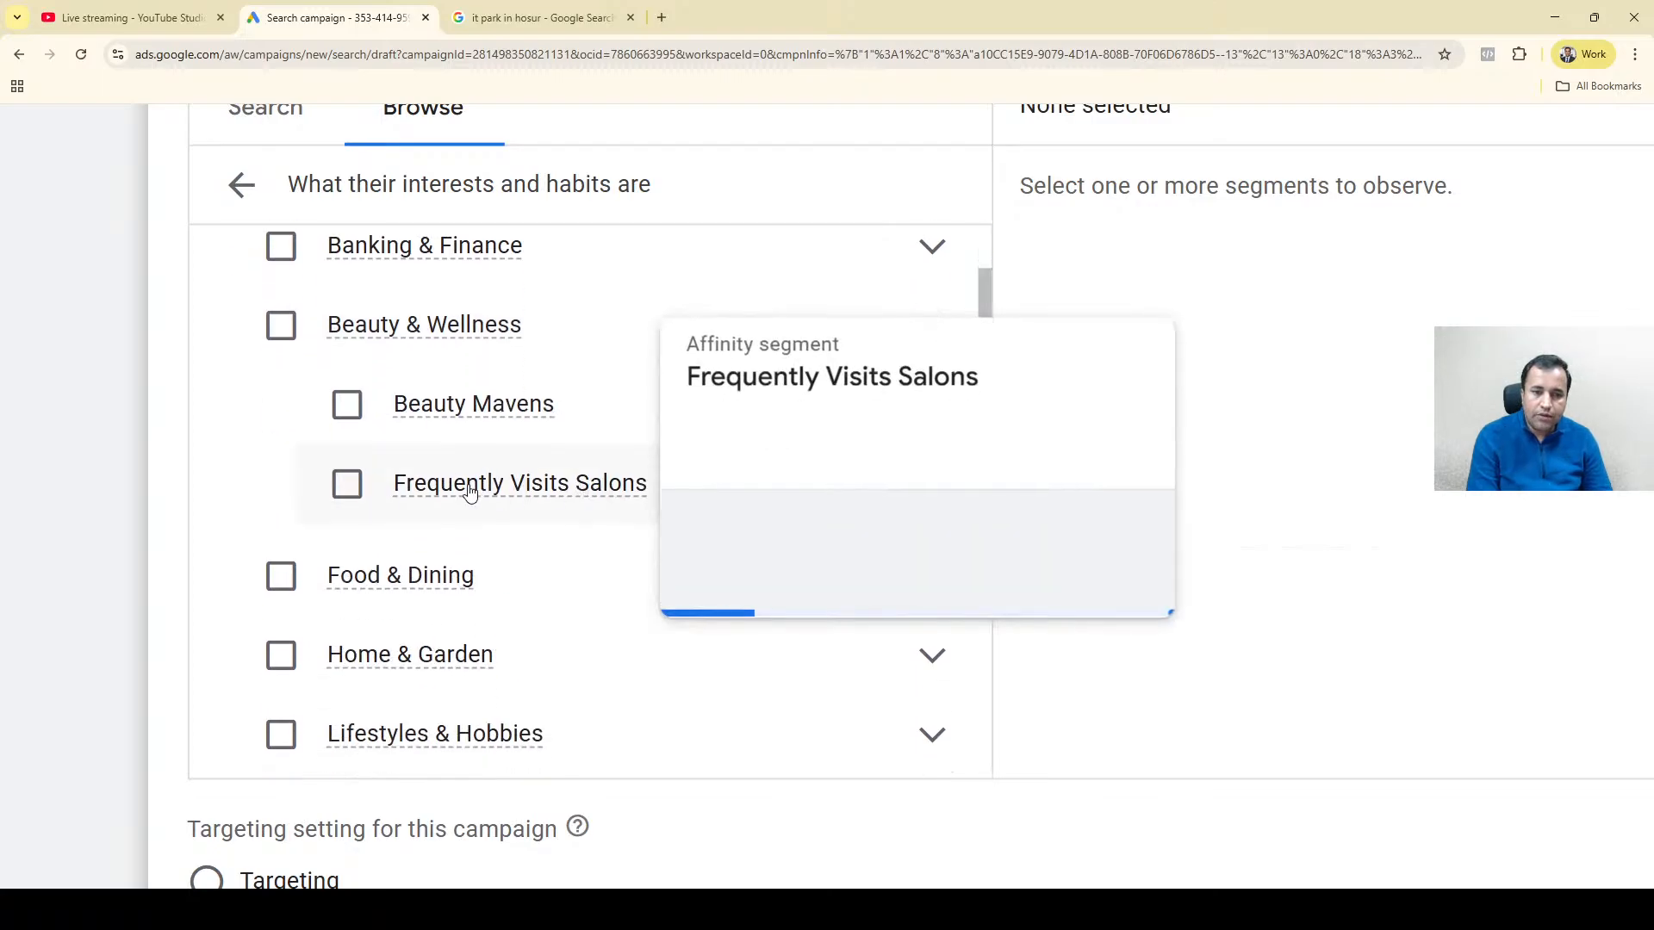
scroll(469, 492, "up", 4)
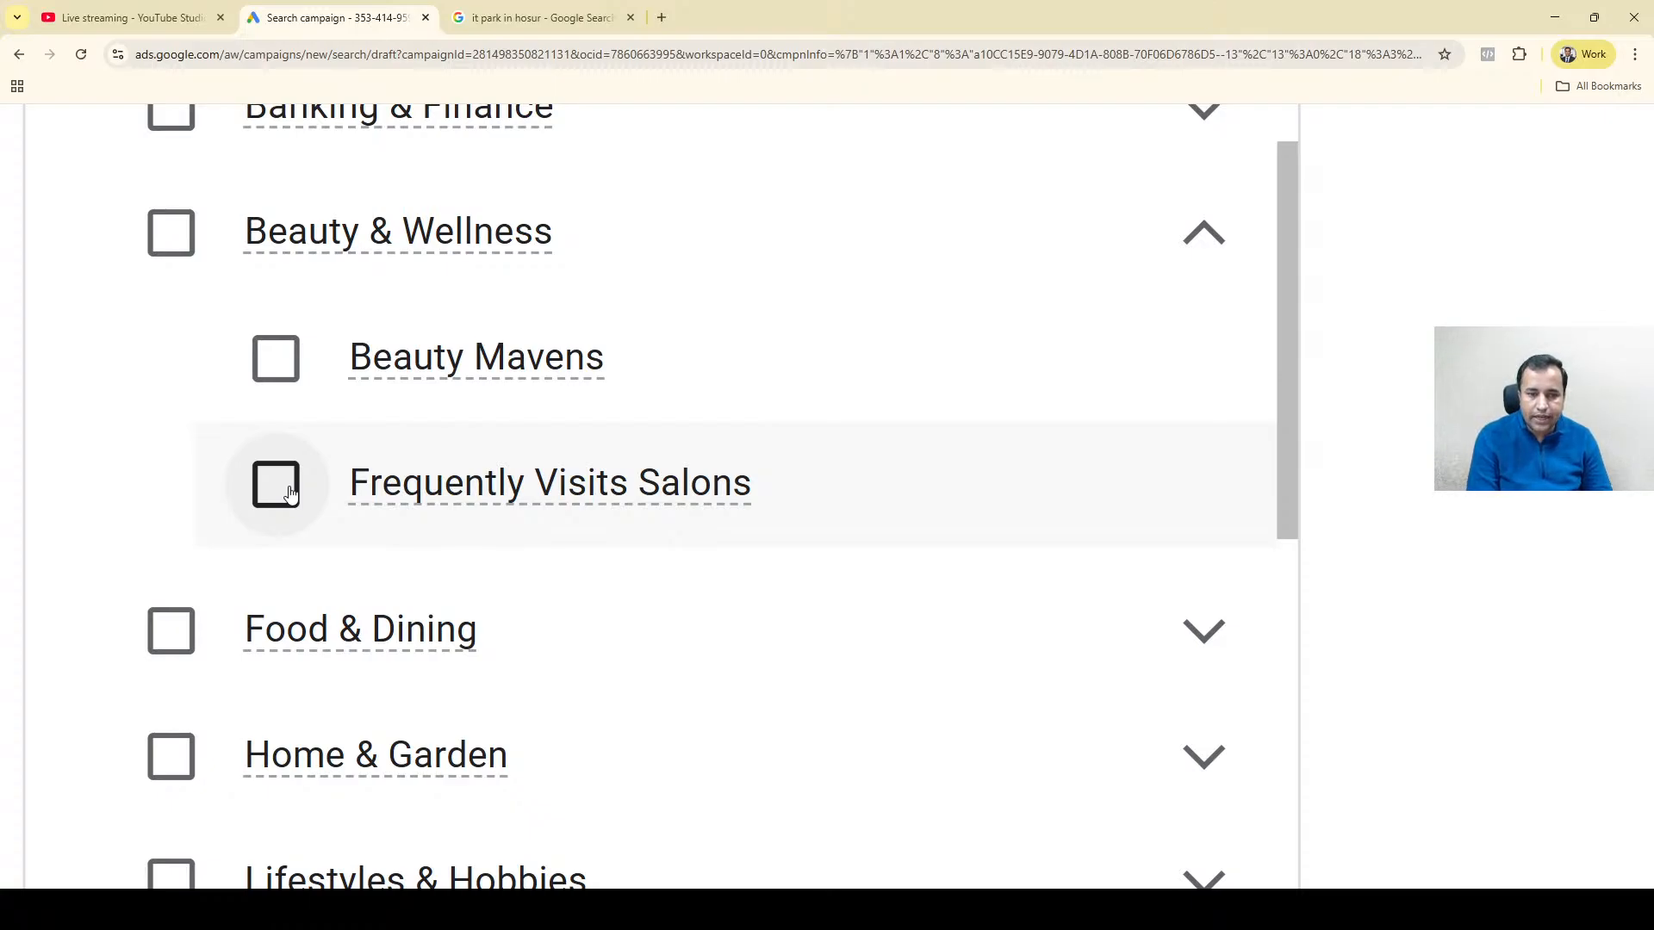
left_click(277, 363)
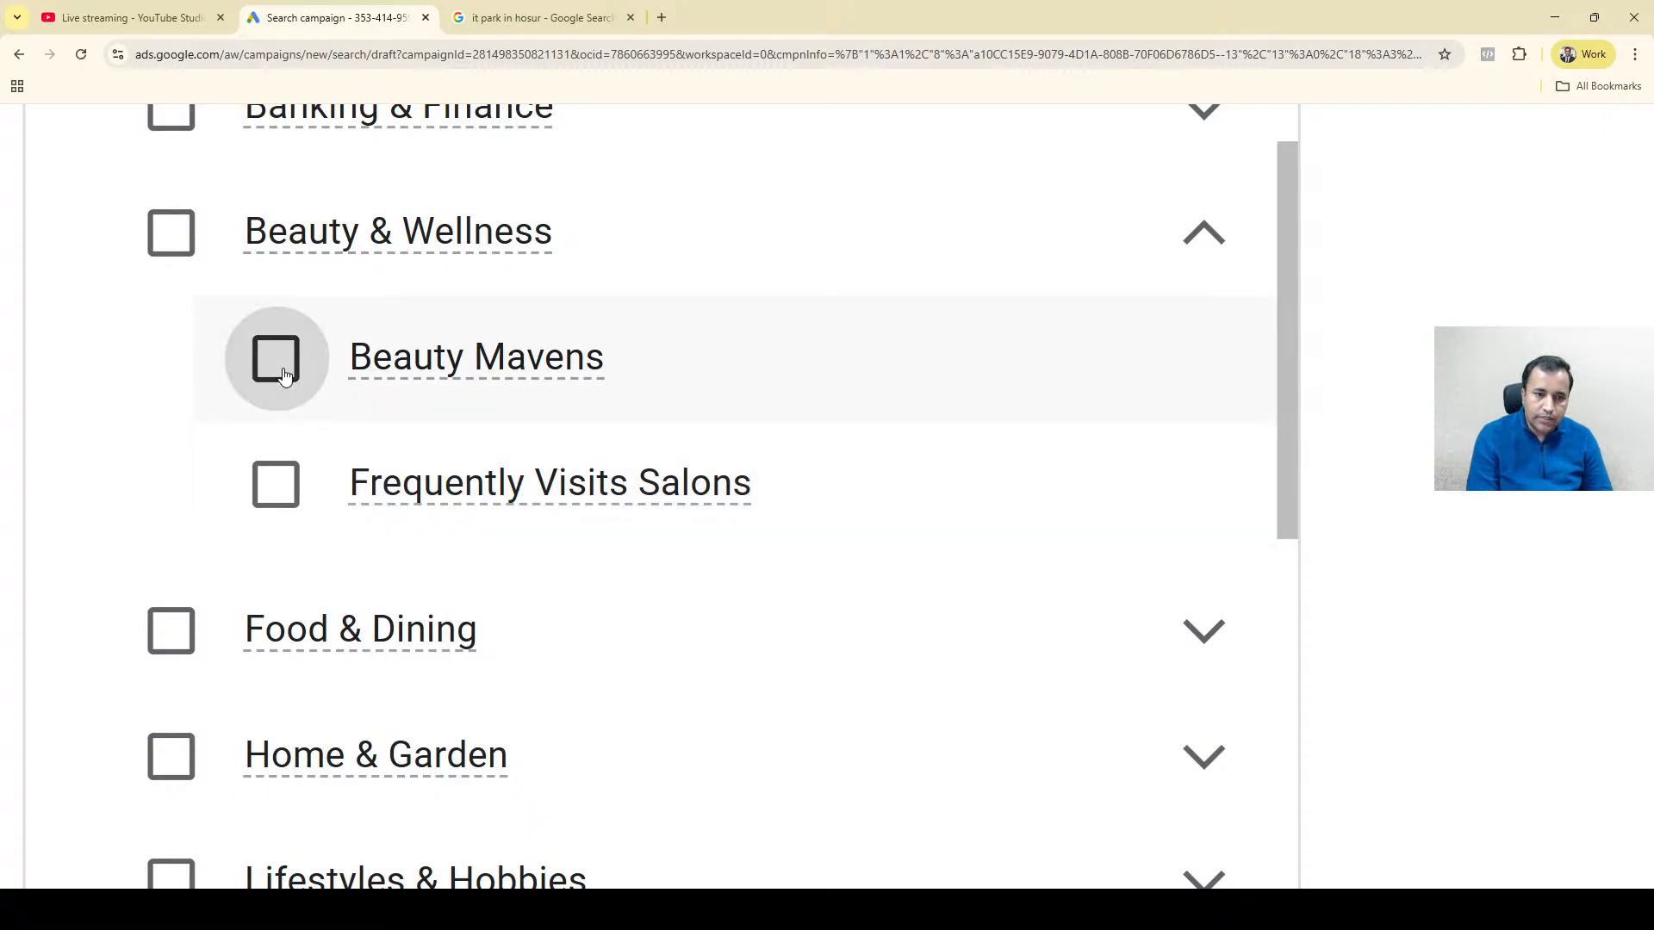
left_click(277, 478)
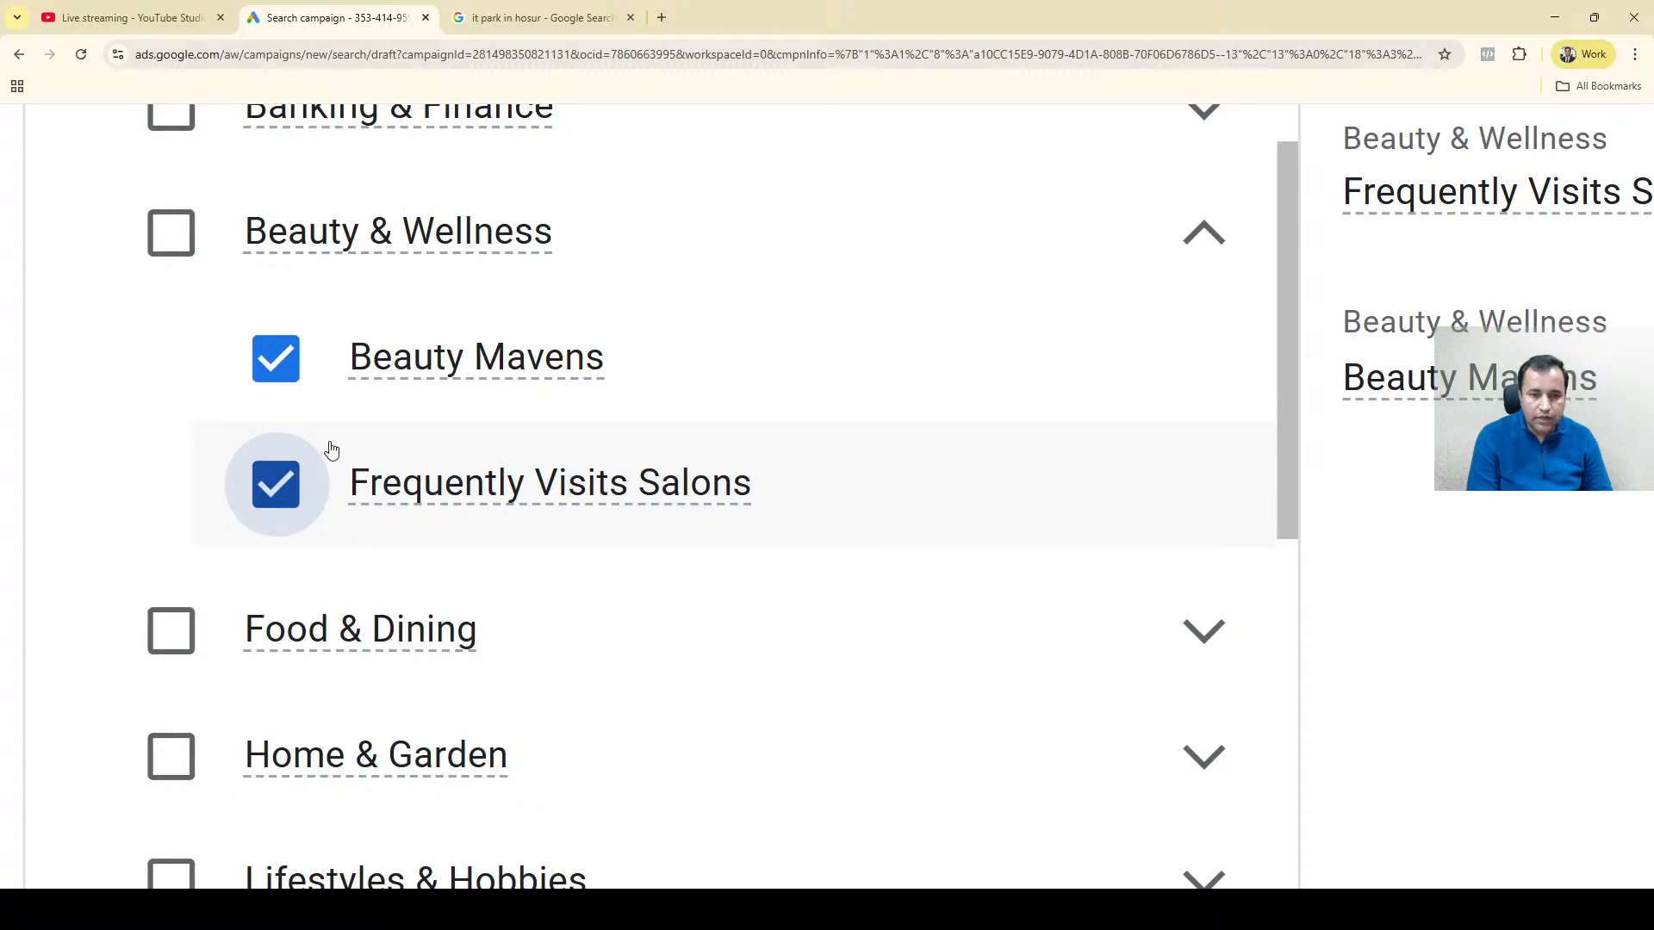
Remove the Beauty Mavens and Frequently Visits Salons segments and collapse the Beauty & Wellness category.
left_click(279, 366)
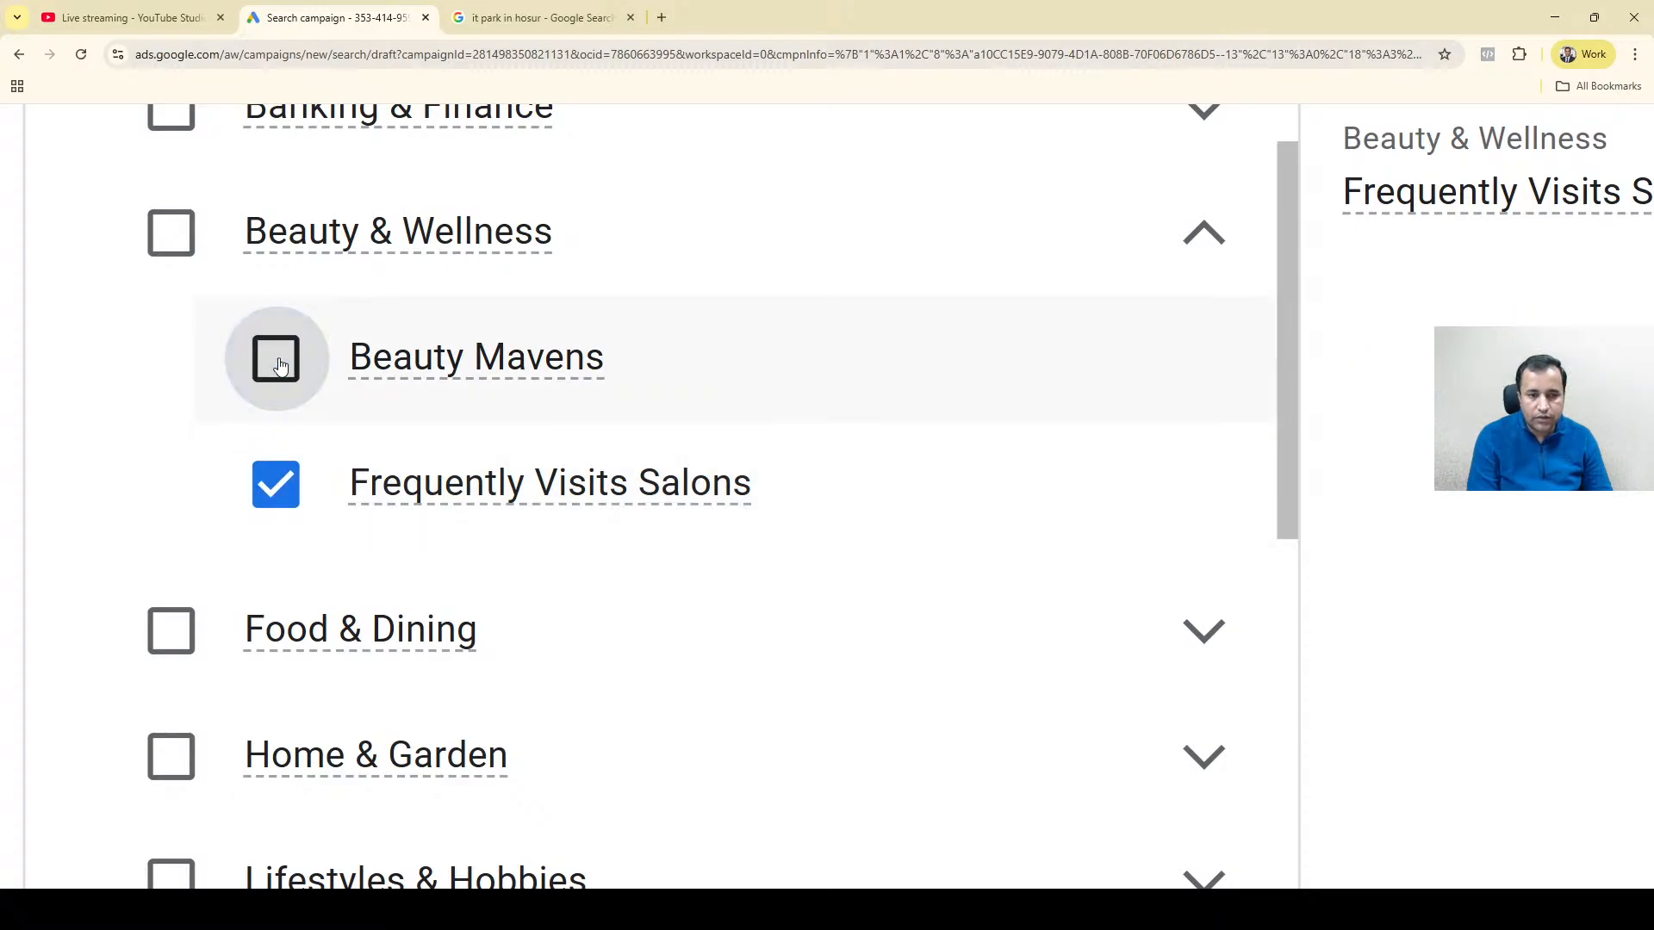
left_click(280, 498)
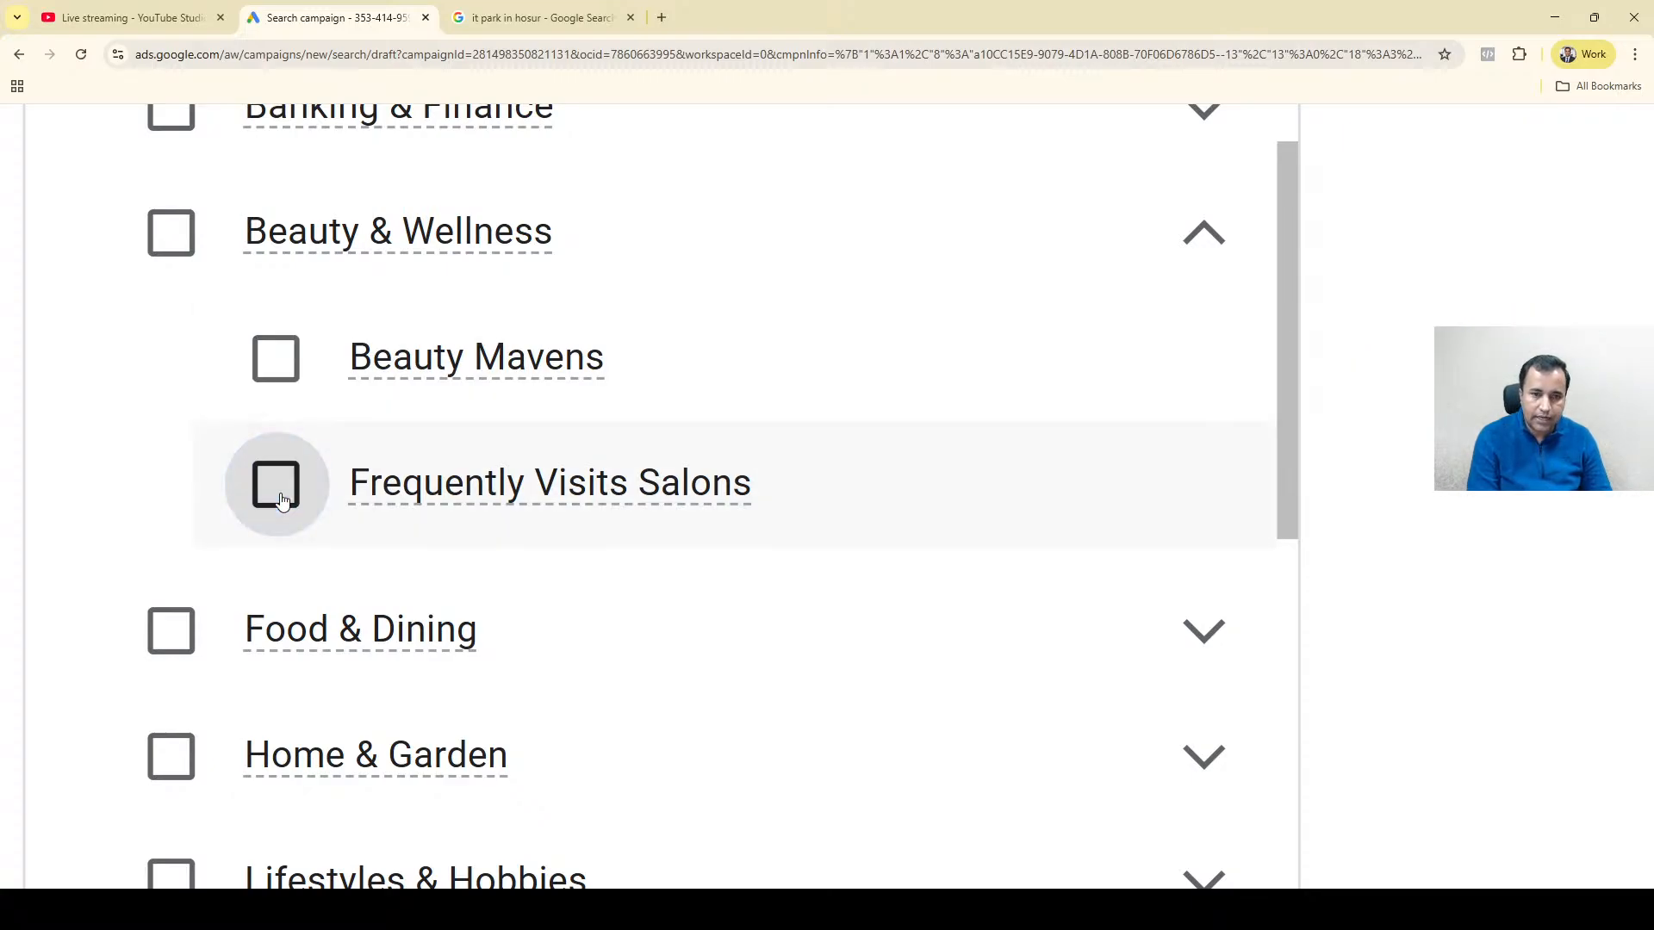
scroll(281, 501, "down", 3)
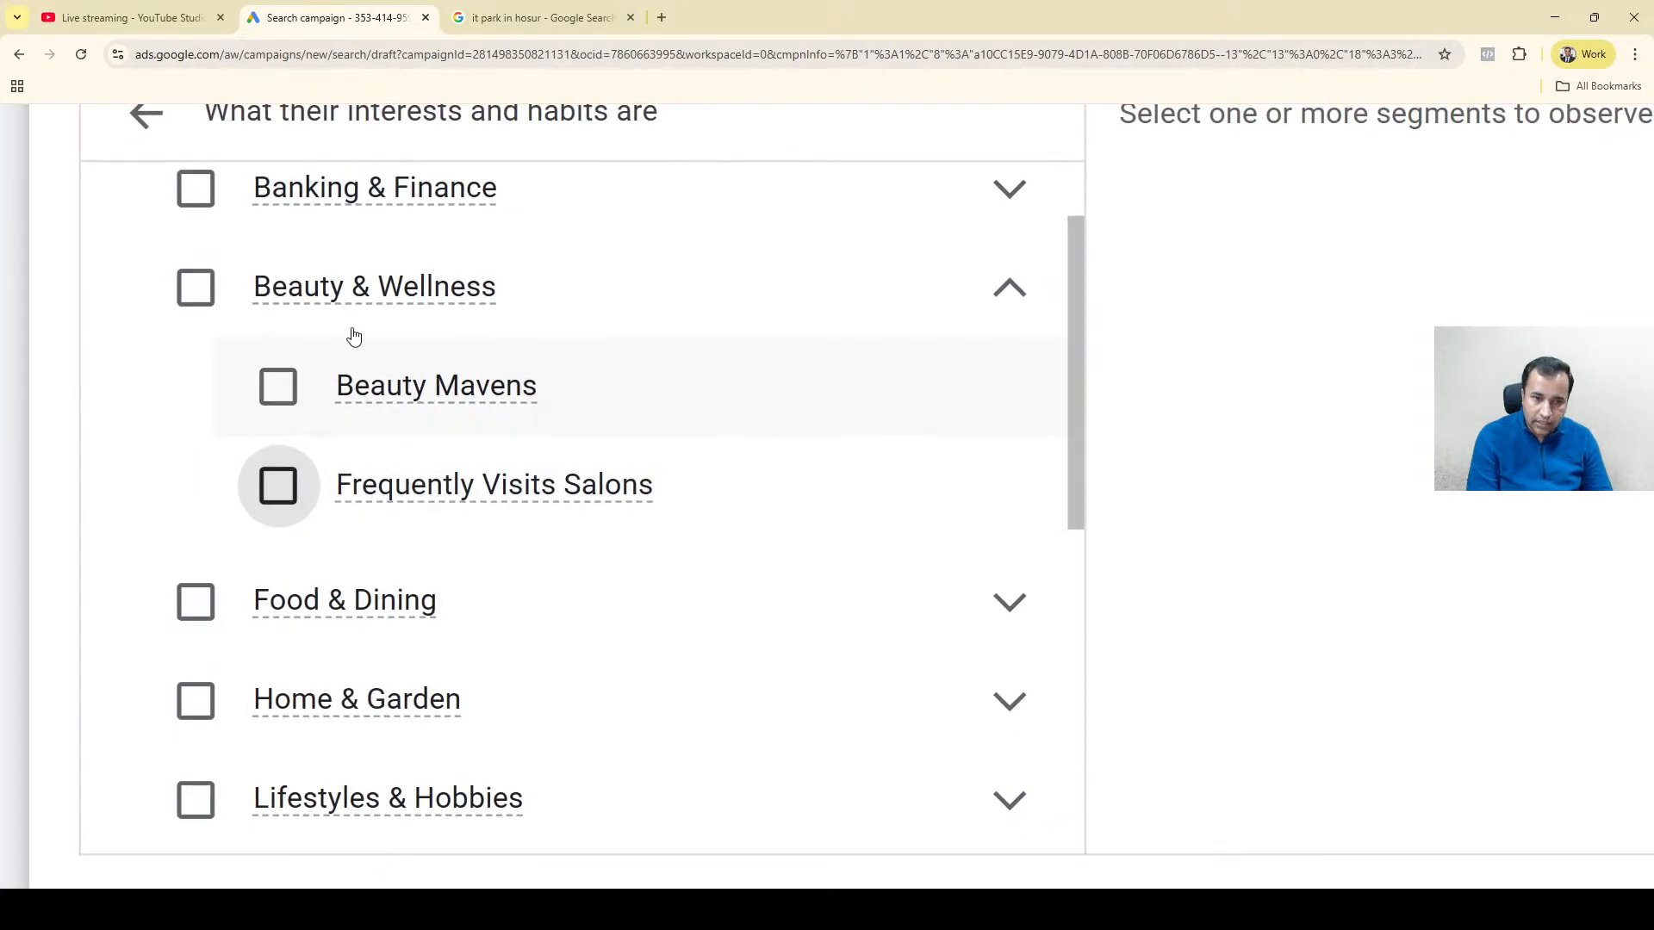
mouse_move(388, 300)
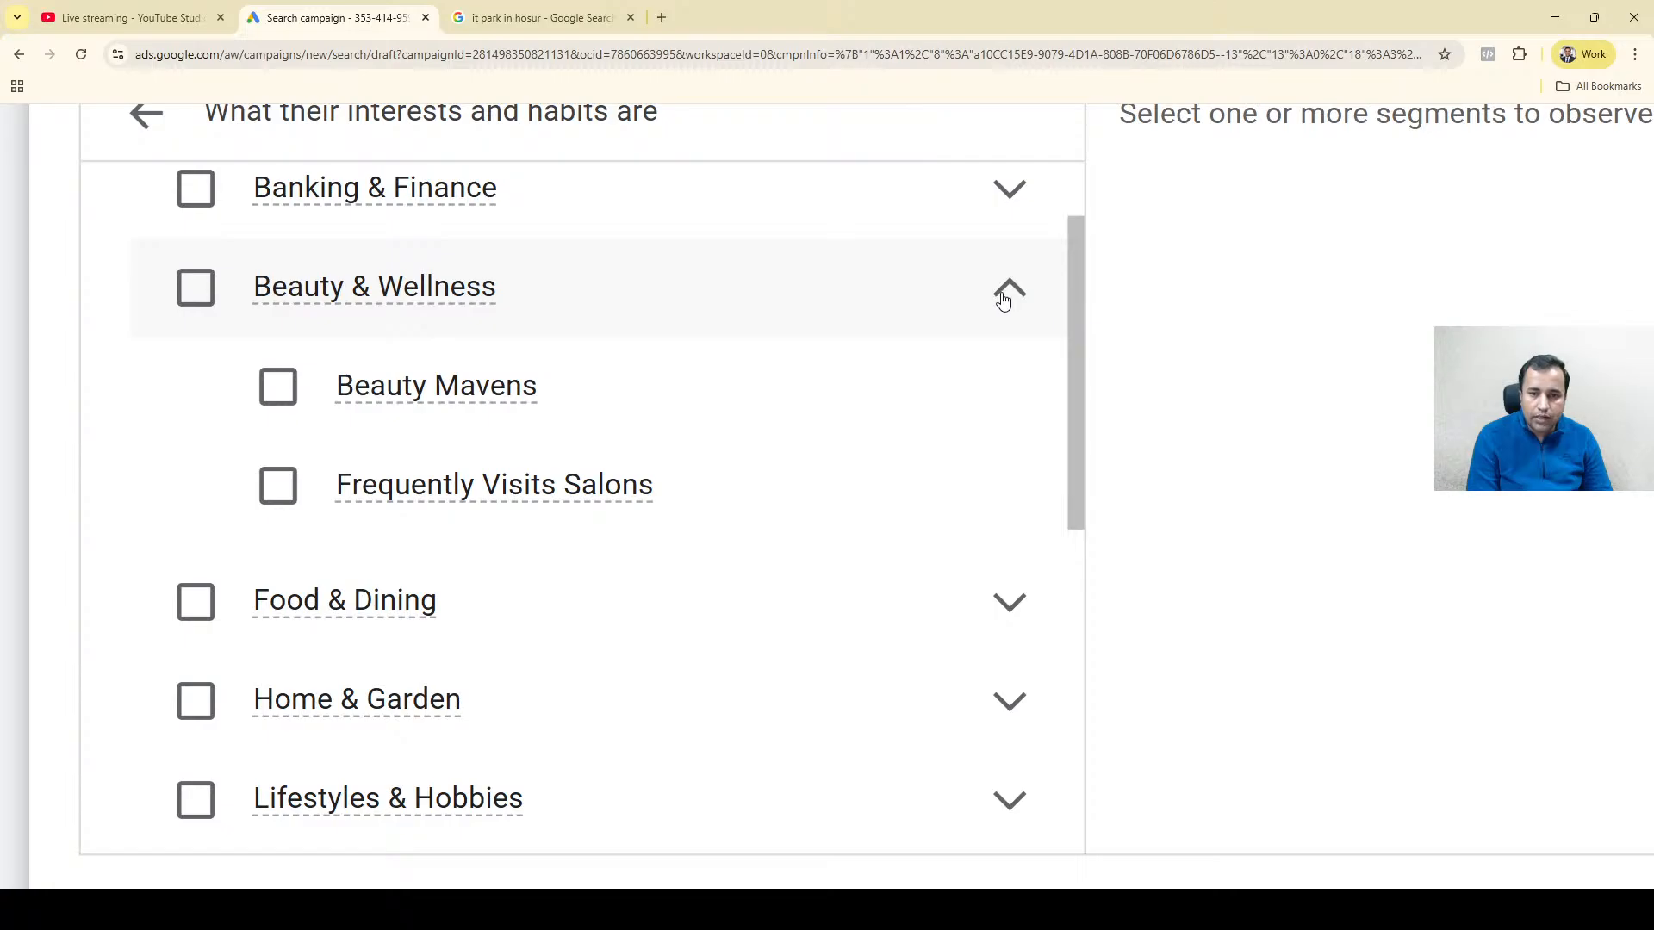
left_click(1004, 297)
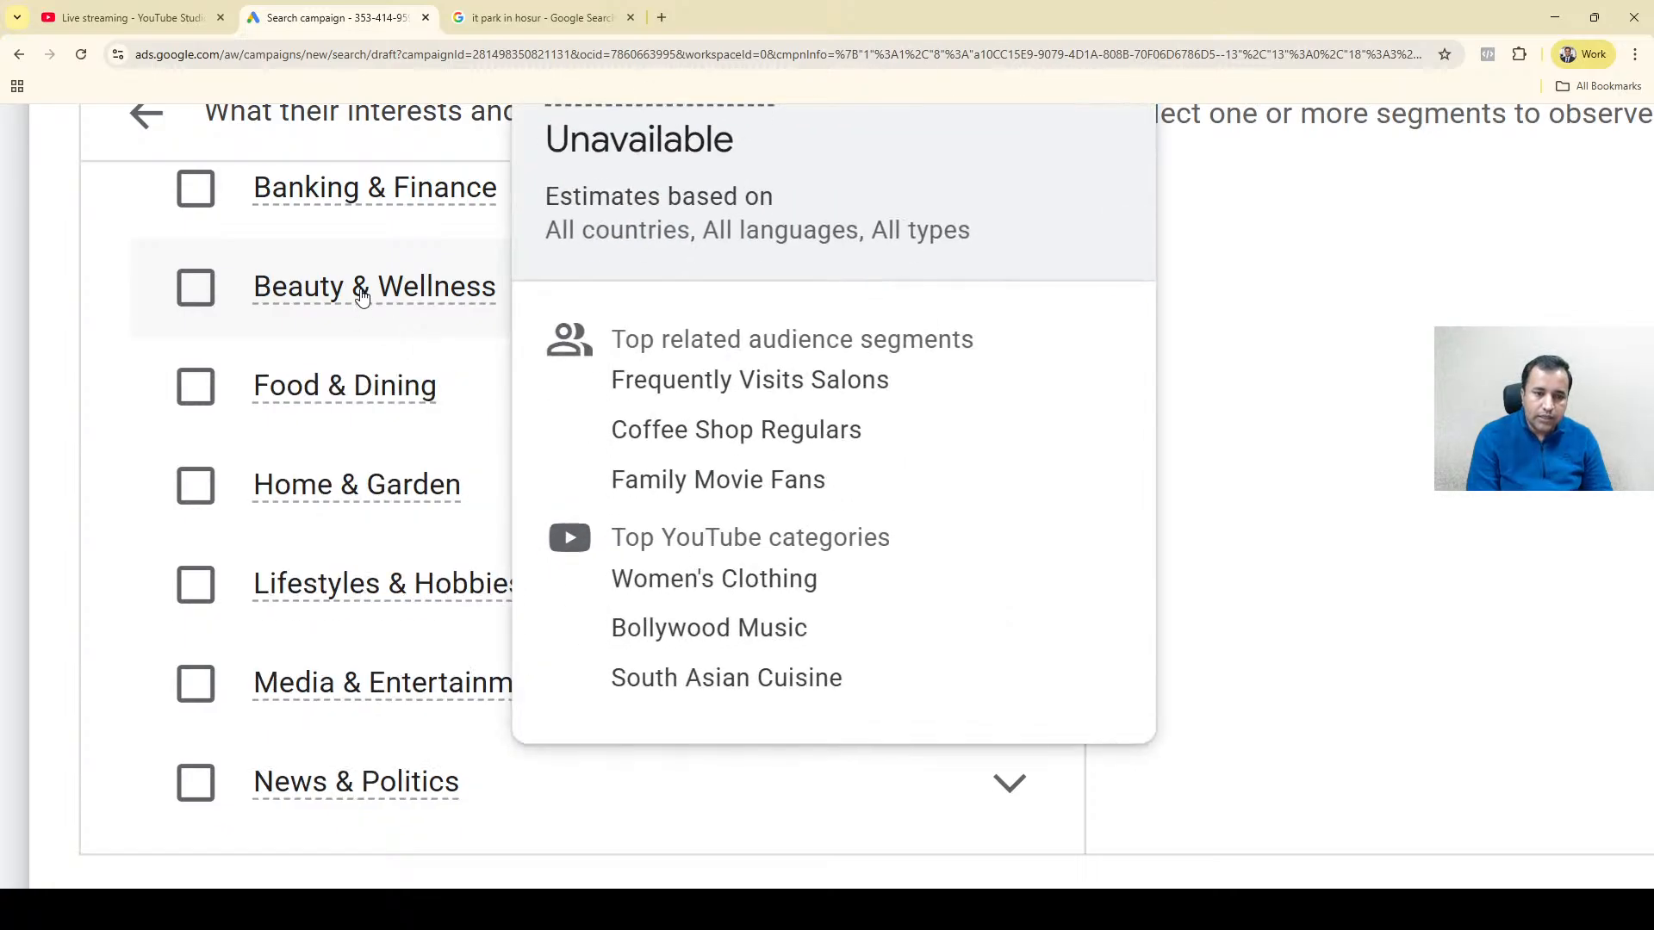
Try out the whole Beauty & Wellness and Shoppers affinity categories as segments, clearing each one again.
left_click(362, 295)
left_click(196, 291)
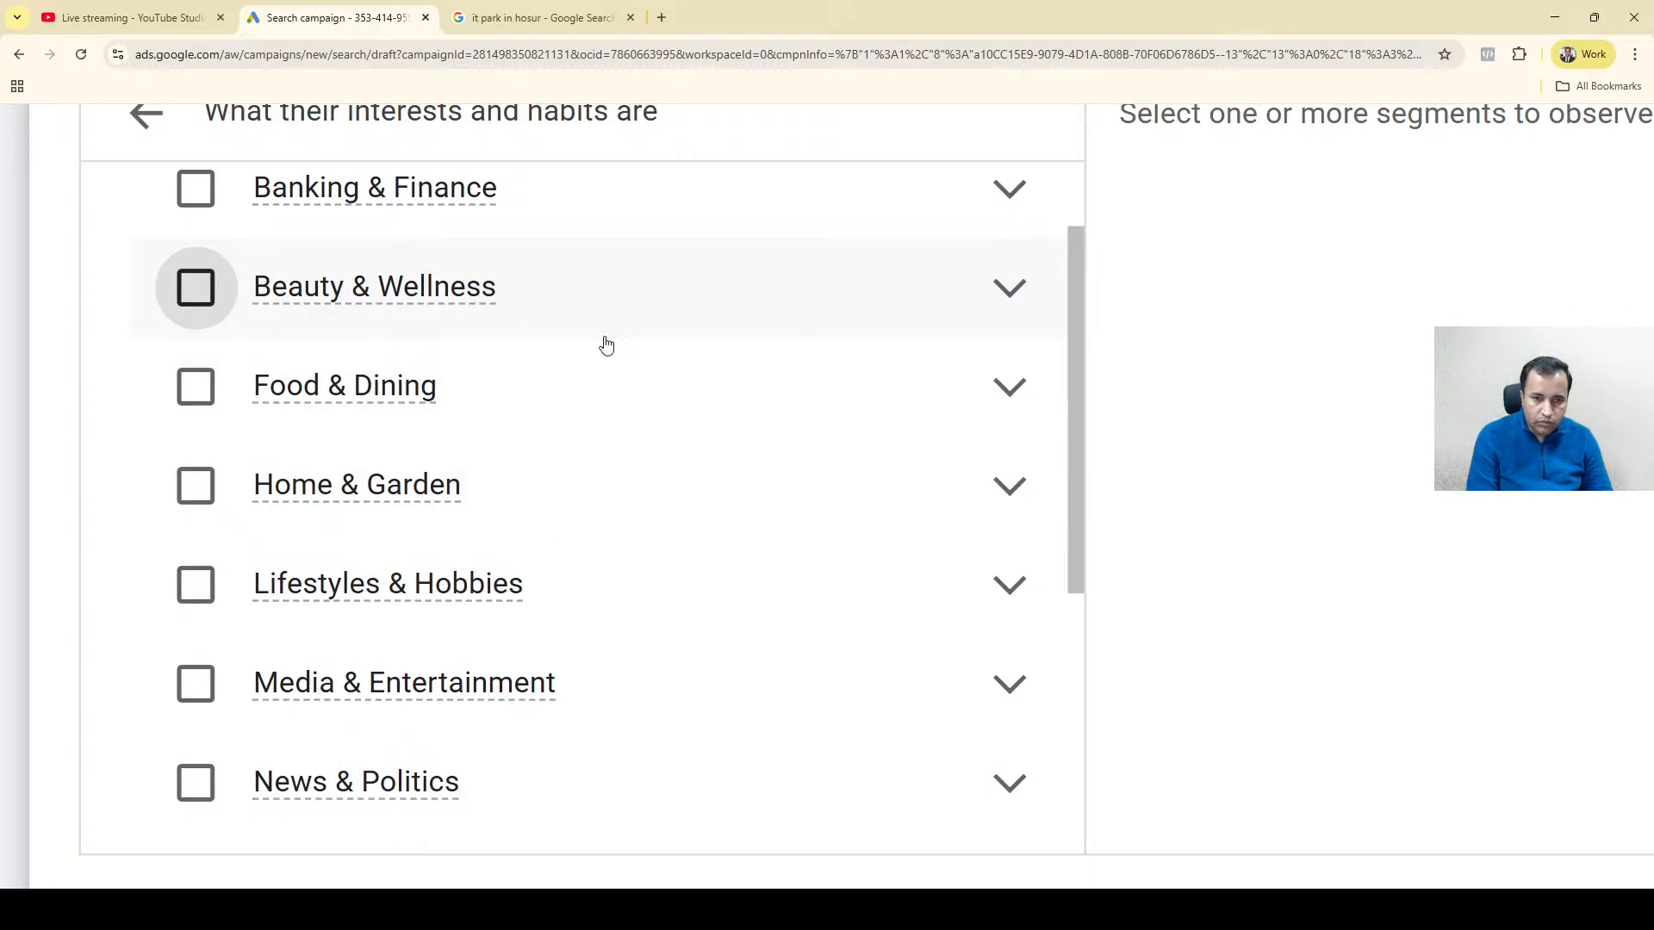
left_click_drag(1082, 347, 1067, 615)
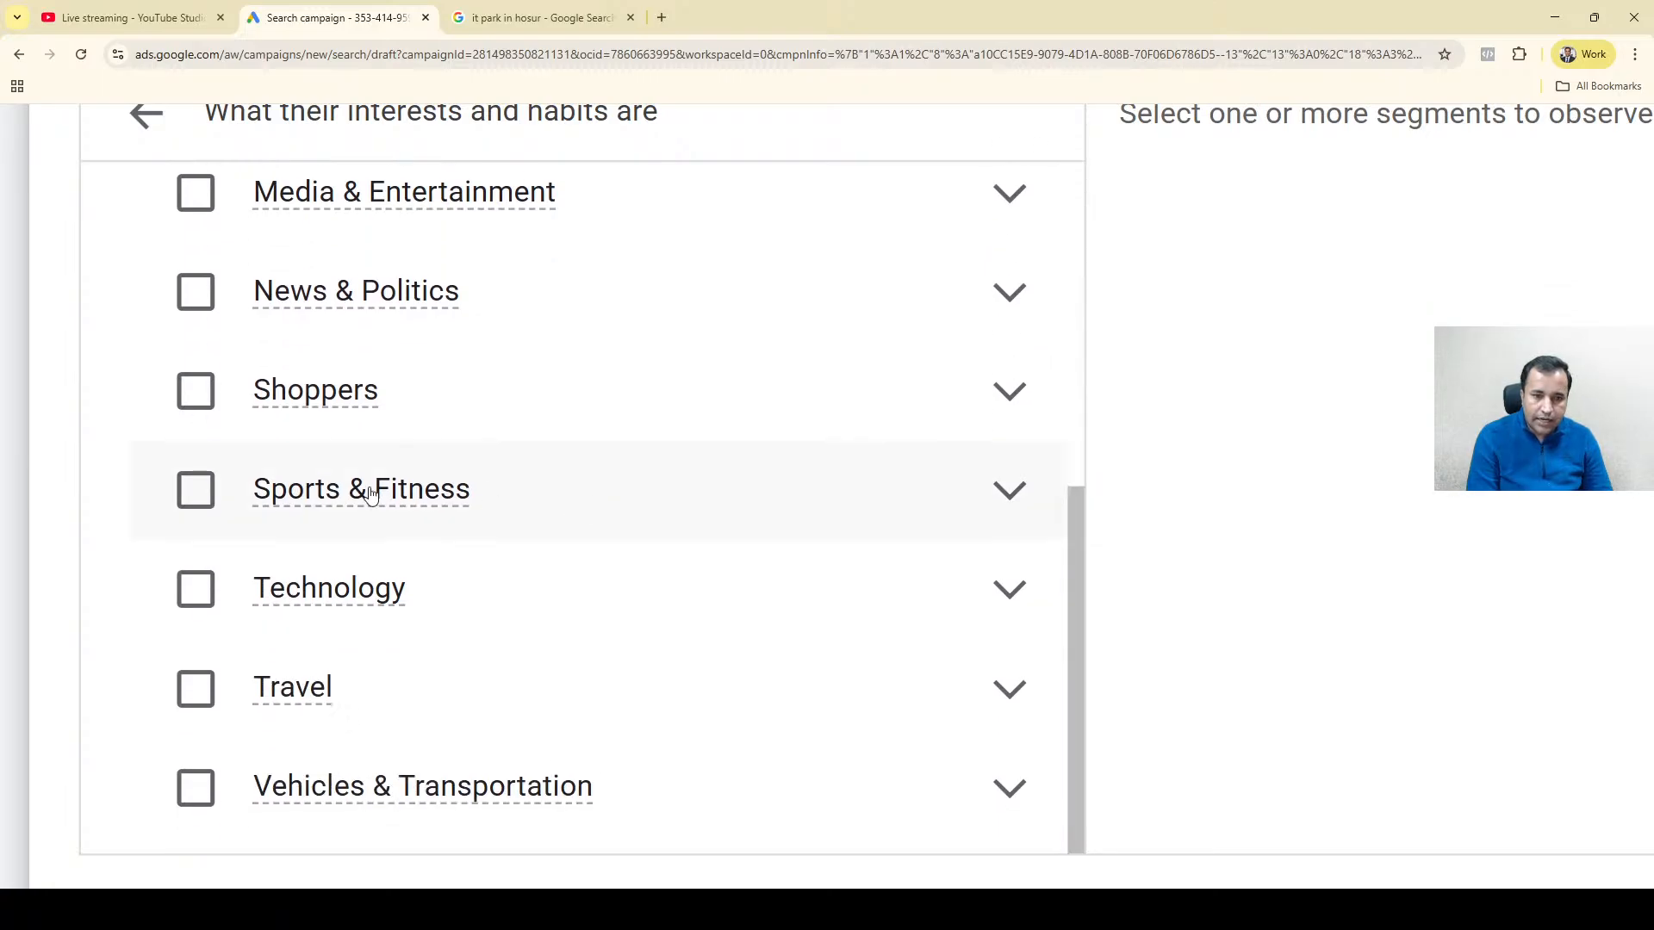
left_click(263, 389)
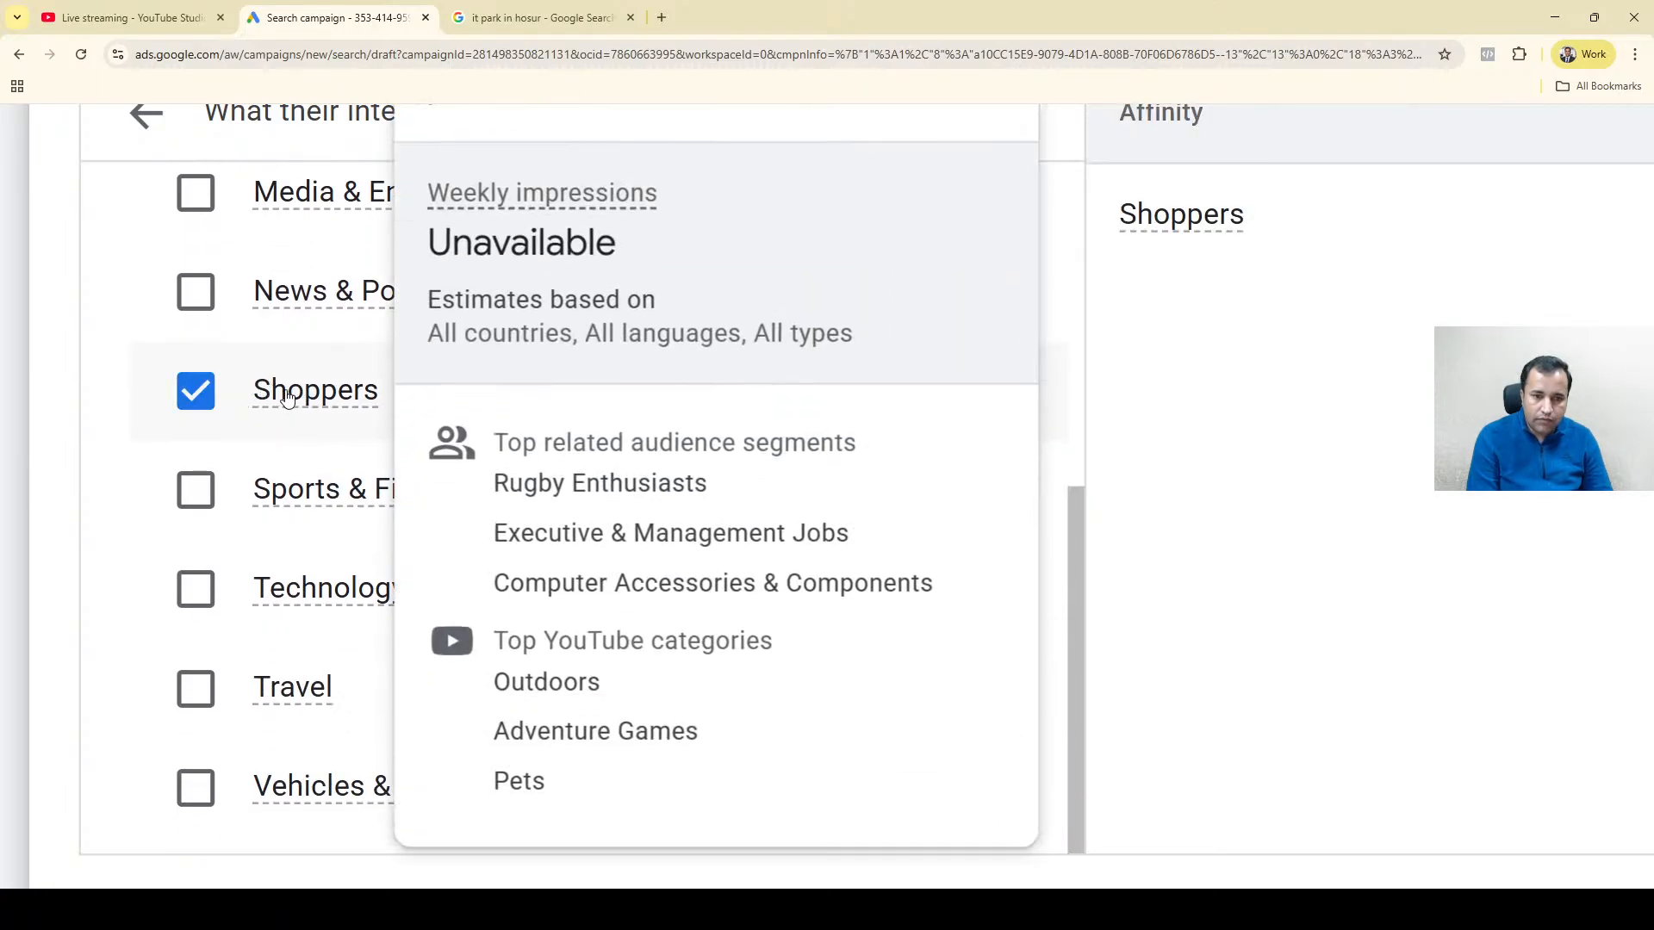
left_click(287, 396)
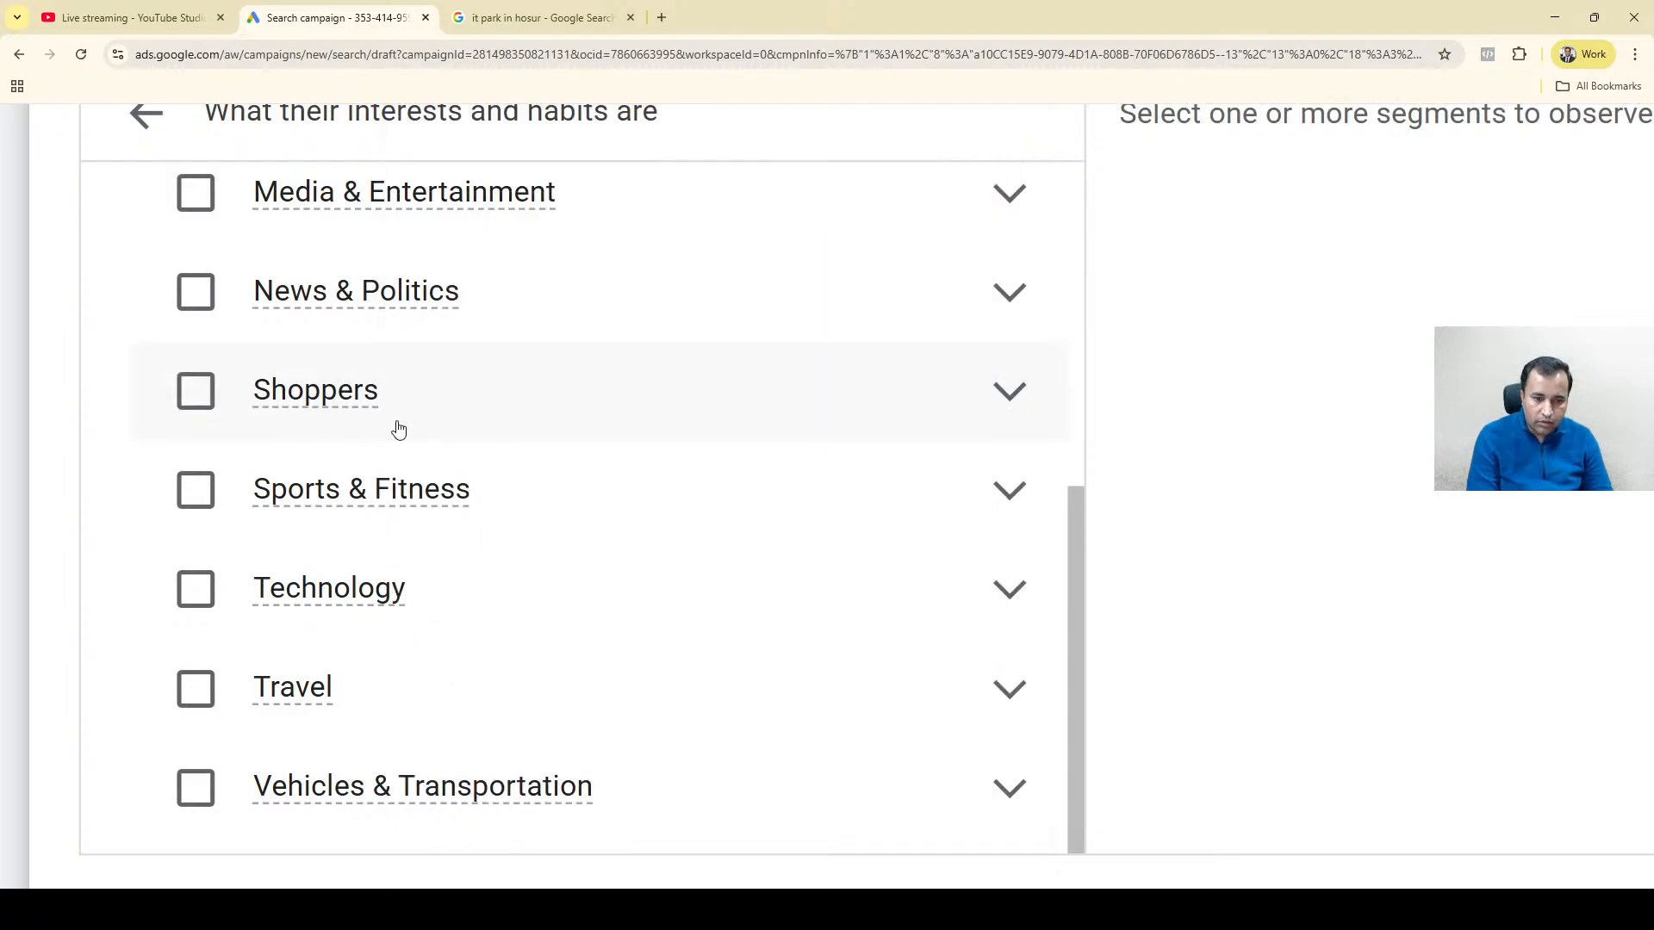
Expand the Technology affinity category and examine its segments.
left_click(1006, 591)
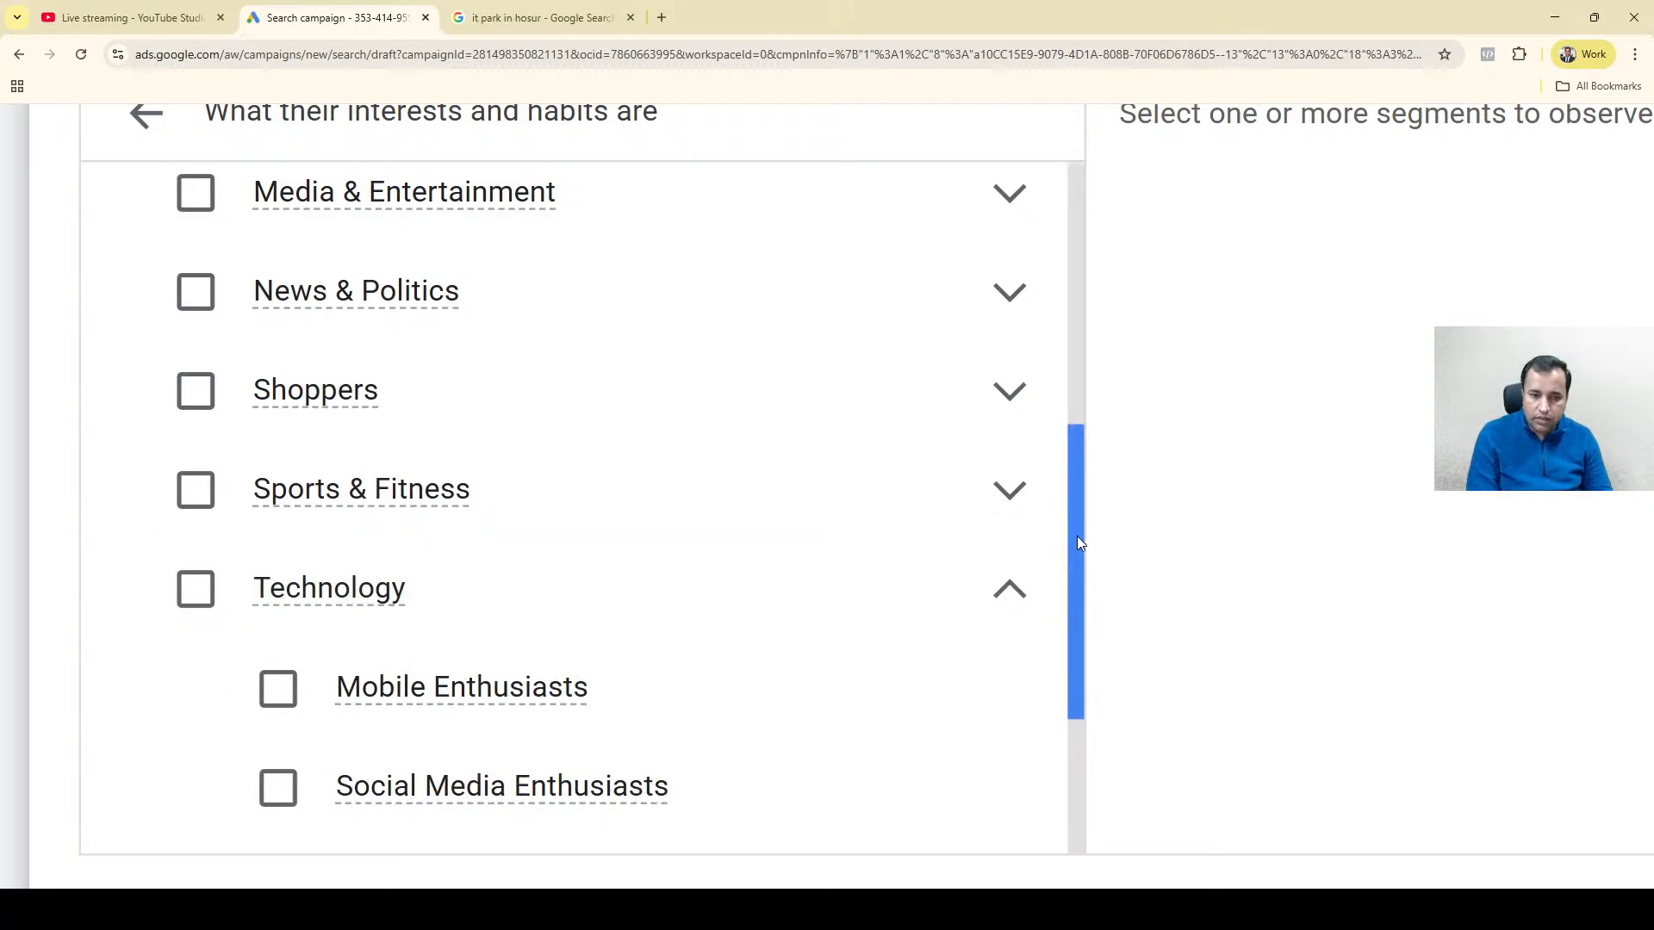
left_click_drag(1078, 540, 1083, 673)
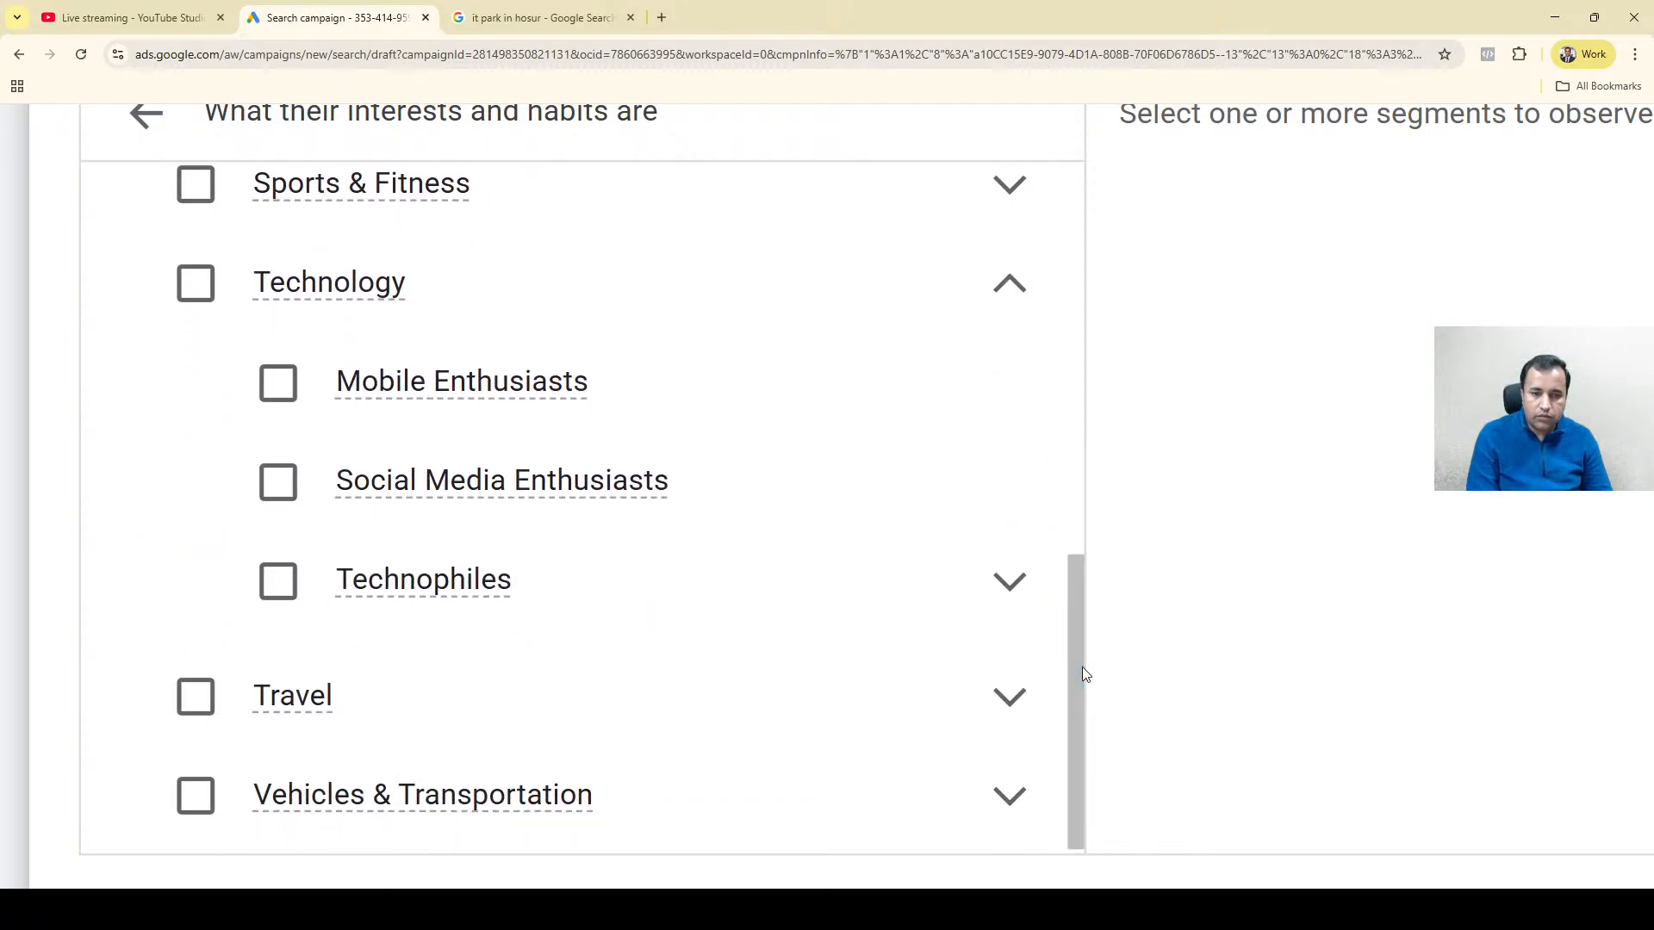
mouse_move(465, 588)
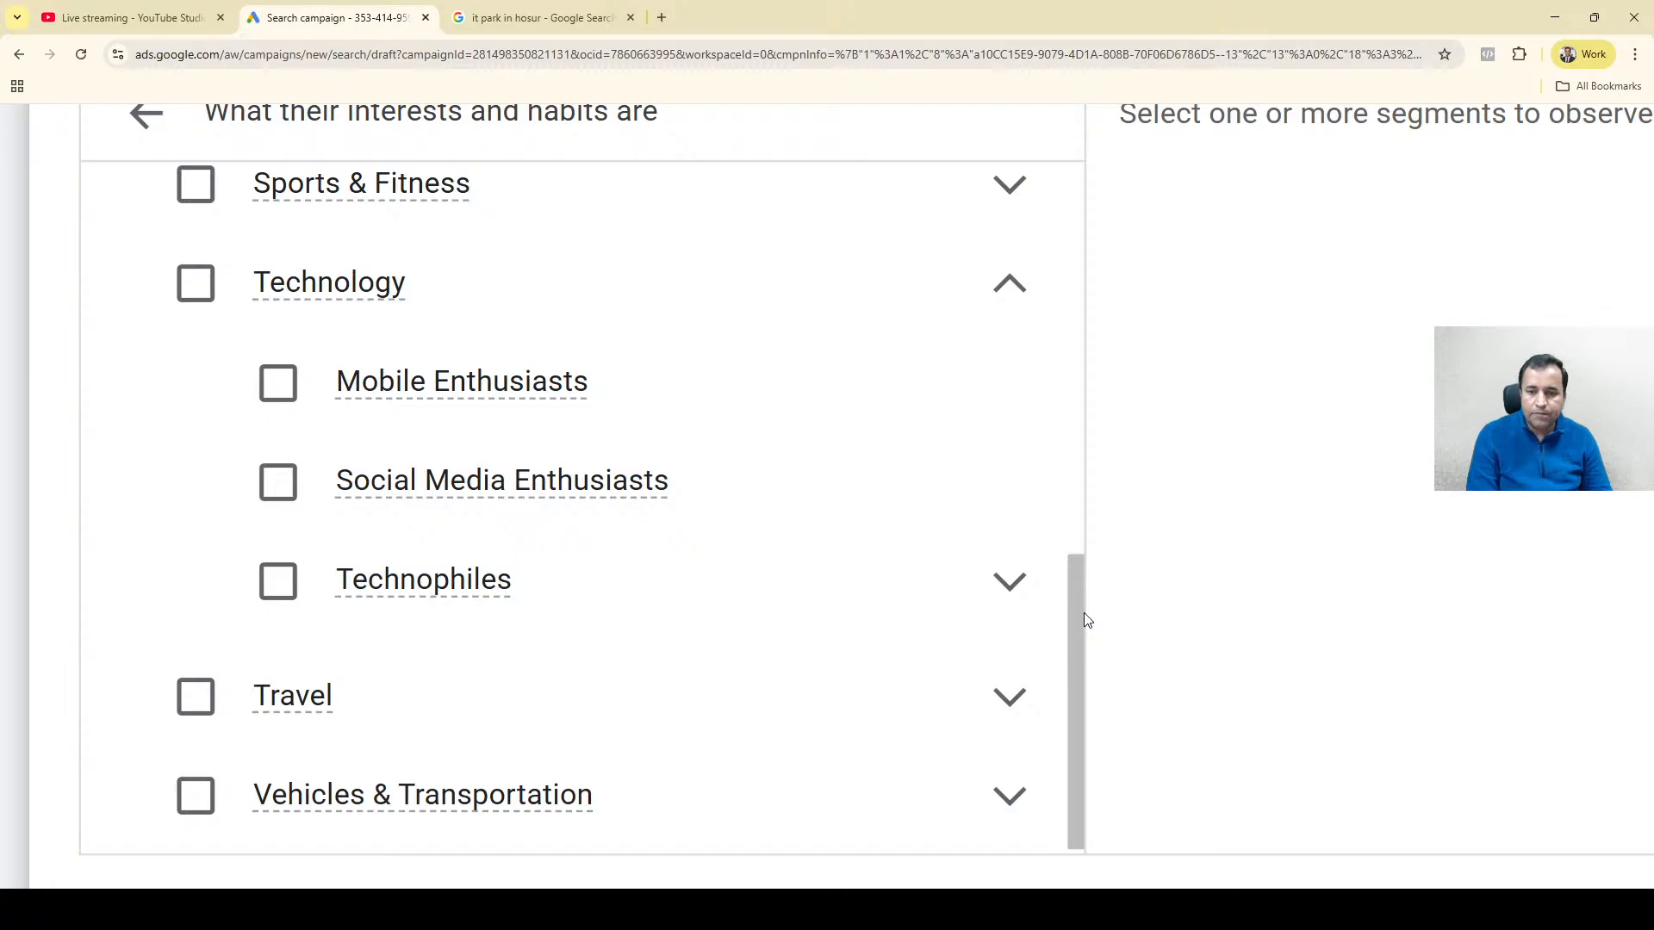
left_click_drag(1083, 620, 1075, 226)
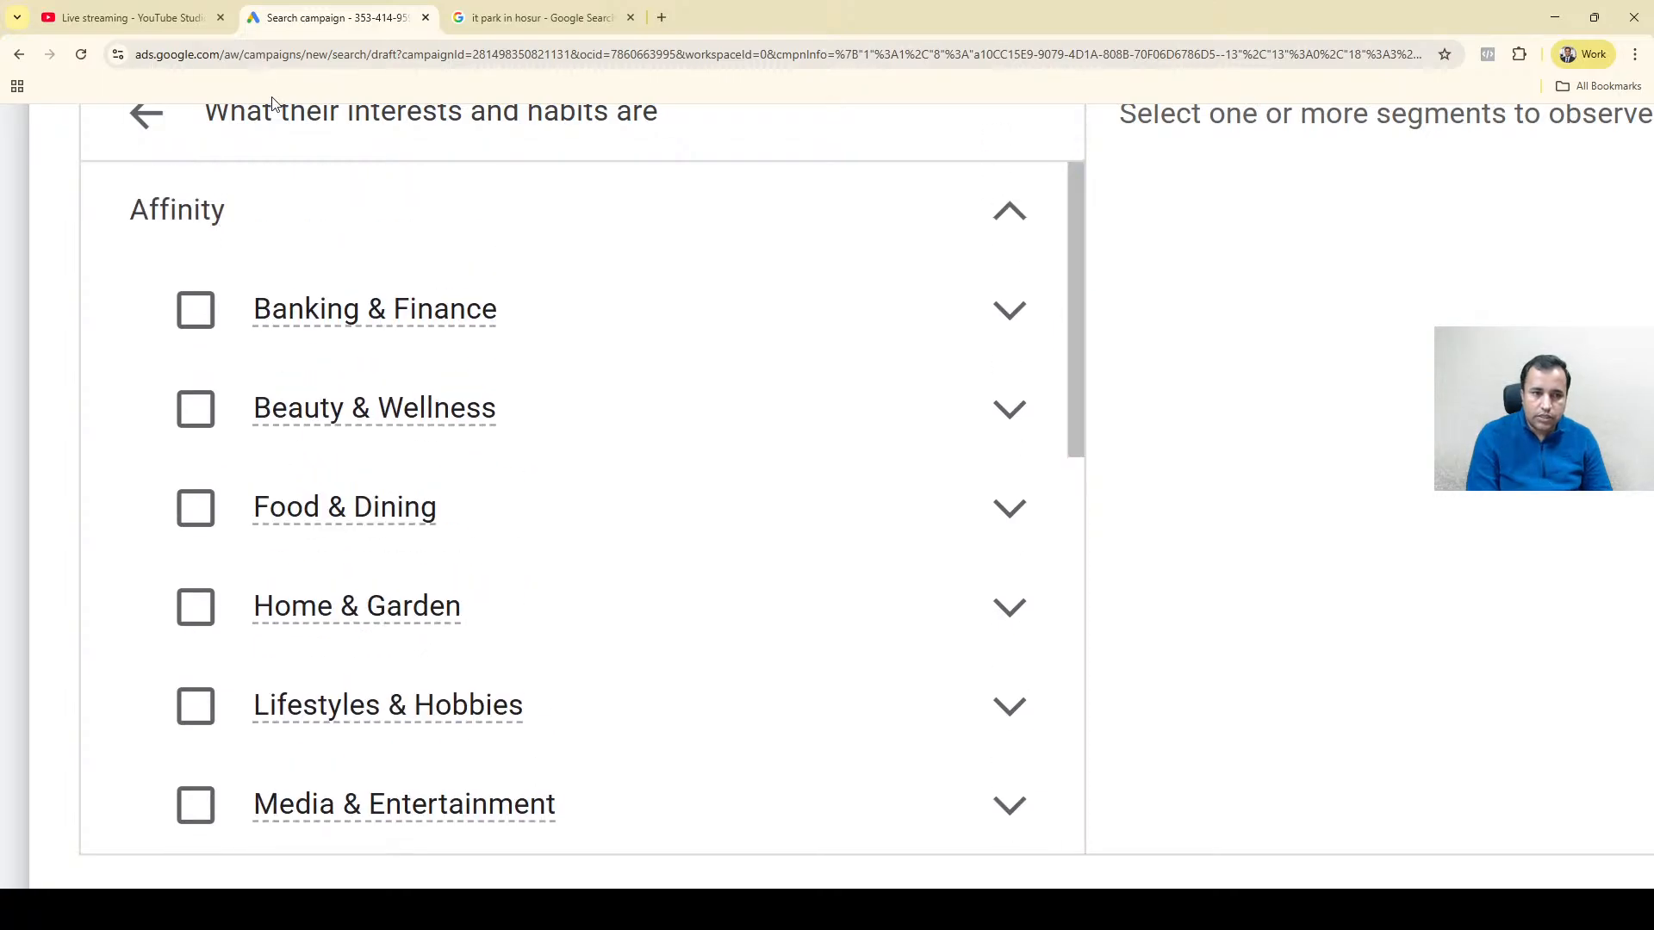
Switch from the Affinity segments to the In-market segments and look through their categories.
left_click(137, 121)
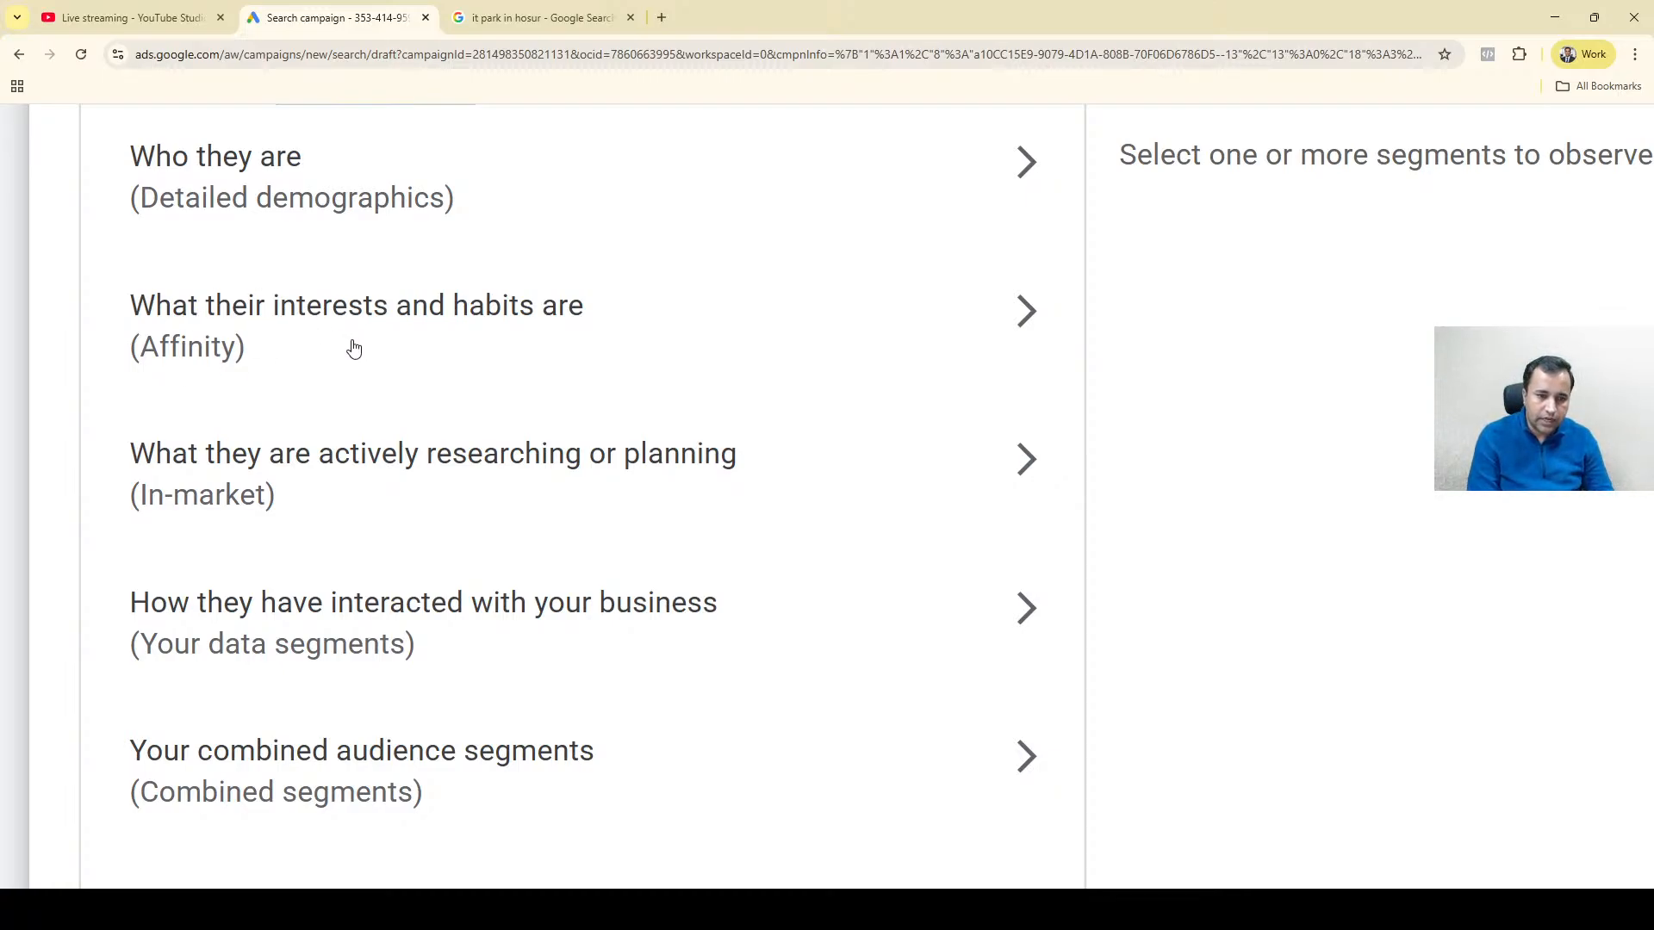
left_click(365, 465)
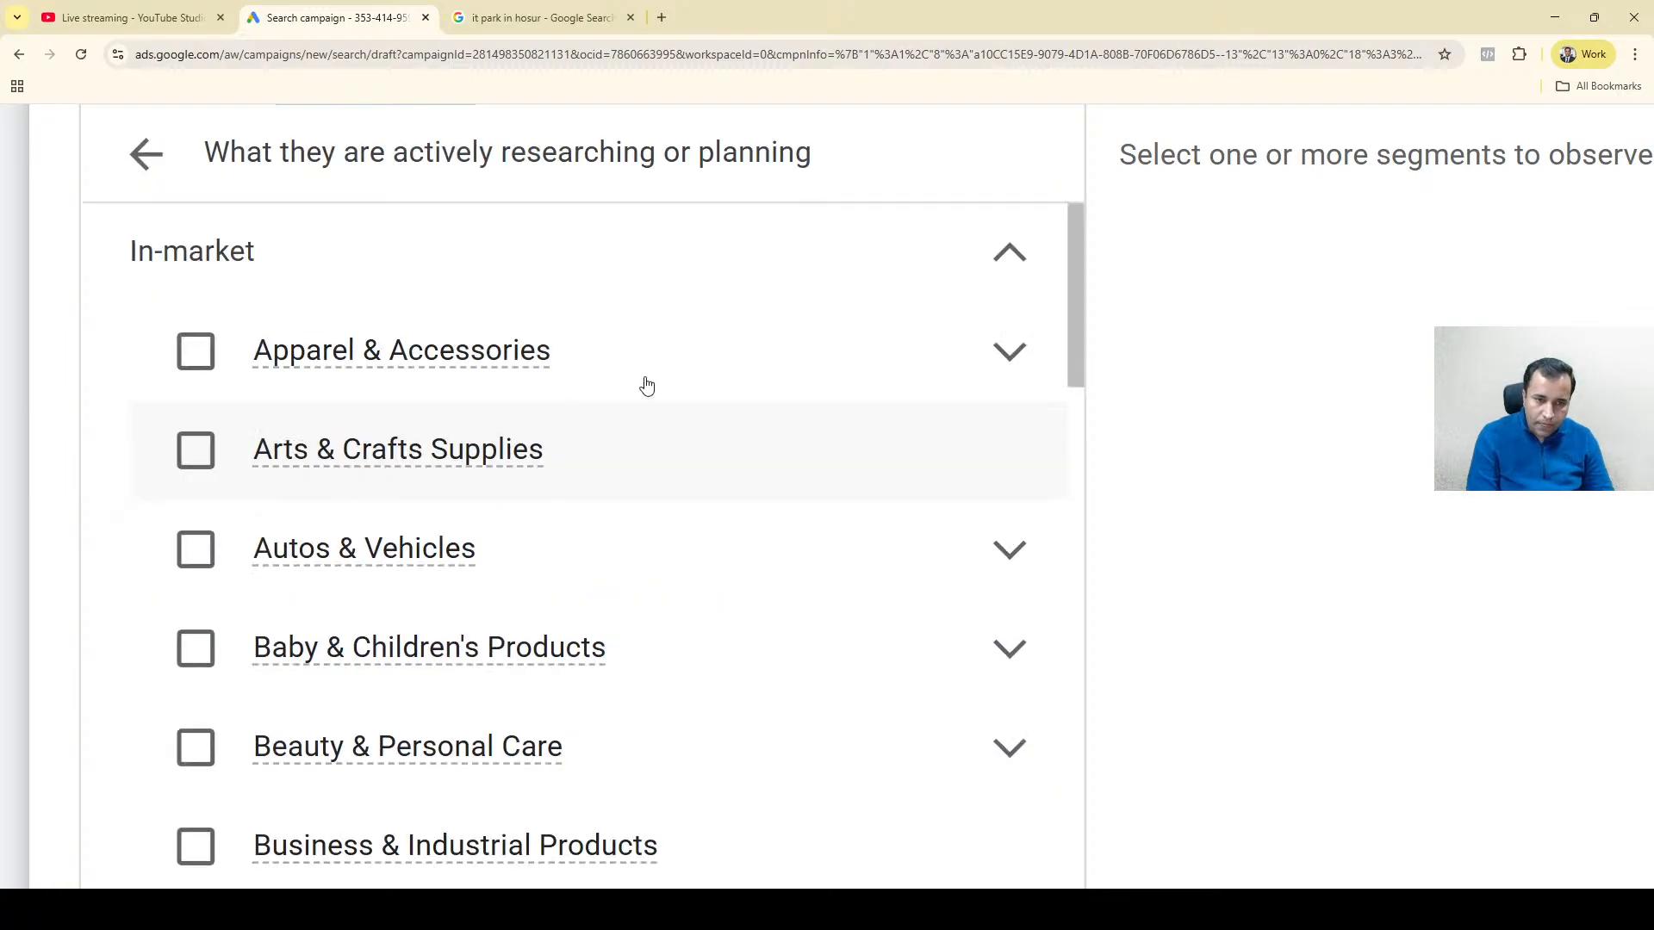
mouse_move(358, 457)
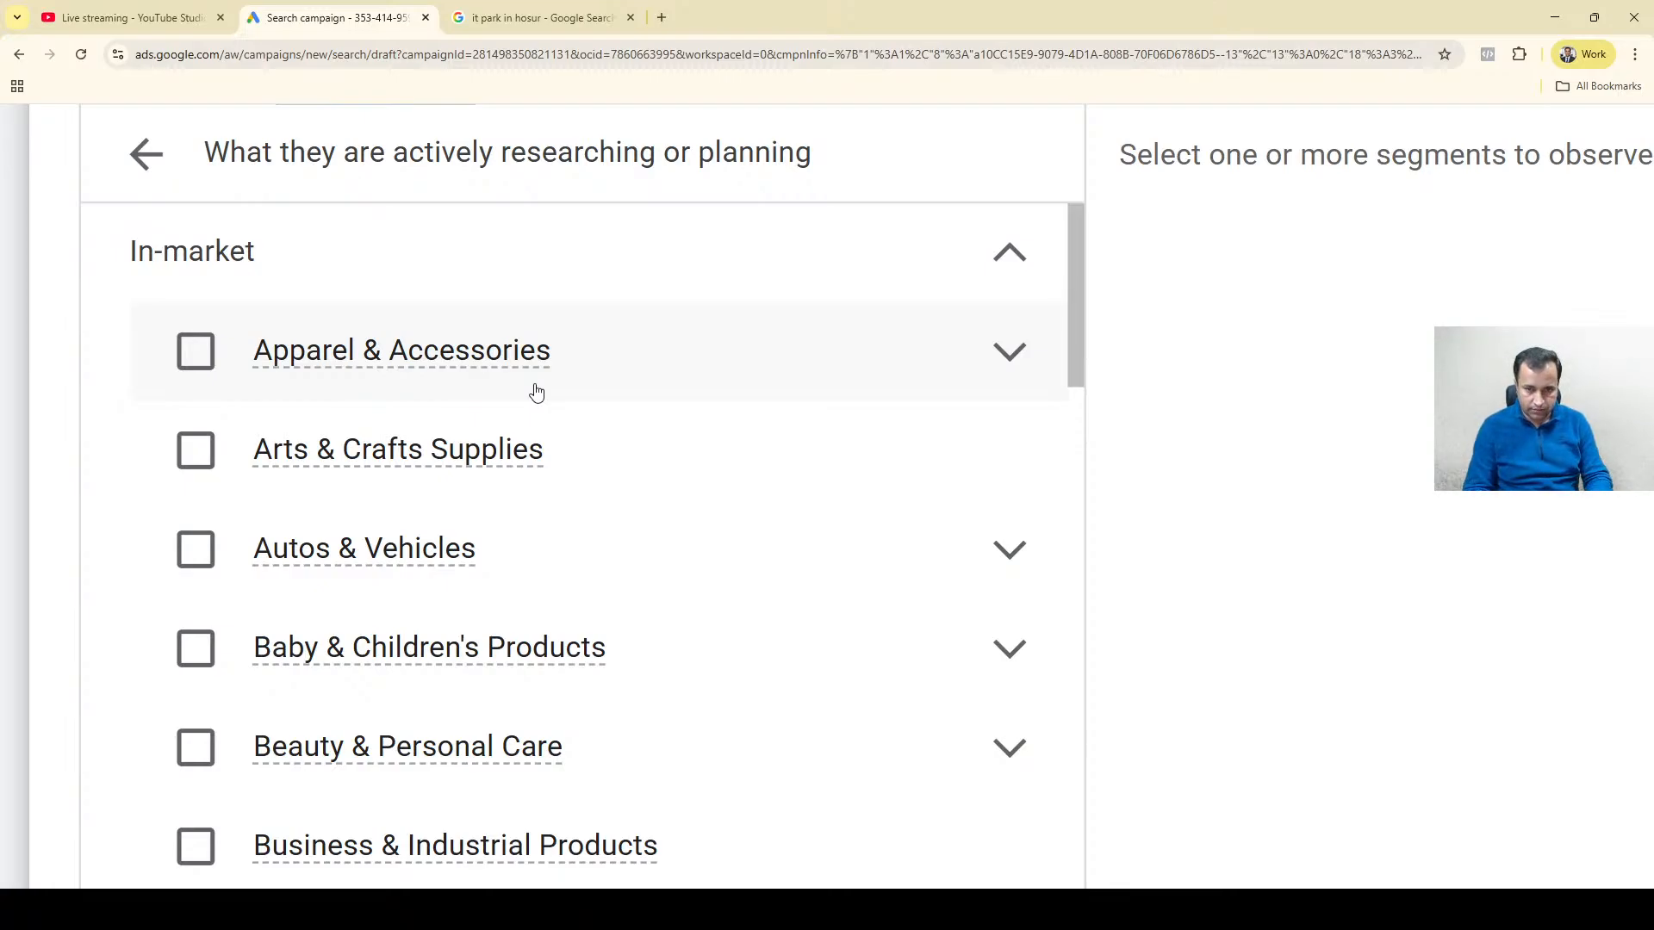
left_click_drag(1067, 345, 1089, 417)
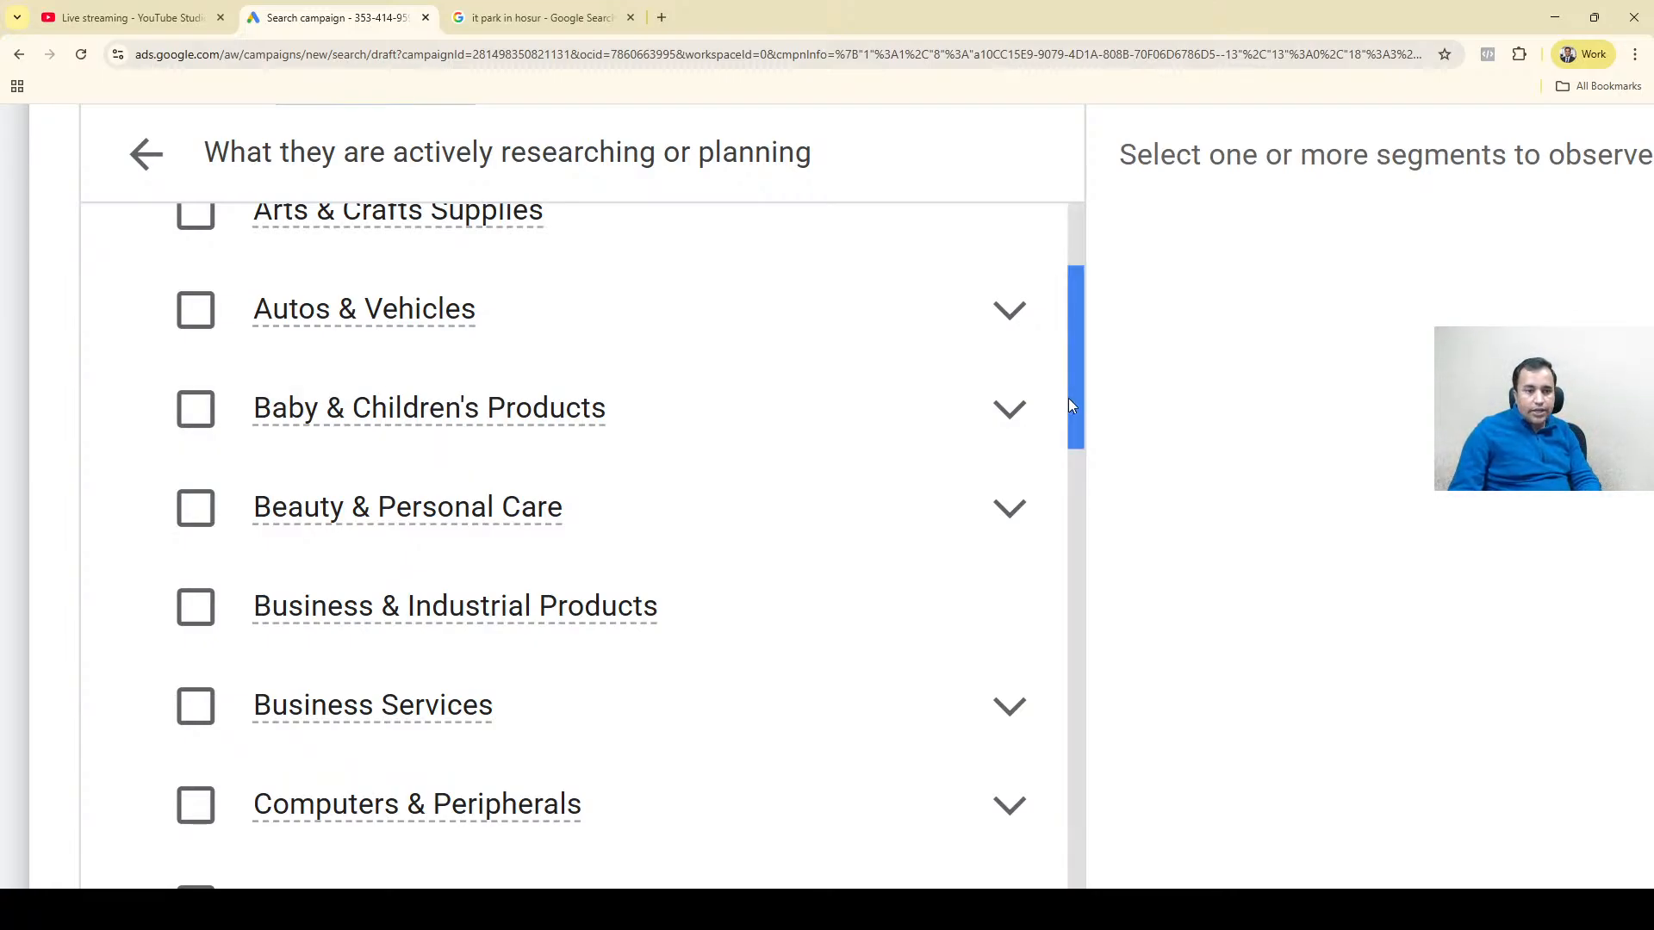
left_click_drag(1072, 398, 1072, 374)
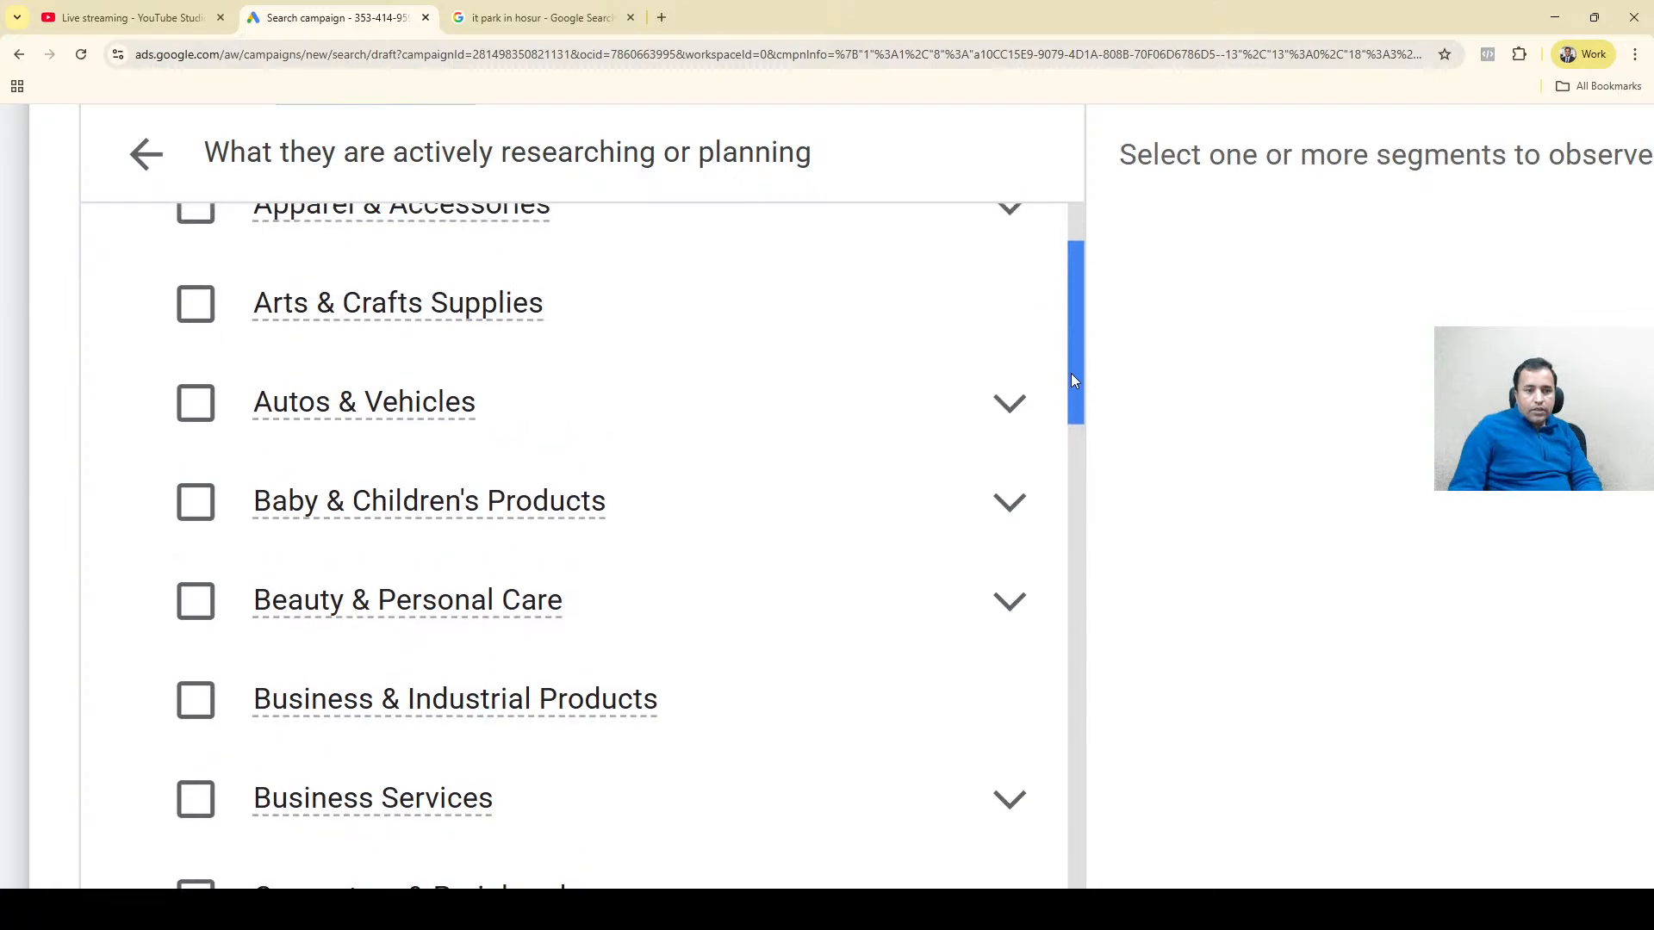
Examine the Motor Vehicles segments under the Autos & Vehicles in-market category, then collapse both levels again.
left_click(1009, 403)
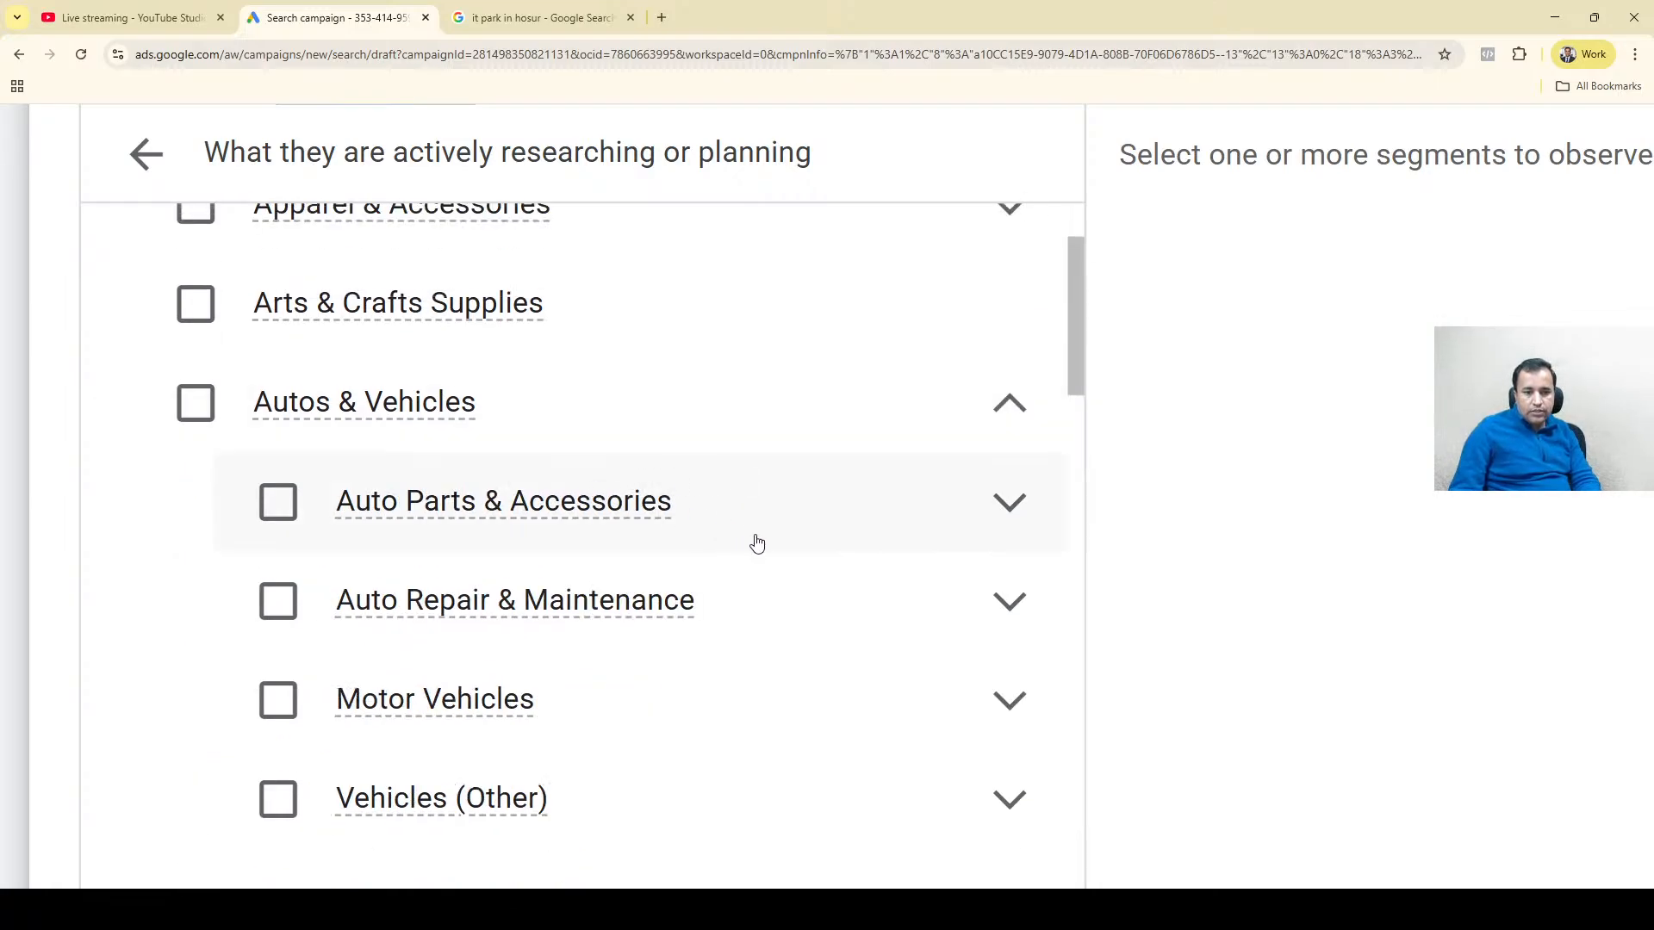
left_click(1010, 702)
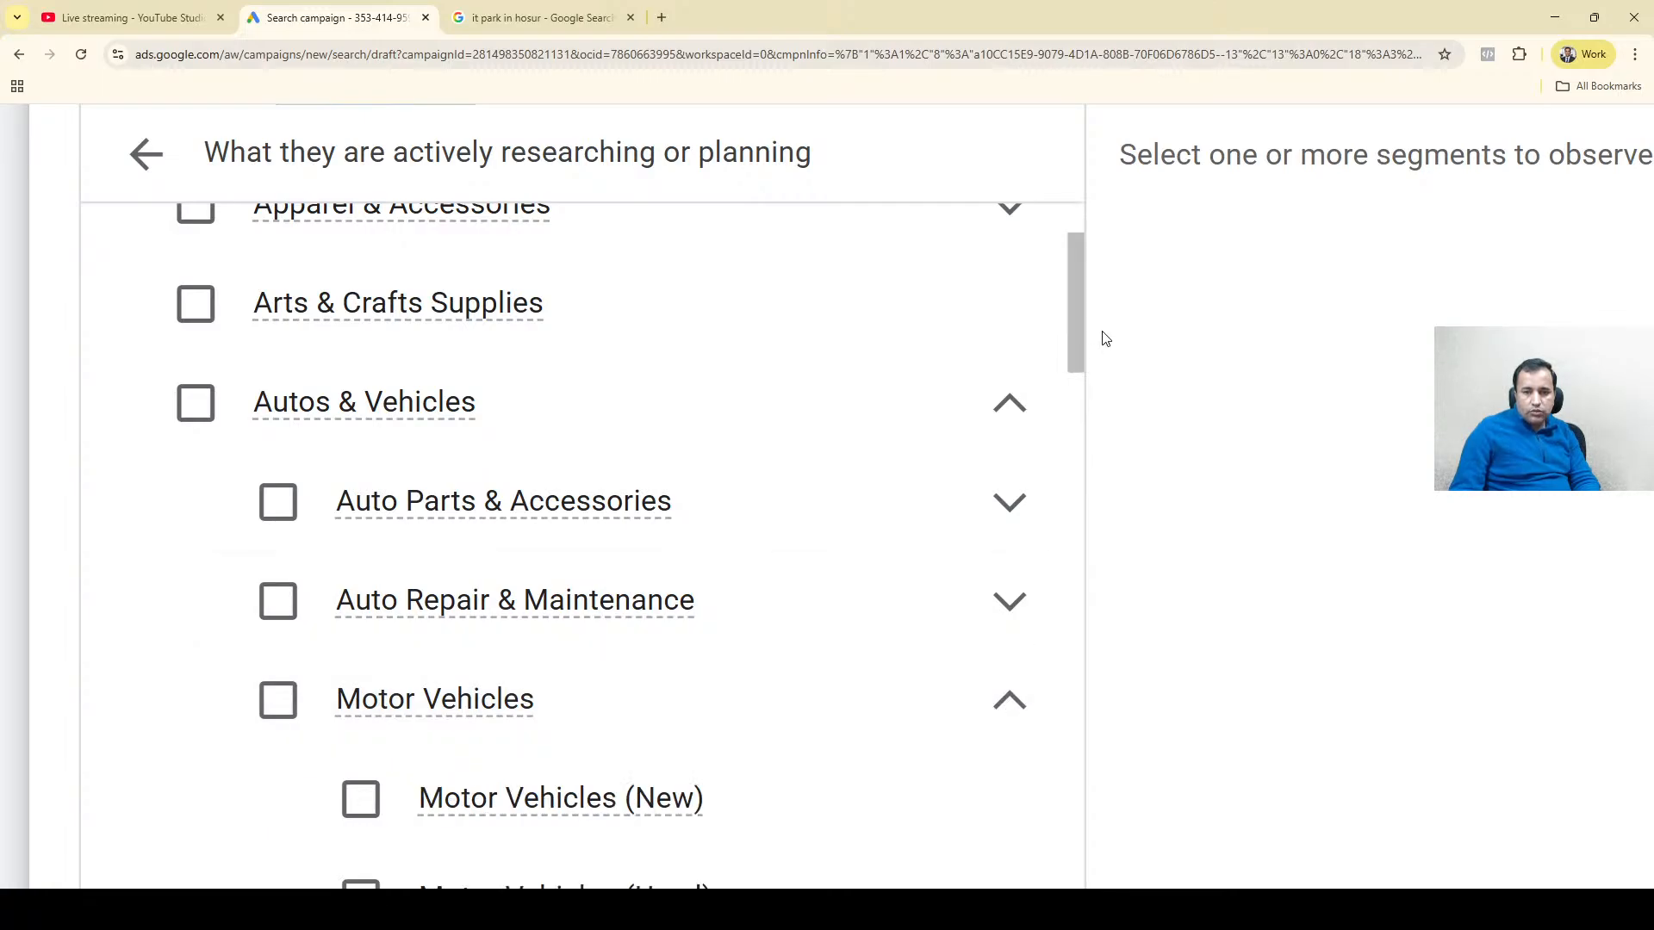
left_click_drag(1076, 341, 1094, 402)
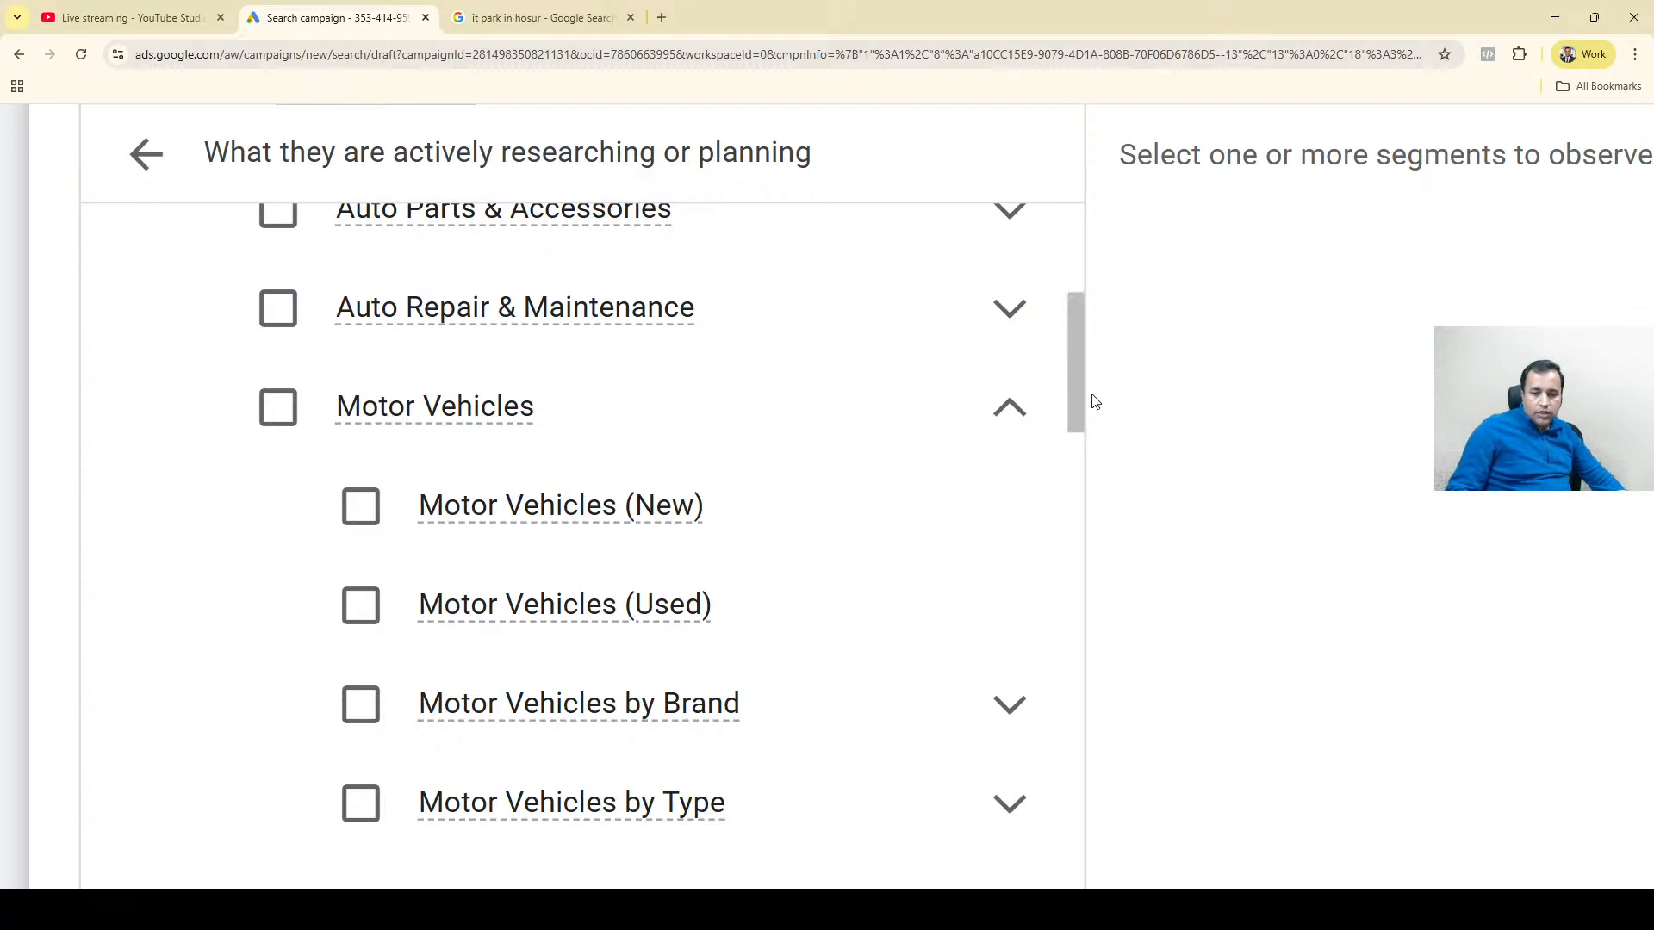
mouse_move(554, 600)
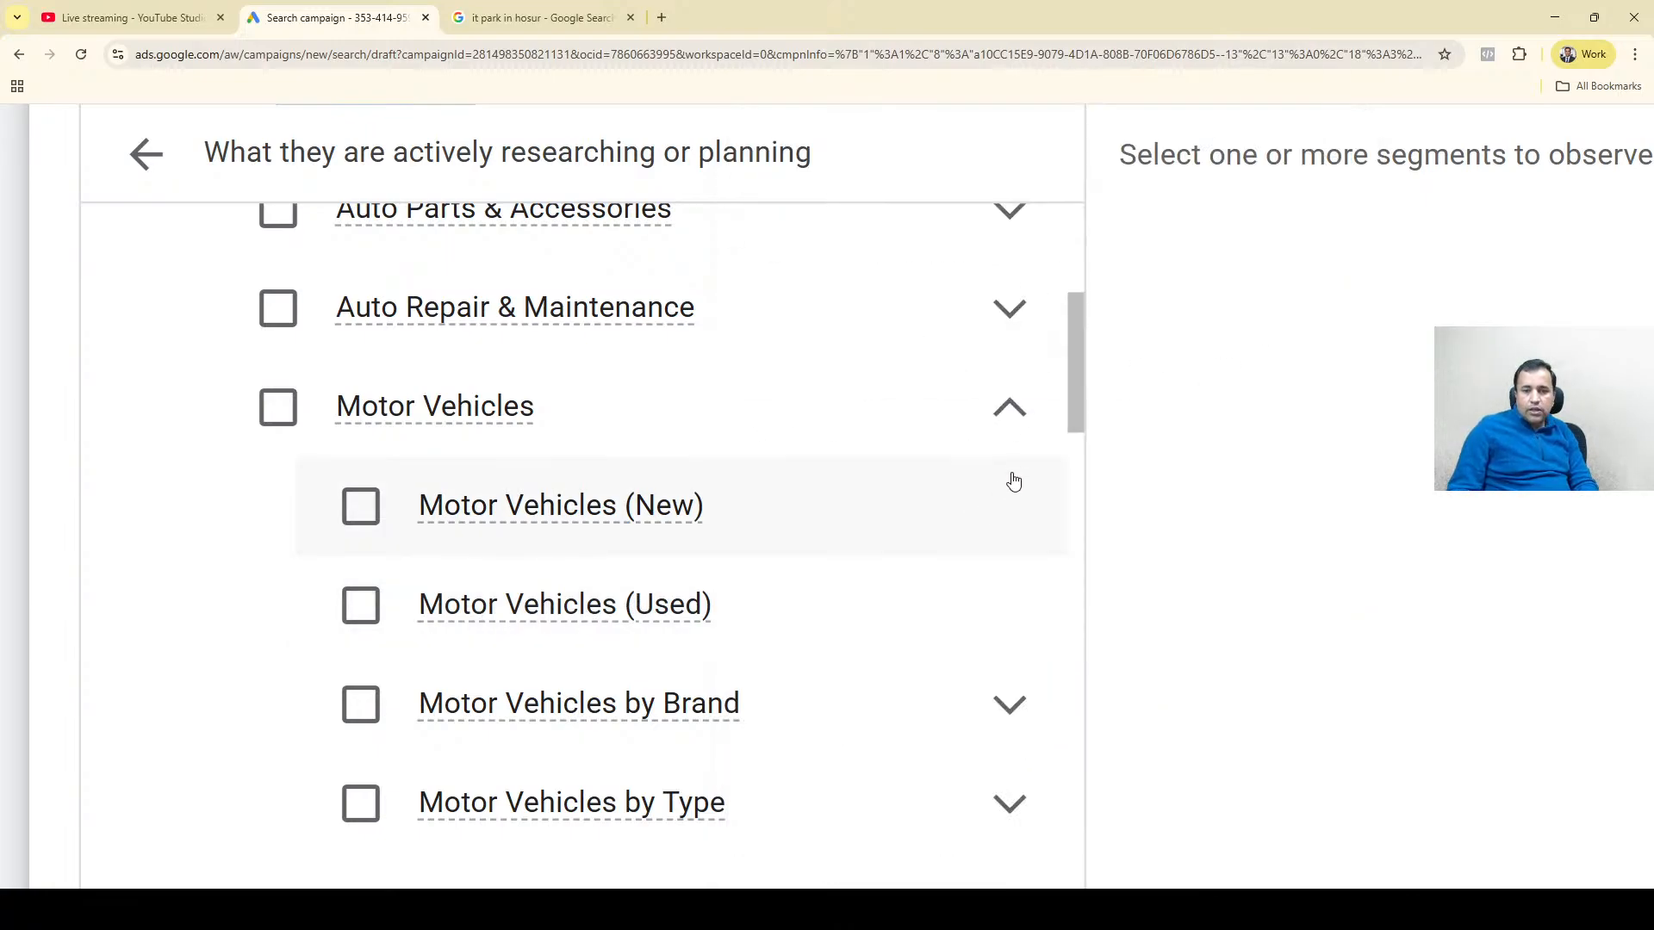
left_click(999, 411)
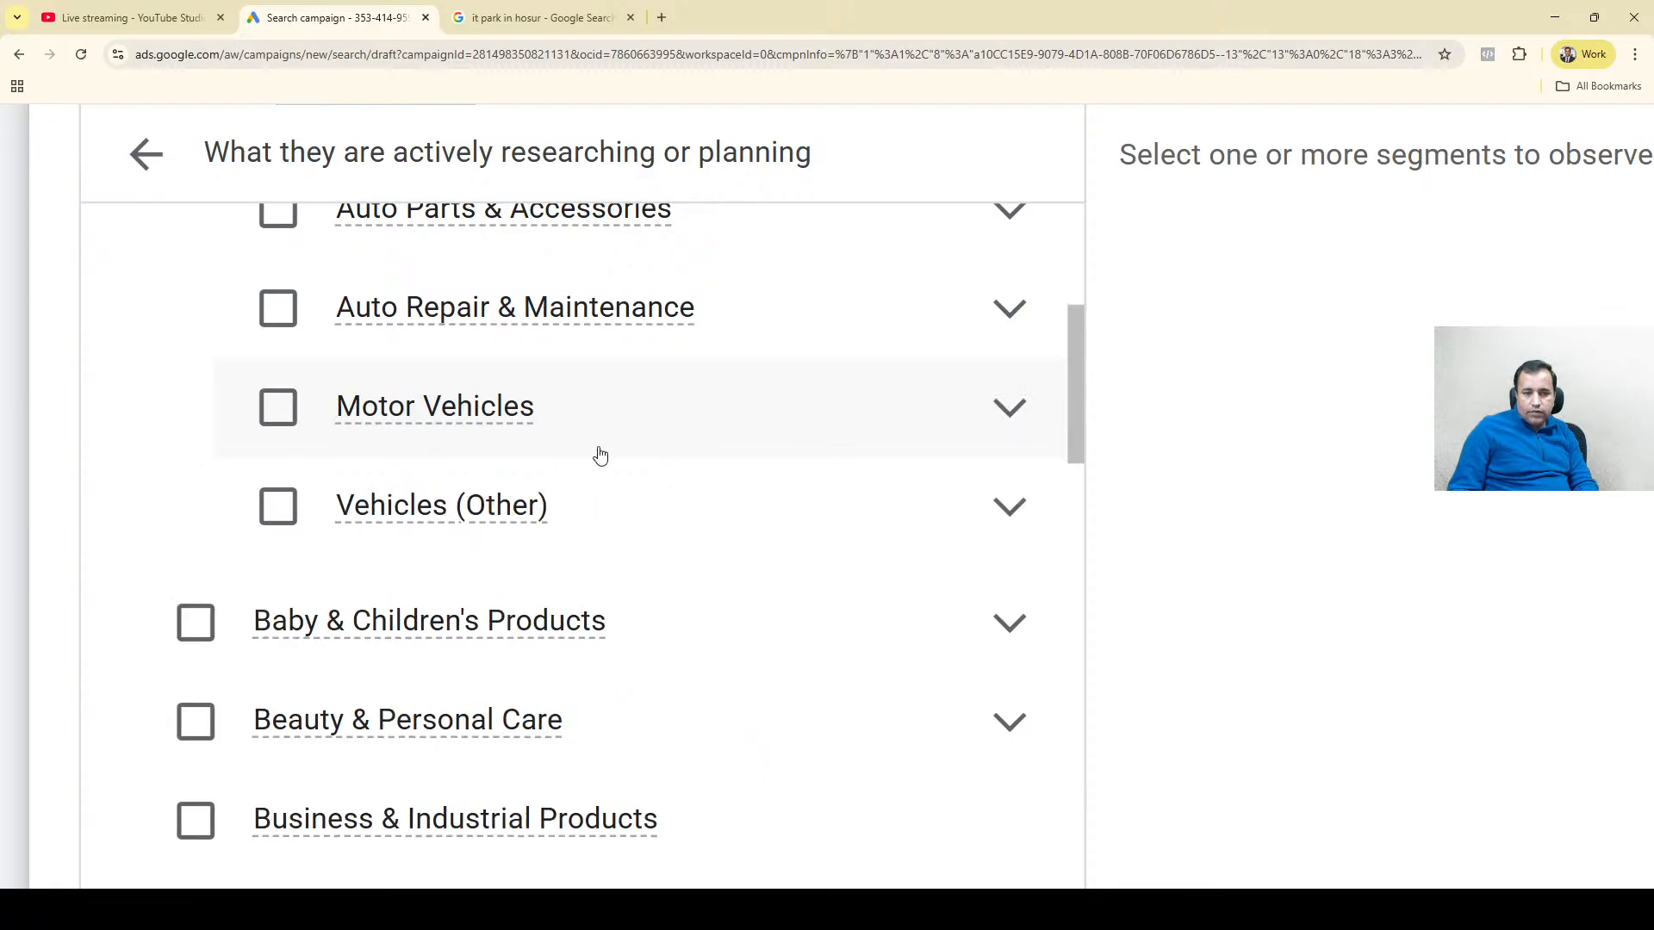
mouse_move(457, 413)
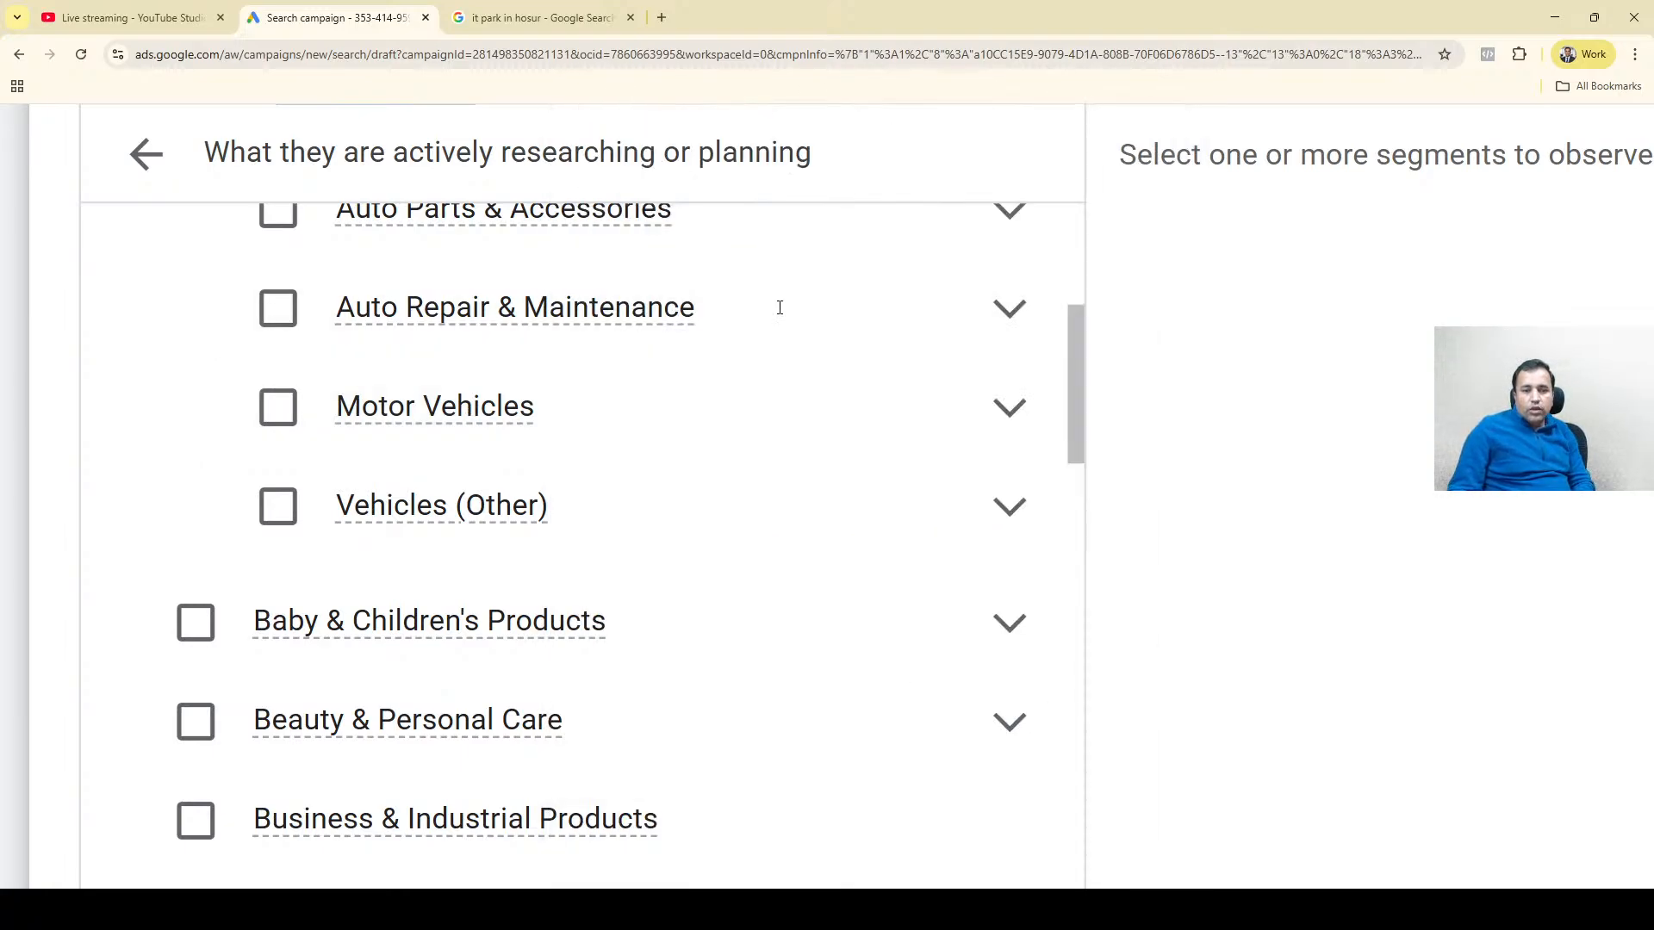
left_click(1075, 255)
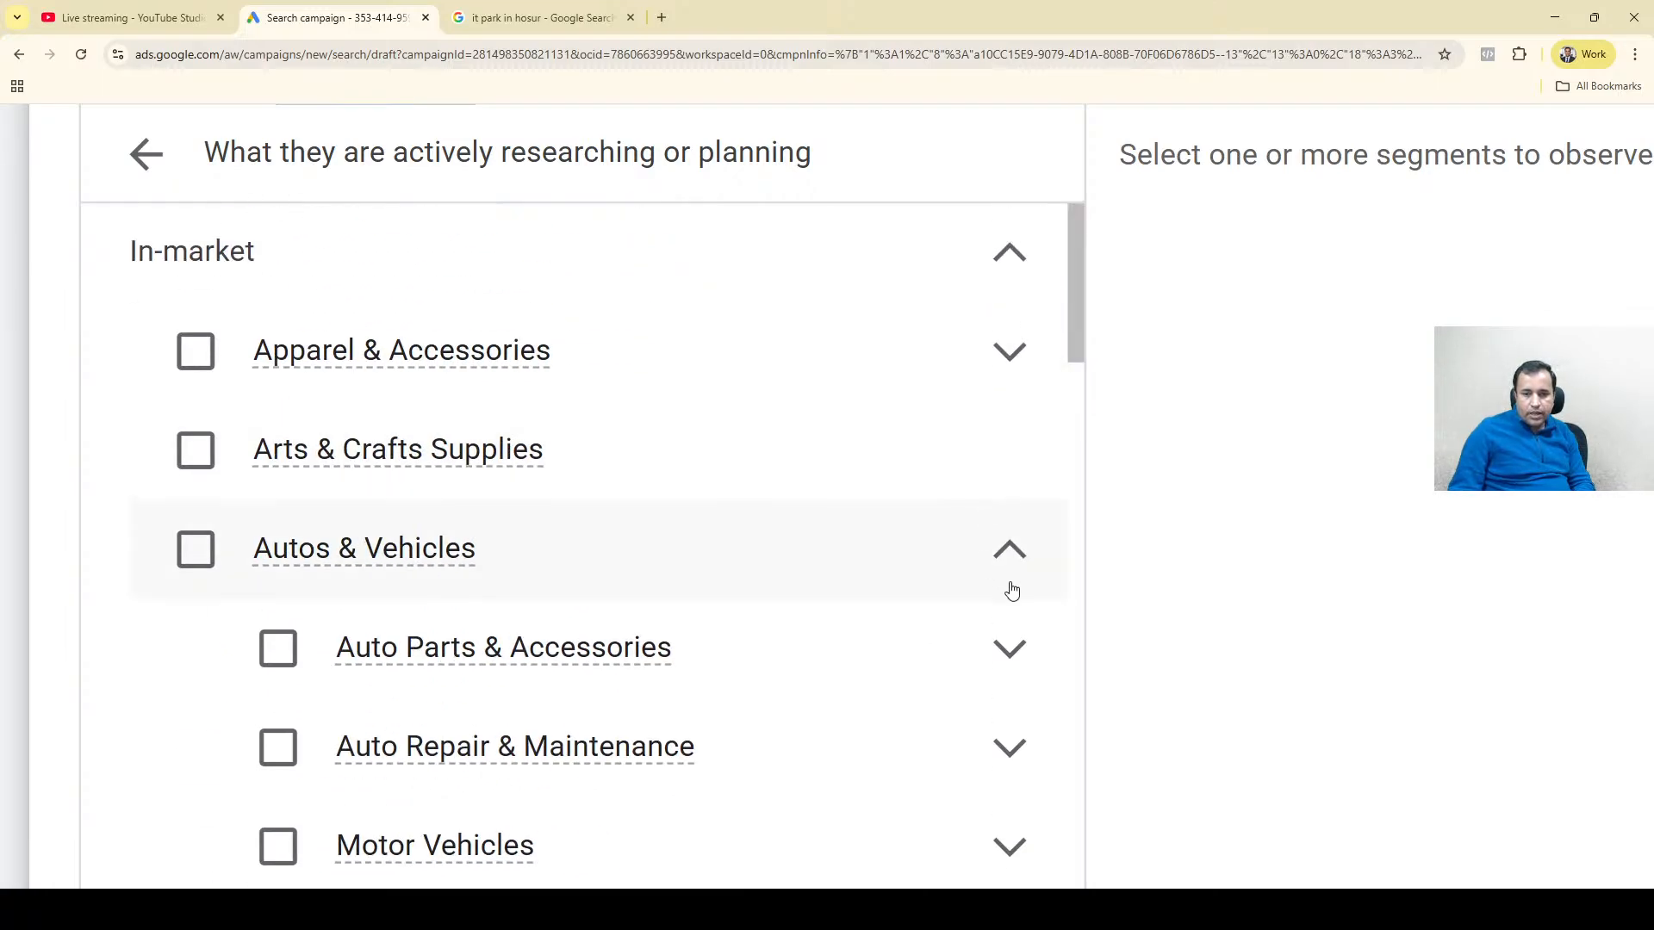
left_click(1007, 552)
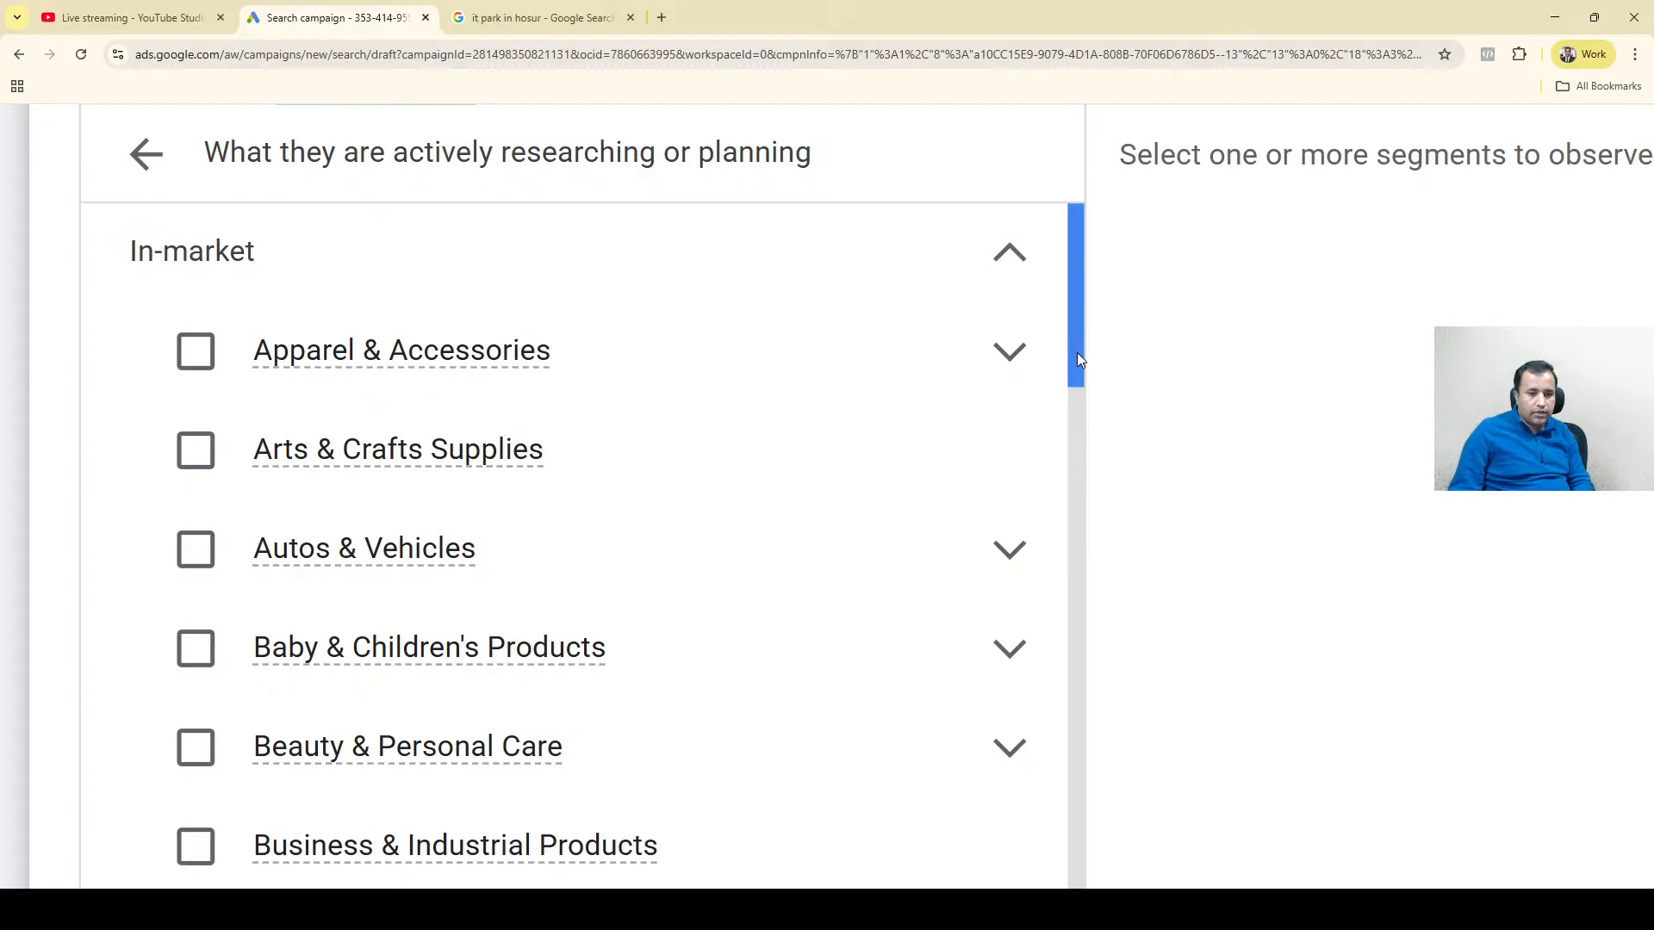
Expand the Beauty & Personal Care in-market category and examine its segments.
left_click_drag(1079, 358, 1097, 473)
left_click(1011, 293)
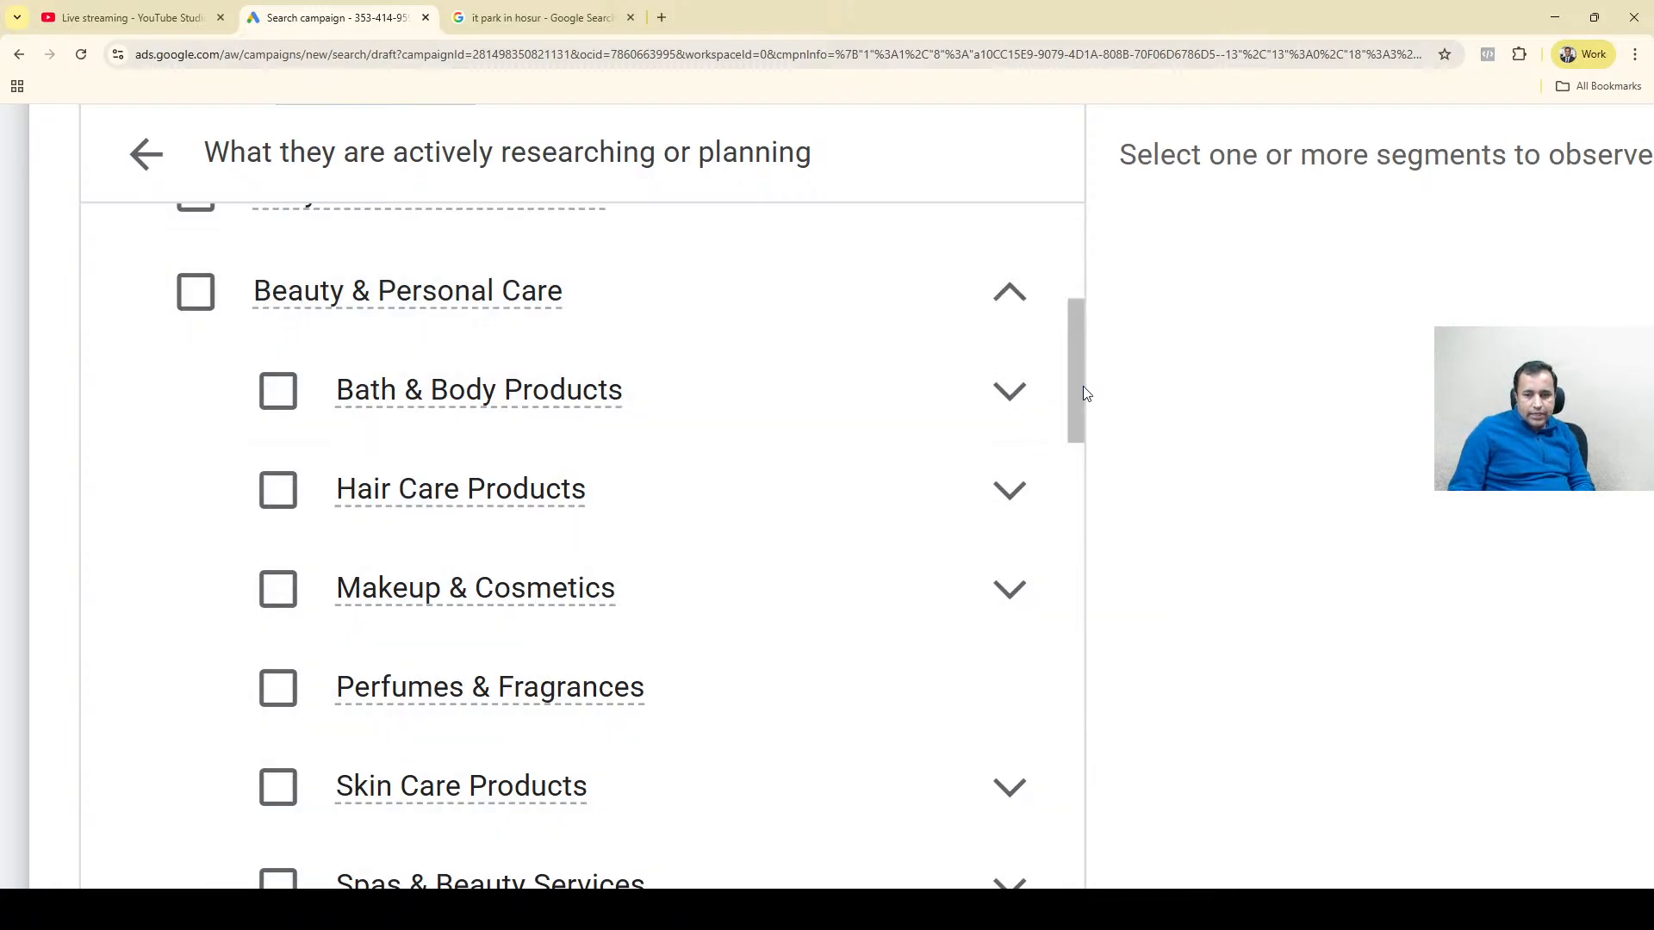
left_click_drag(1079, 386, 1092, 469)
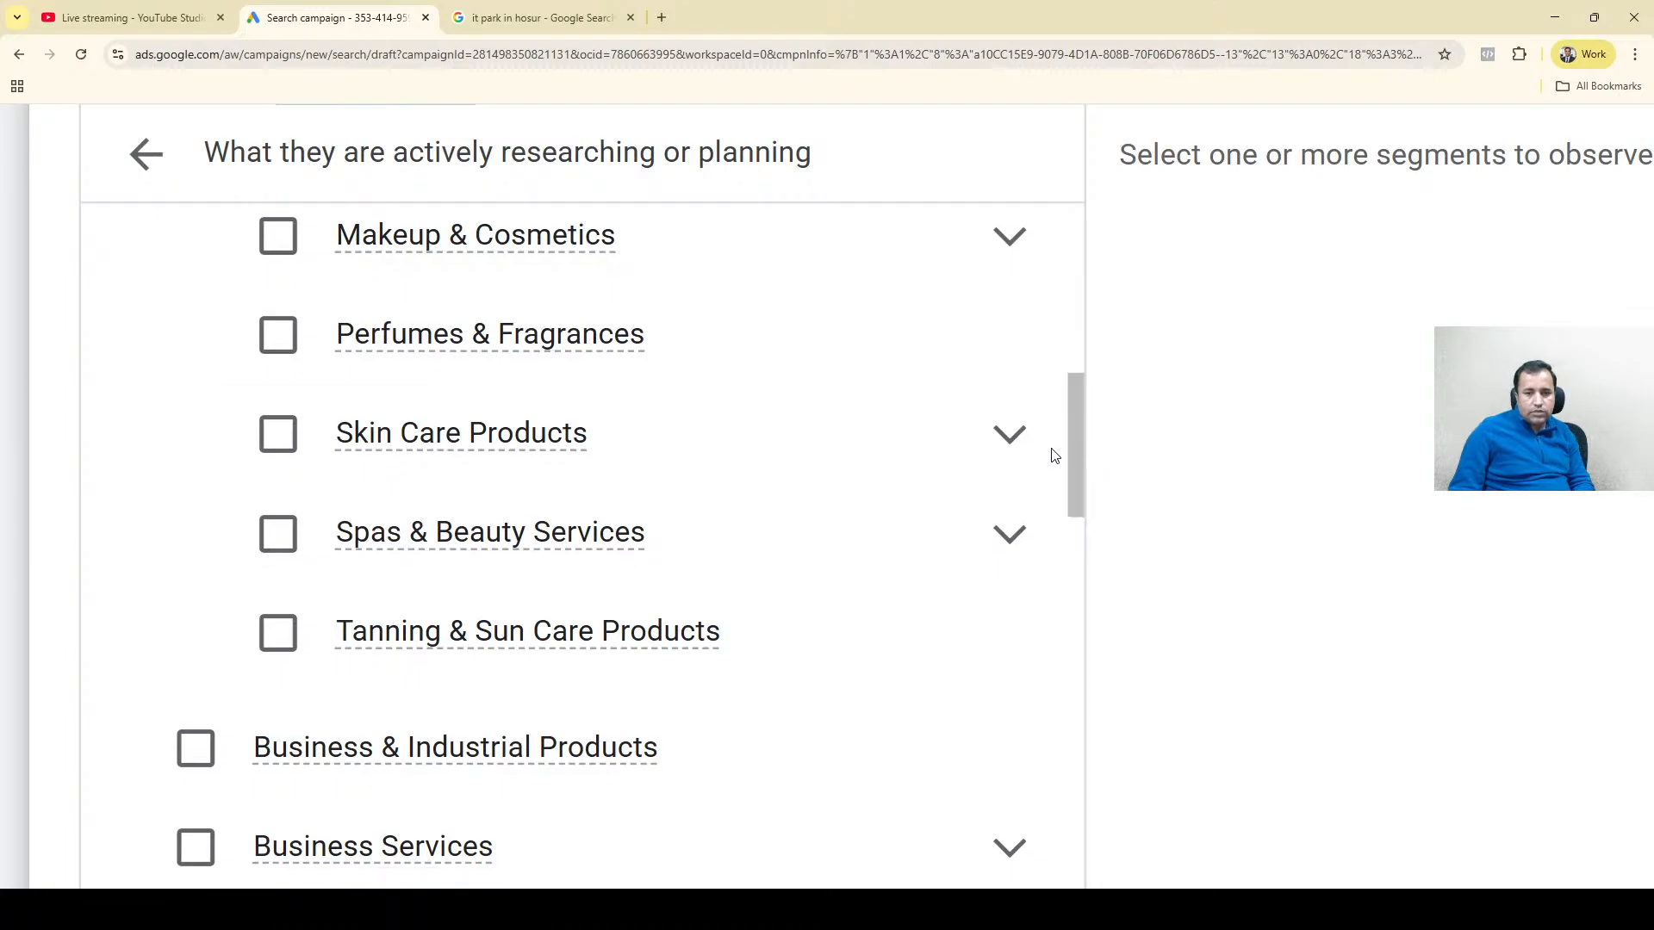
mouse_move(599, 547)
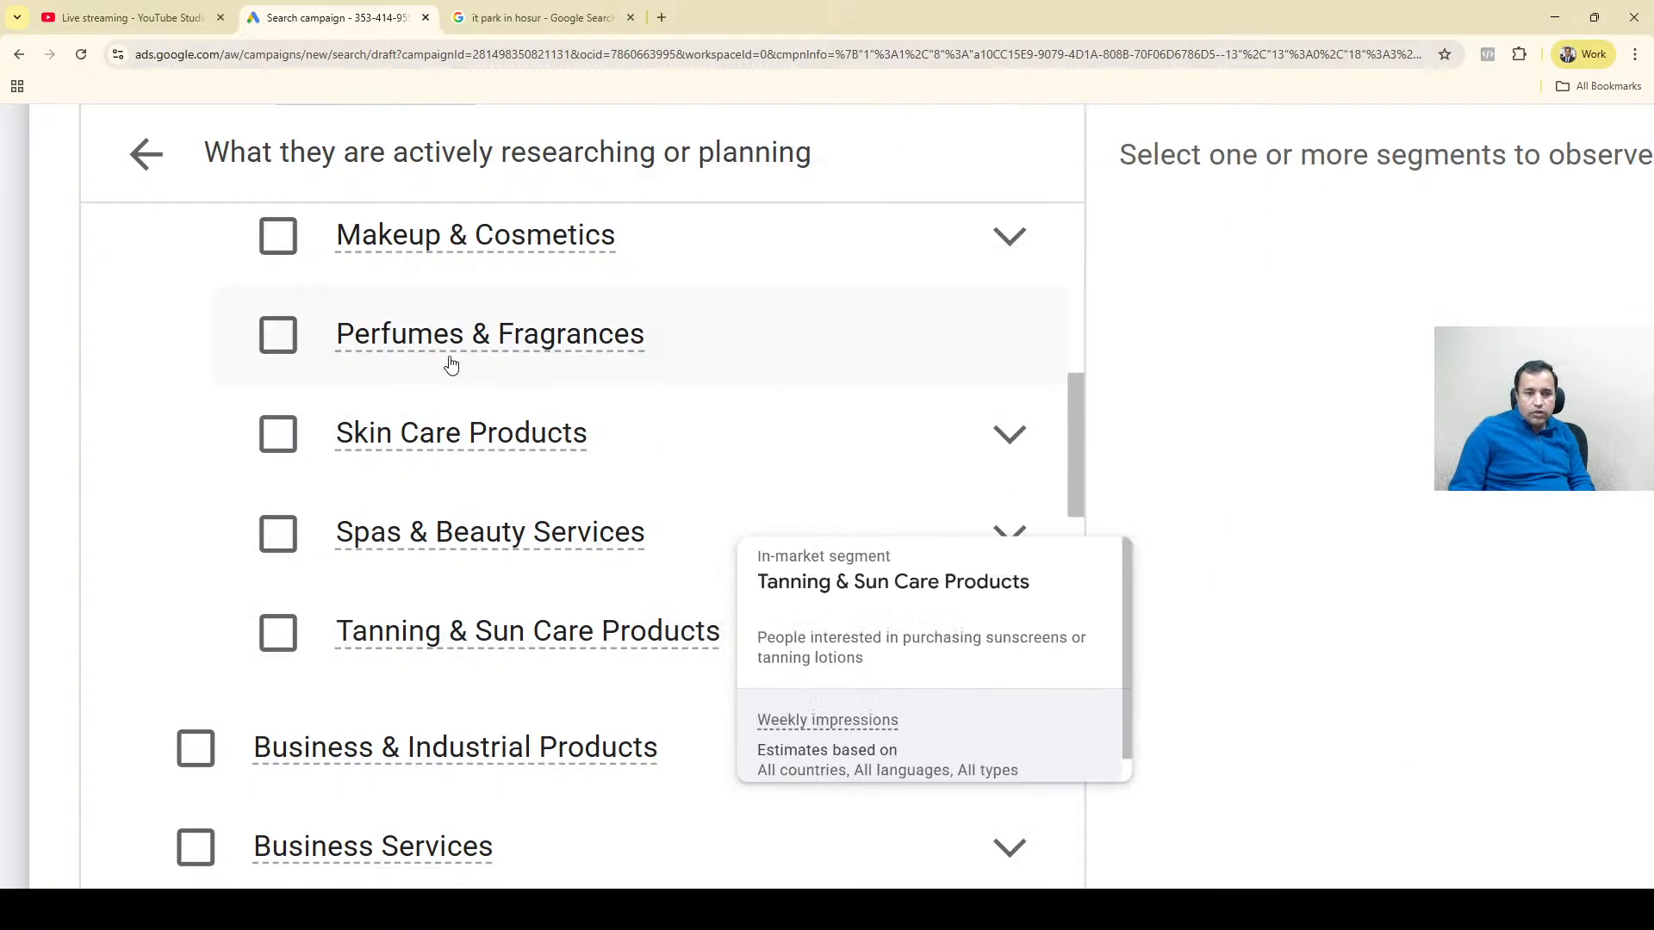
mouse_move(493, 356)
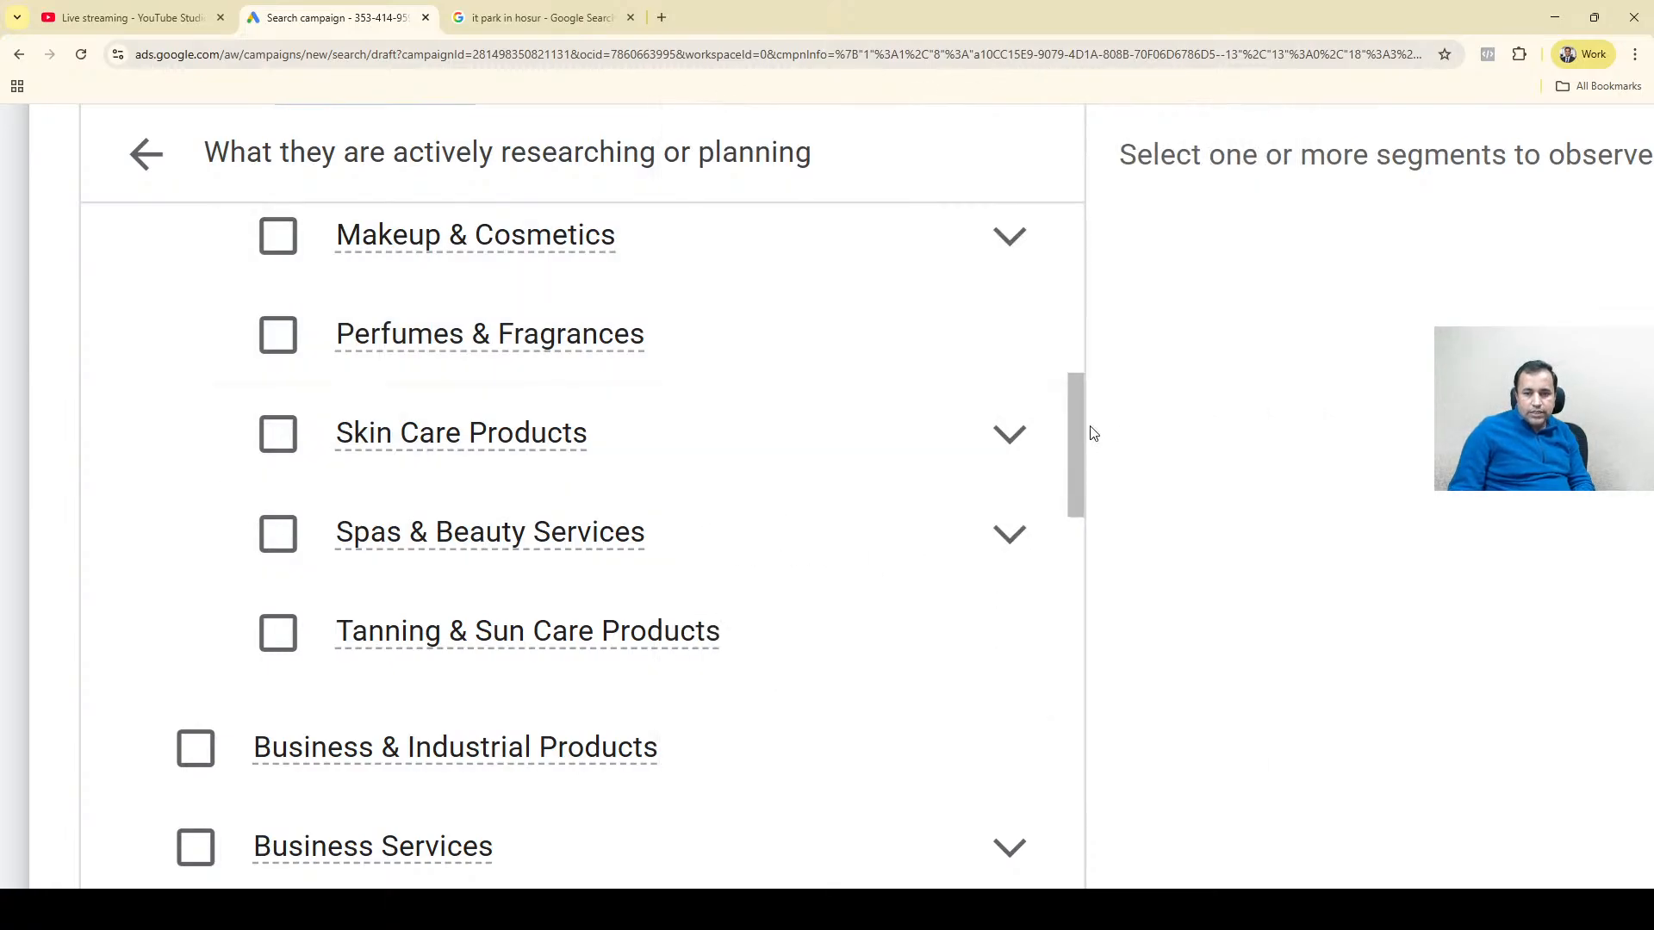
left_click_drag(1078, 426, 1071, 256)
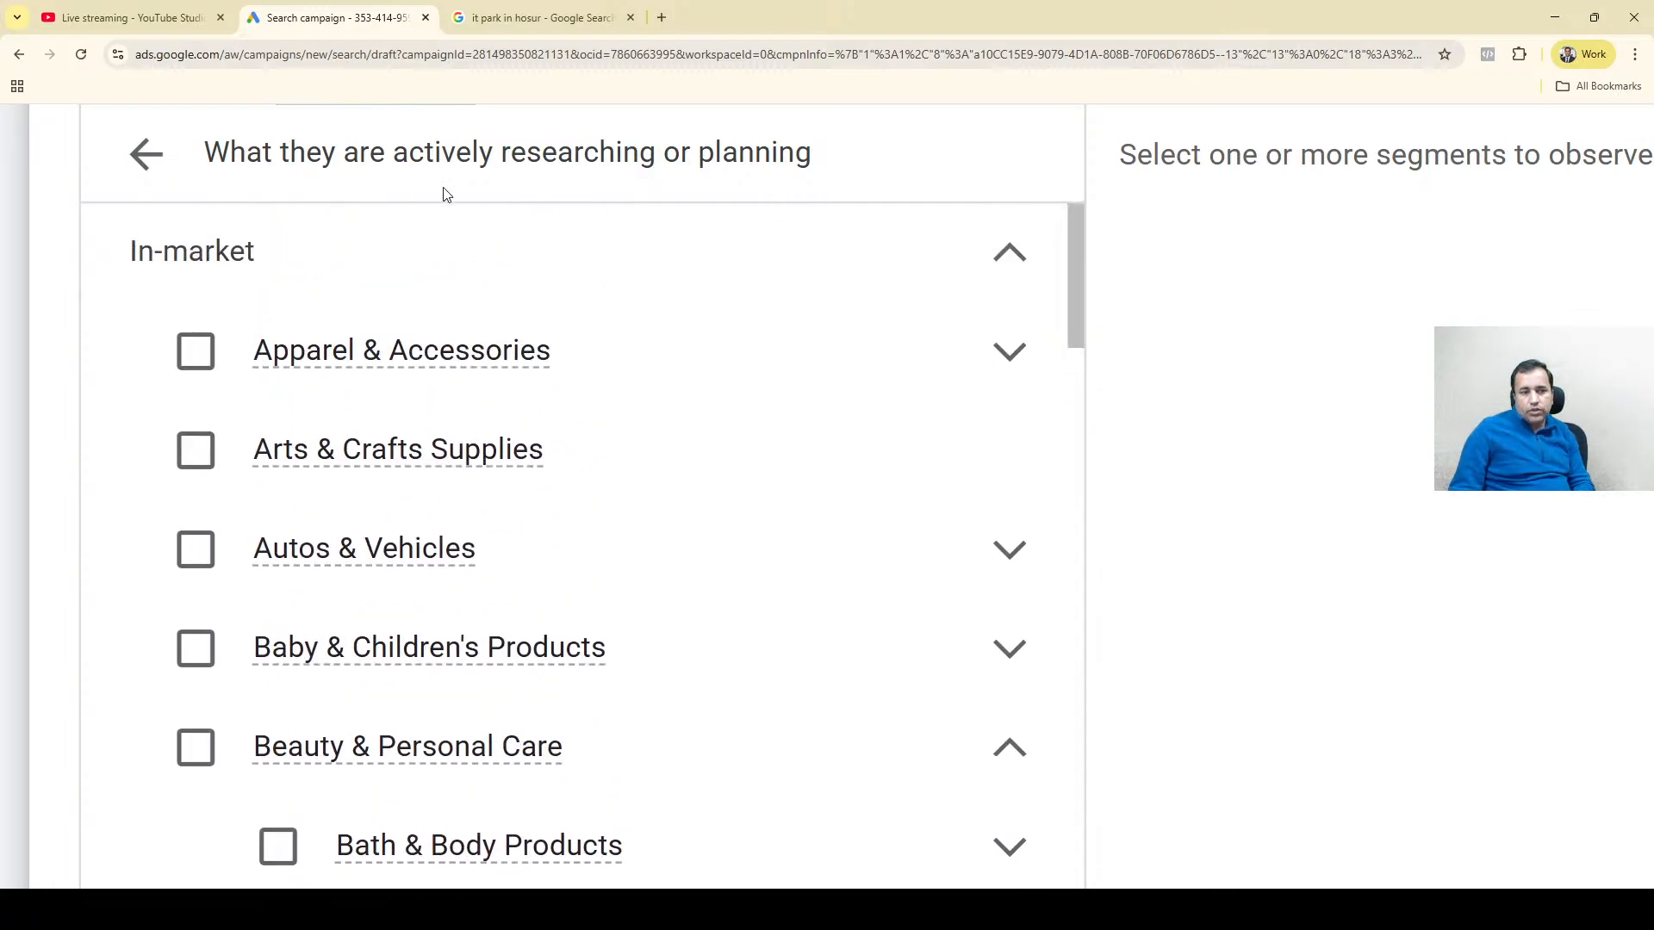
Start a new segment under Your data segments, review the available segment types, and close without creating one.
left_click(133, 161)
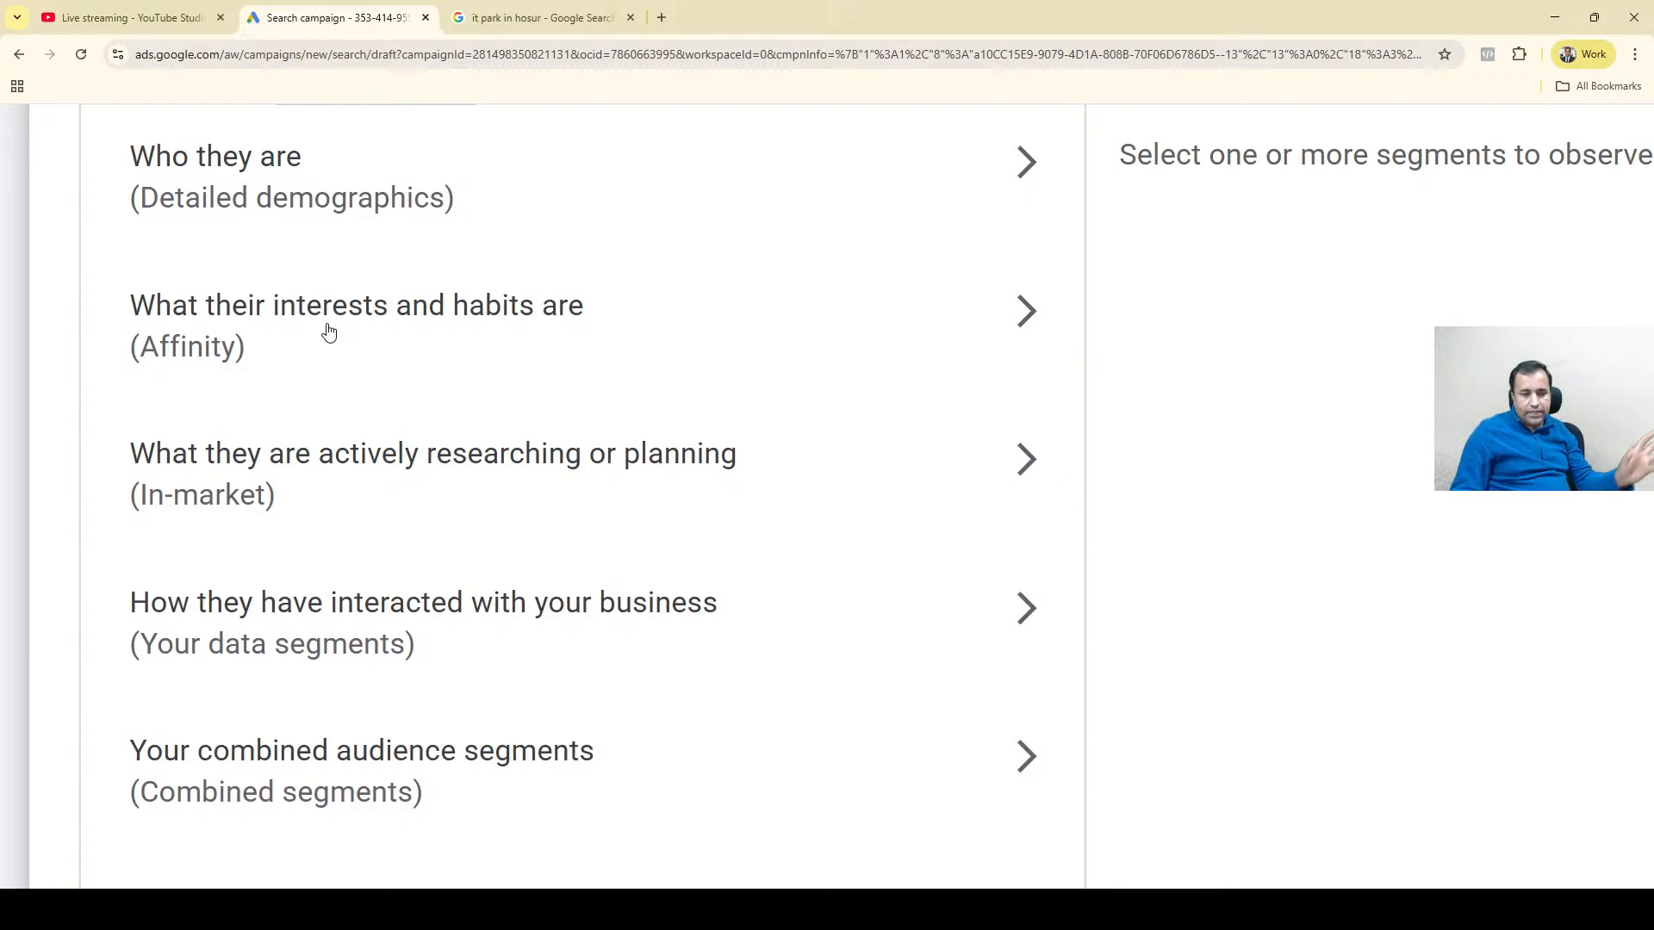
left_click(392, 607)
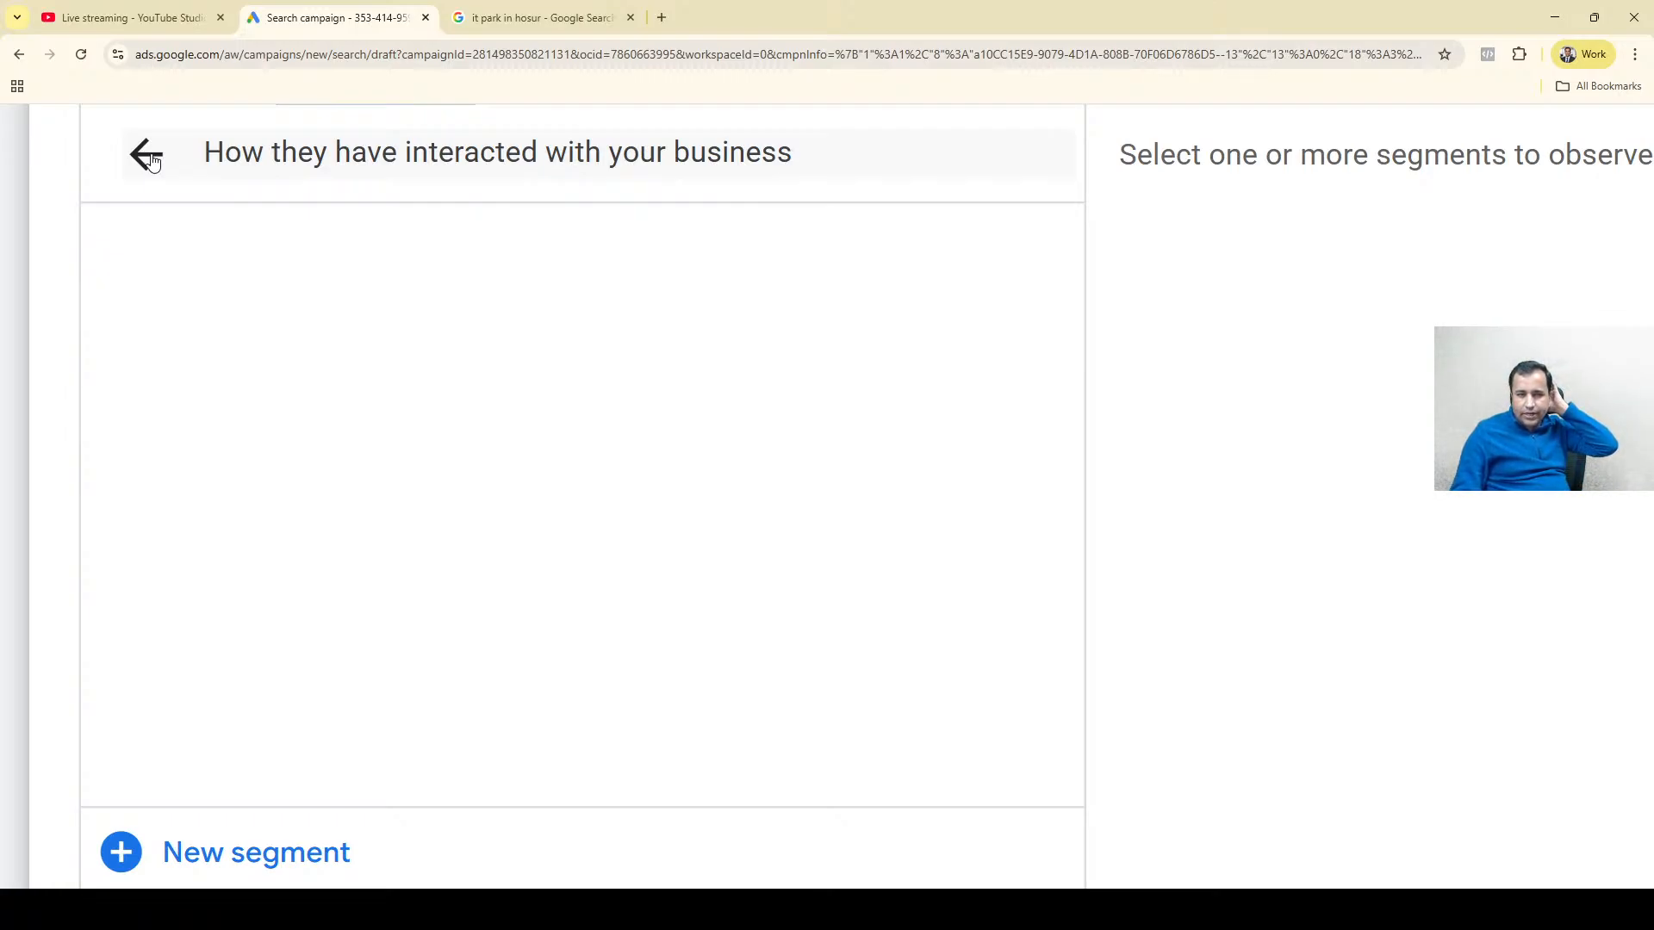
left_click(255, 850)
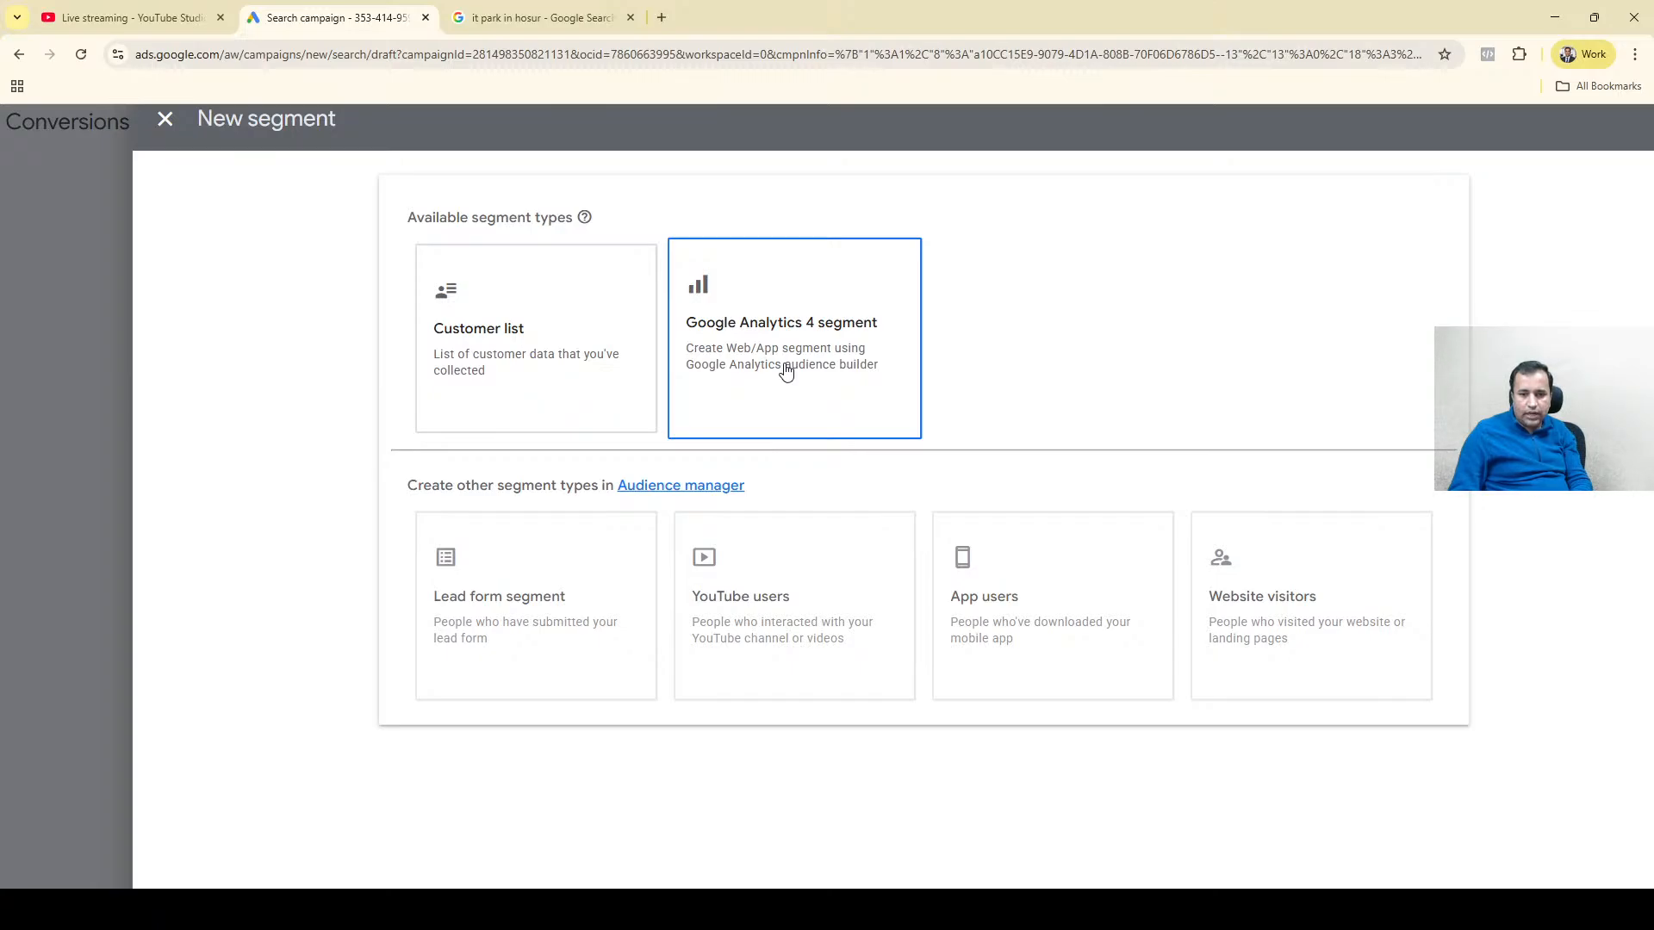
mouse_move(785, 597)
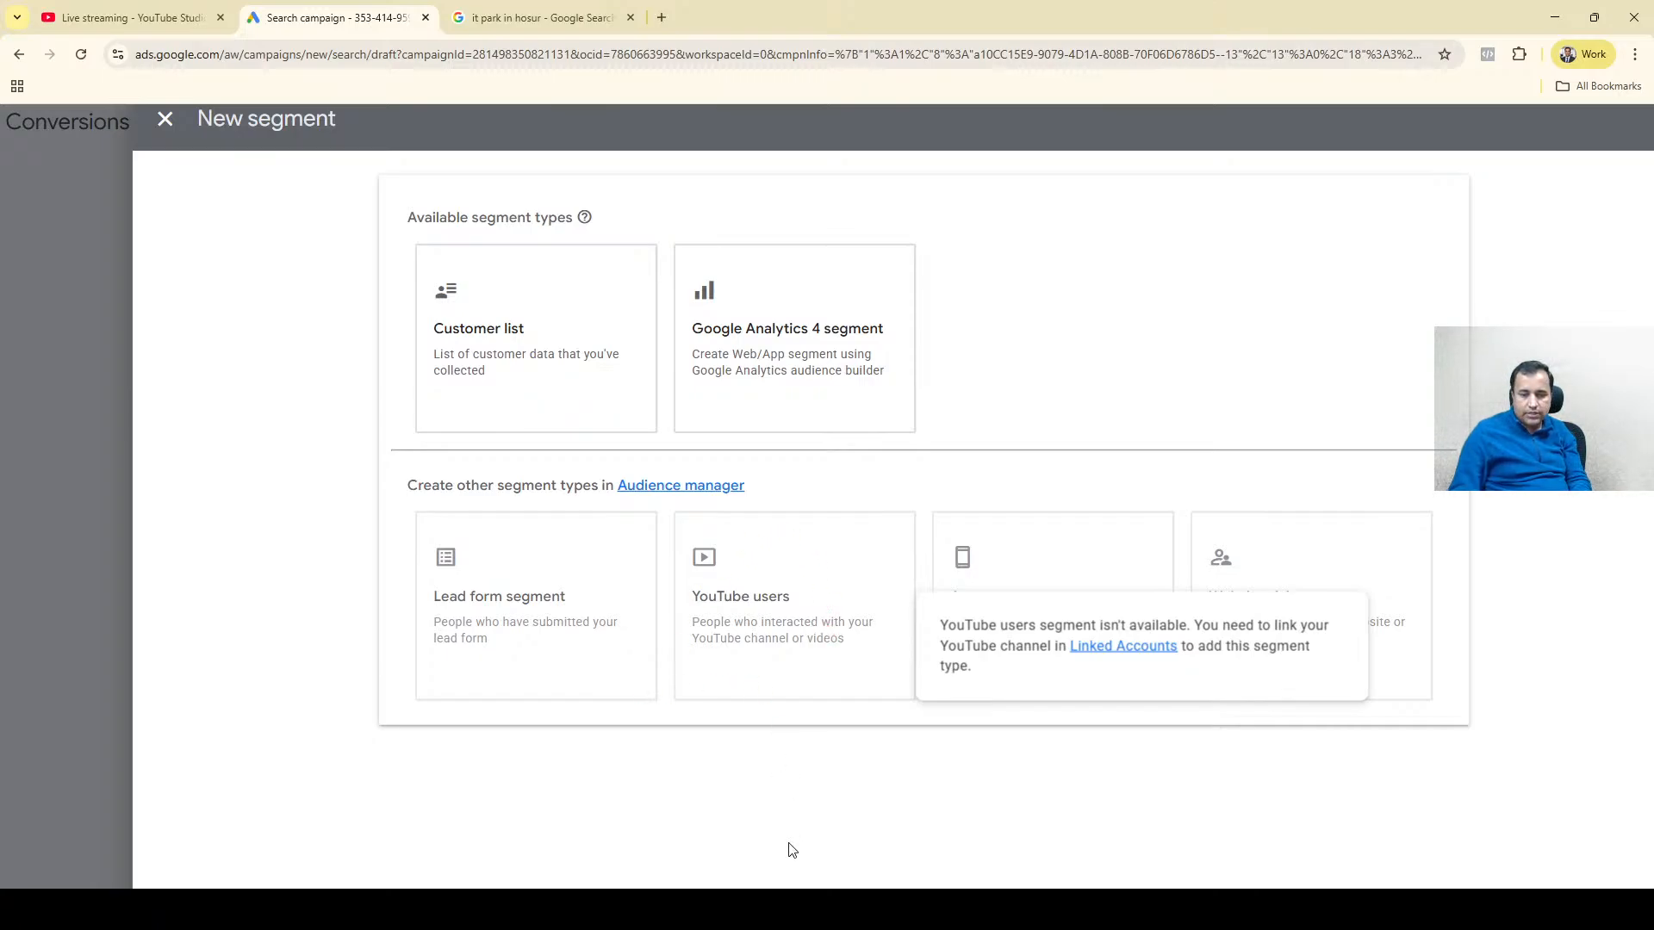
mouse_move(968, 596)
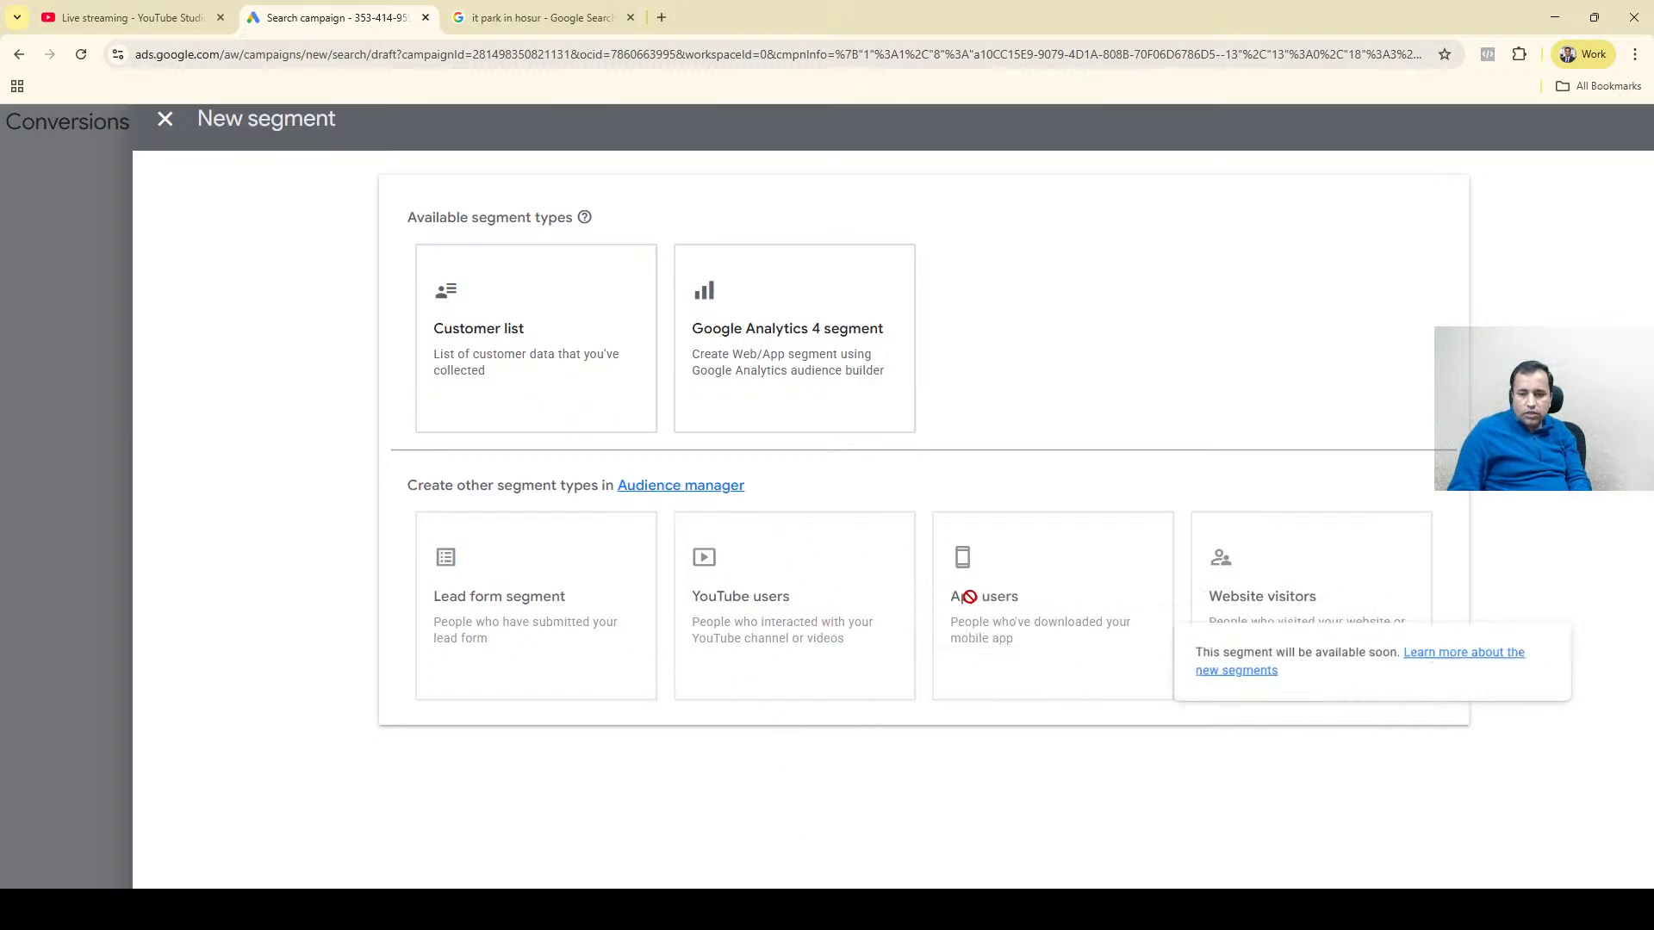
mouse_move(1234, 546)
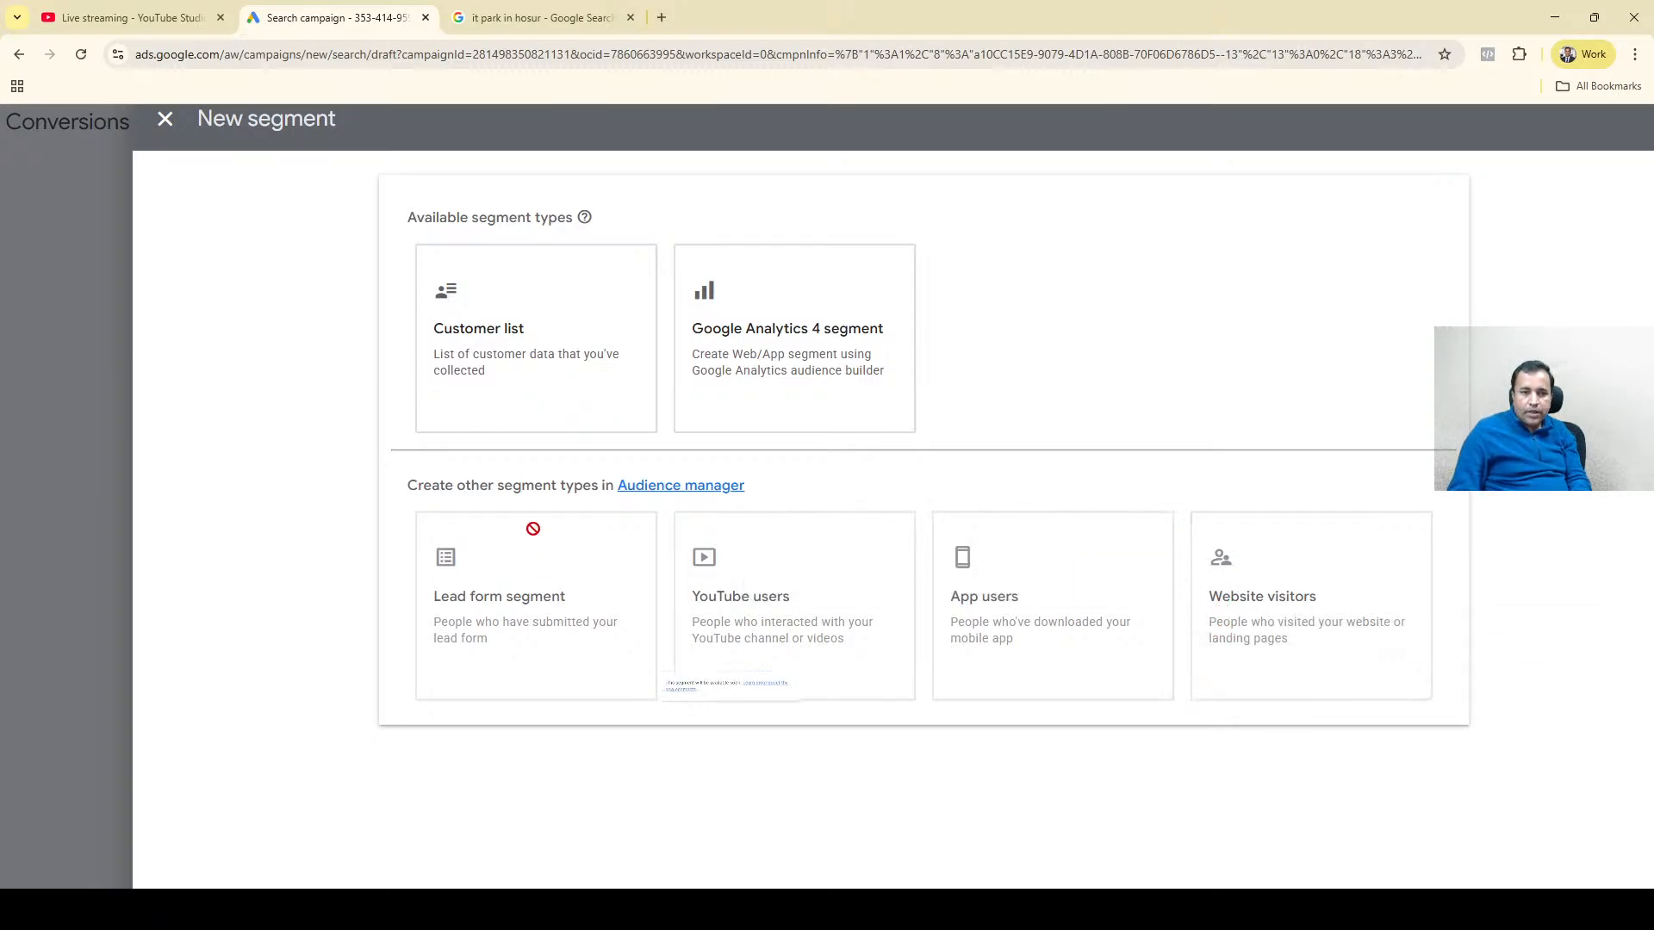
left_click(165, 119)
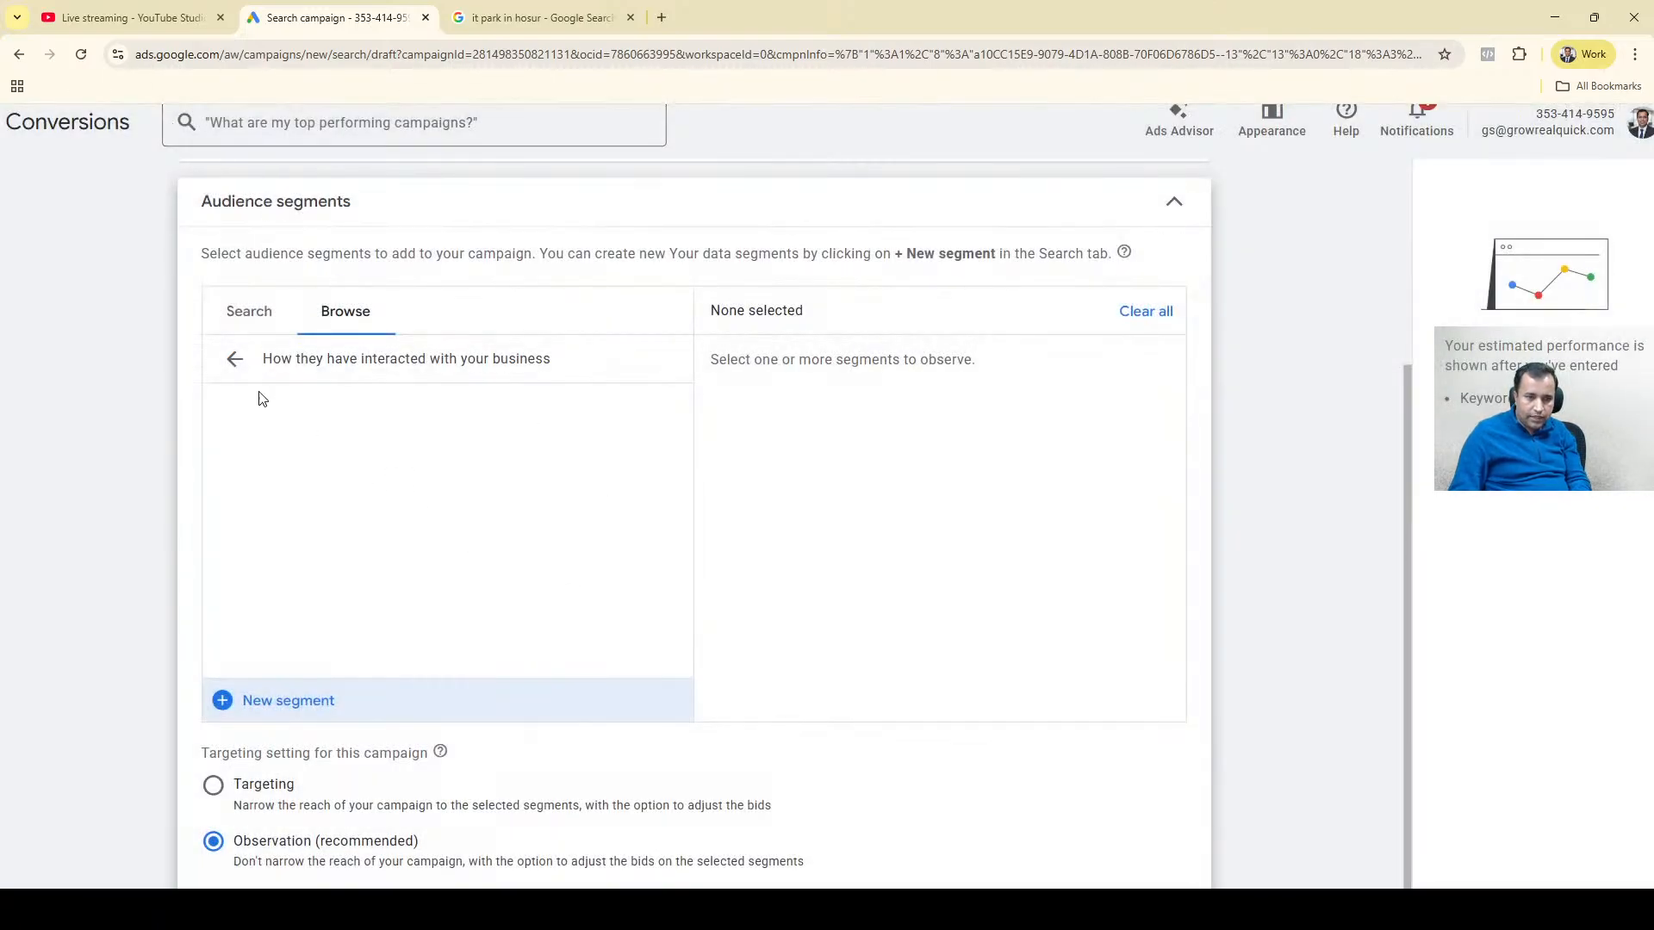
Look into the combined audience segments category and review the campaign's Targeting and Observation options.
left_click(234, 360)
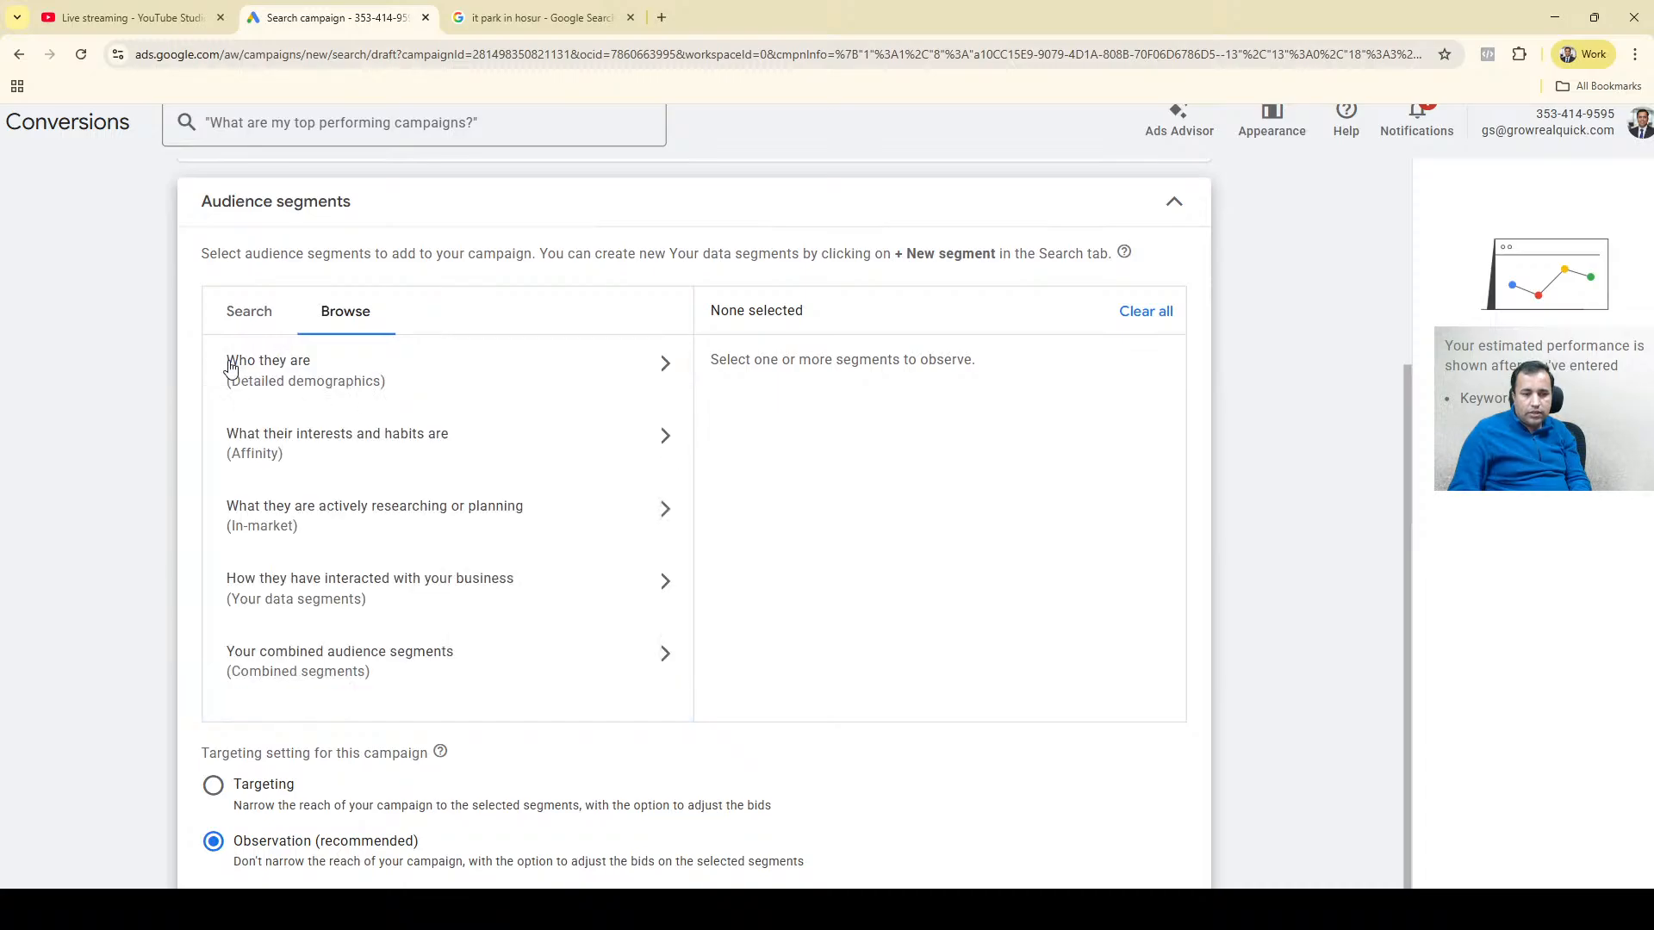
left_click(414, 659)
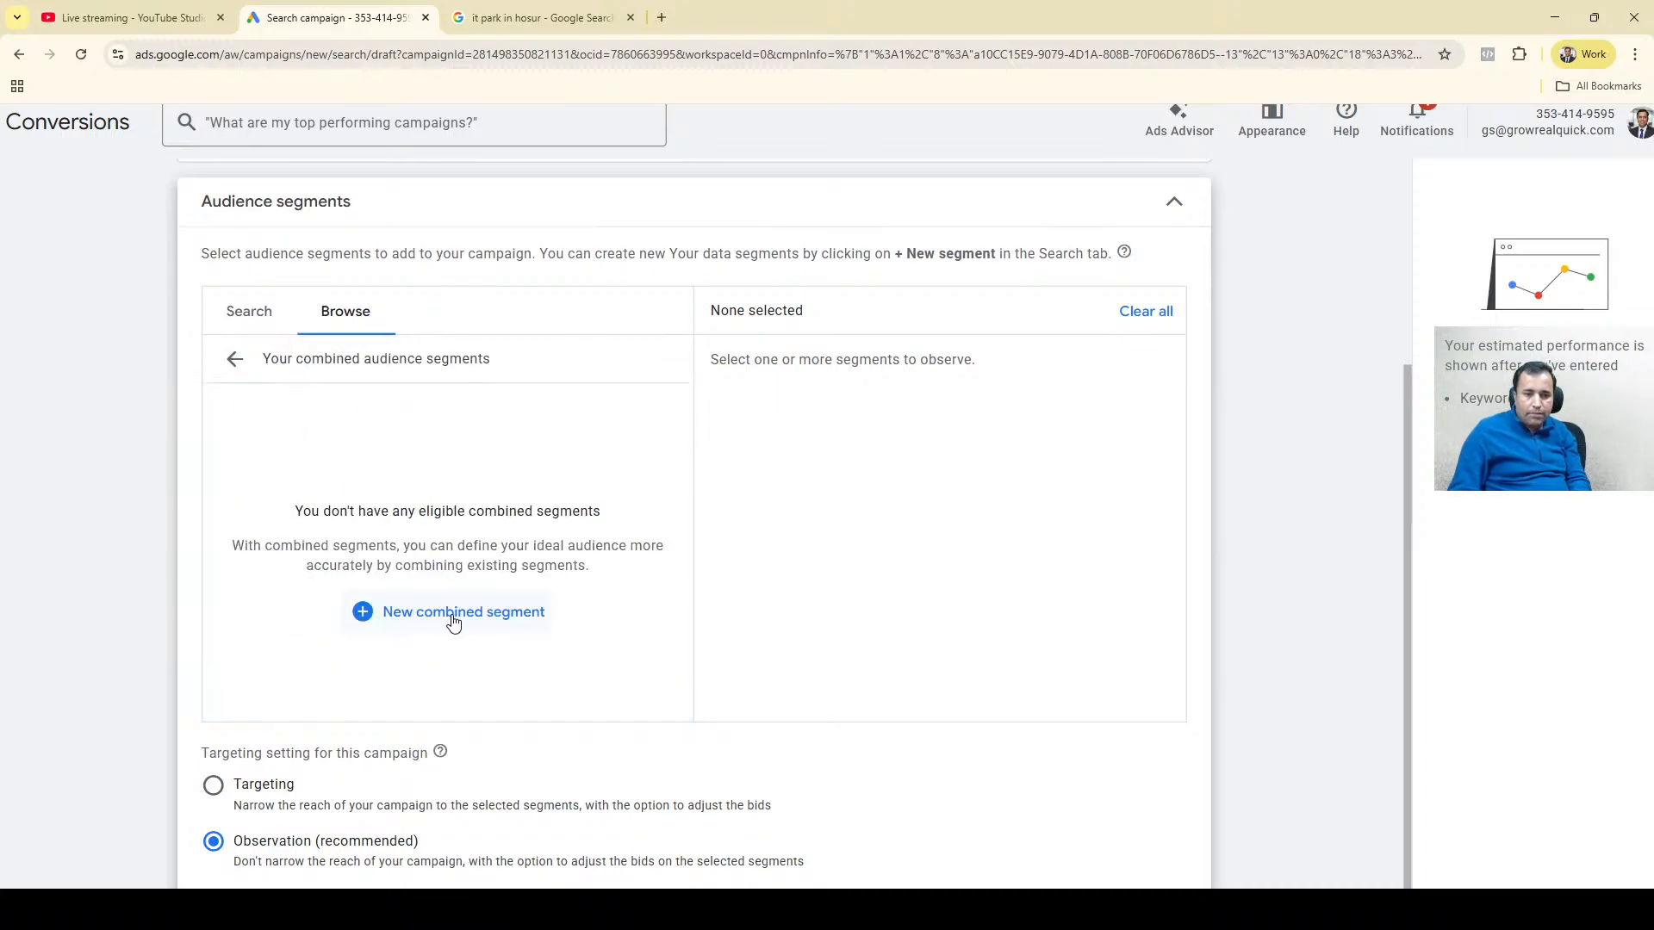
left_click(234, 360)
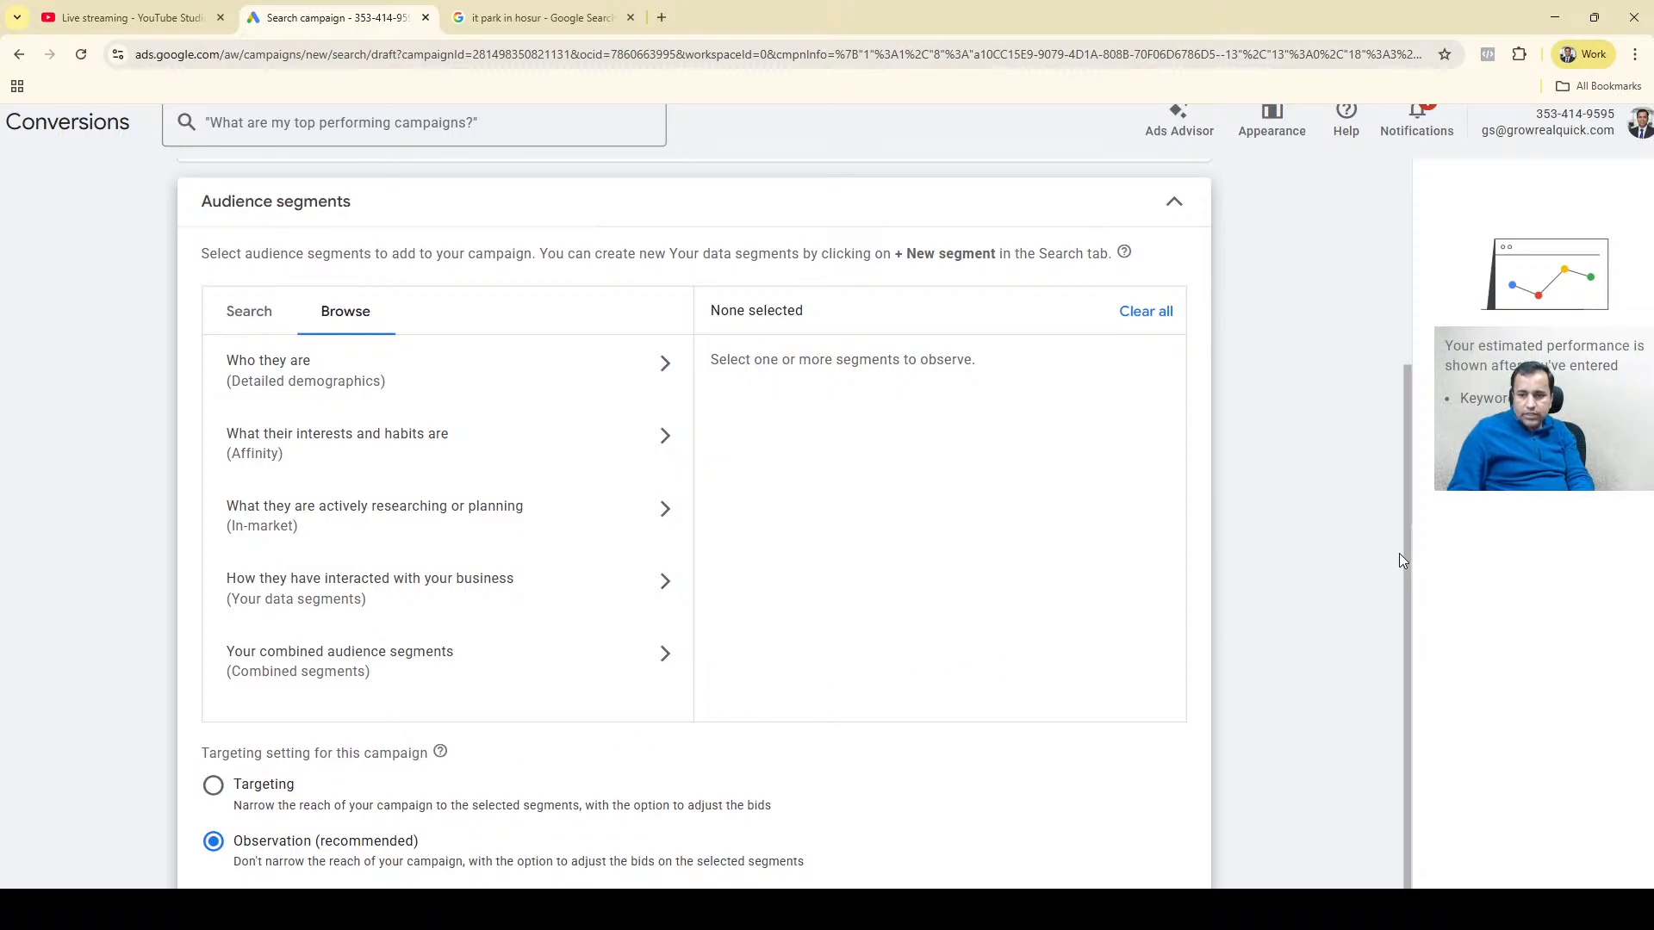
scroll(1407, 586, "down", 1)
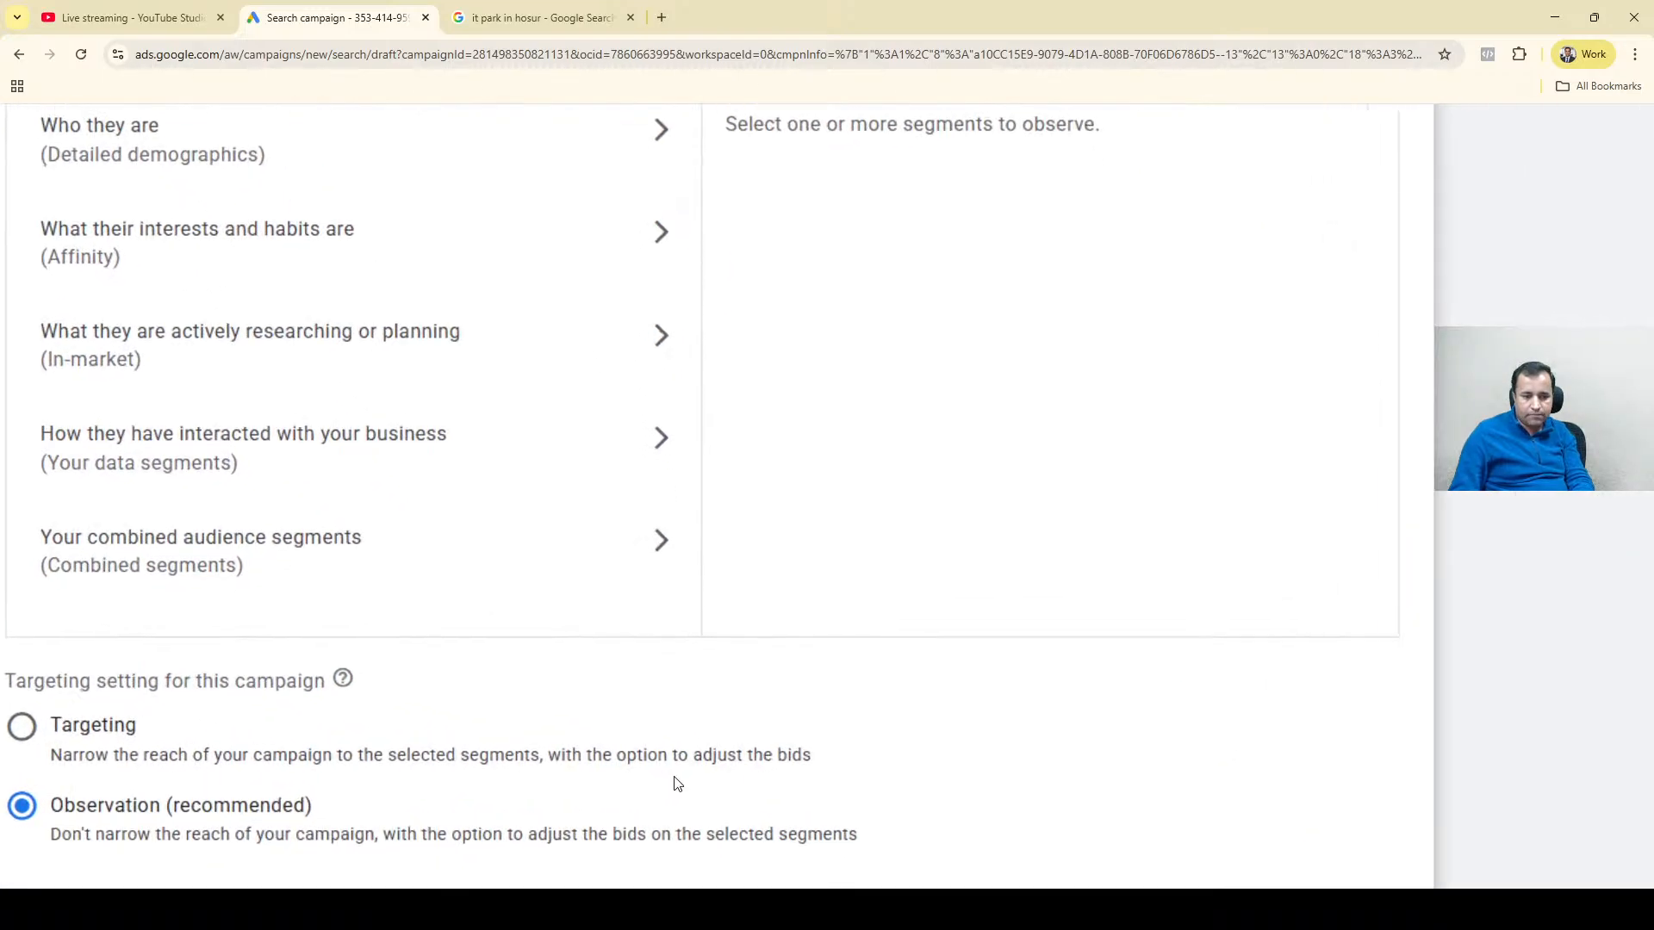
scroll(676, 784, "down", 3)
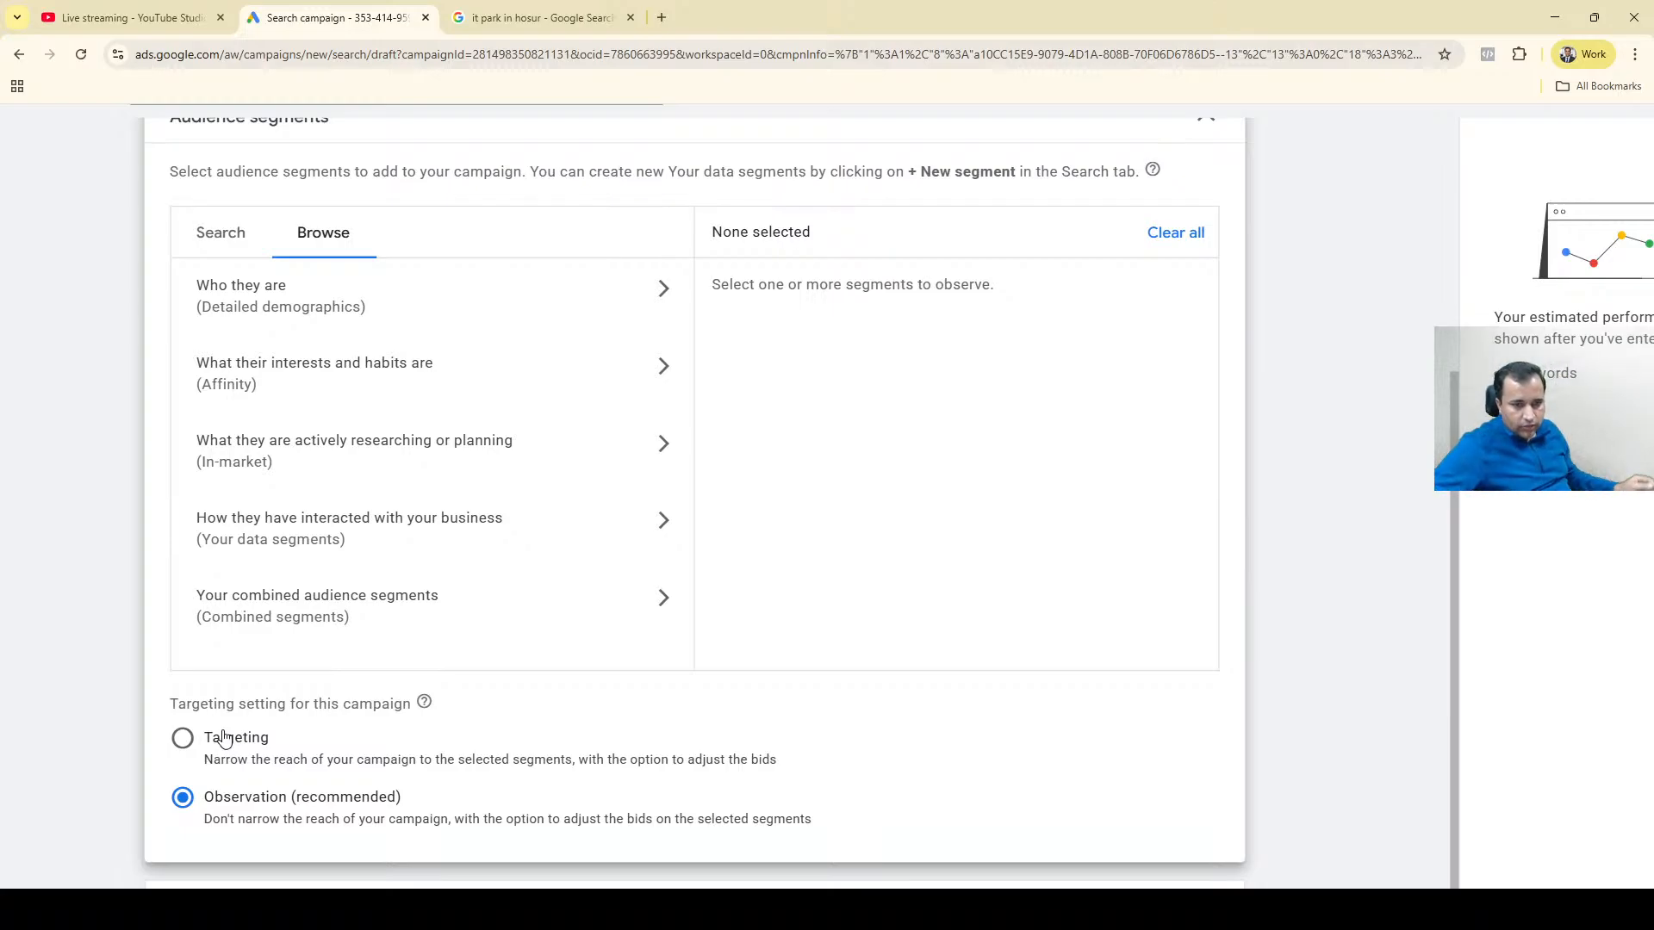
Add the Beauty & Wellness affinity segment and the Beauty & Personal Care in-market segment to the campaign.
left_click(433, 387)
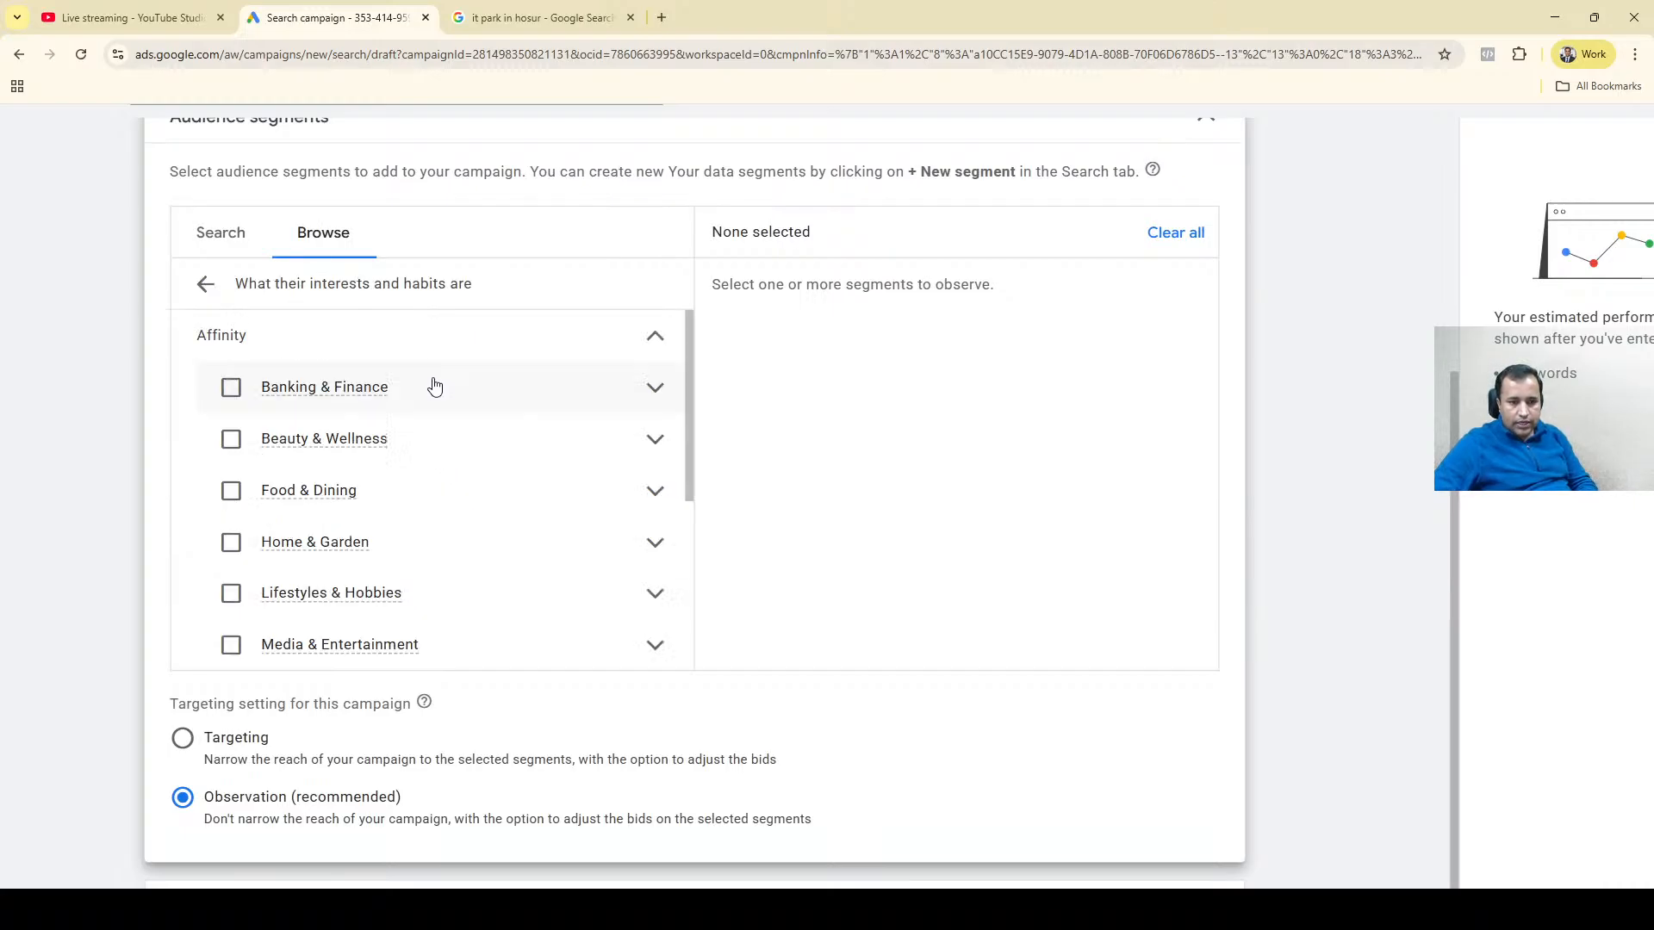
left_click(236, 448)
left_click(204, 282)
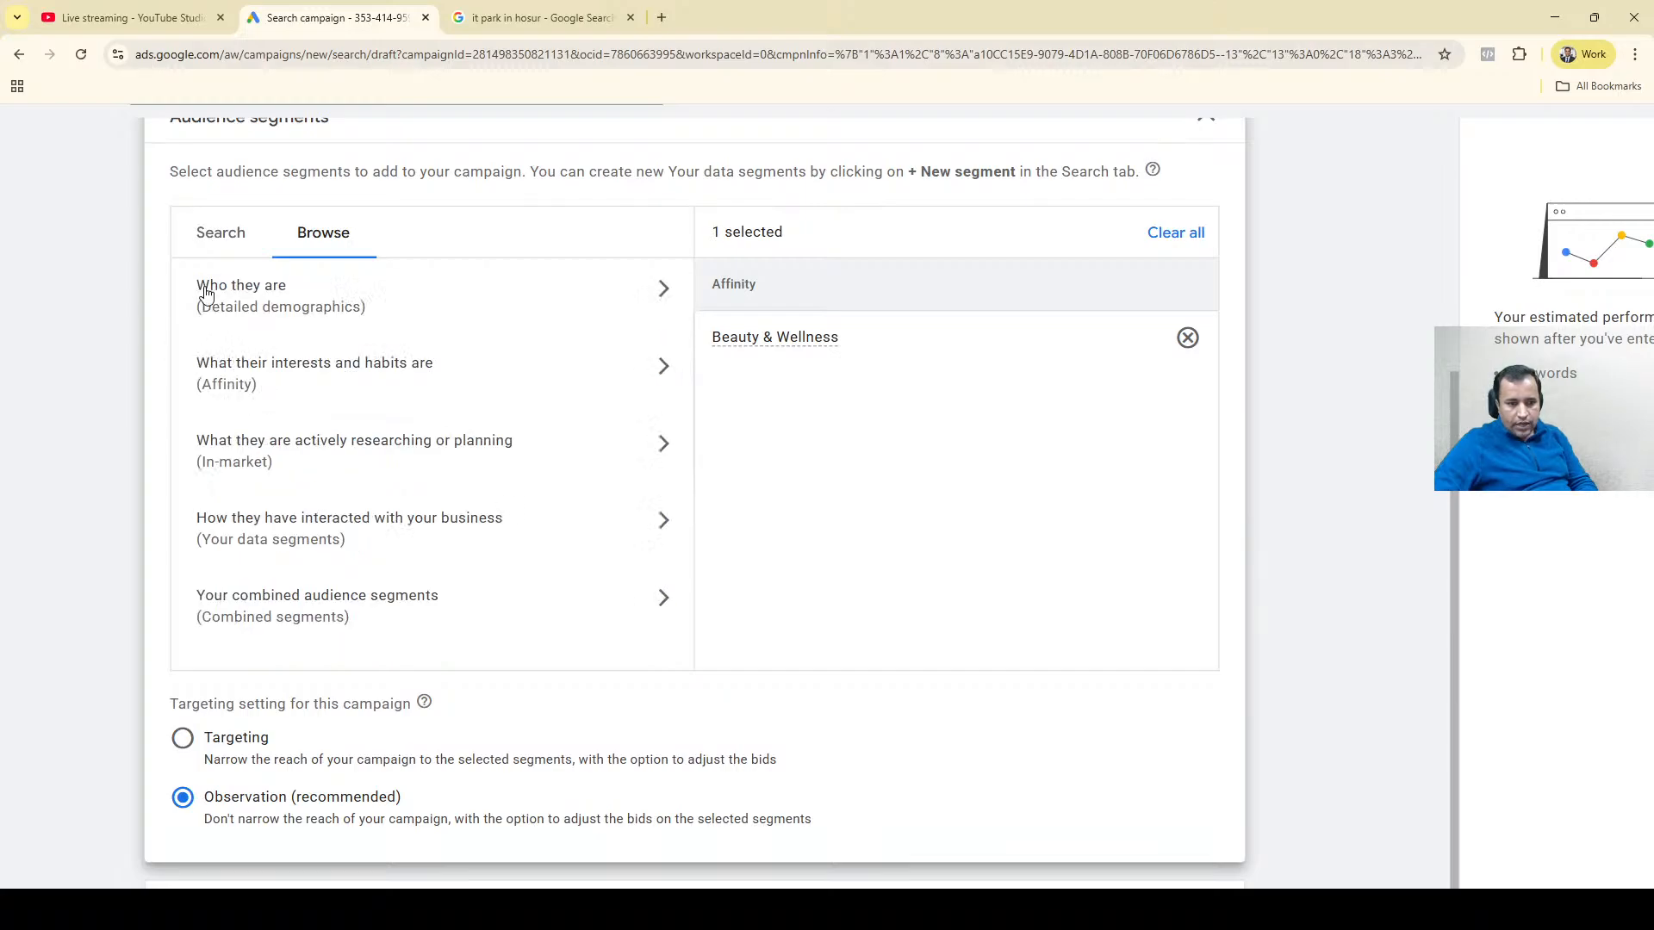
left_click(246, 456)
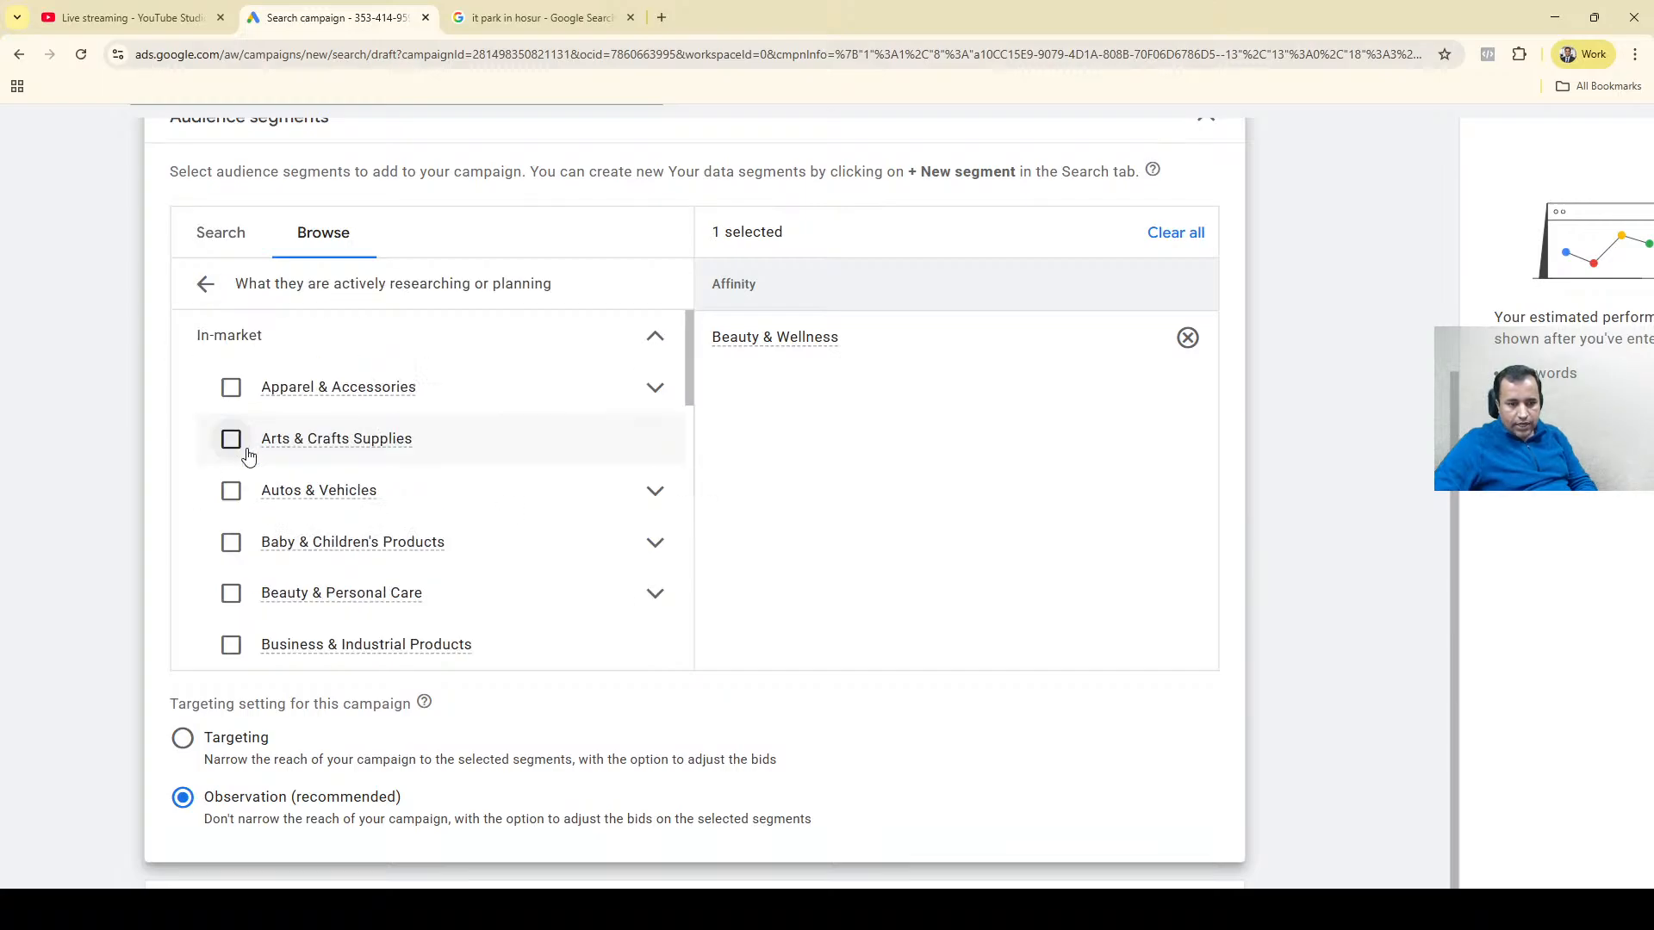
left_click(231, 594)
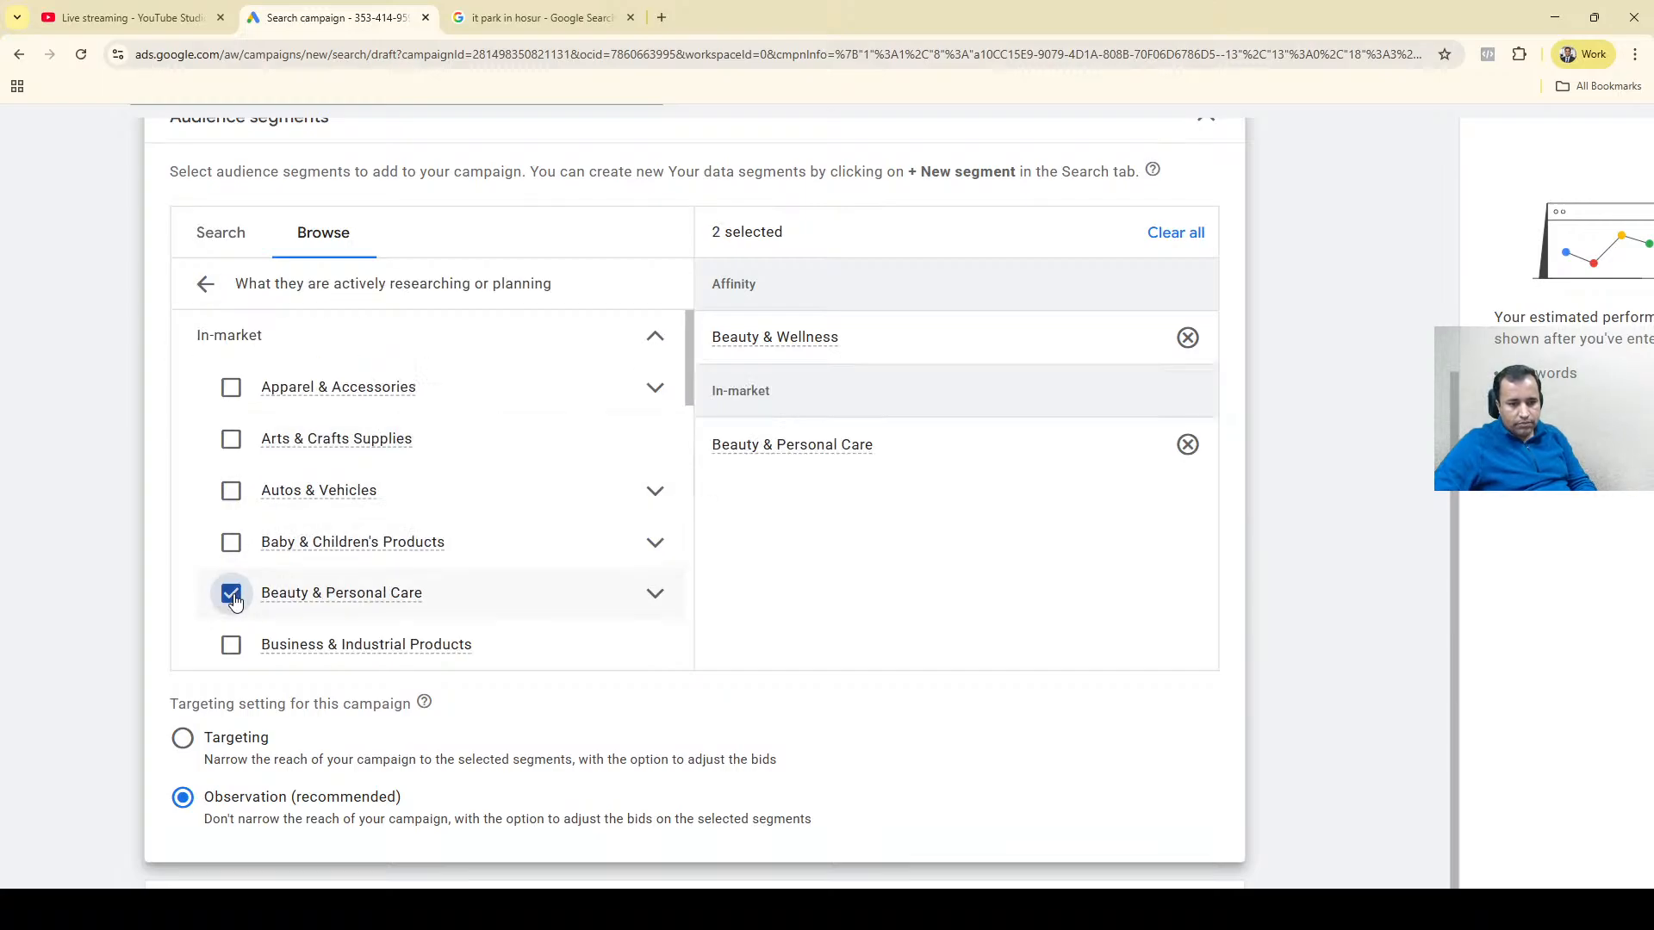
left_click(202, 285)
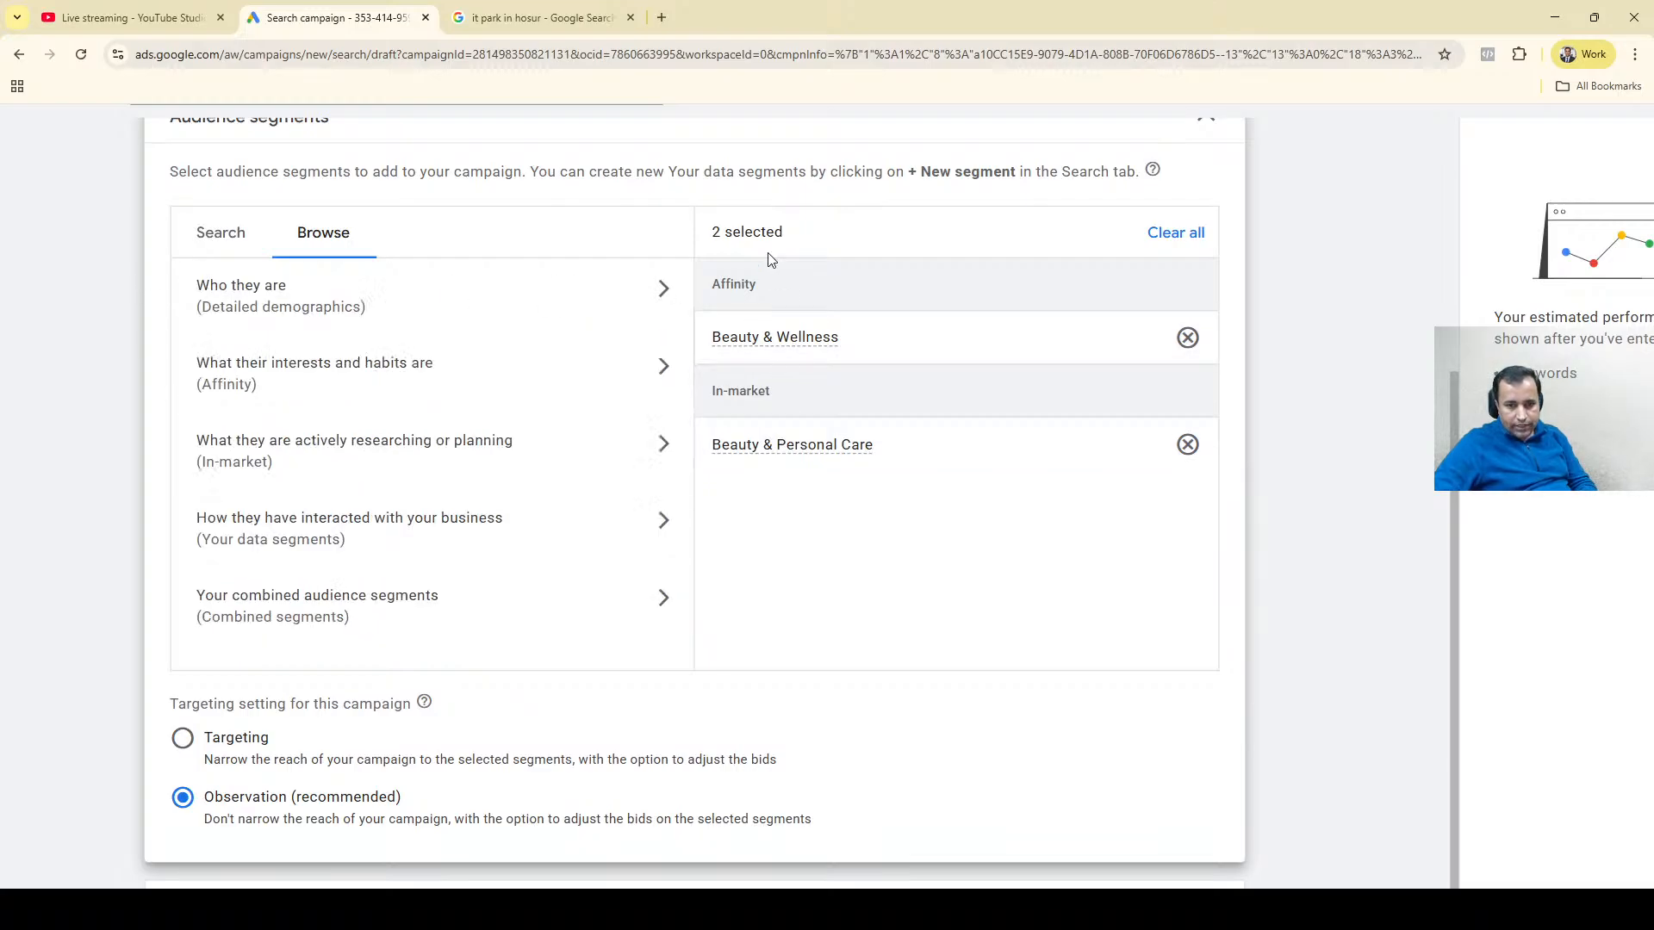
Review the two selected beauty segments, try the Targeting setting for the campaign, and switch back to Observation.
mouse_move(778, 336)
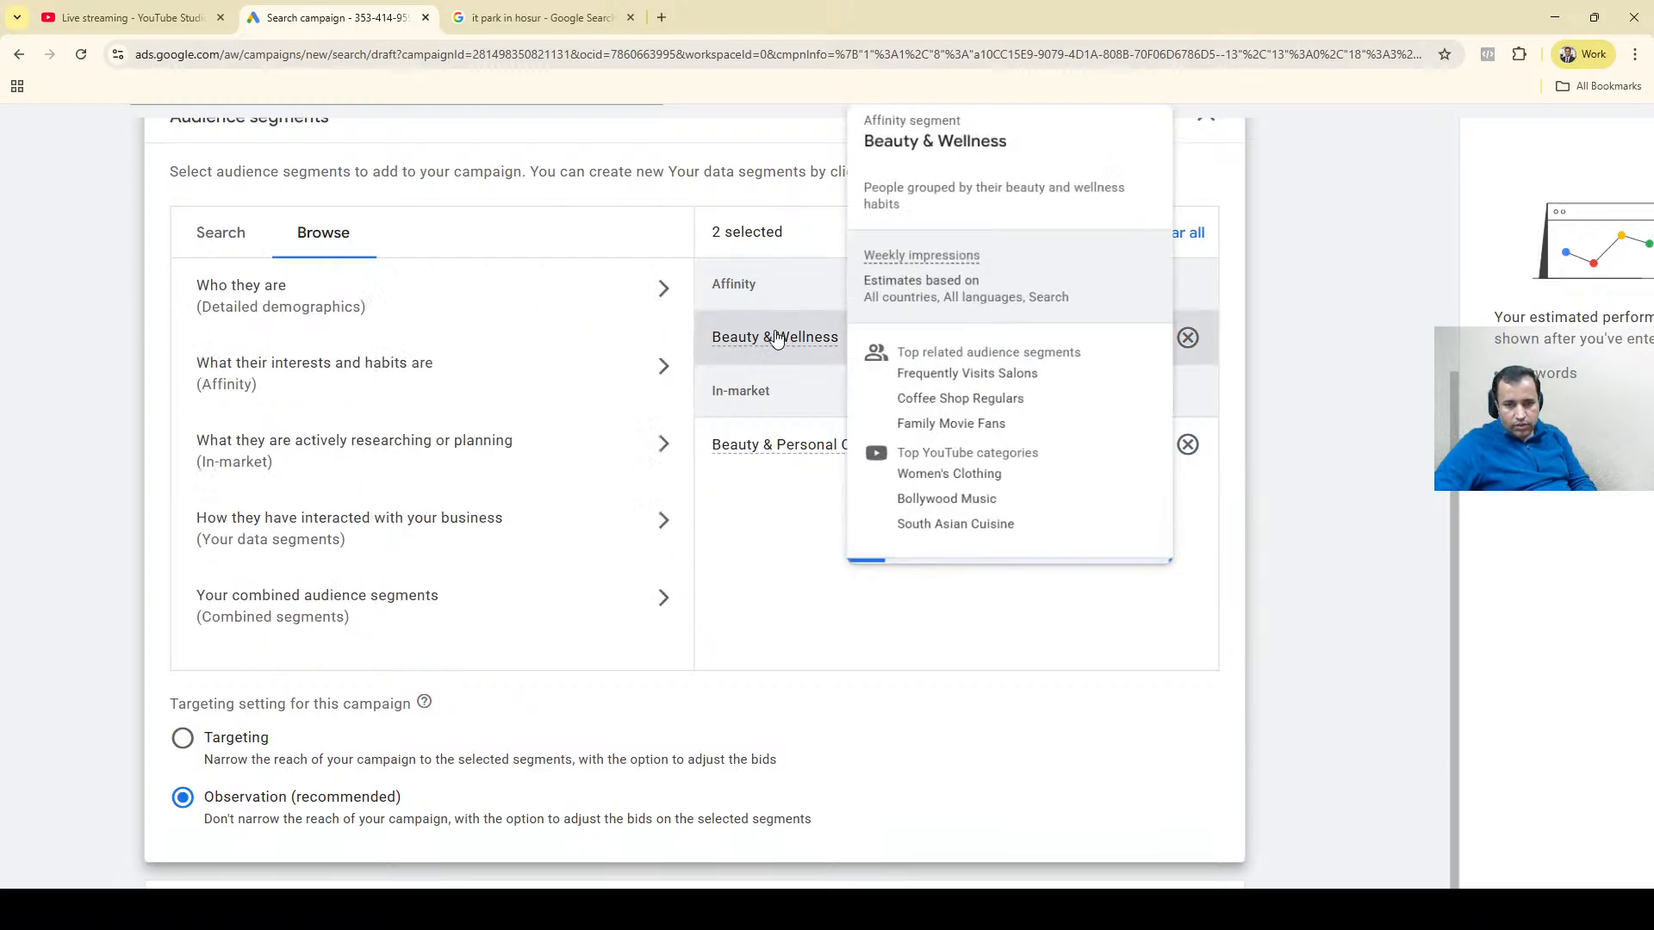
mouse_move(746, 461)
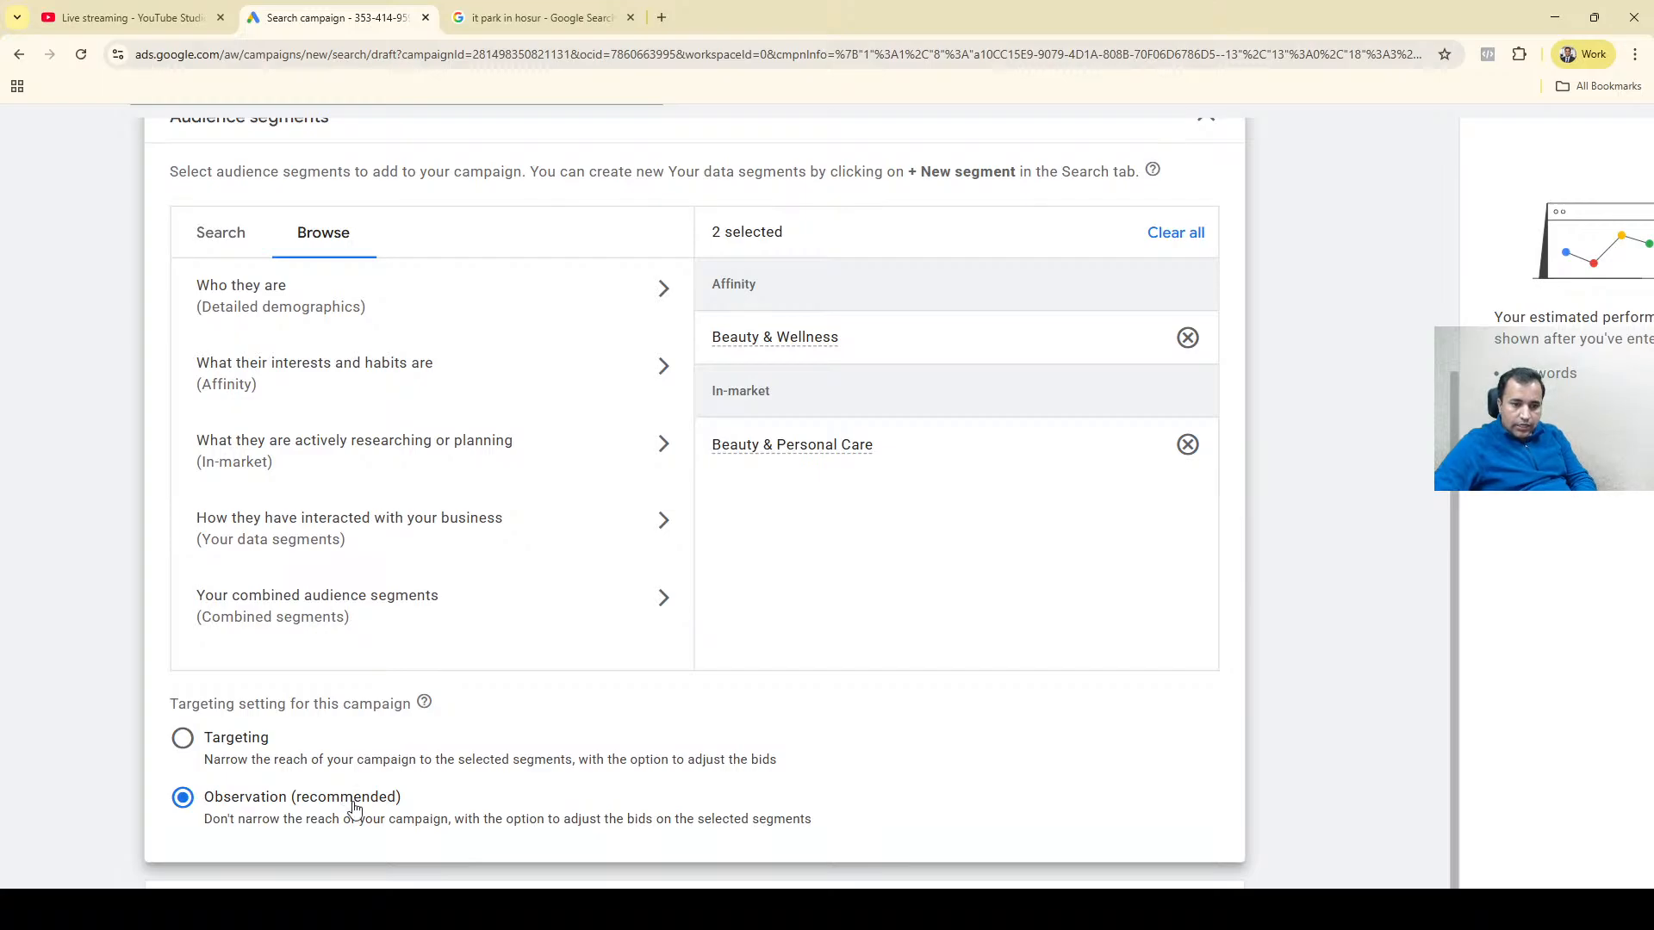
scroll(323, 796, "up", 4)
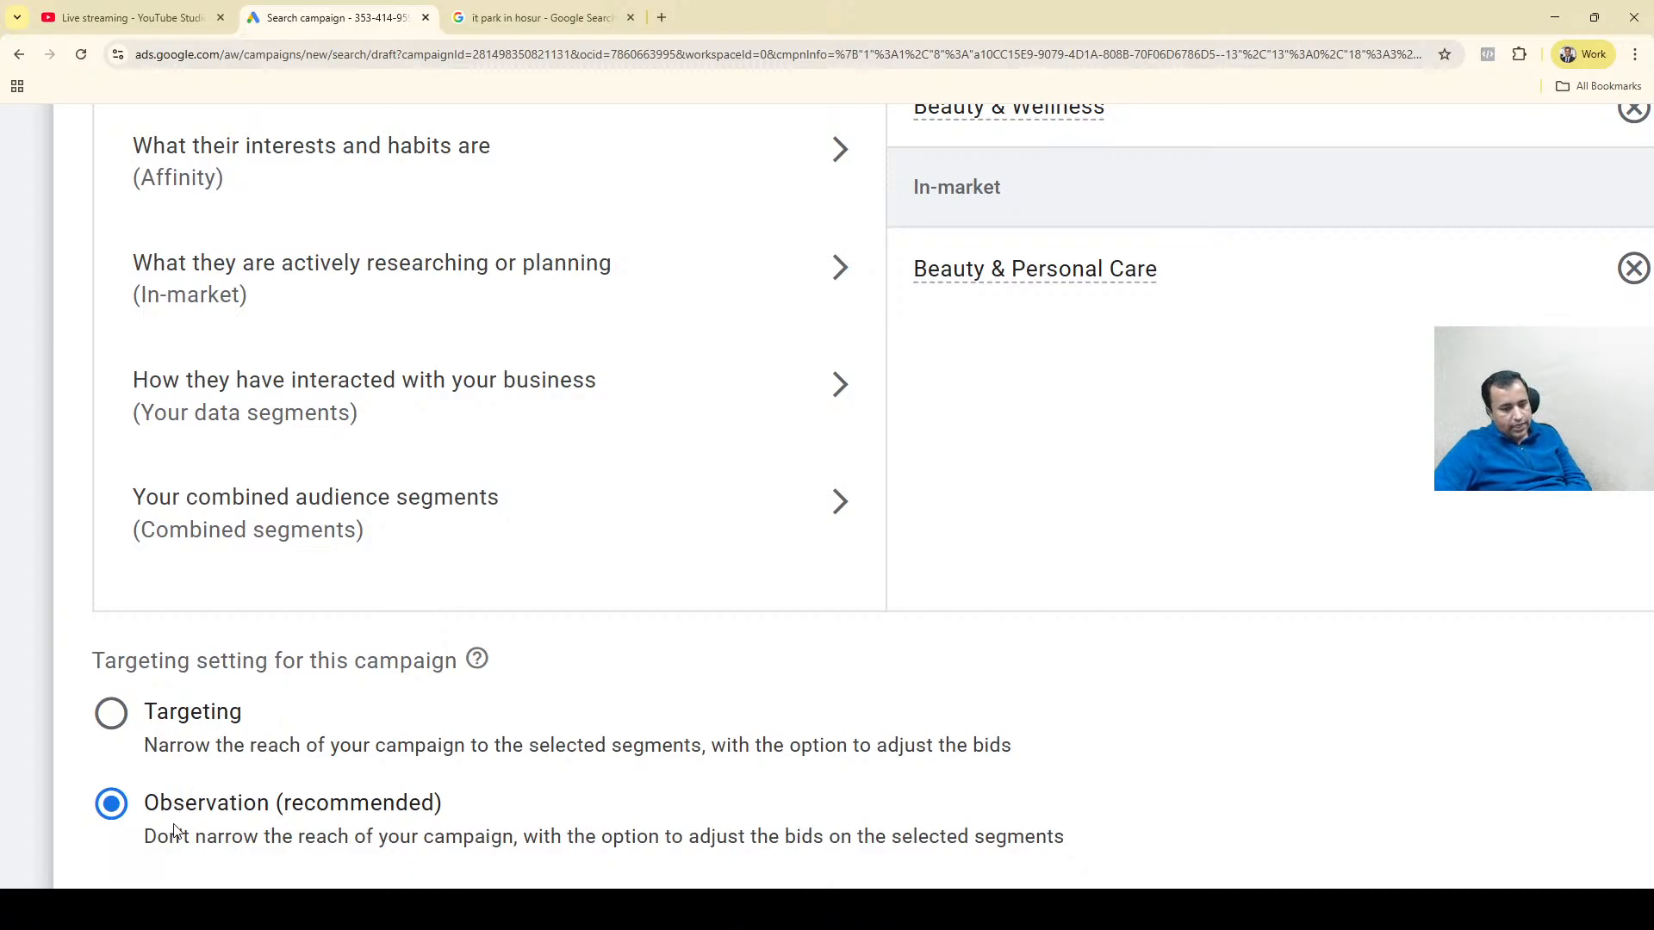
left_click(217, 713)
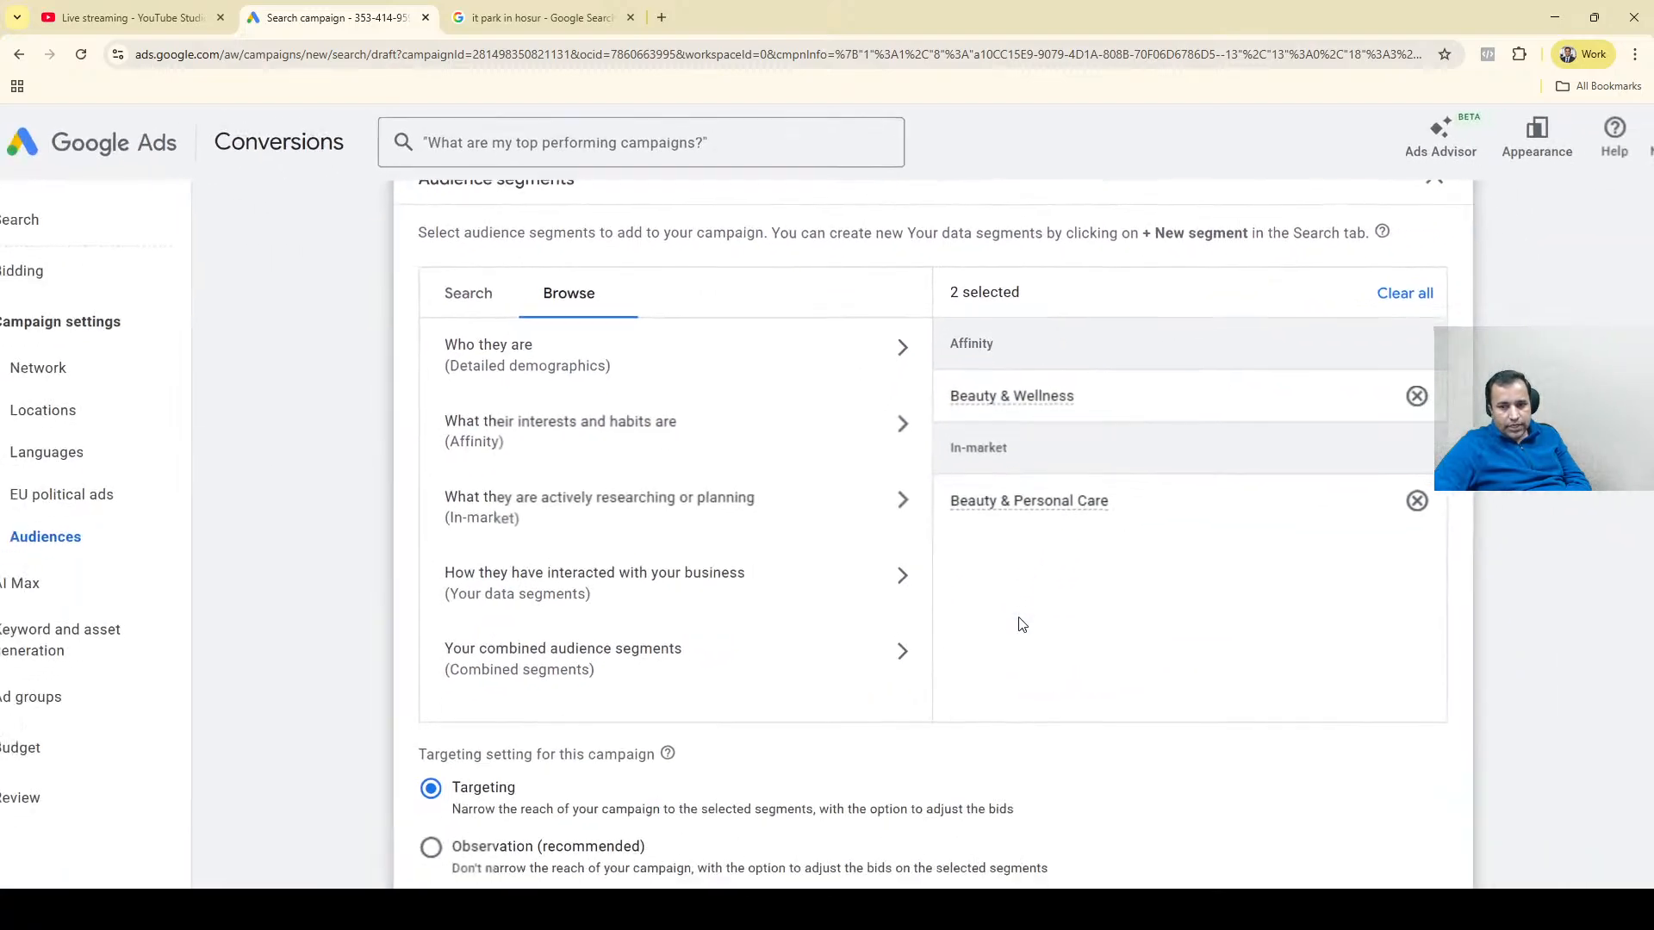
scroll(1020, 623, "down", 1)
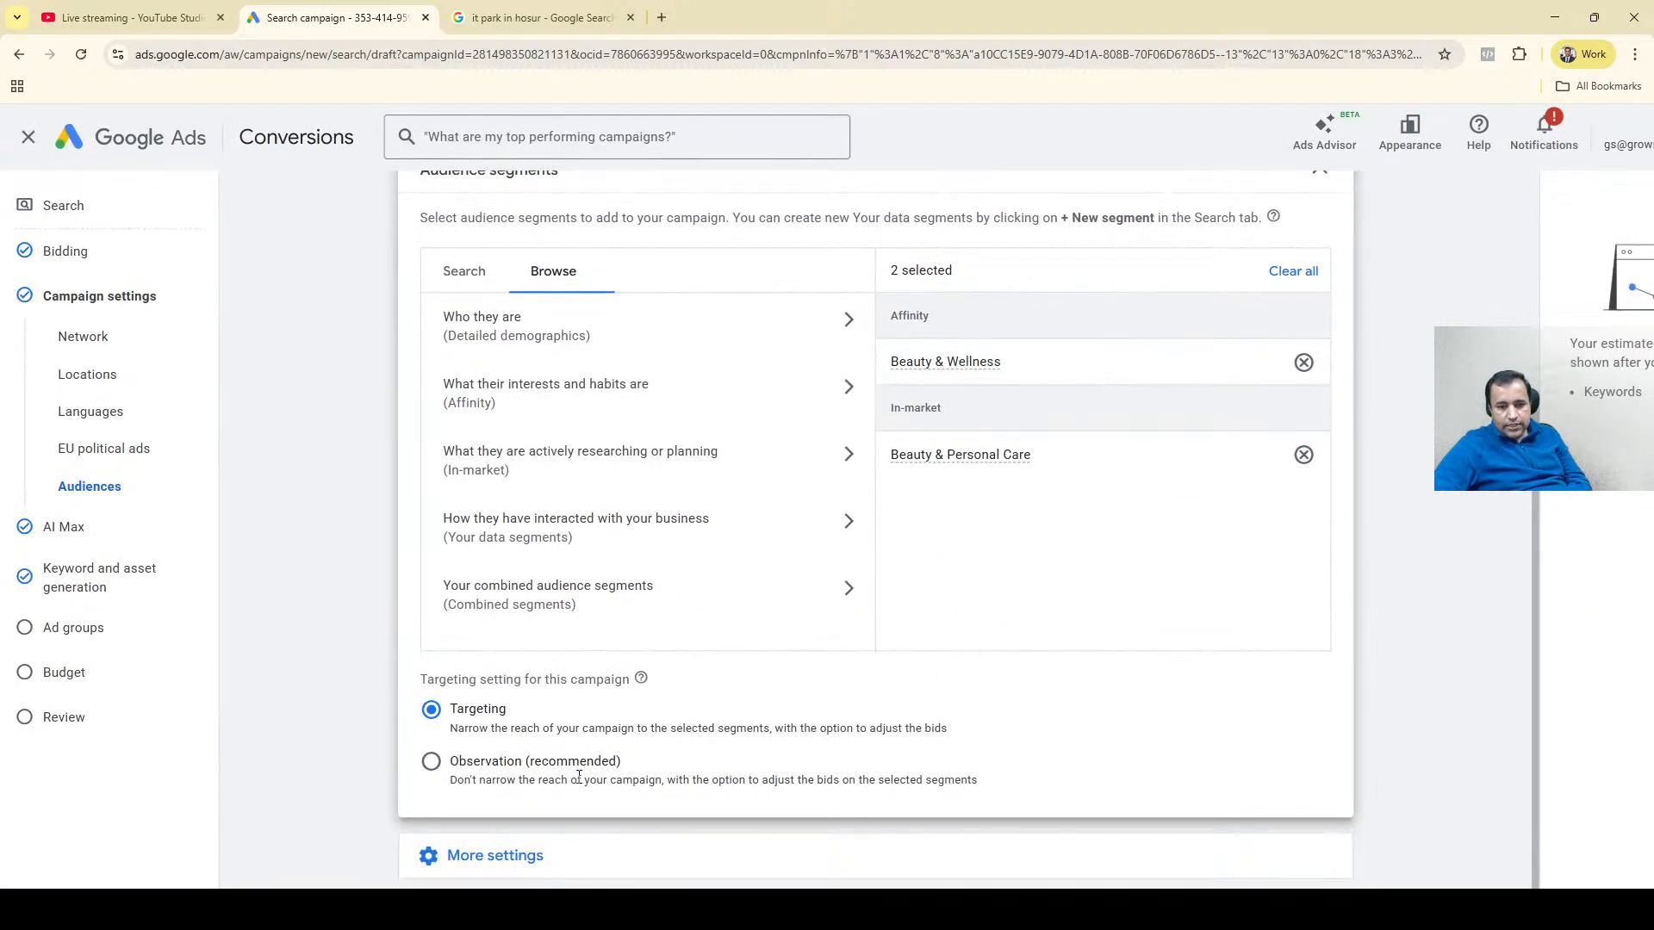
left_click(432, 763)
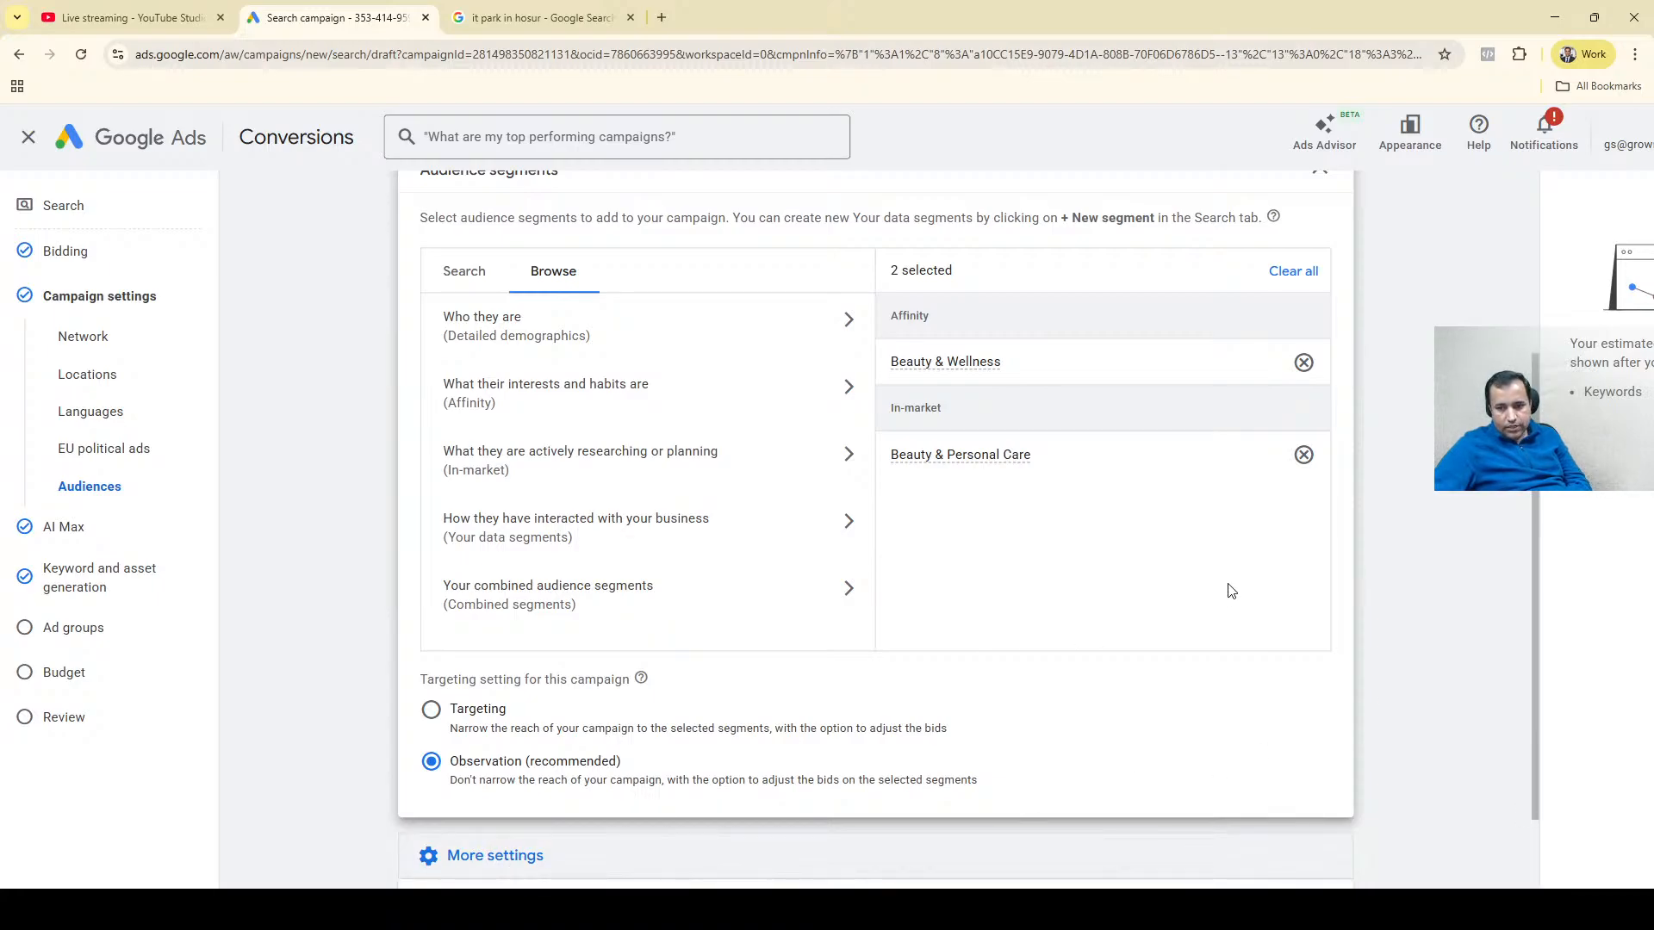
Open the campaign's Ad rotation settings and collapse the Audience segments section.
scroll(1508, 569, "down", 3)
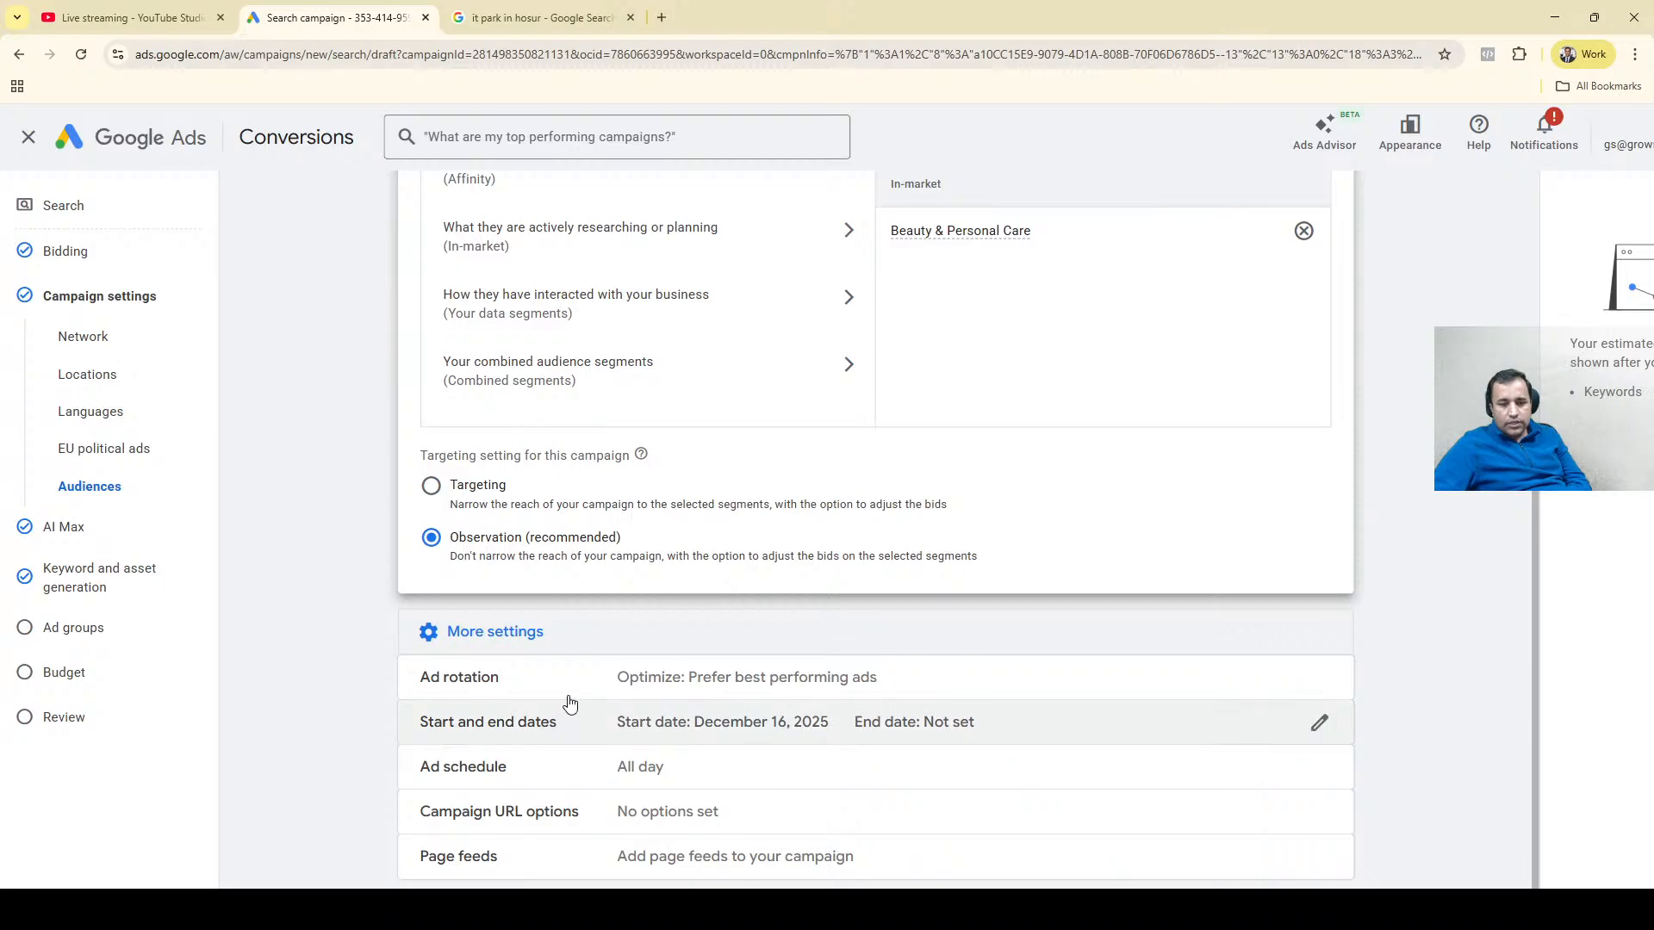
left_click(602, 680)
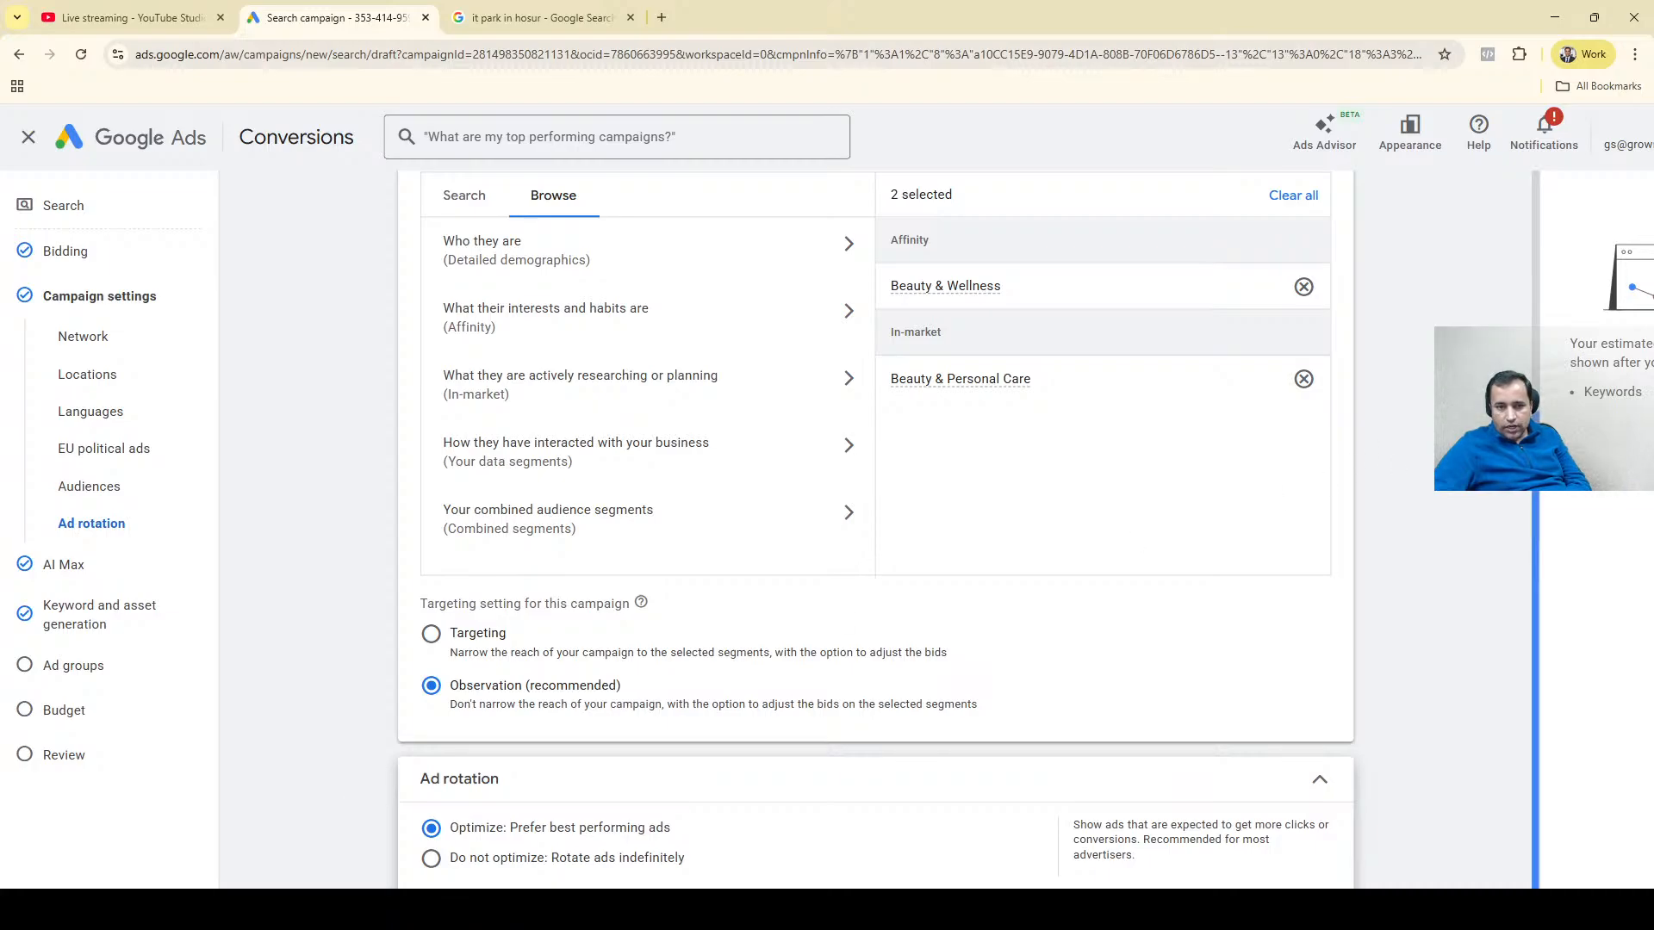
scroll(1546, 350, "down", 1)
scroll(1545, 350, "up", 3)
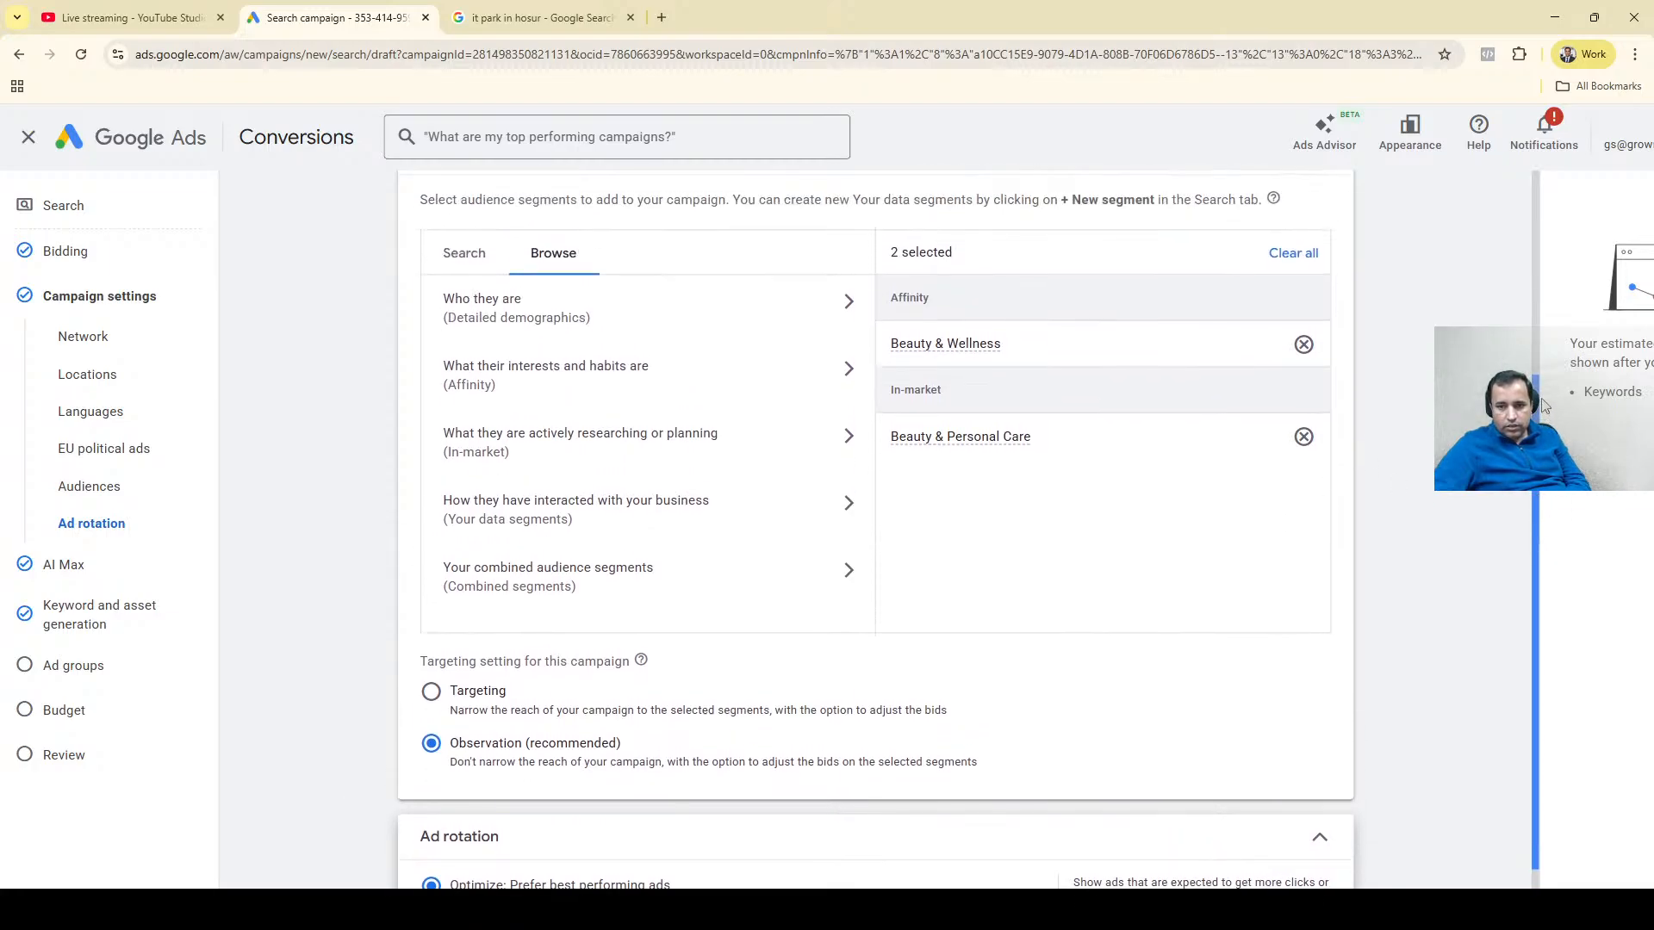
scroll(1546, 351, "up", 1)
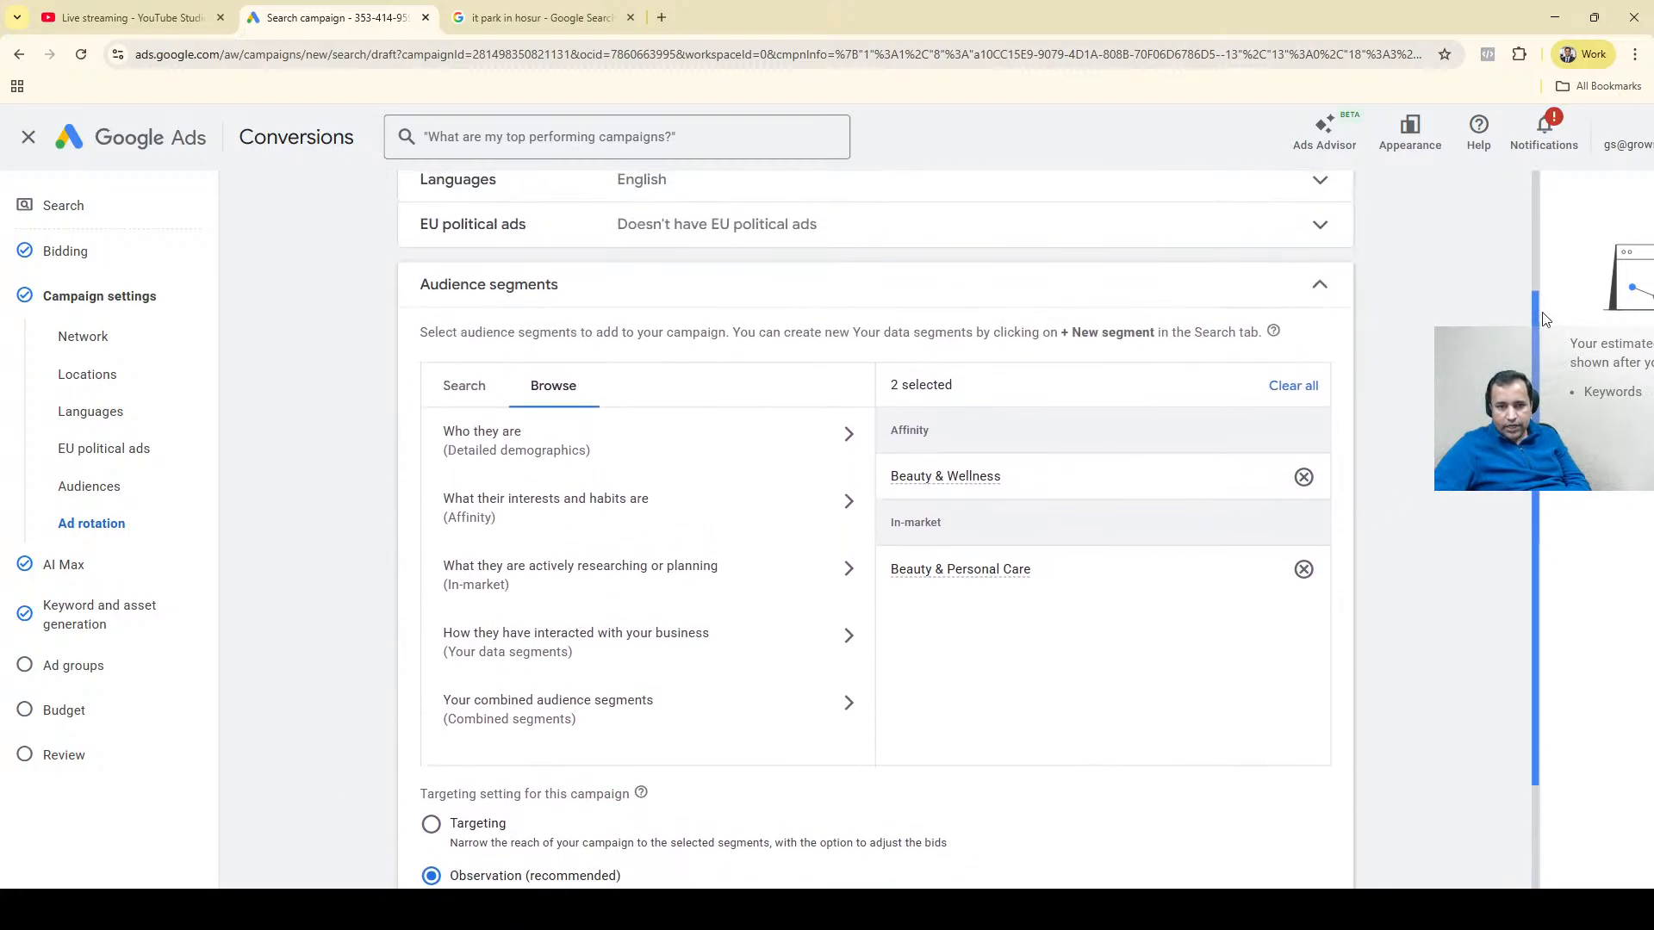
left_click(1321, 293)
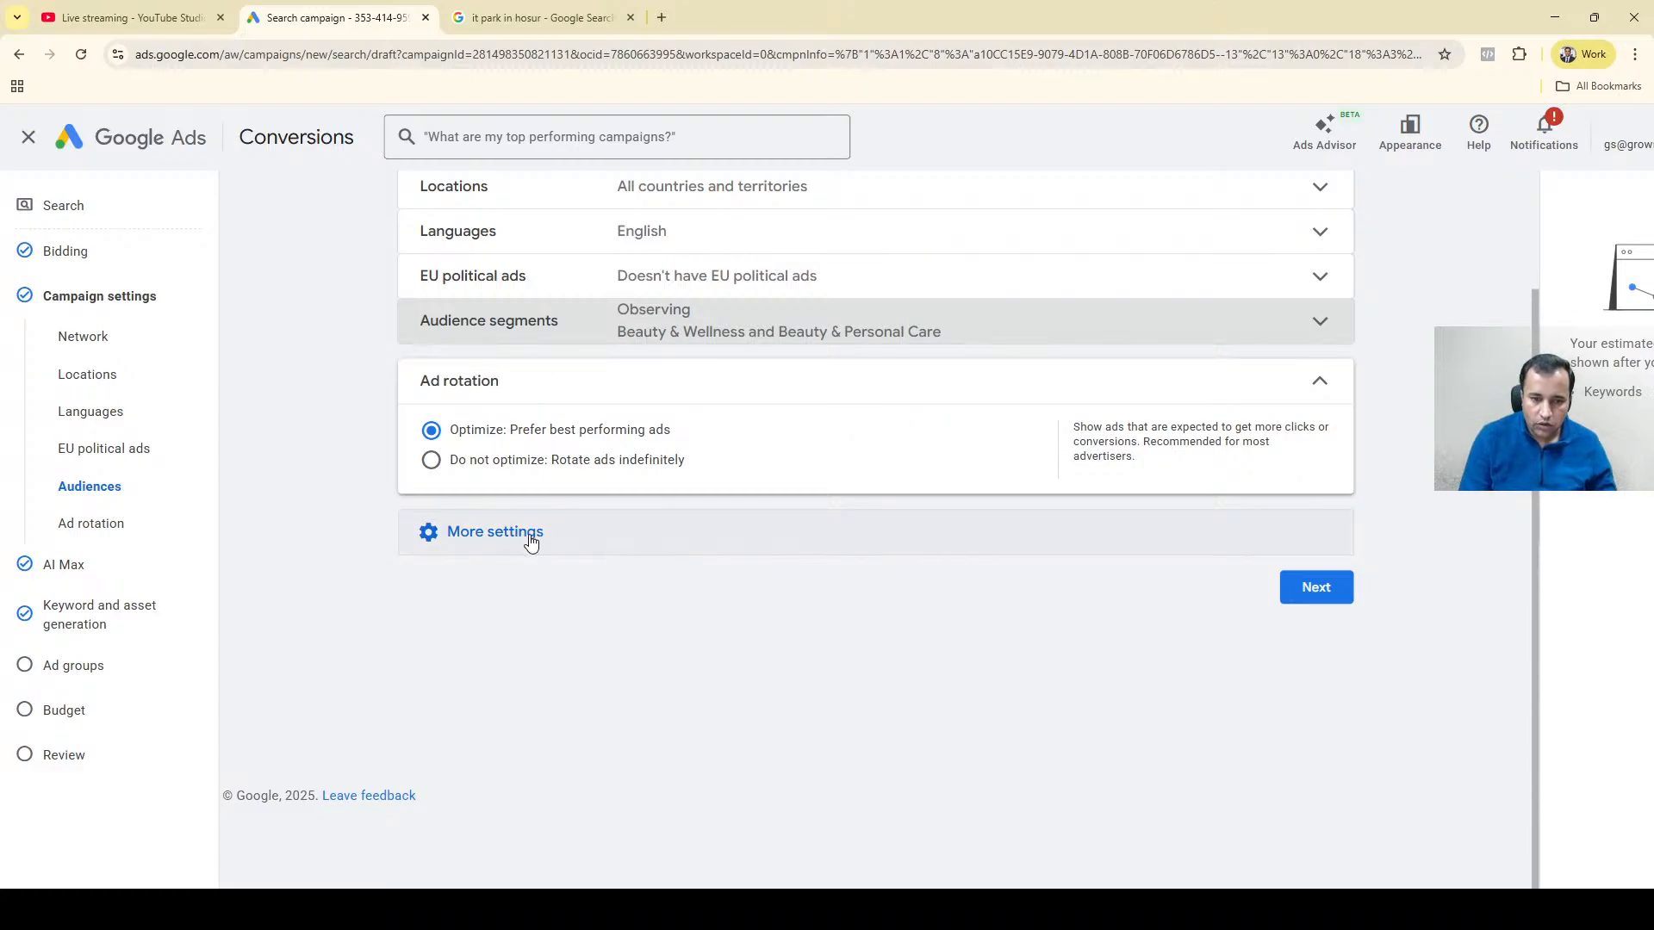
Set ad rotation to Do not optimize: Rotate ads indefinitely, collapse the section and reveal the remaining additional settings.
scroll(683, 499, "up", 4)
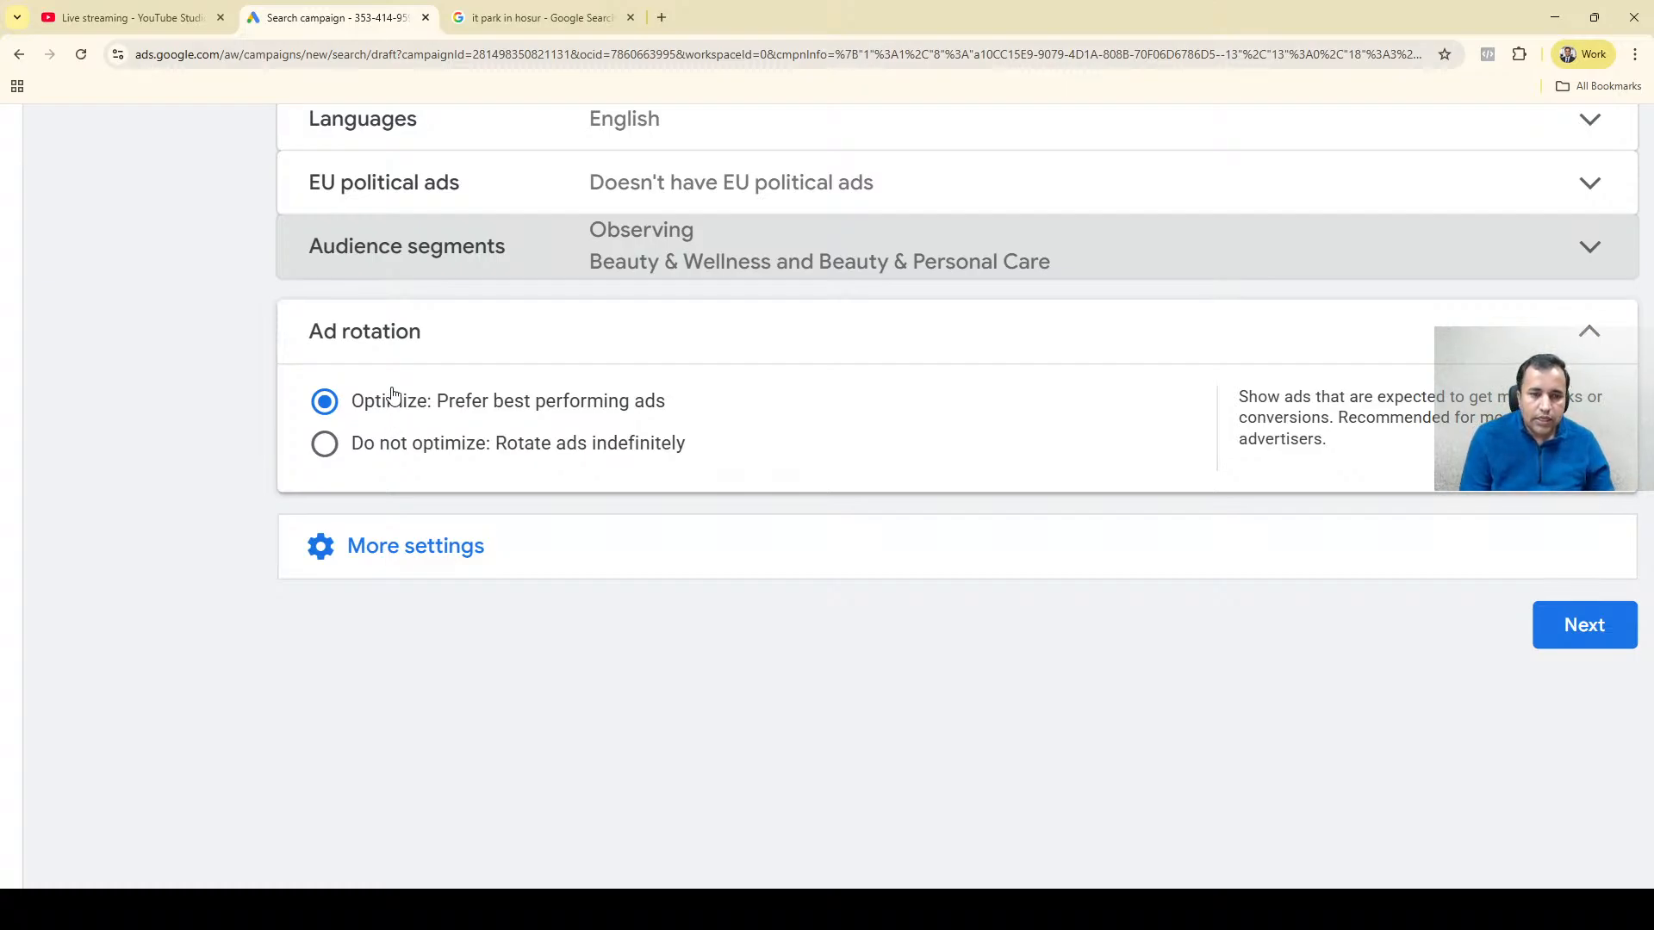
left_click(390, 445)
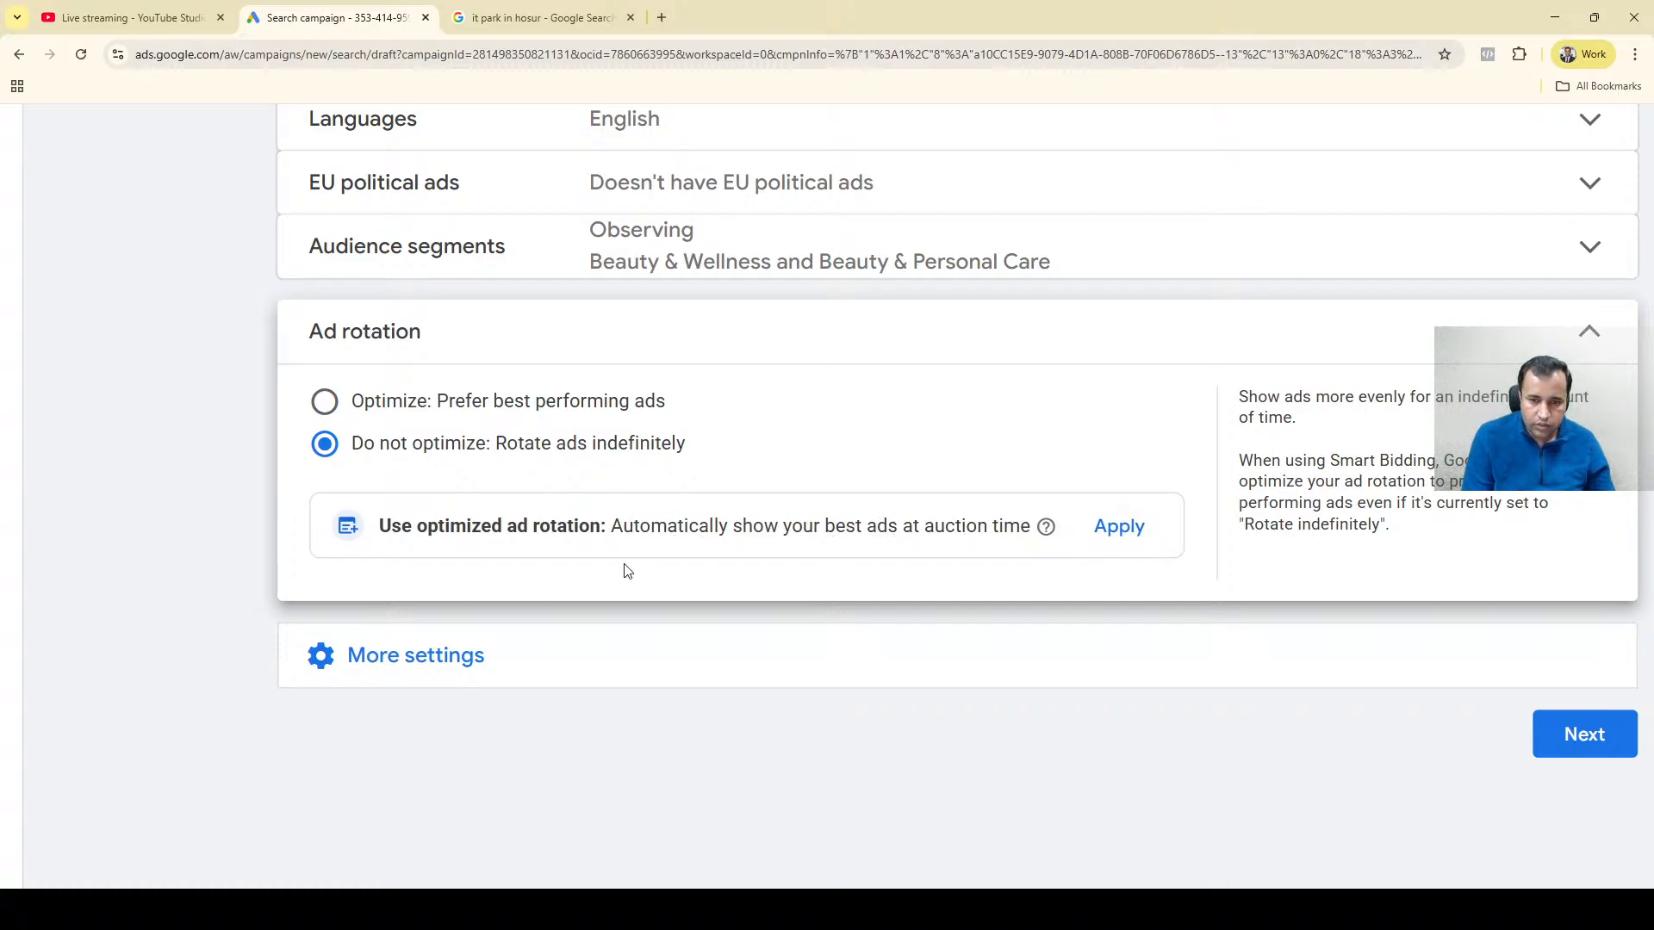
mouse_move(1048, 533)
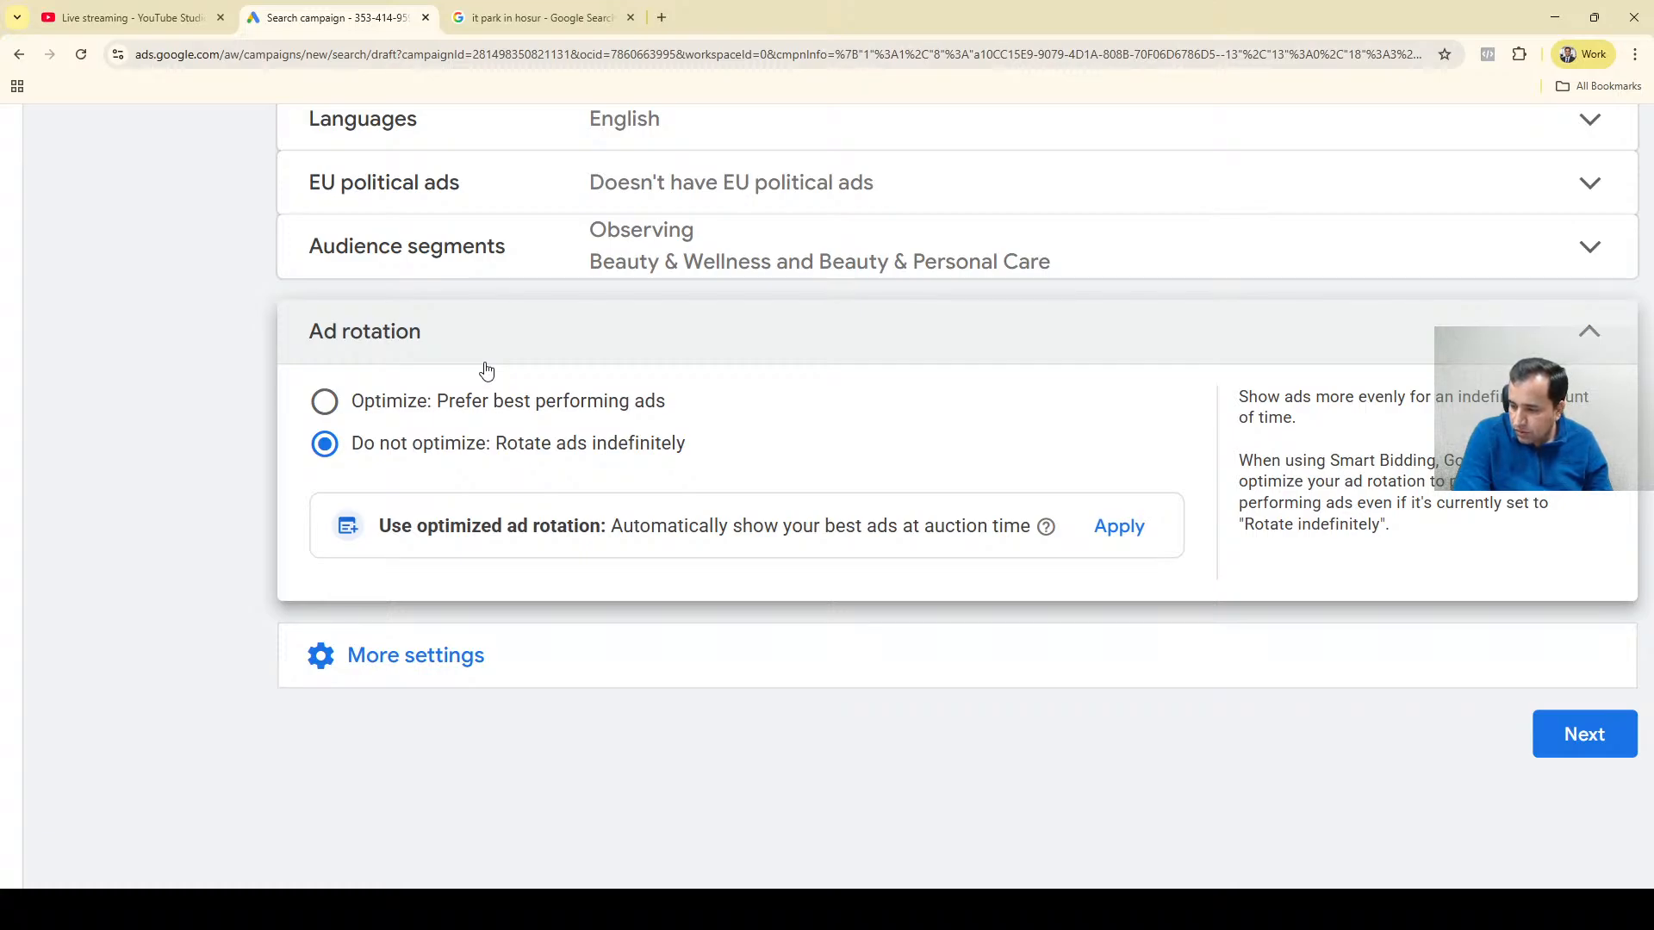
left_click(439, 660)
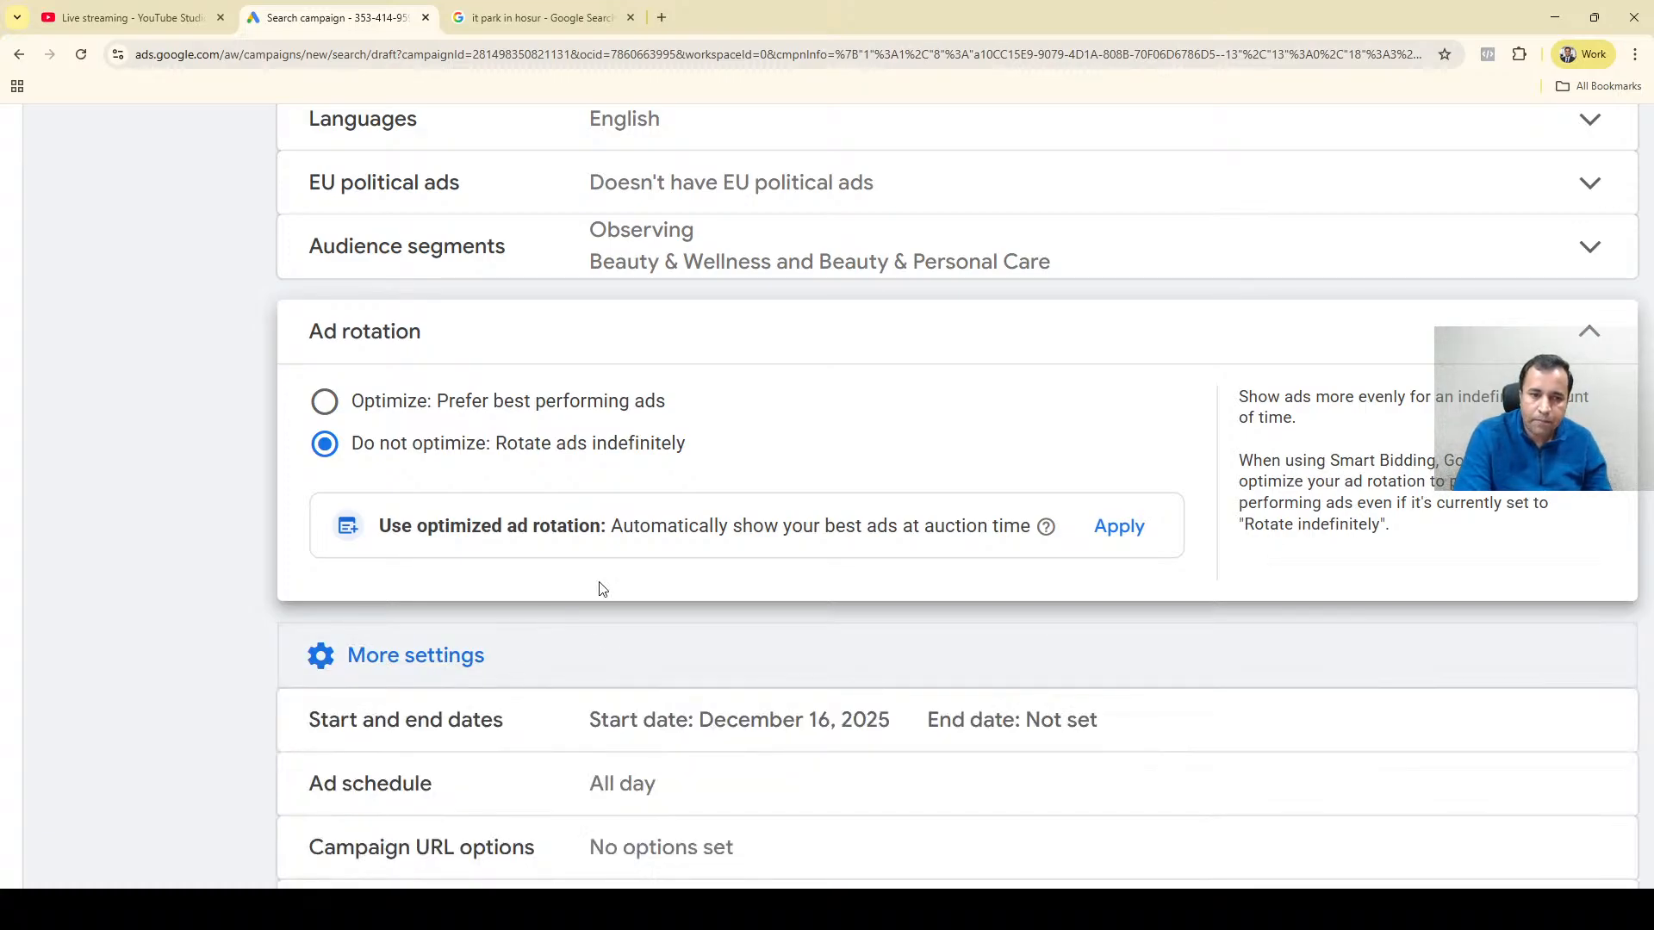
left_click(1594, 343)
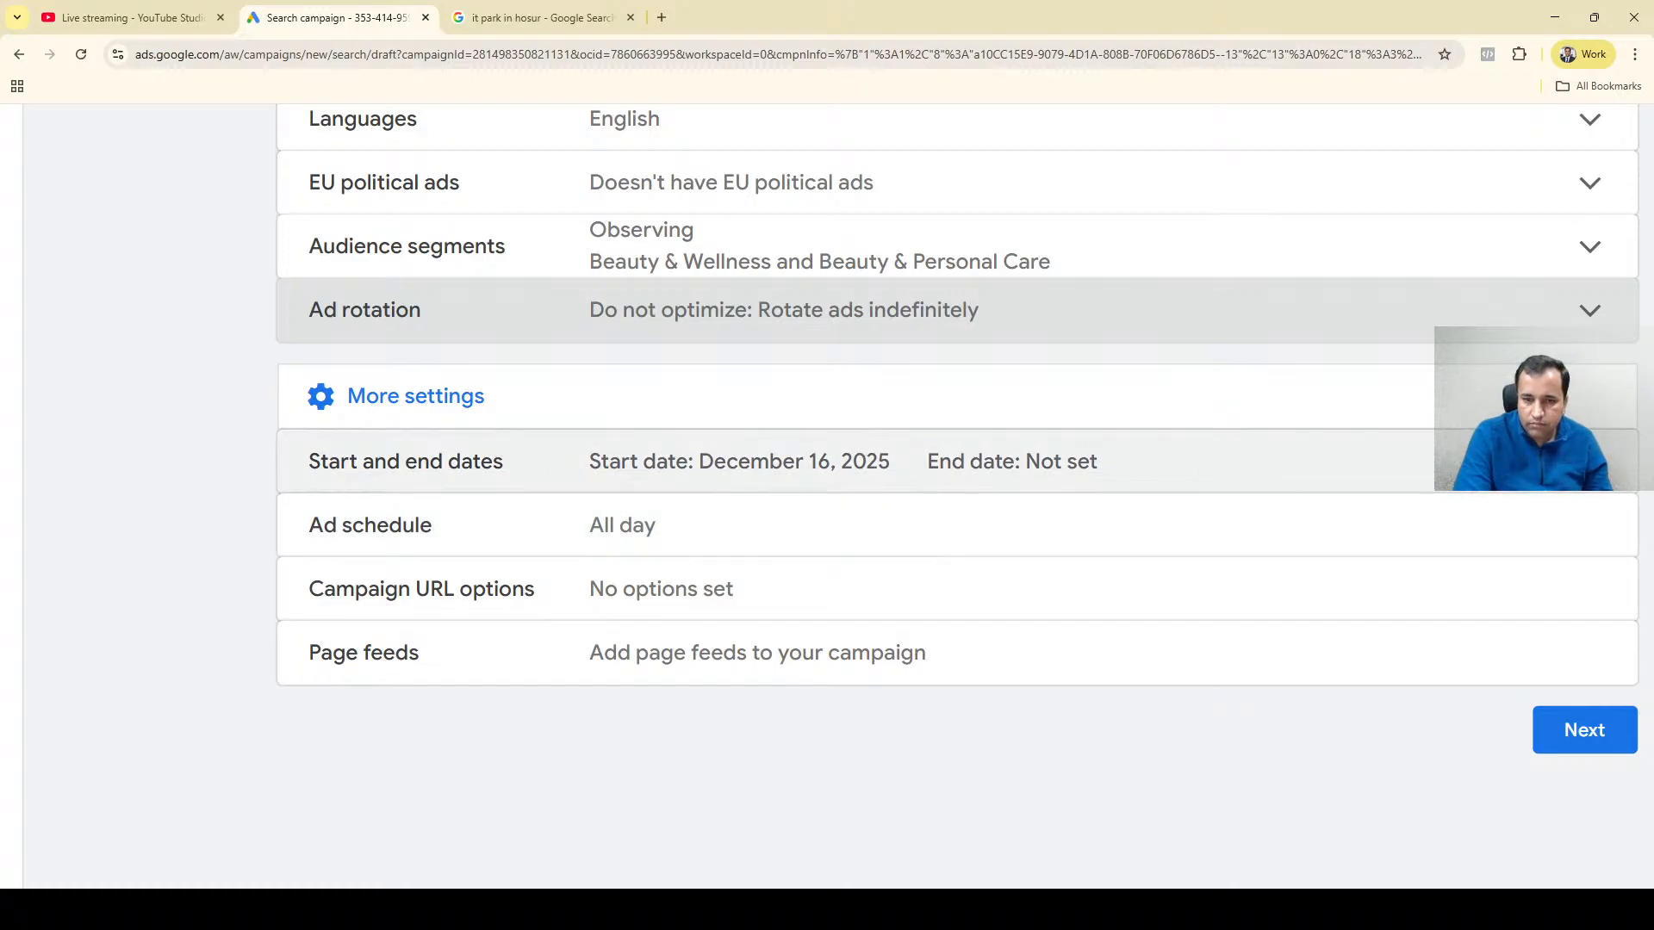
Check the start and end date options, close them, and look over the day choices in the ad schedule.
left_click(1507, 465)
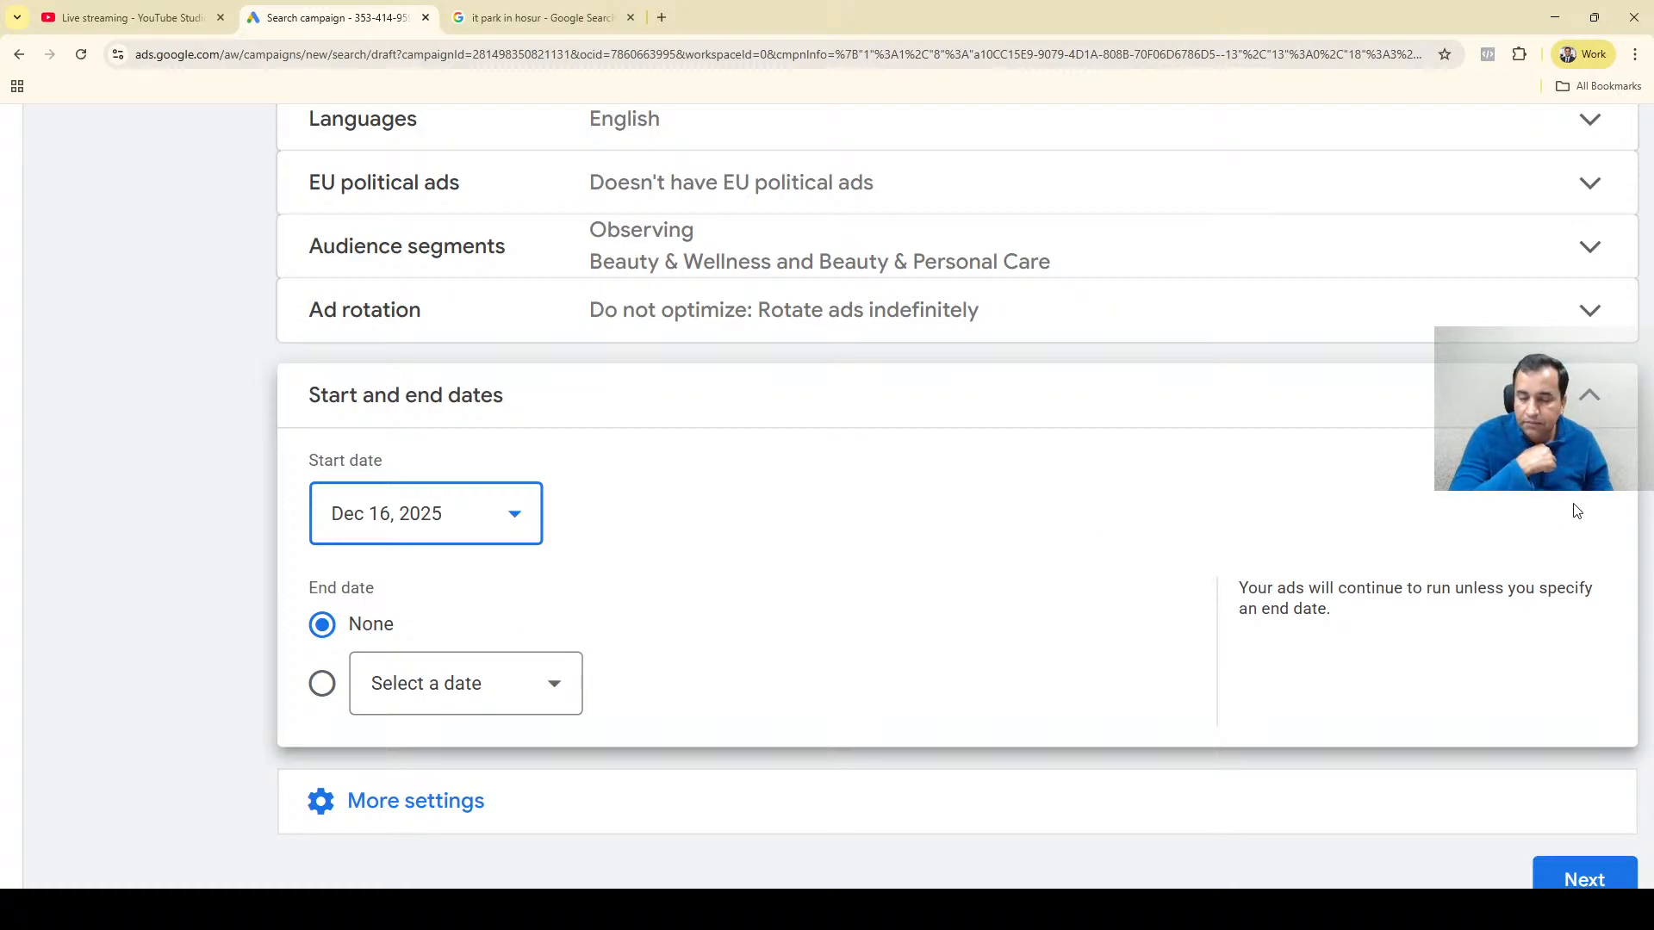
left_click(1600, 398)
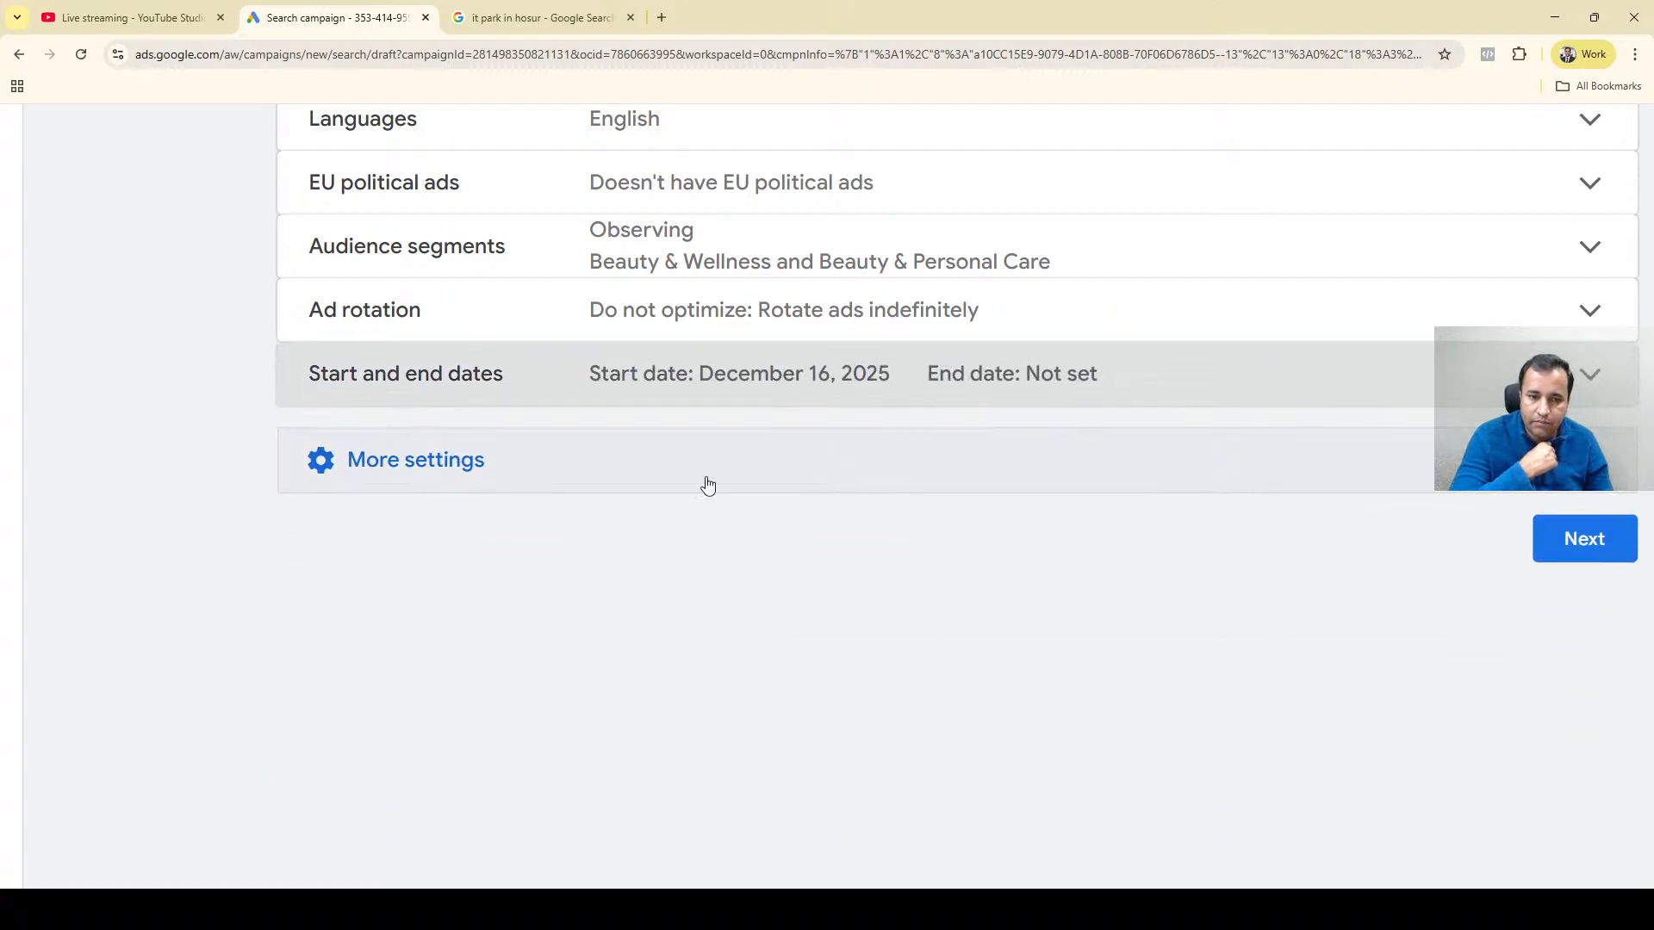
left_click(447, 475)
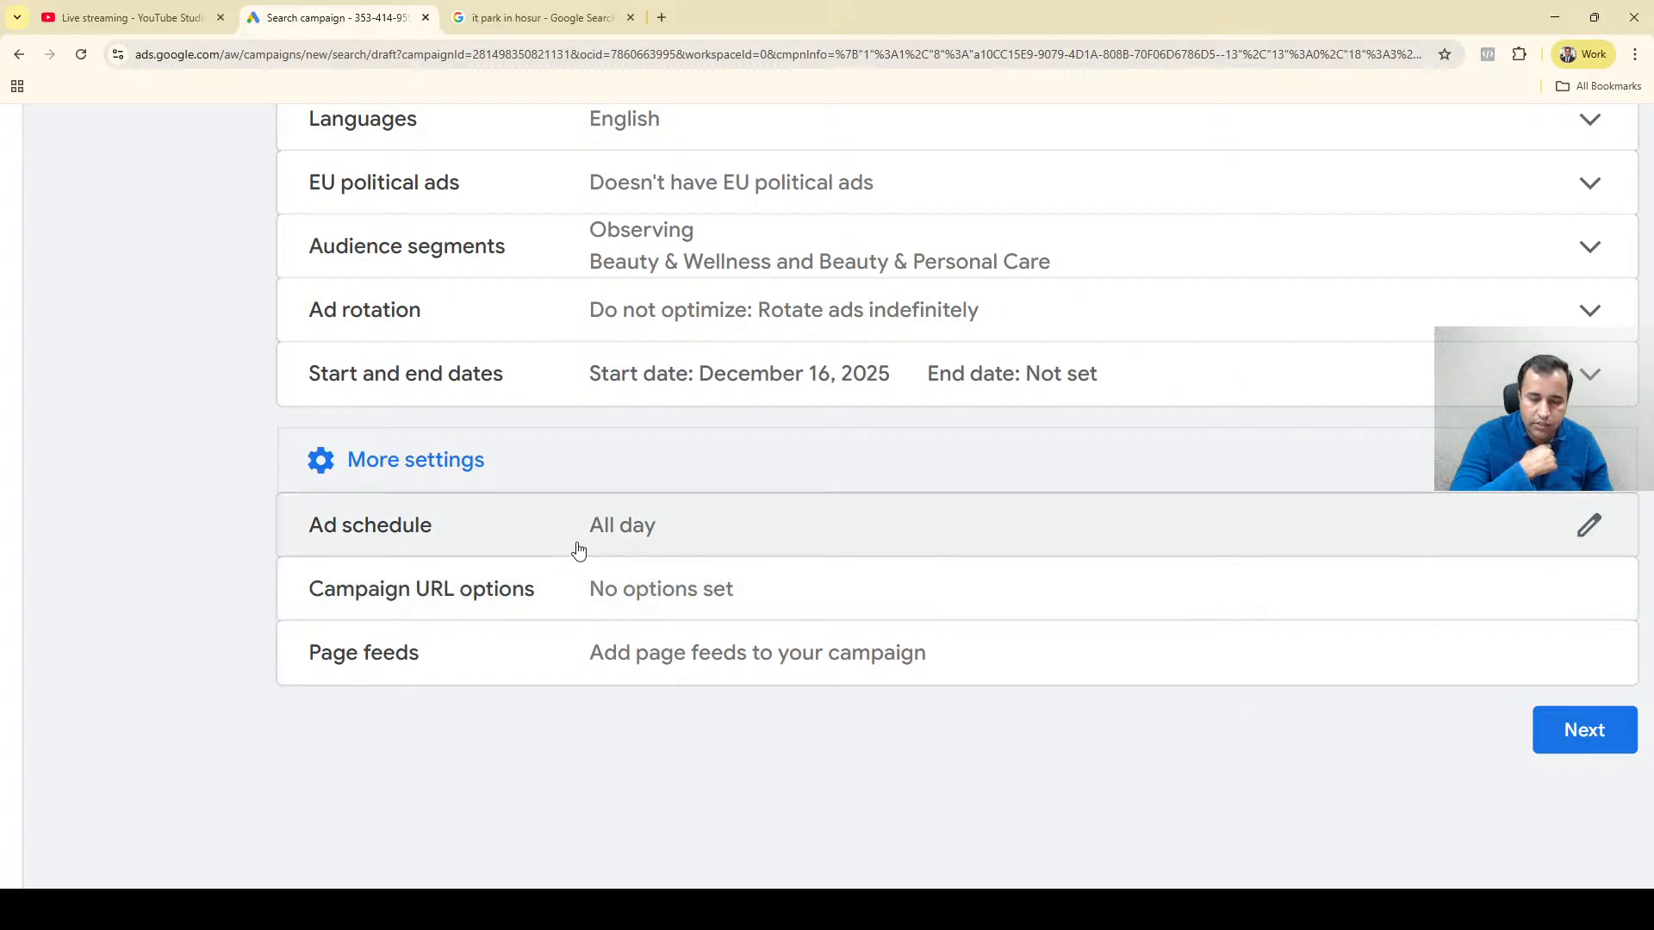
left_click(679, 543)
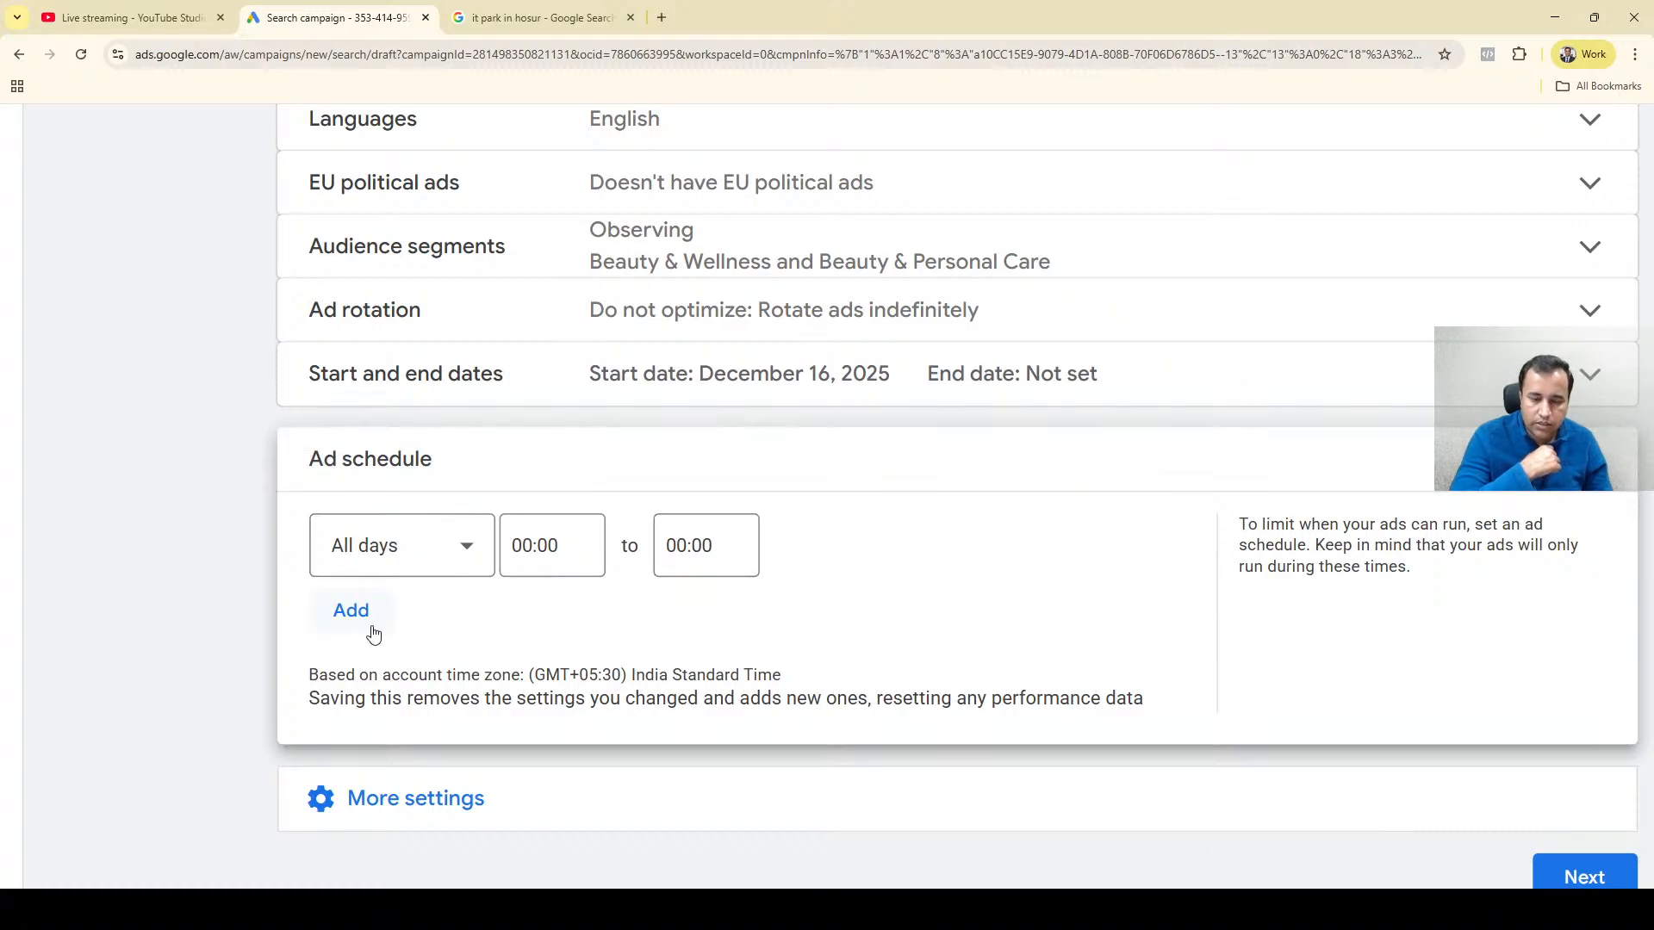
left_click(447, 552)
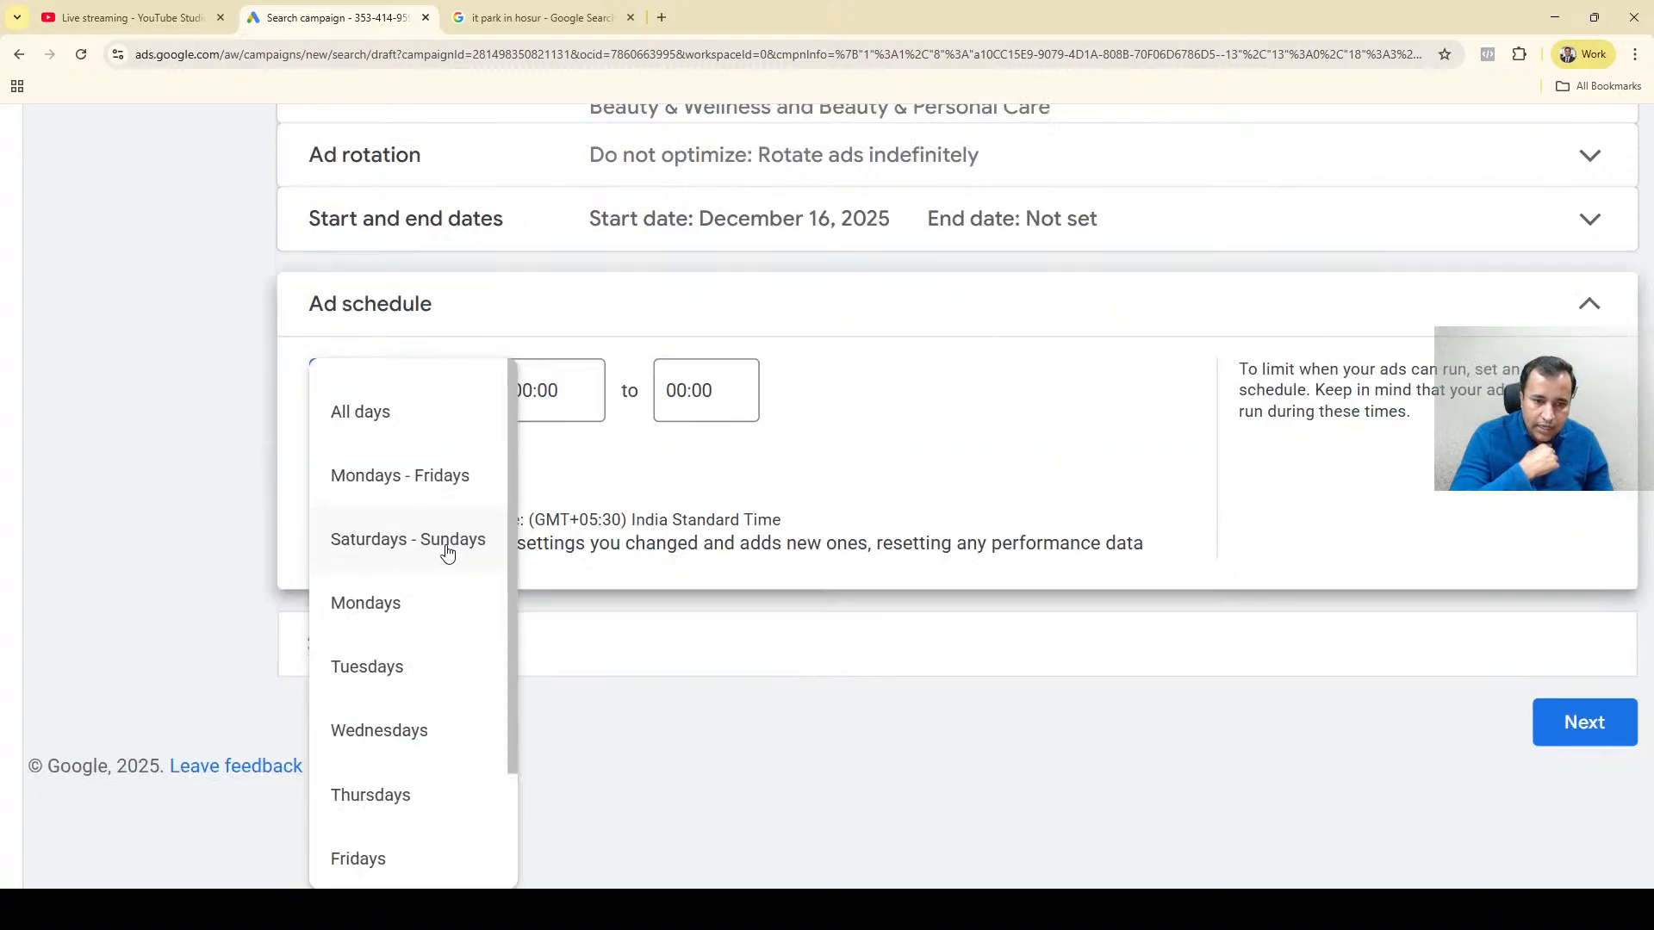
left_click(578, 317)
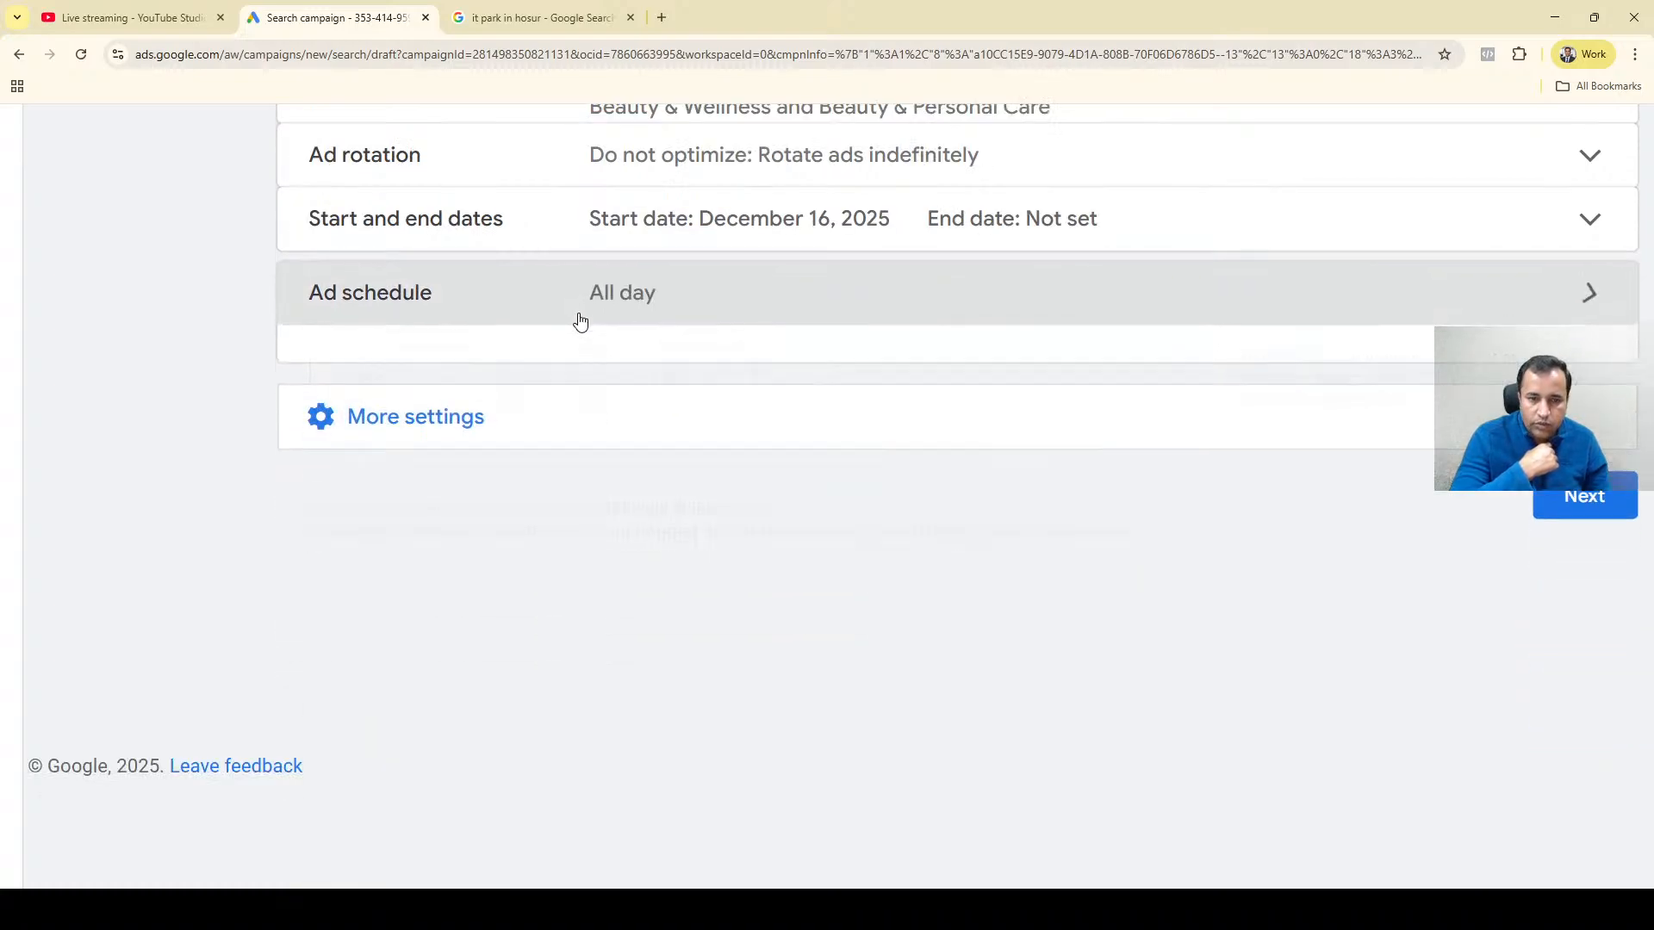
left_click(580, 321)
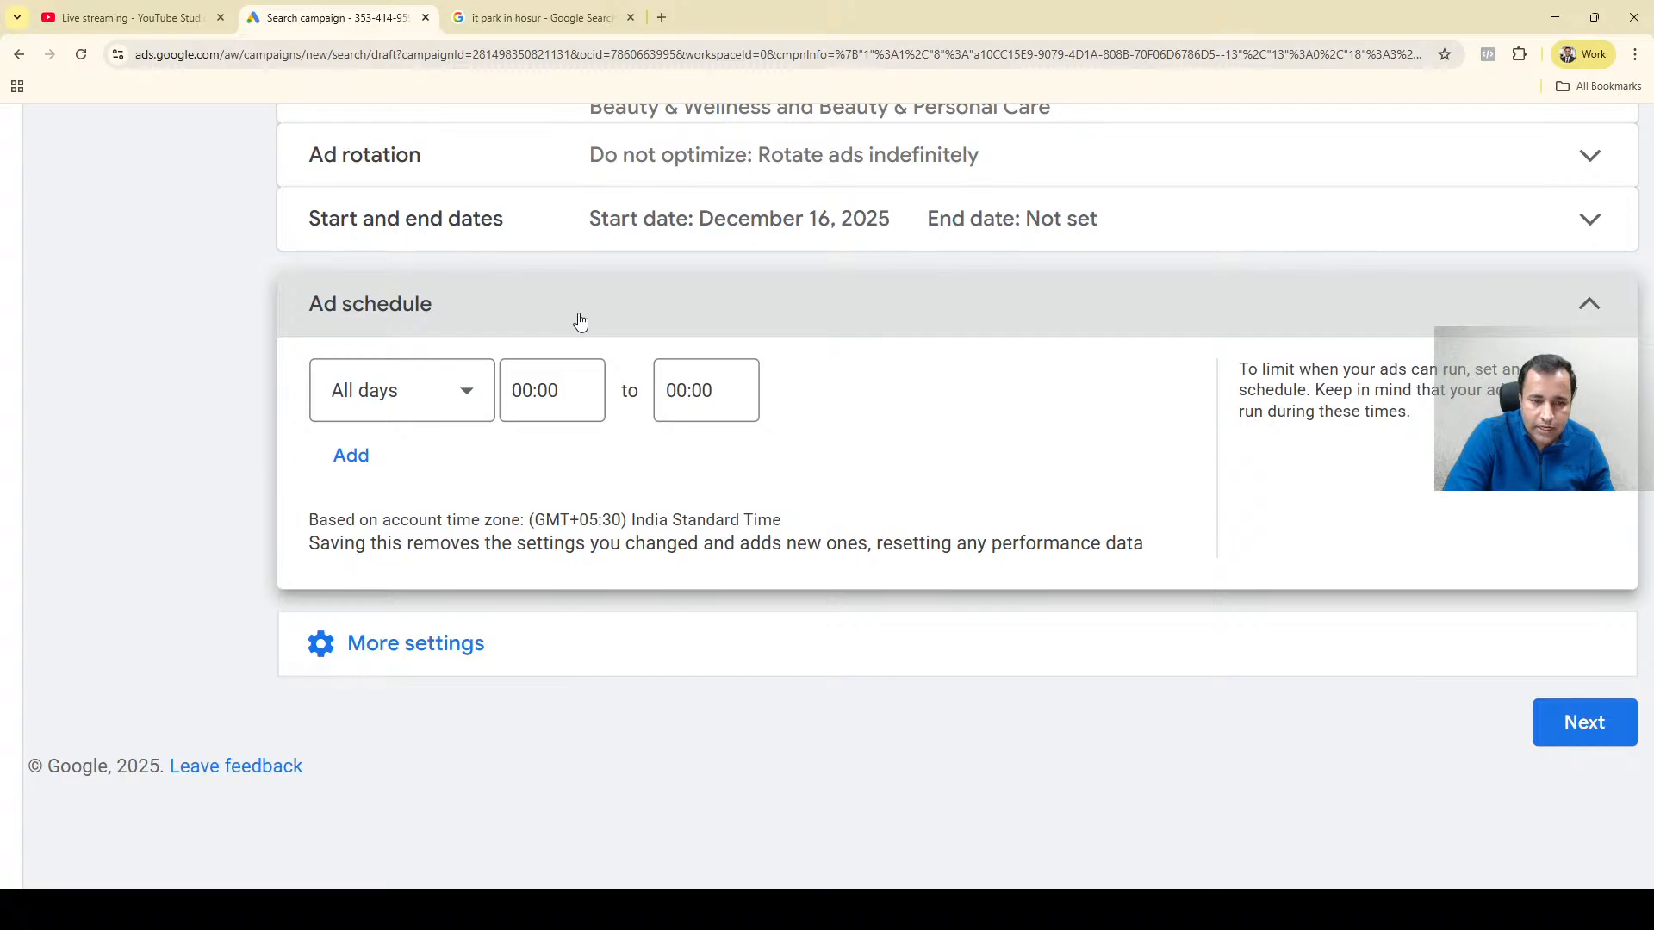
Set the first ad schedule entry to Mondays - Fridays from 09:00 to 18:00.
left_click(466, 396)
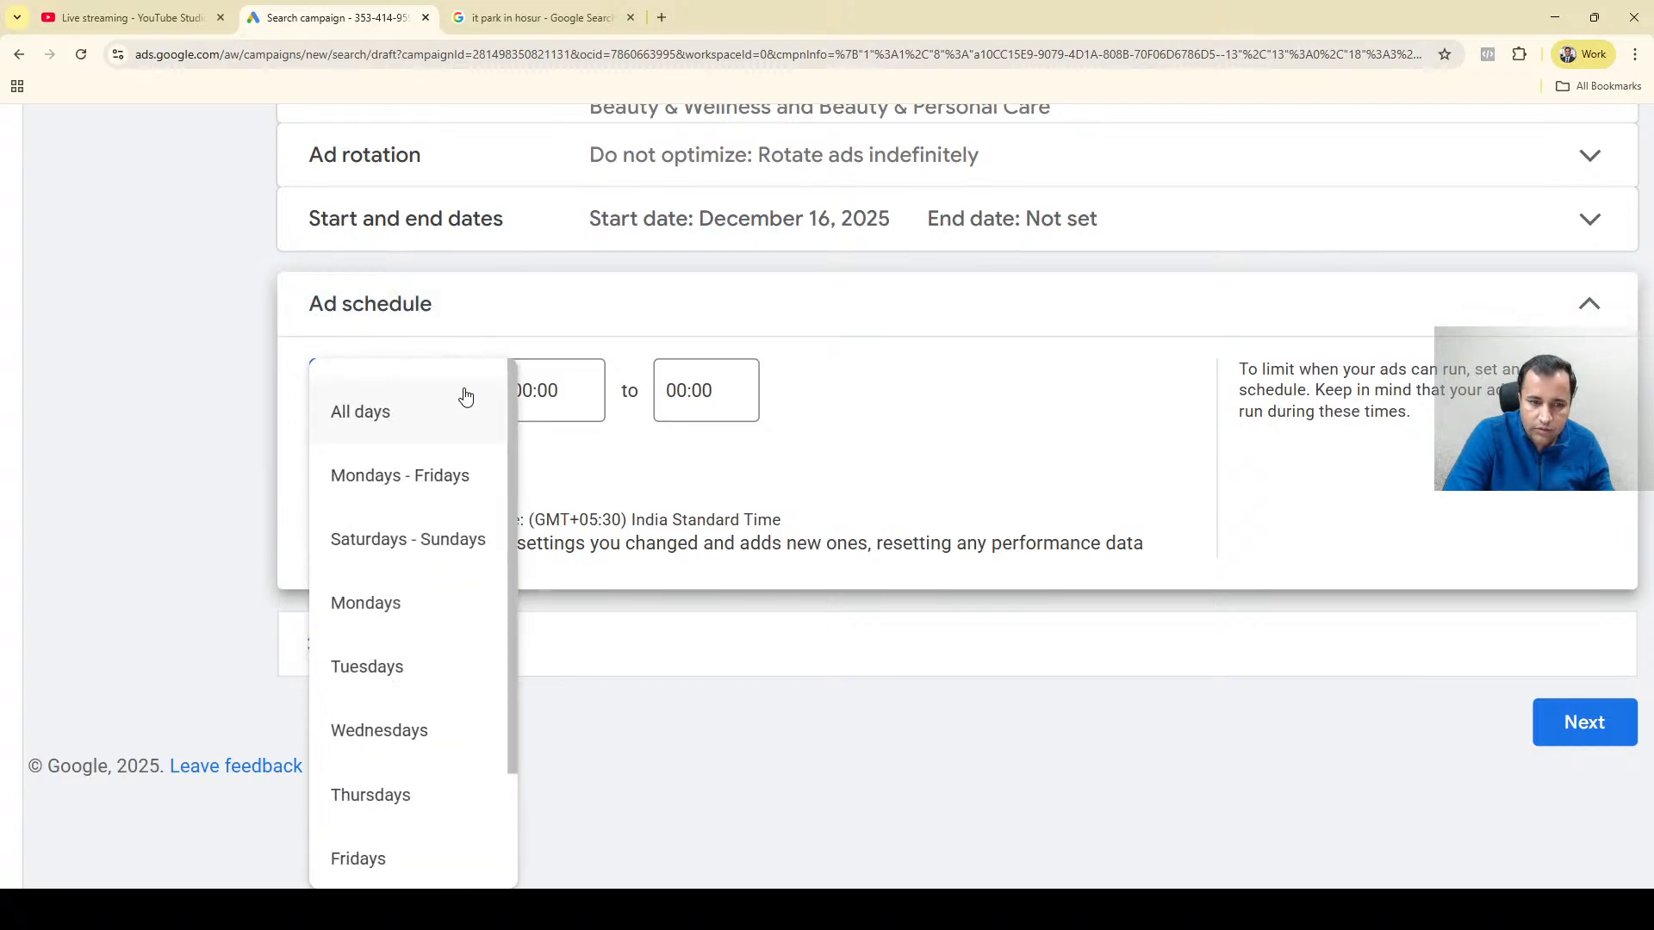
left_click(431, 481)
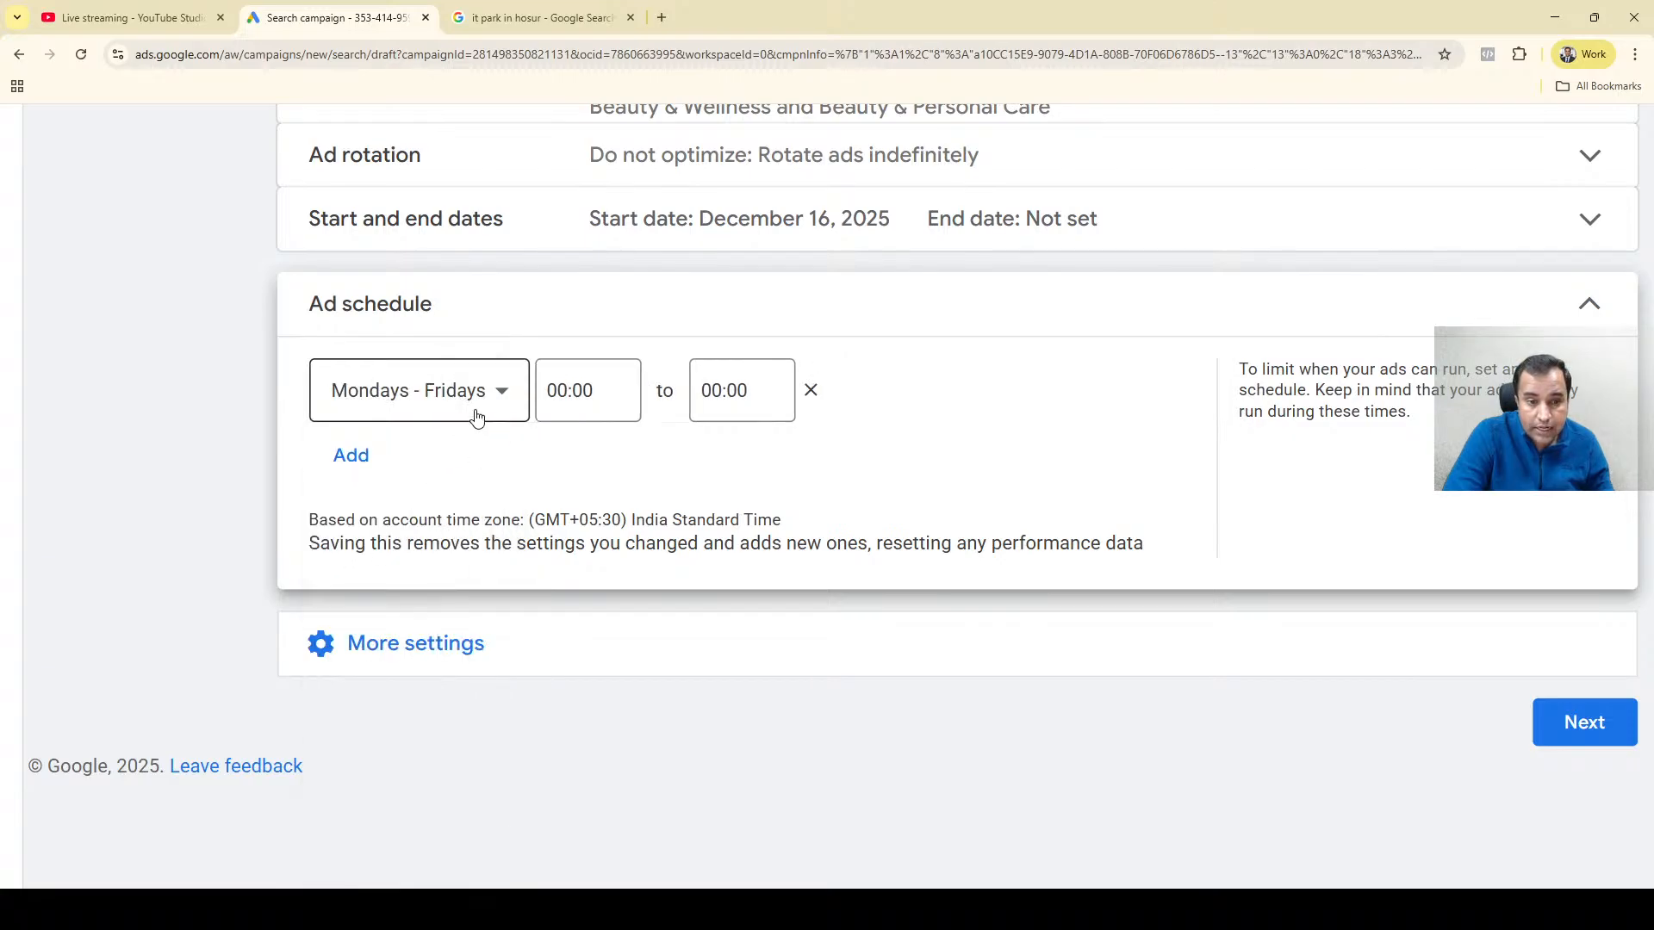
left_click(552, 384)
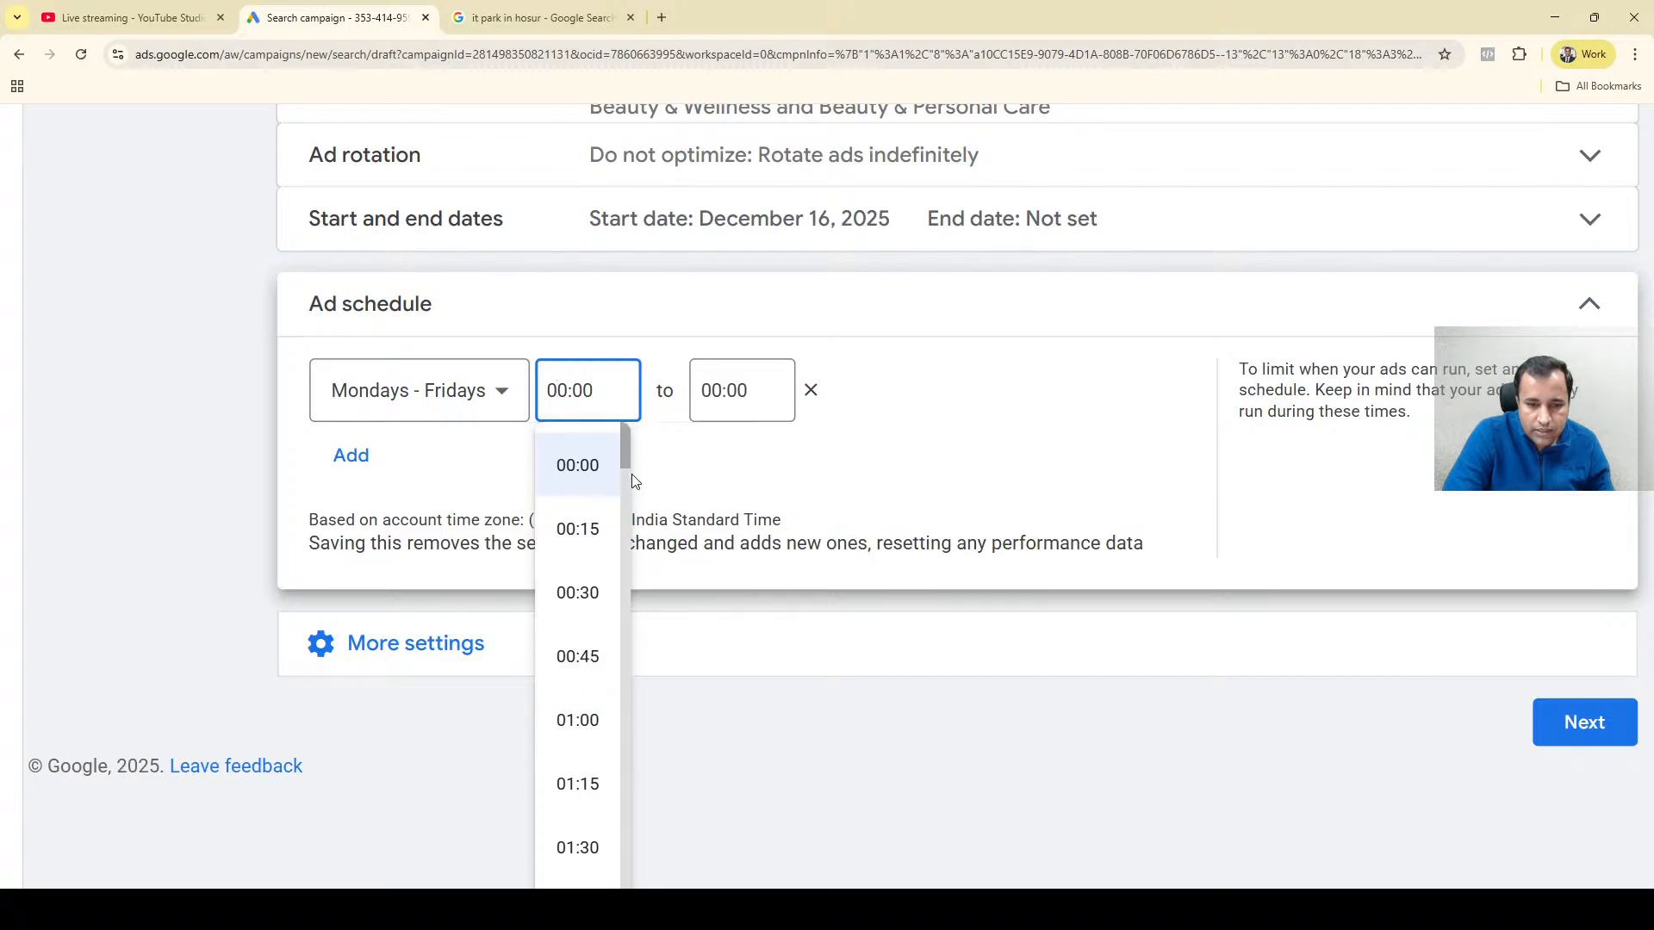
left_click_drag(625, 447, 622, 637)
left_click(586, 579)
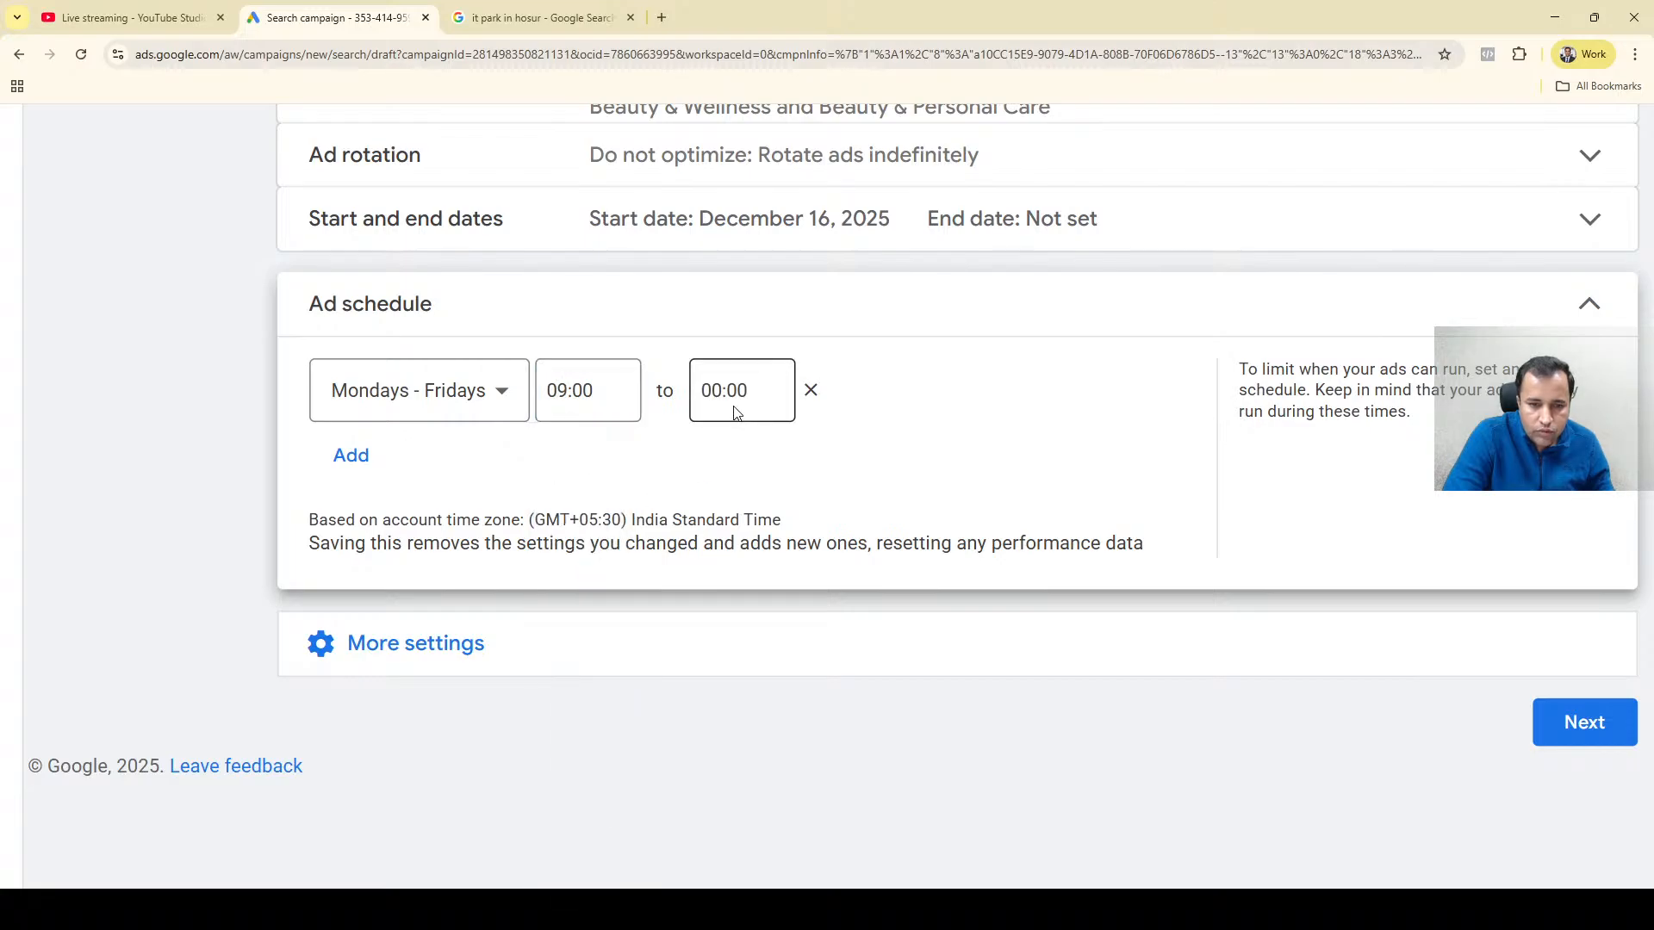
left_click(731, 403)
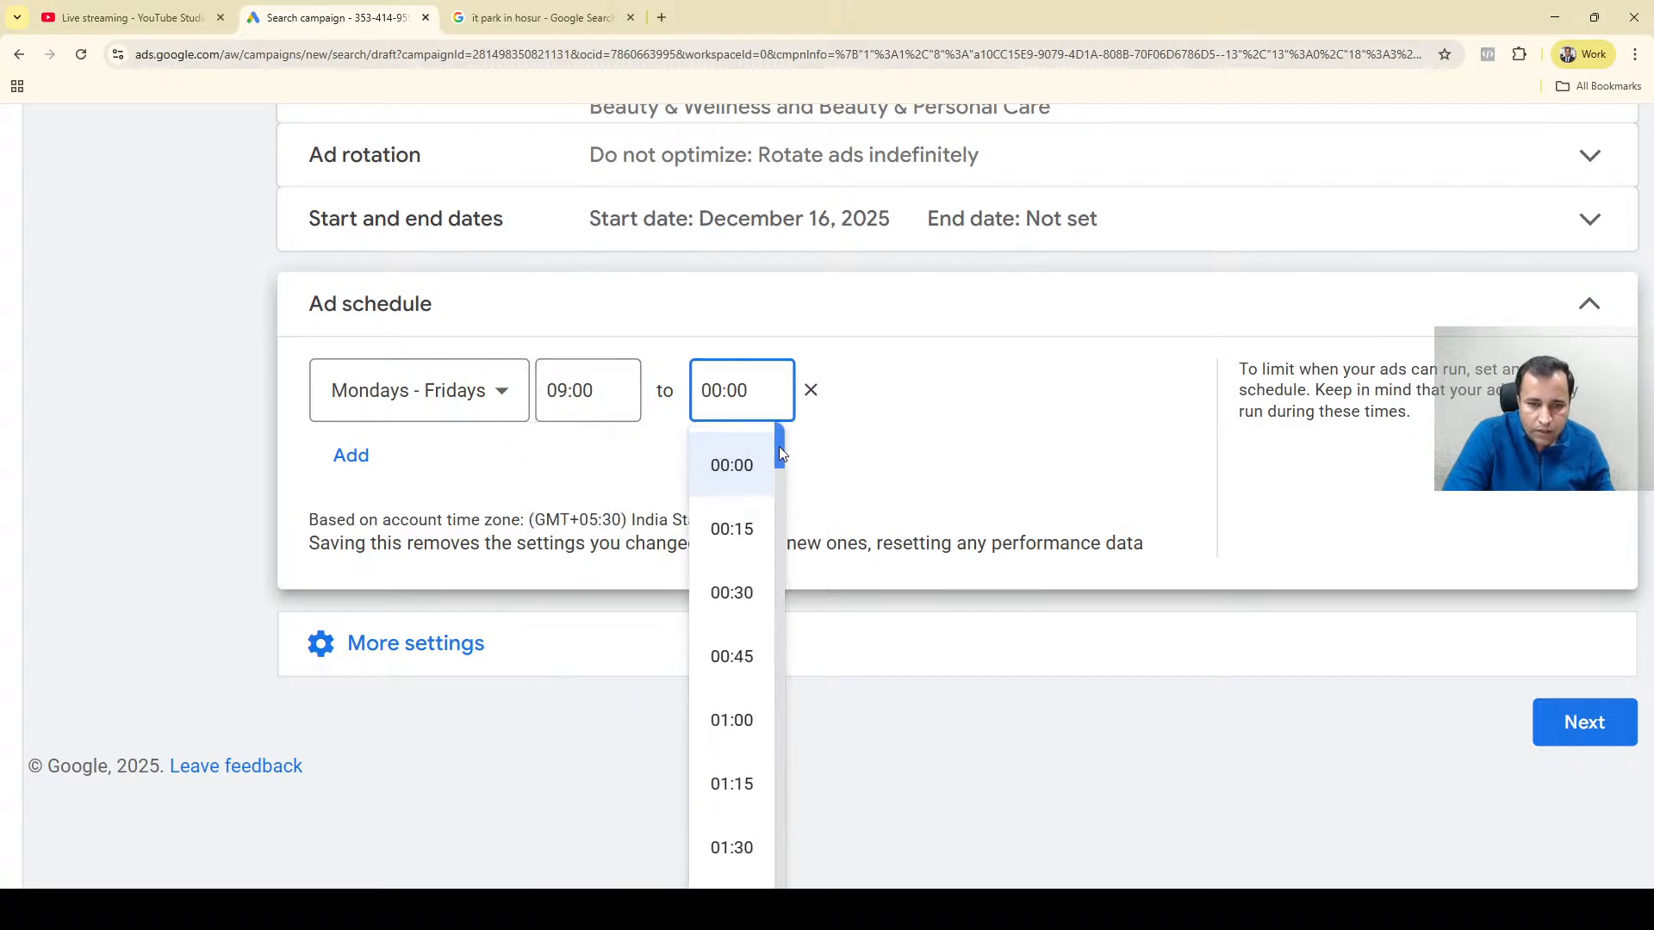
left_click_drag(779, 446, 762, 827)
left_click(732, 738)
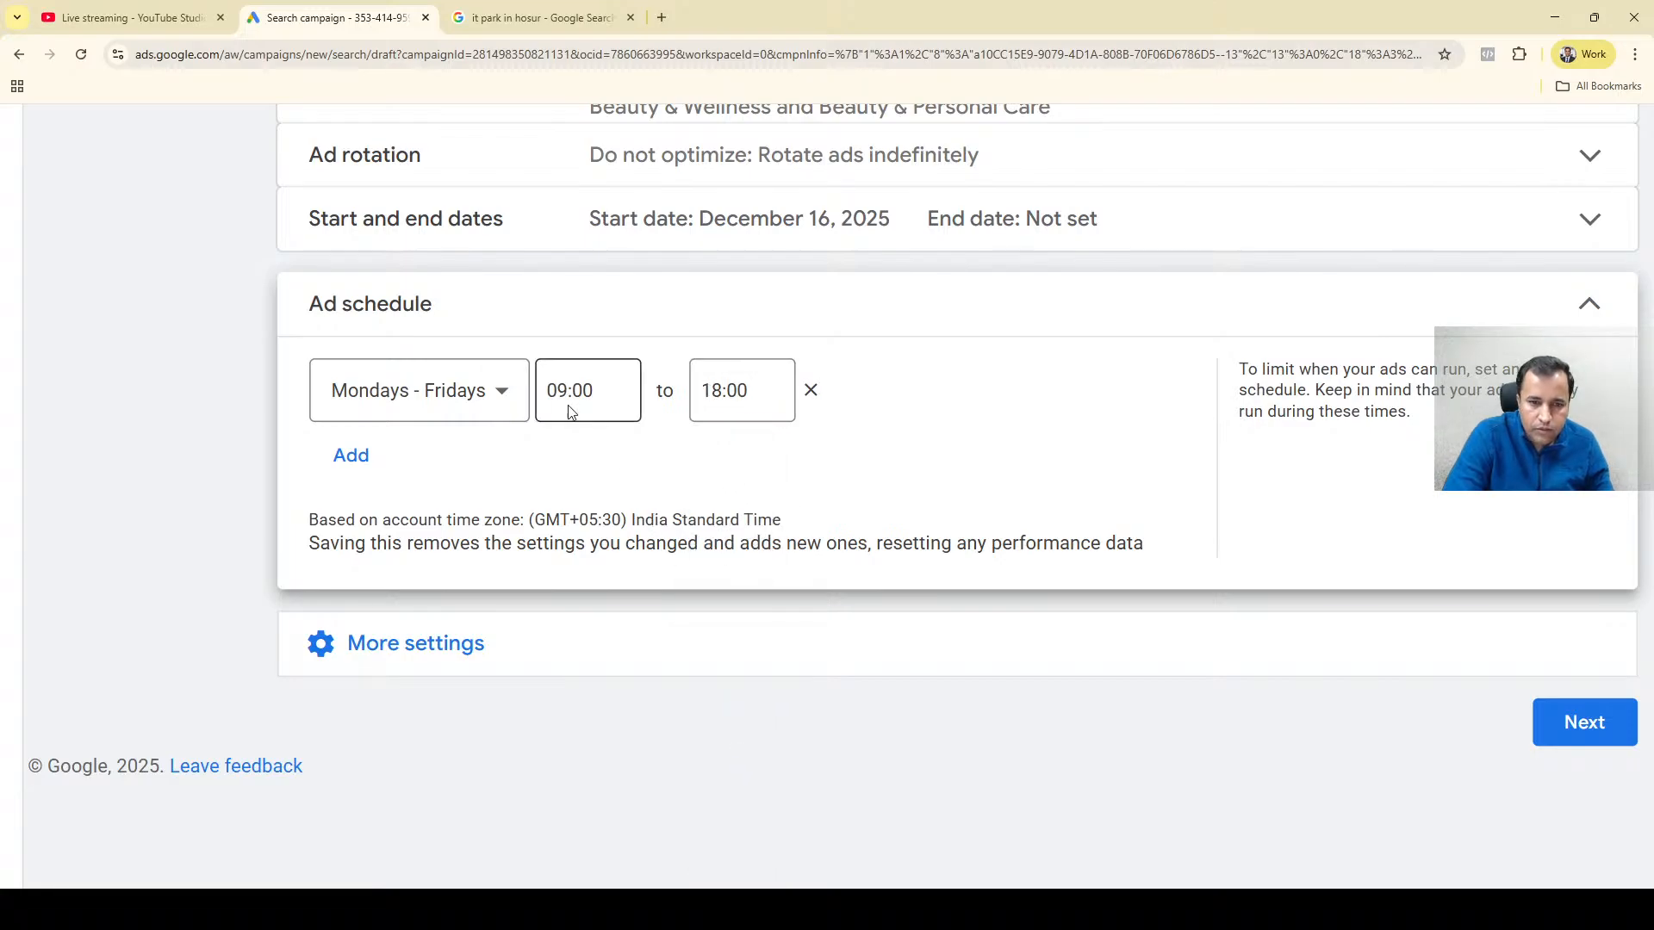
Add a second ad schedule entry for Saturdays - Sundays running from 07:00 to 19:00.
left_click(349, 456)
left_click(424, 479)
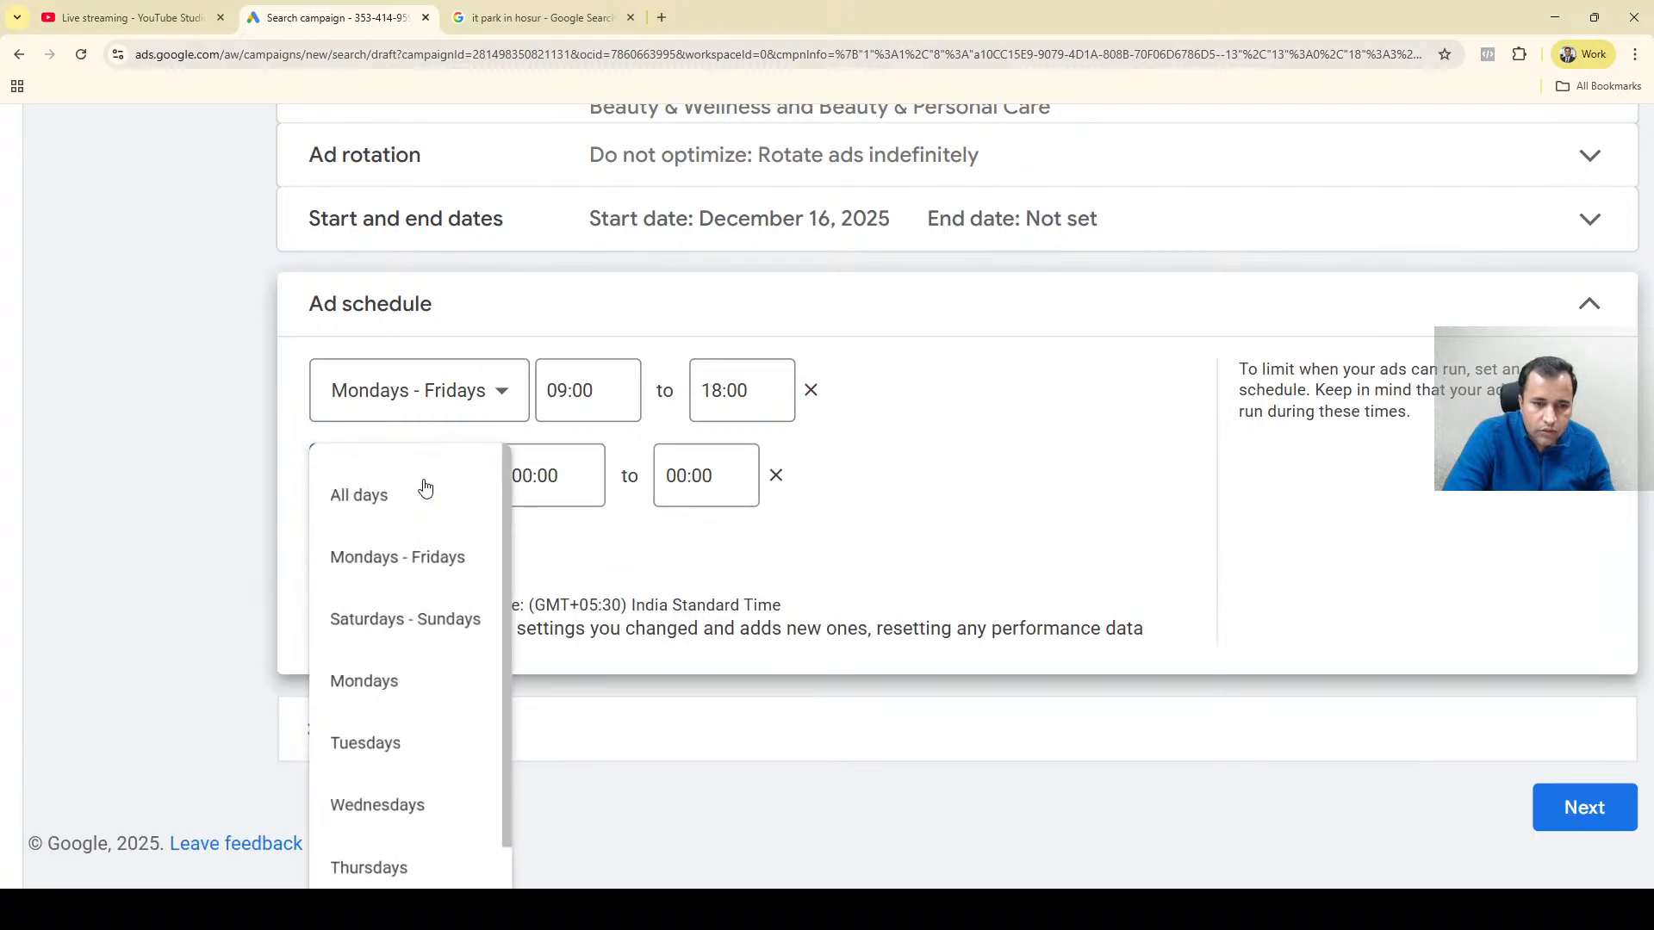
scroll(425, 480, "down", 1)
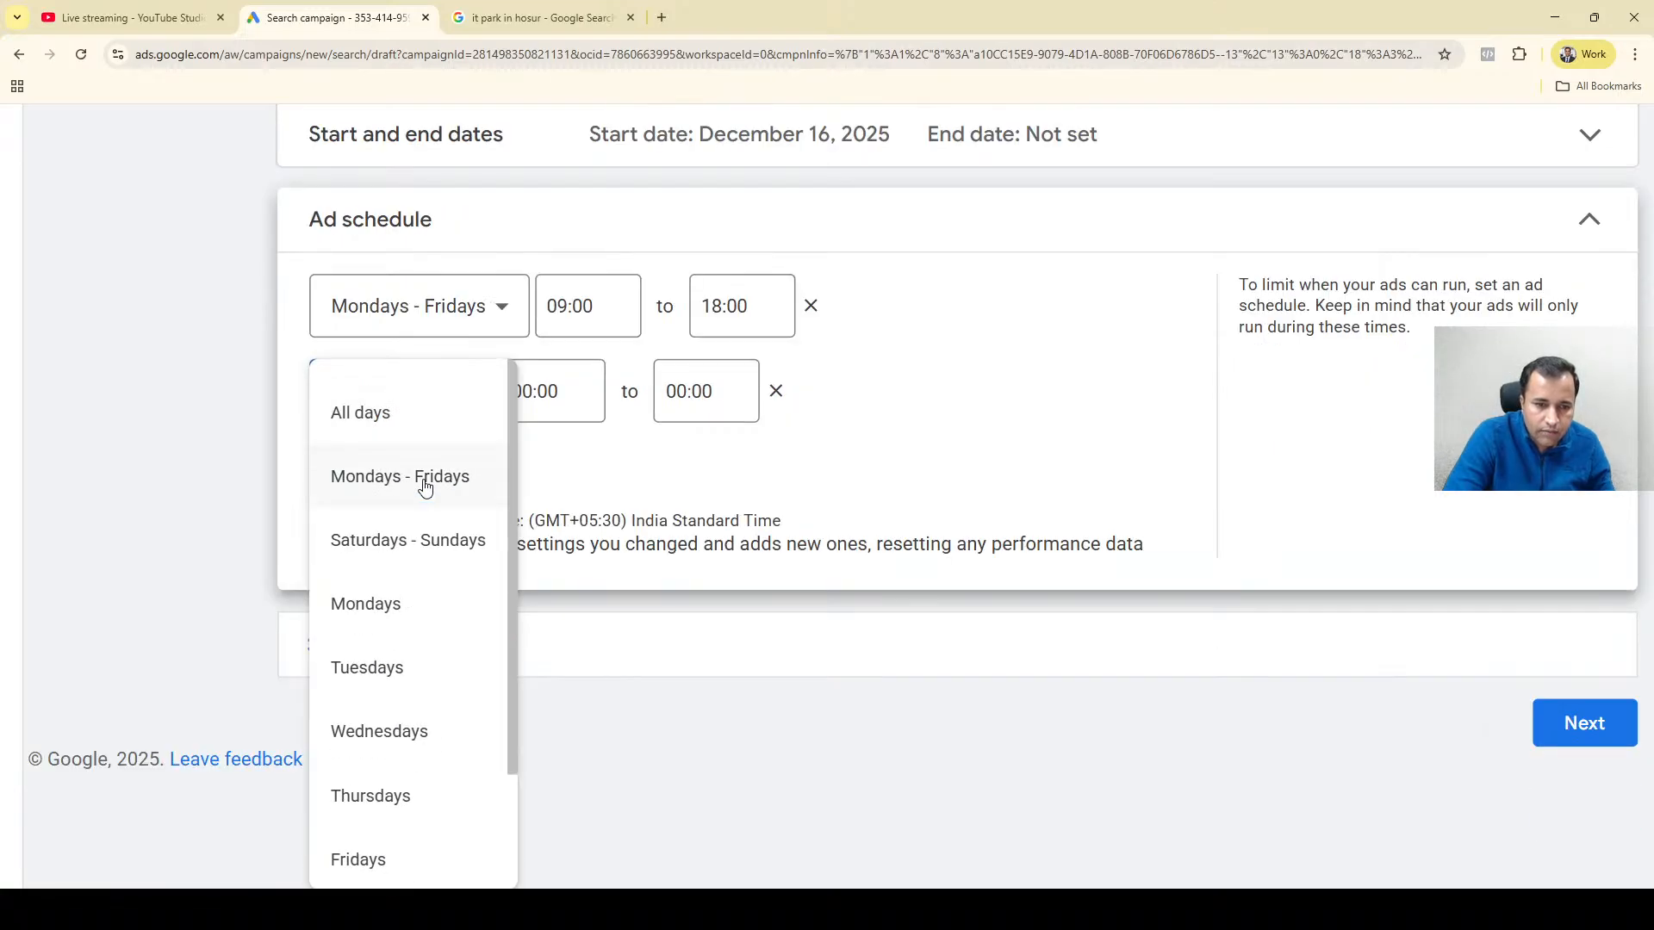
left_click(417, 554)
left_click(586, 390)
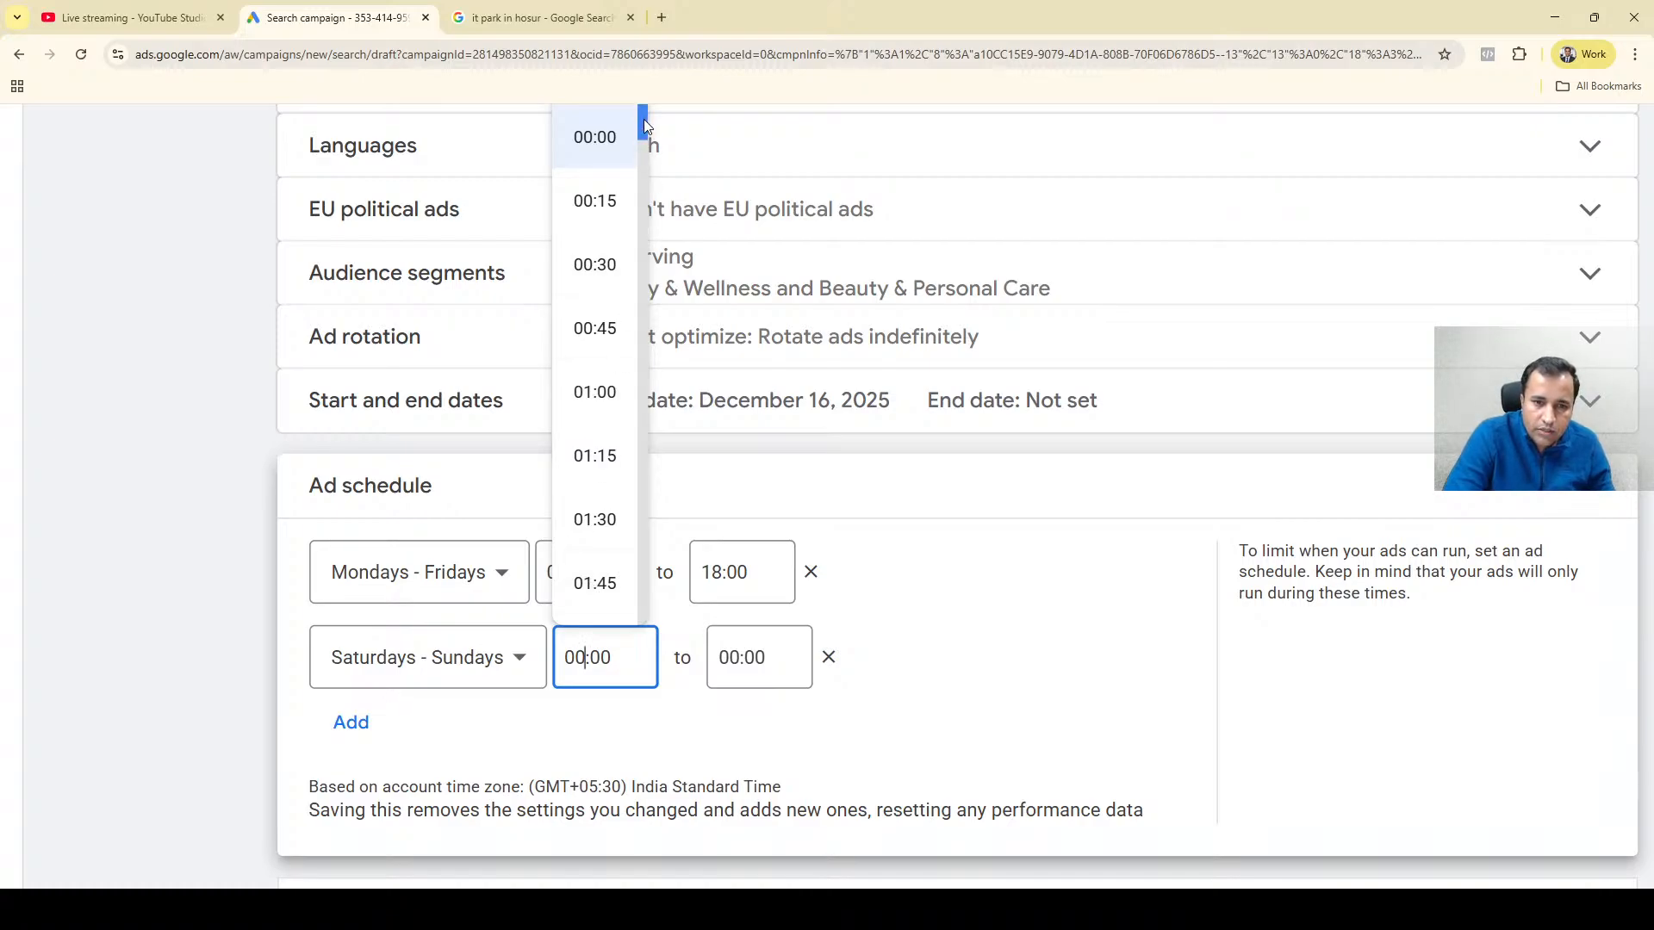
left_click_drag(643, 121, 639, 276)
left_click(594, 215)
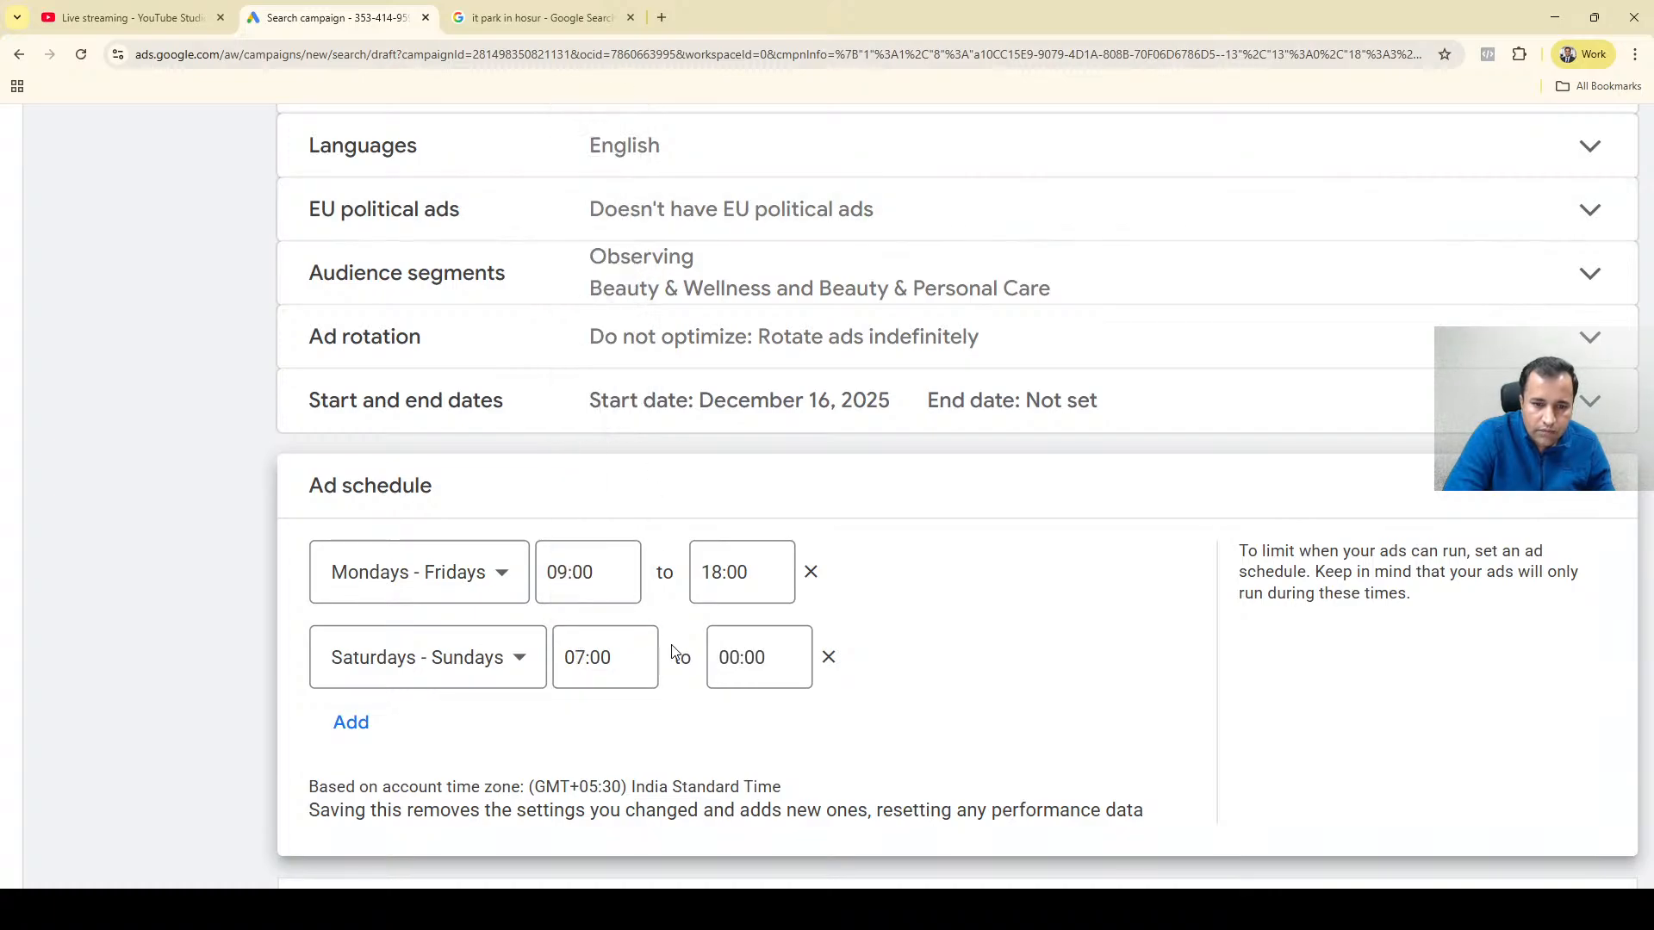
left_click(738, 657)
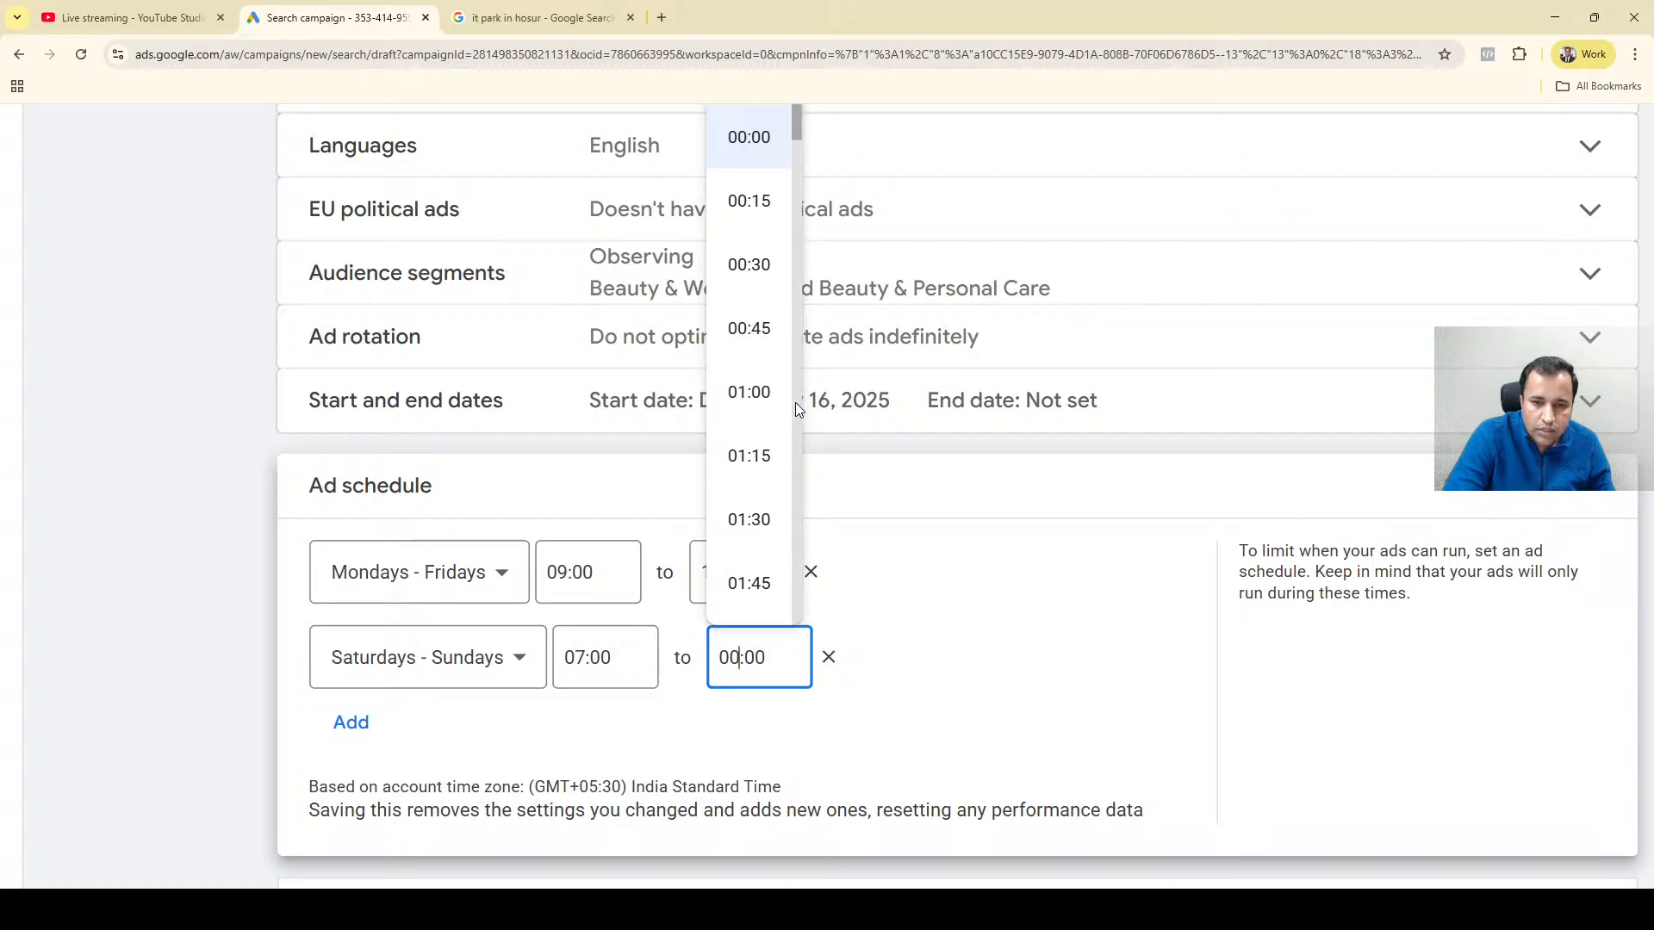
scroll(794, 401, "down", 15)
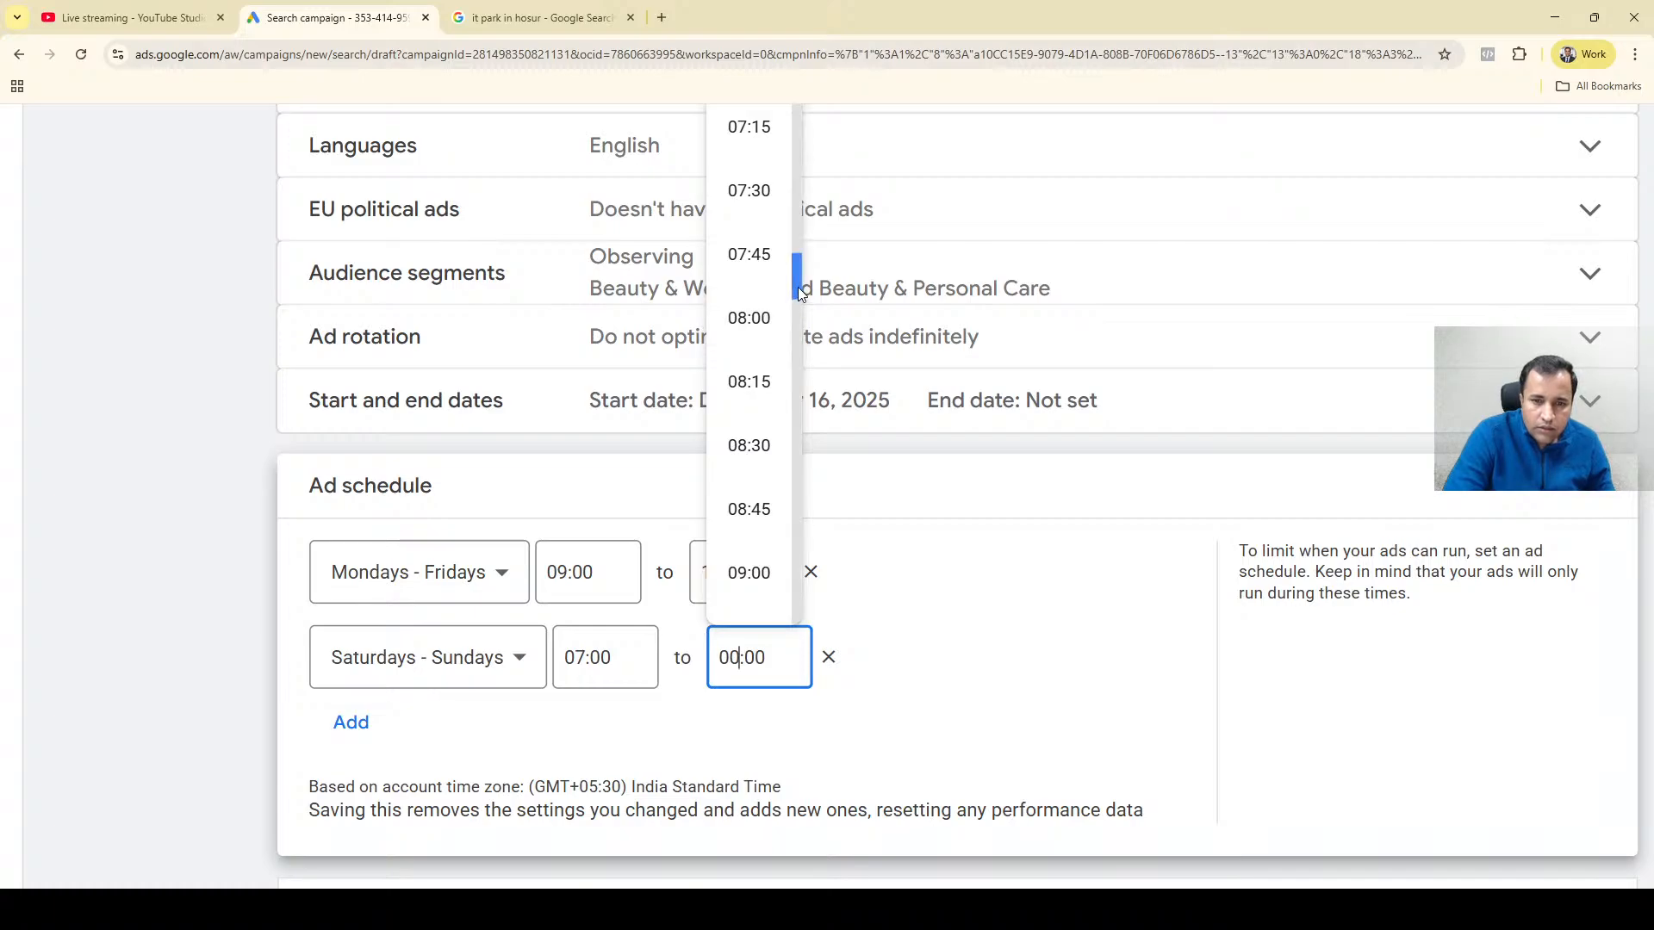
left_click_drag(797, 286, 794, 527)
left_click(765, 437)
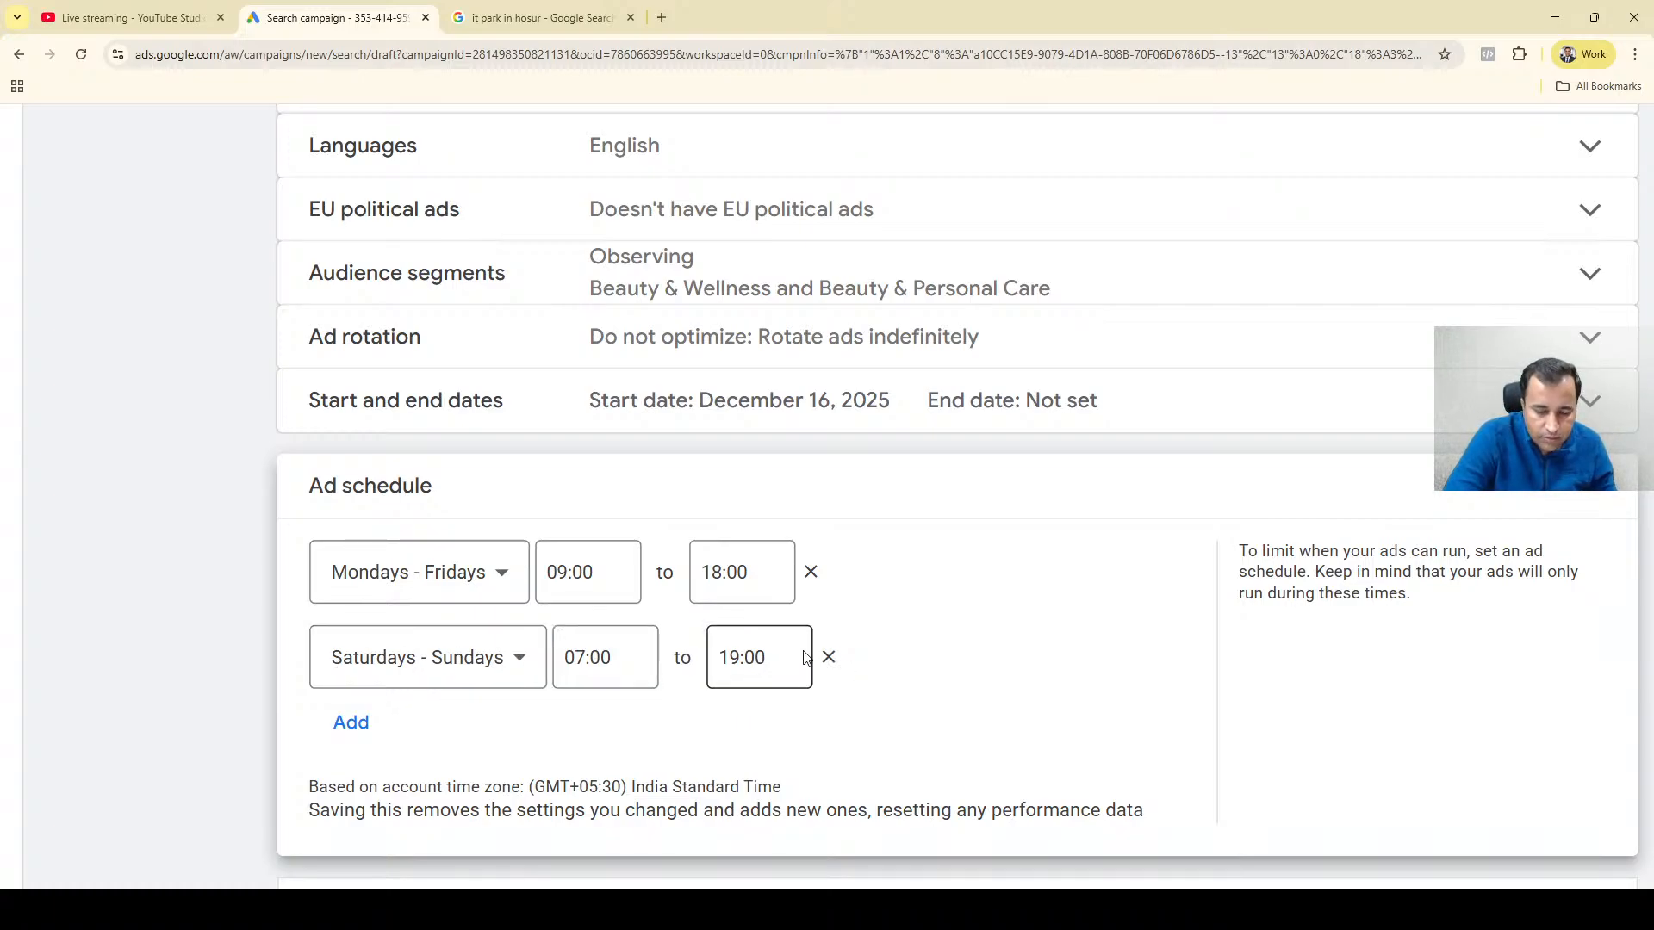
Add a third ad schedule entry for Saturdays - Sundays running from 19:00 to 22:30.
left_click(366, 725)
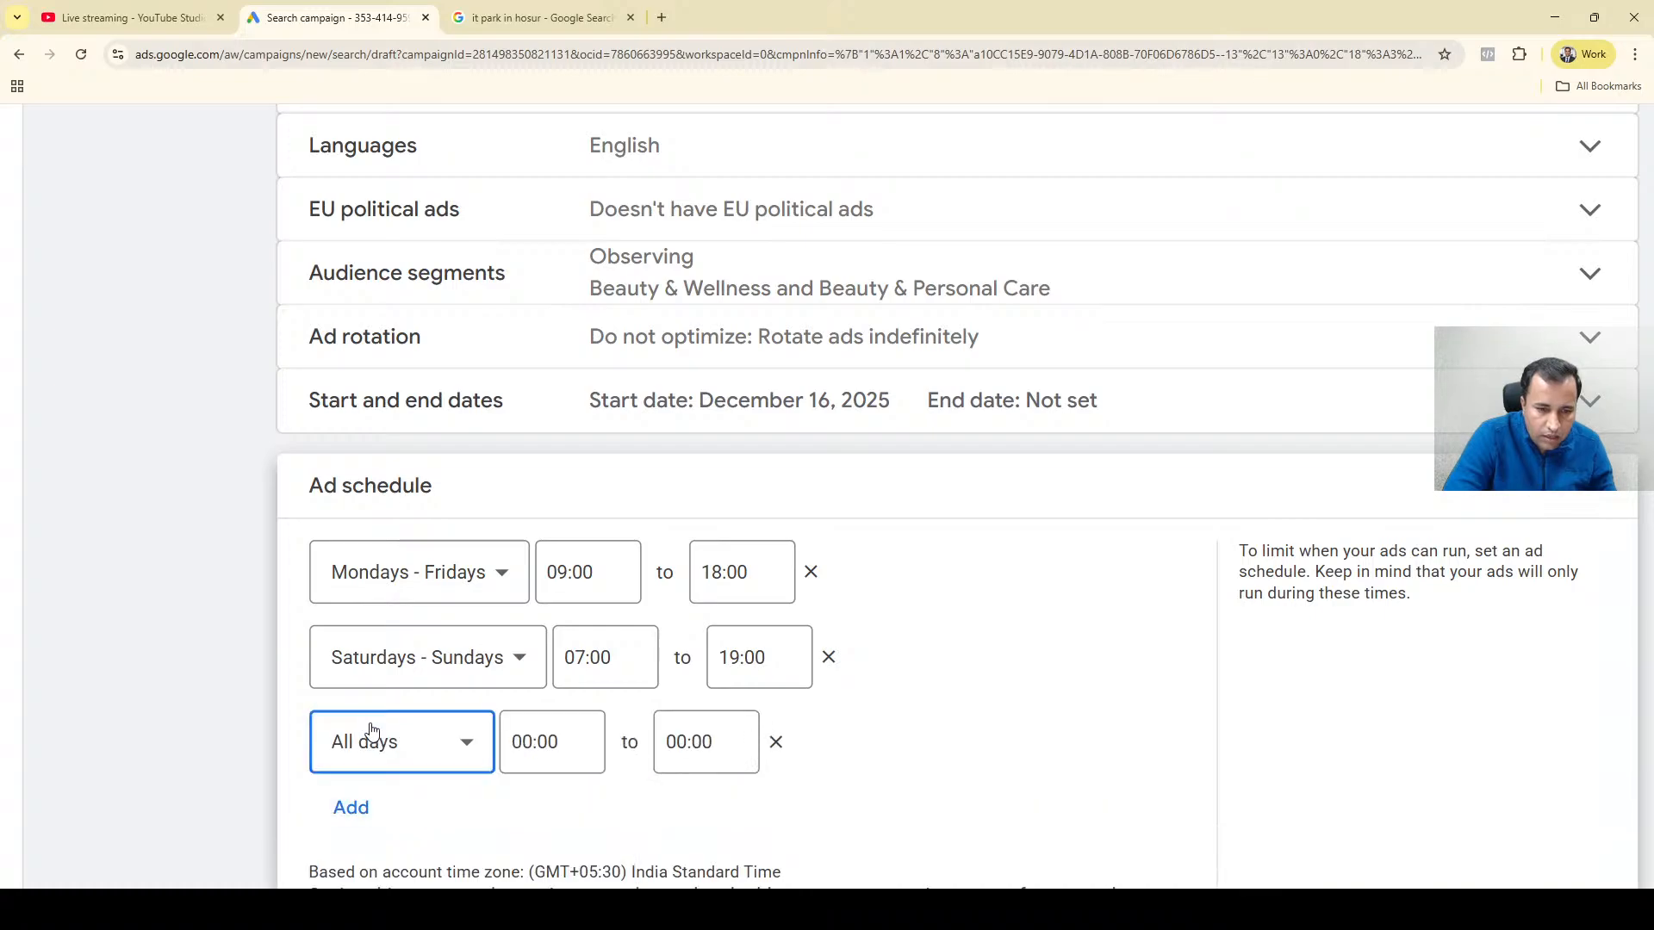
left_click(440, 750)
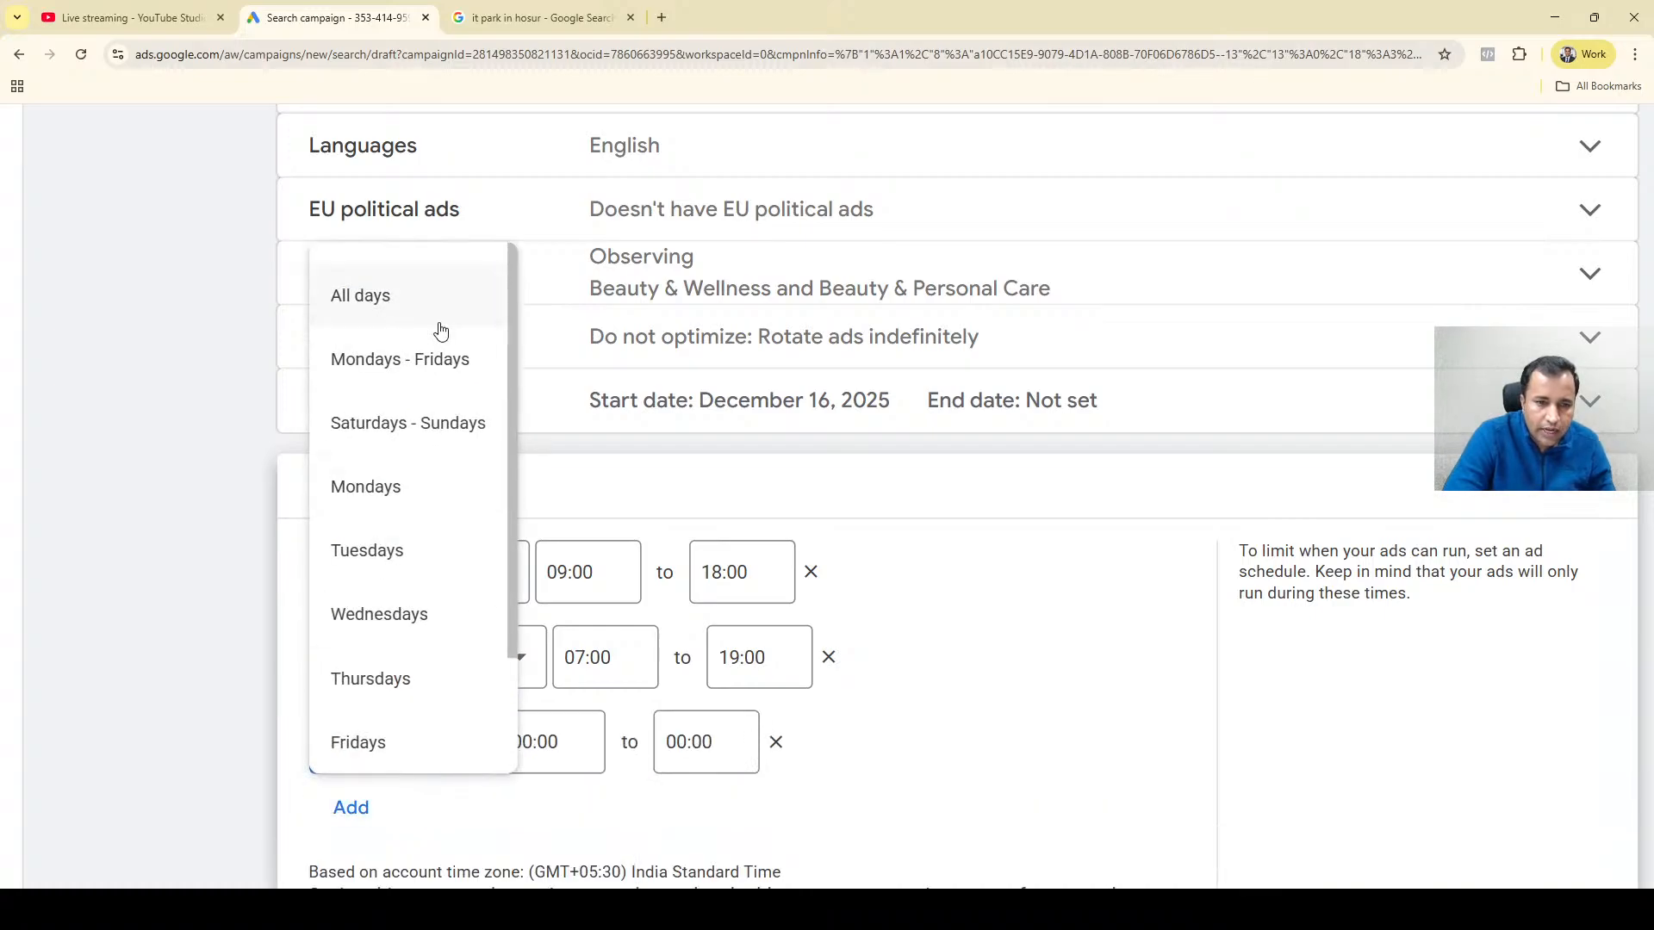
left_click(426, 426)
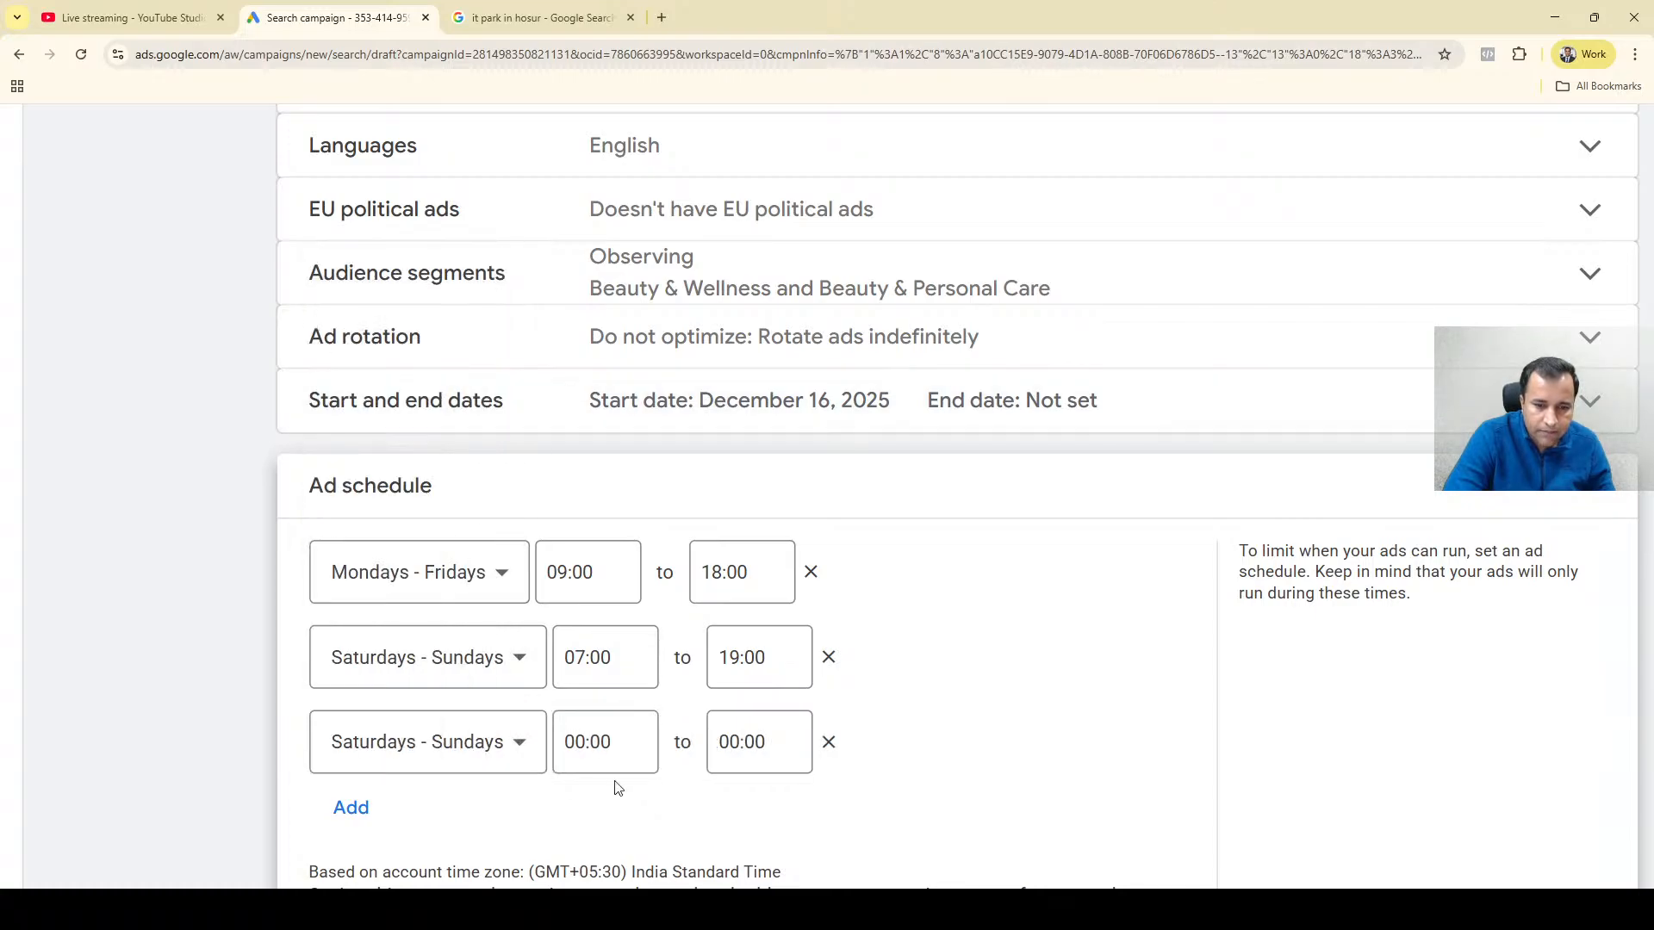
left_click(587, 742)
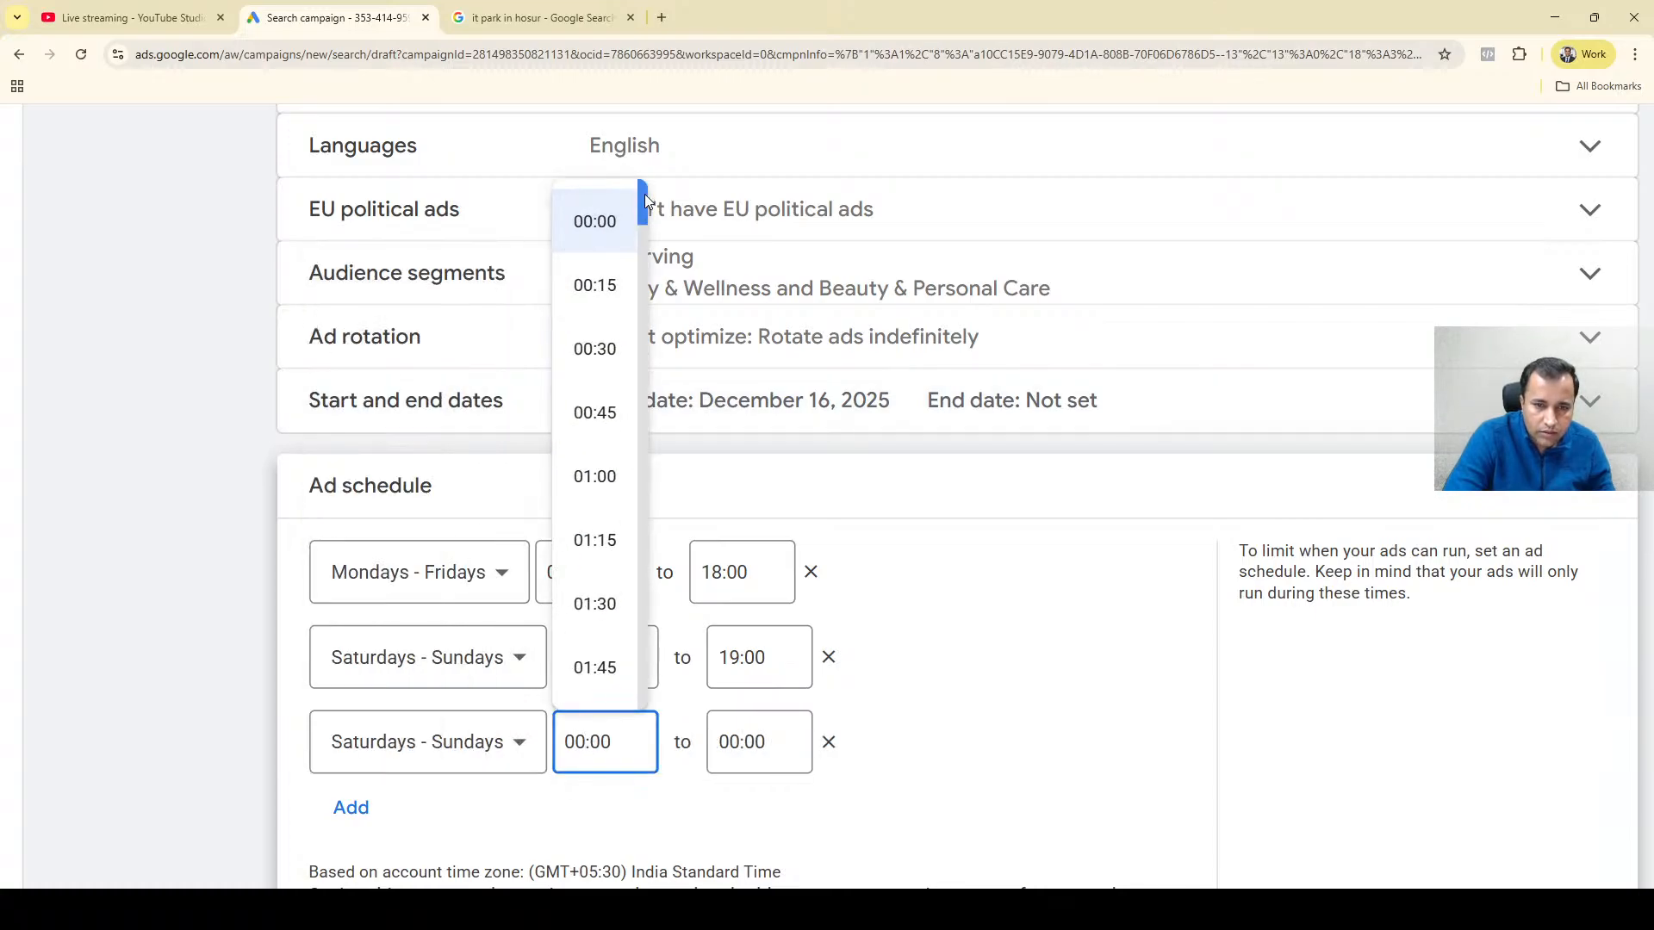
left_click_drag(645, 194, 648, 611)
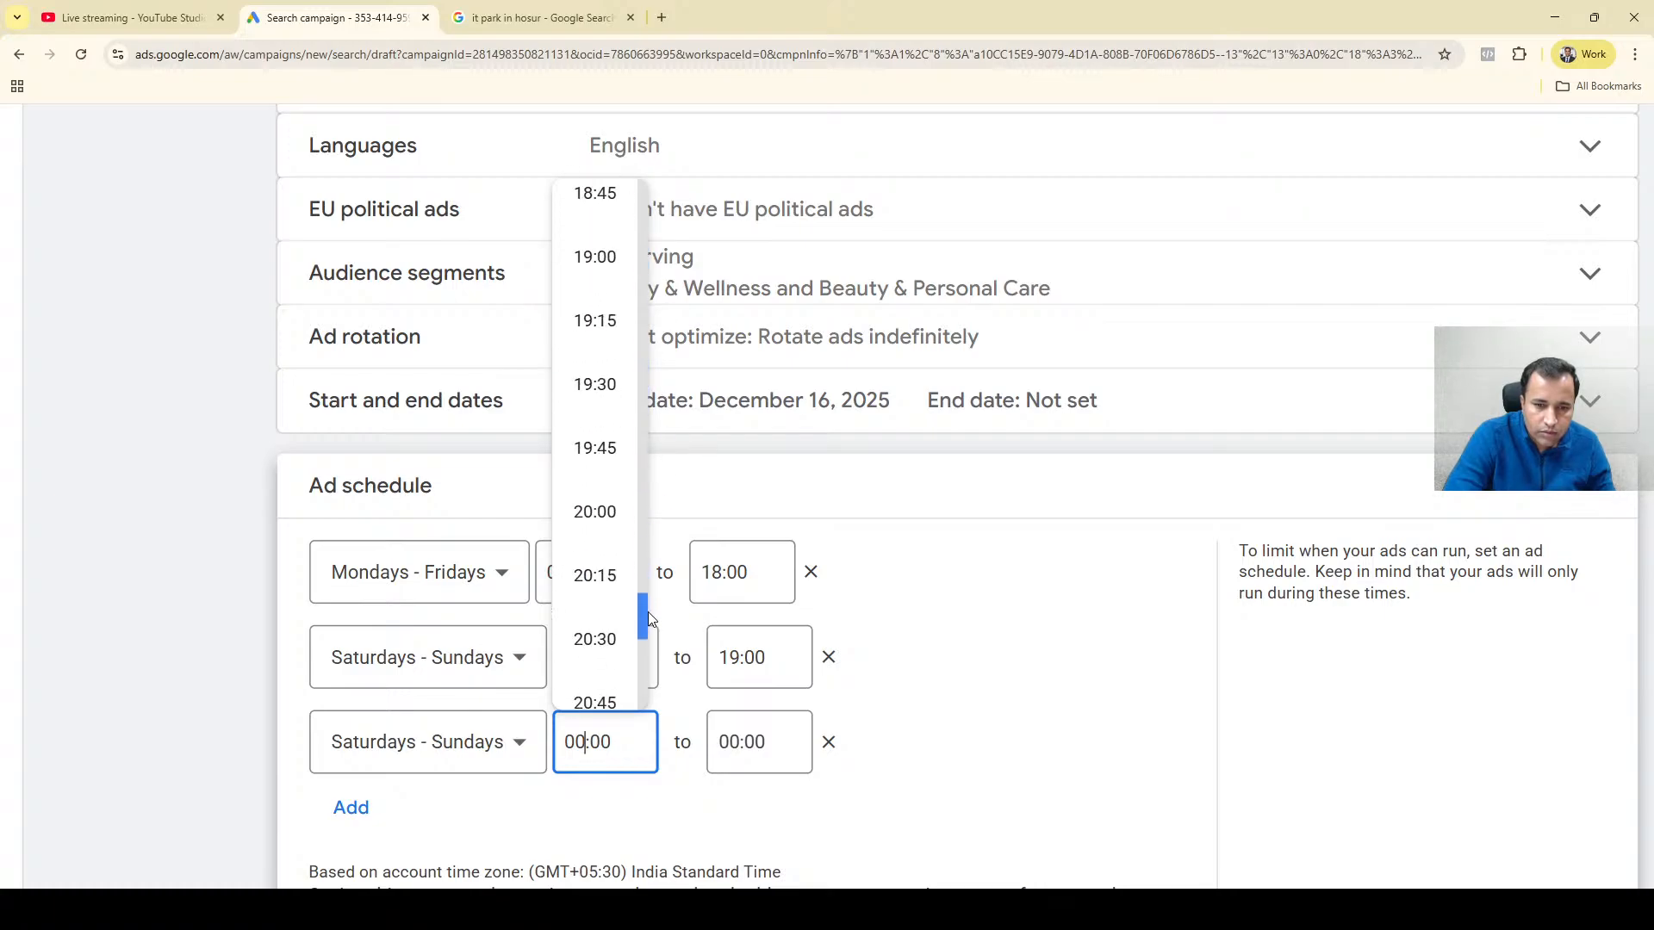
left_click(600, 256)
left_click(727, 742)
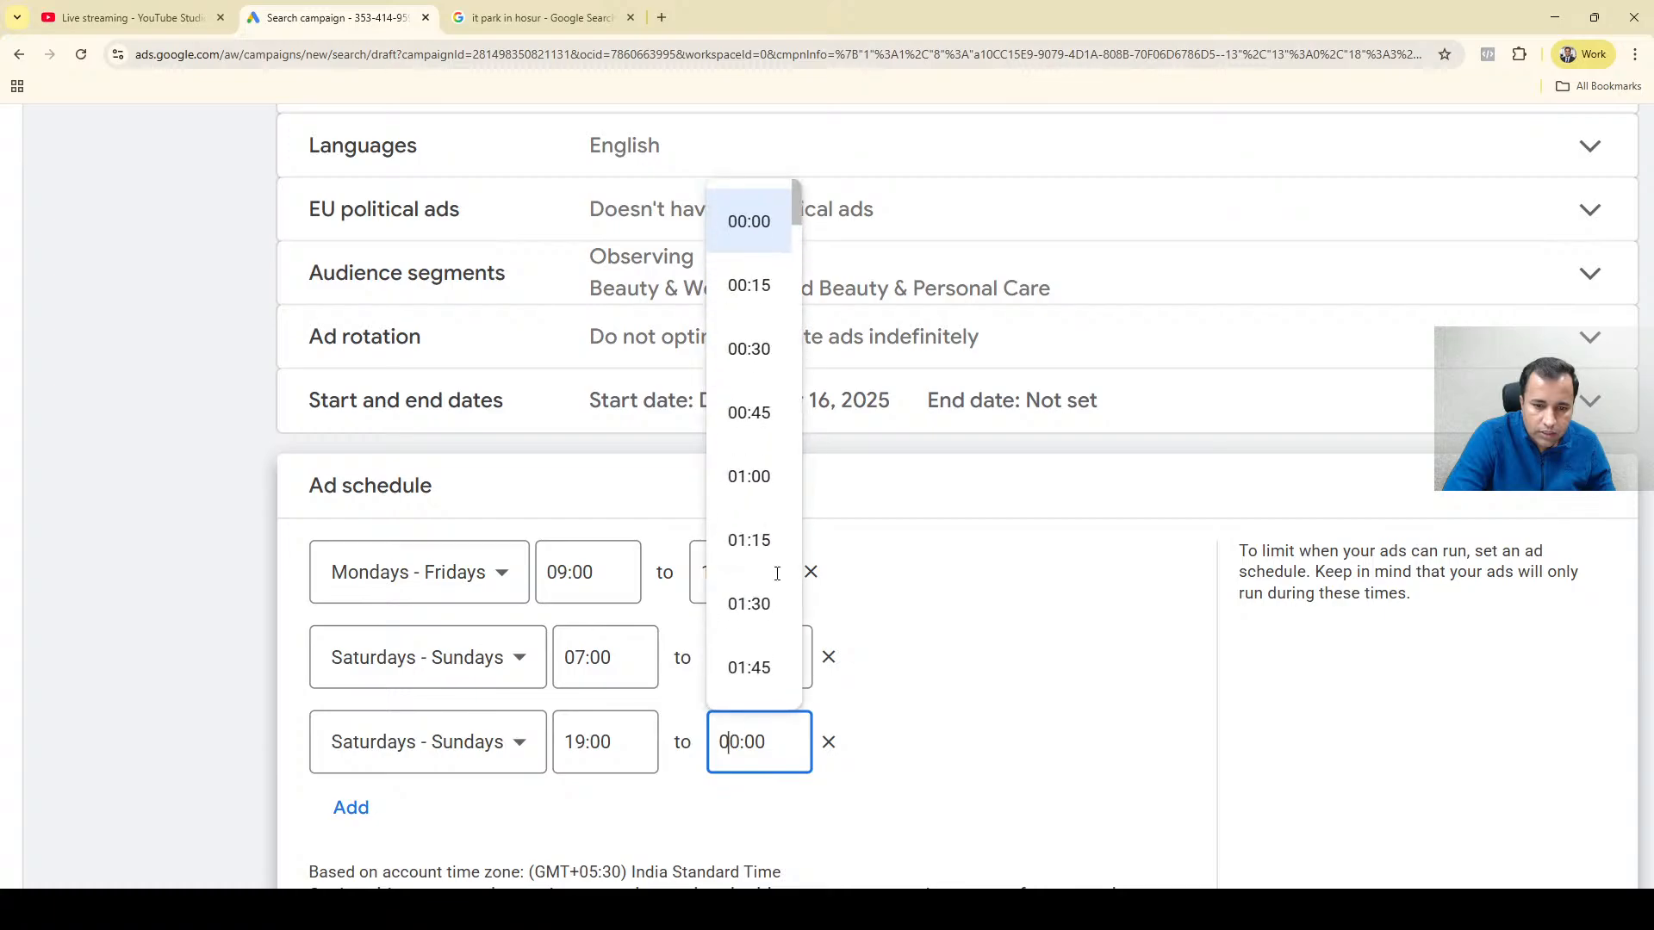
scroll(797, 573, "down", 20)
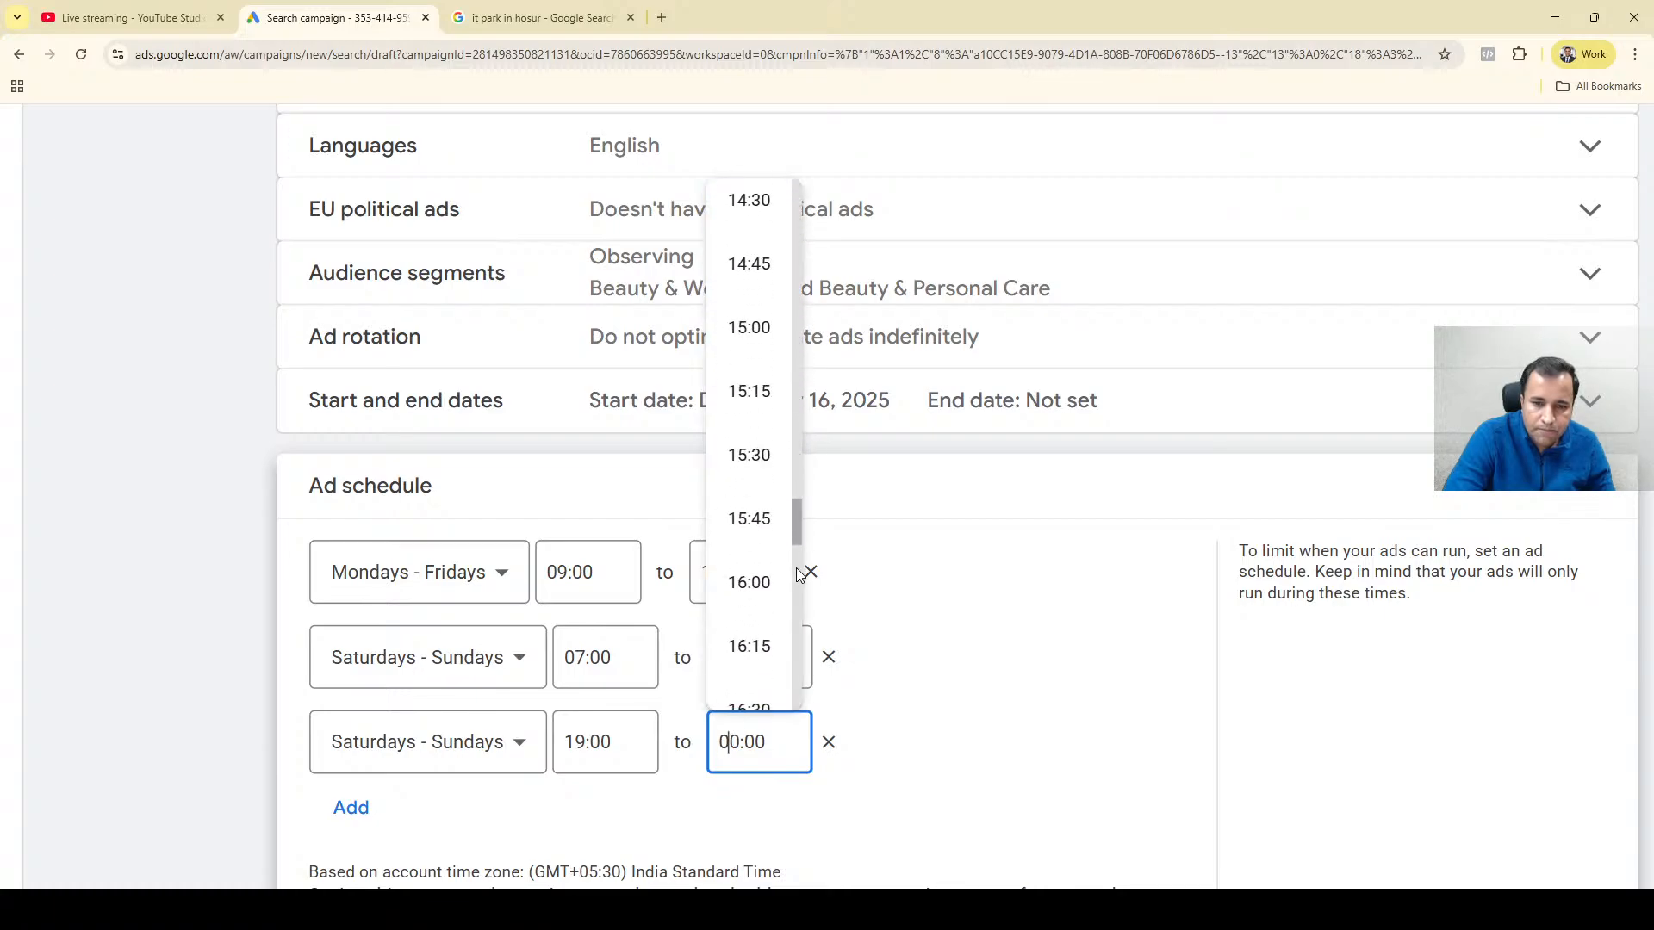
scroll(796, 567, "down", 15)
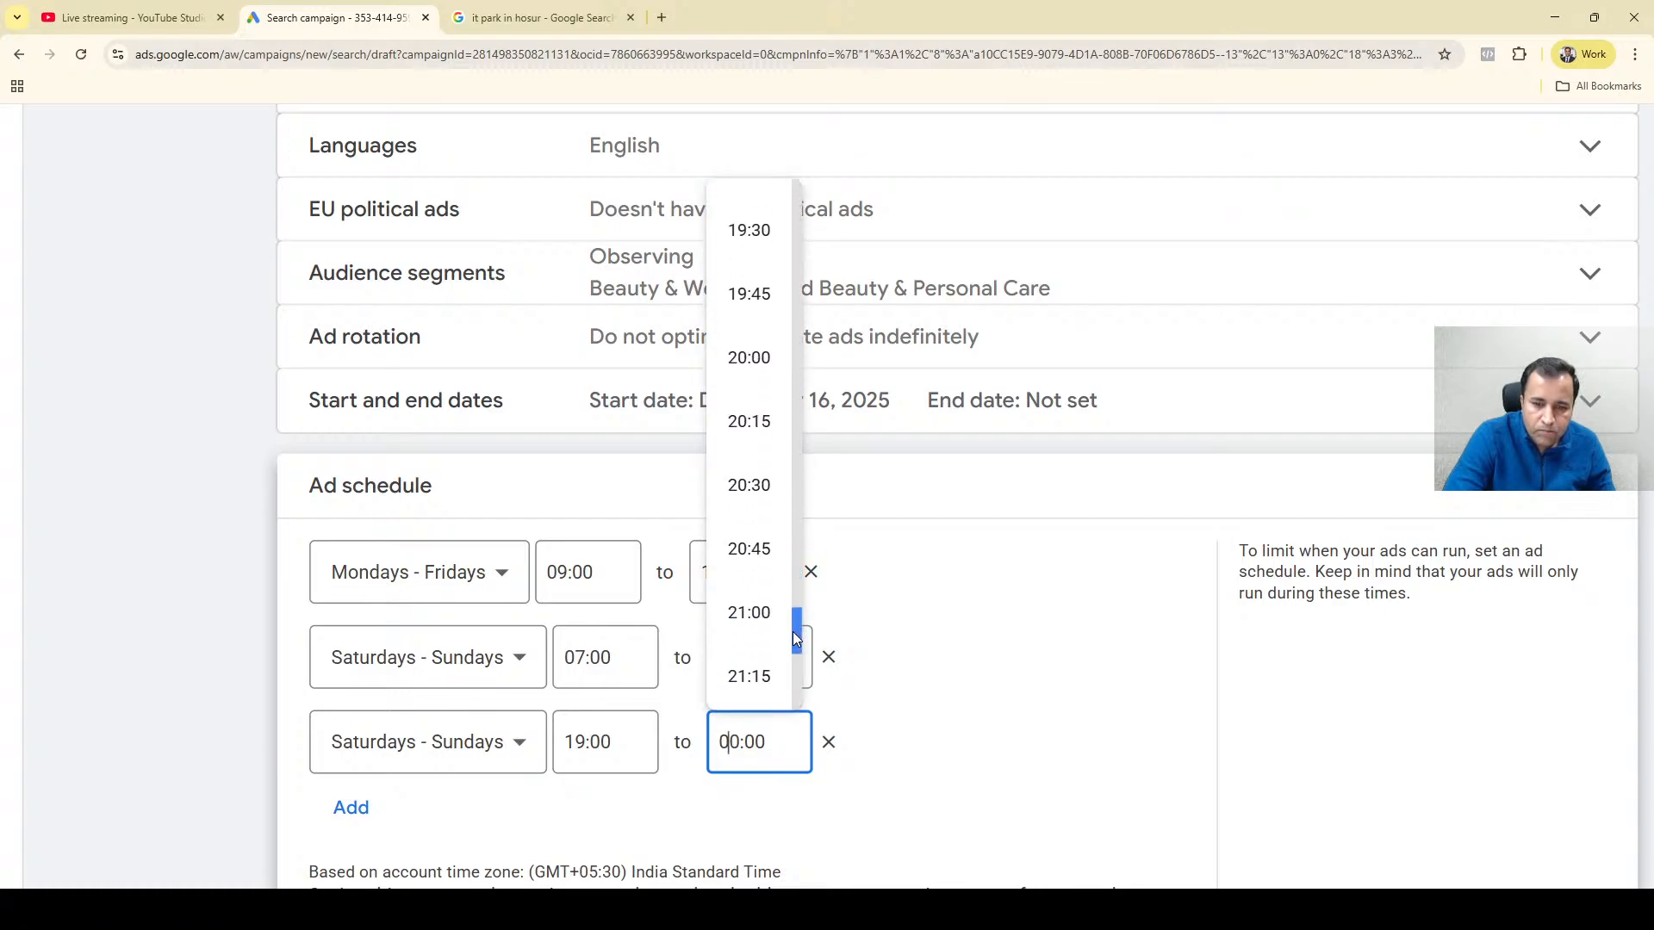
left_click_drag(792, 633, 792, 664)
left_click(751, 592)
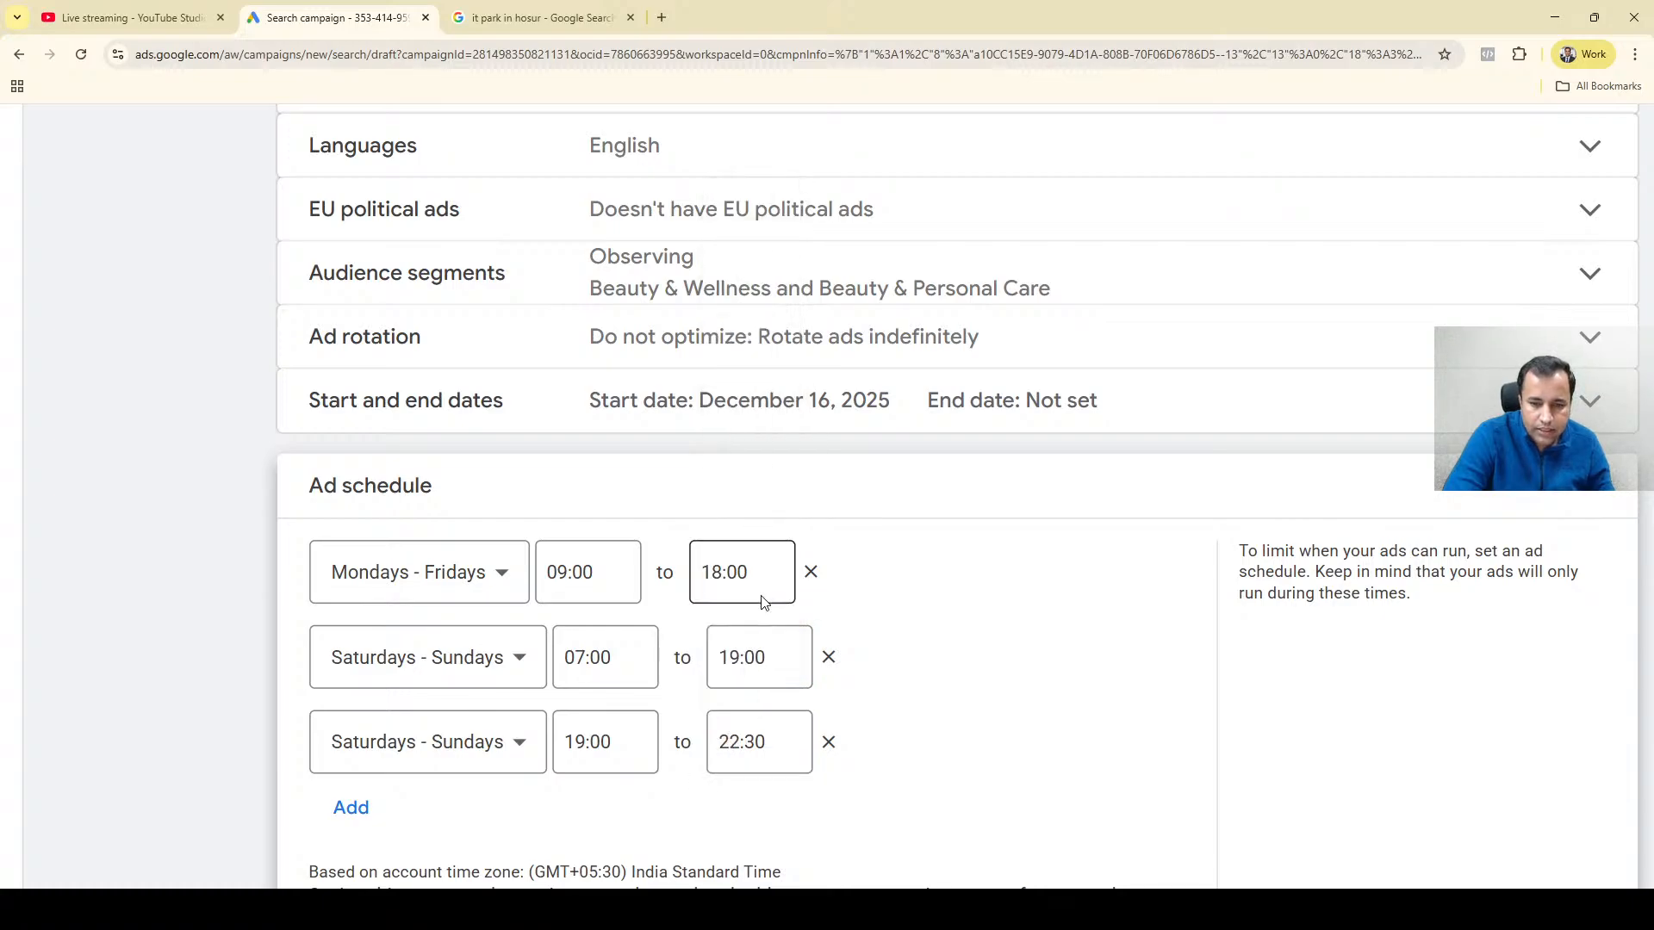
Add a fourth ad schedule entry for Saturdays - Sundays from 22:30, keeping 00:00 as its end time.
left_click(369, 804)
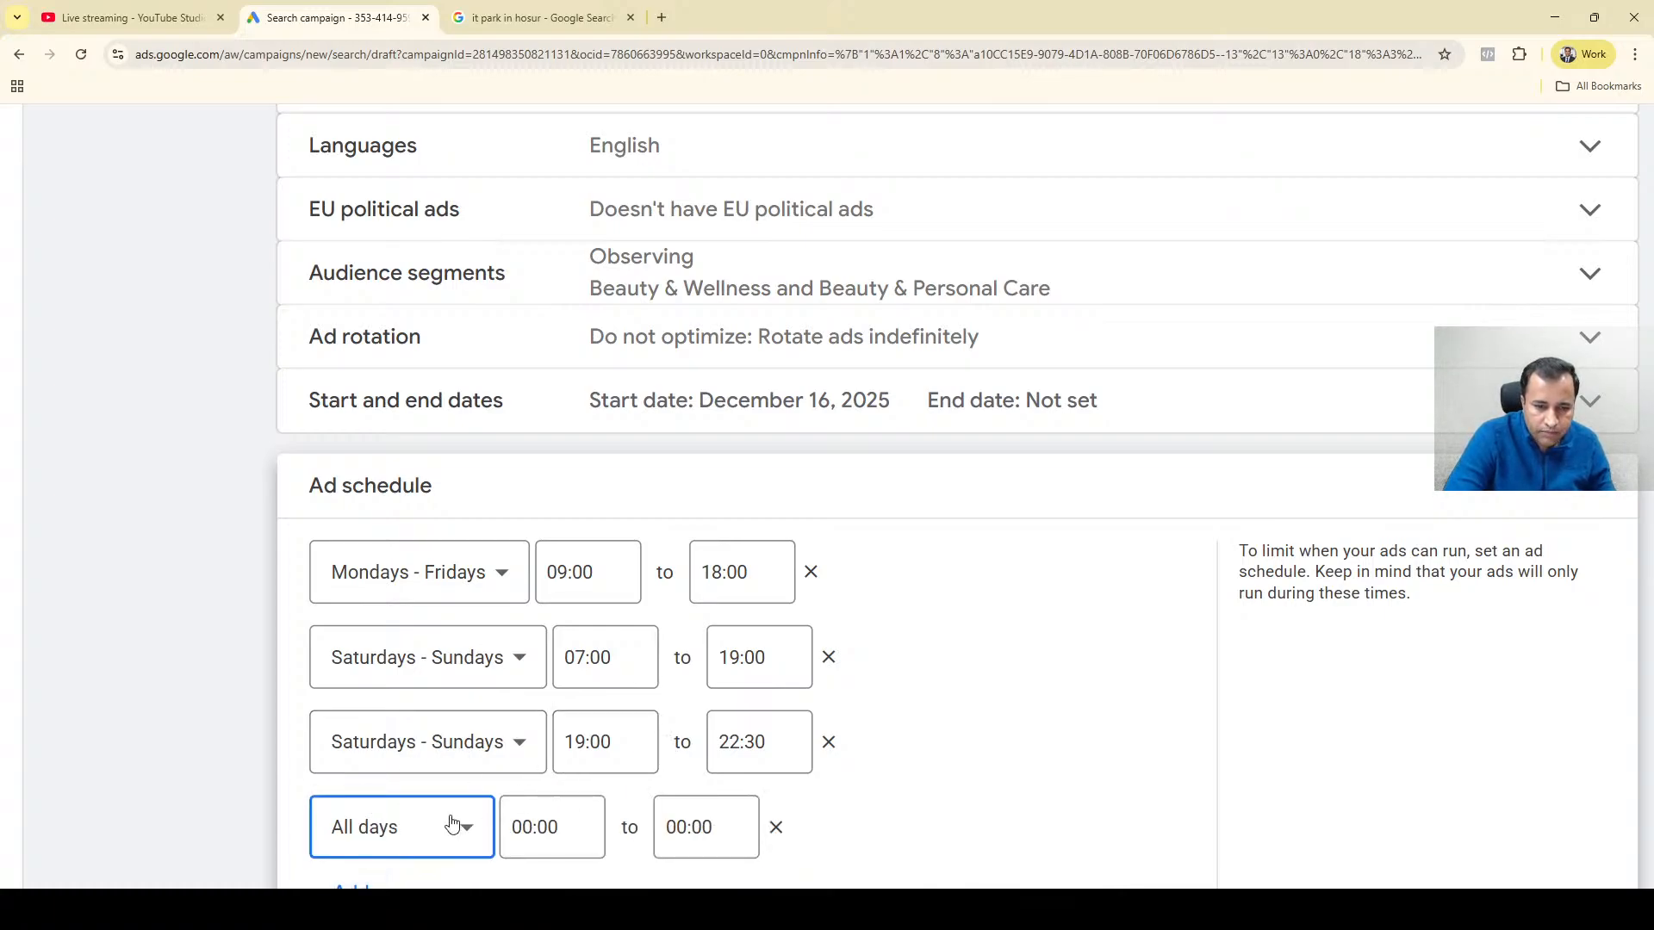
left_click(421, 835)
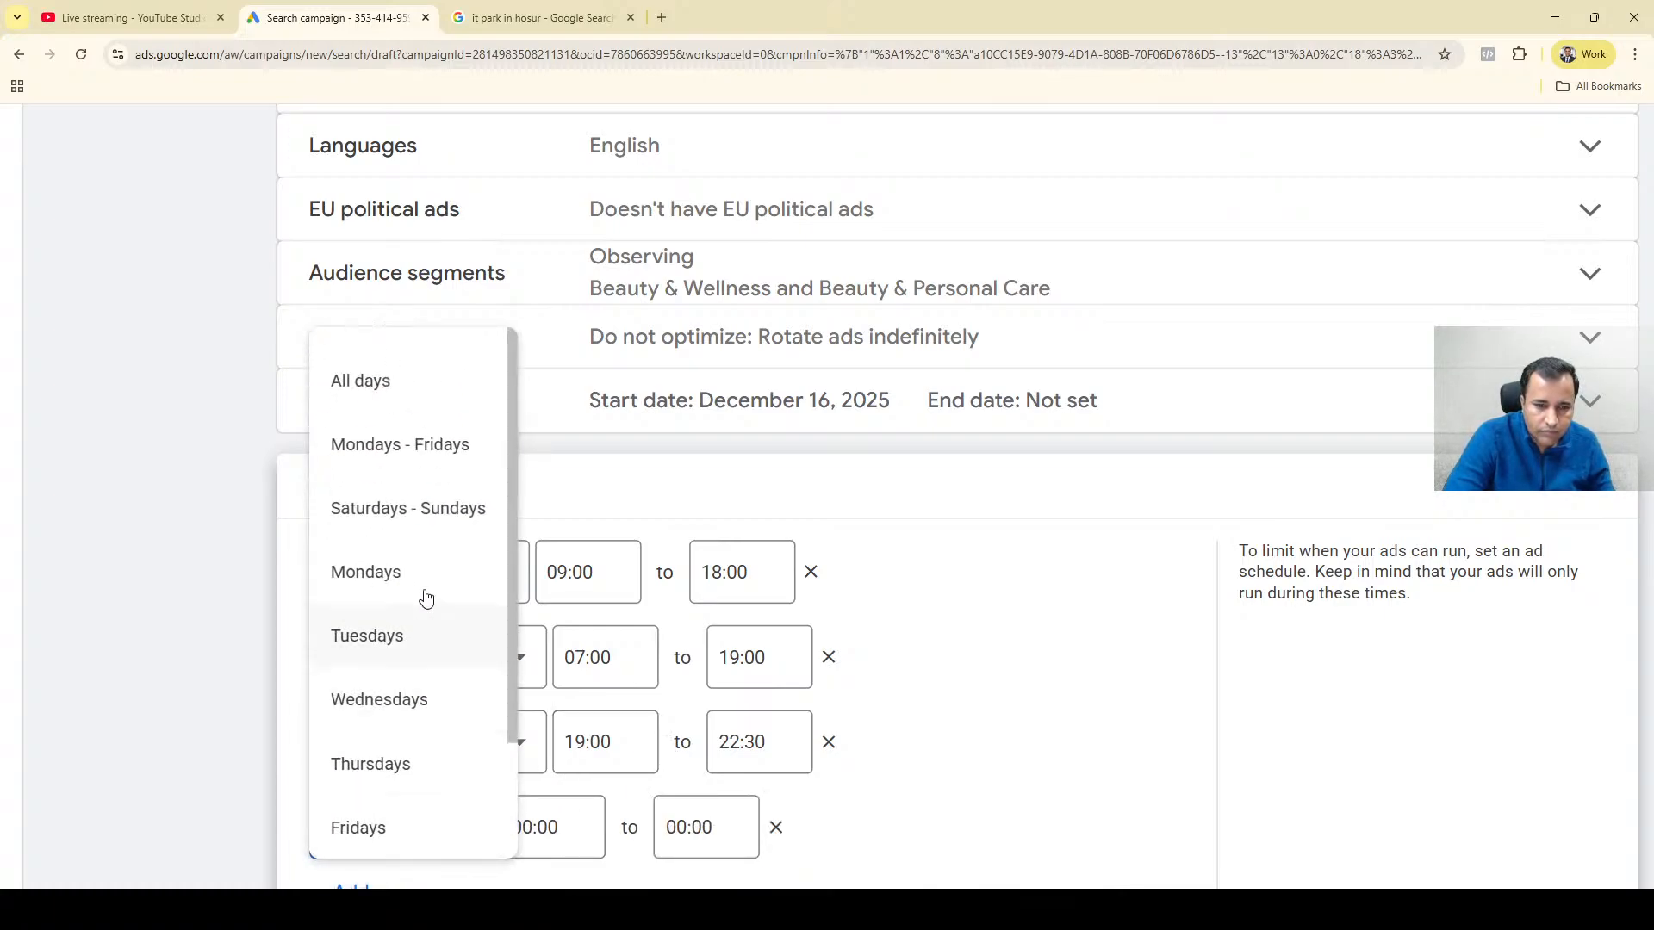
left_click(425, 510)
left_click(584, 826)
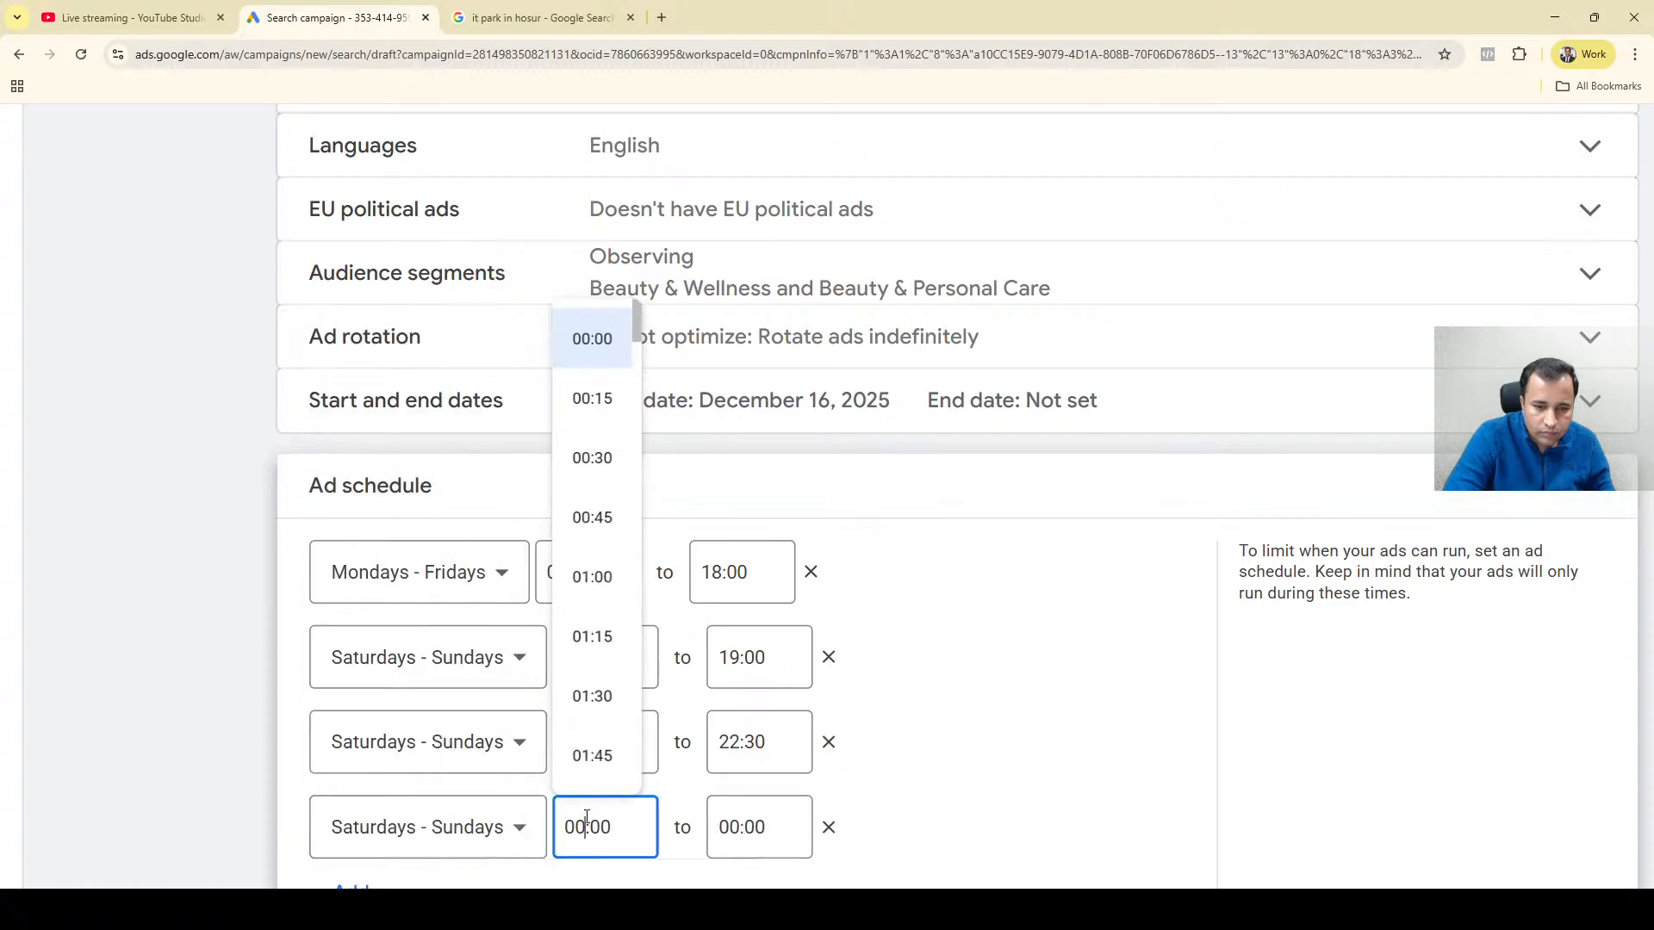
left_click_drag(644, 303, 646, 712)
left_click_drag(647, 758, 644, 794)
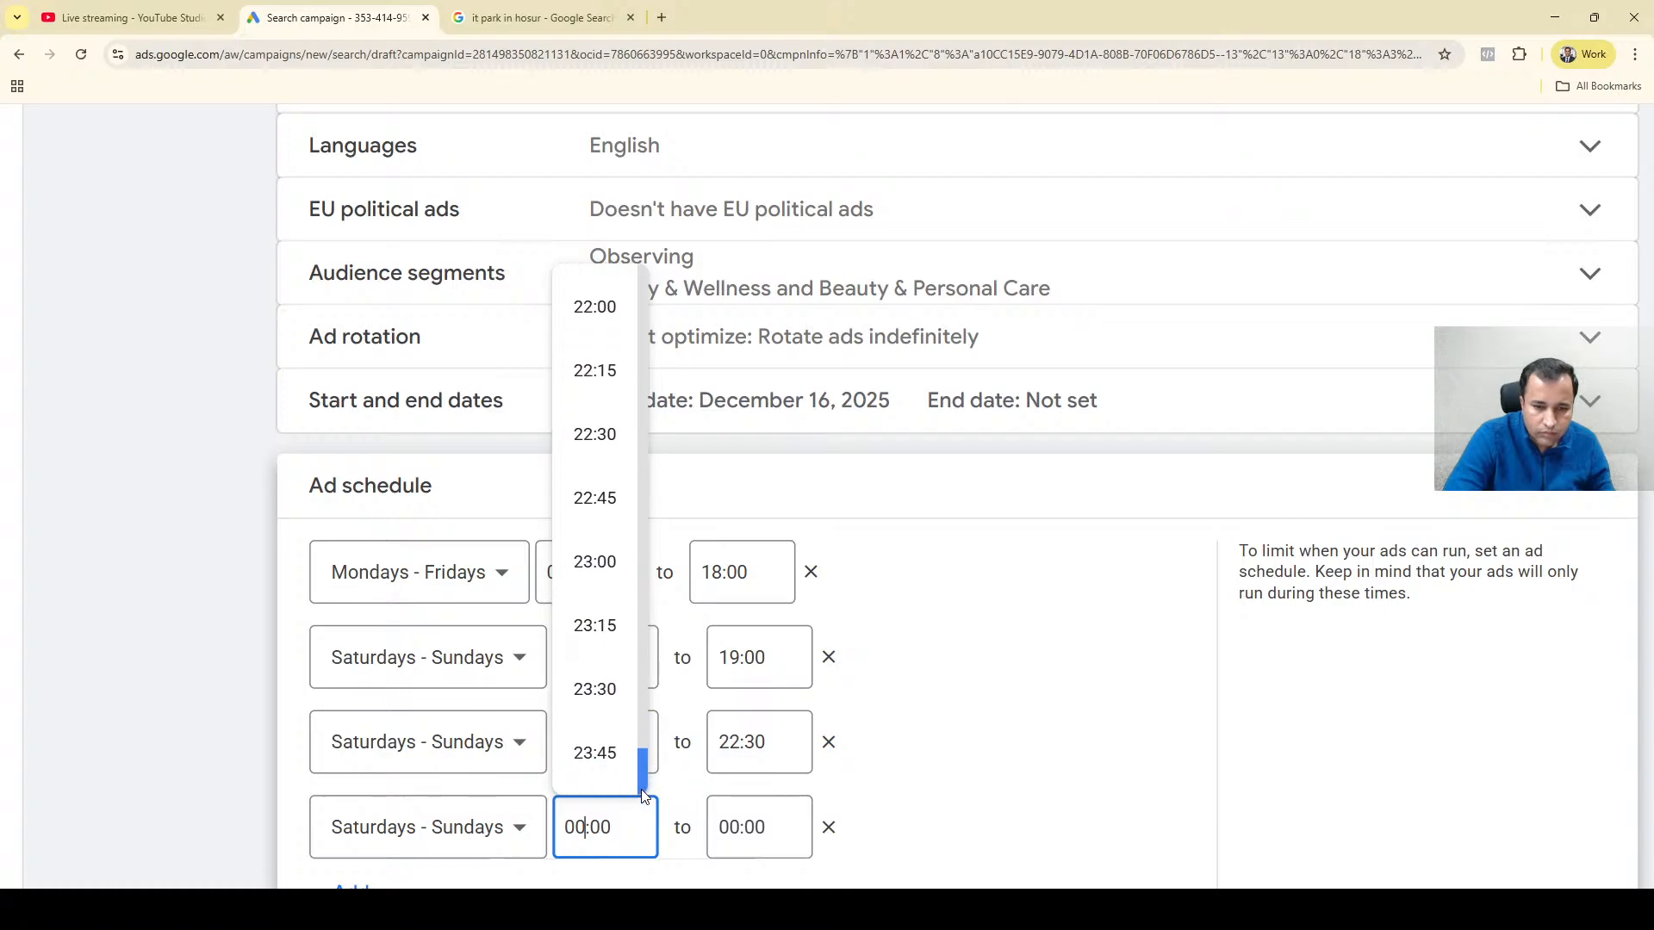
left_click(599, 434)
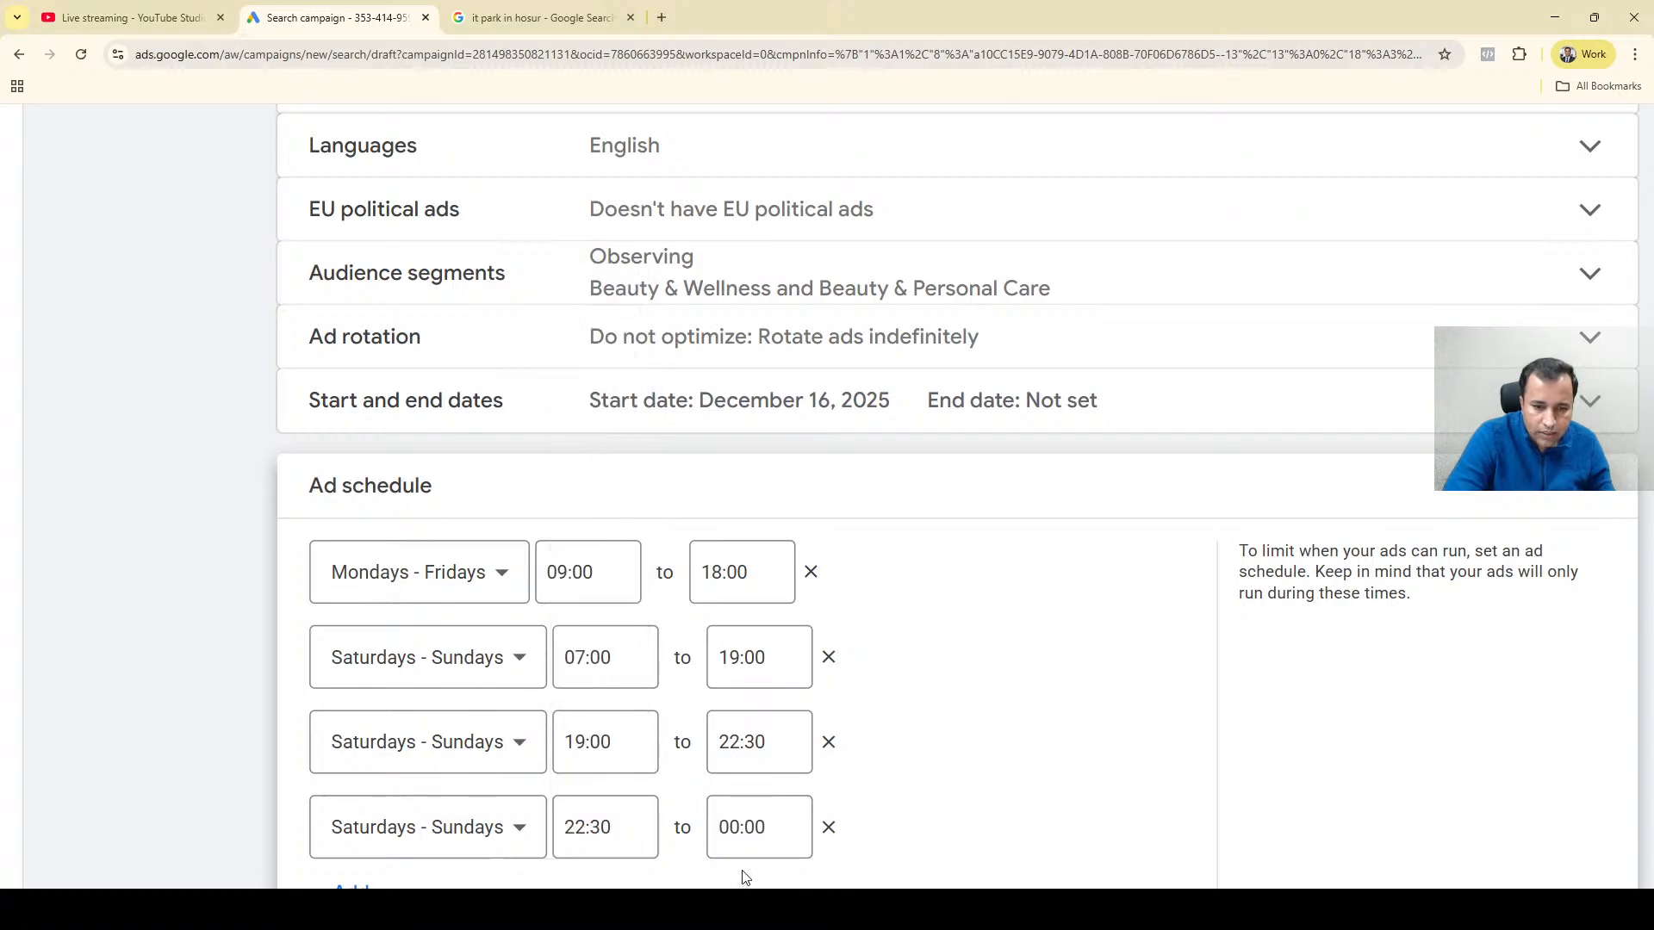
left_click(738, 818)
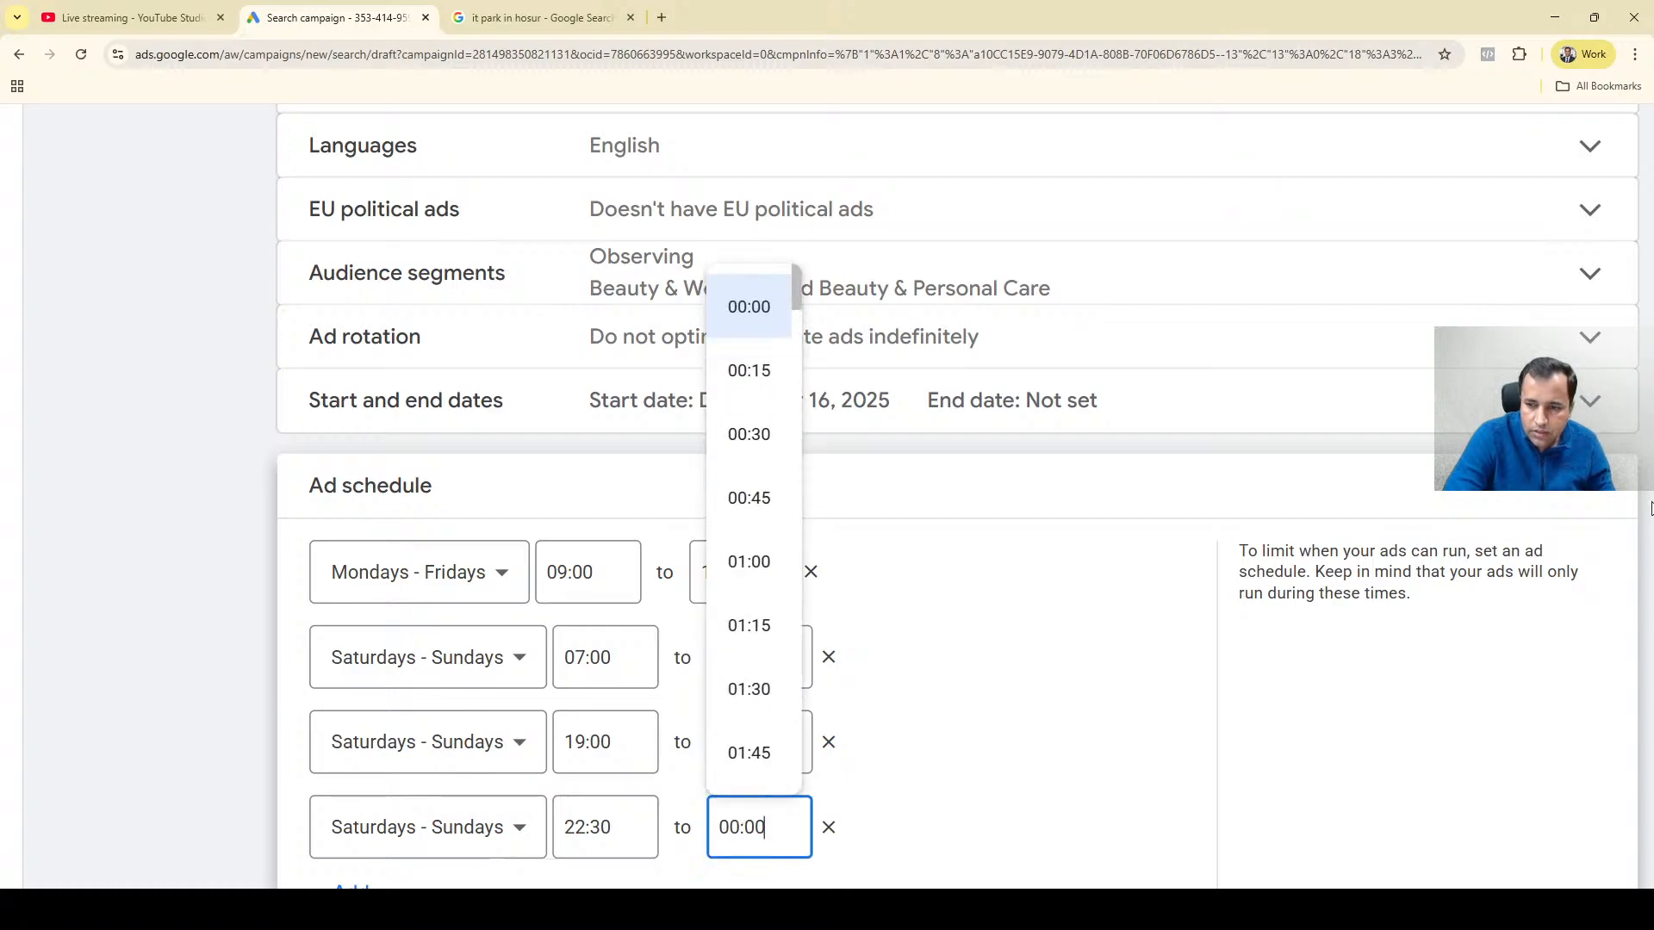
left_click(950, 708)
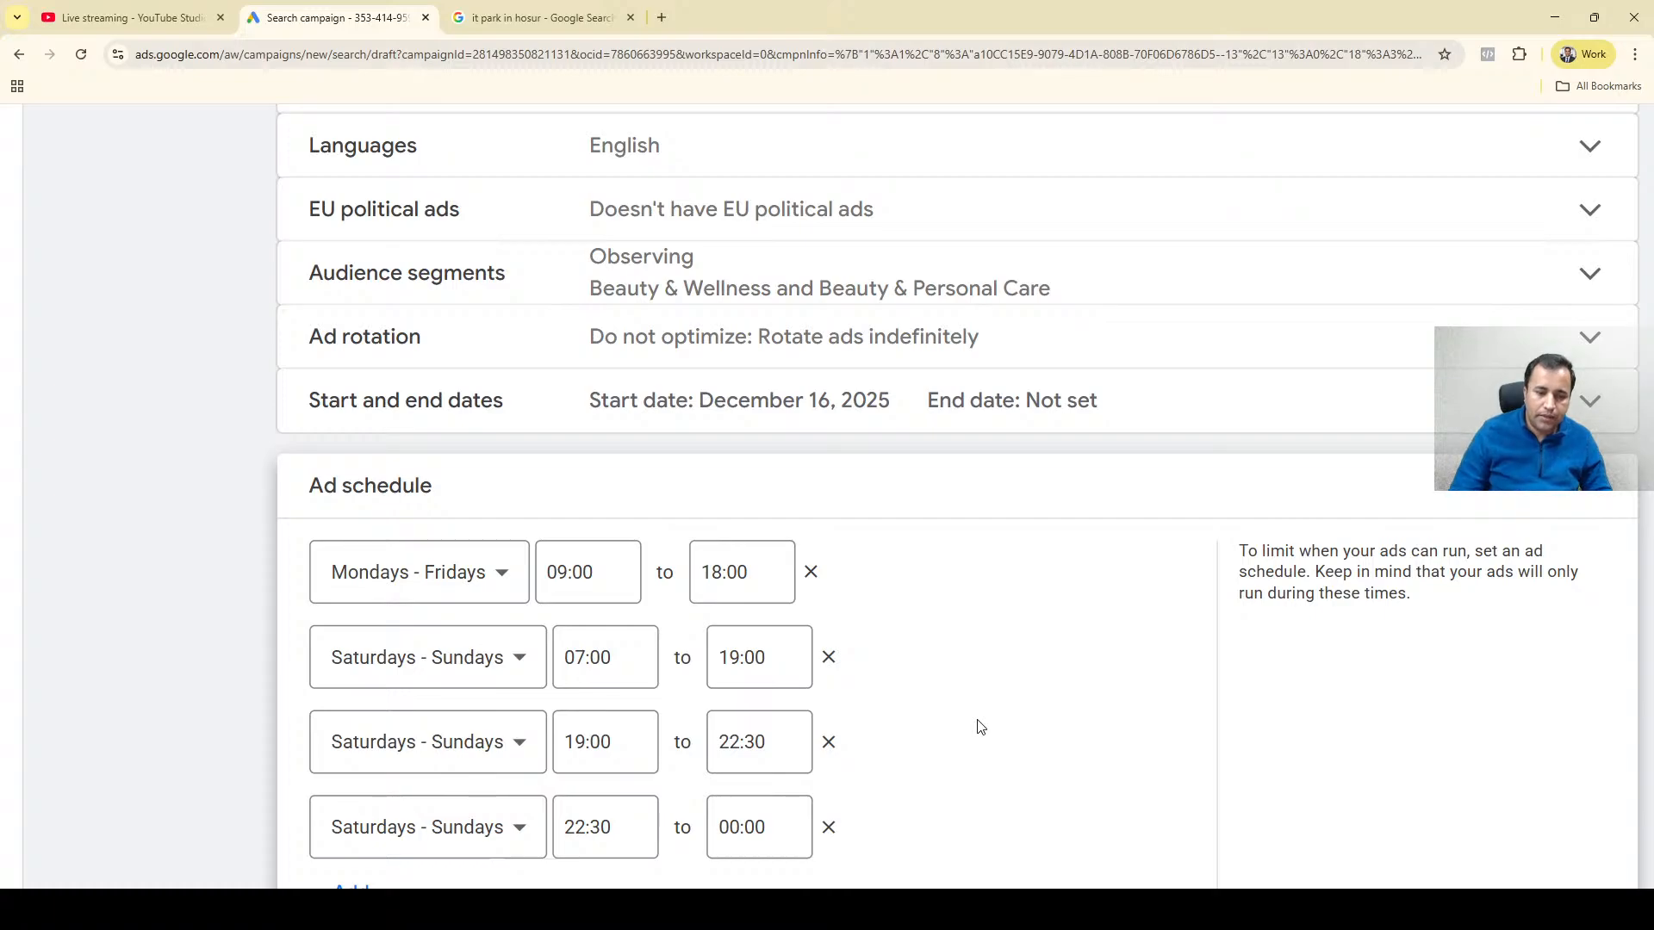
Add a fifth ad schedule entry for Saturdays - Sundays running from 00:00 to 07:00.
scroll(943, 768, "down", 3)
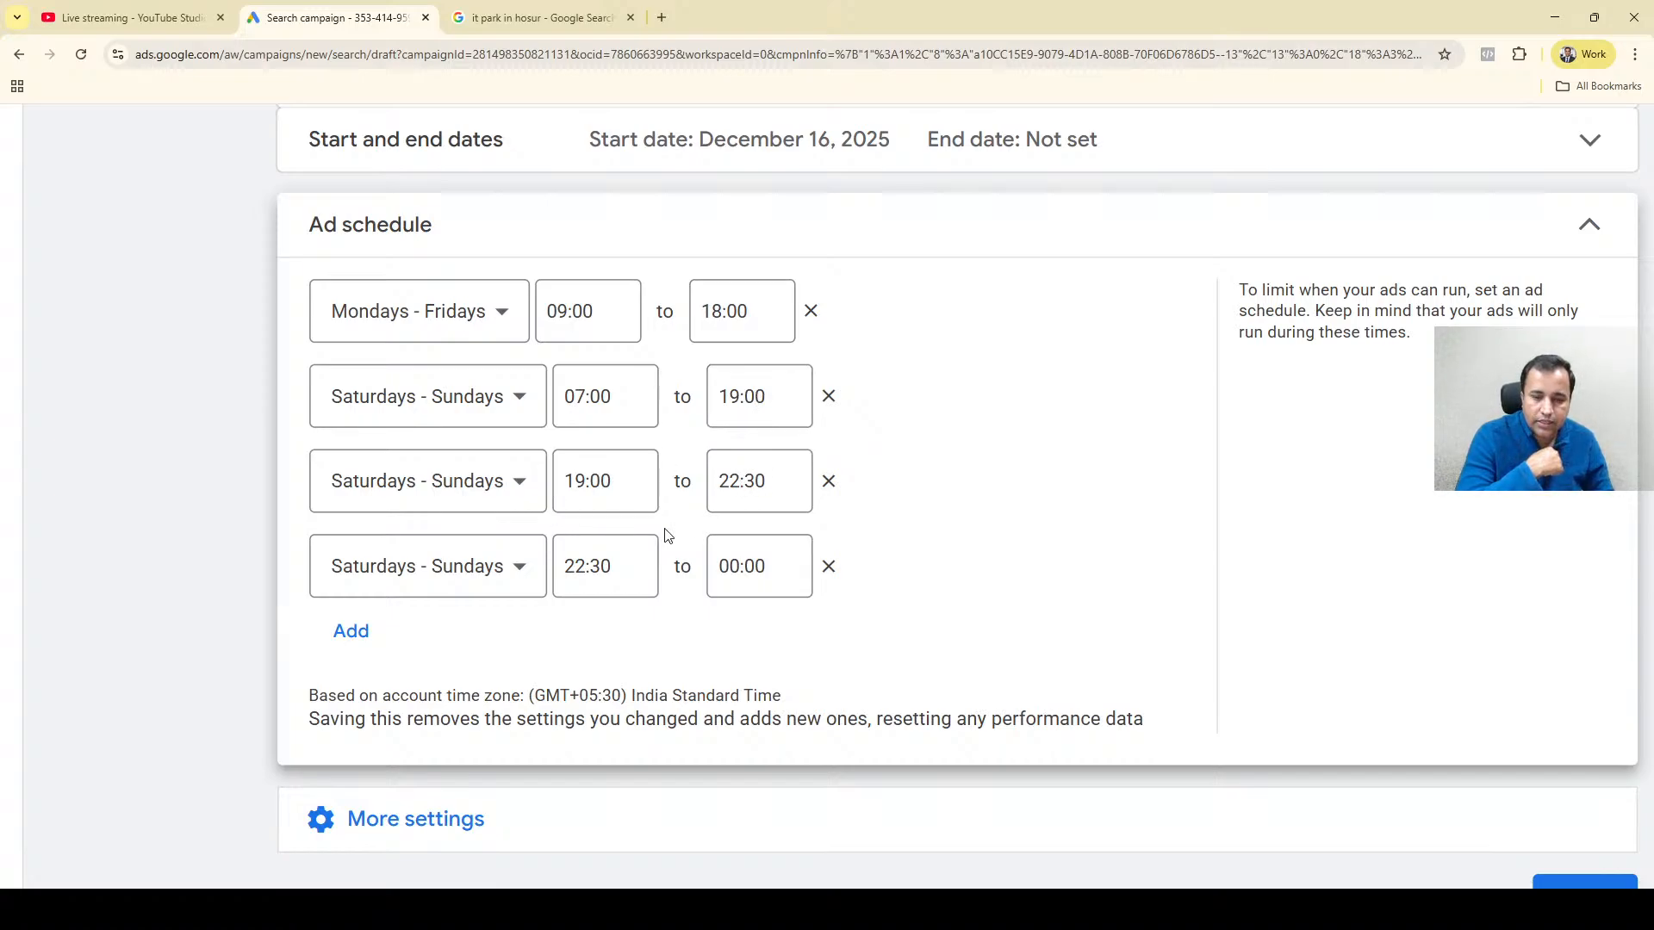
left_click(344, 637)
left_click(399, 654)
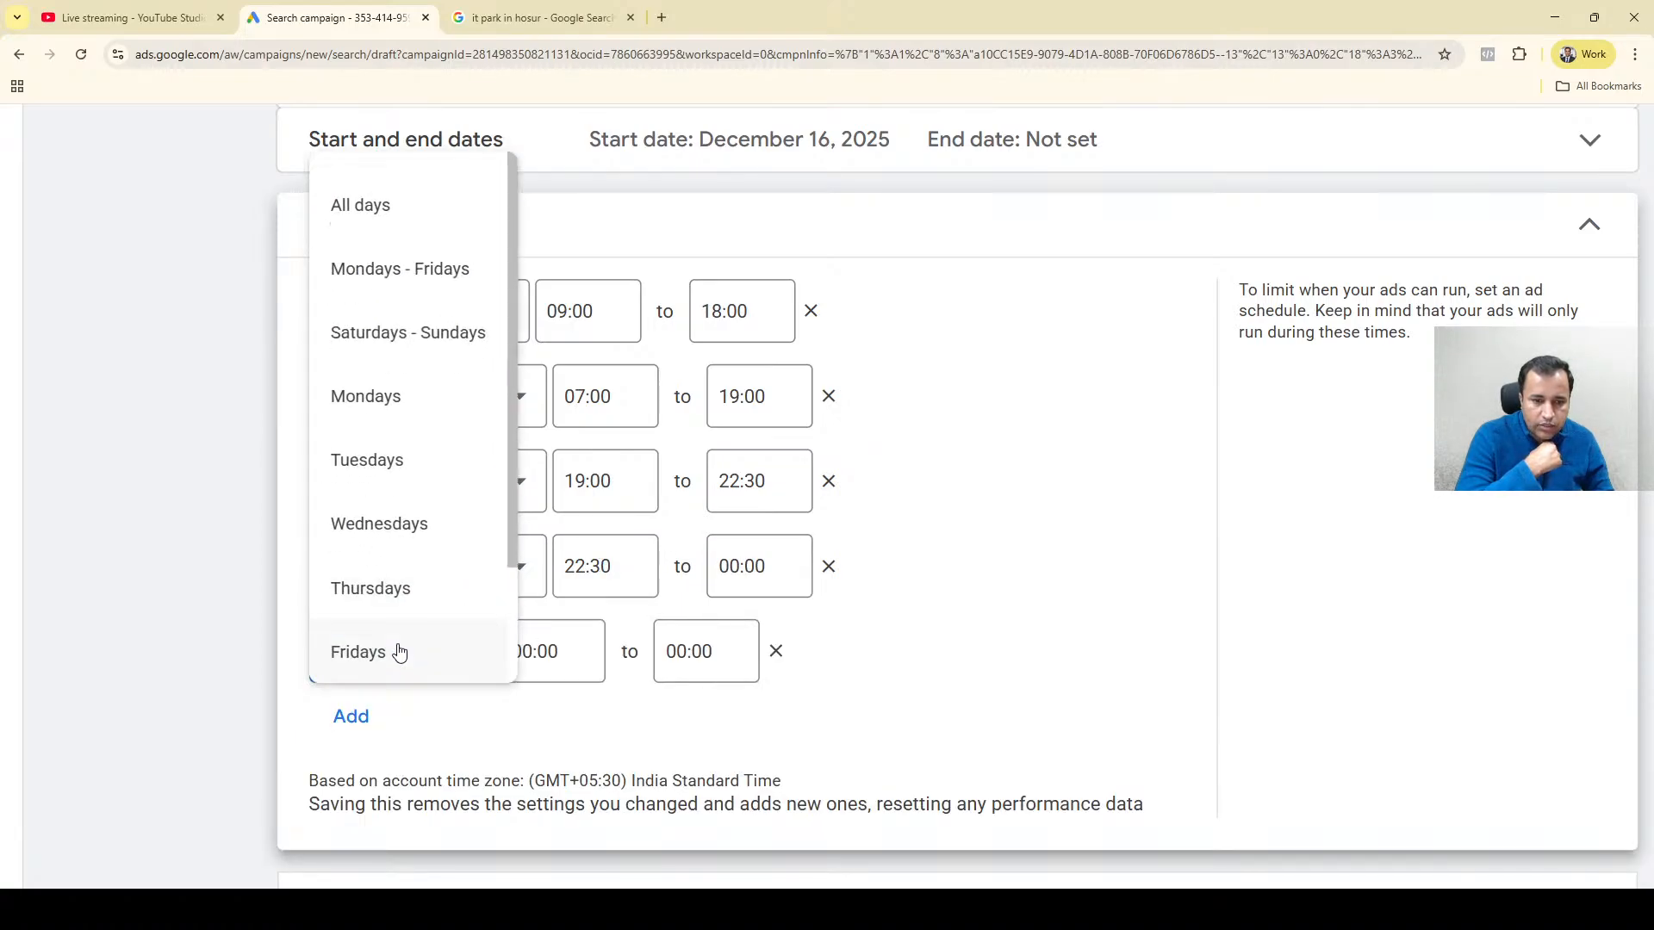
left_click(405, 331)
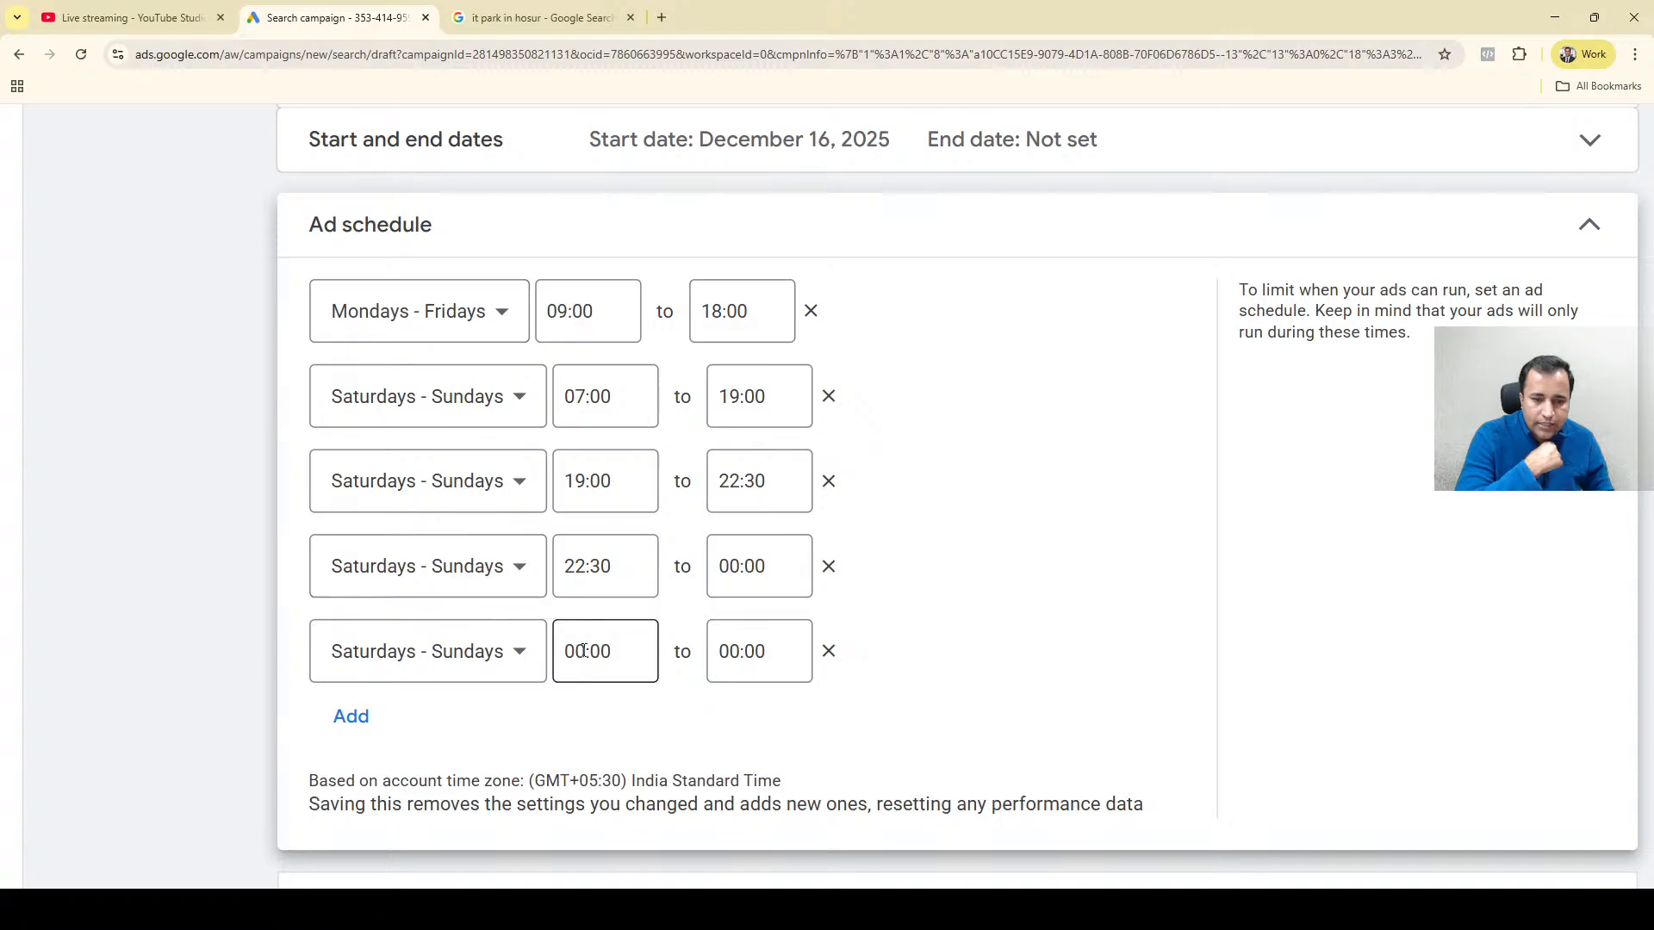
left_click(758, 649)
left_click(738, 651)
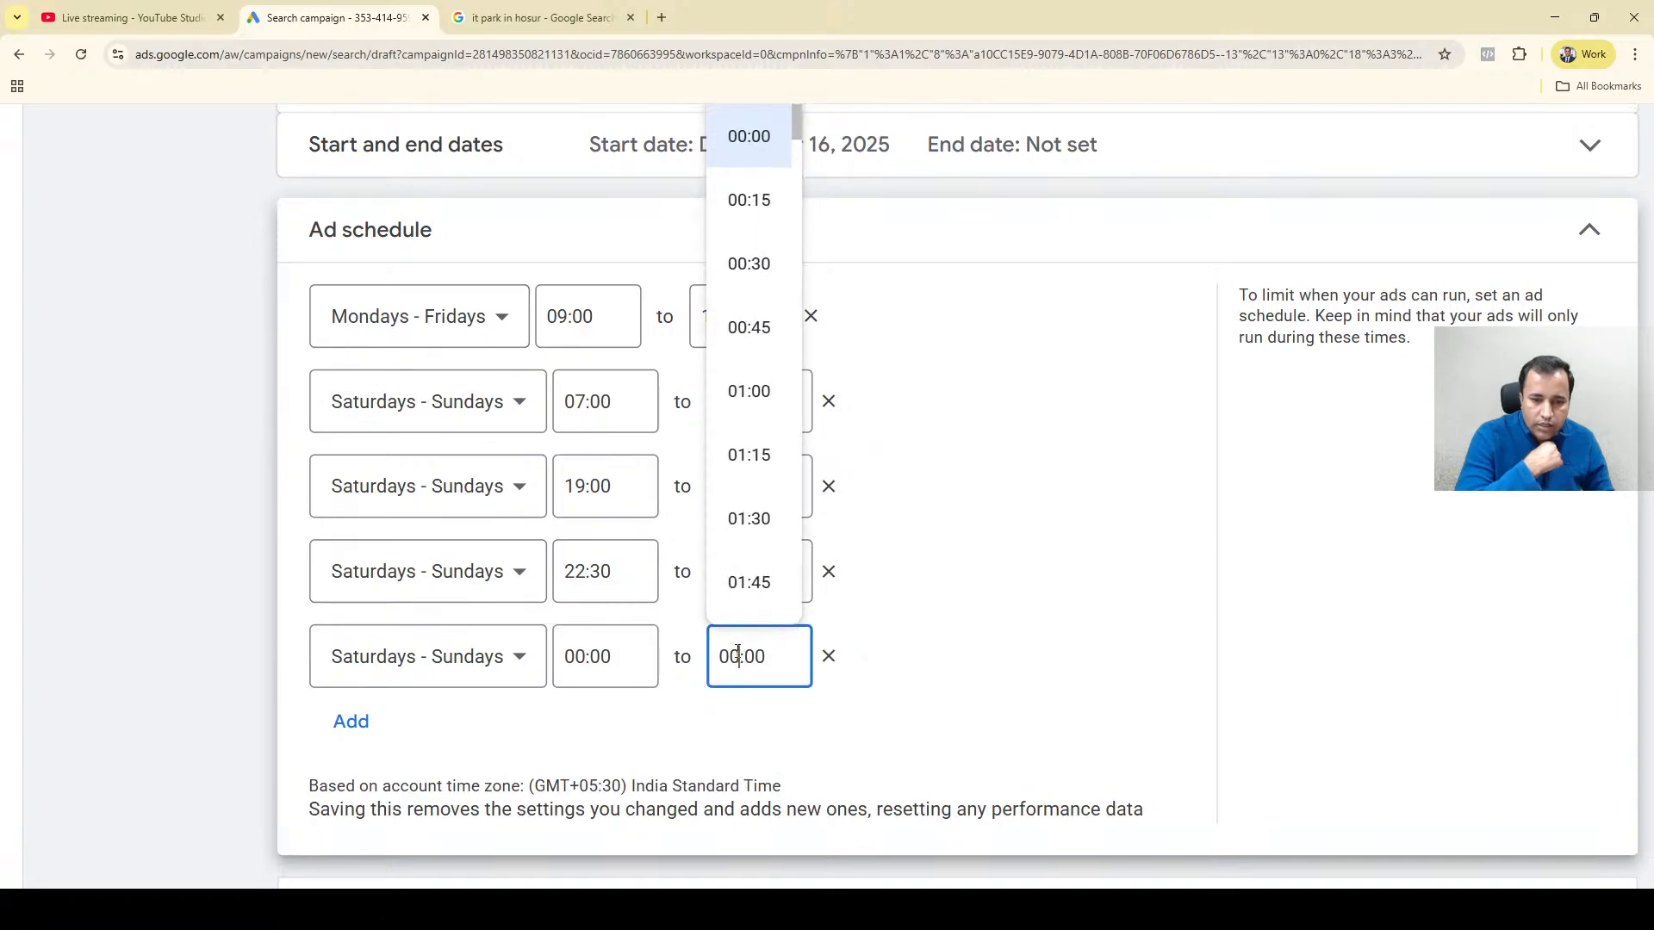
scroll(790, 345, "down", 15)
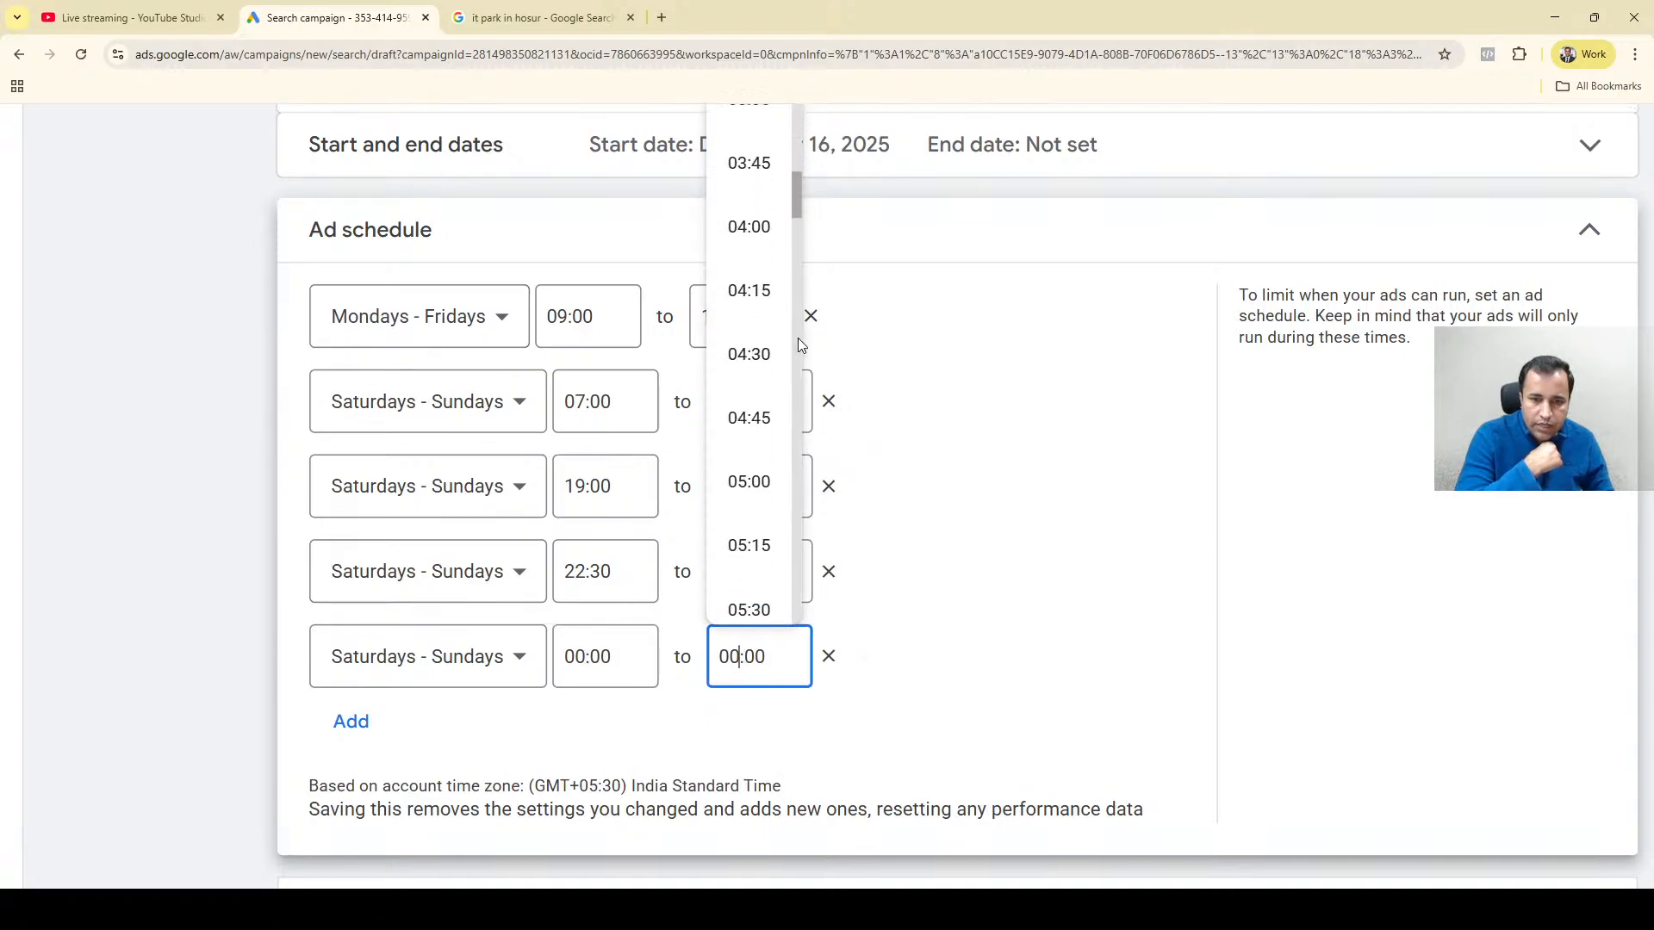
scroll(800, 341, "down", 5)
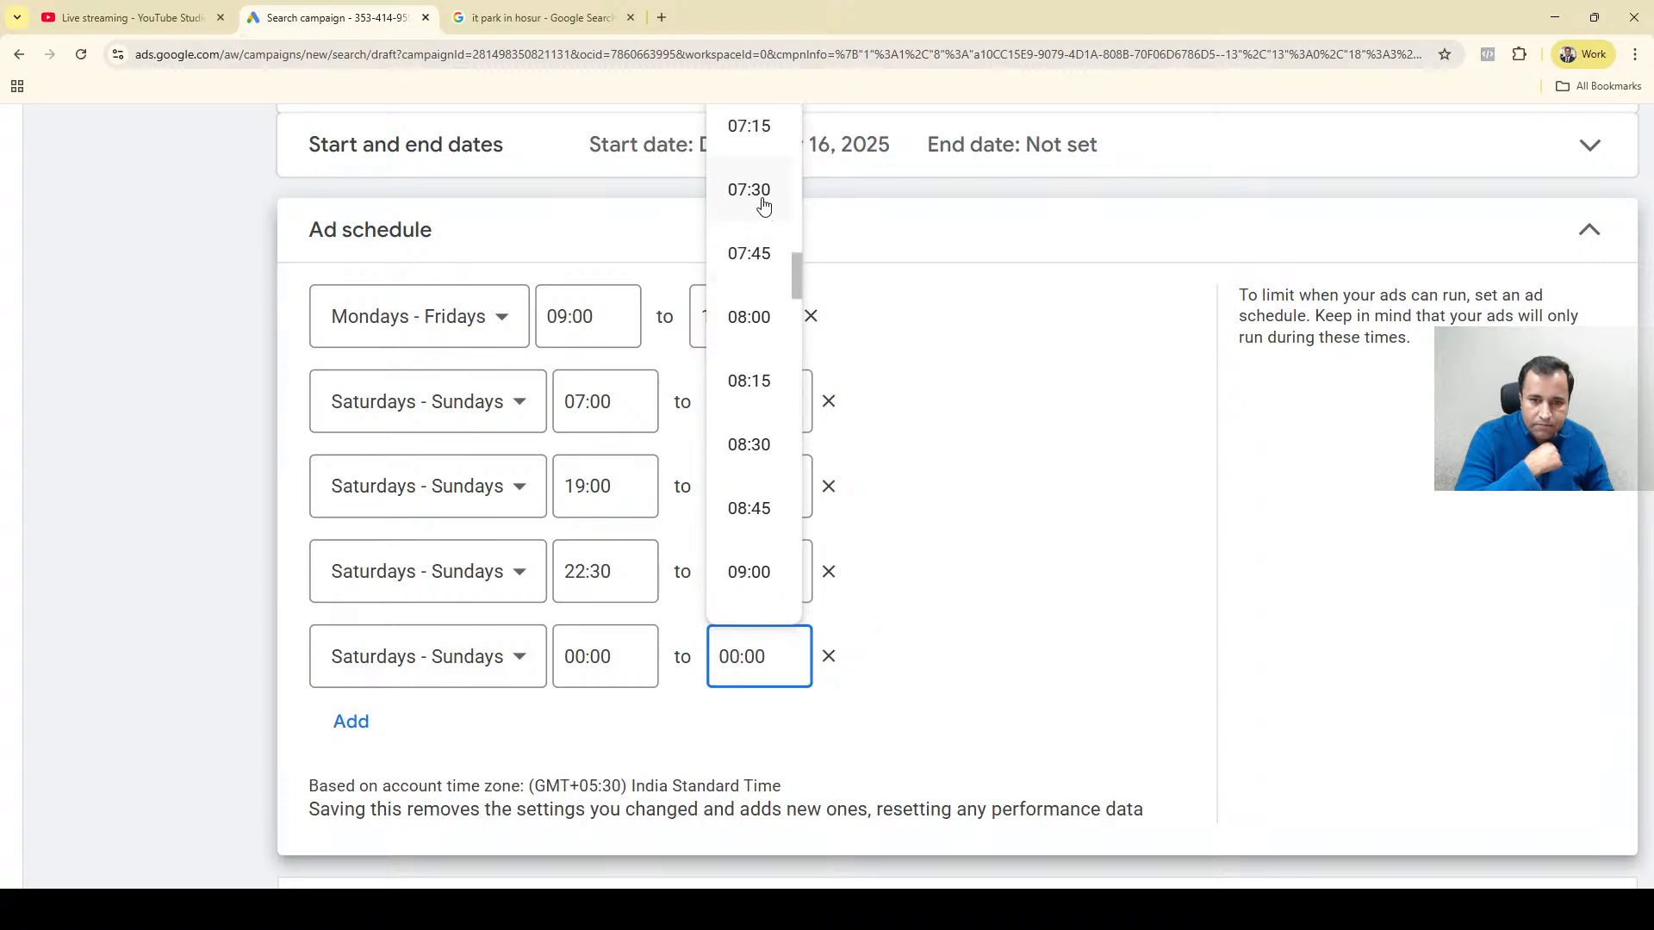
left_click_drag(796, 268, 800, 239)
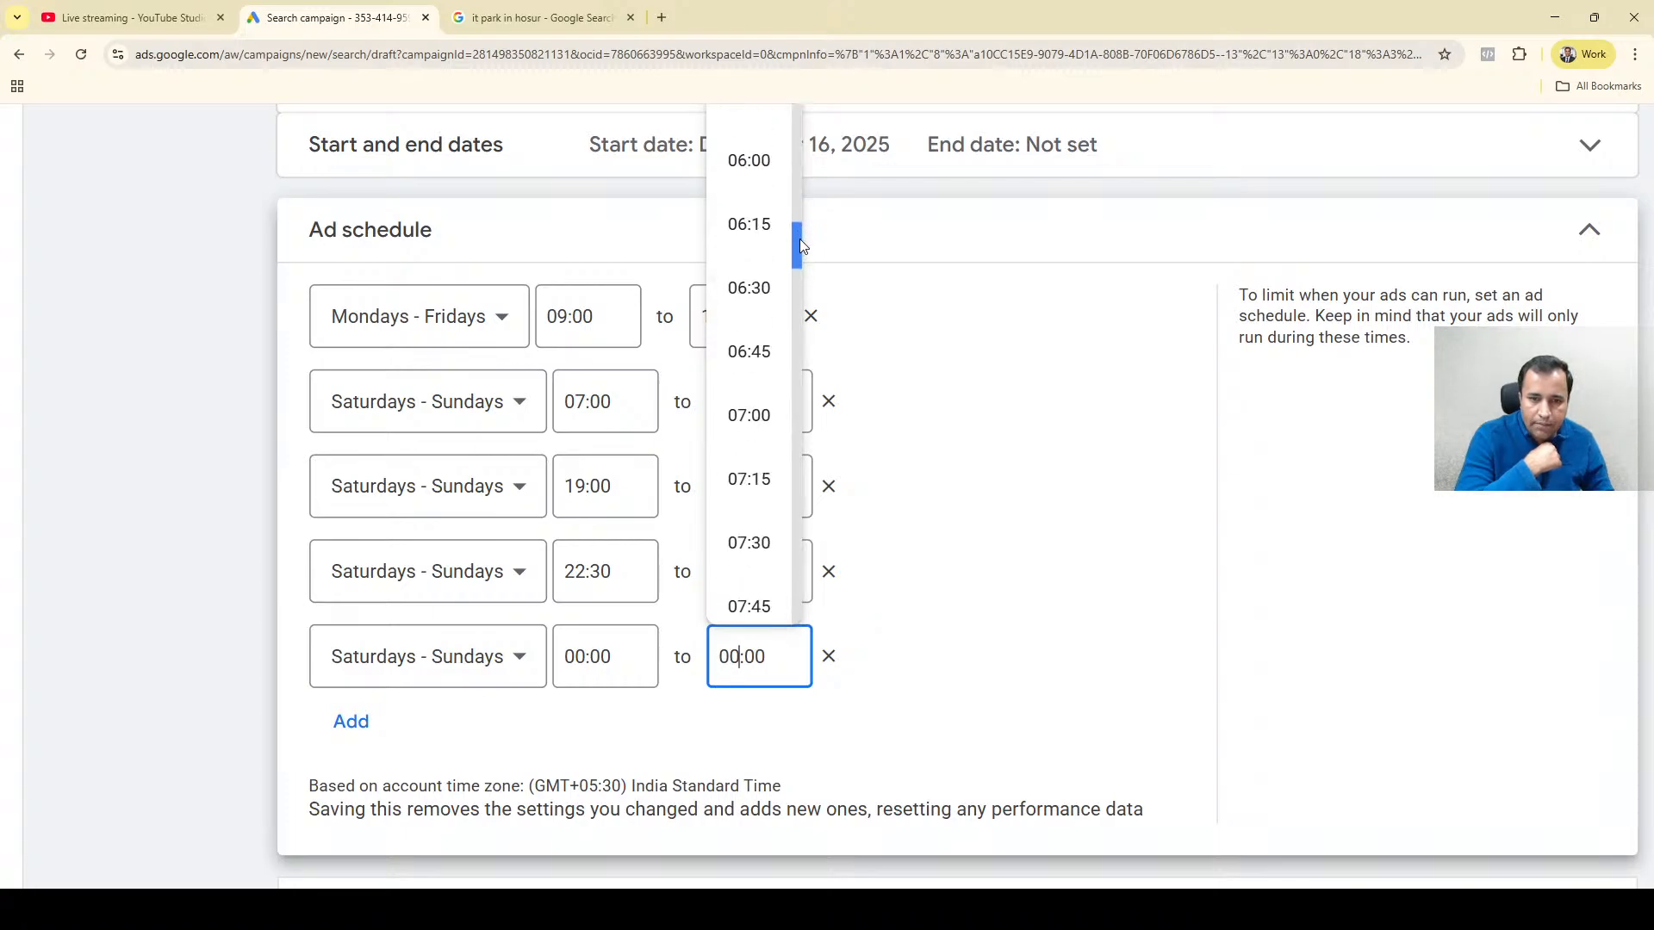
left_click(749, 415)
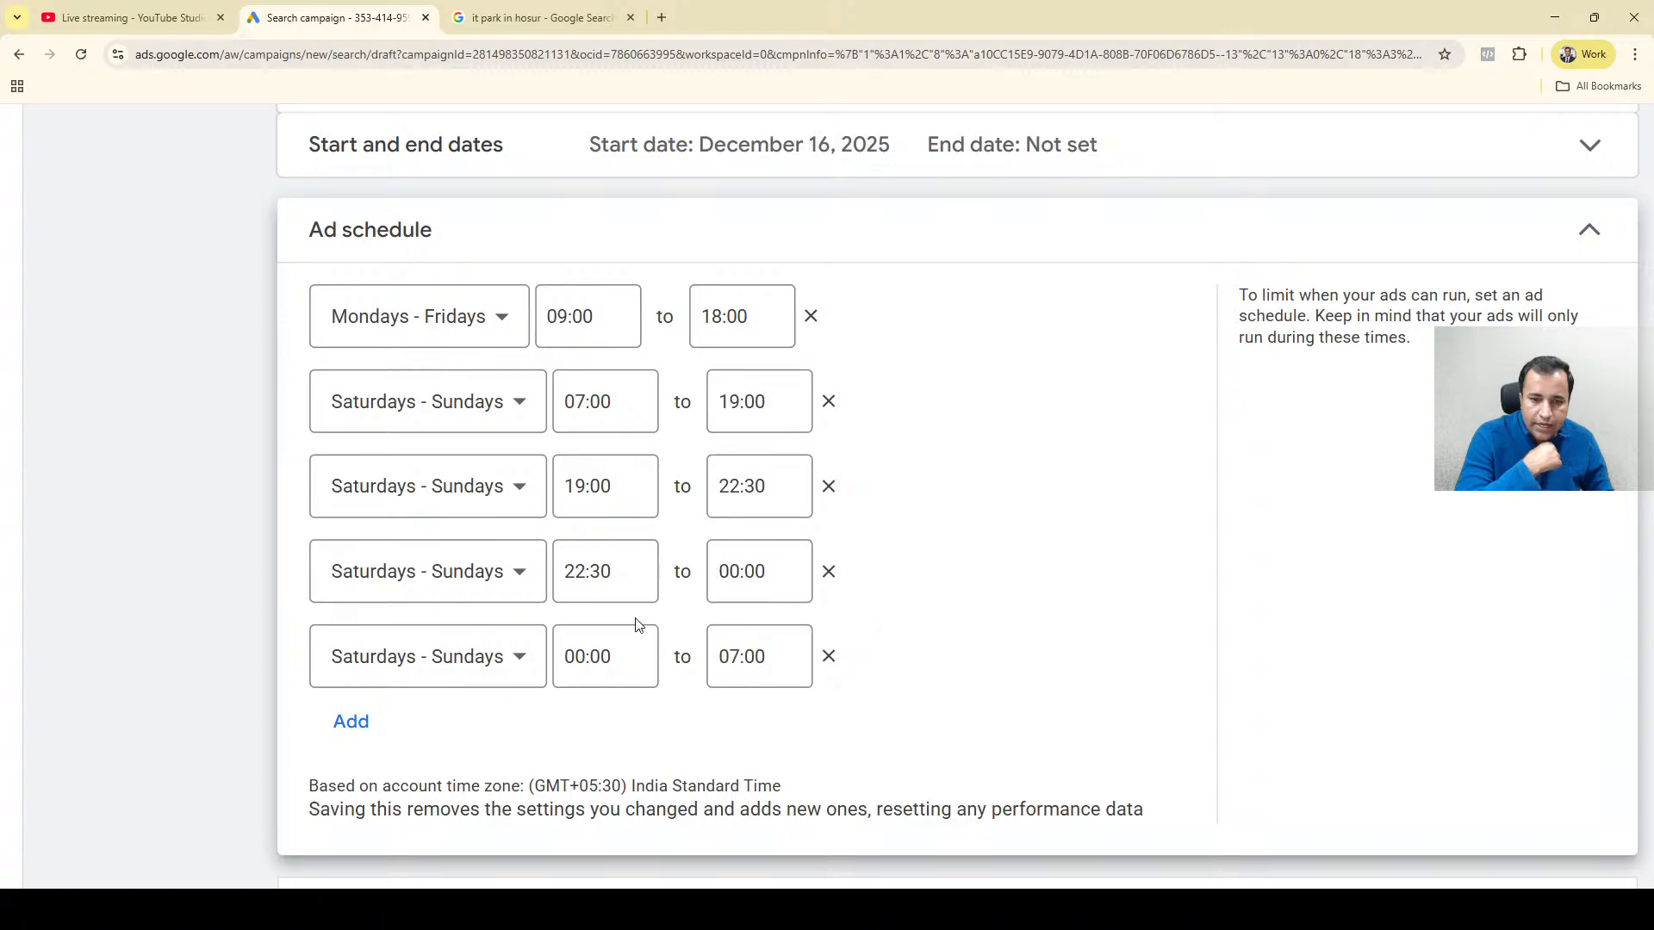
left_click(570, 401)
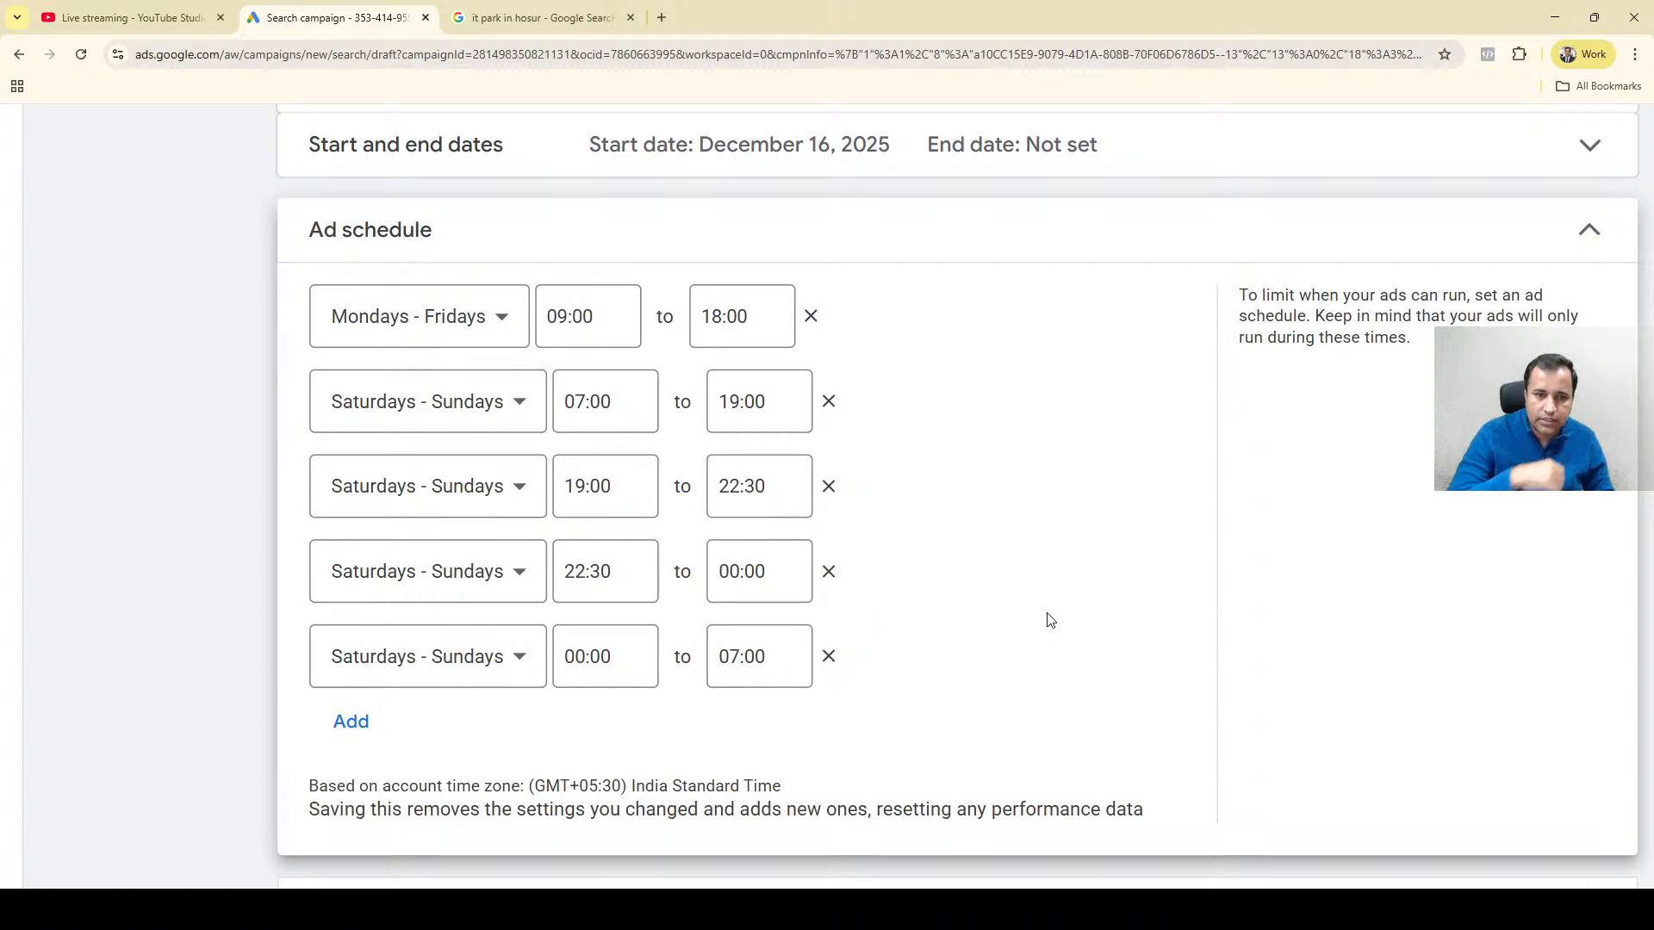
Add a sixth ad schedule entry for Mondays - Fridays with a start time of 07:00.
scroll(1050, 620, "down", 2)
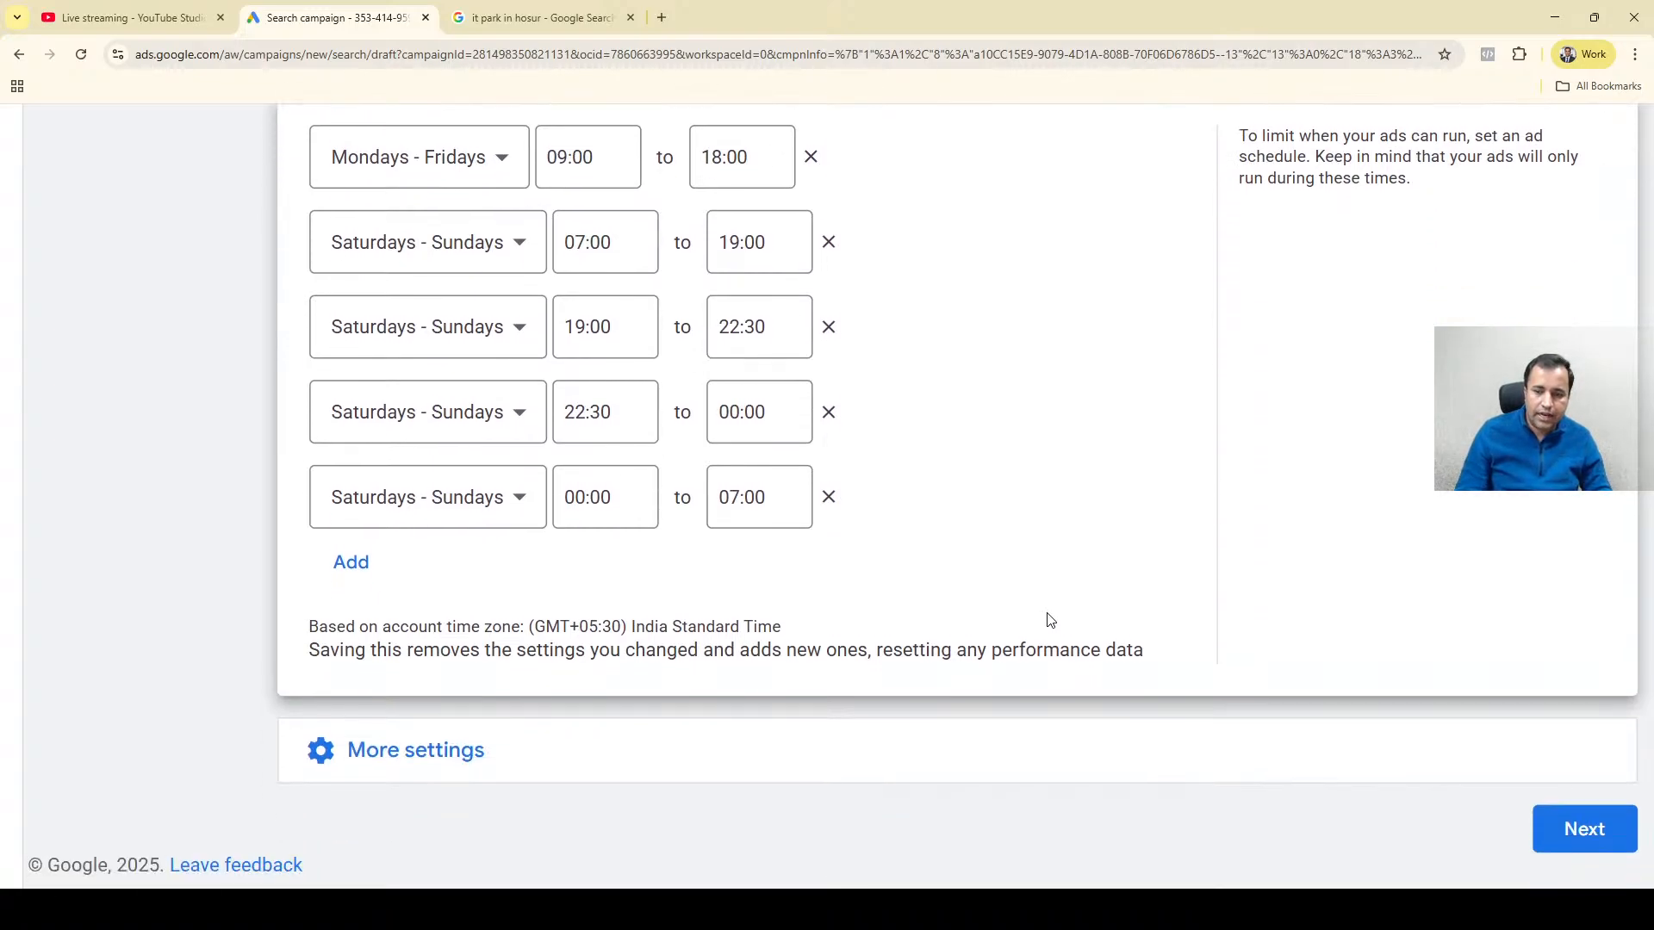
scroll(804, 654, "up", 3)
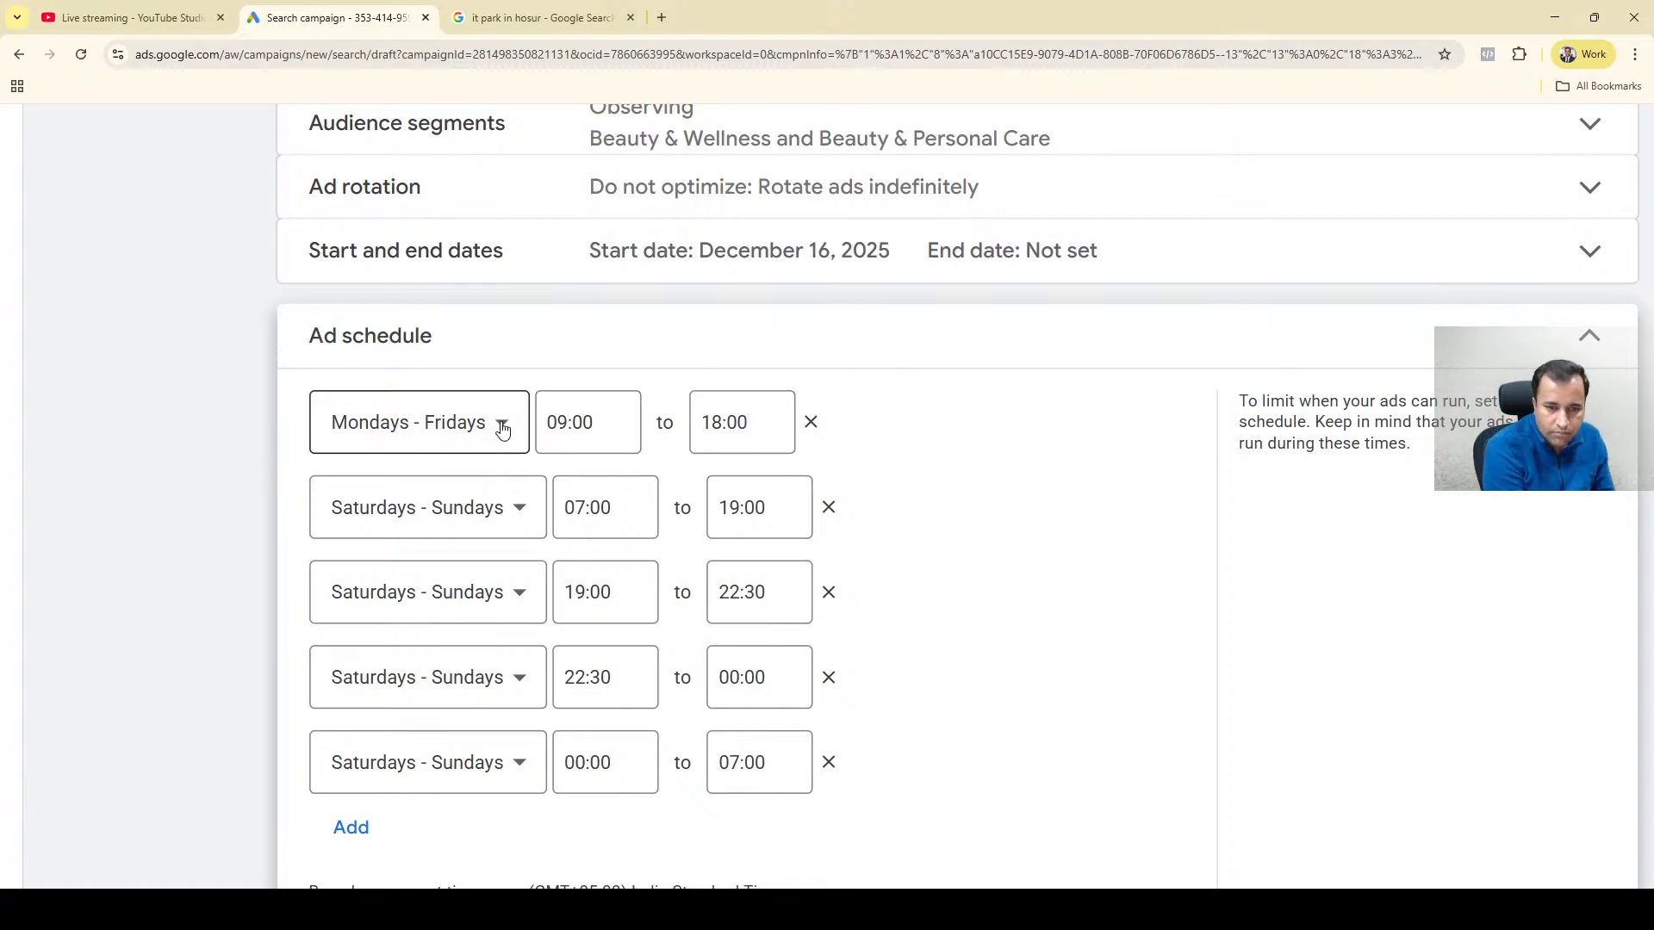
left_click(359, 825)
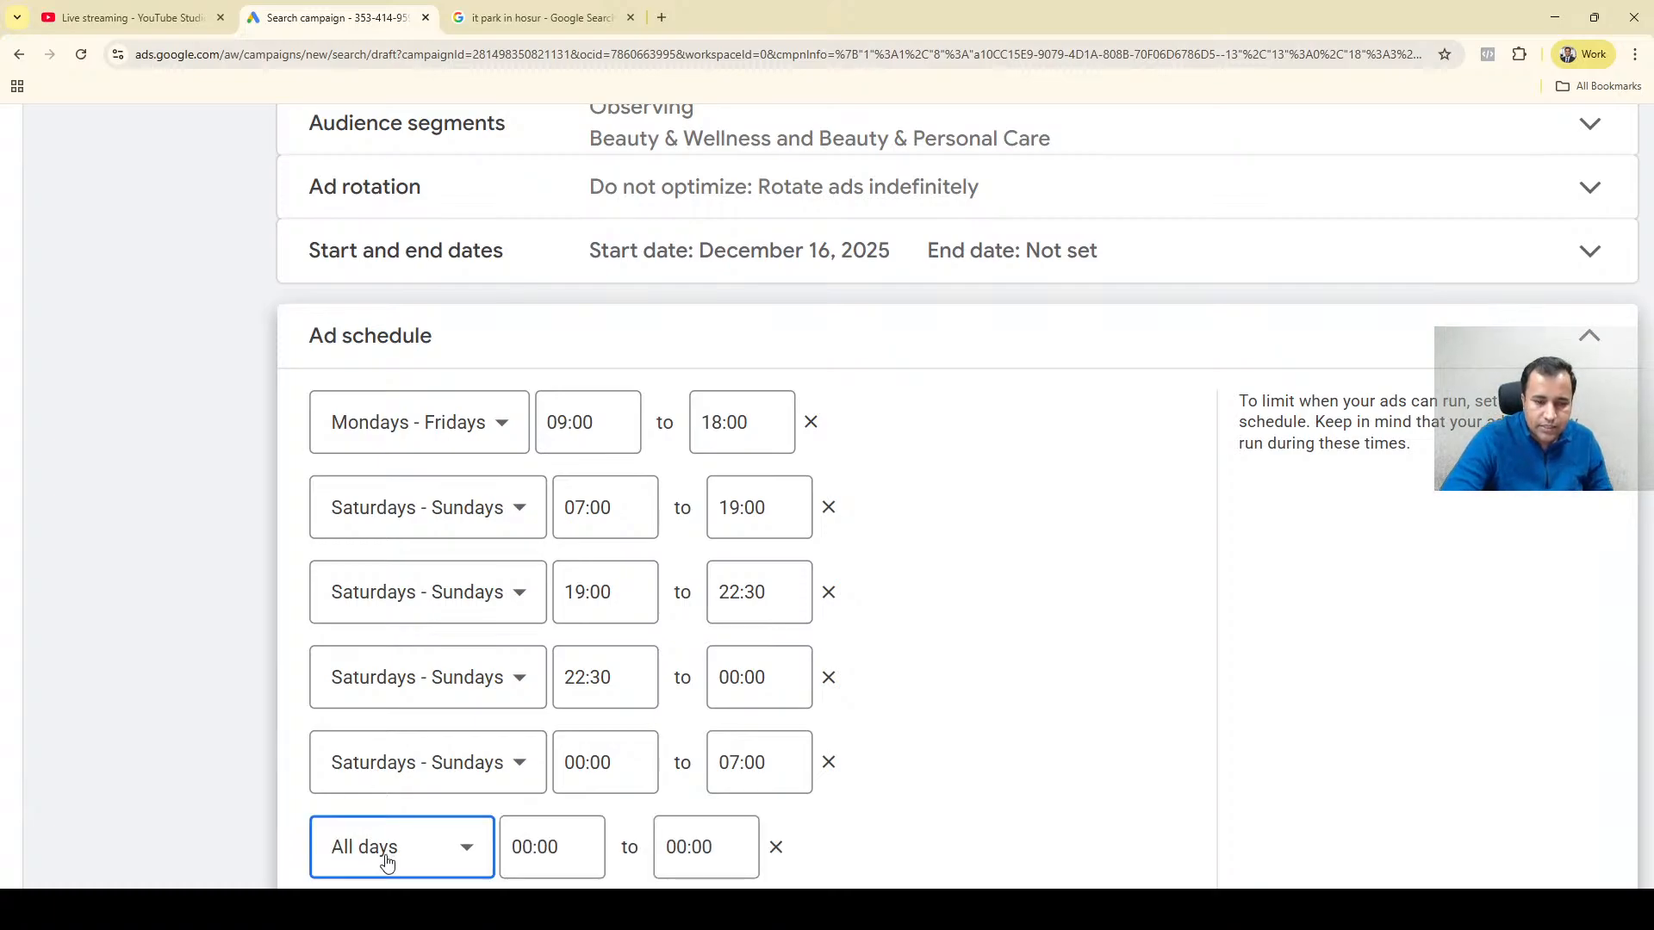
left_click(365, 845)
left_click(401, 470)
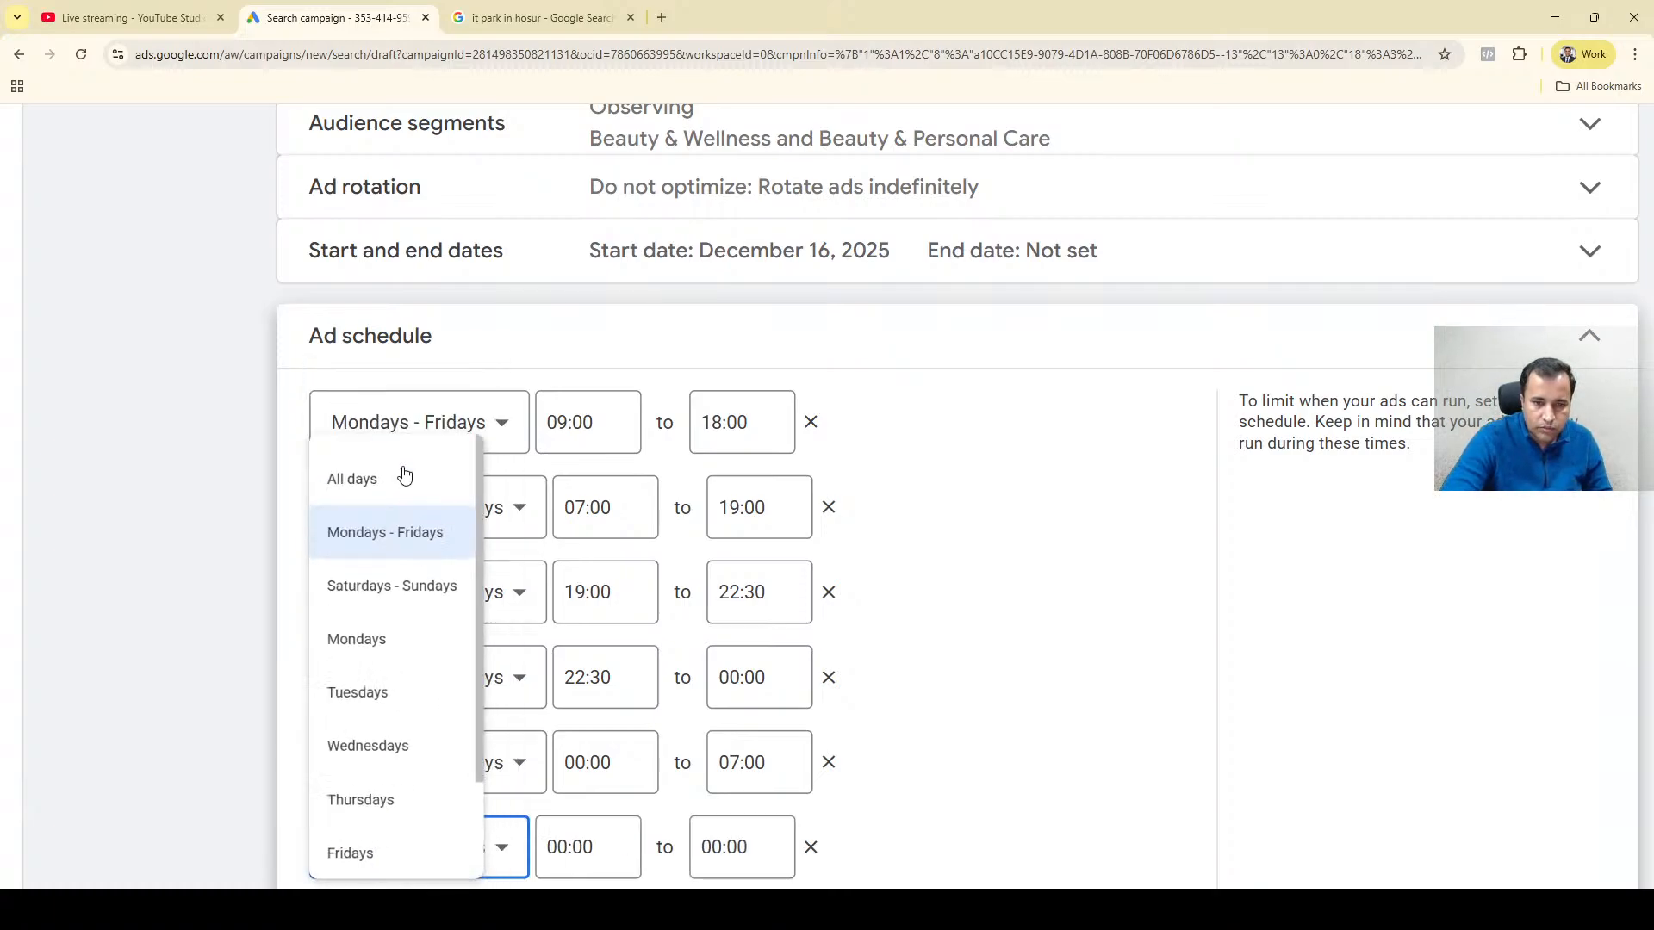
left_click(575, 861)
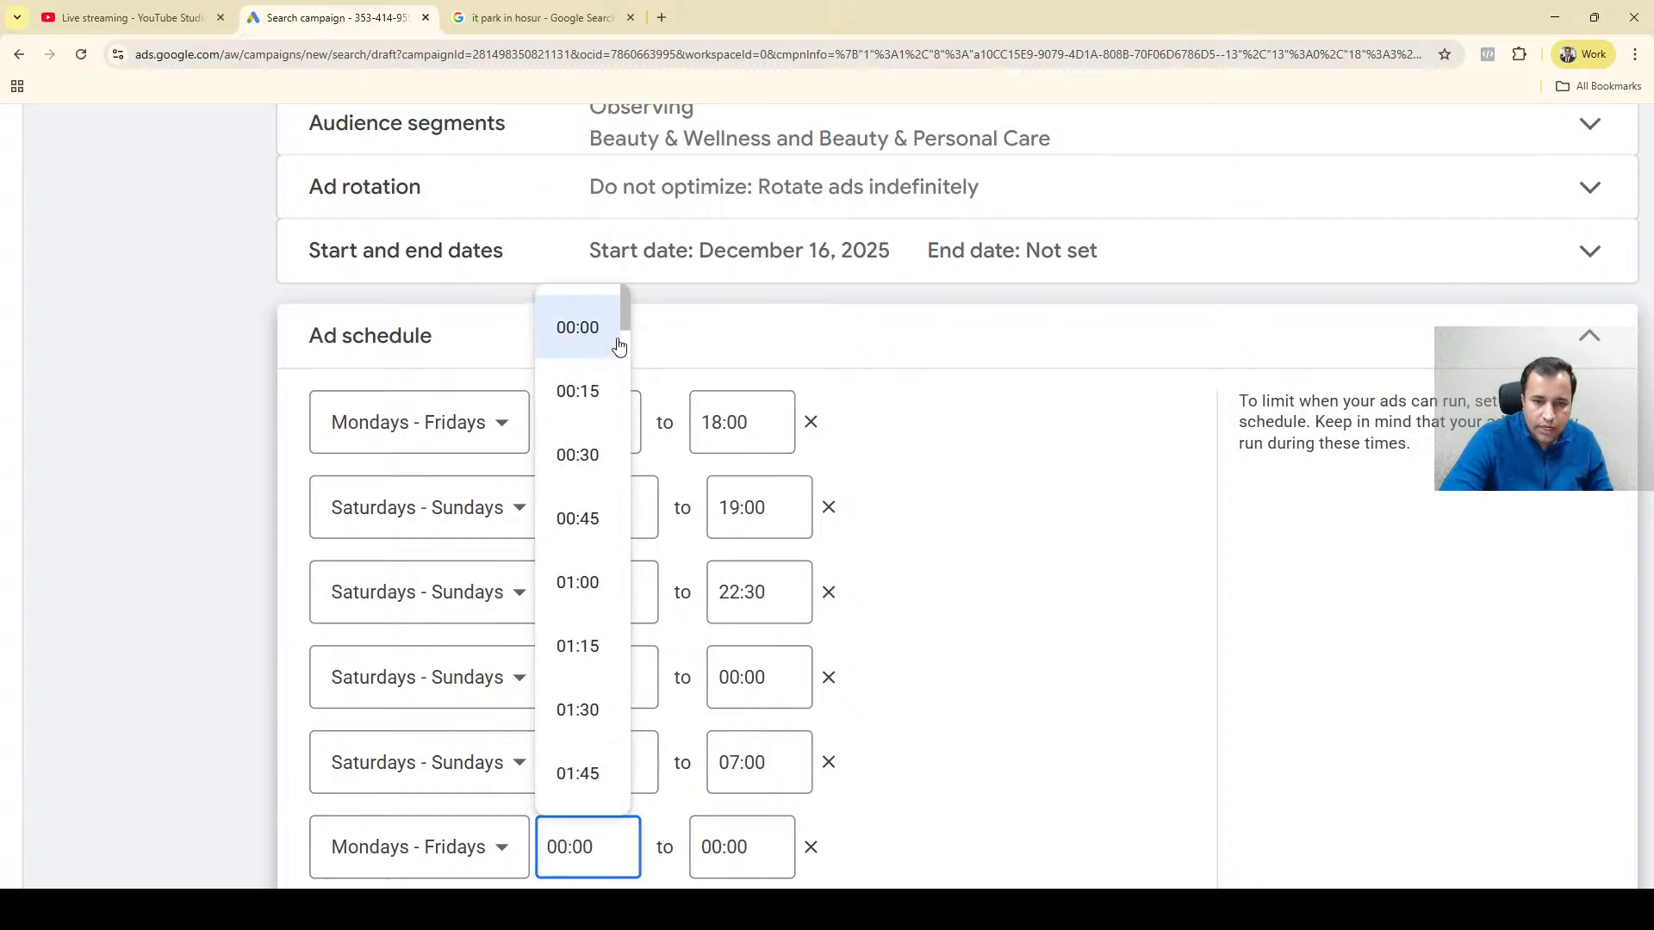
left_click_drag(622, 313, 622, 448)
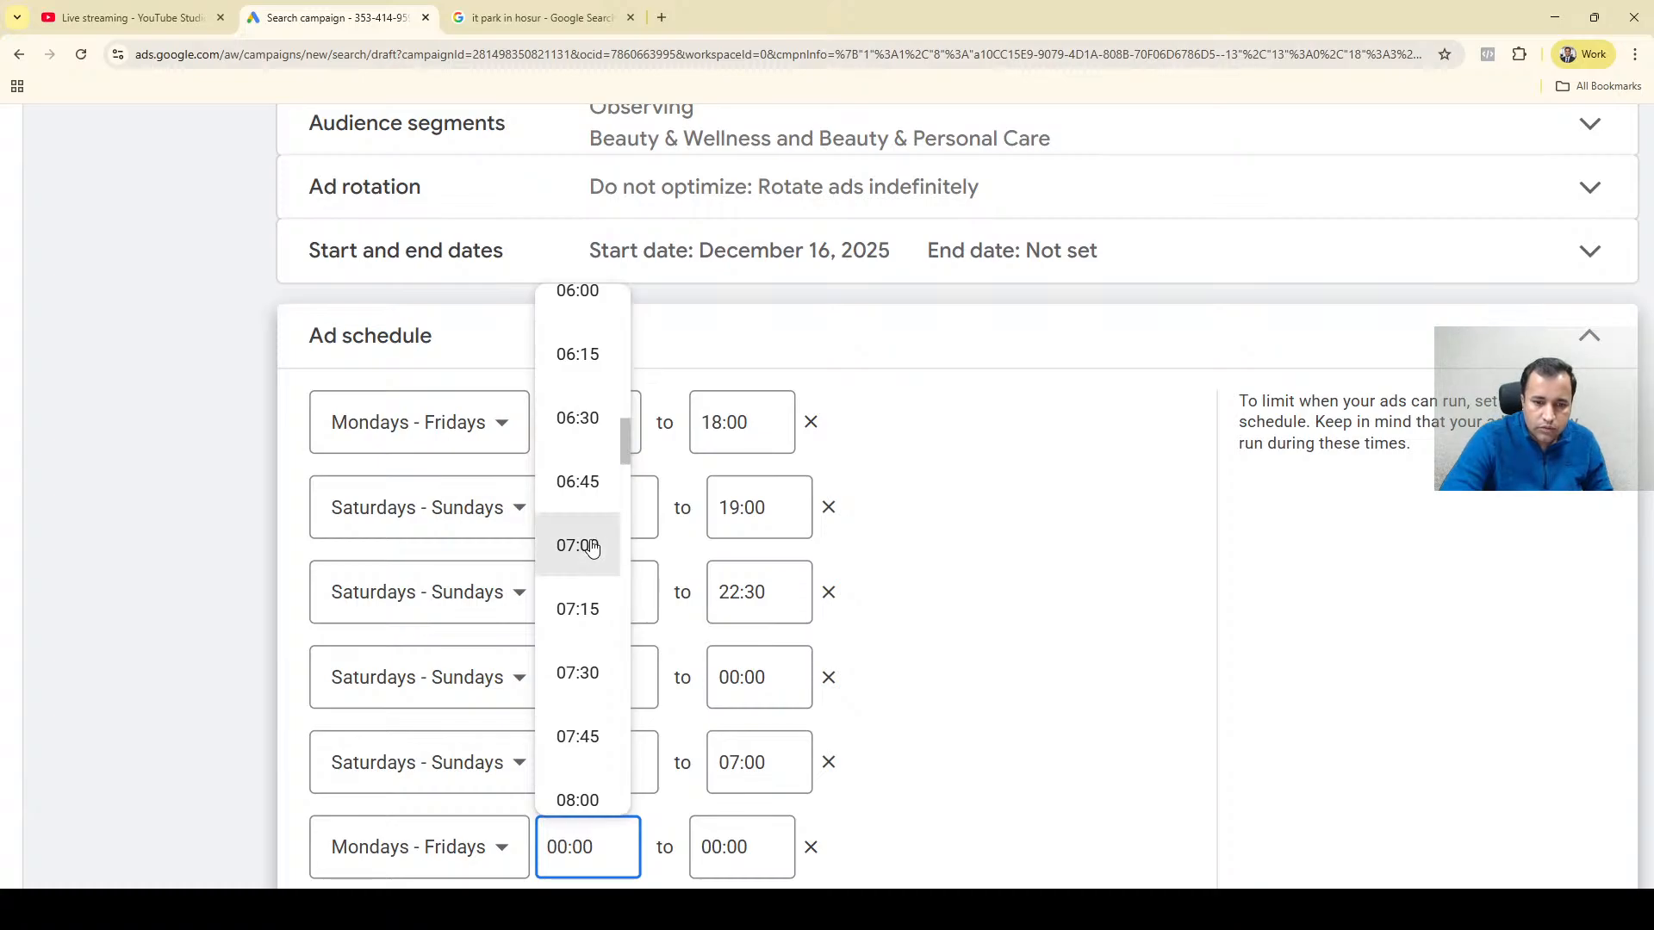
left_click(577, 545)
Set the end time of the Mondays - Fridays entry that starts at 07:00 to 09:00.
left_click(717, 846)
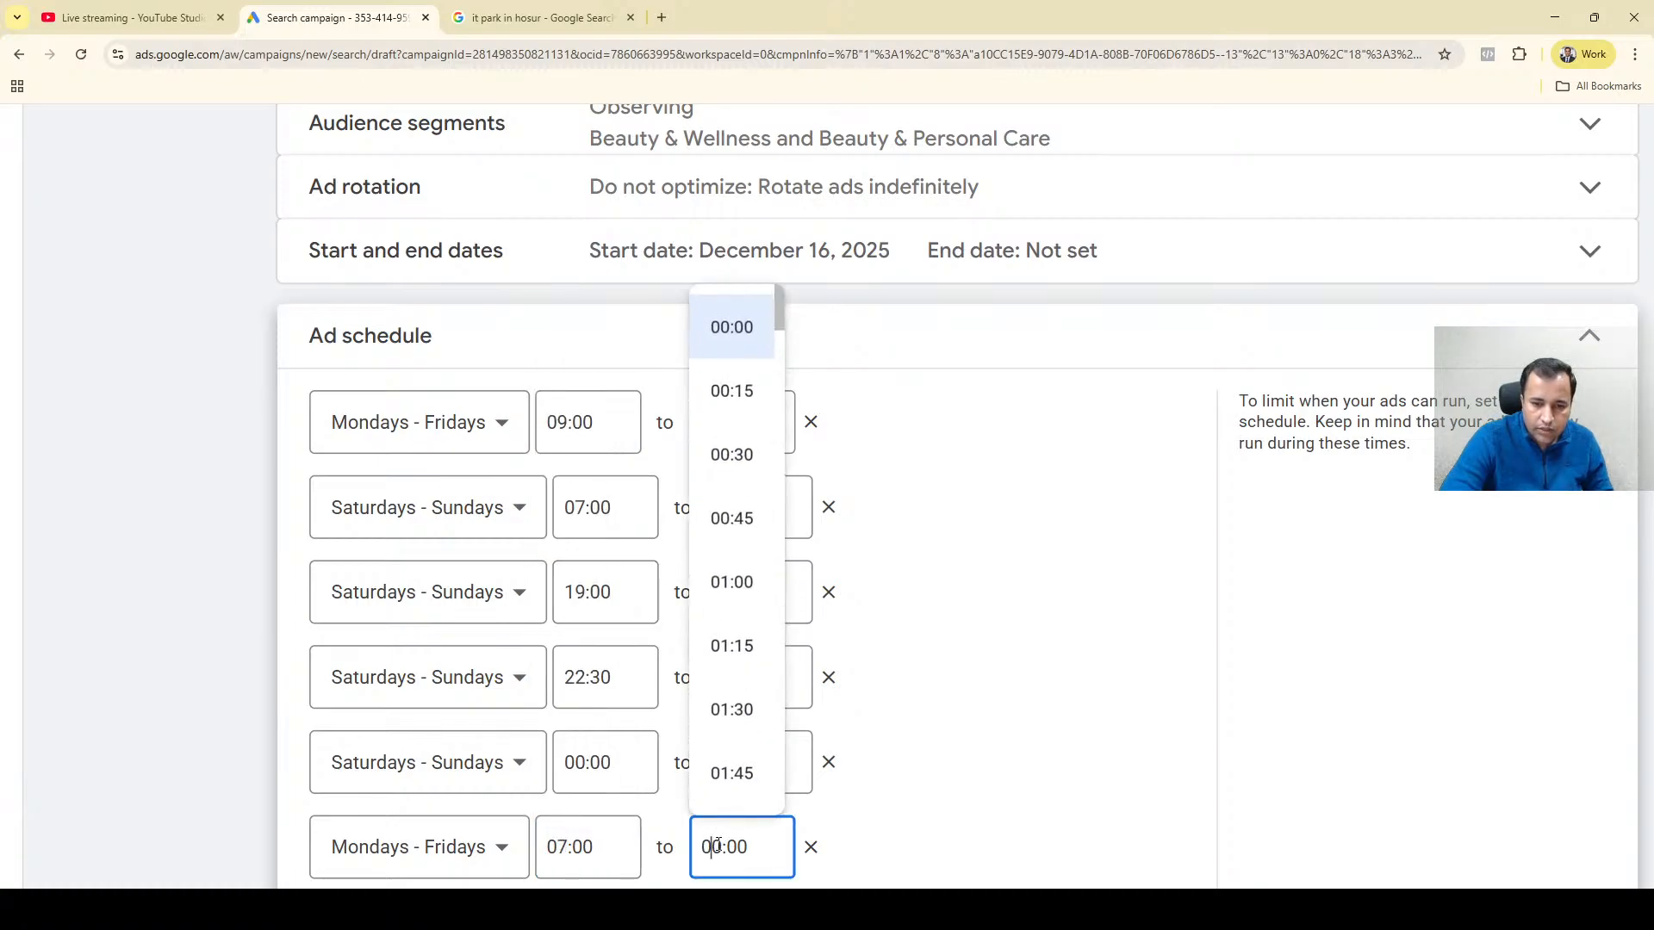
left_click(779, 569)
left_click(779, 568)
left_click(780, 569)
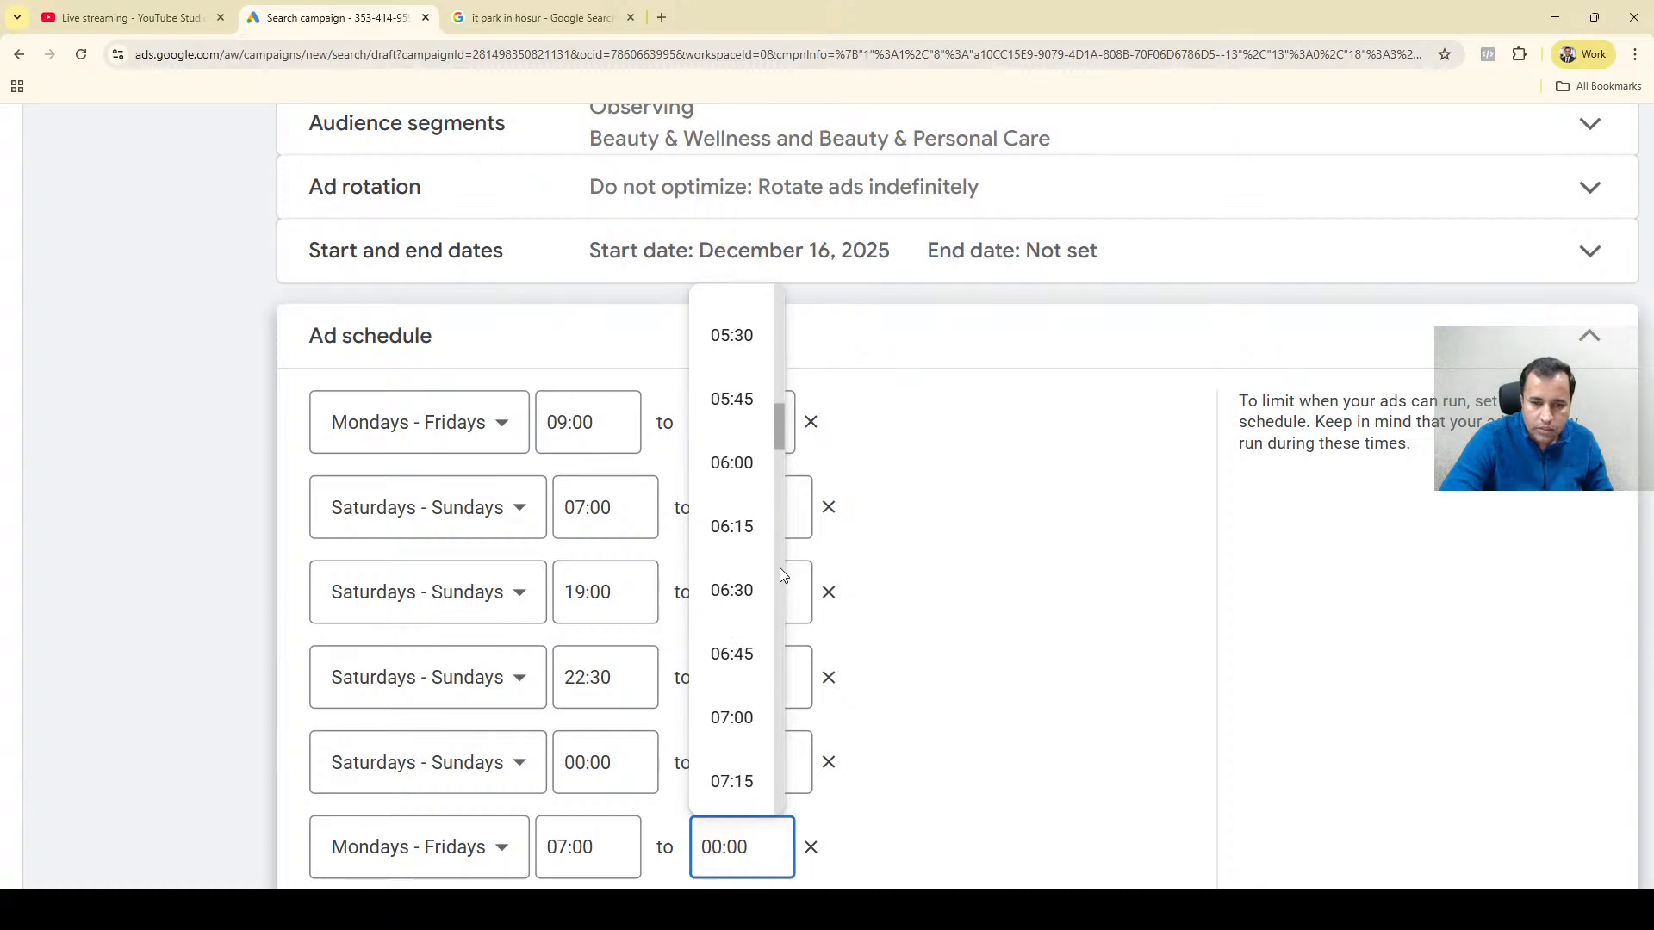
left_click(780, 568)
left_click(780, 568)
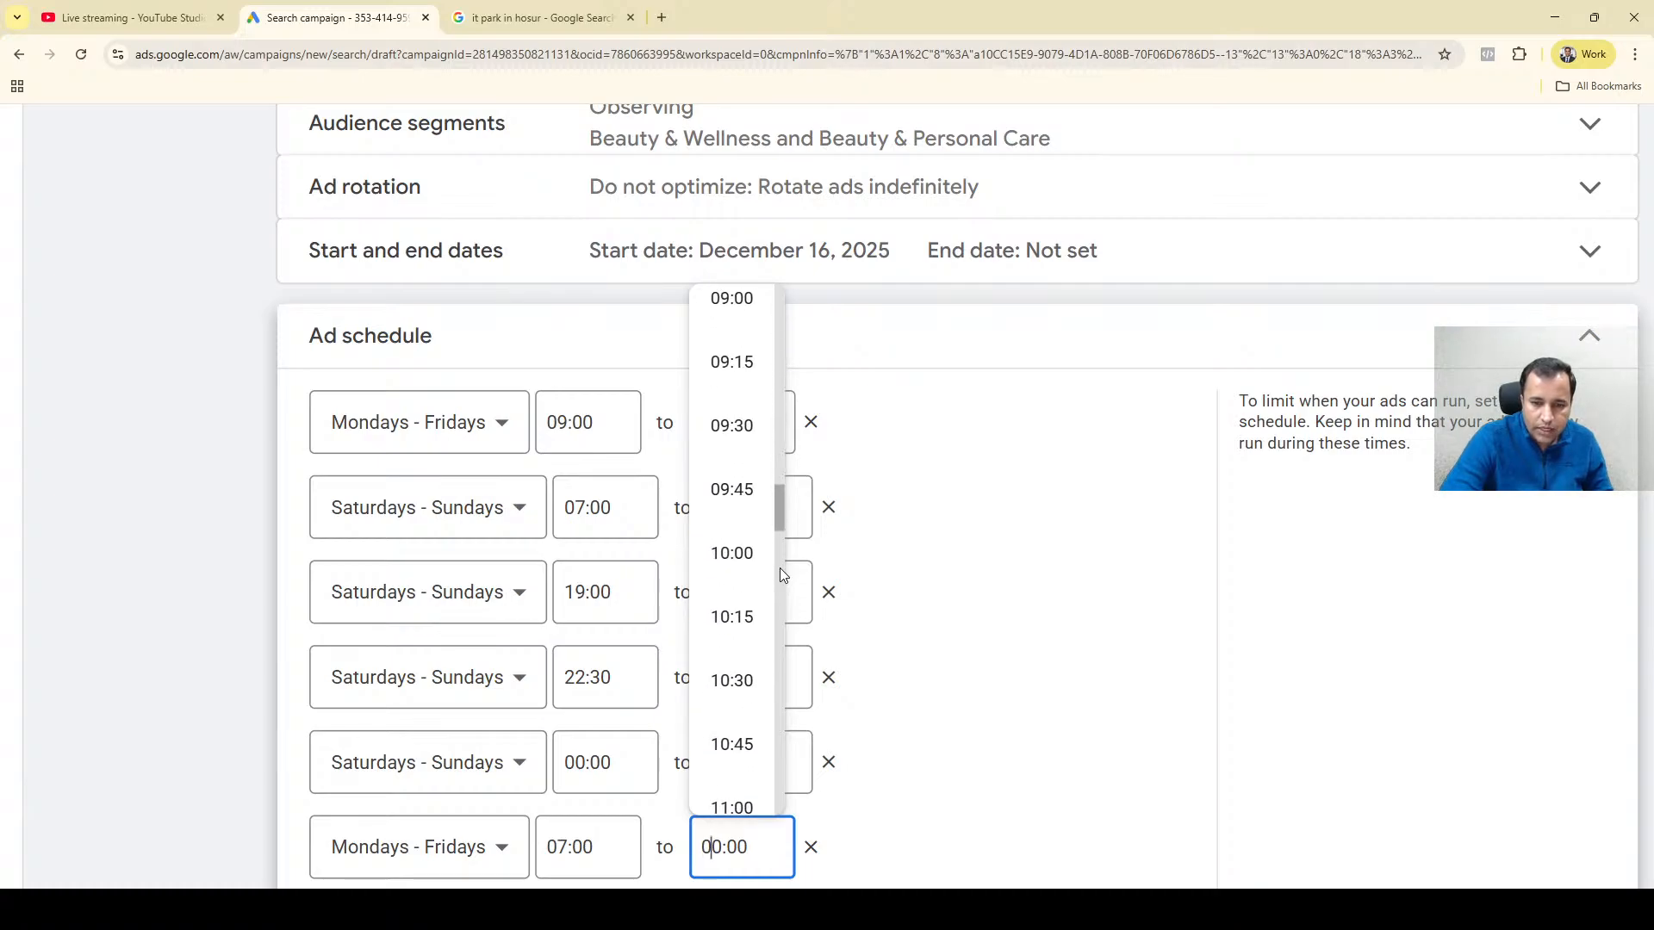
left_click(734, 314)
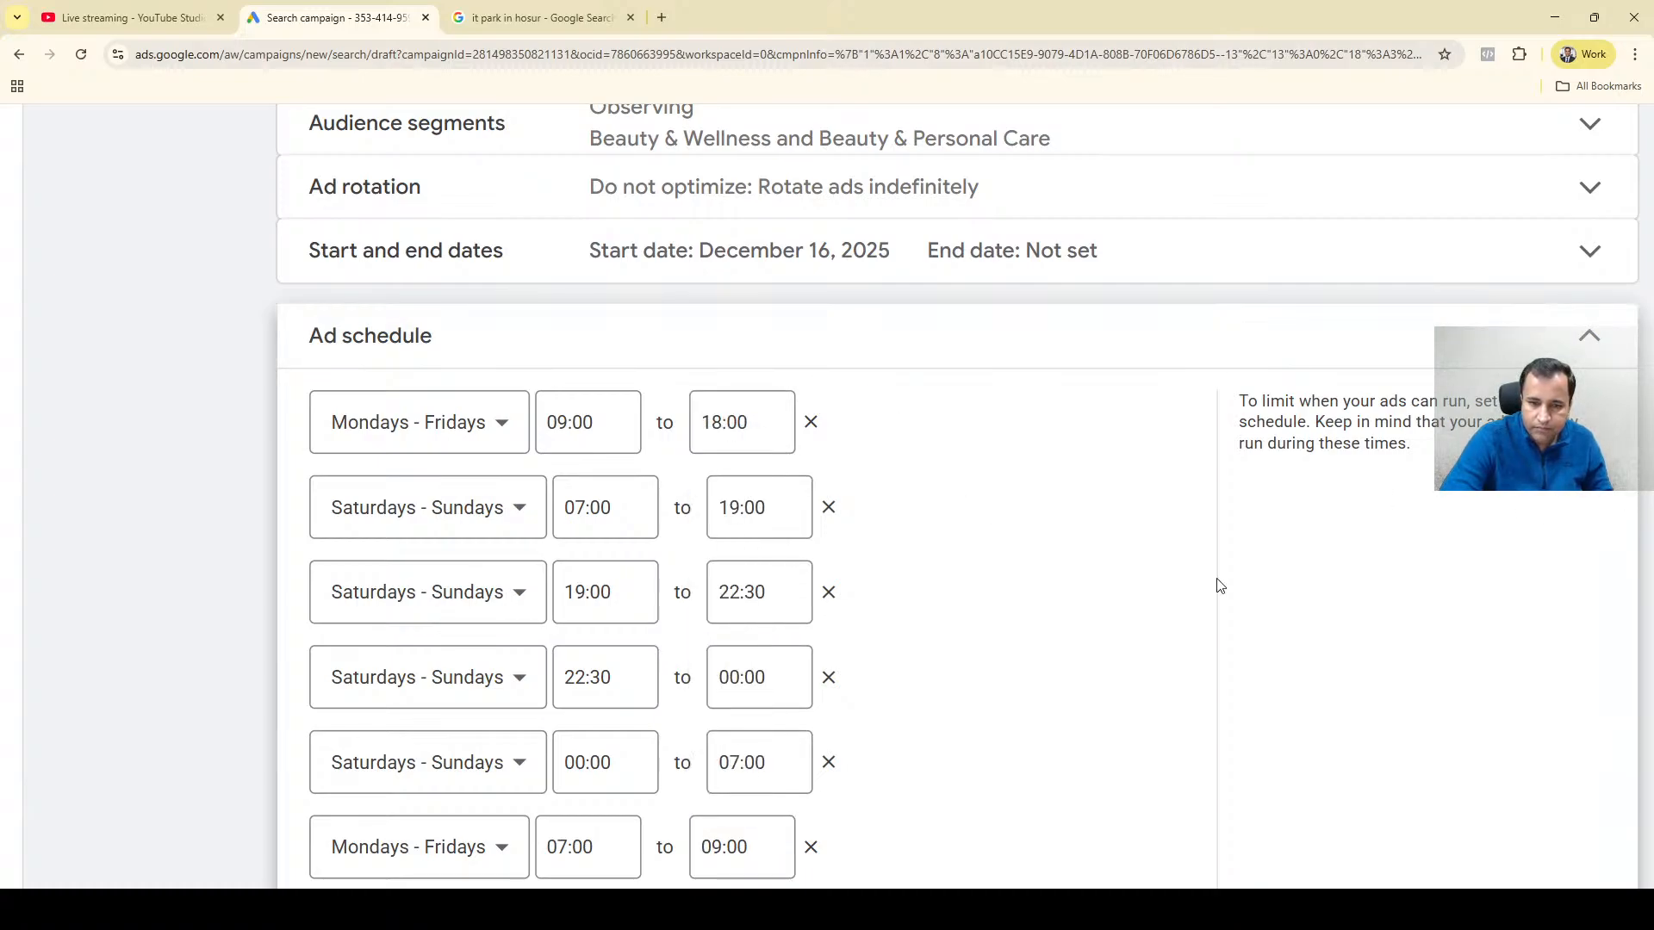
Add a seventh ad schedule entry for Mondays - Fridays with a start time of 18:00.
scroll(882, 809, "down", 4)
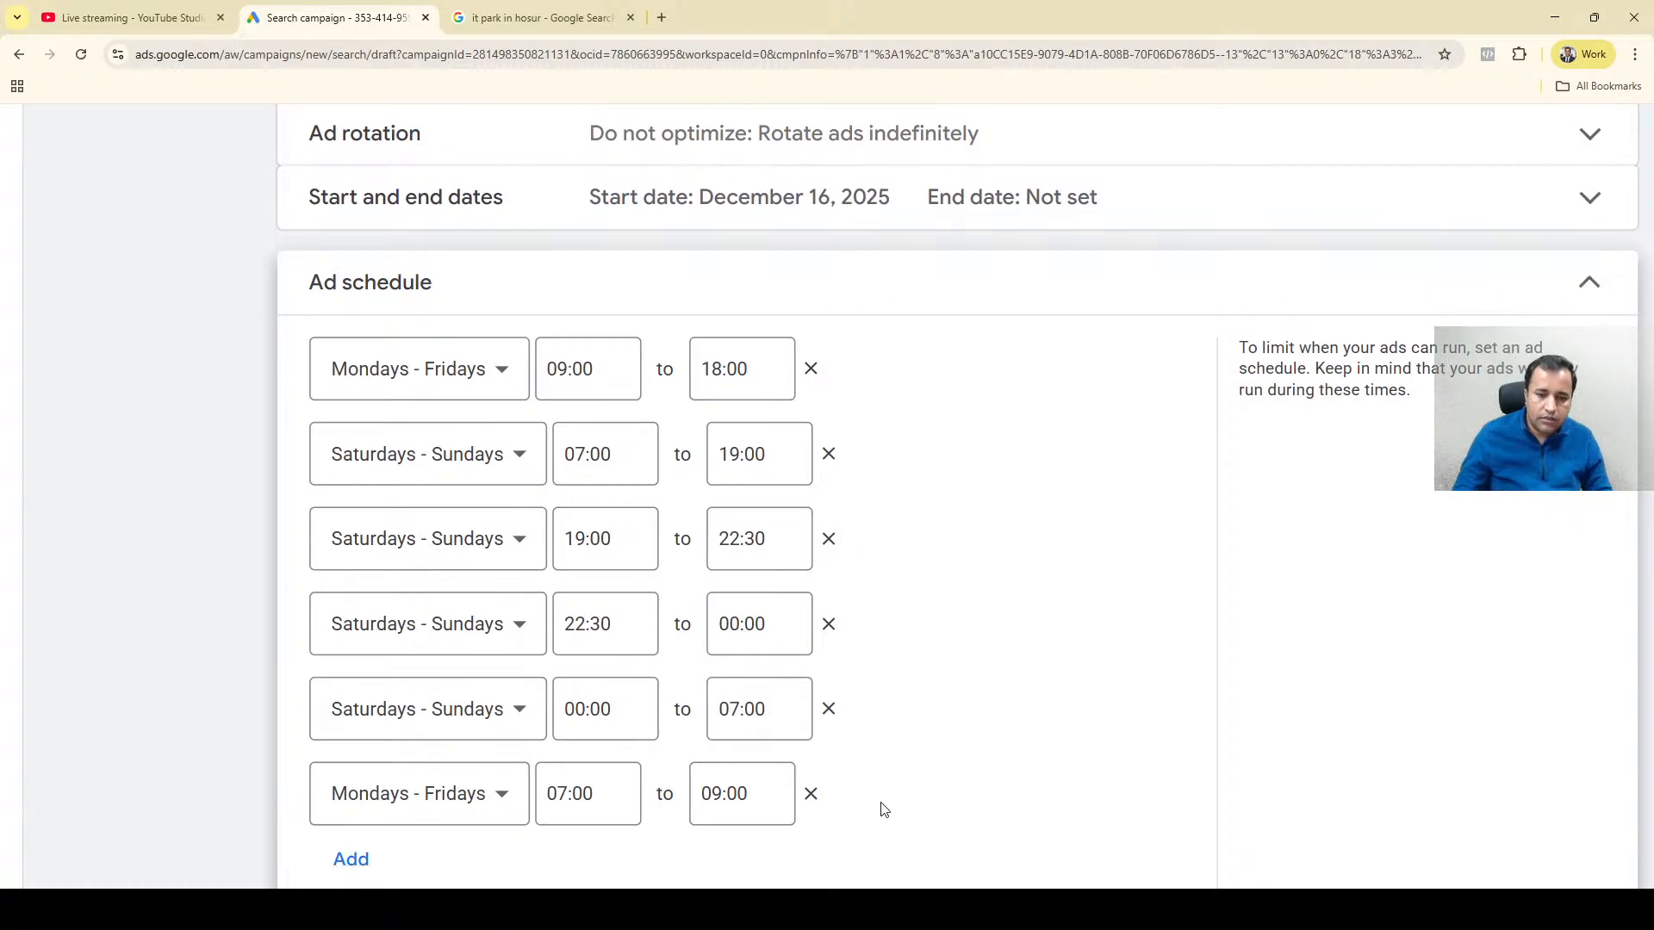
scroll(520, 644, "up", 4)
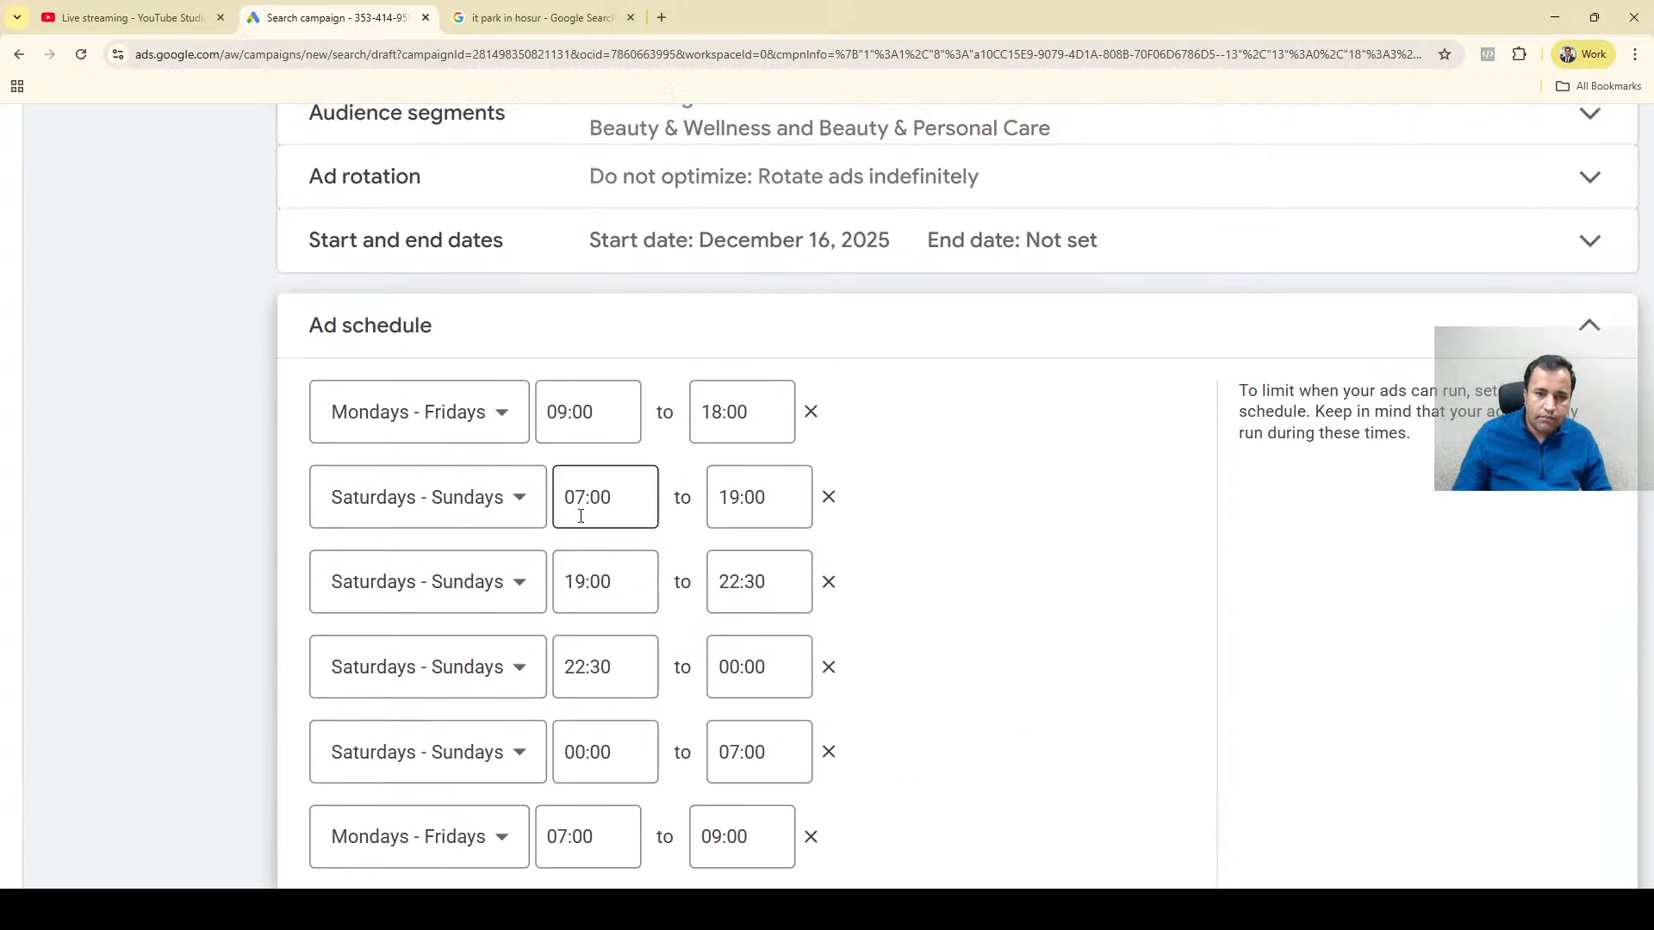
scroll(959, 497, "down", 1)
scroll(958, 497, "down", 4)
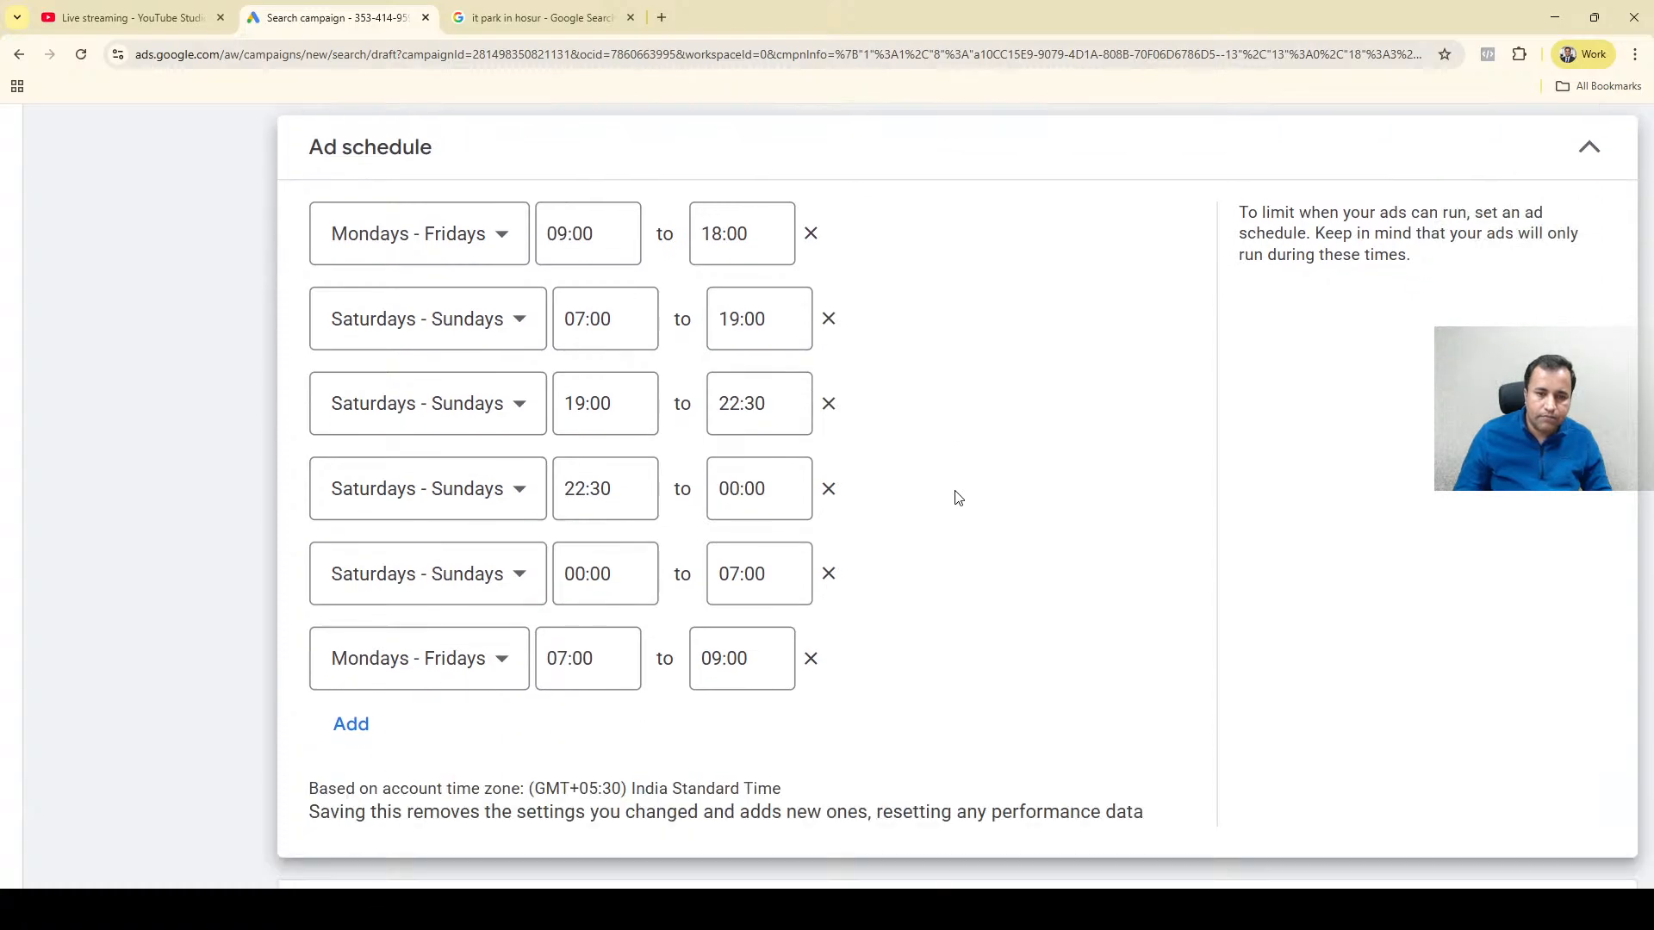
left_click(343, 579)
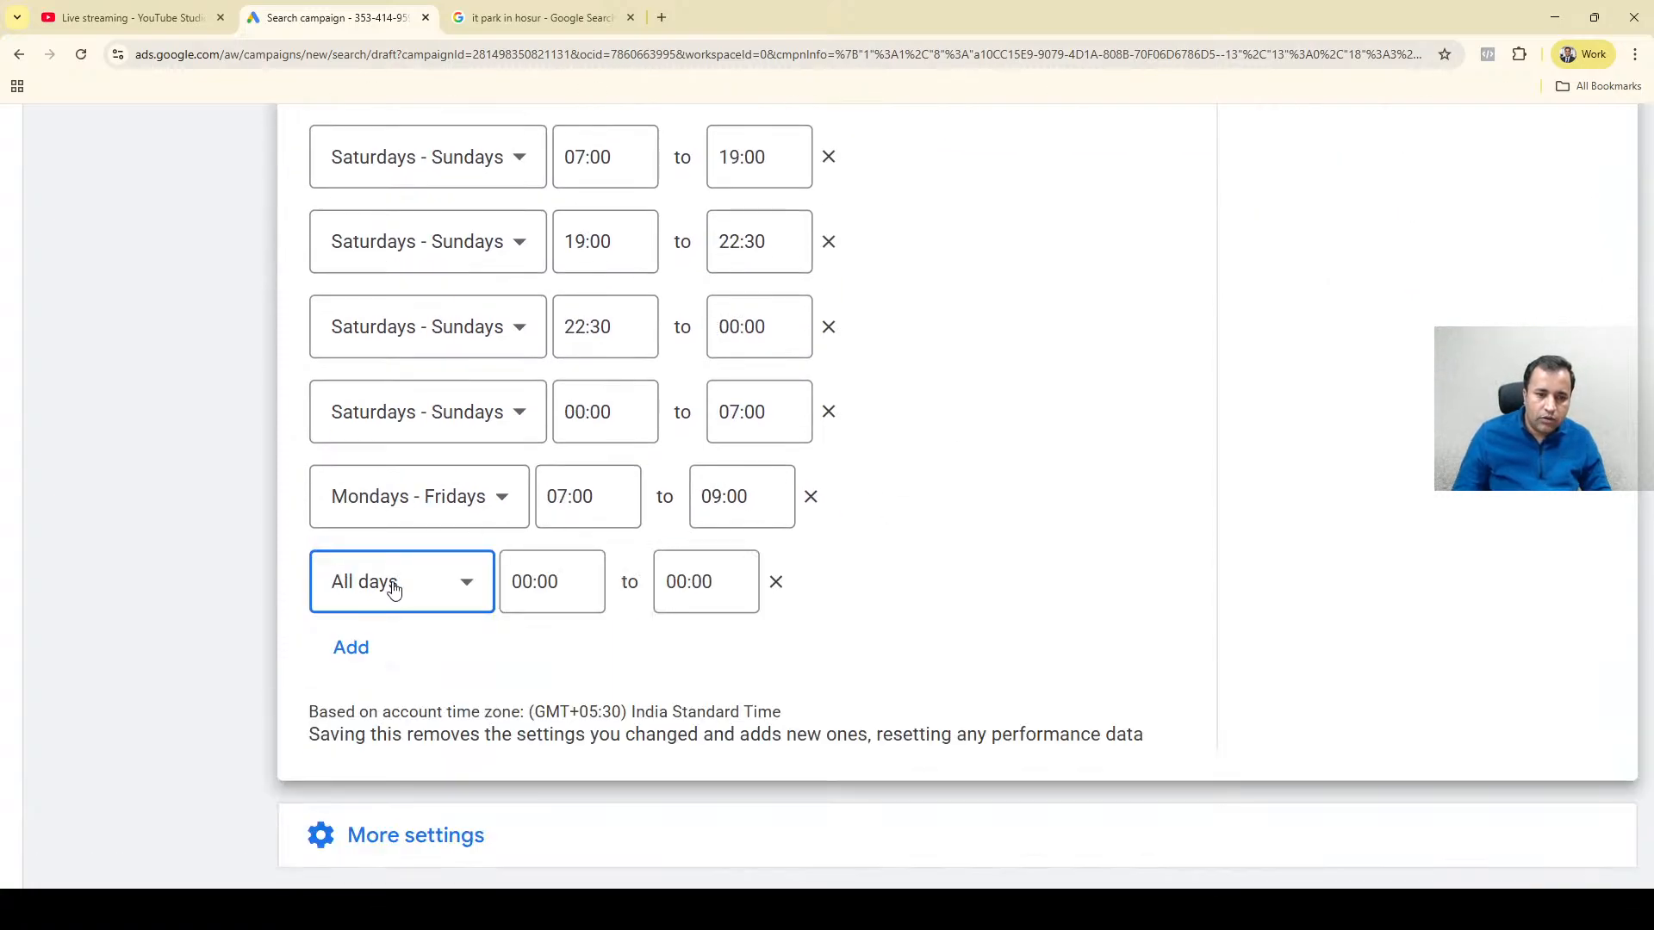
left_click(394, 588)
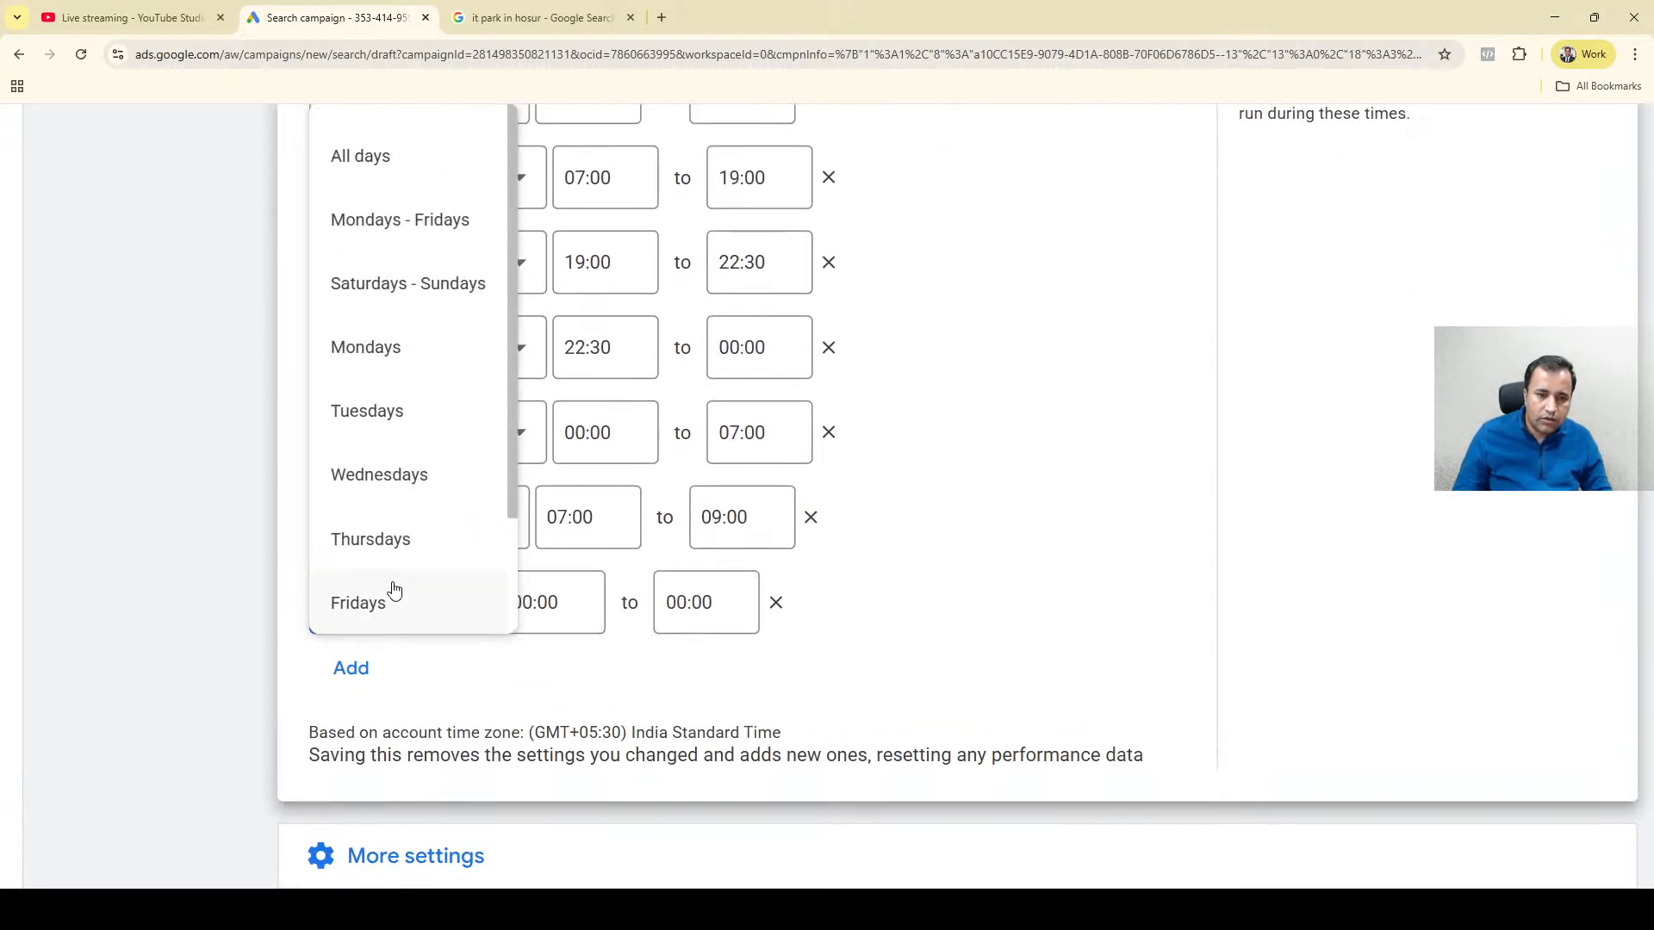
left_click(402, 222)
left_click(565, 608)
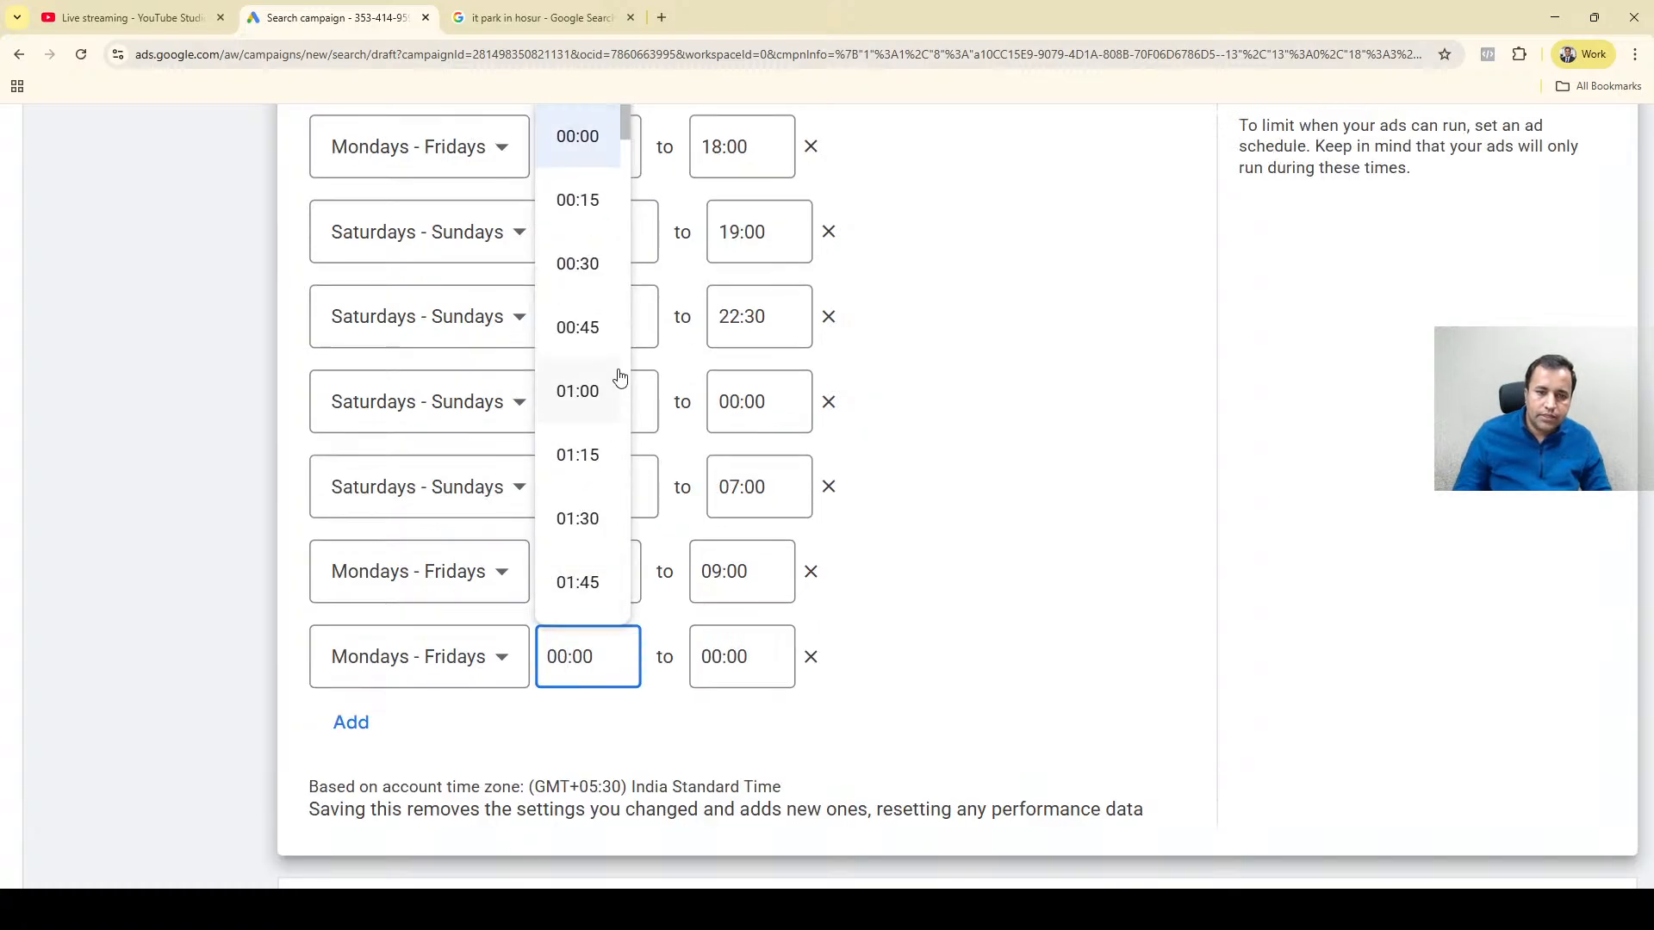
scroll(623, 375, "down", 2)
scroll(623, 379, "down", 20)
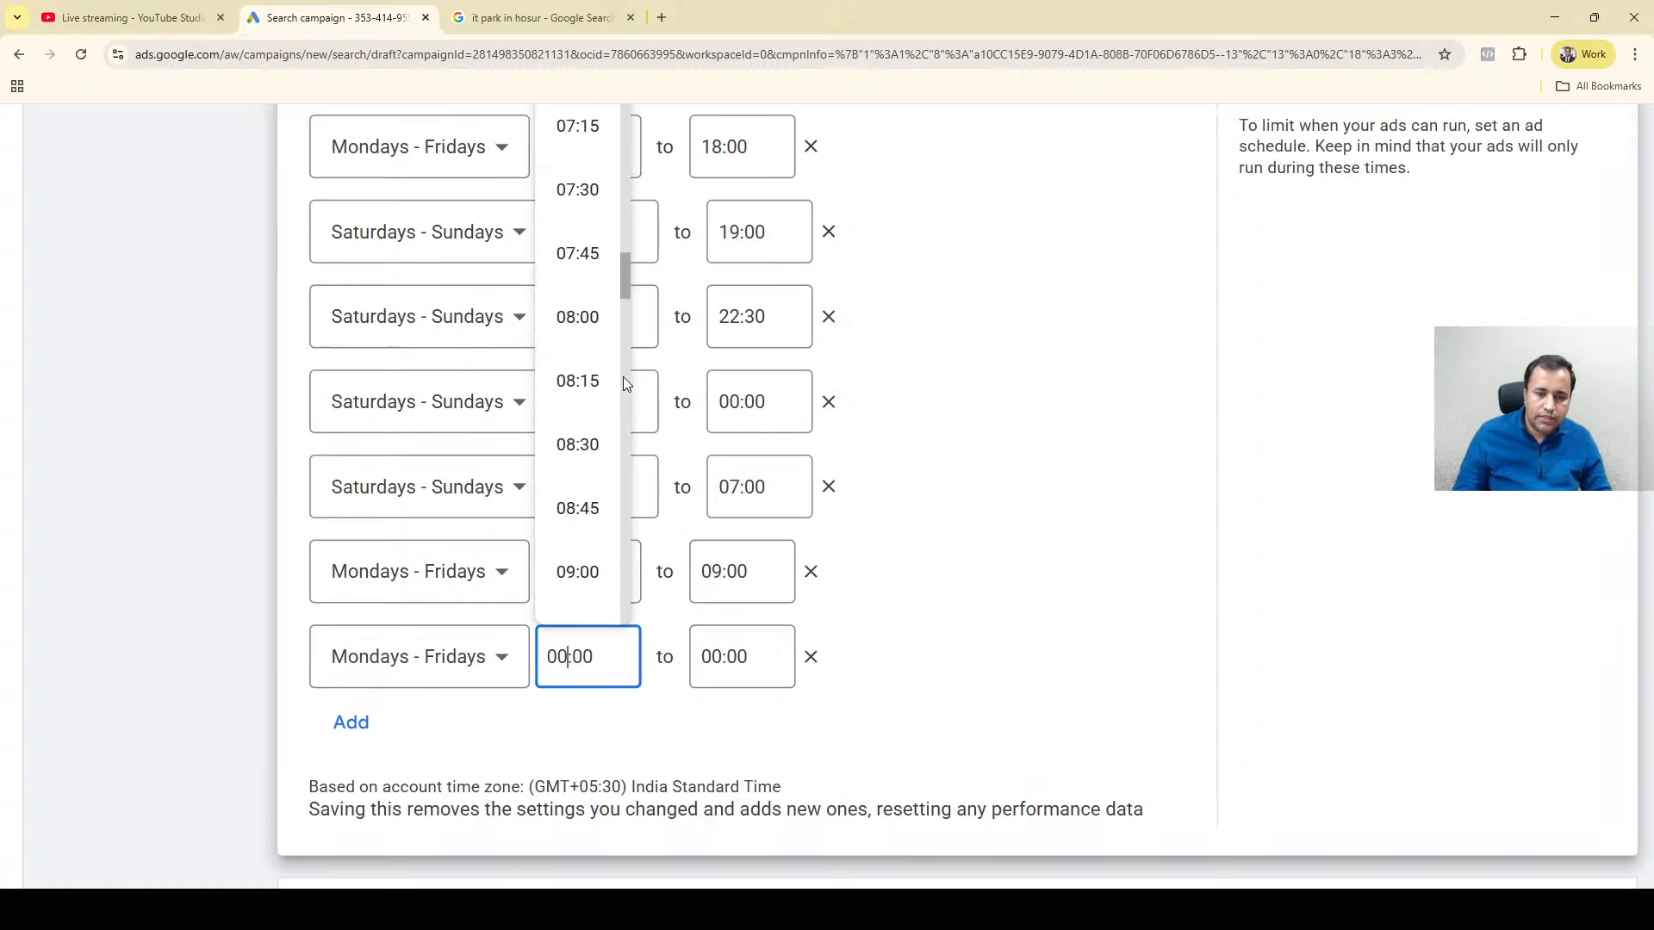
left_click_drag(623, 329, 632, 520)
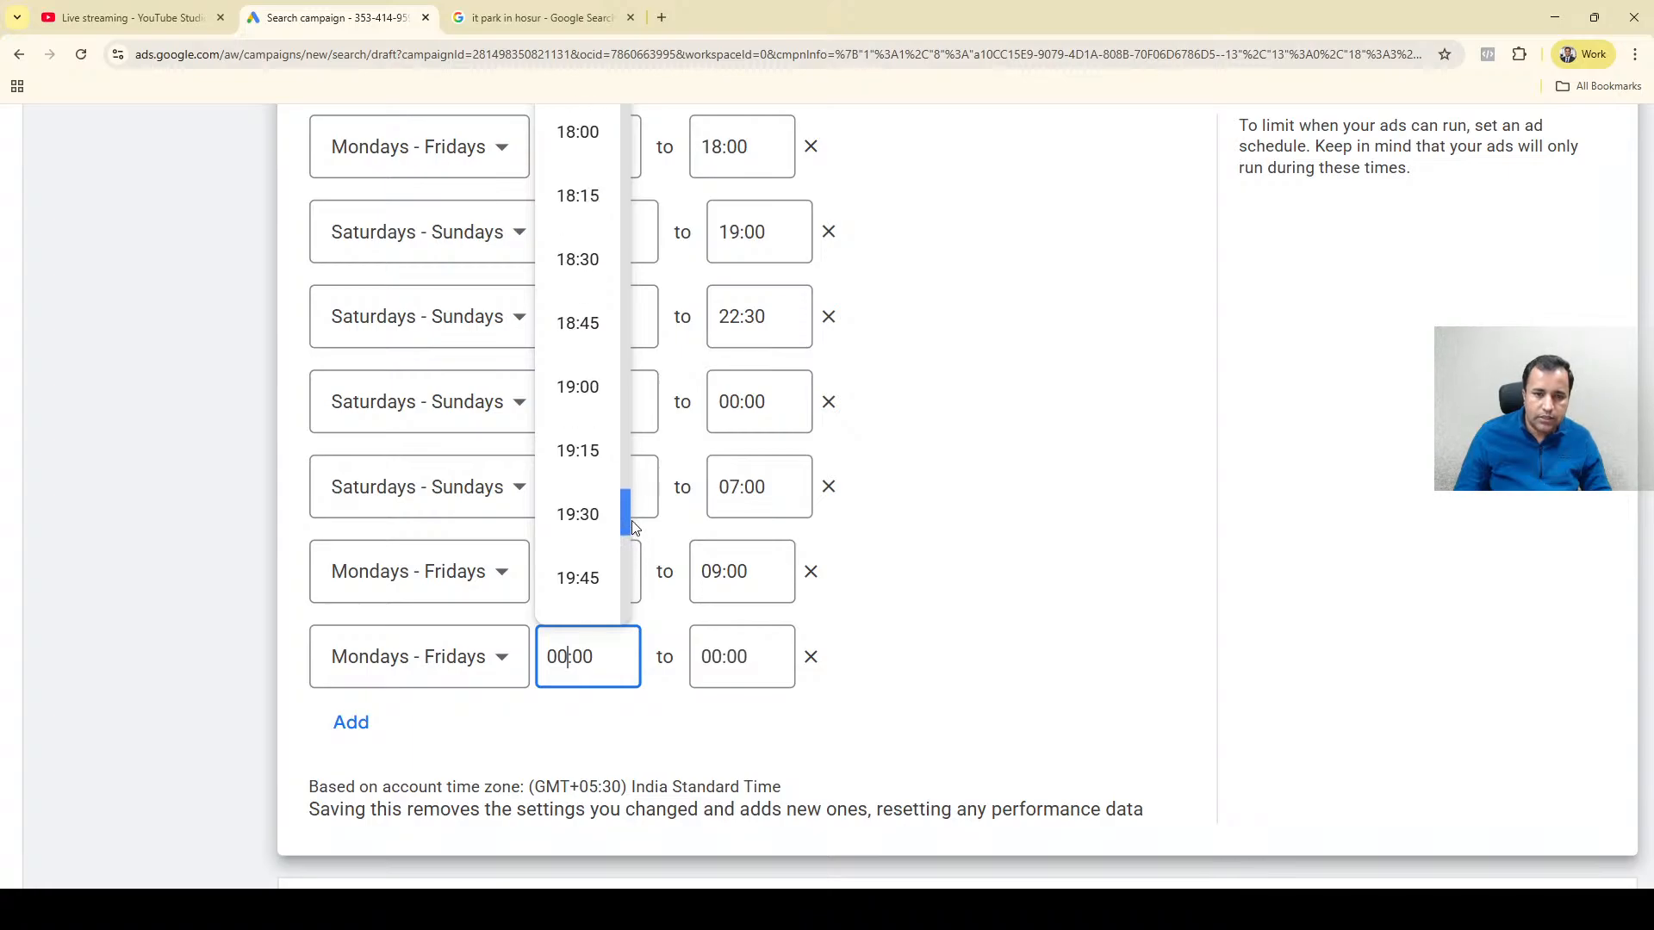
left_click(593, 138)
Choose 00:00 as the end time of the Mondays - Fridays entry that starts at 18:00.
left_click(714, 664)
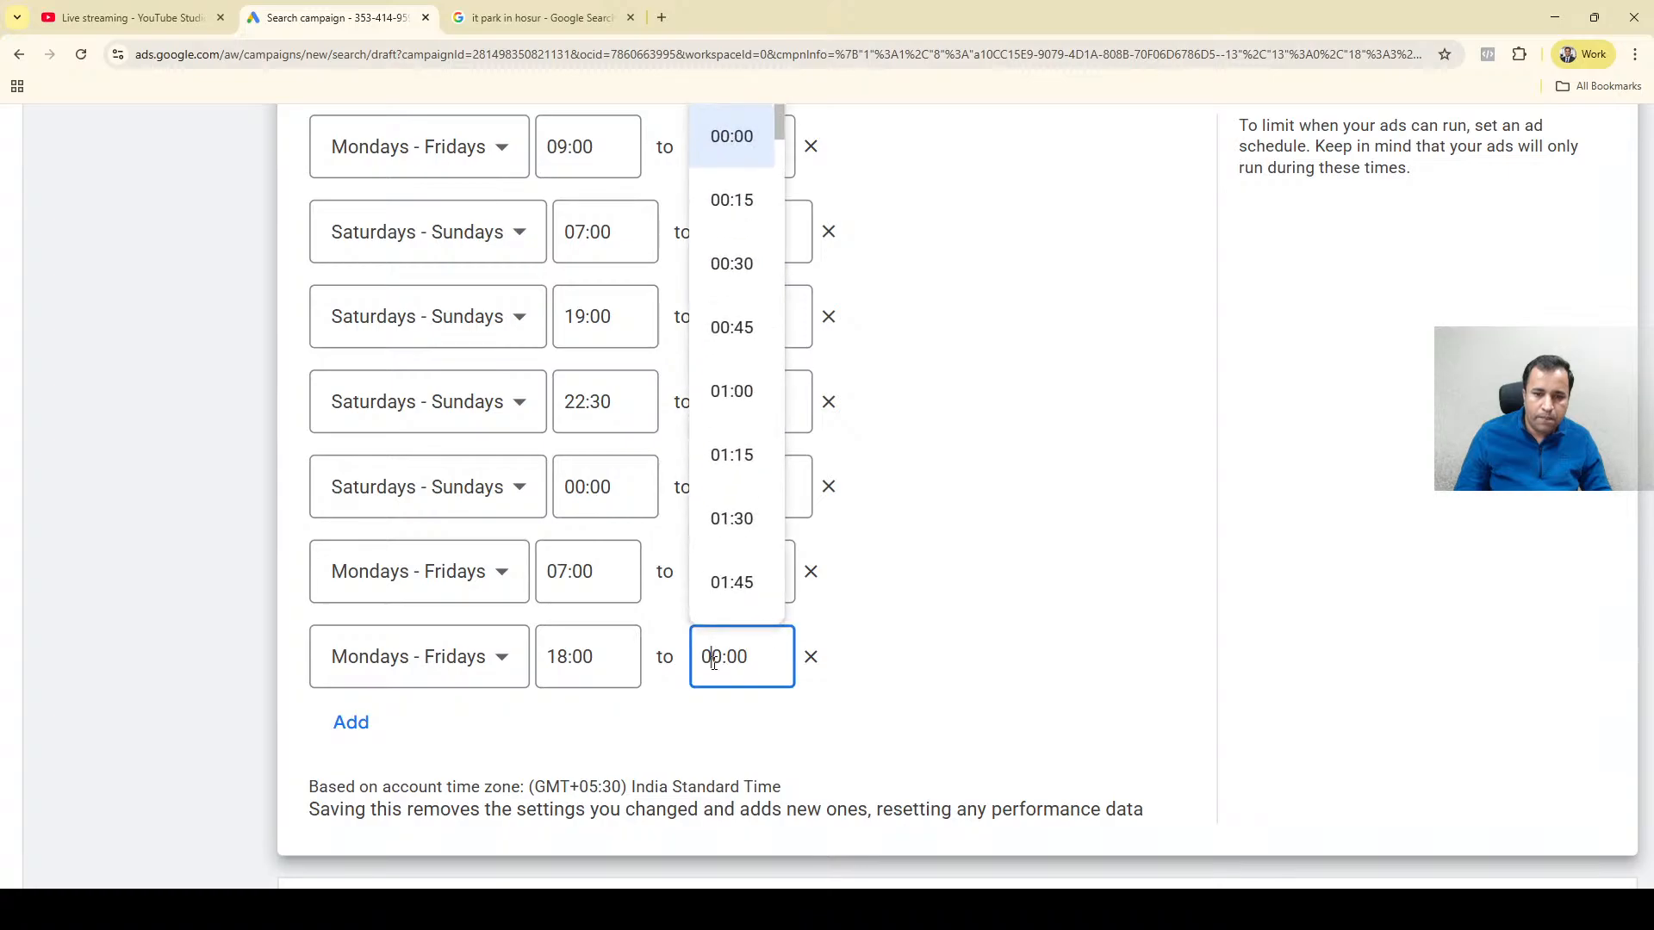
scroll(773, 535, "down", 12)
scroll(777, 541, "down", 20)
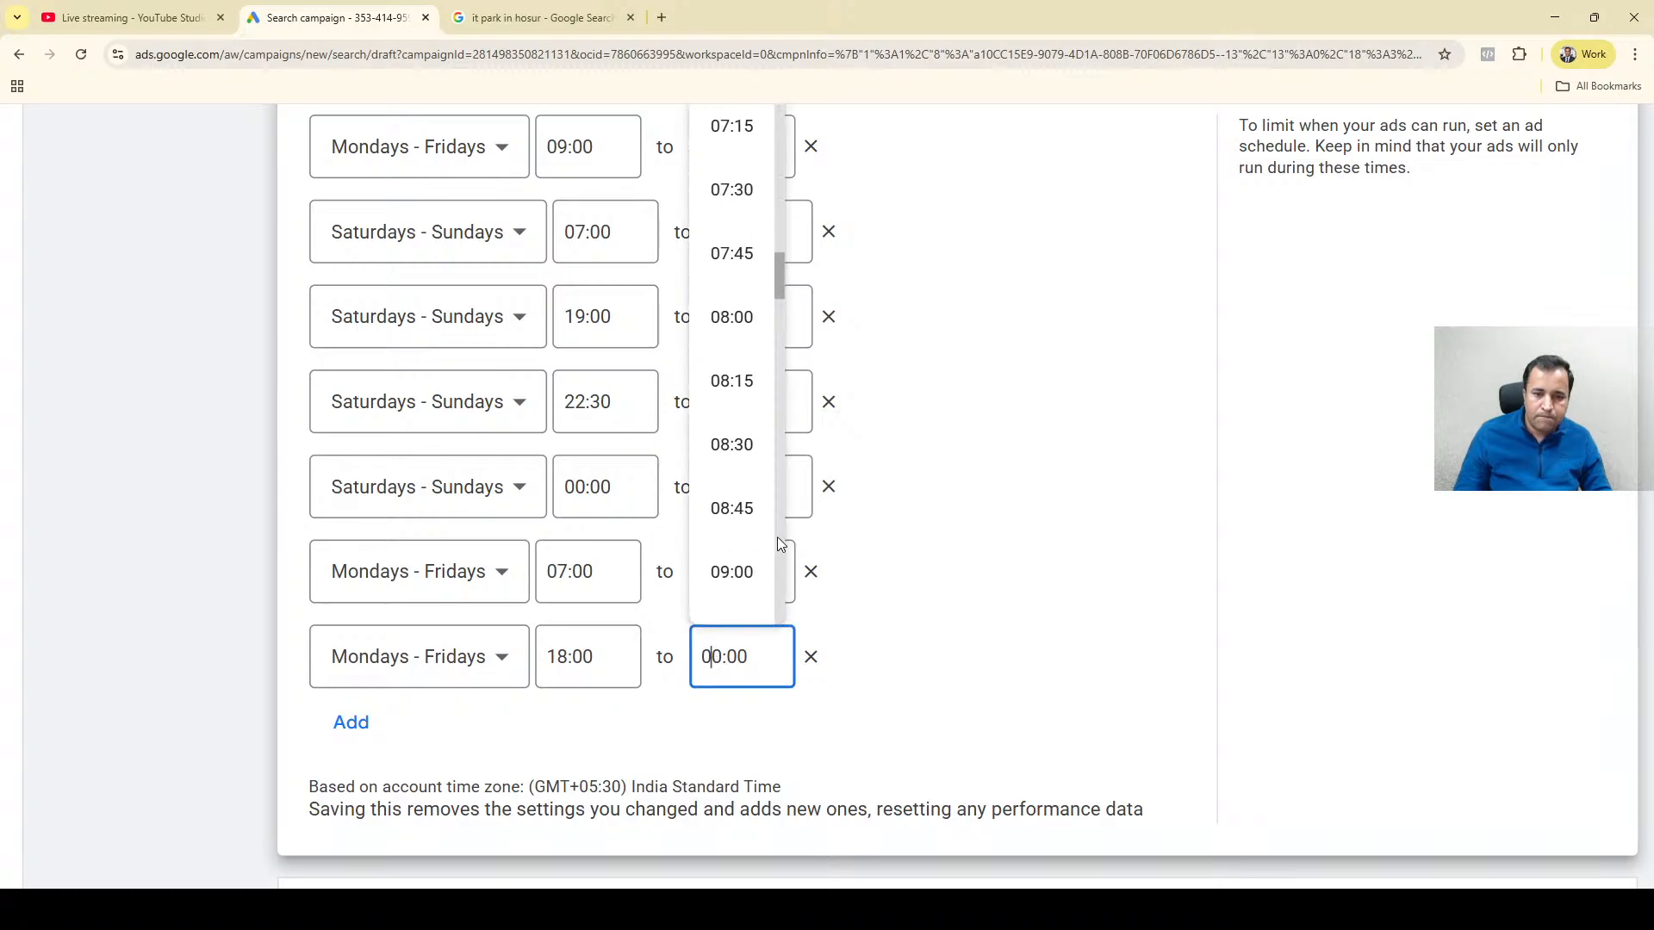
scroll(777, 542, "down", 16)
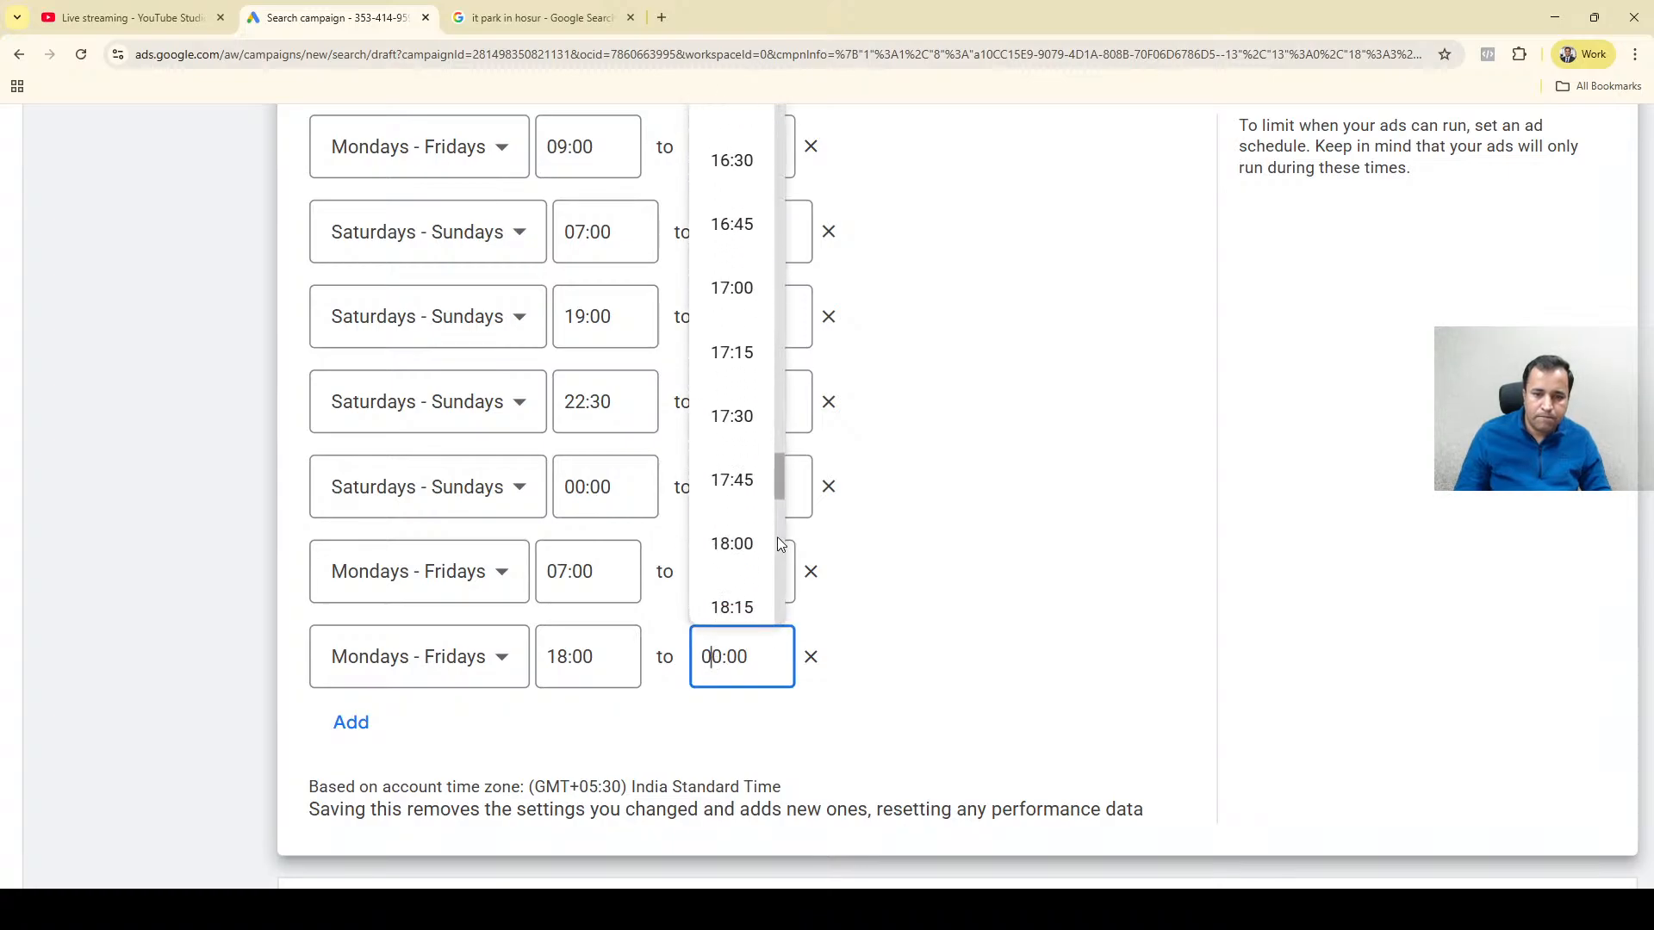
scroll(779, 572, "down", 6)
left_click_drag(778, 572, 779, 110)
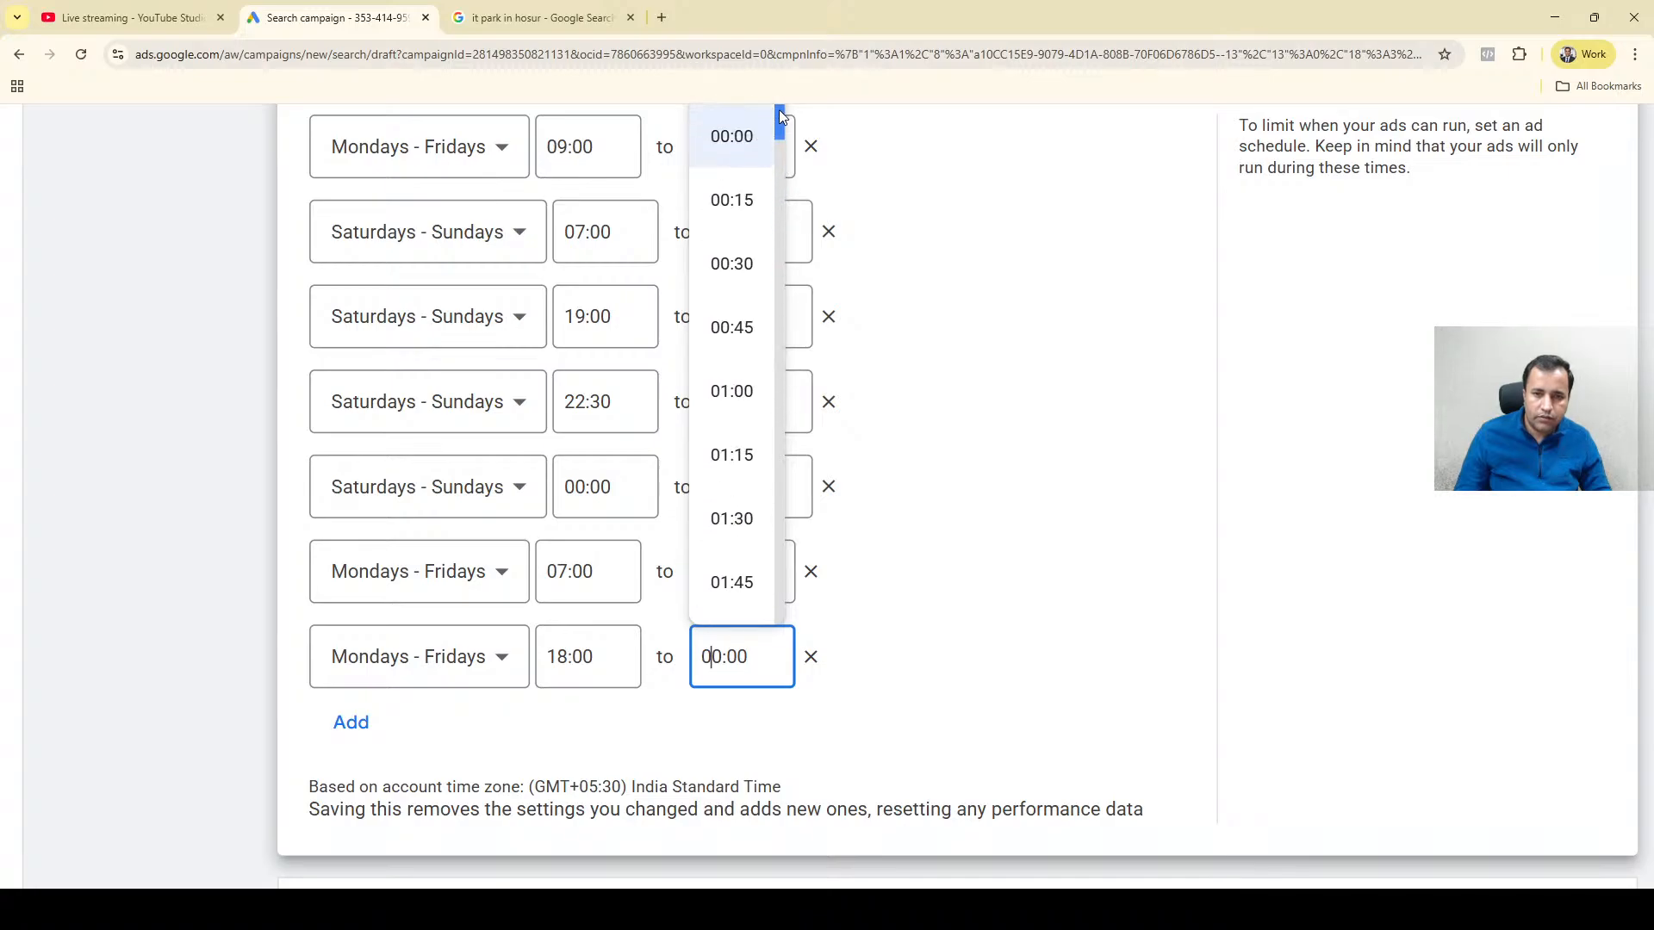
left_click(760, 150)
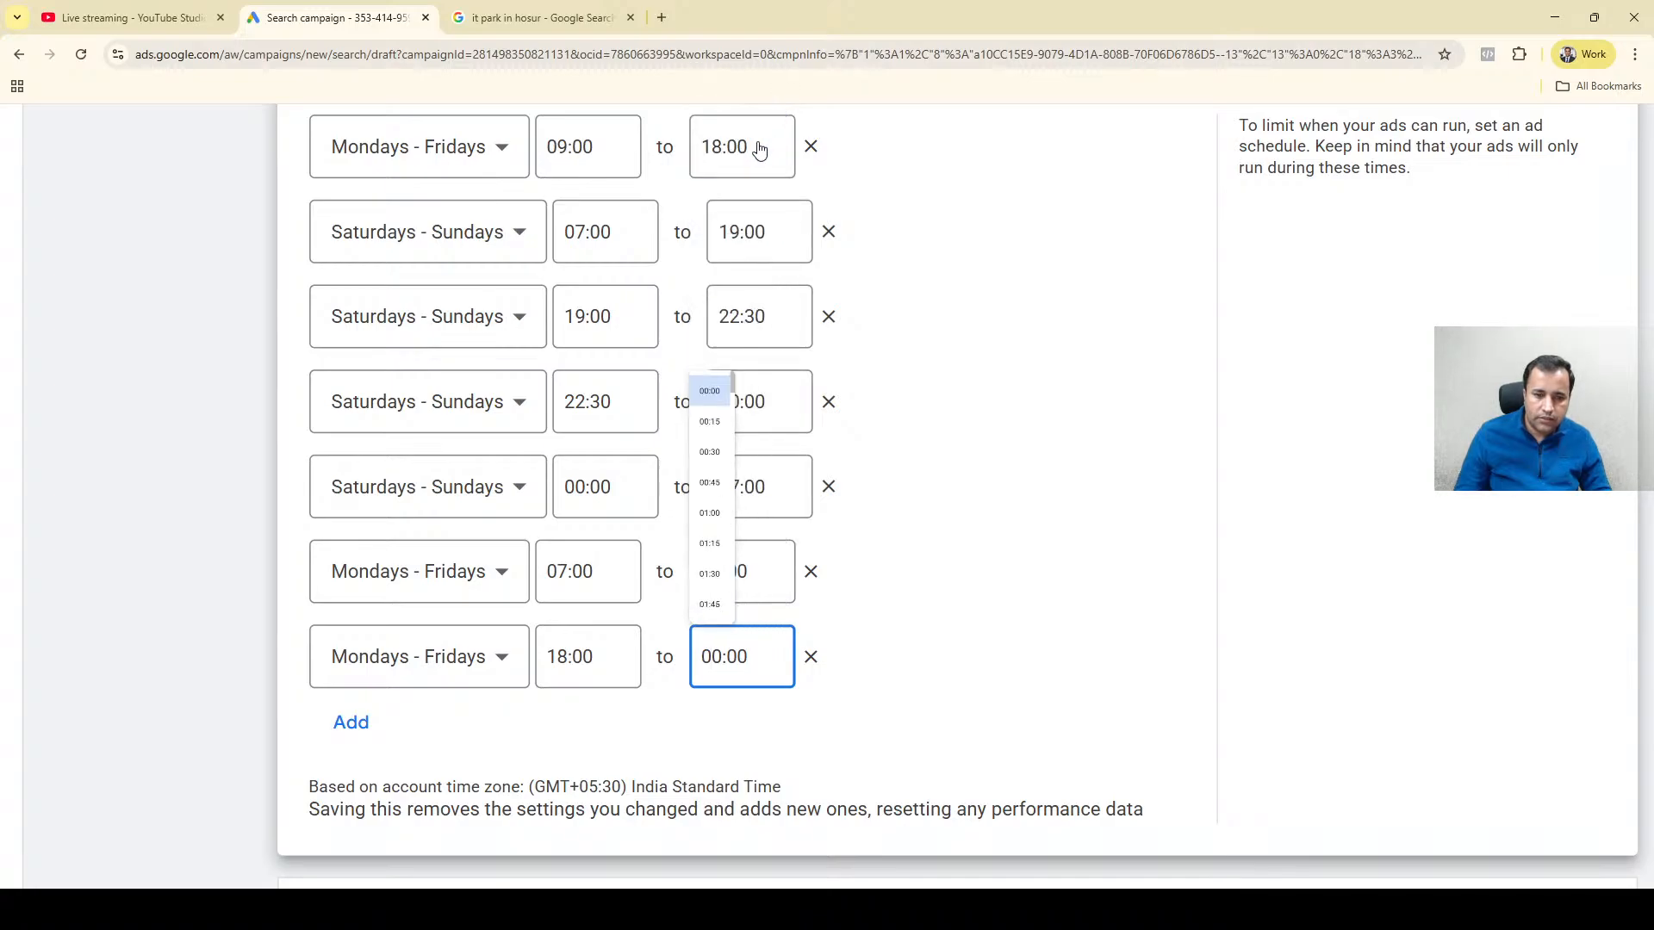
Add an eighth ad schedule entry for All days from 00:00, with its end time set to 07:00.
left_click(351, 722)
left_click(693, 741)
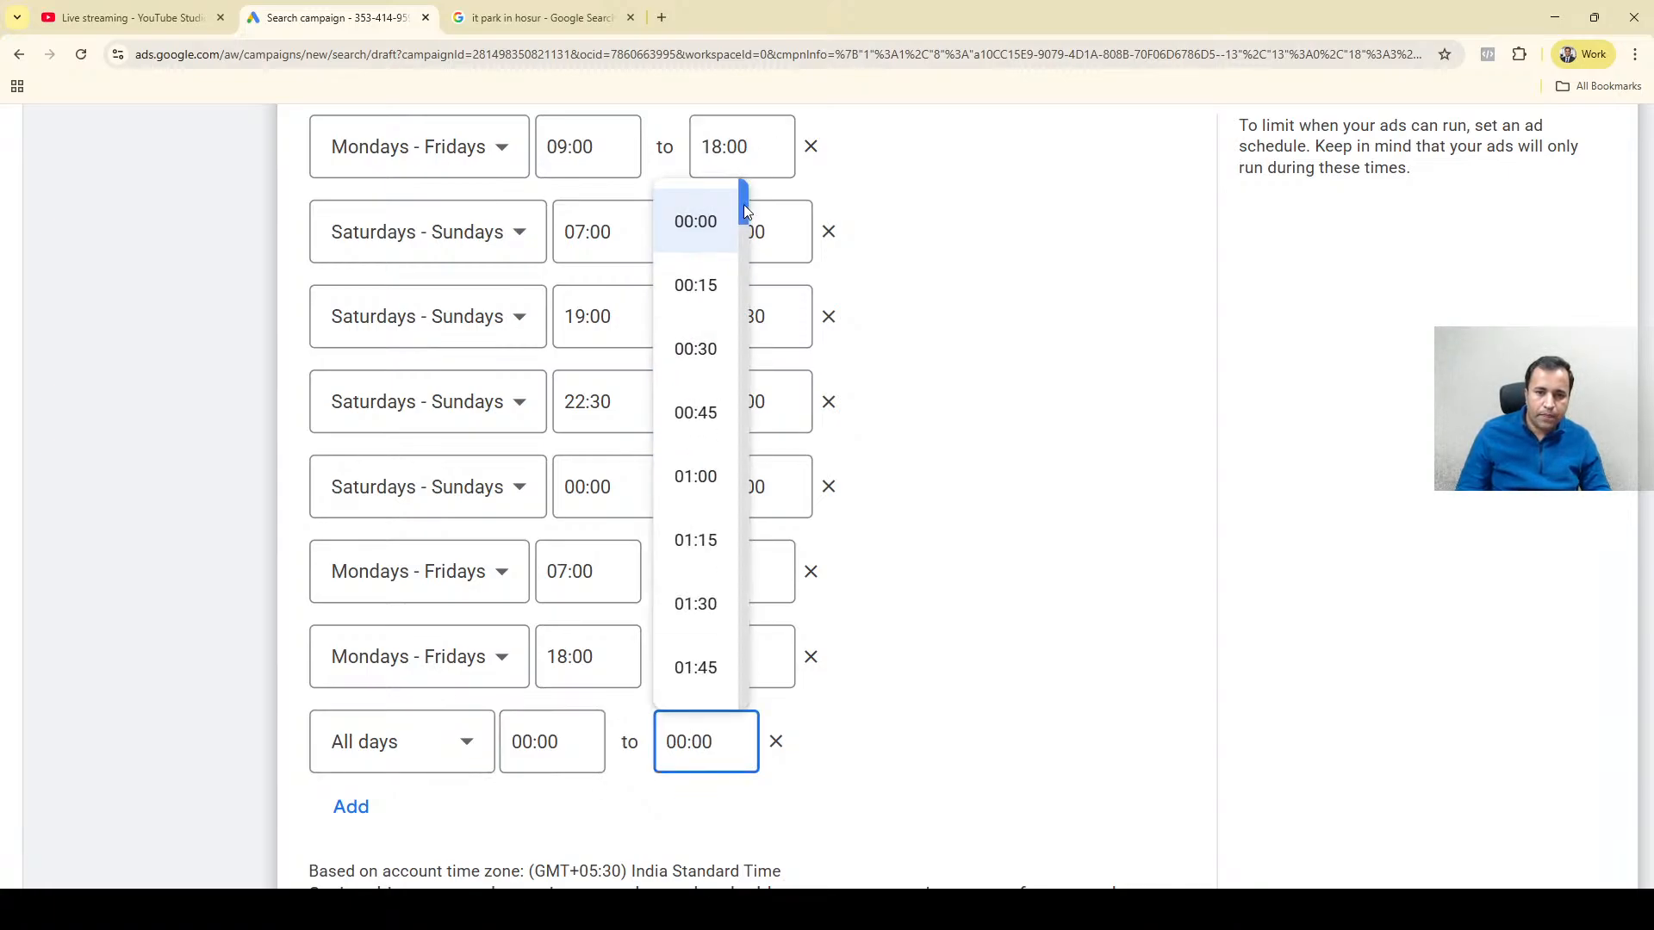
left_click_drag(743, 204, 742, 353)
left_click(706, 348)
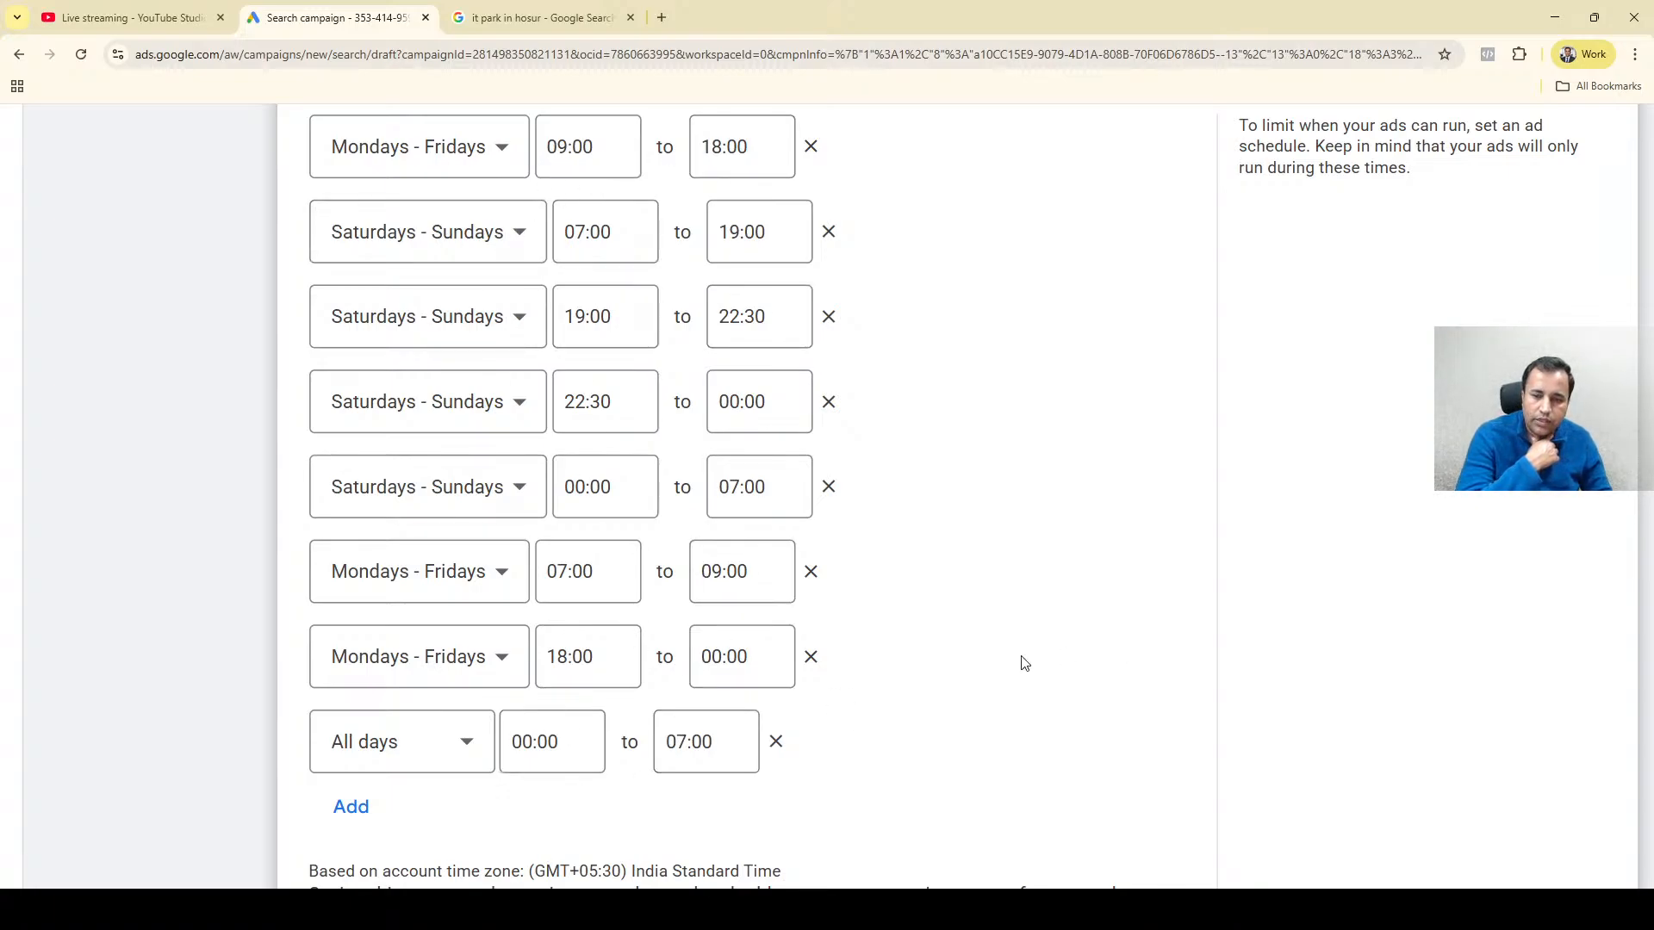
scroll(1004, 671, "down", 3)
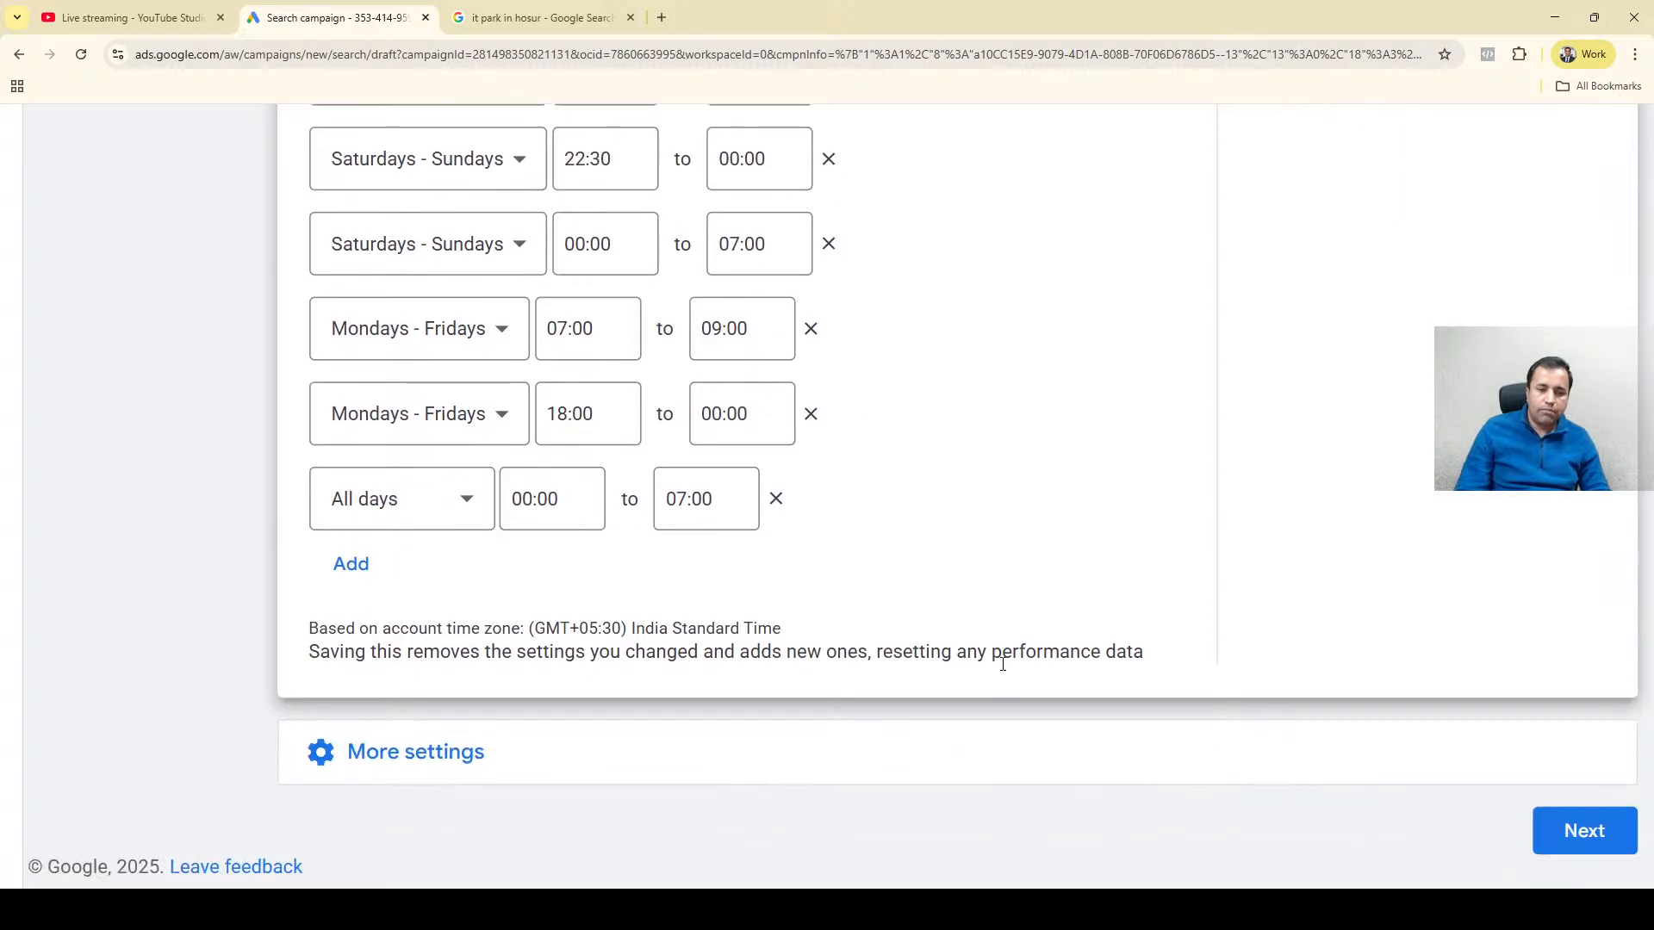
scroll(834, 797, "up", 6)
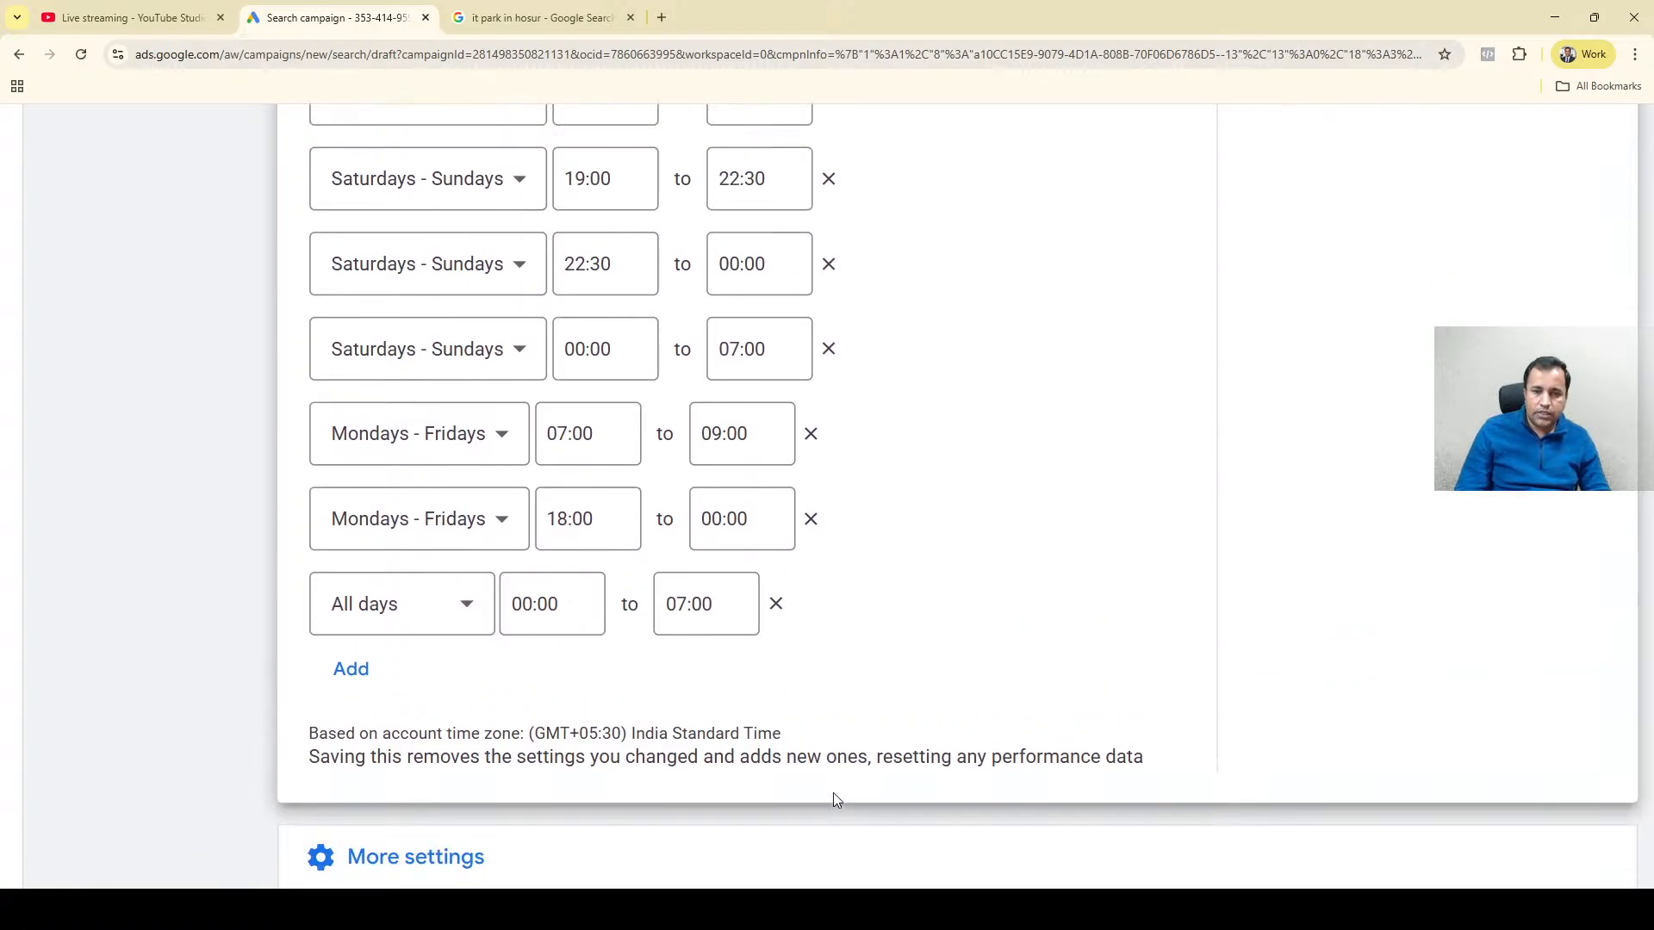
scroll(953, 546, "down", 4)
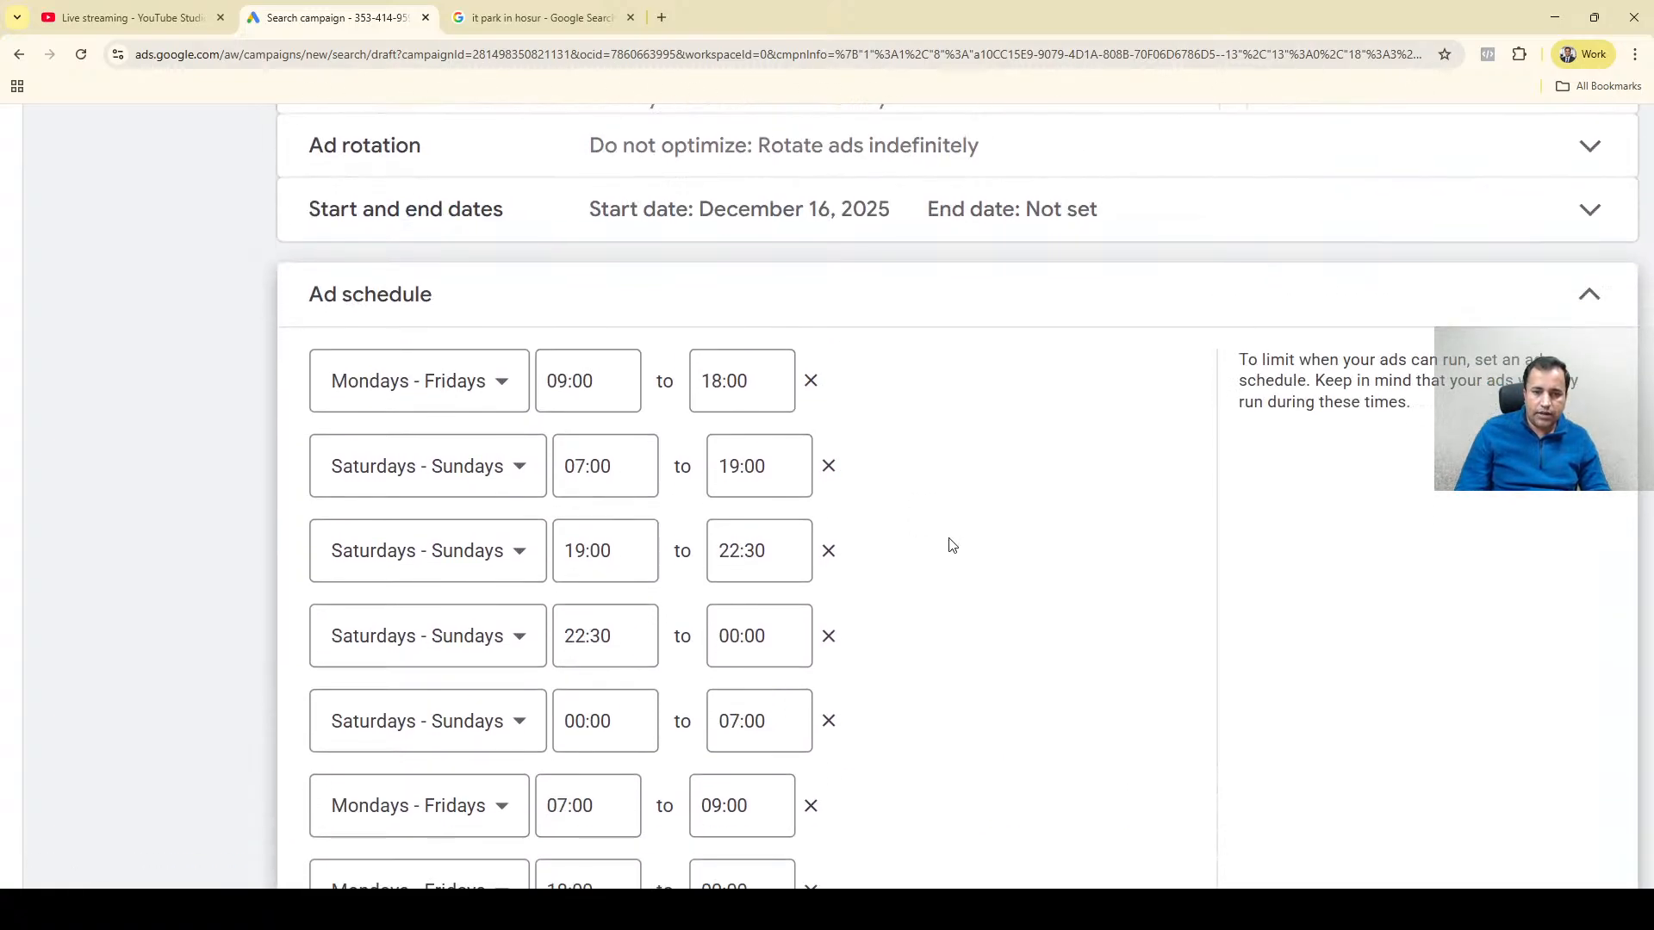
scroll(419, 396, "up", 4)
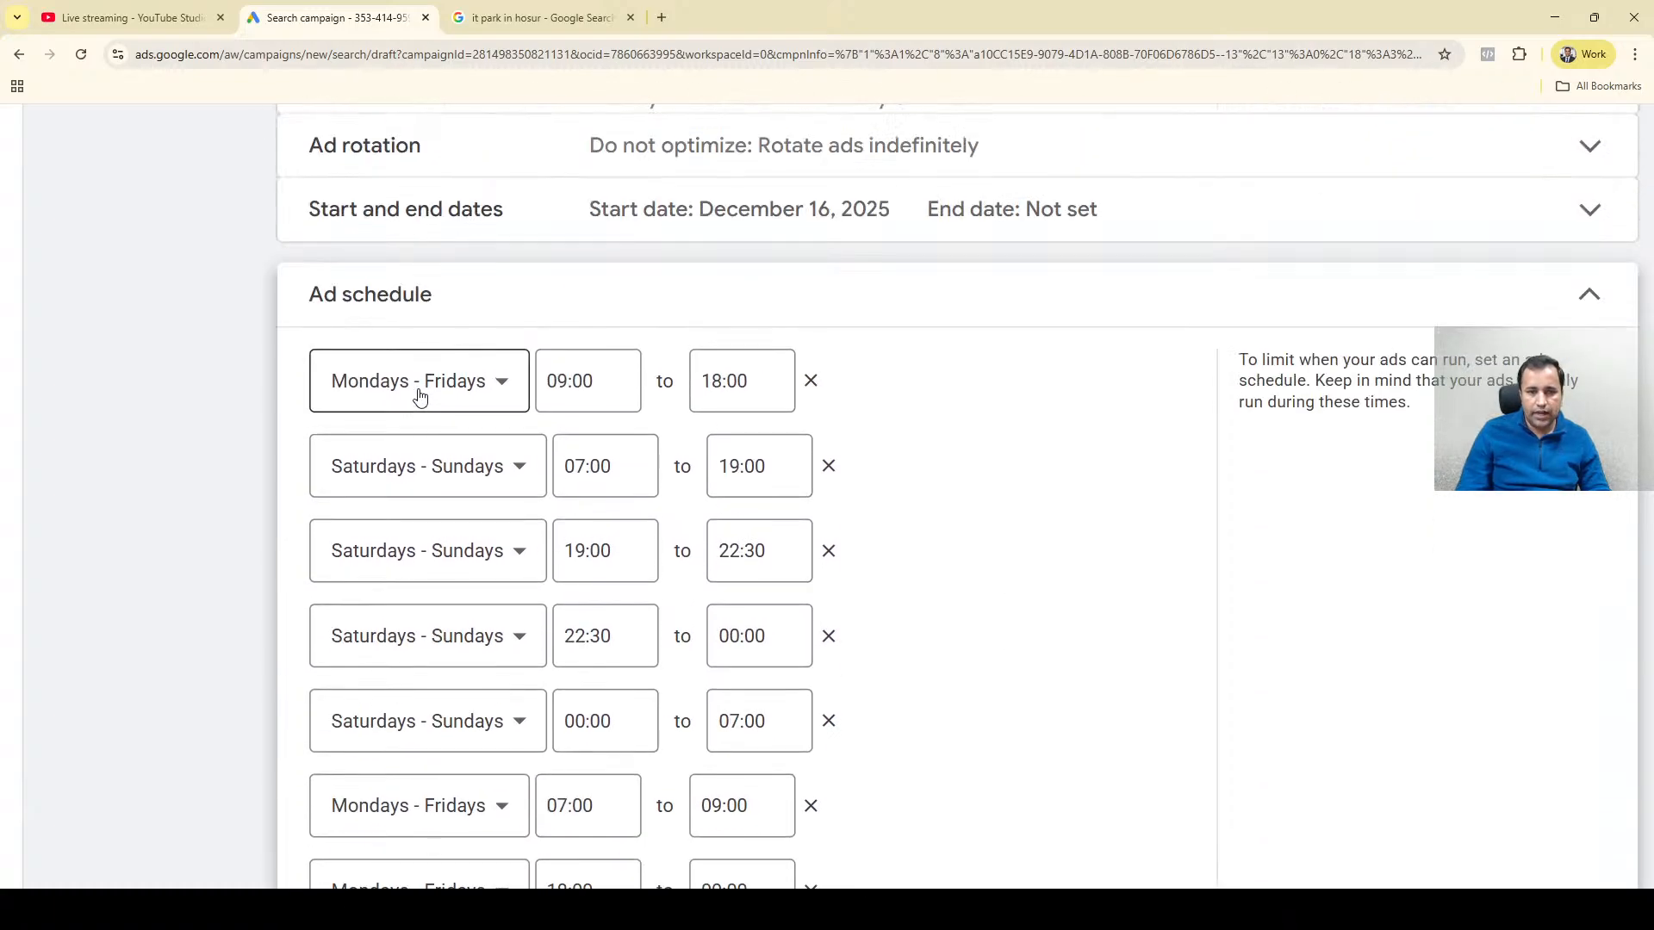
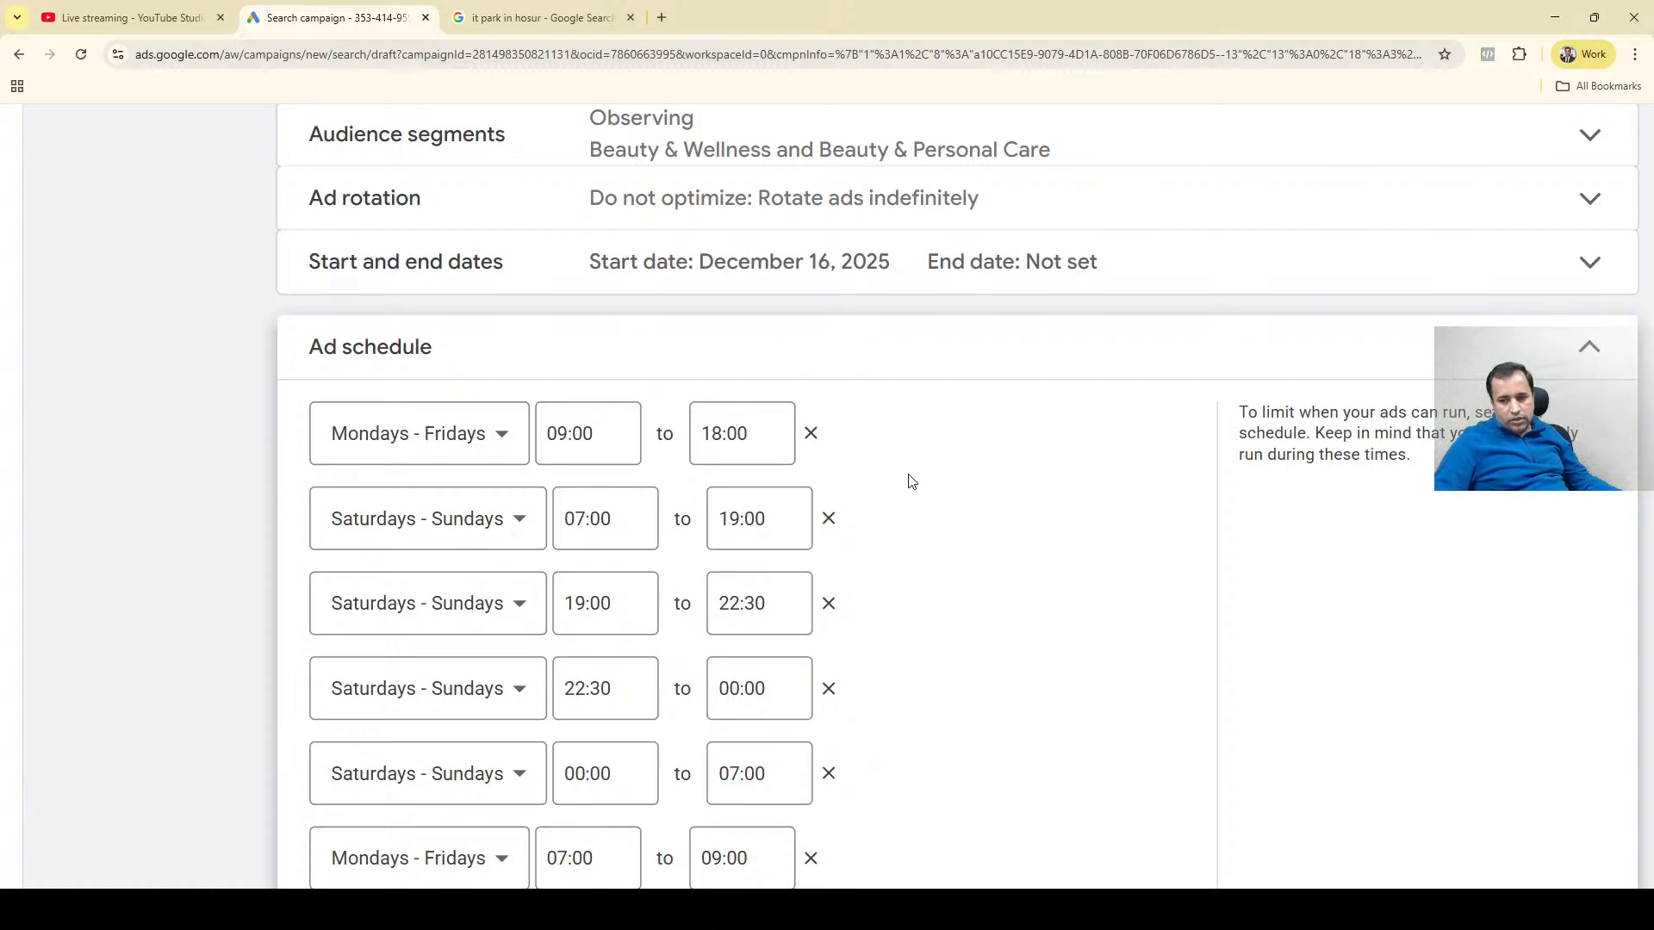
Review every ad schedule entry, from the first Mondays - Fridays slot through the All days slot, checking the time ranges.
scroll(914, 516, "down", 4)
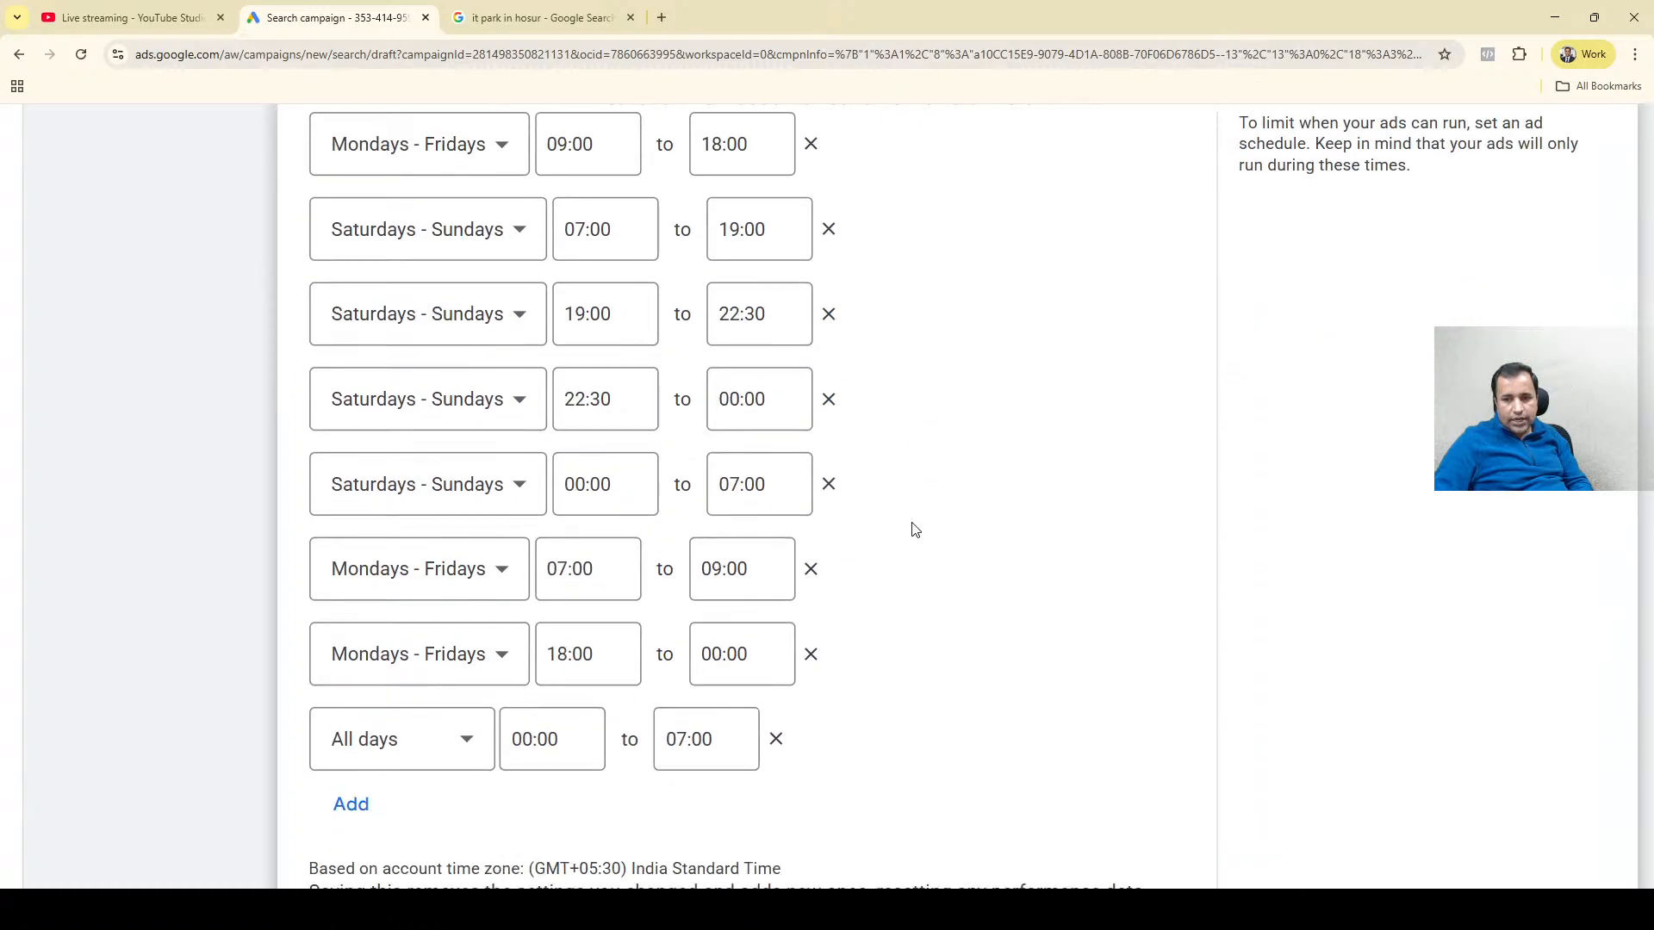
scroll(913, 528, "up", 5)
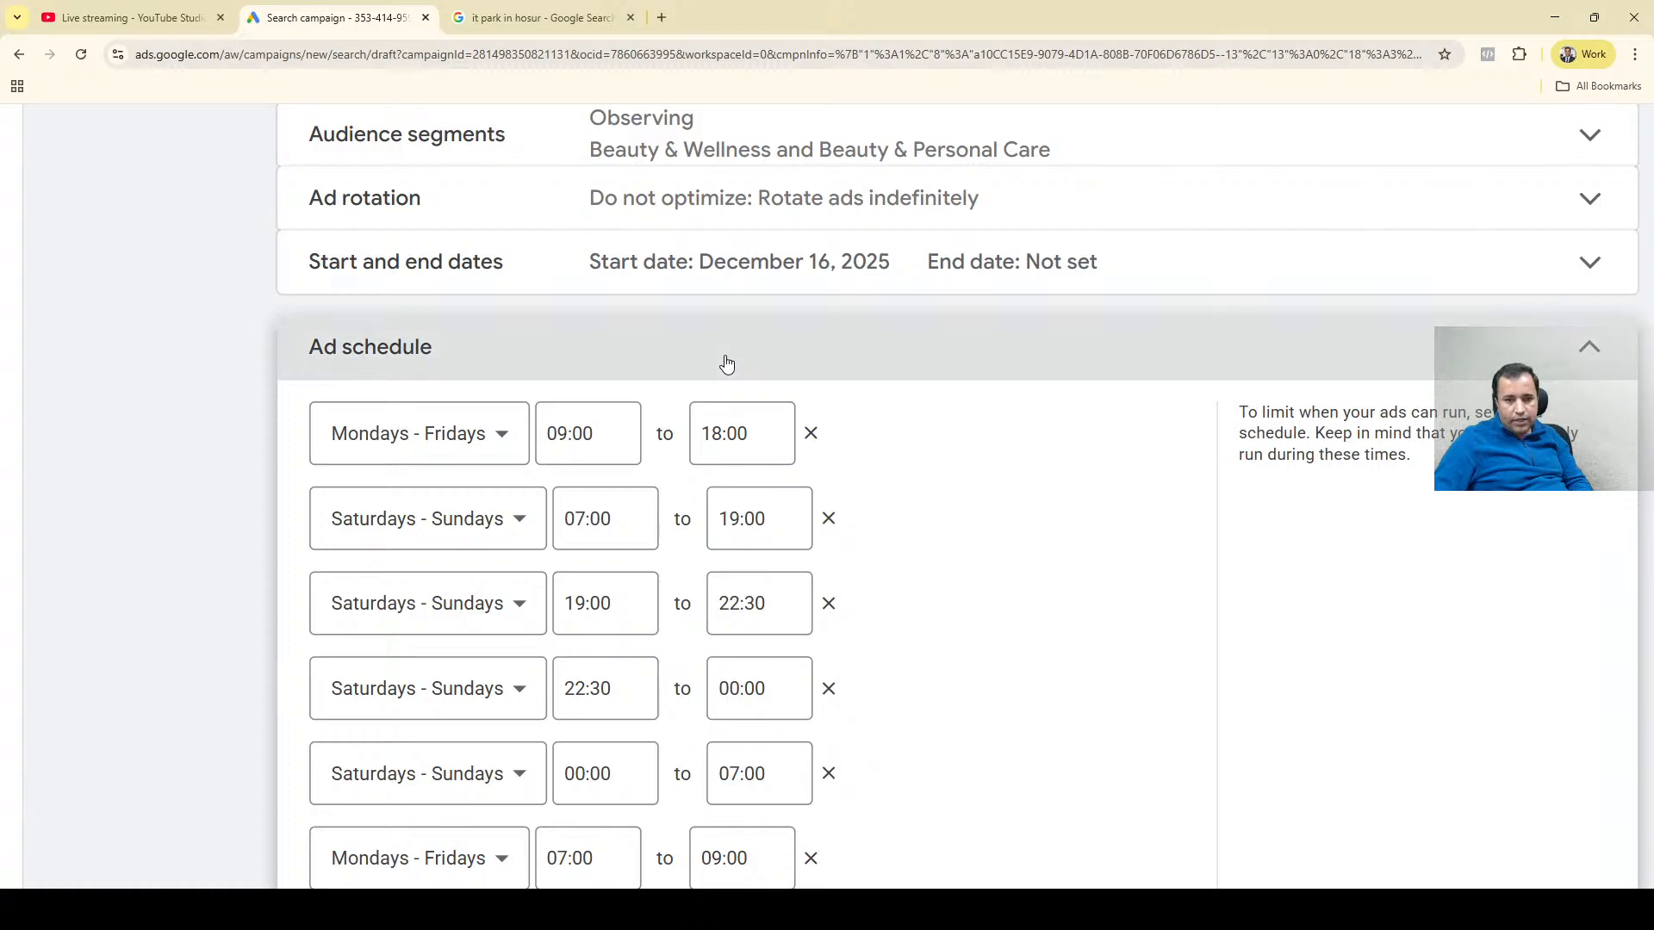
left_click(926, 370)
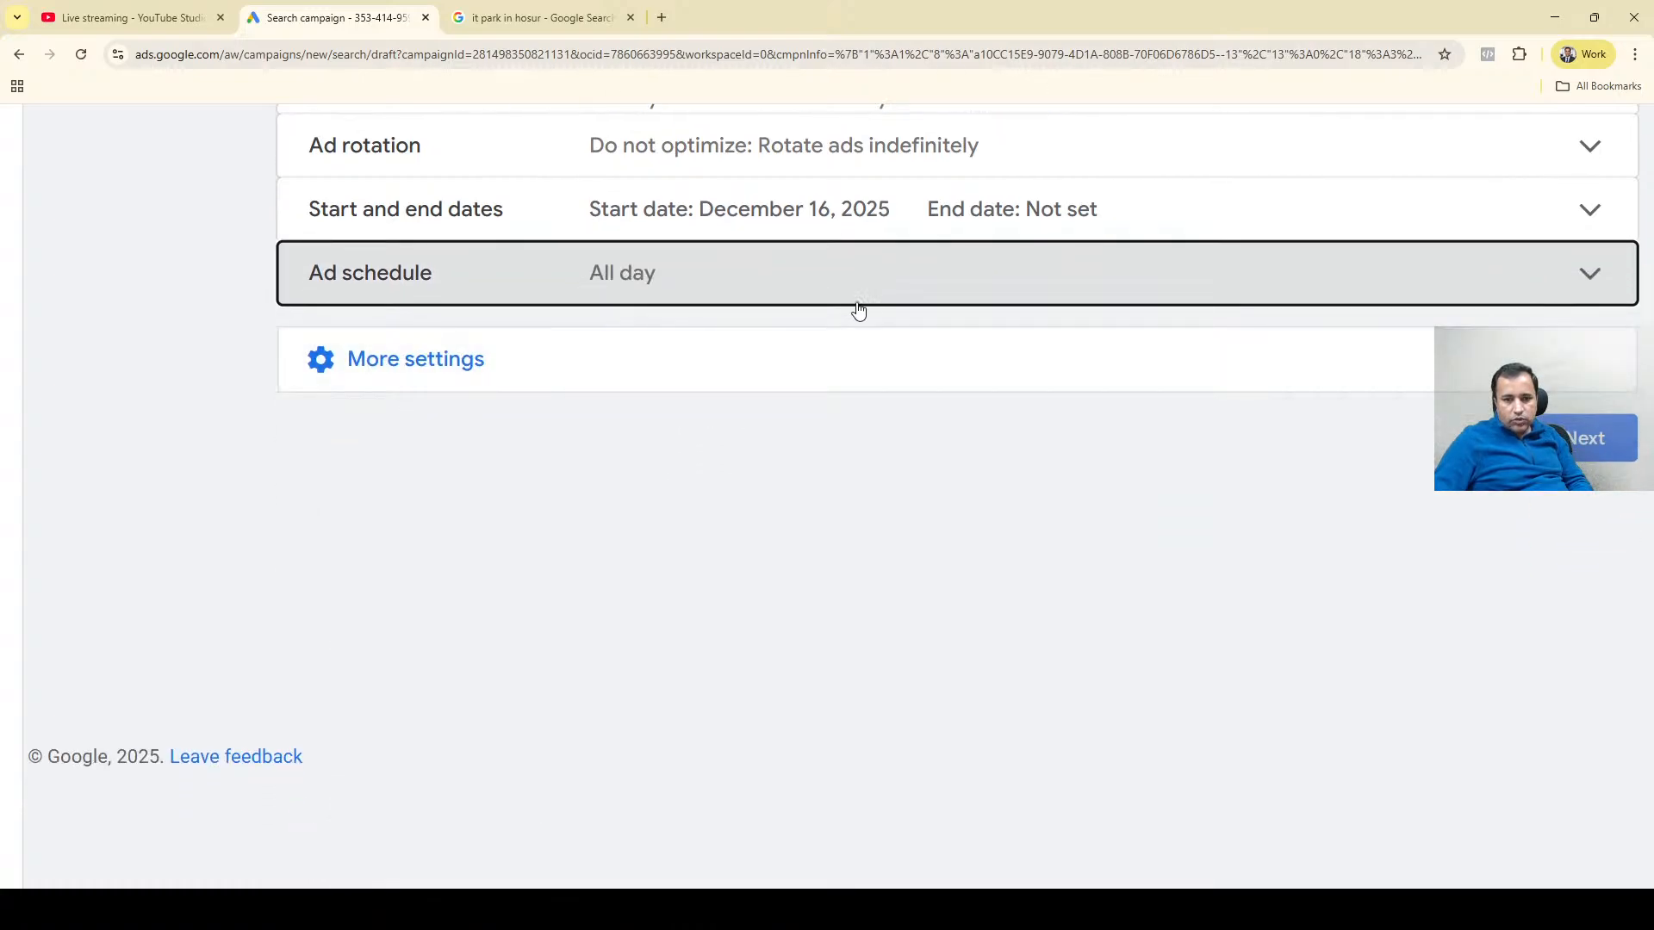
left_click(858, 310)
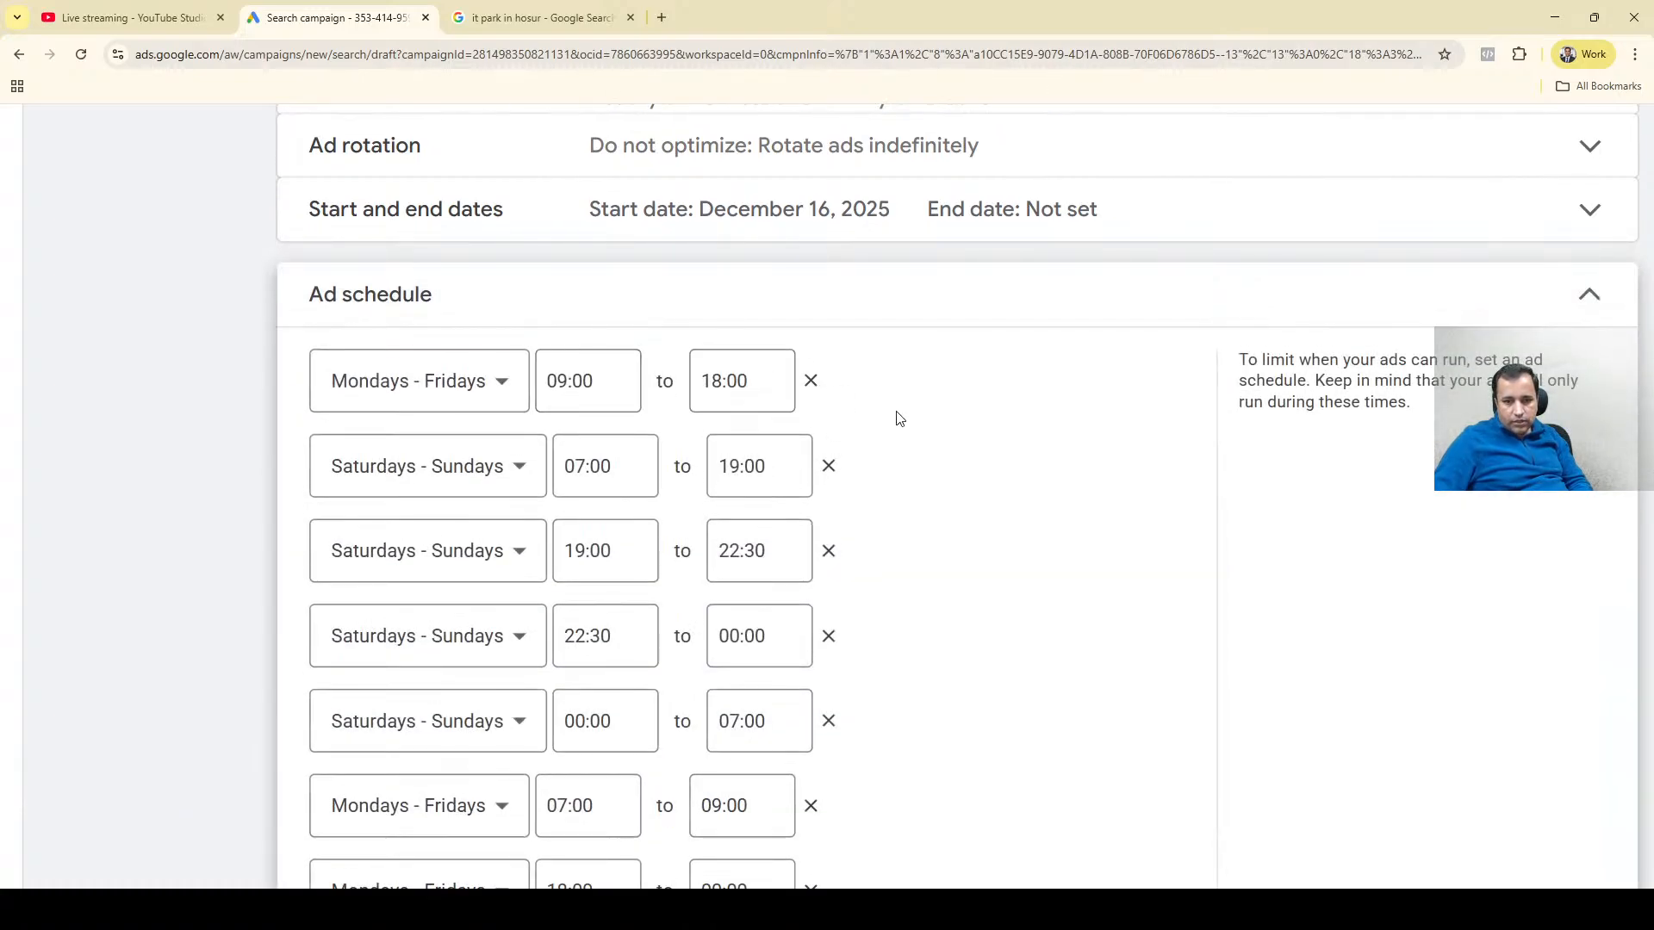
scroll(1087, 461, "down", 3)
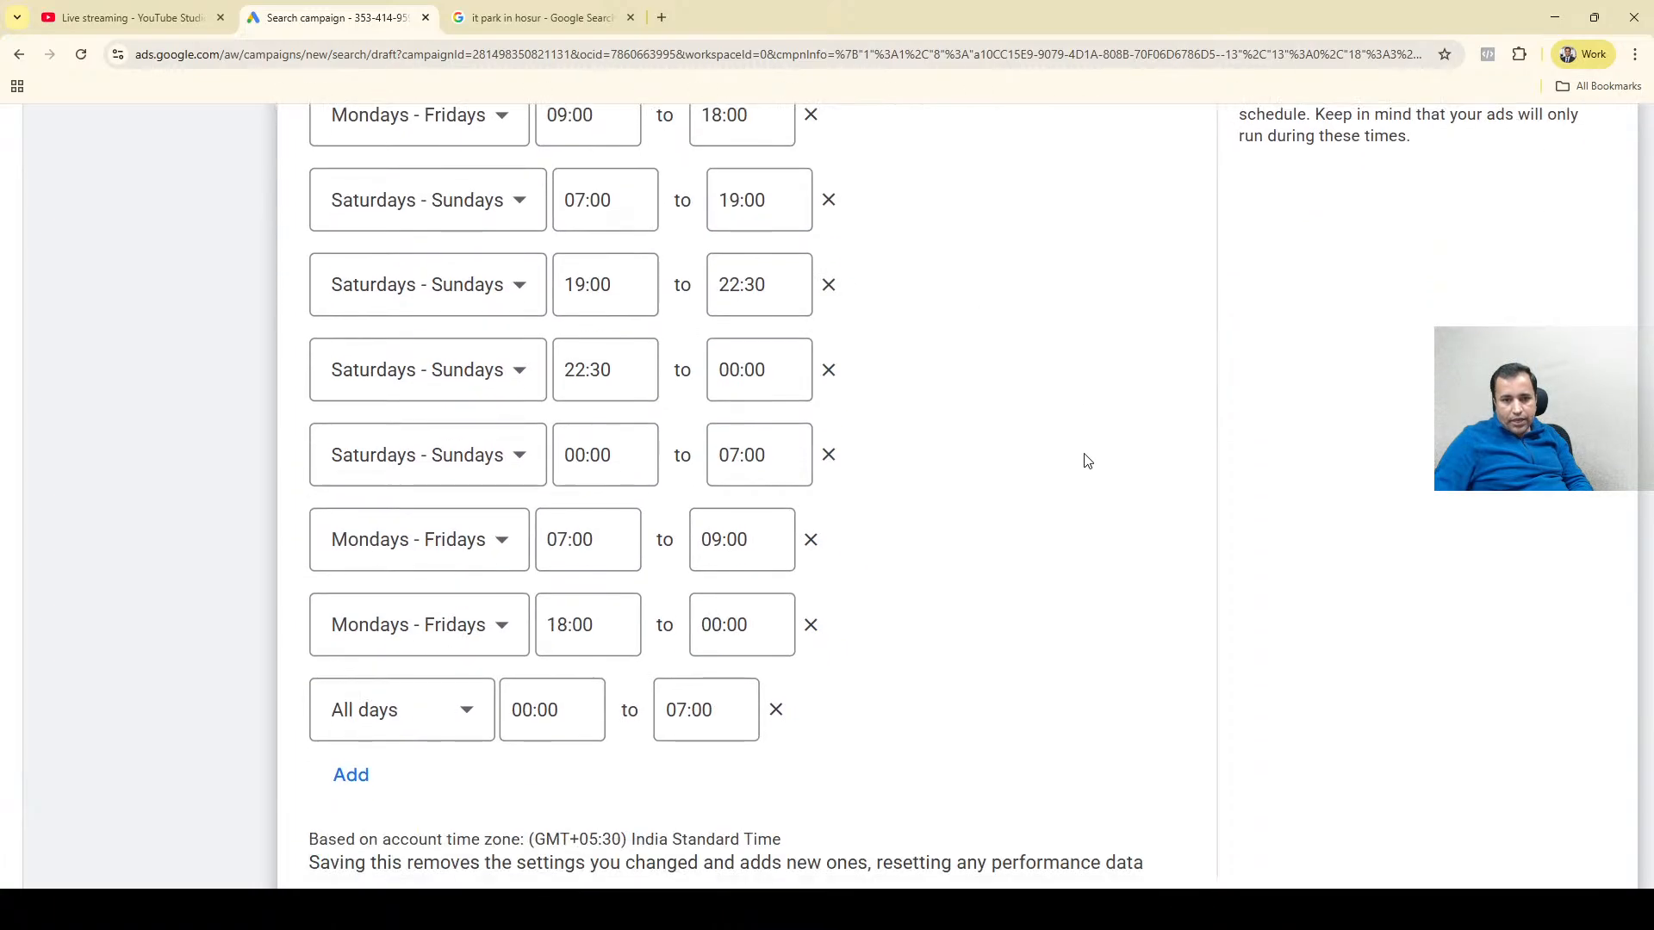
scroll(1083, 516, "down", 3)
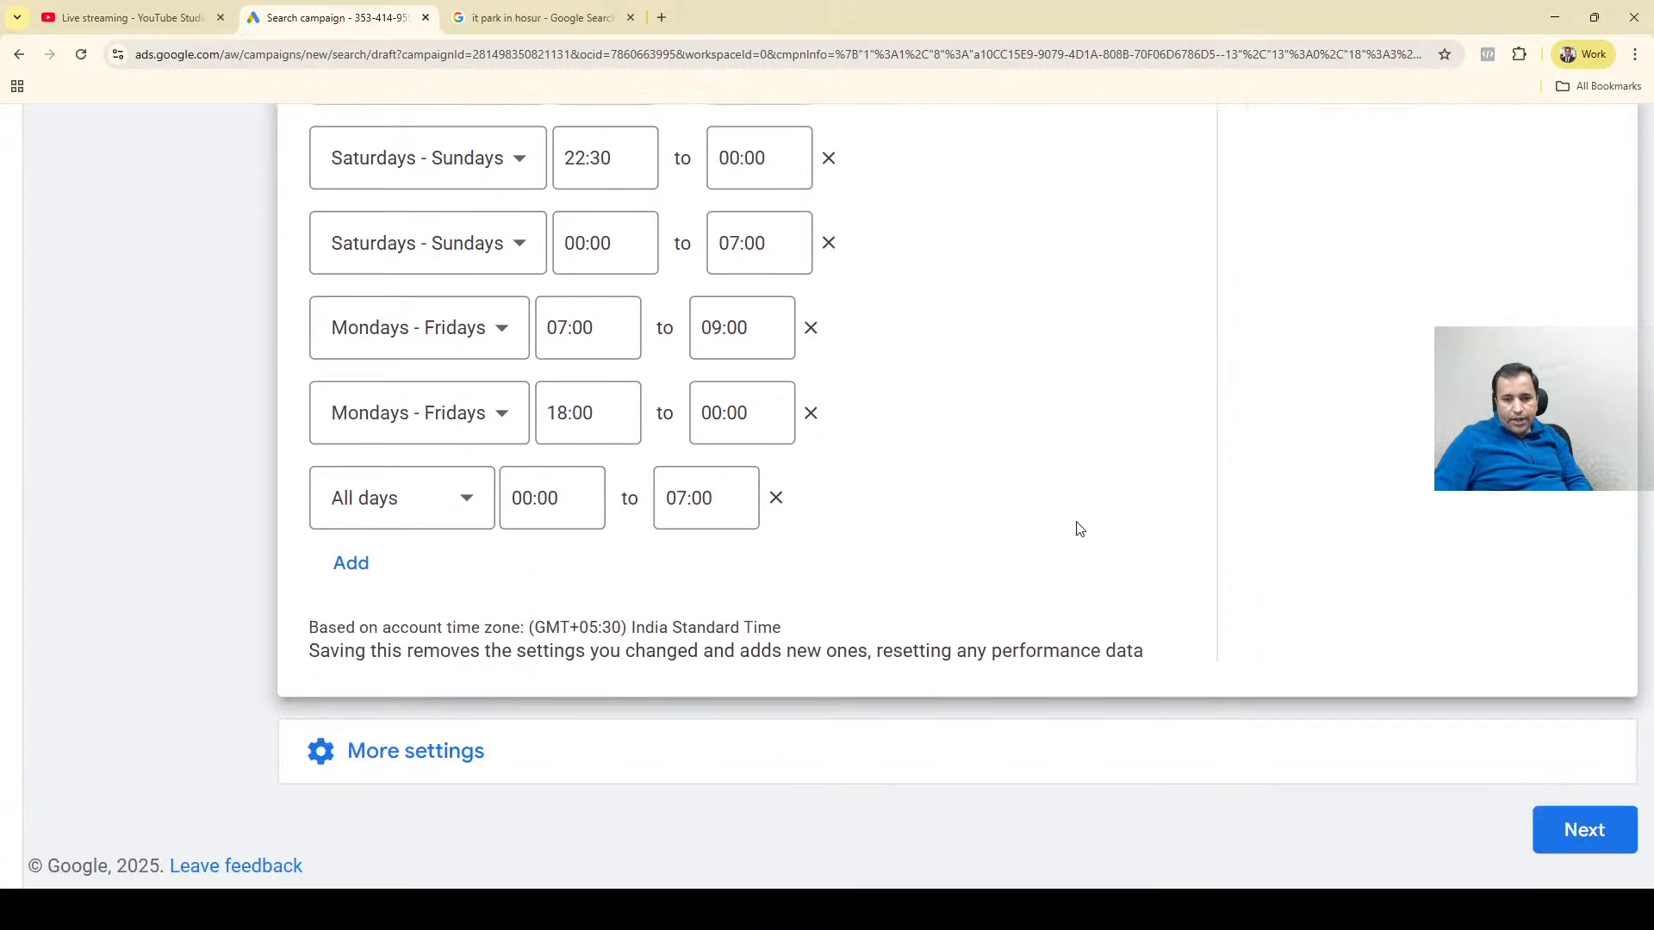
scroll(795, 638, "up", 5)
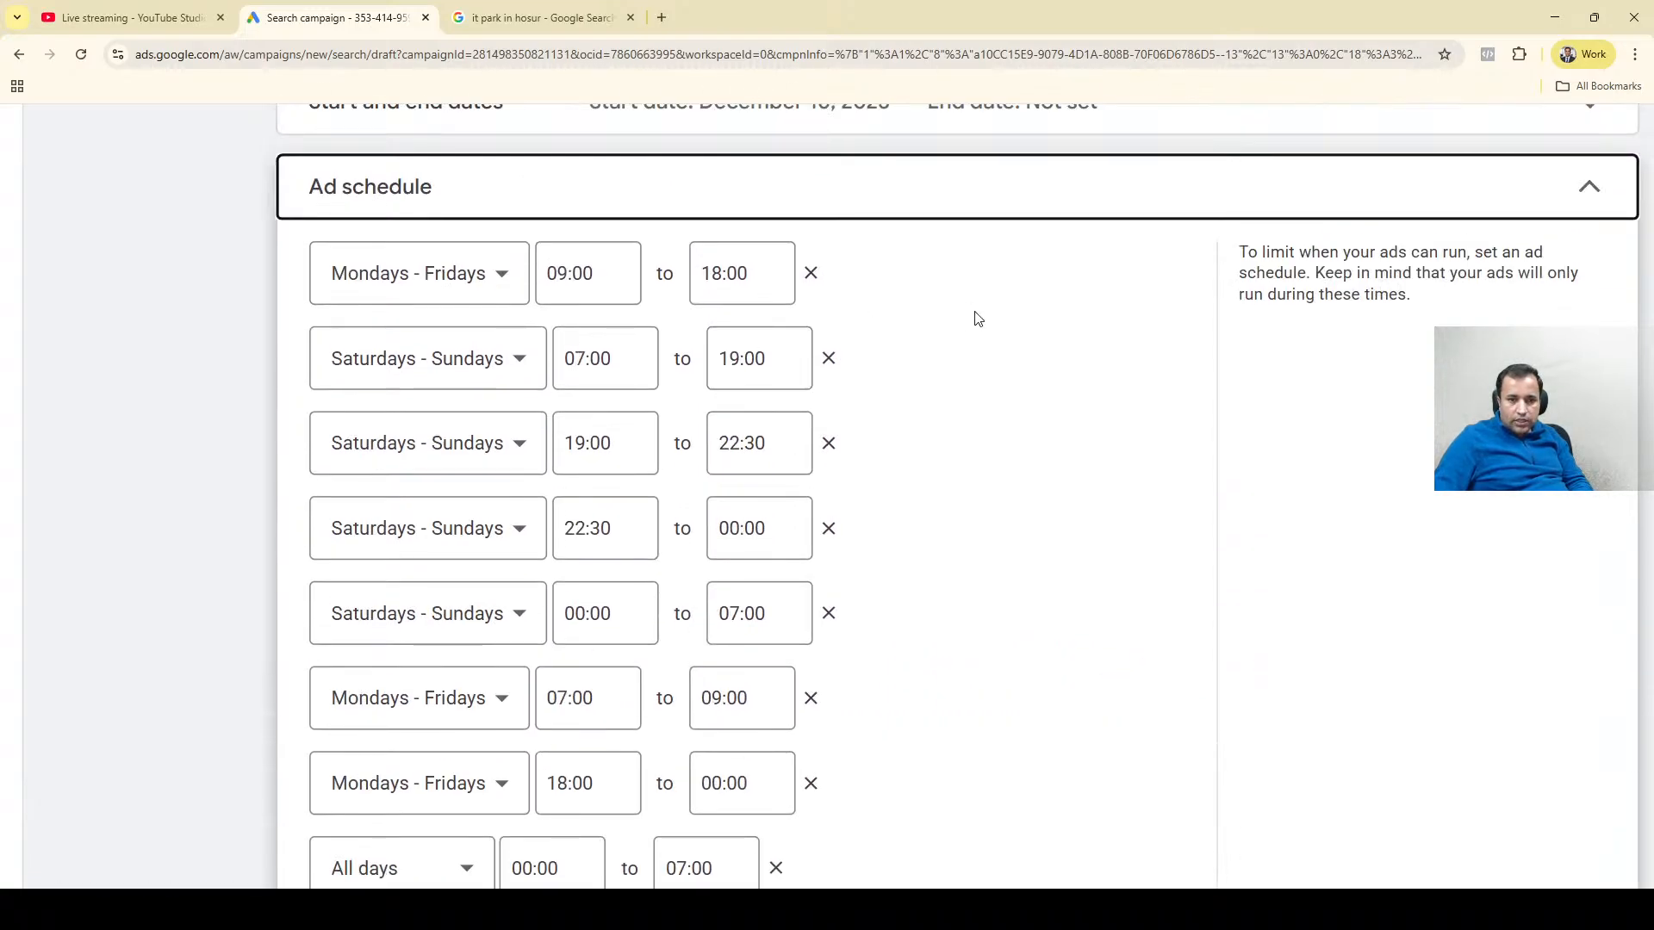
scroll(898, 393, "down", 3)
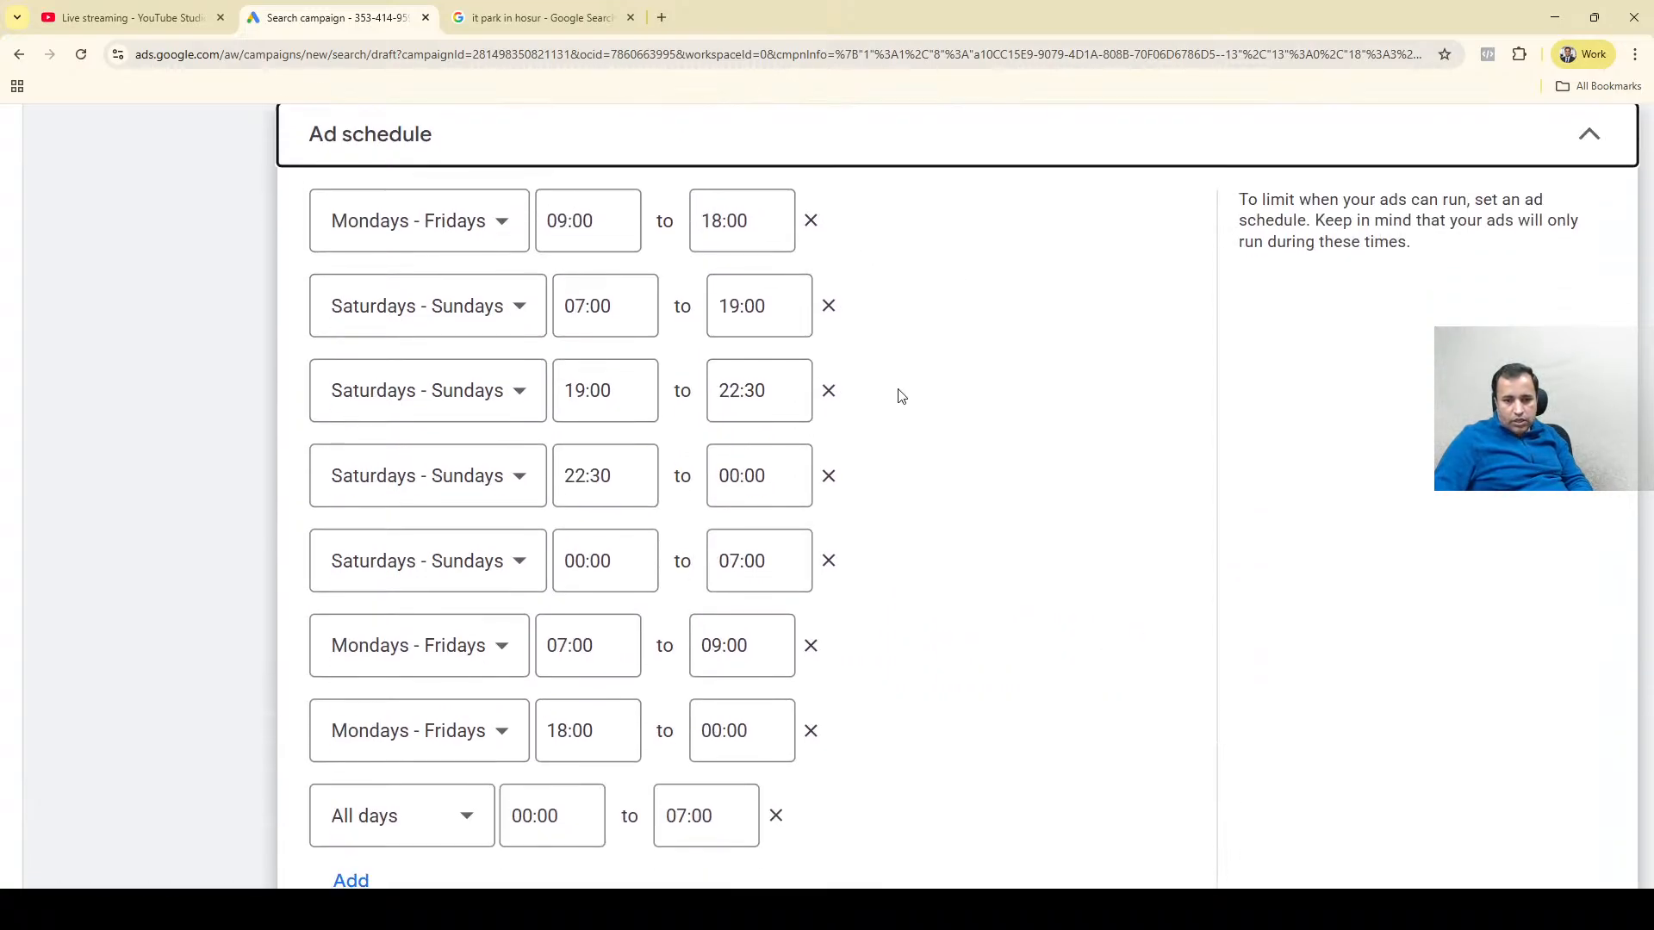
scroll(902, 396, "down", 1)
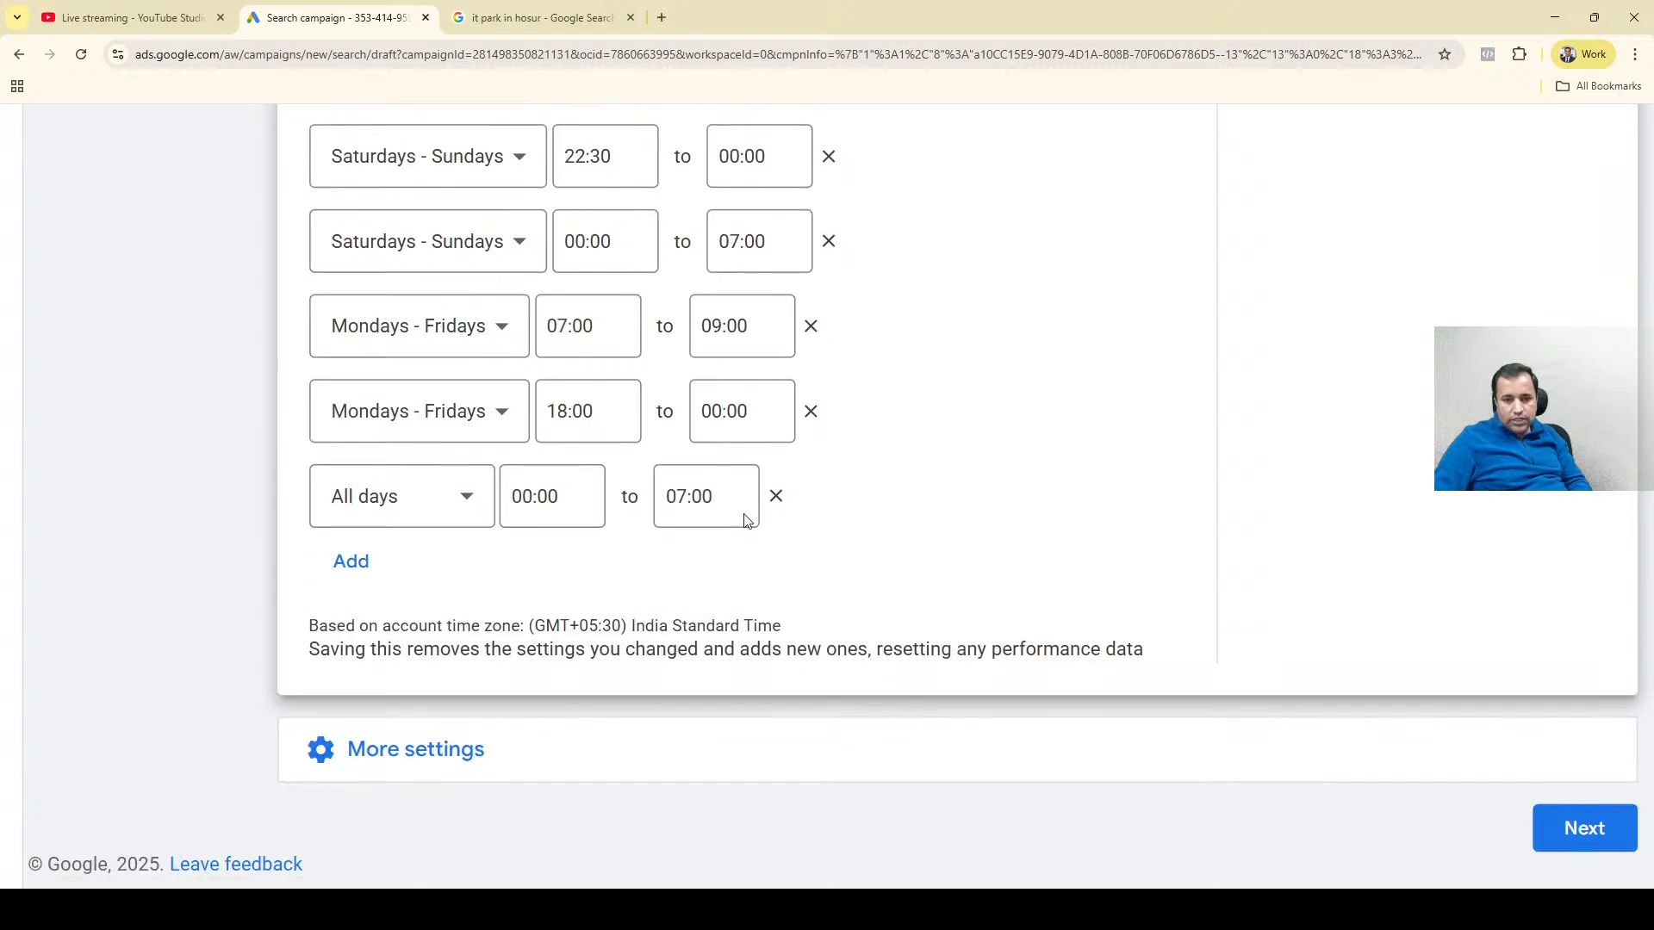
Show the additional campaign settings and expand the page feeds section to inspect it alongside the campaign URL options.
left_click(430, 749)
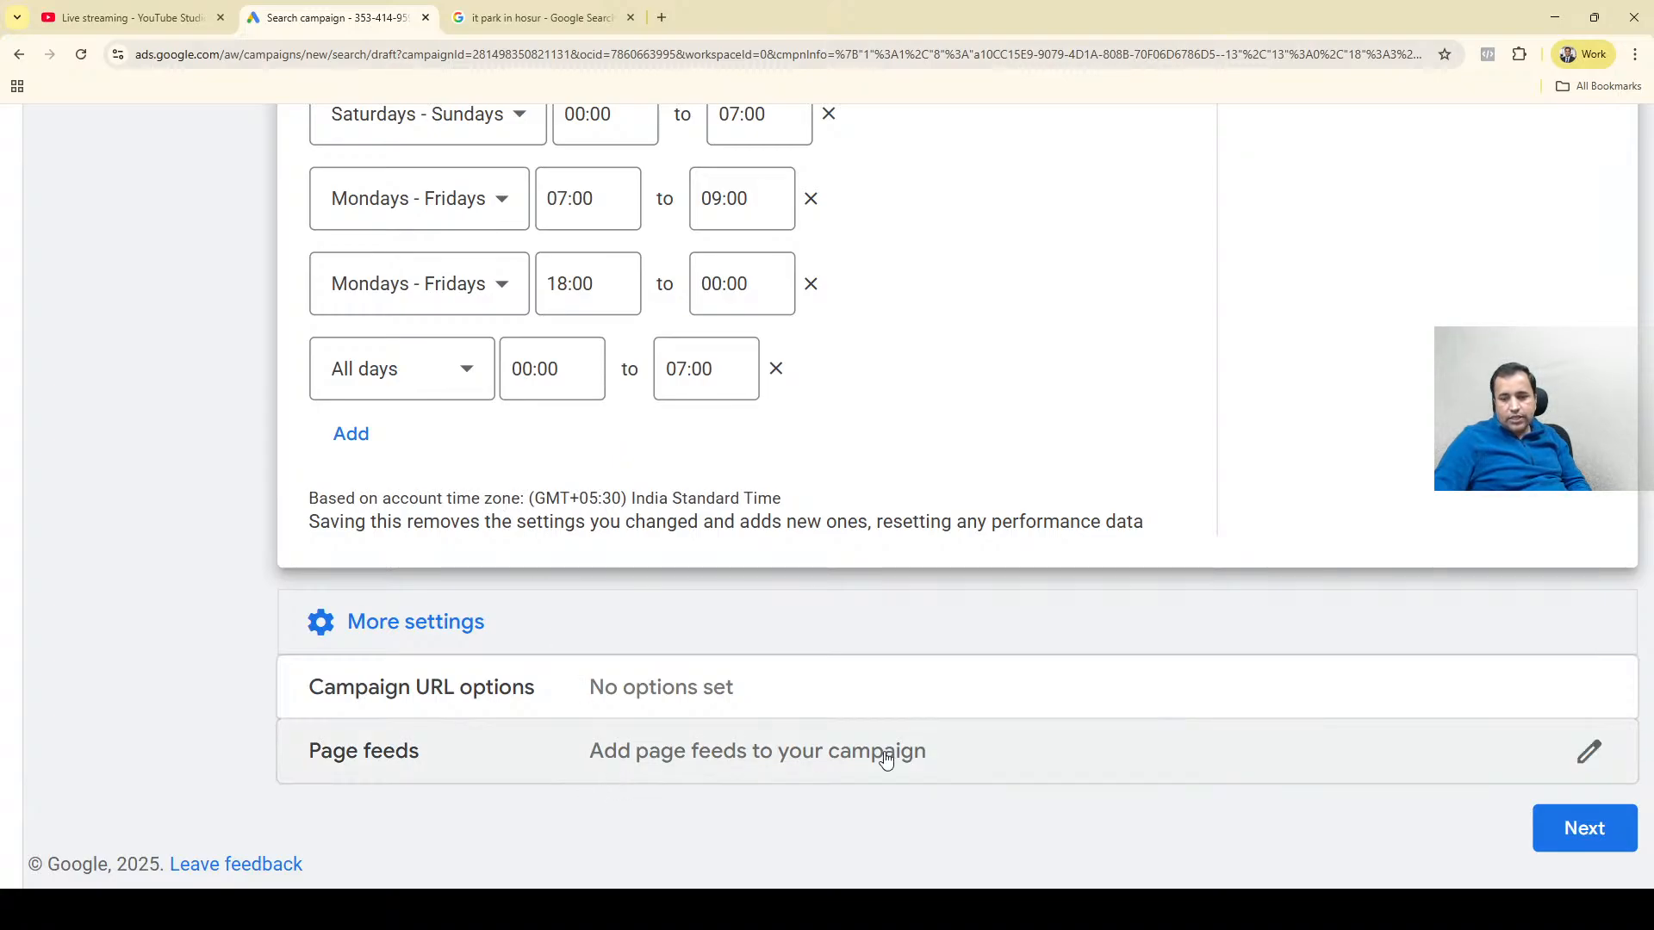
left_click(1588, 752)
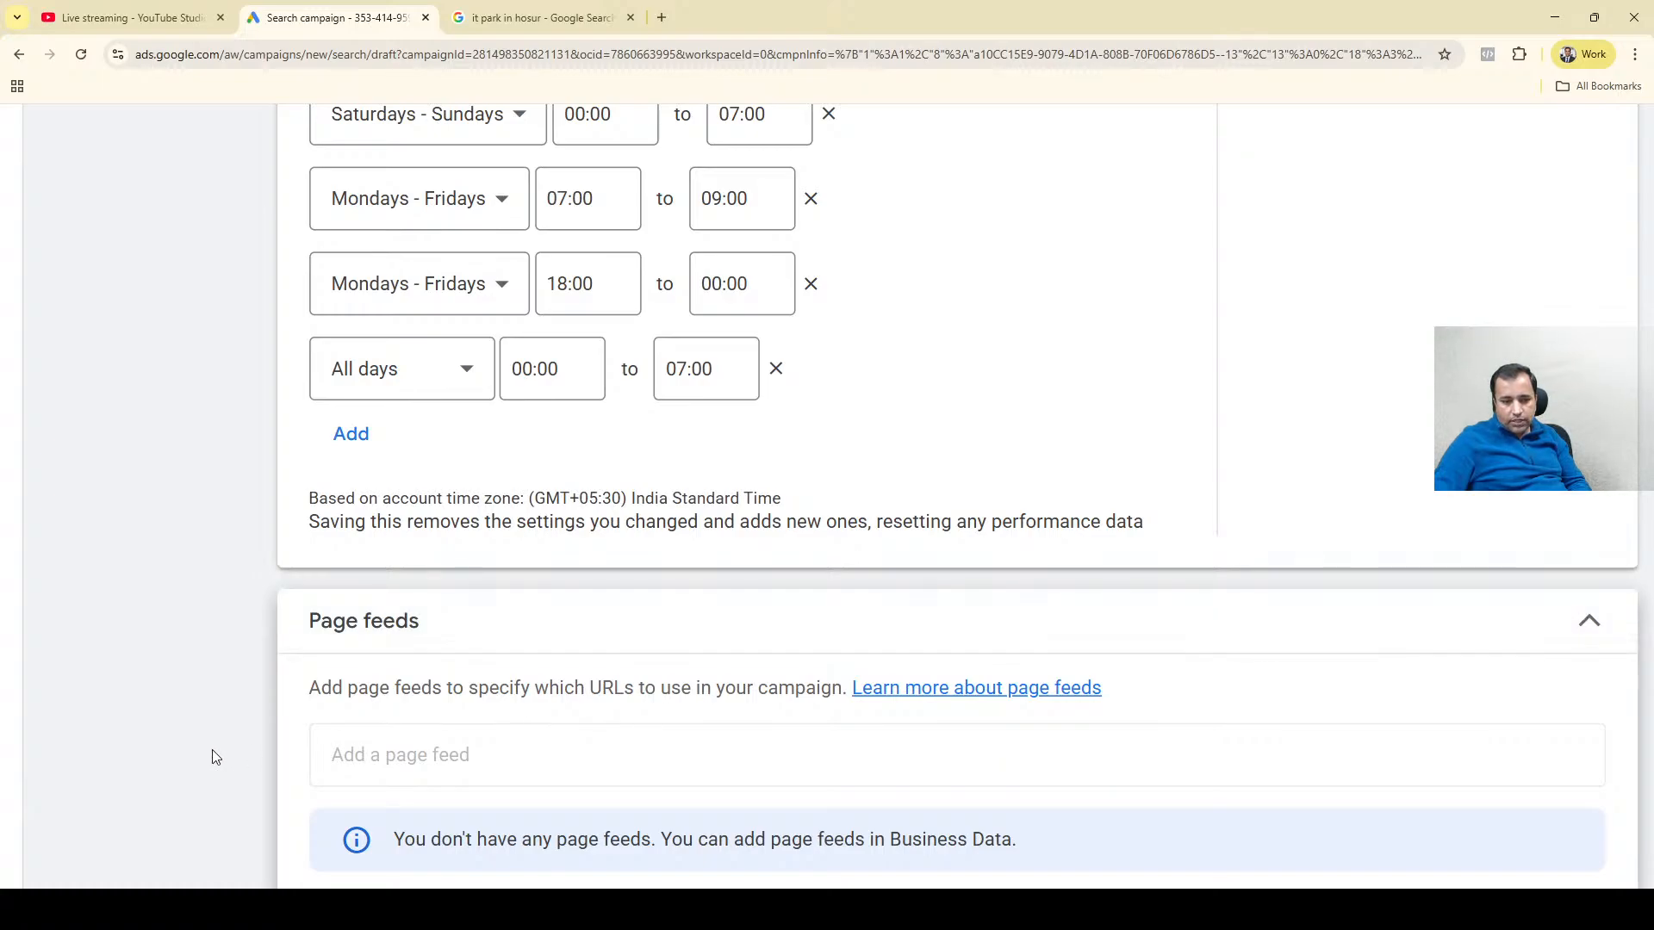
scroll(215, 757, "down", 3)
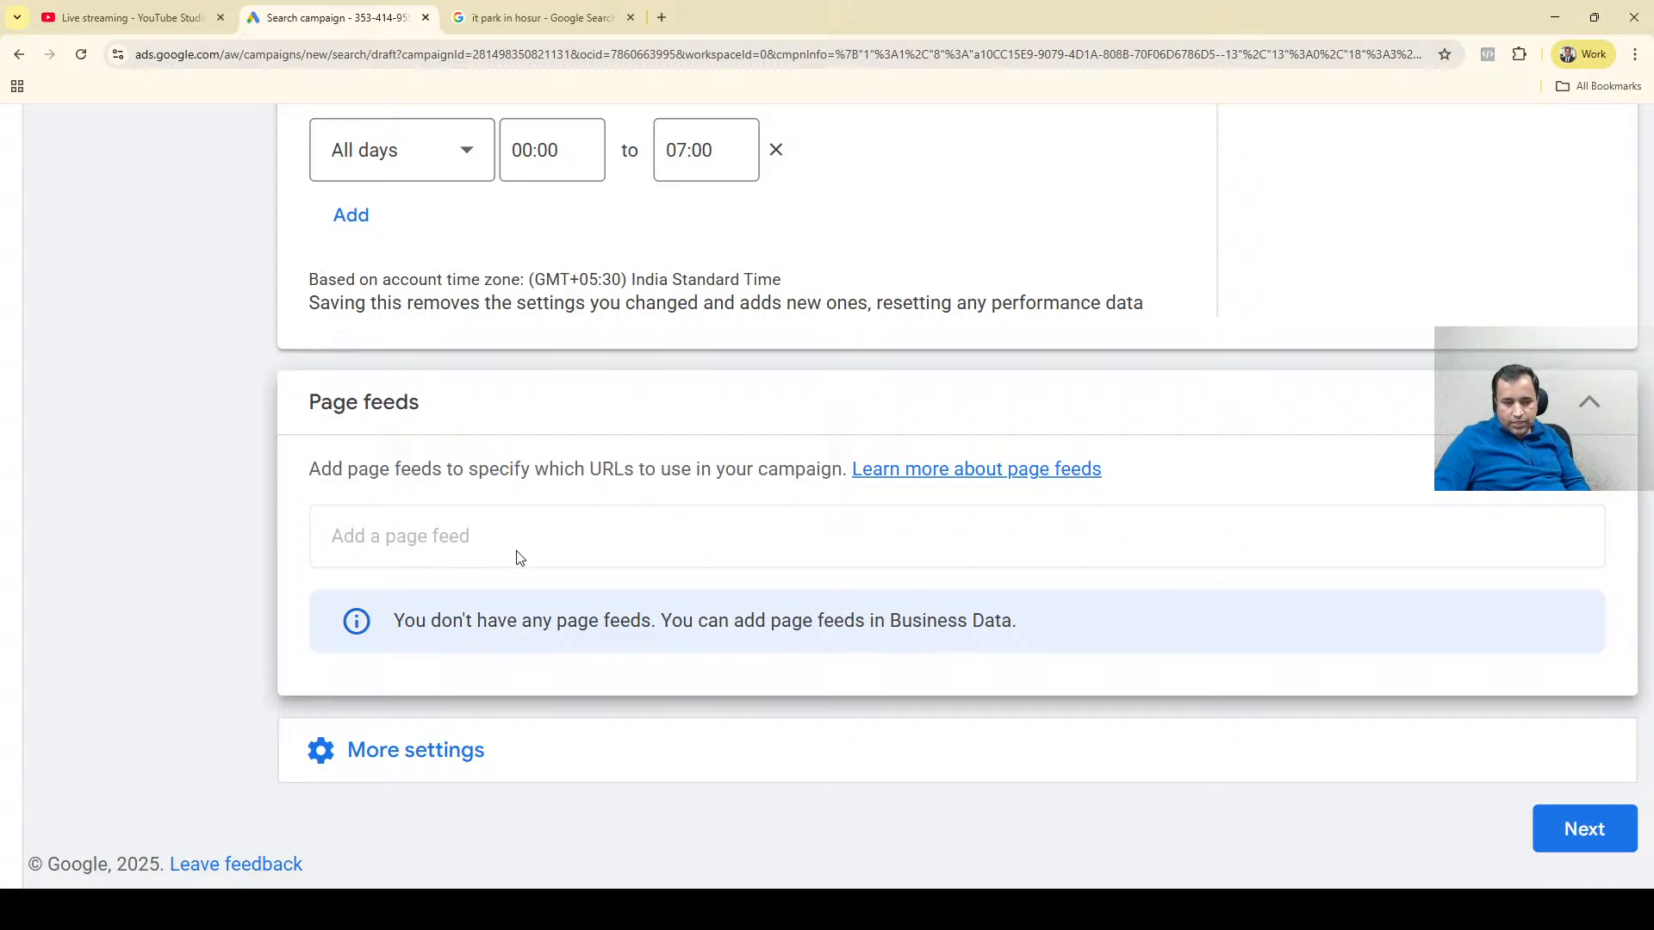
left_click(357, 752)
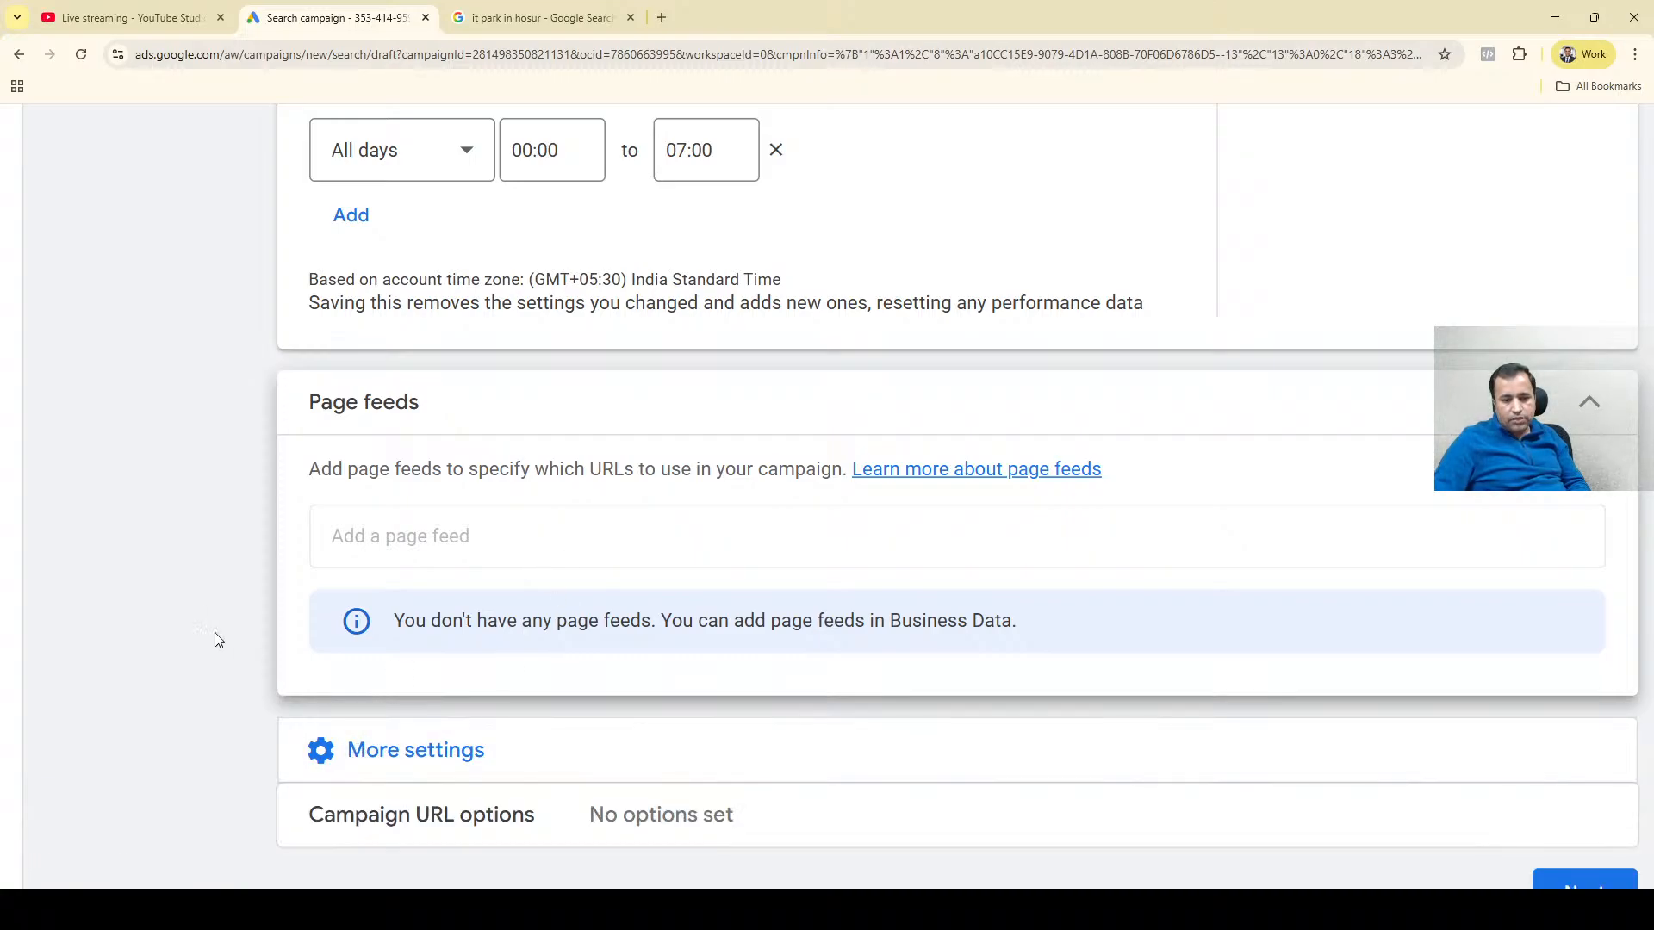
scroll(214, 638, "down", 1)
scroll(664, 687, "up", 4)
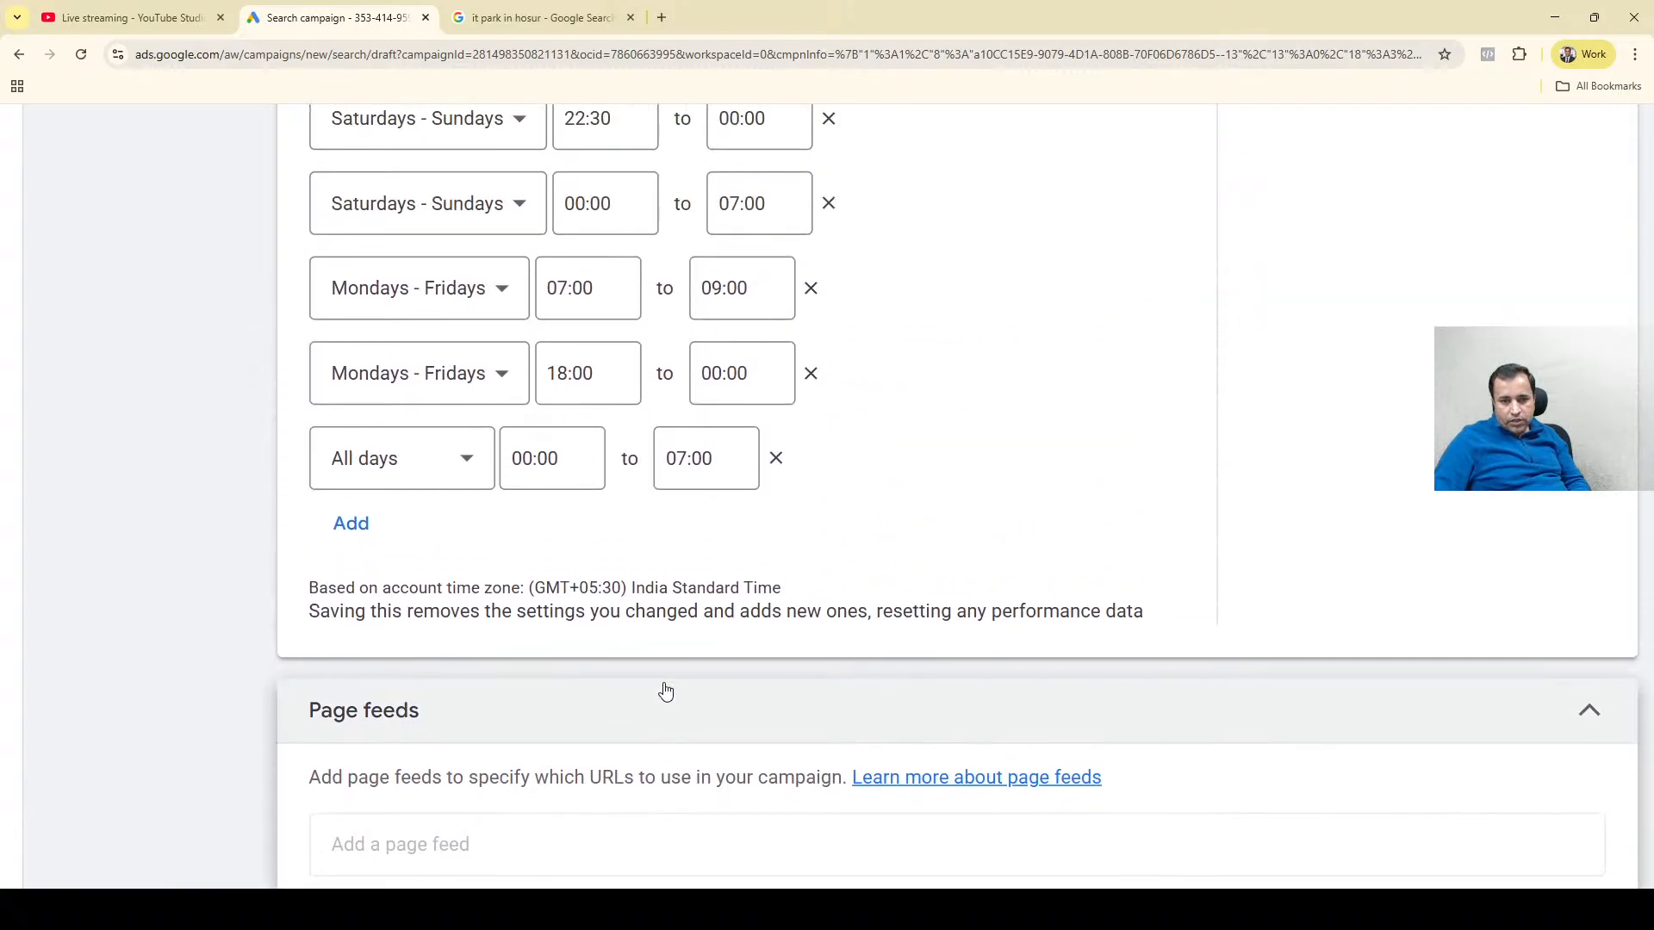
Check the campaign's network options and location targeting choices, collapsing each section after viewing it.
scroll(665, 689, "up", 12)
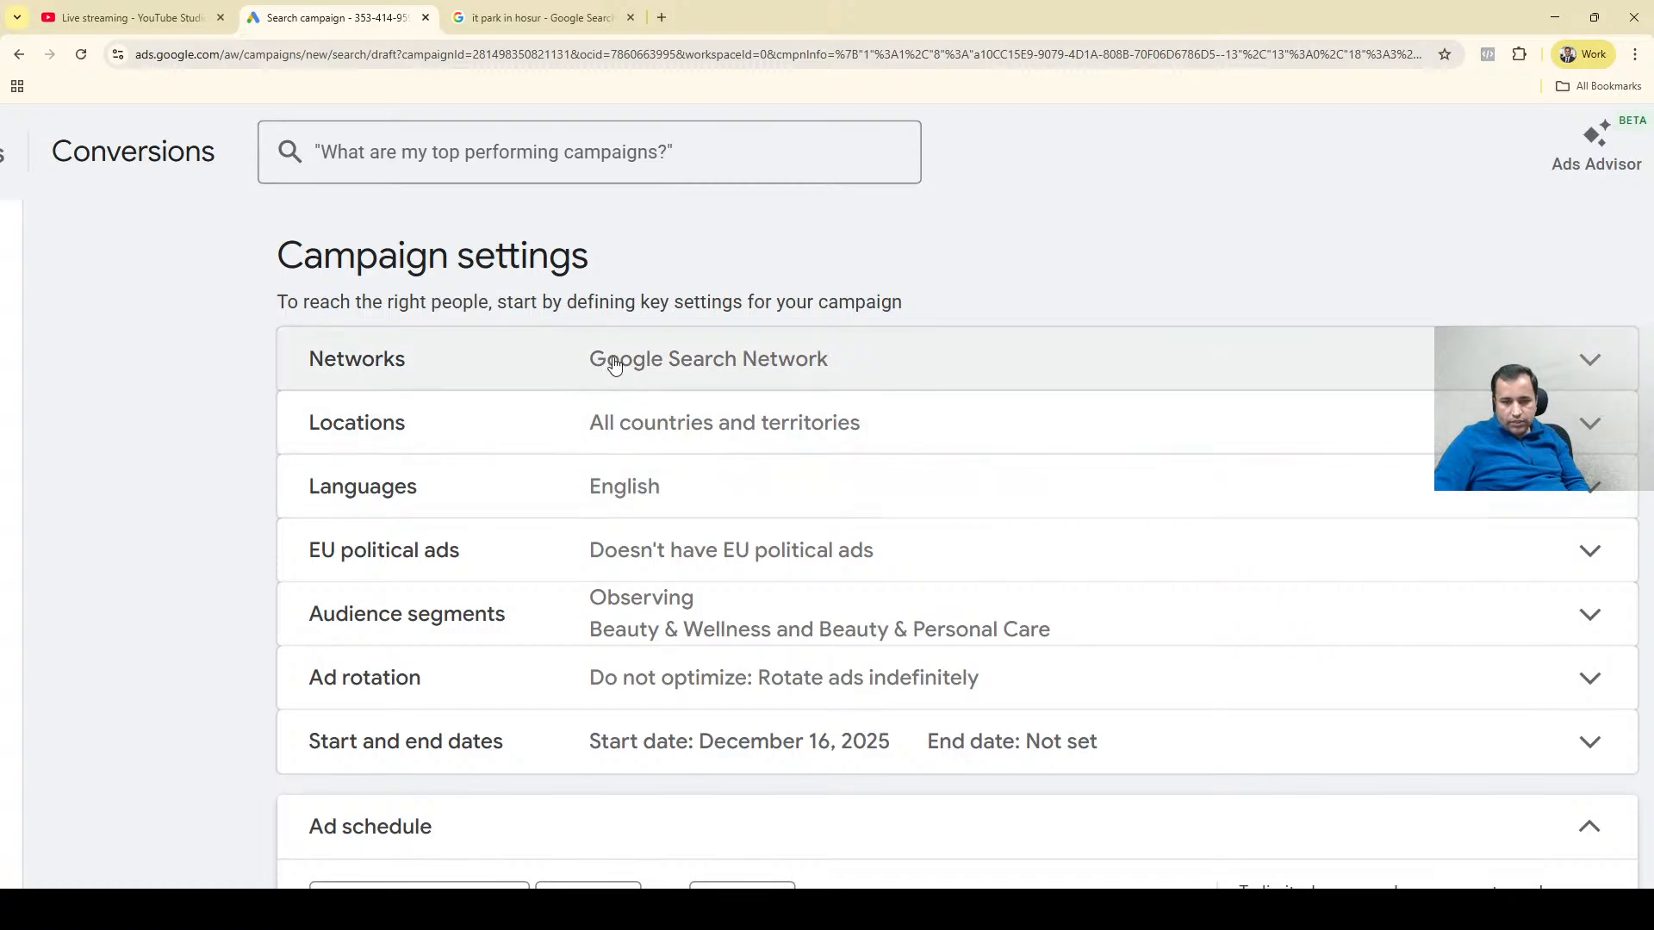
left_click(615, 363)
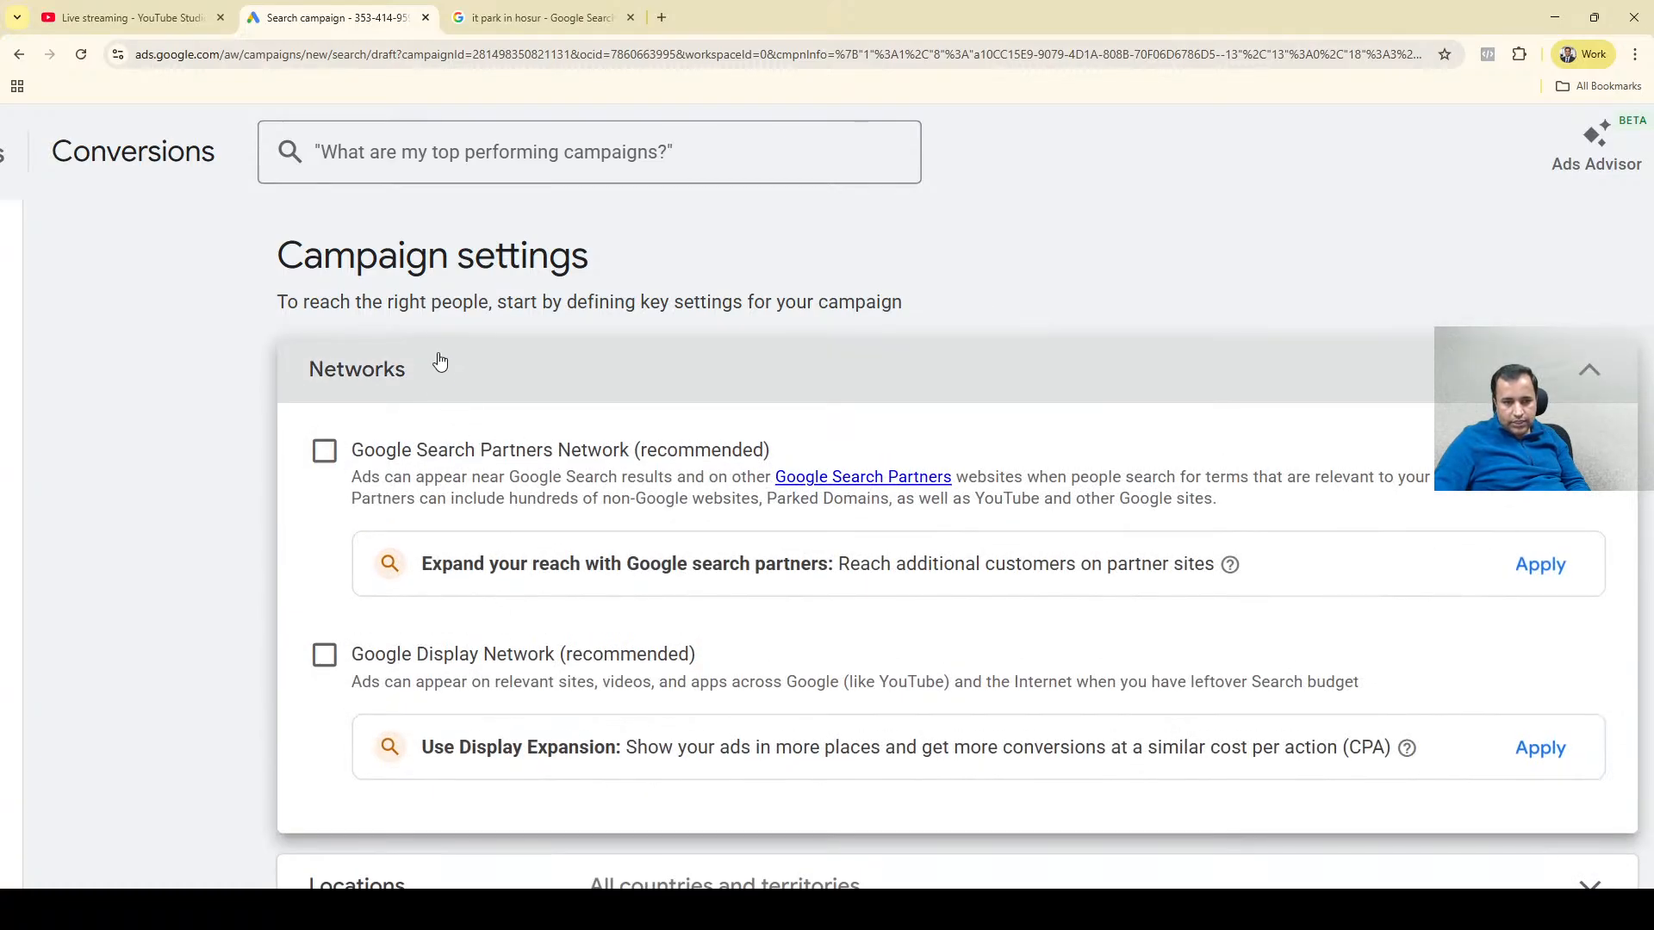
left_click(439, 362)
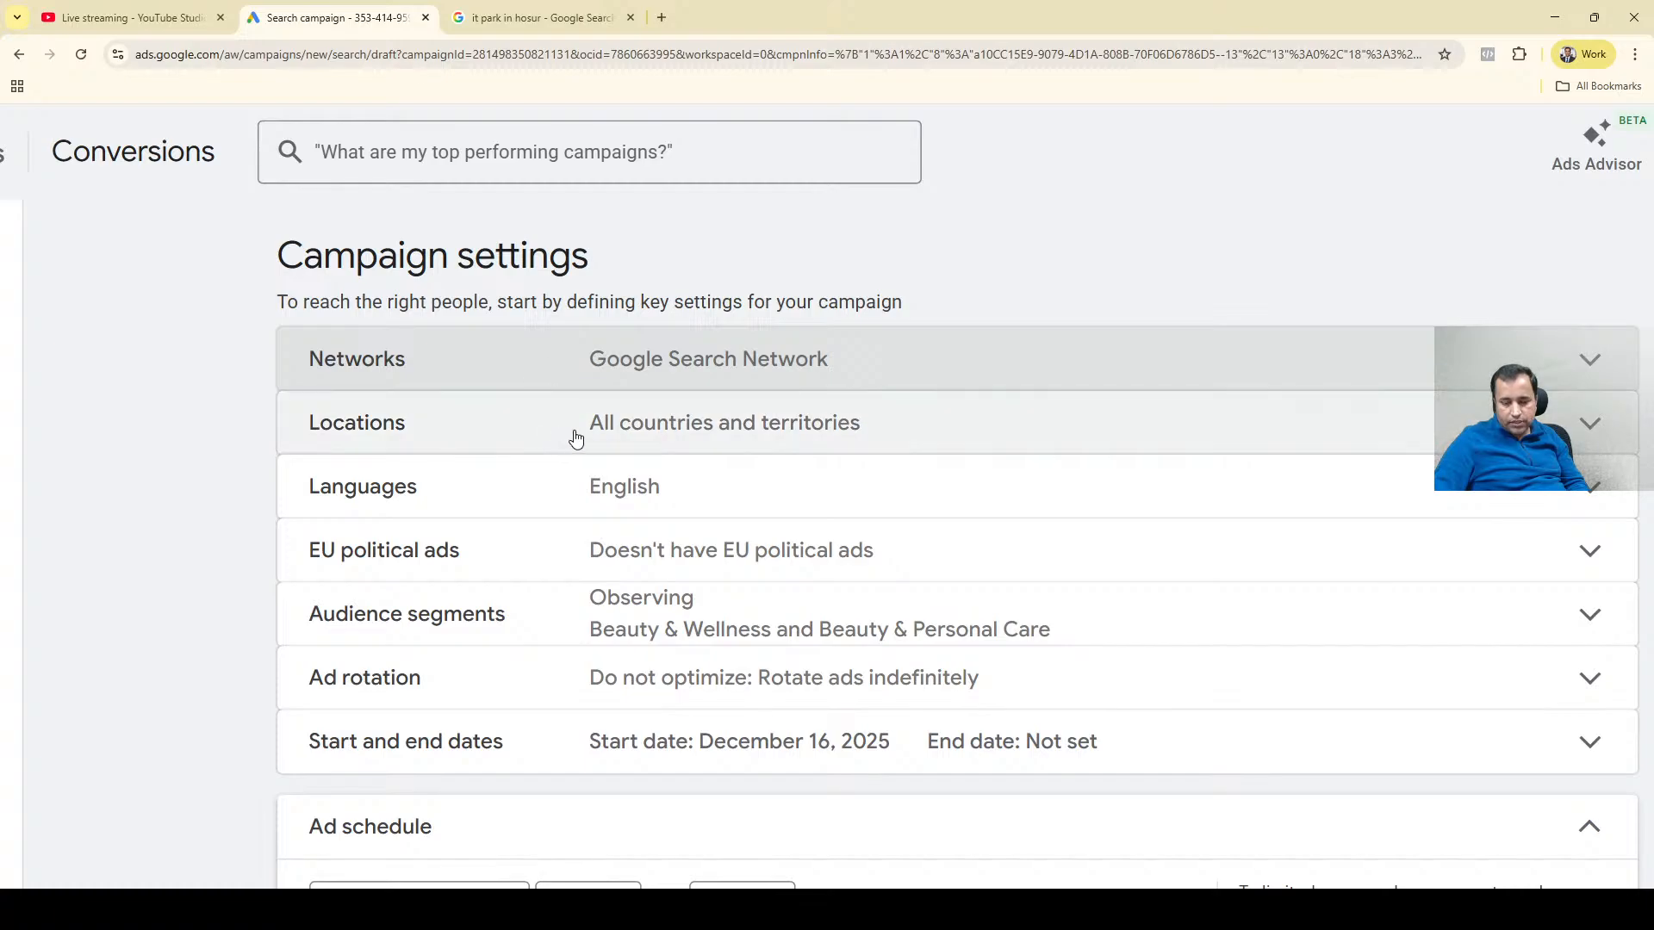
left_click(577, 437)
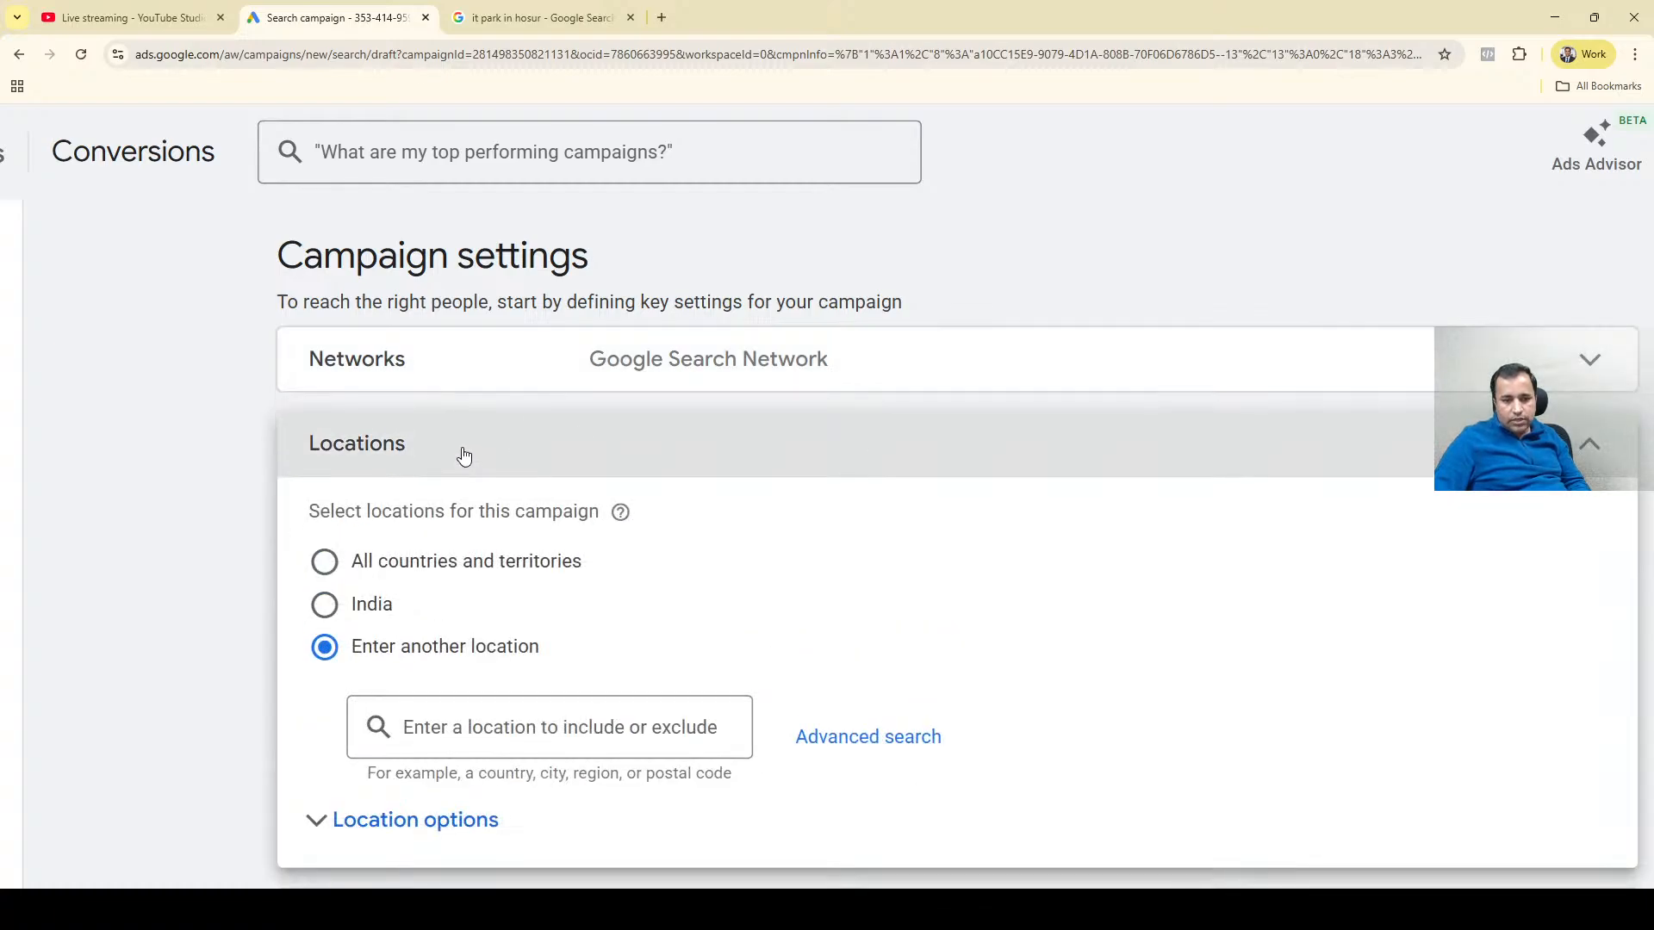
left_click(463, 455)
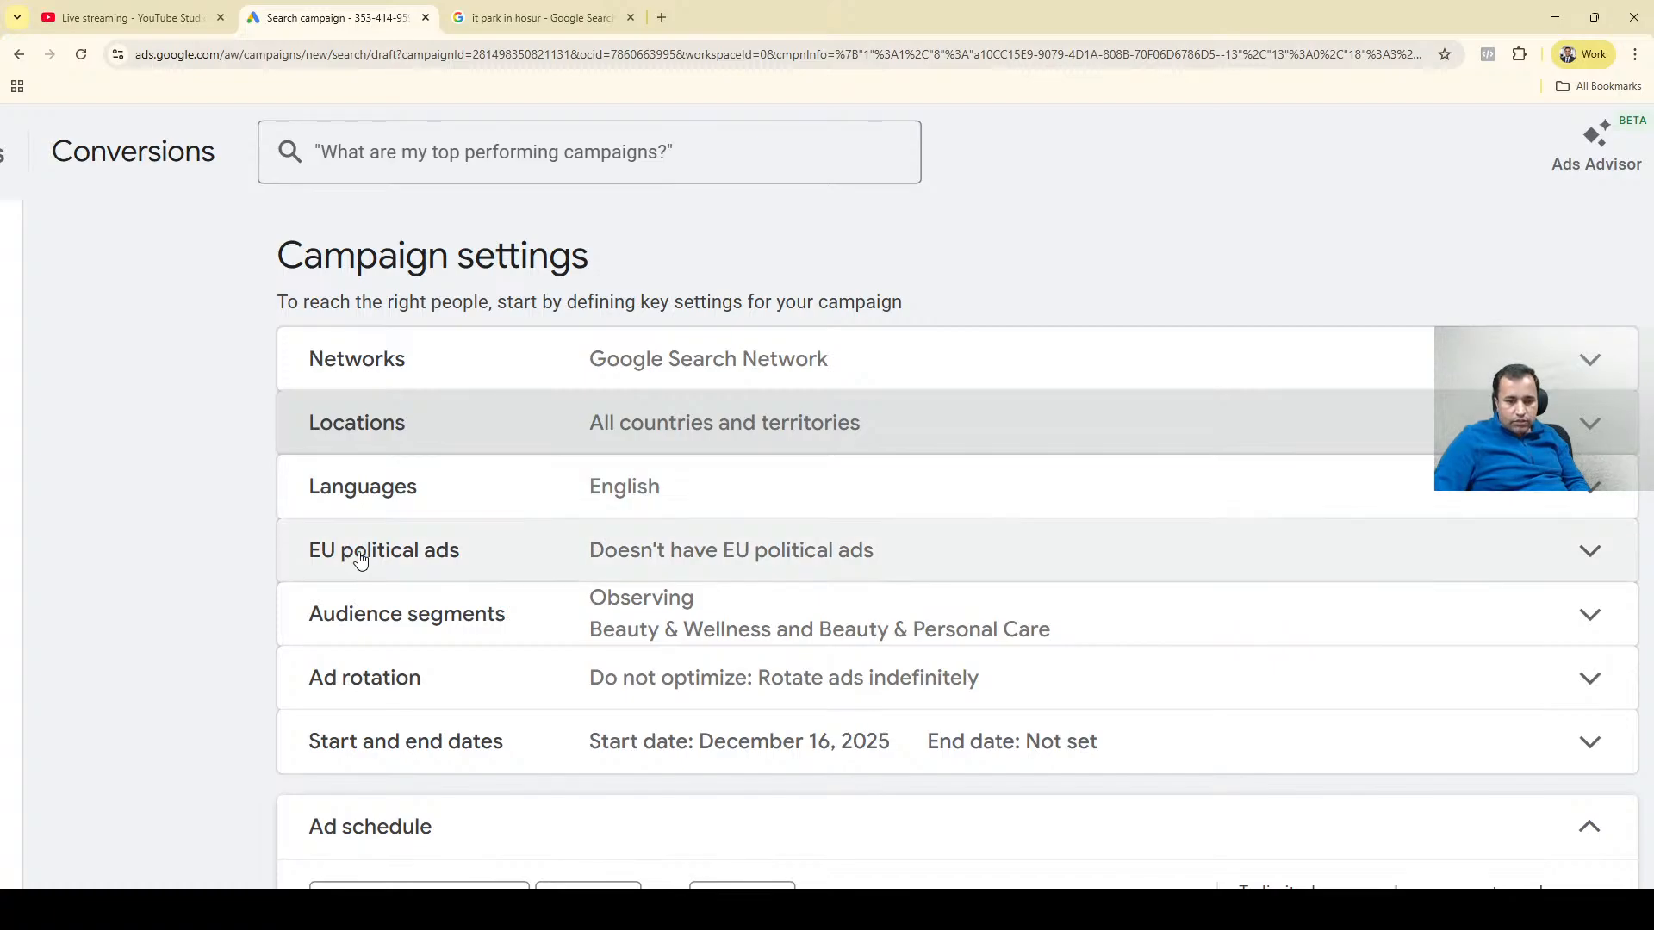
Examine the campaign settings summary, the full list of ad schedule time slots and the page feeds section.
scroll(198, 568, "down", 3)
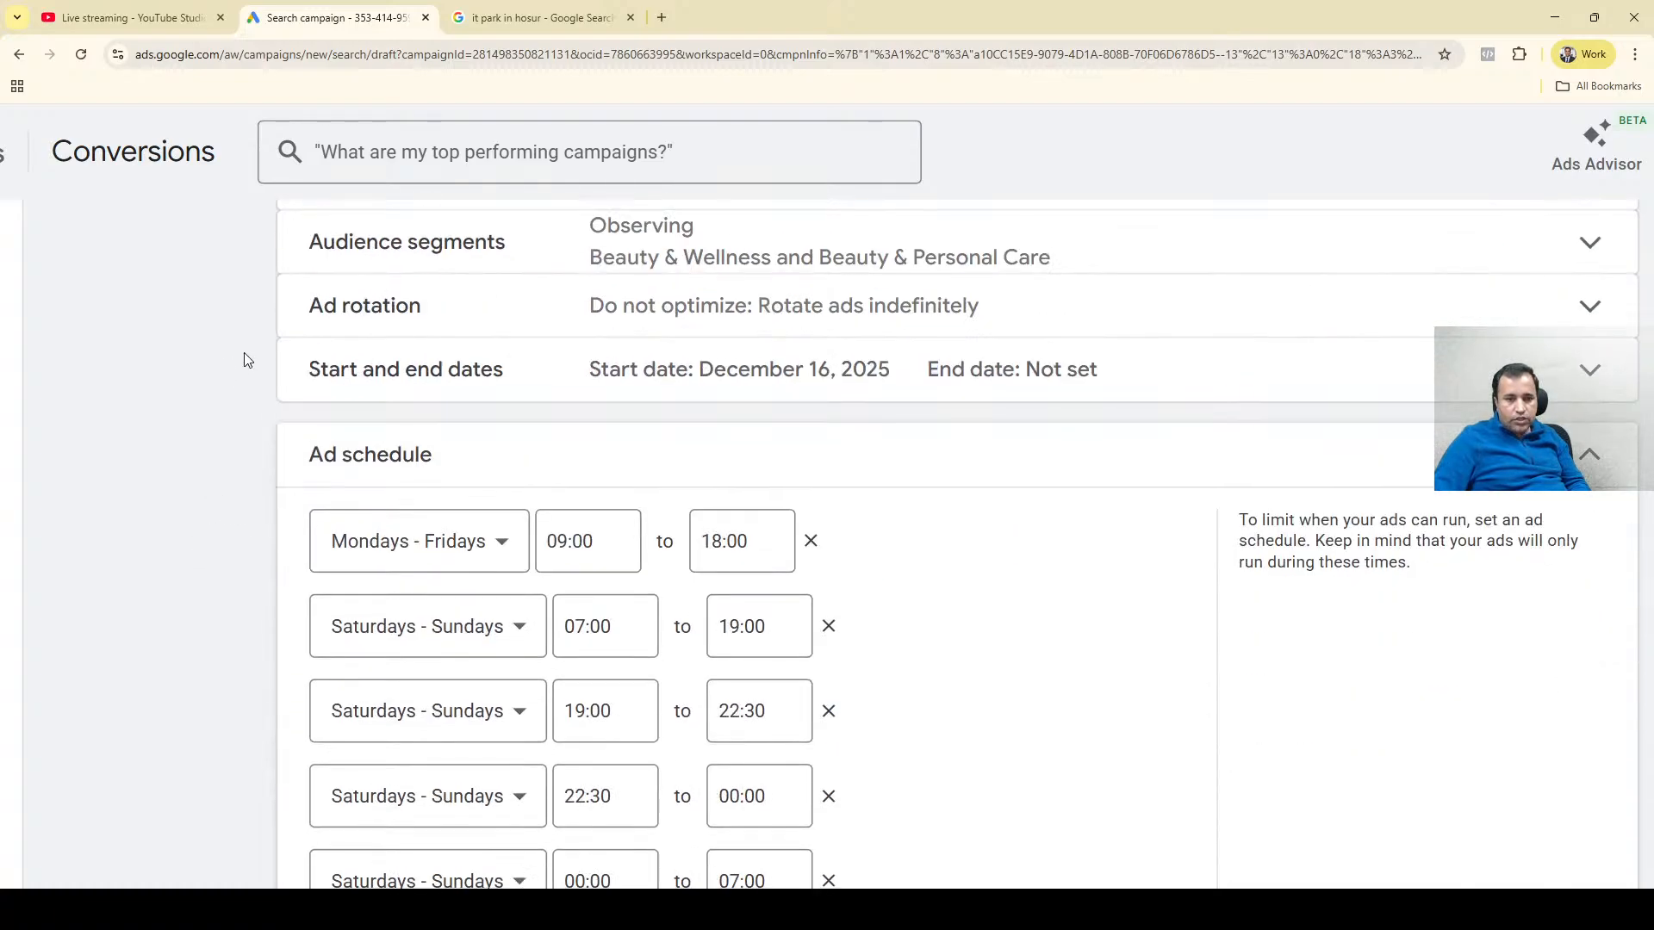
scroll(362, 340, "up", 1)
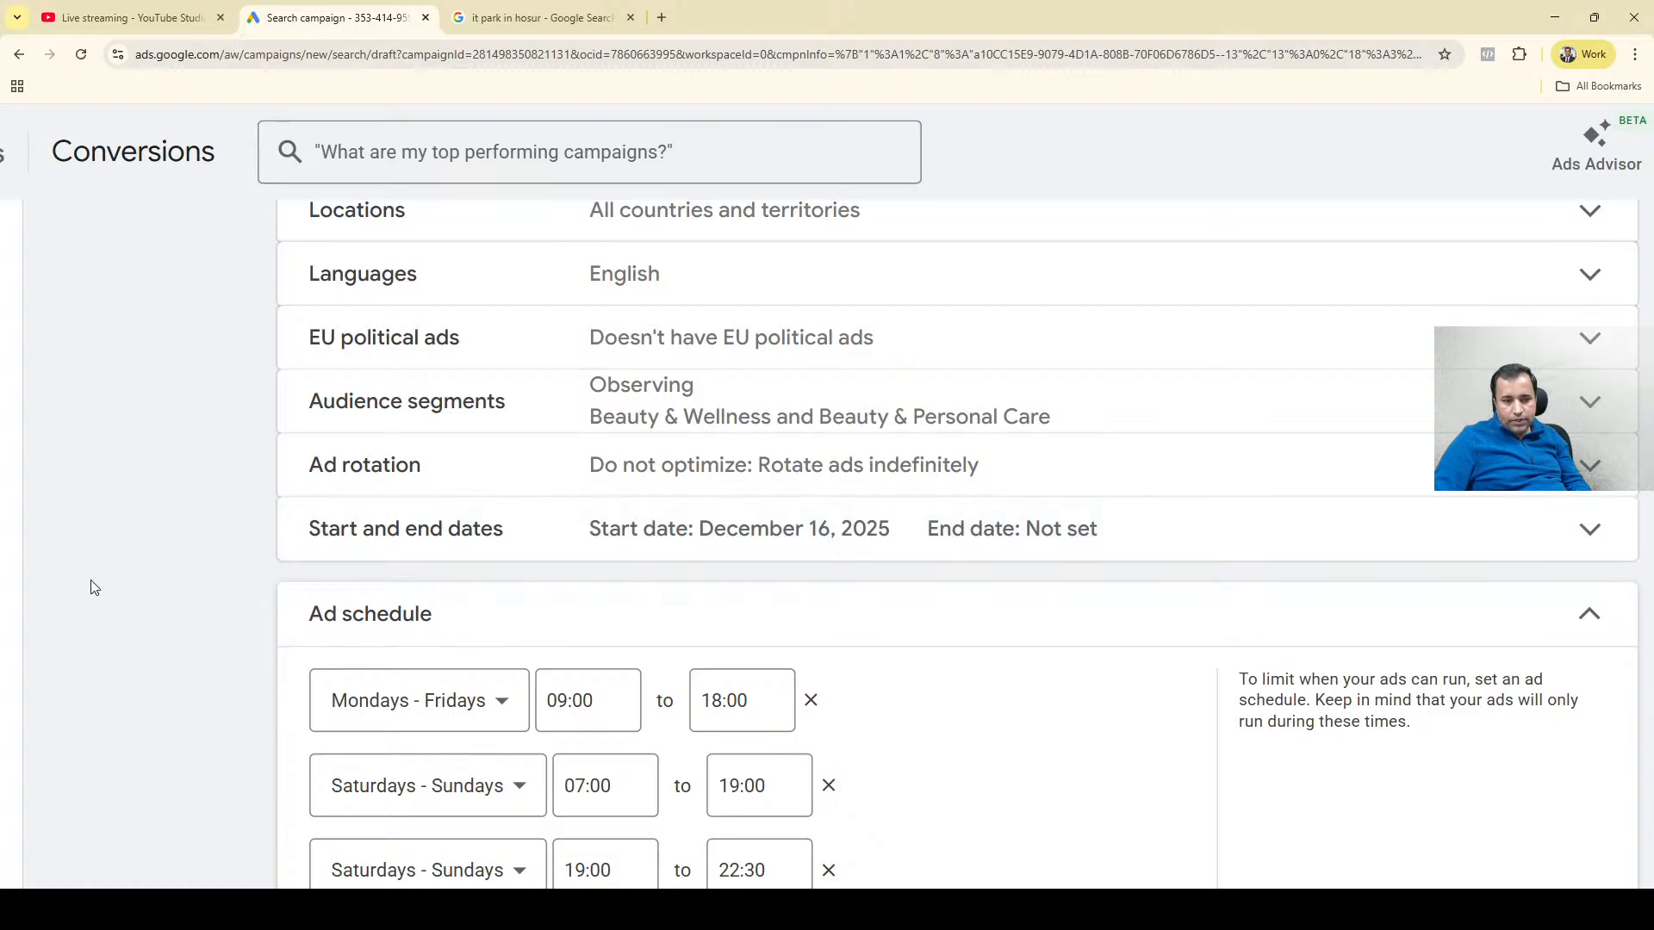
scroll(95, 588, "down", 1)
scroll(95, 588, "down", 4)
scroll(372, 428, "up", 4)
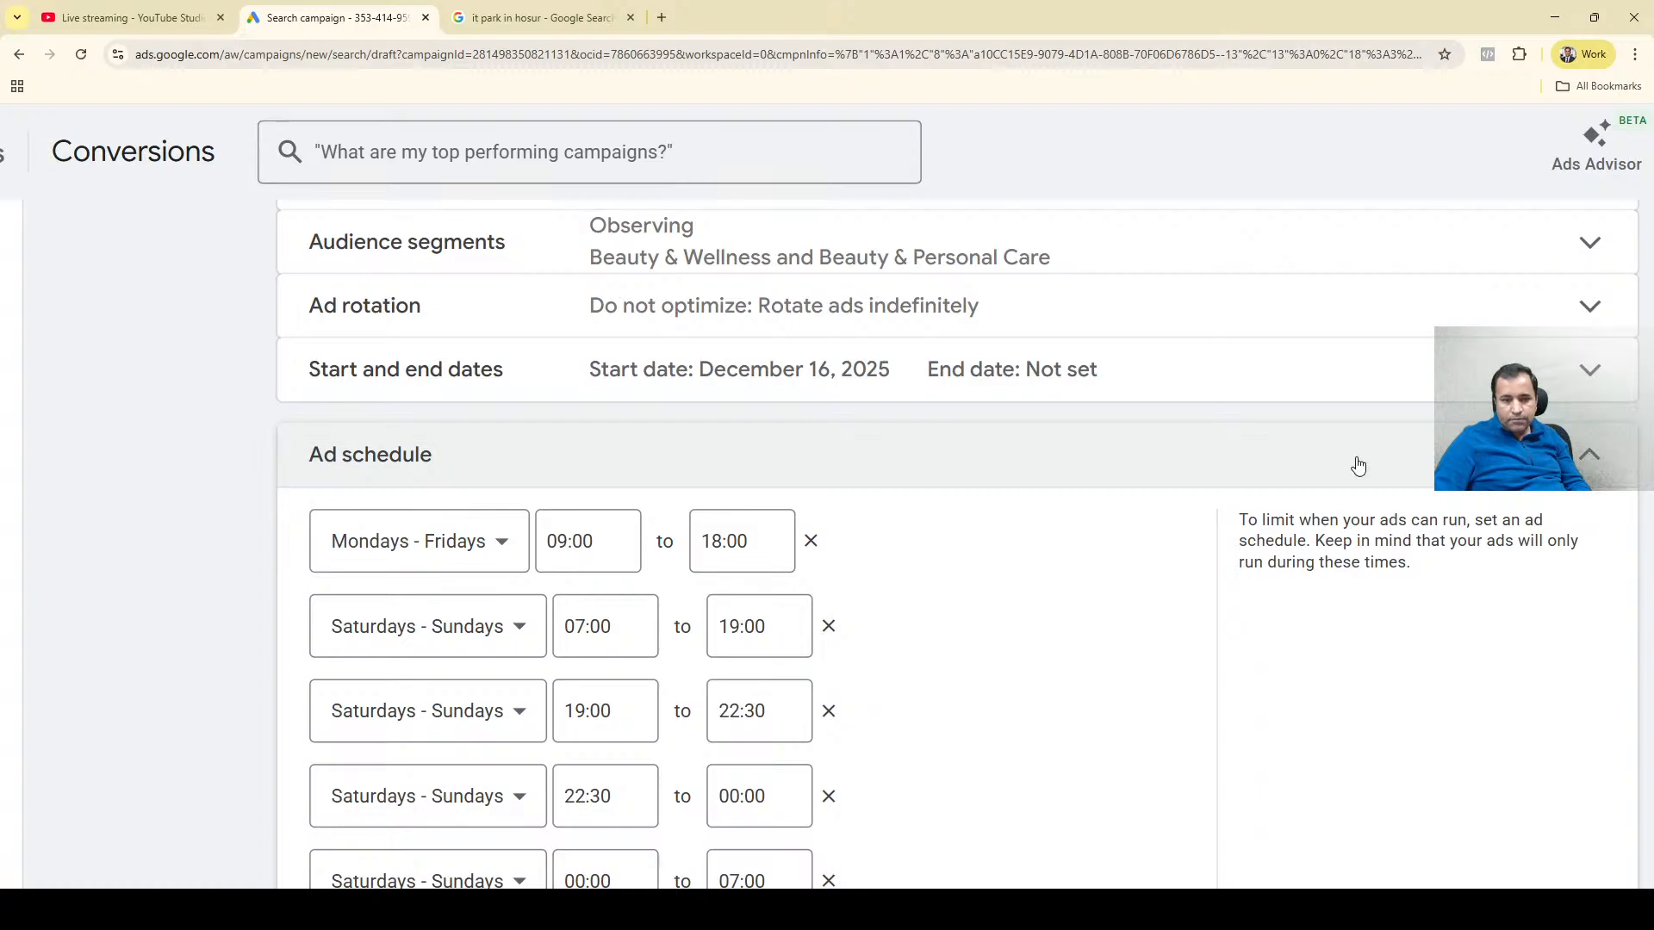
scroll(241, 546, "down", 2)
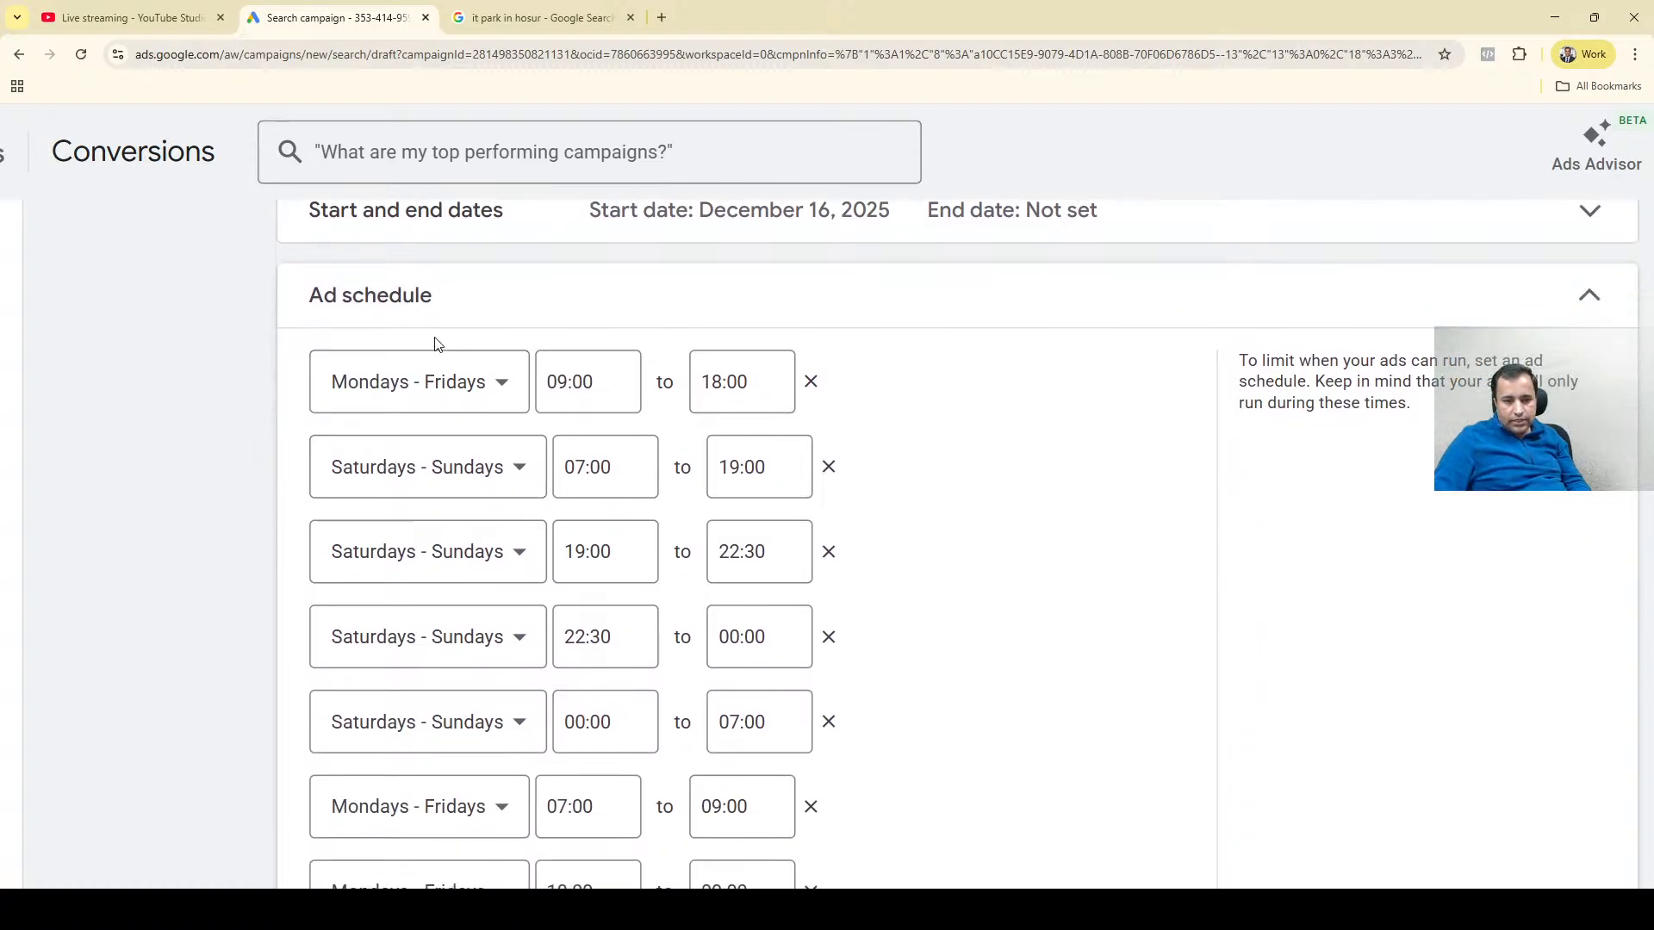
scroll(440, 388, "down", 5)
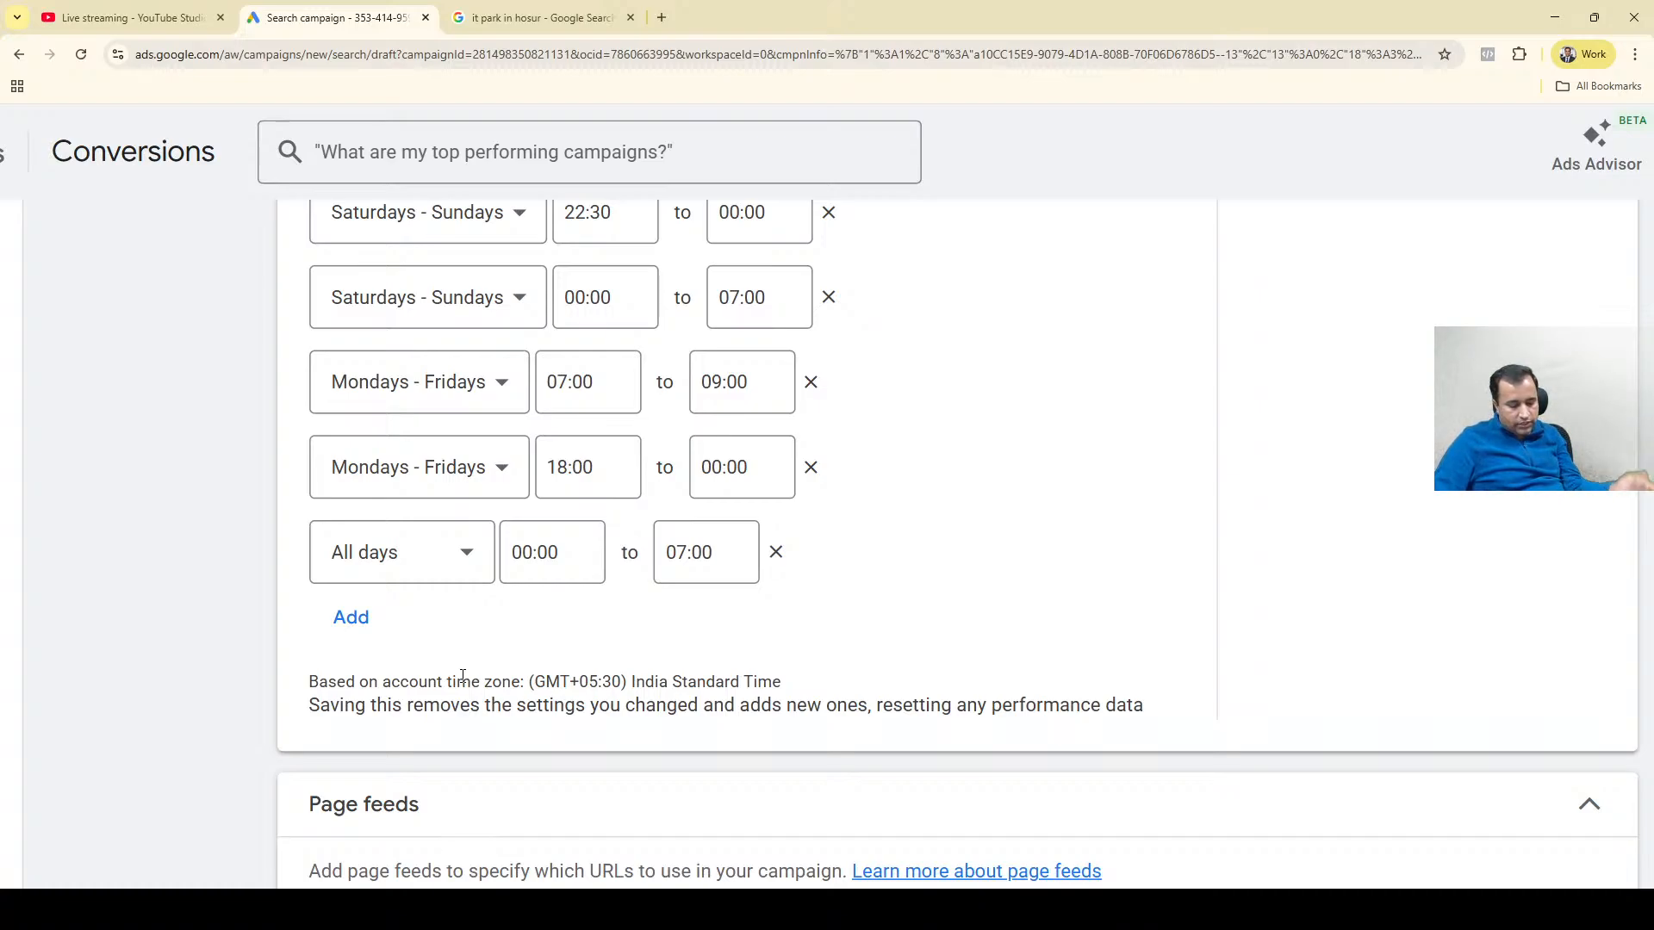
scroll(463, 676, "up", 4)
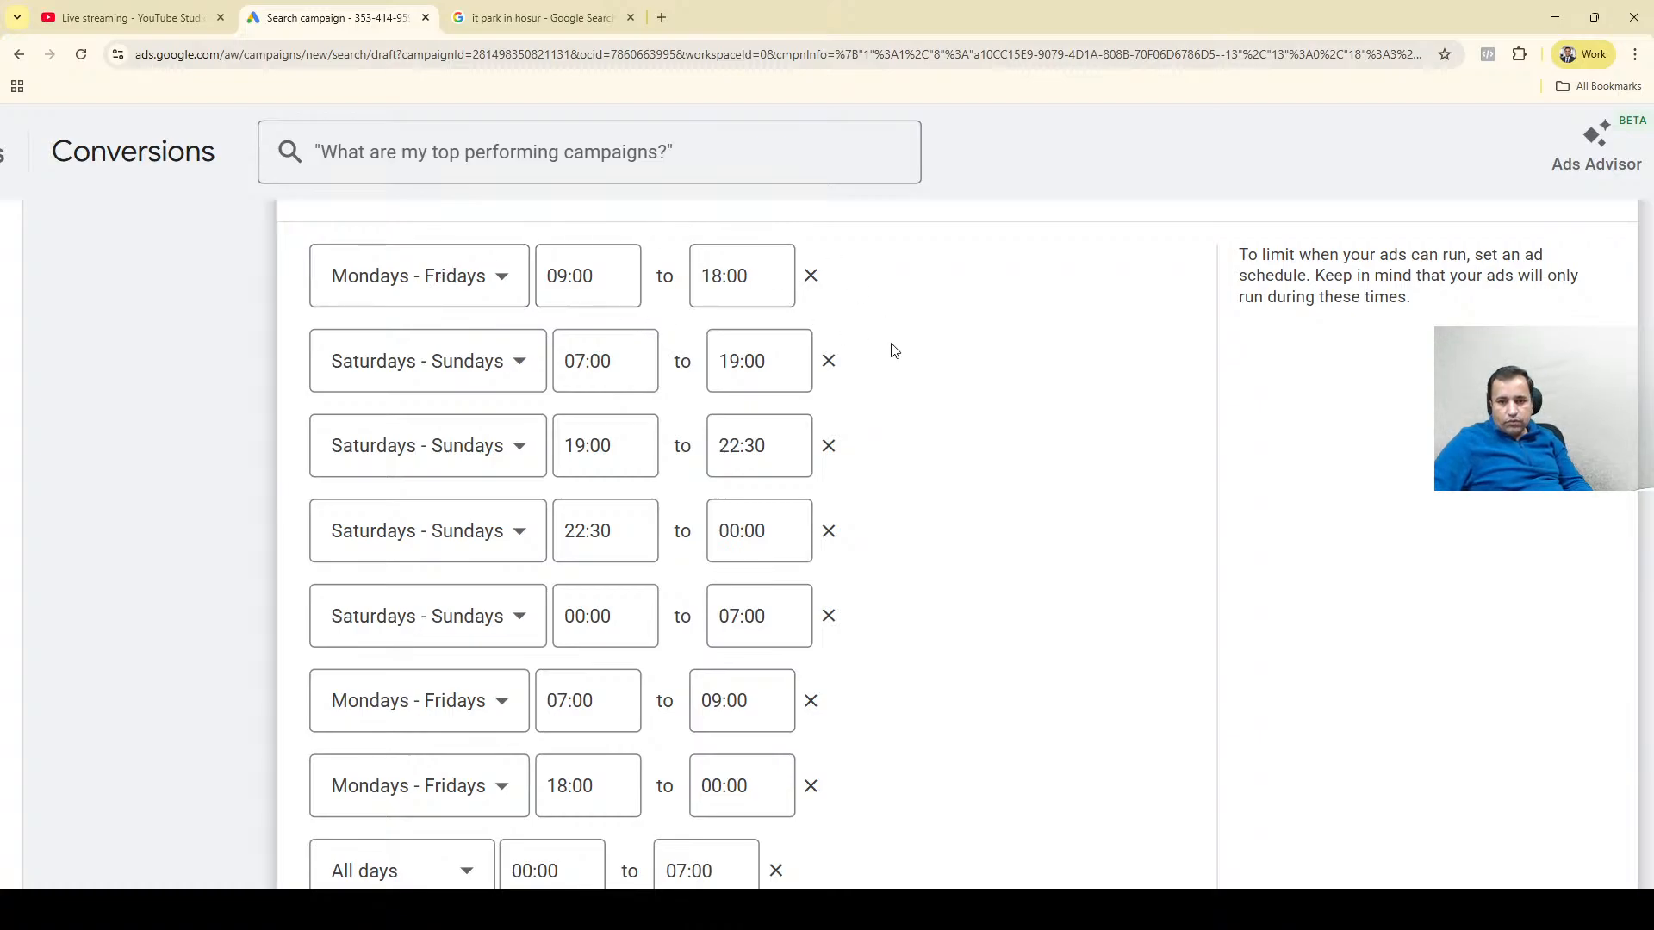
scroll(893, 351, "down", 9)
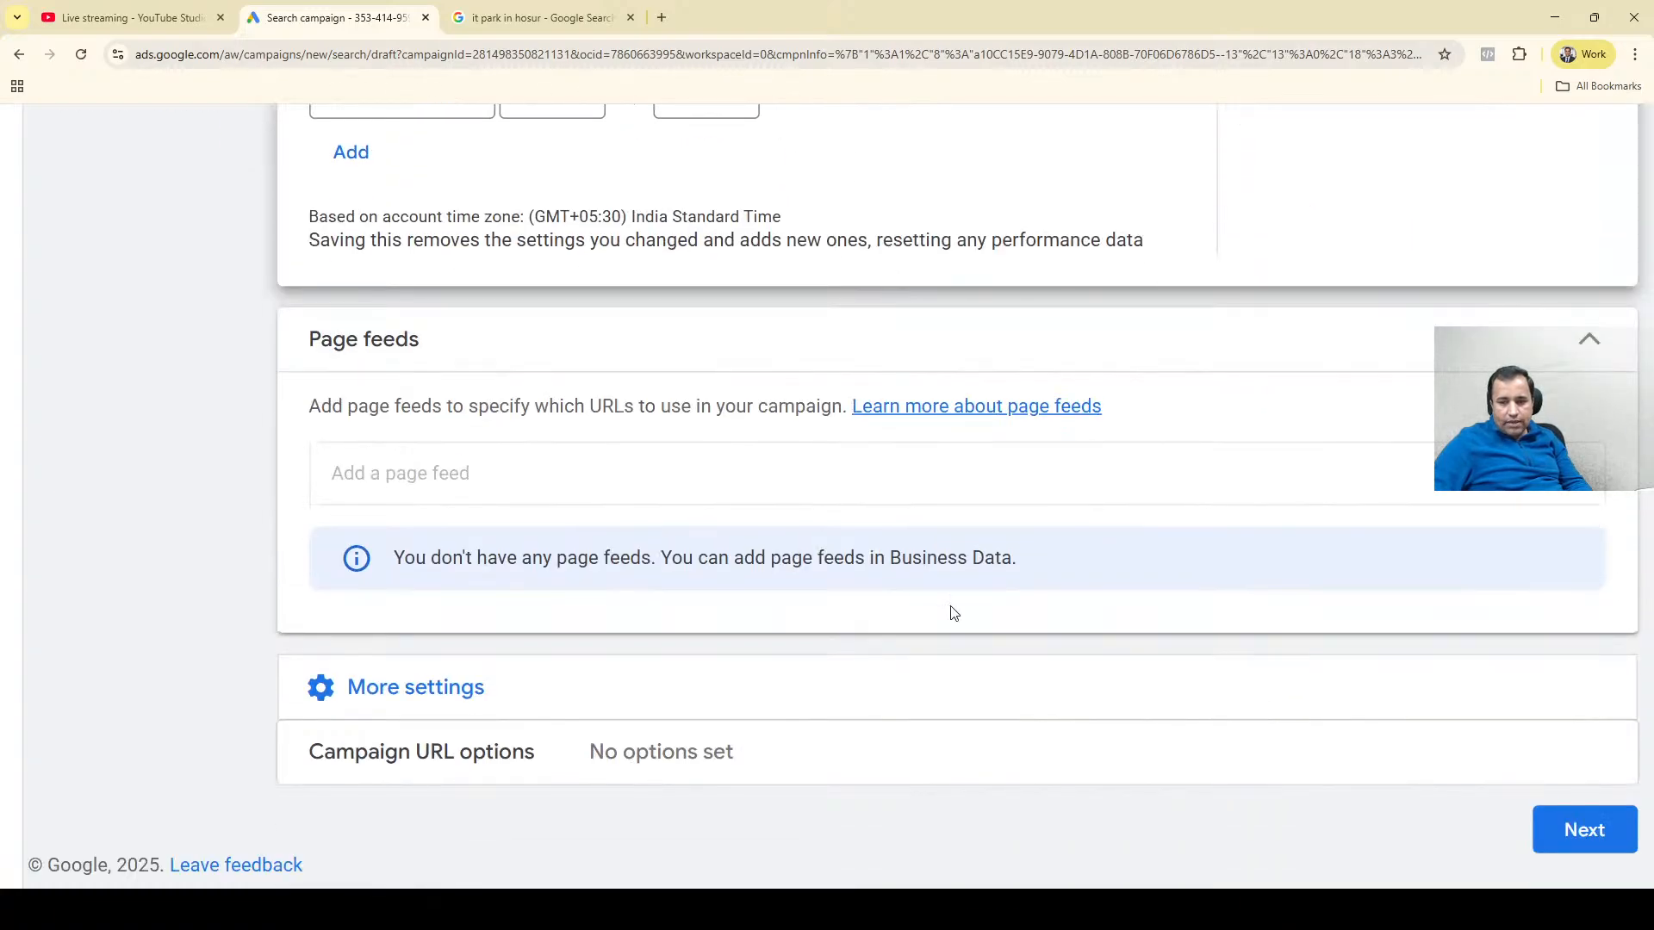
scroll(1186, 557, "up", 1)
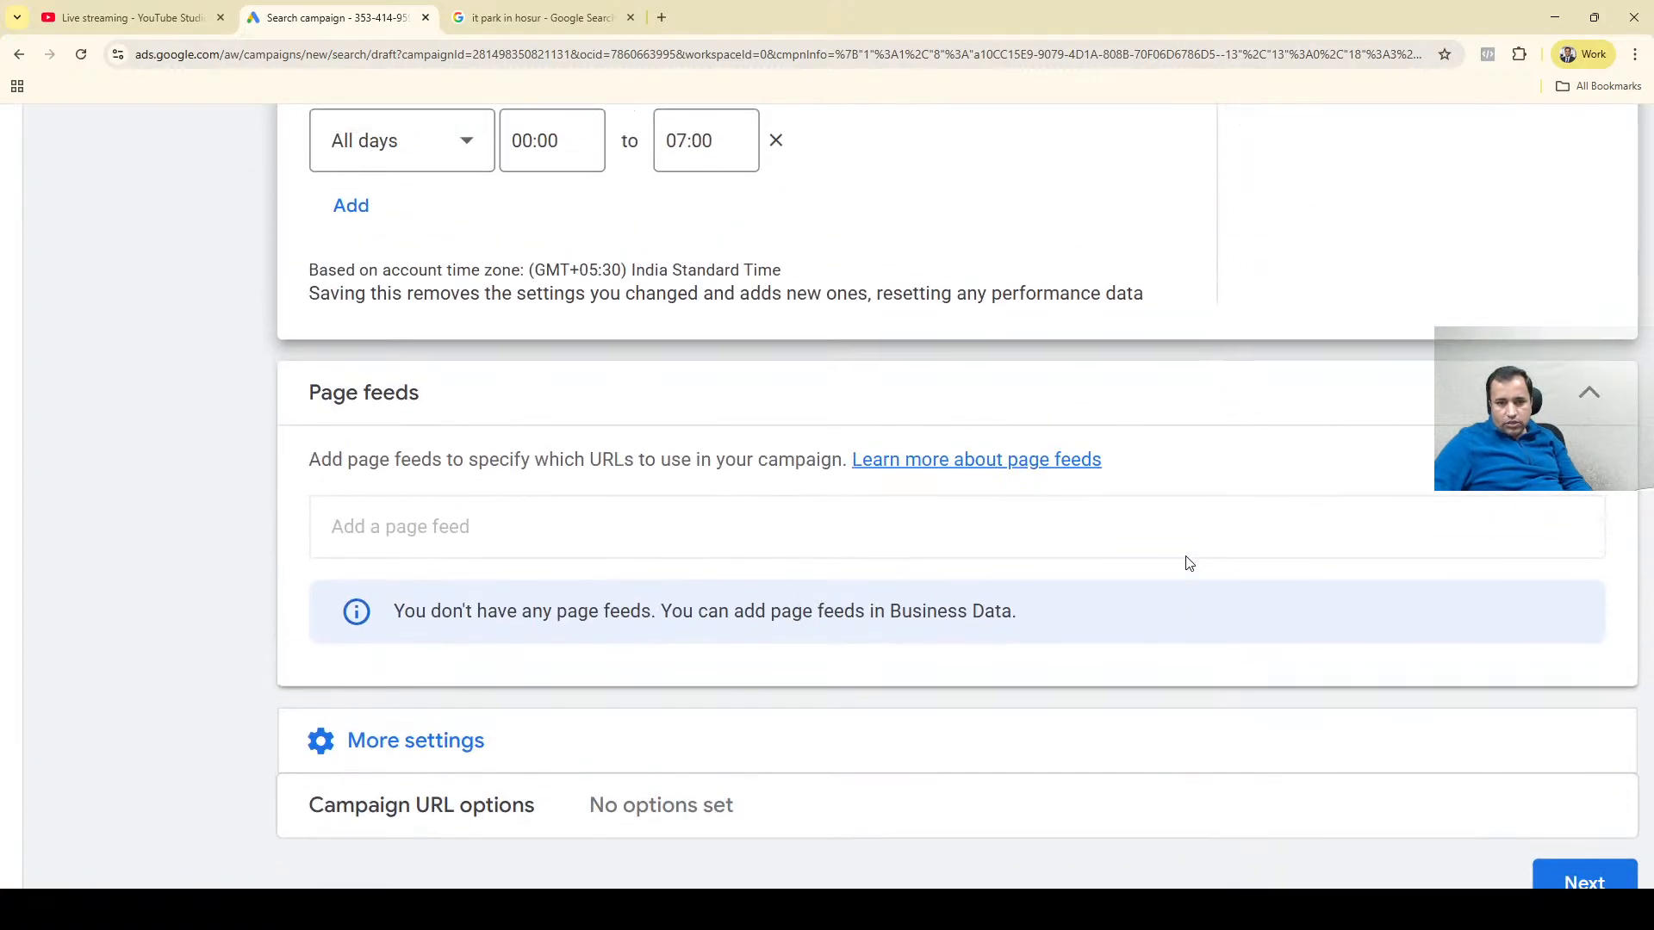
scroll(1186, 561, "up", 8)
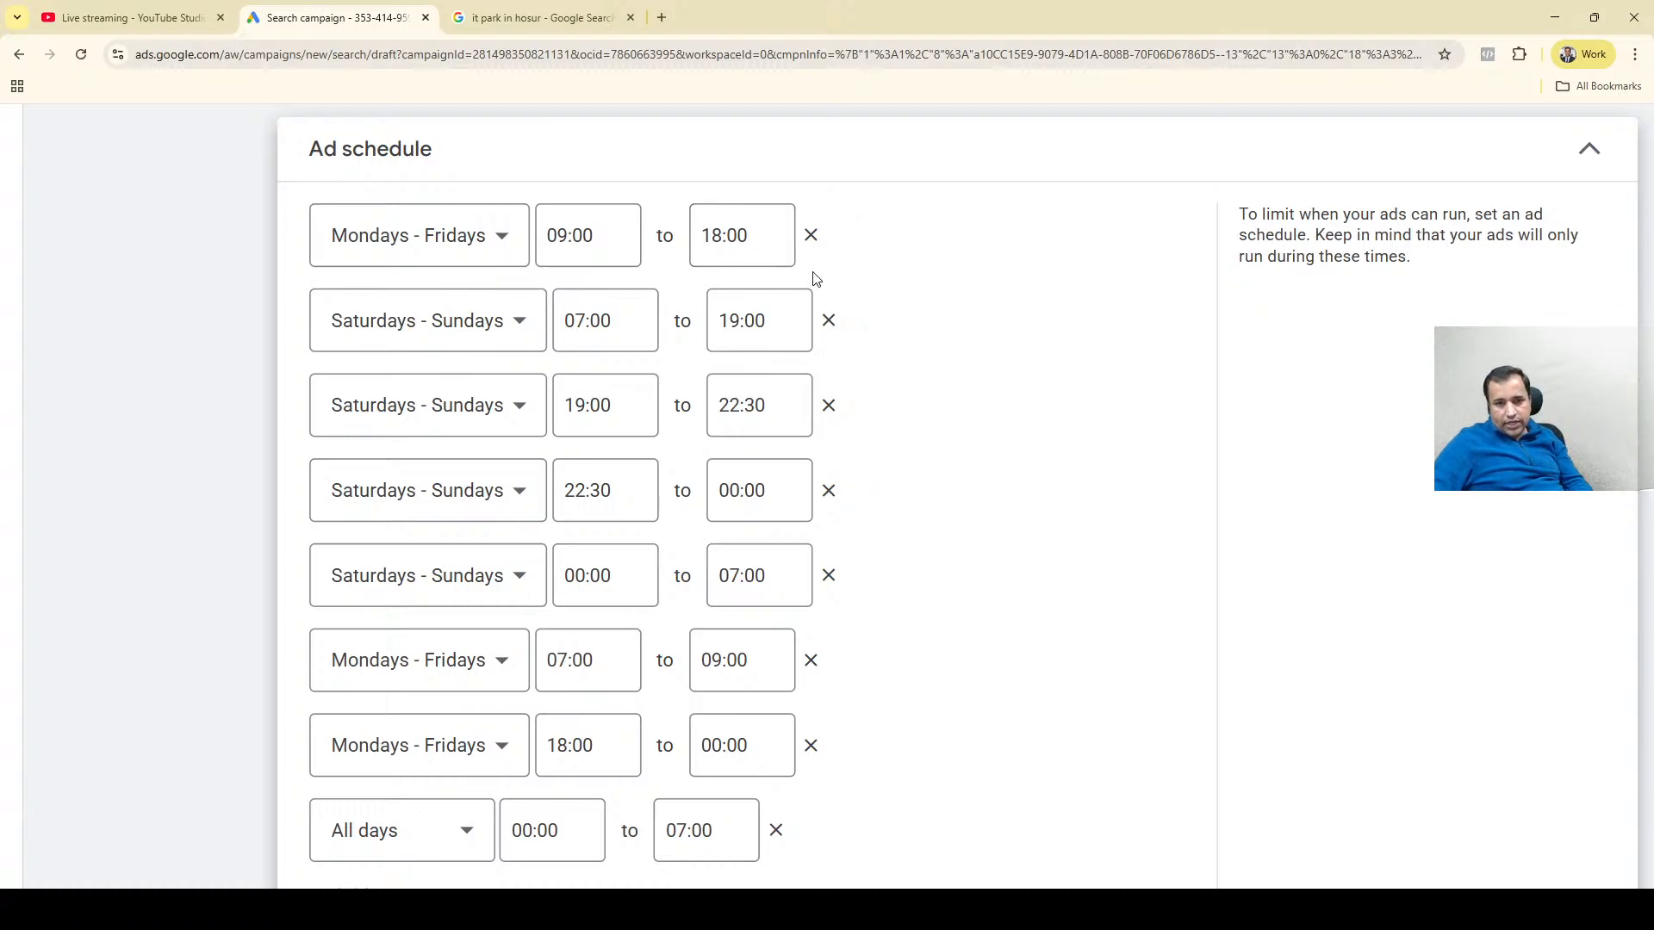
scroll(1037, 465, "down", 4)
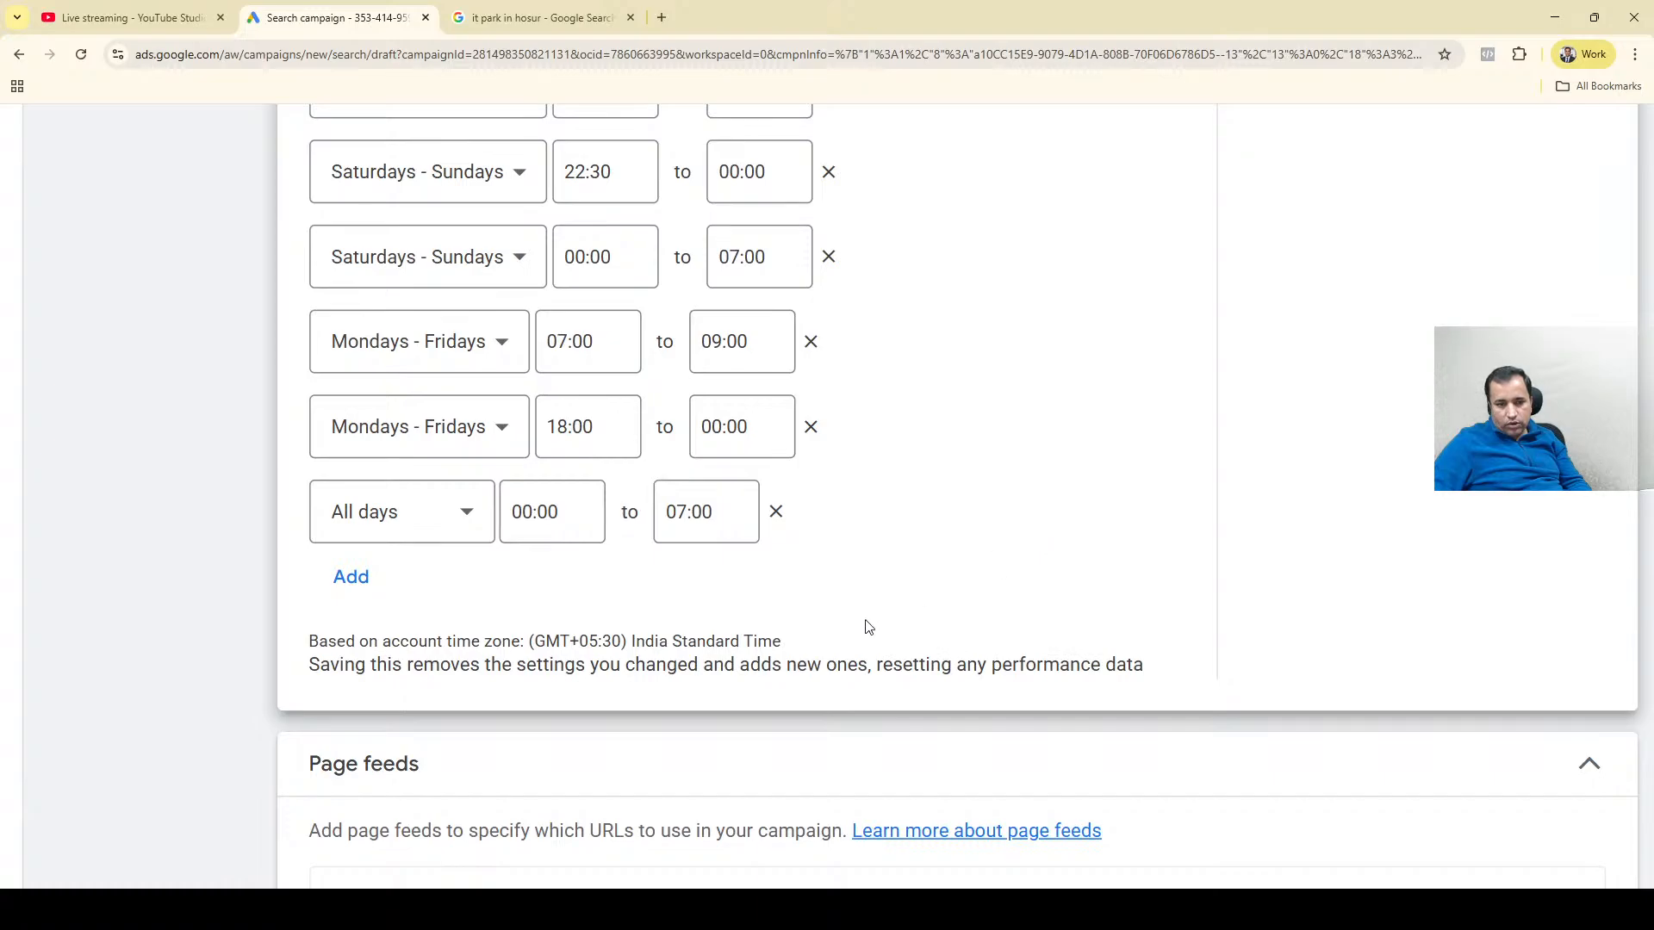
scroll(868, 628, "down", 1)
scroll(708, 524, "up", 1)
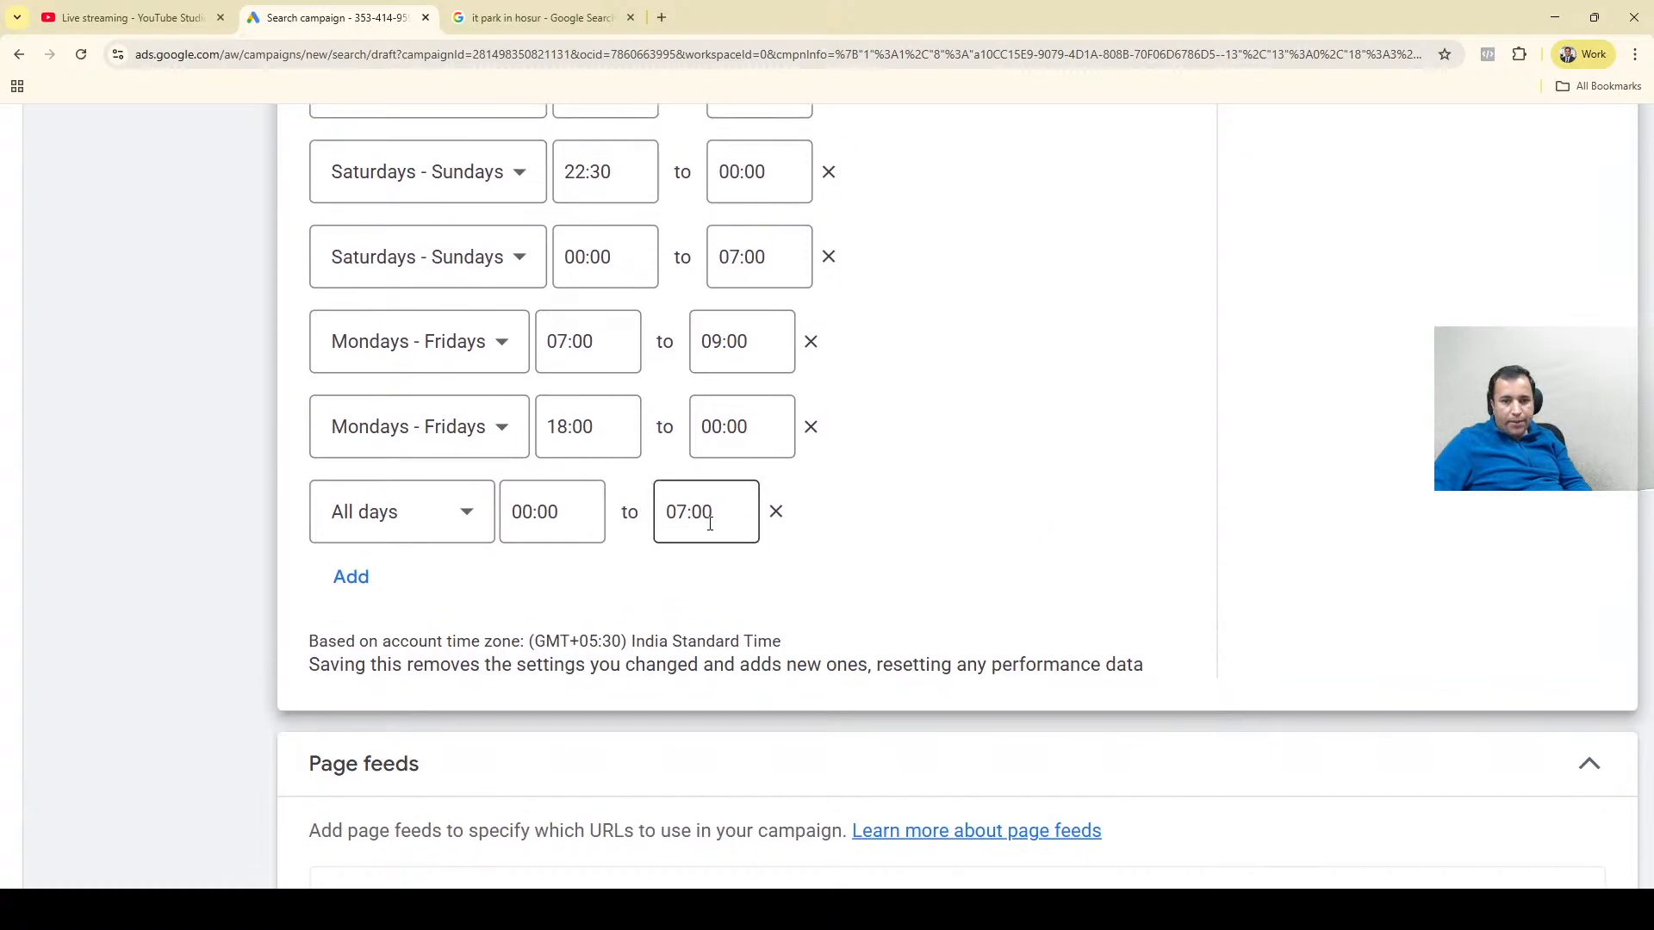
scroll(710, 524, "up", 5)
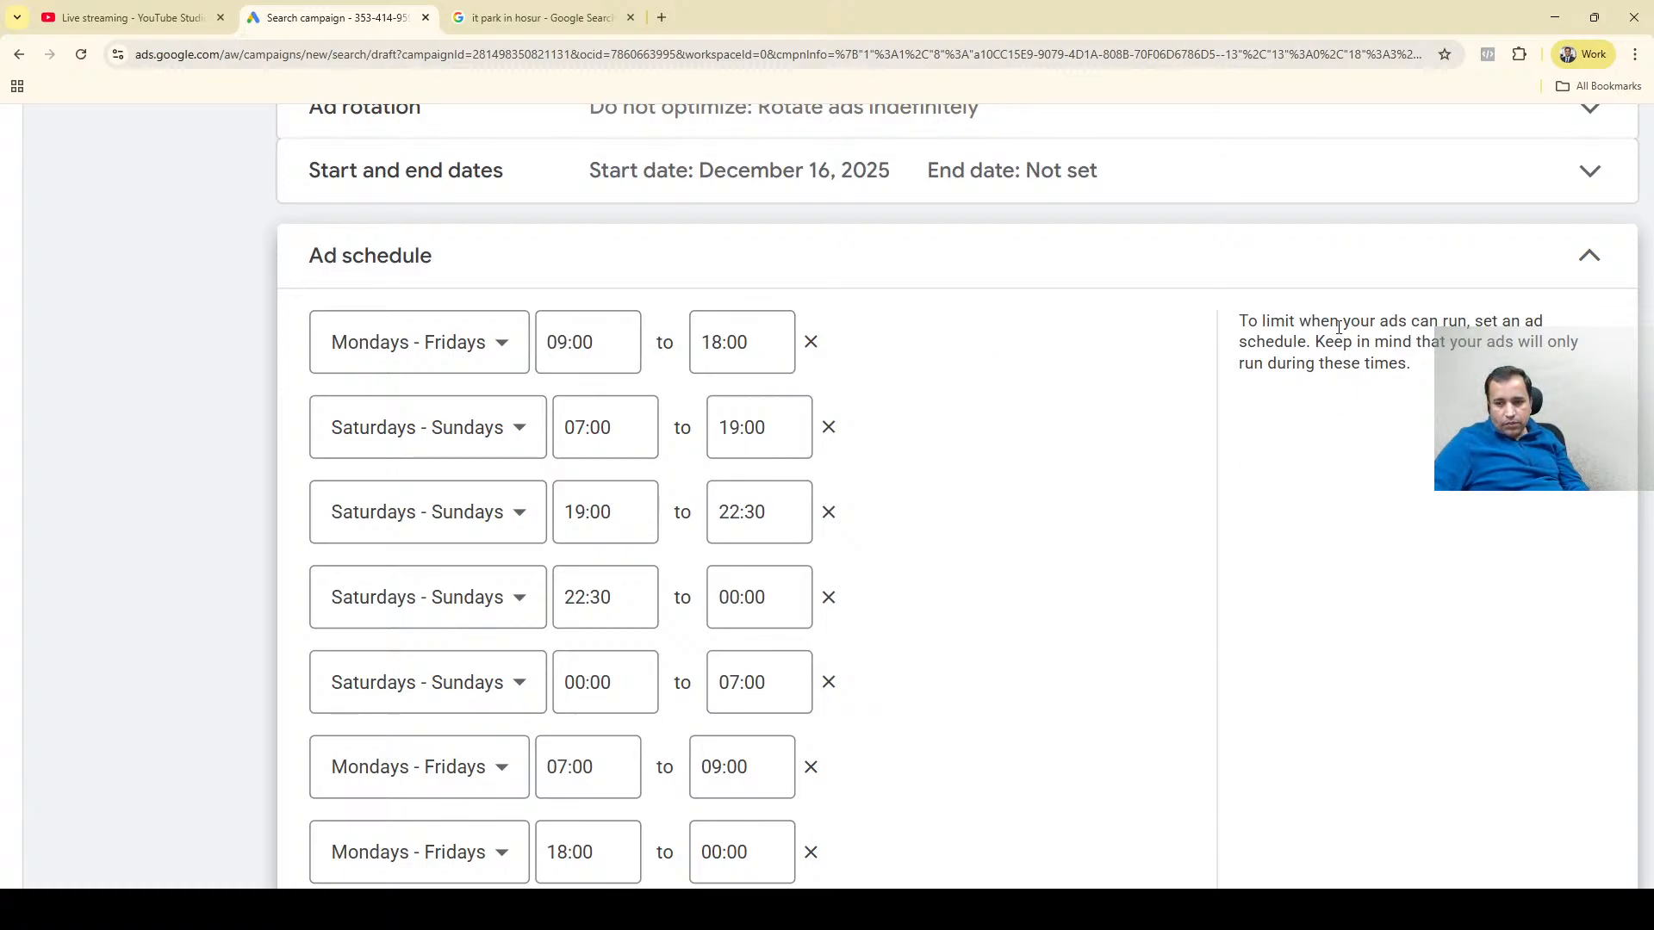
Collapse the ad schedule section and look over the page feeds description and the campaign URL options.
left_click(1589, 257)
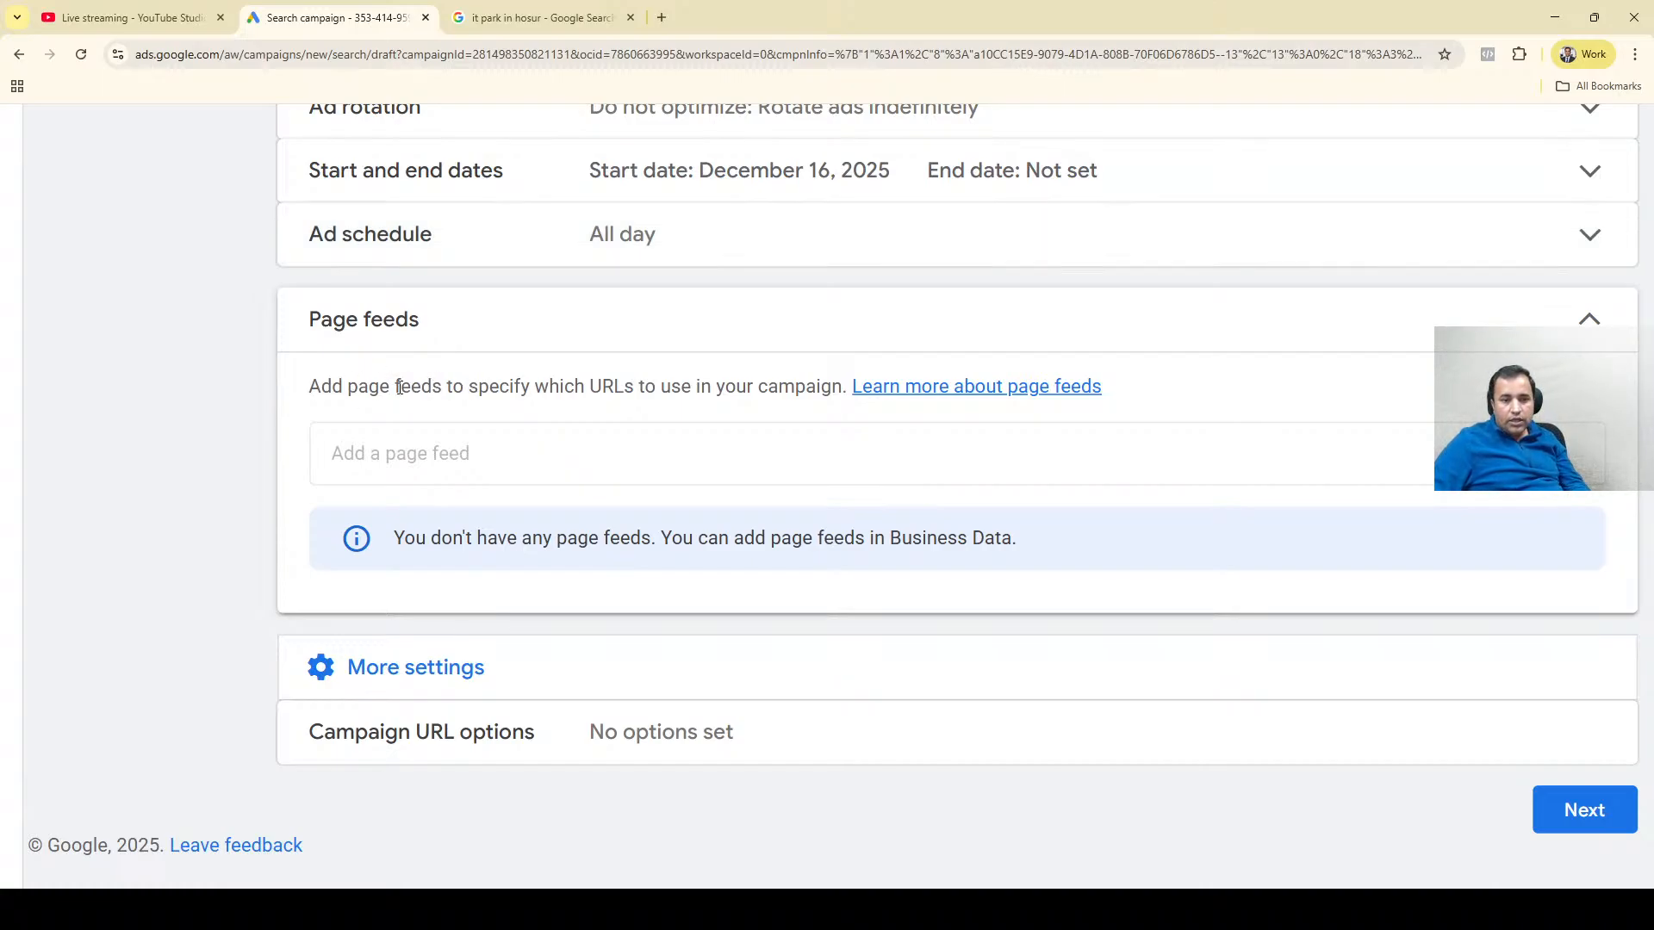
triple_click(361, 385)
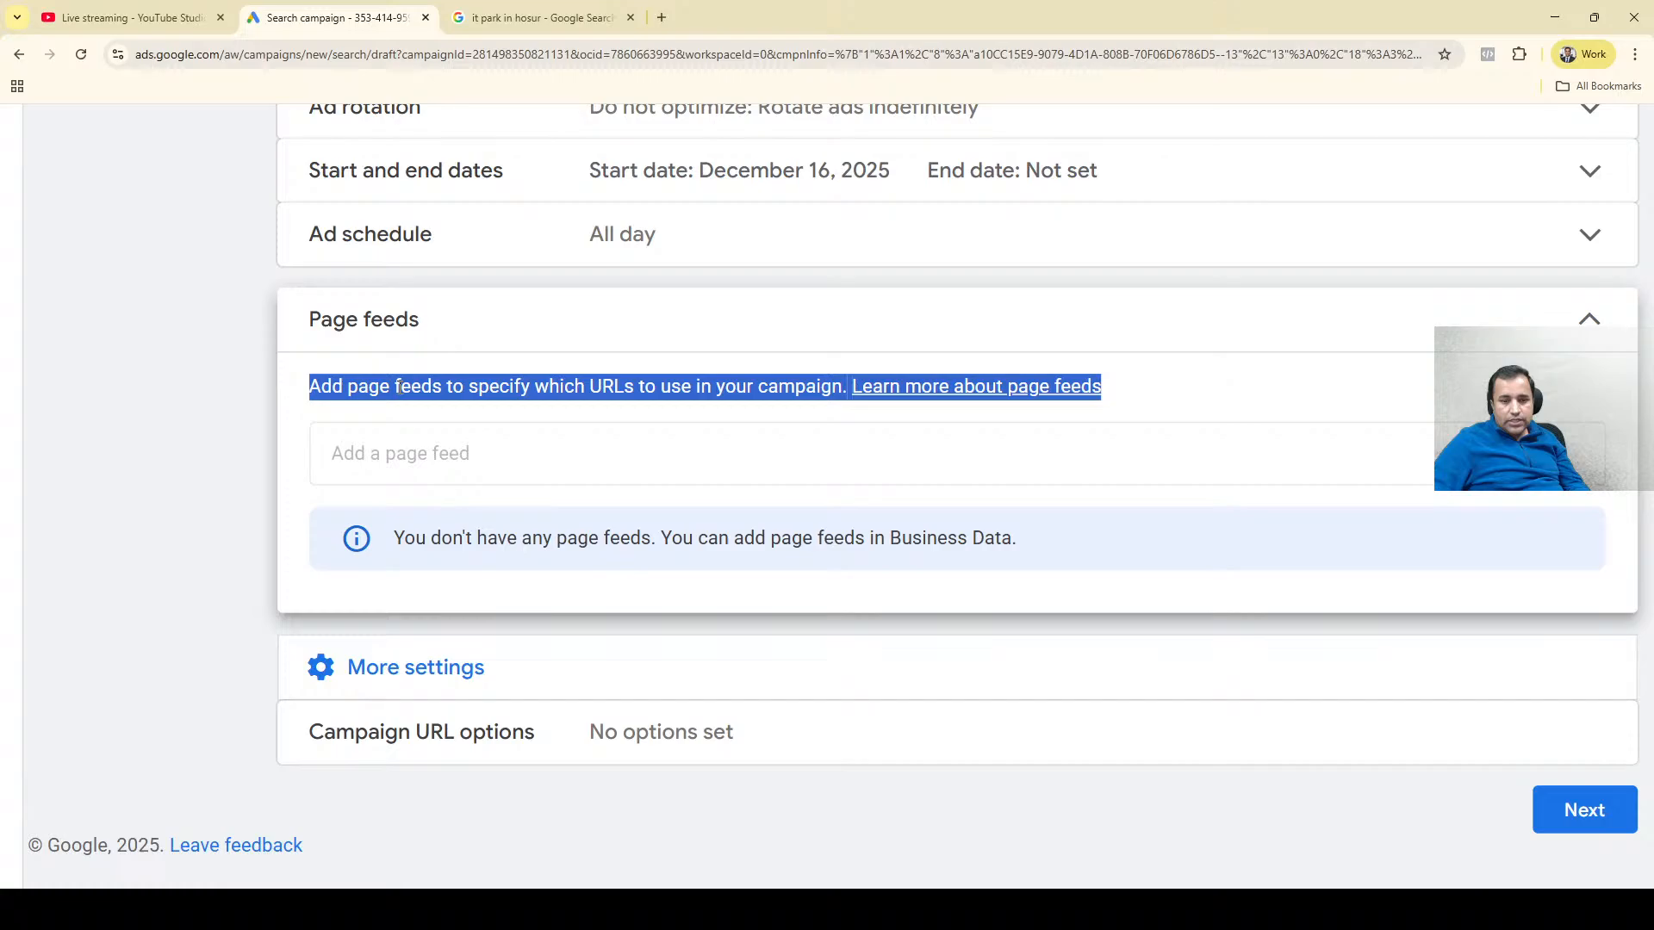
left_click(514, 699)
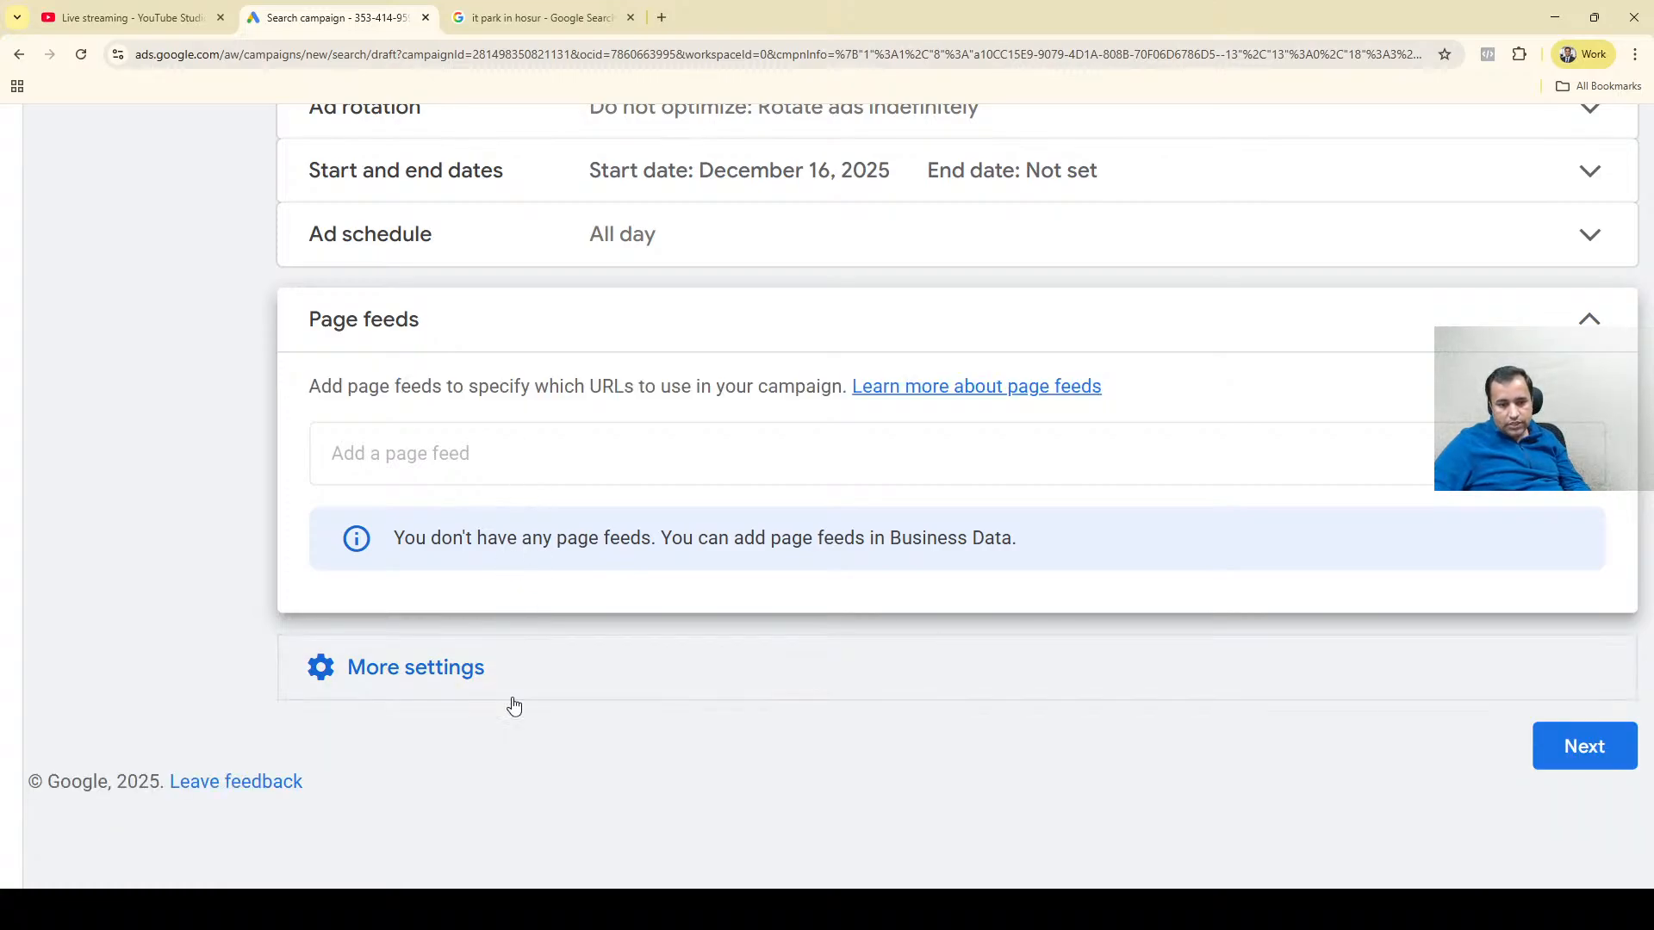
left_click(458, 680)
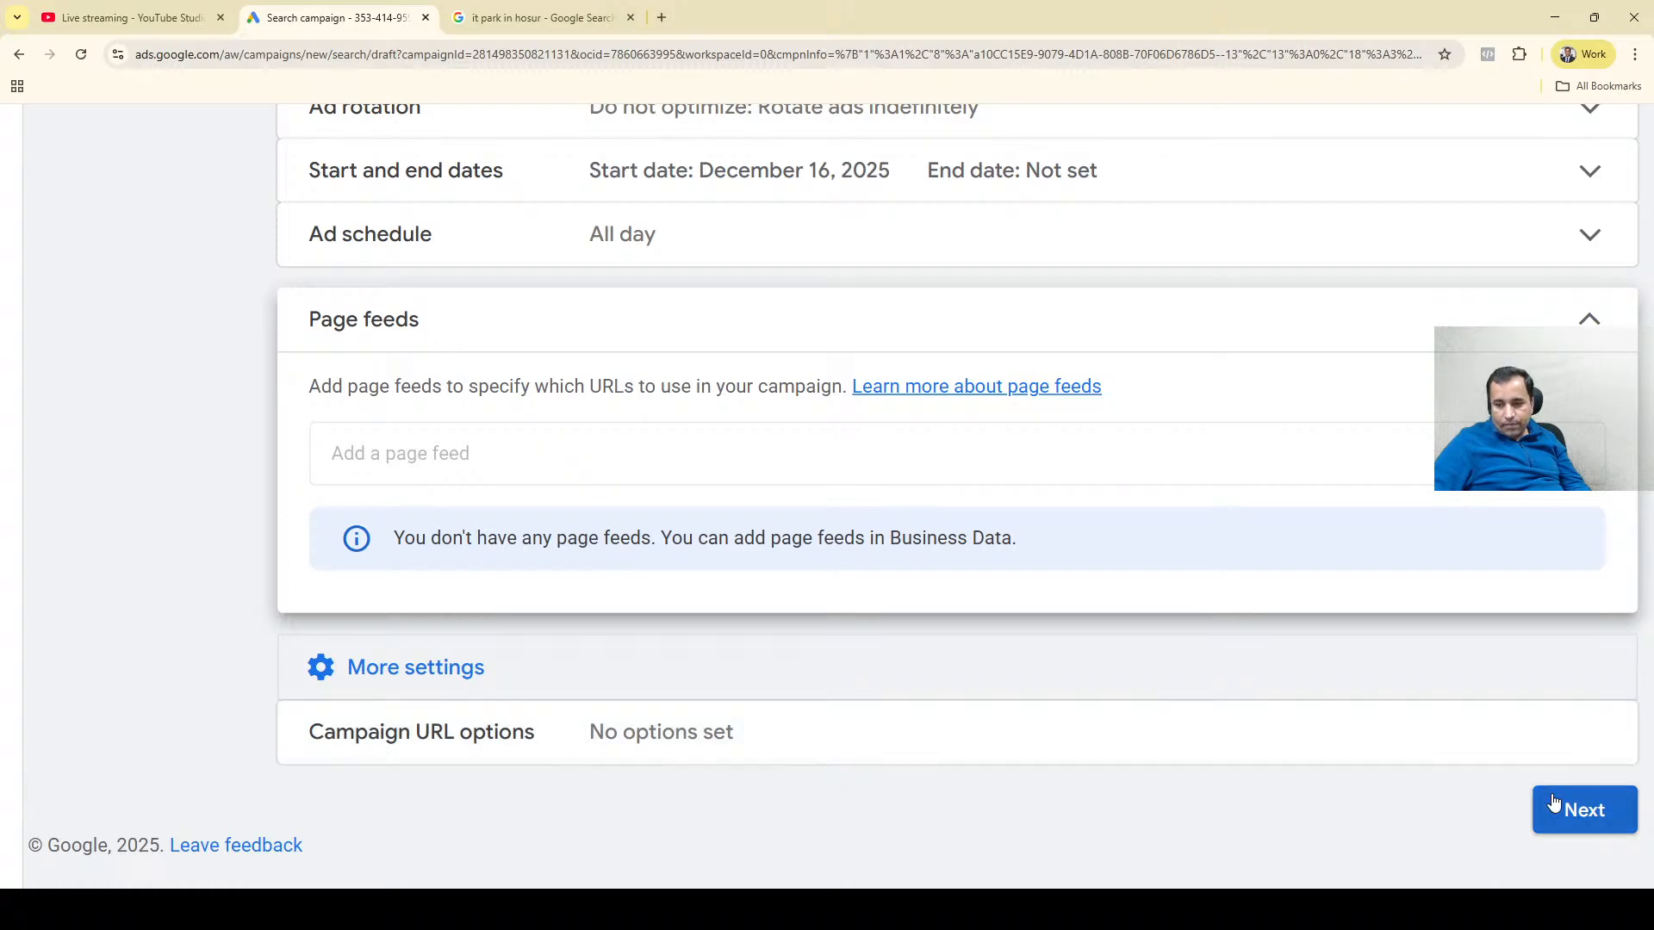
Continue to the AI Max for Search campaigns page and read through its introduction and optimization option.
left_click(1607, 814)
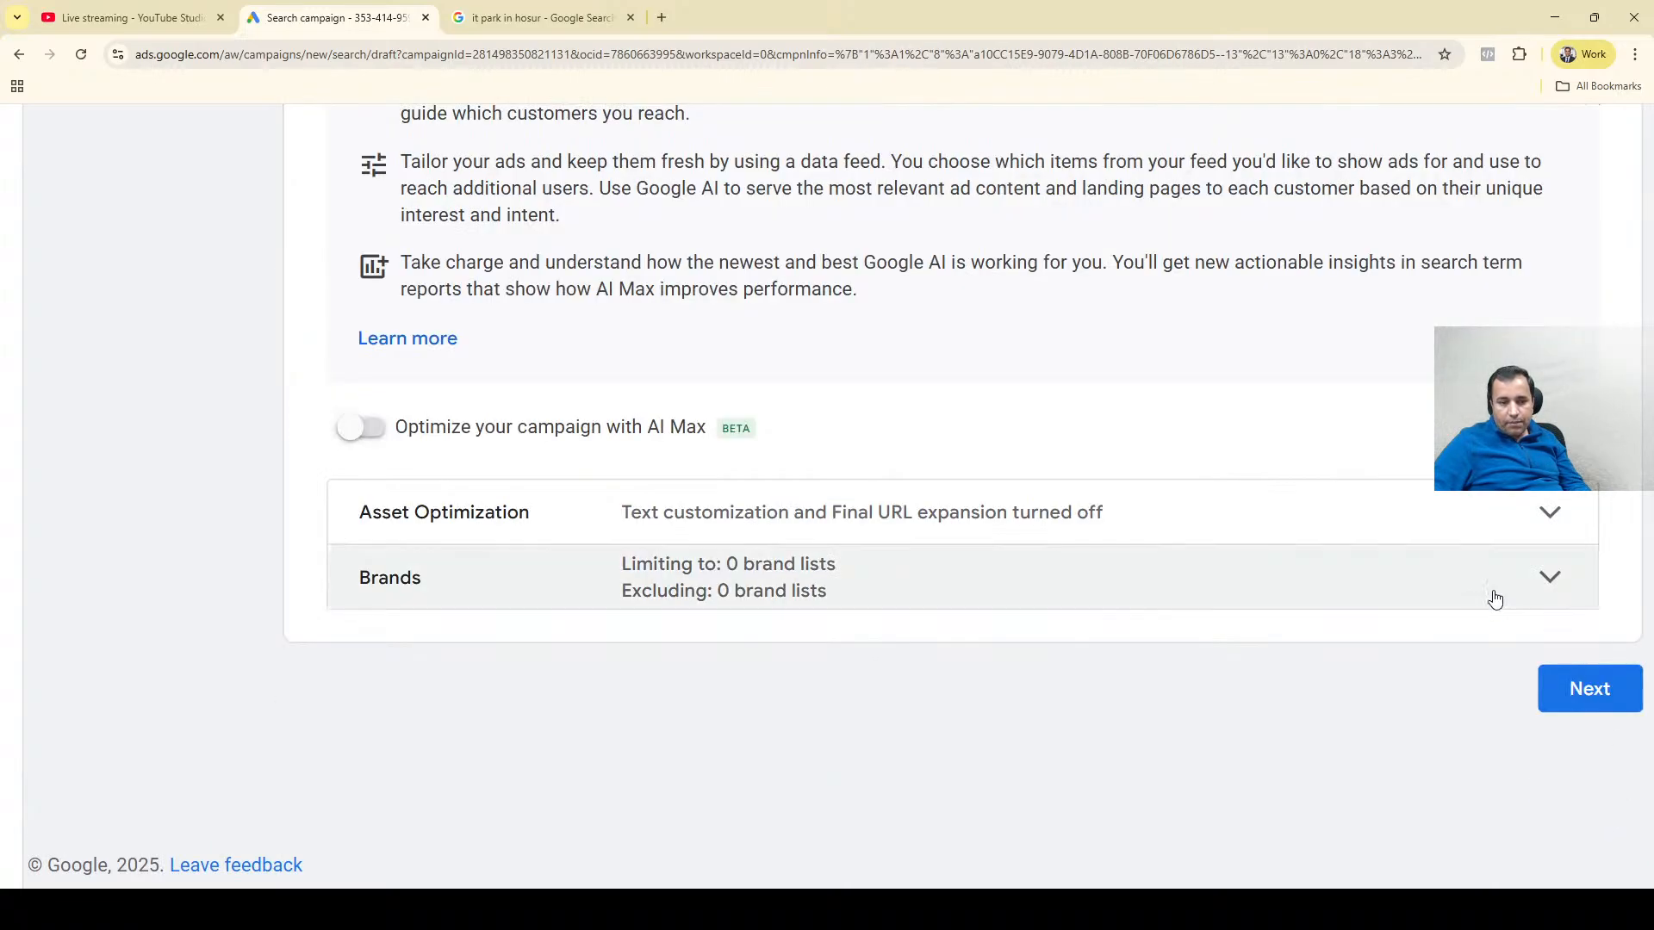
scroll(1649, 511, "up", 5)
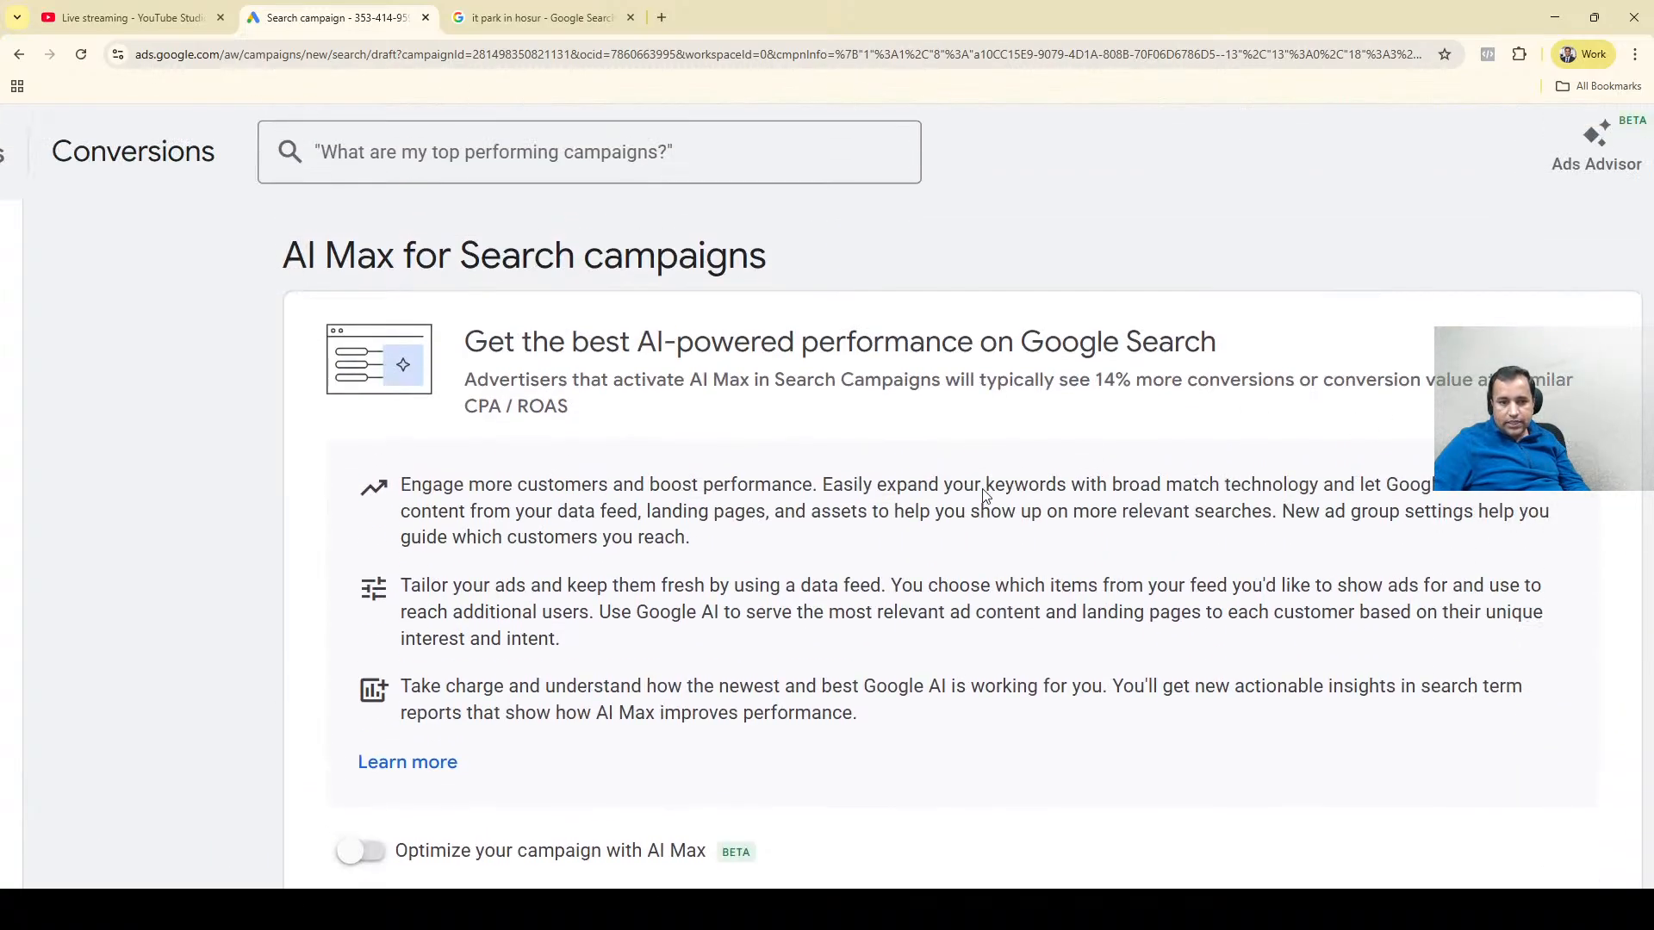
scroll(600, 409, "down", 2)
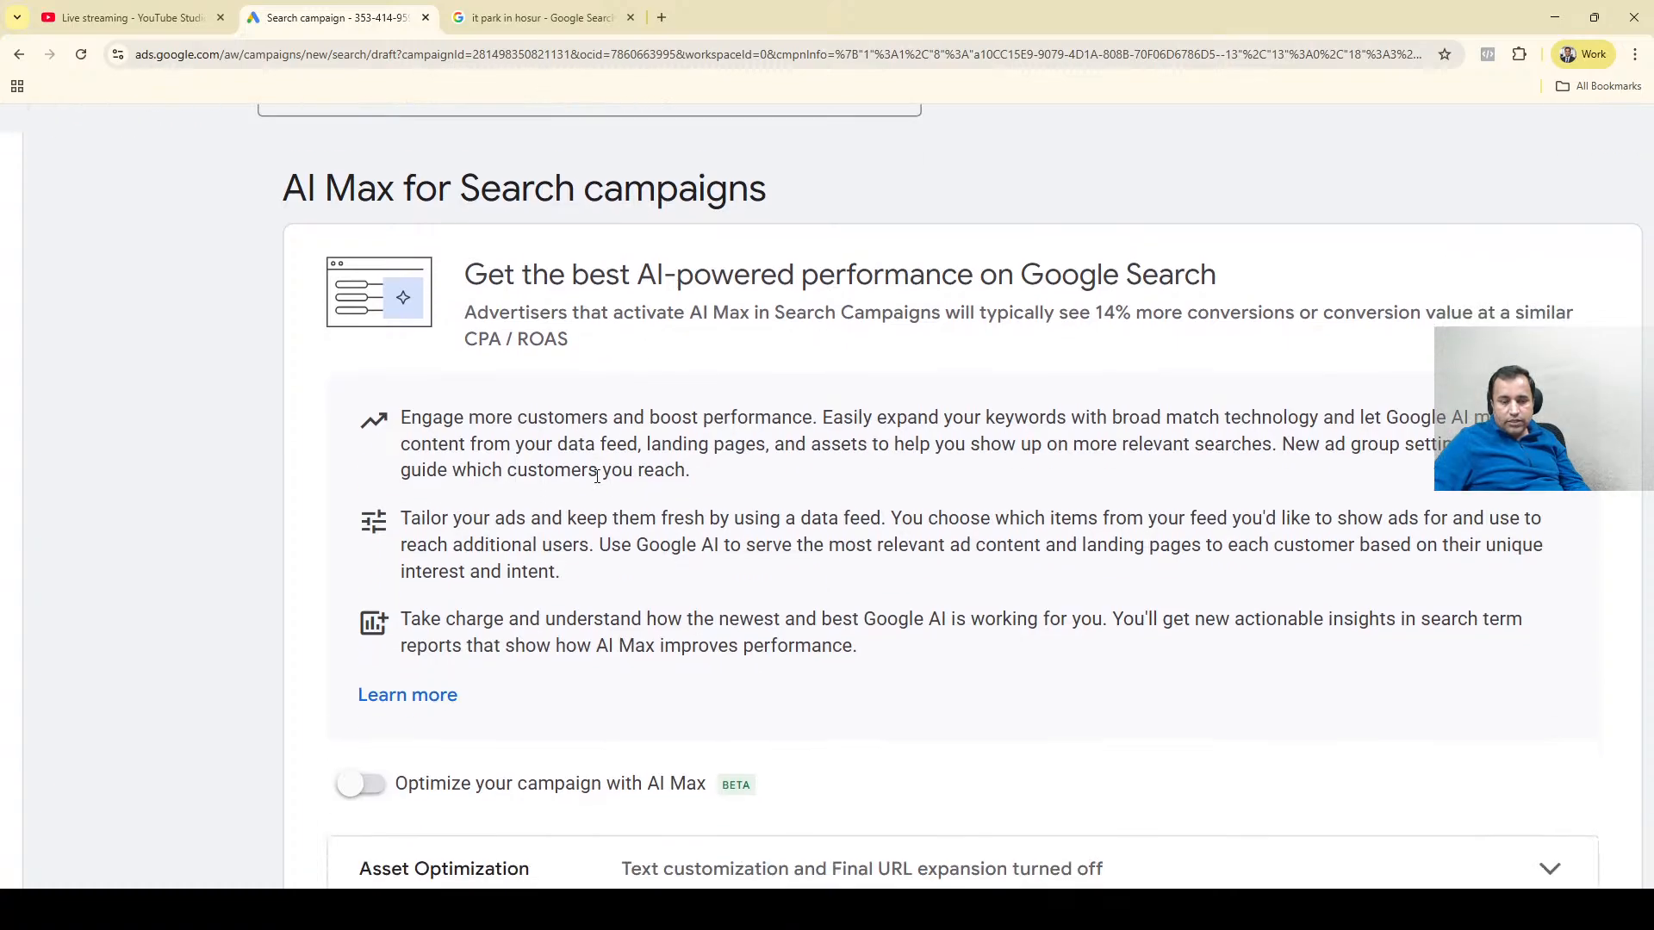
scroll(597, 476, "down", 3)
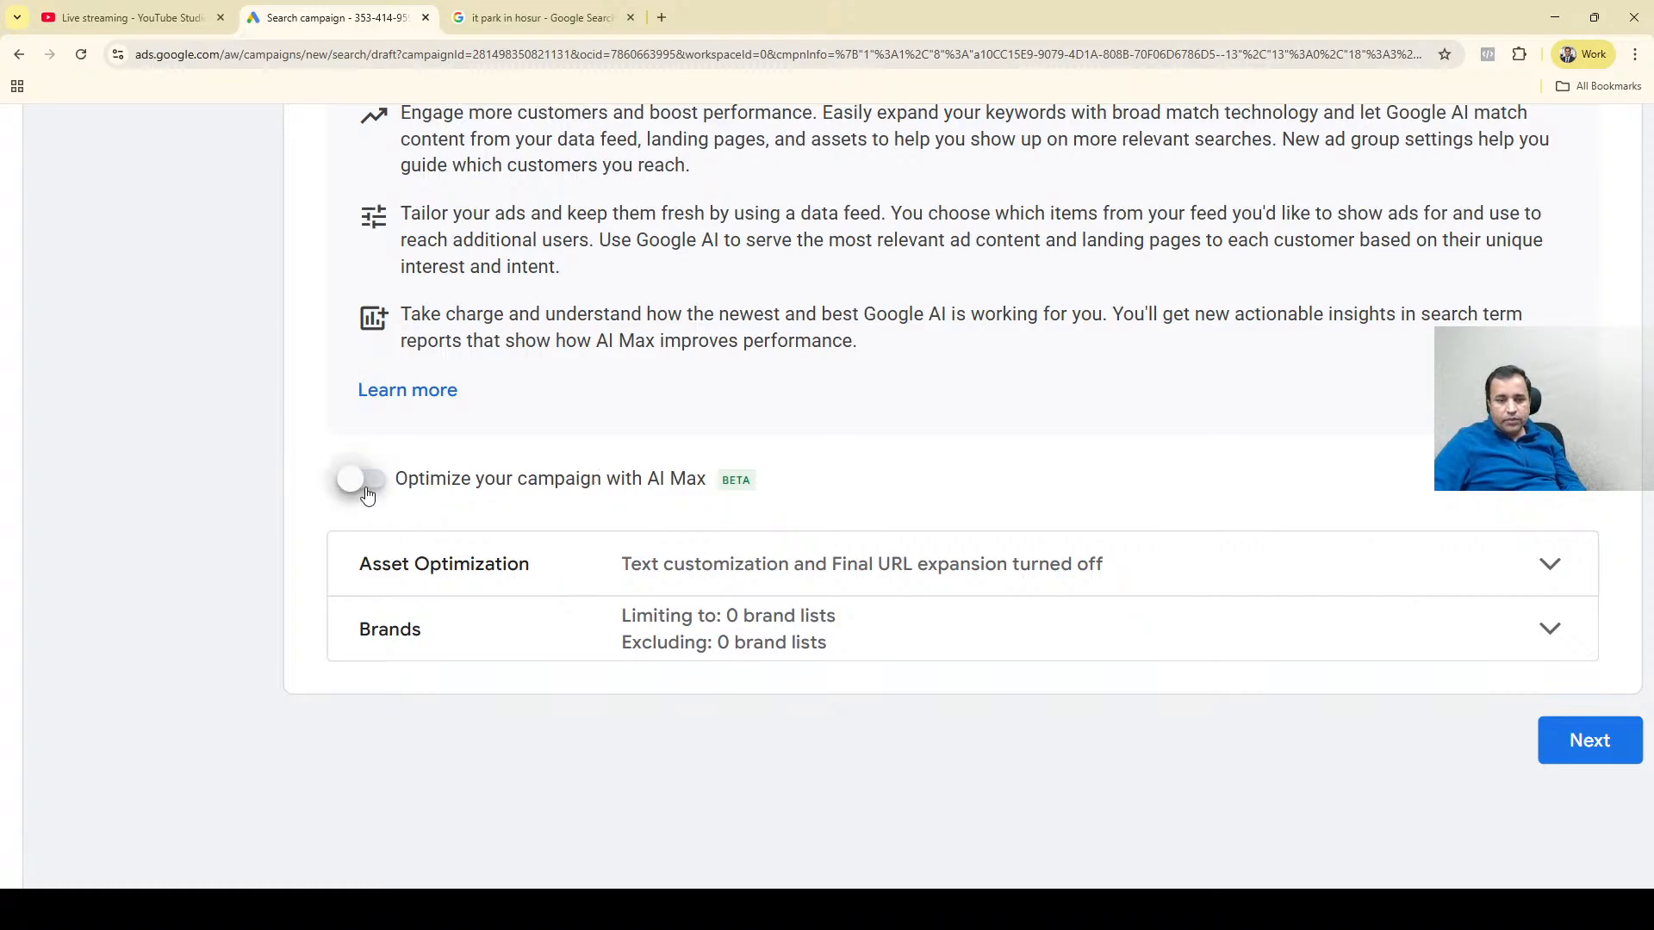
triple_click(745, 479)
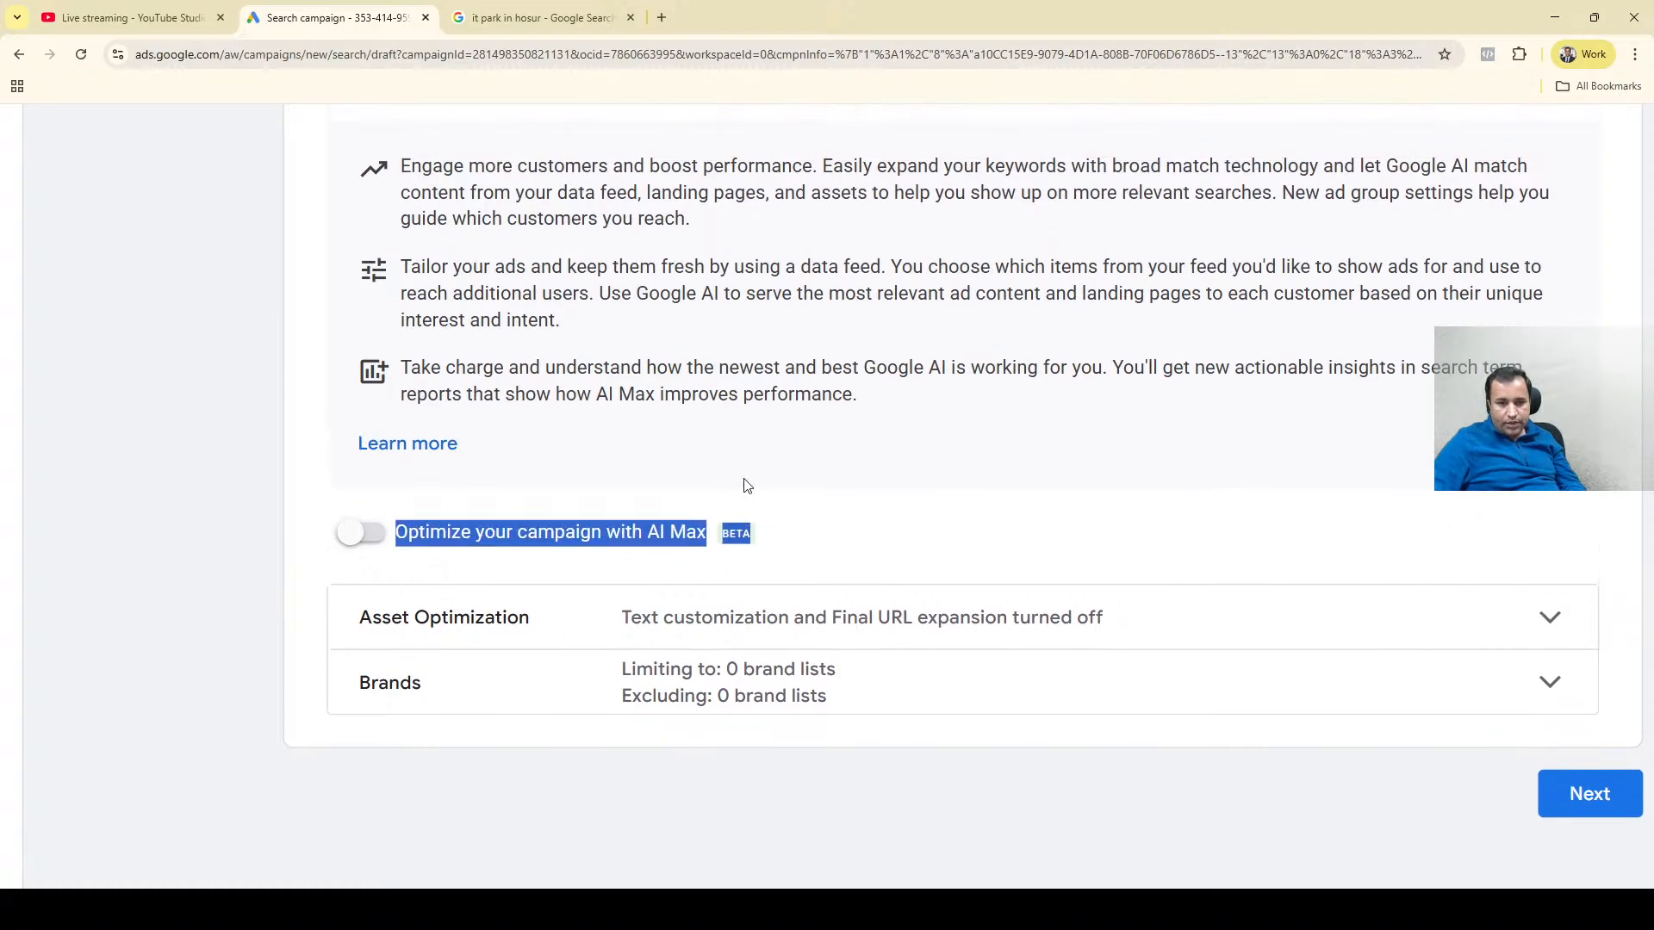
scroll(739, 465, "up", 4)
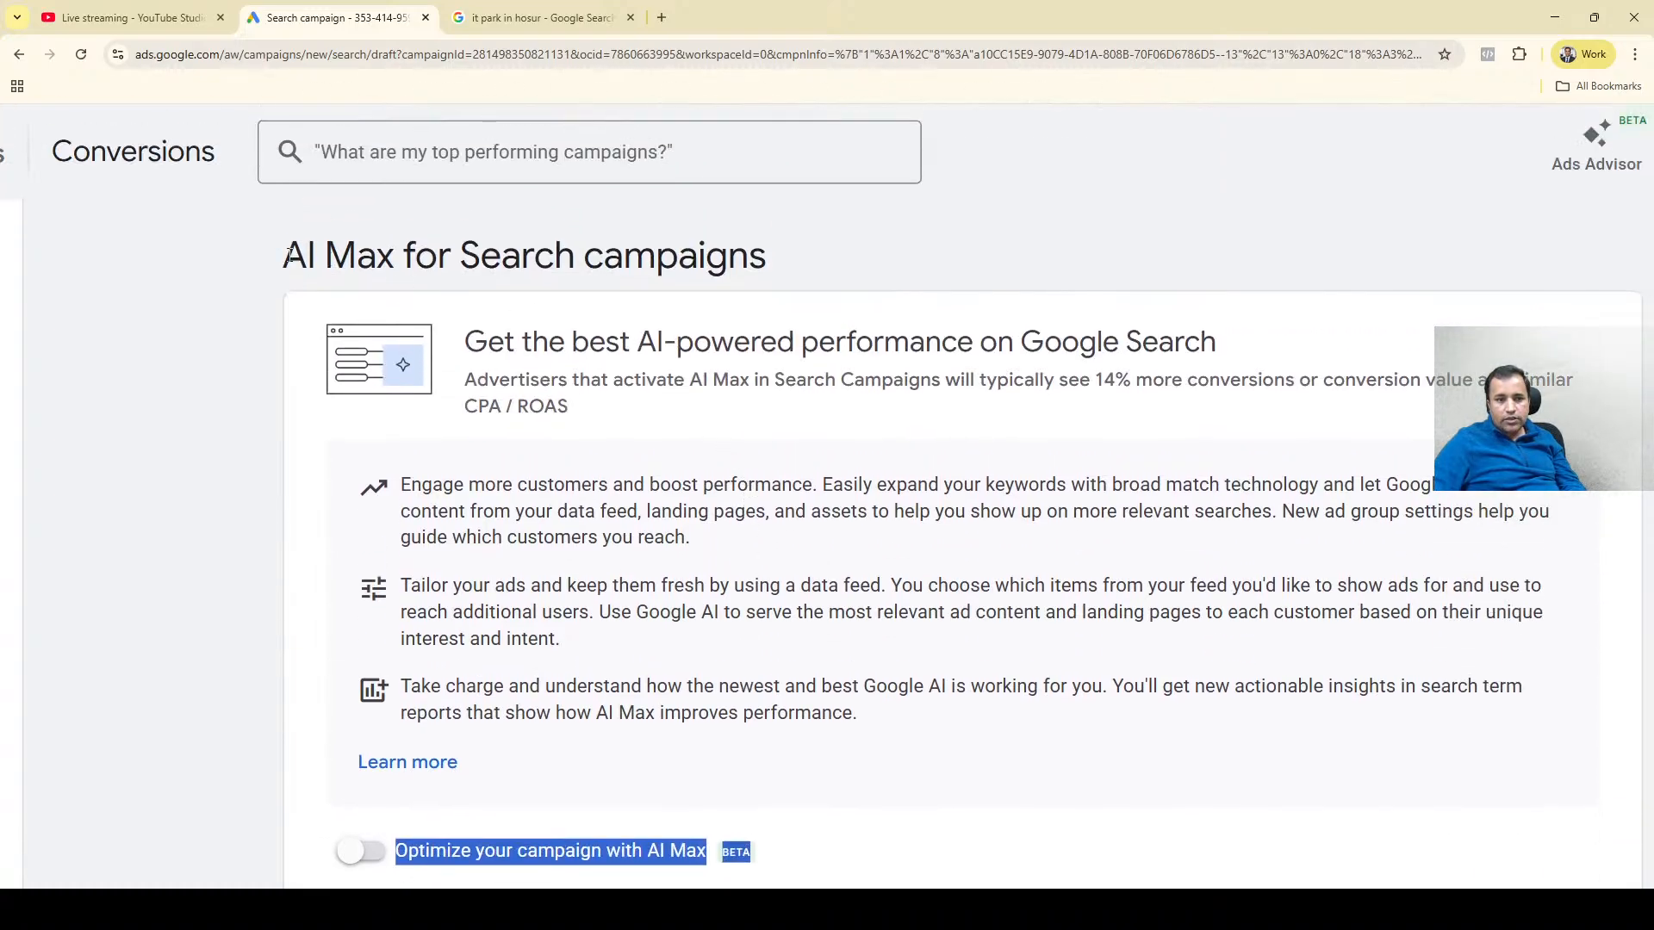
left_click_drag(286, 255, 790, 225)
left_click(748, 368)
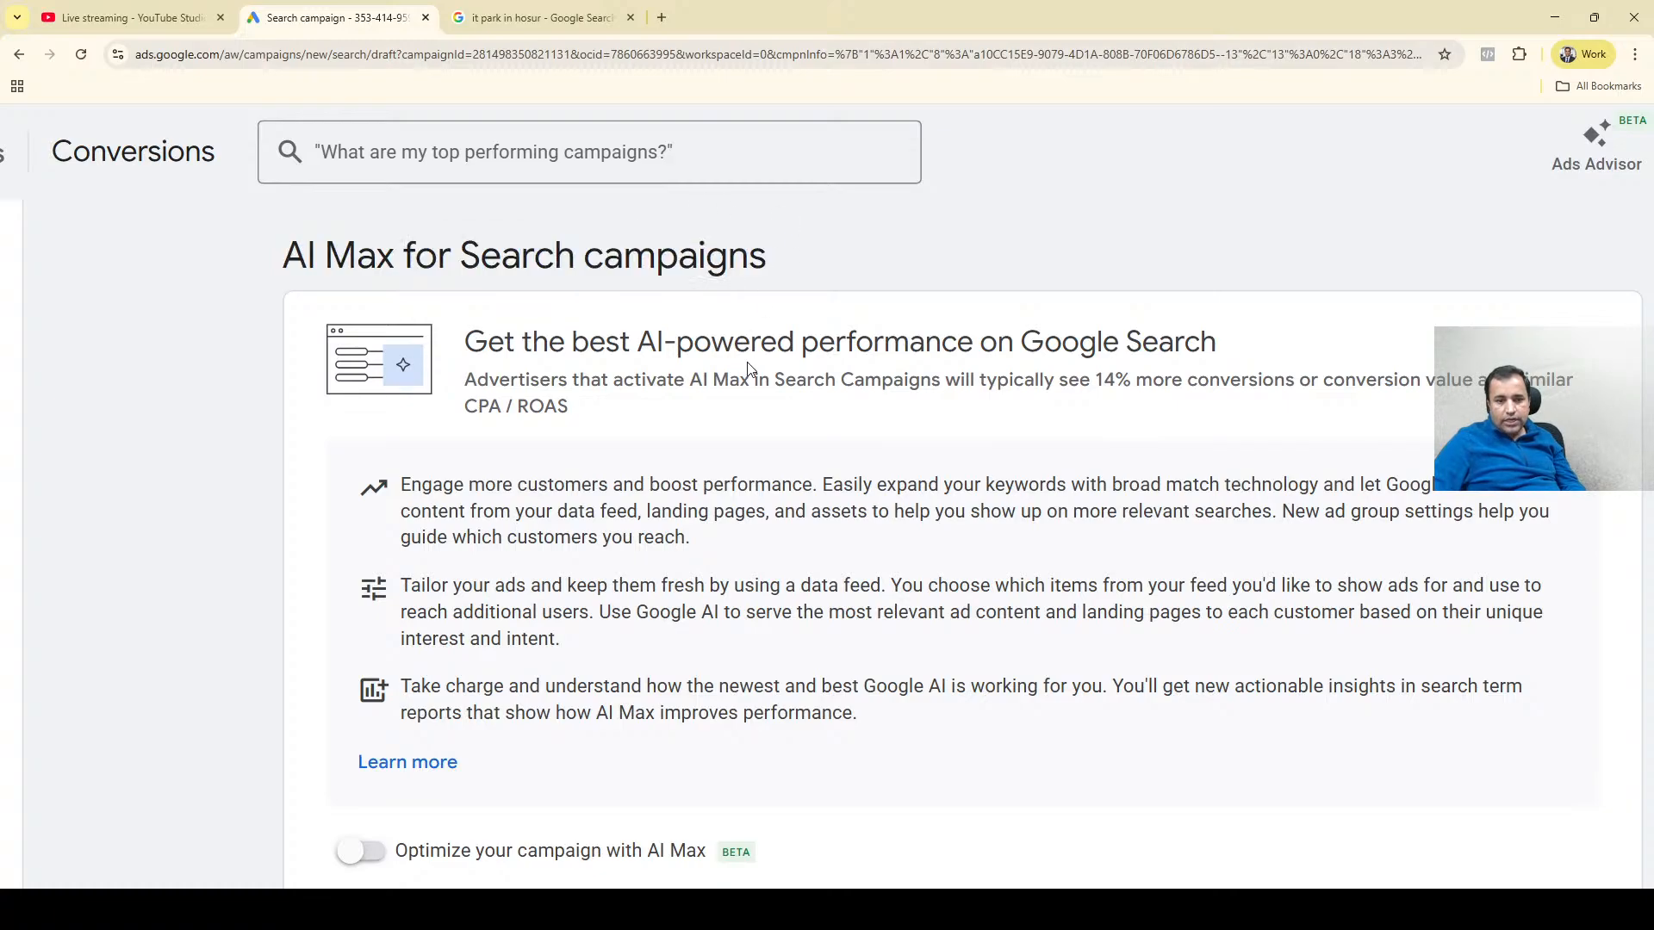
Turn on the option to optimize the campaign with AI Max.
scroll(747, 368, "down", 1)
scroll(747, 369, "right", 1)
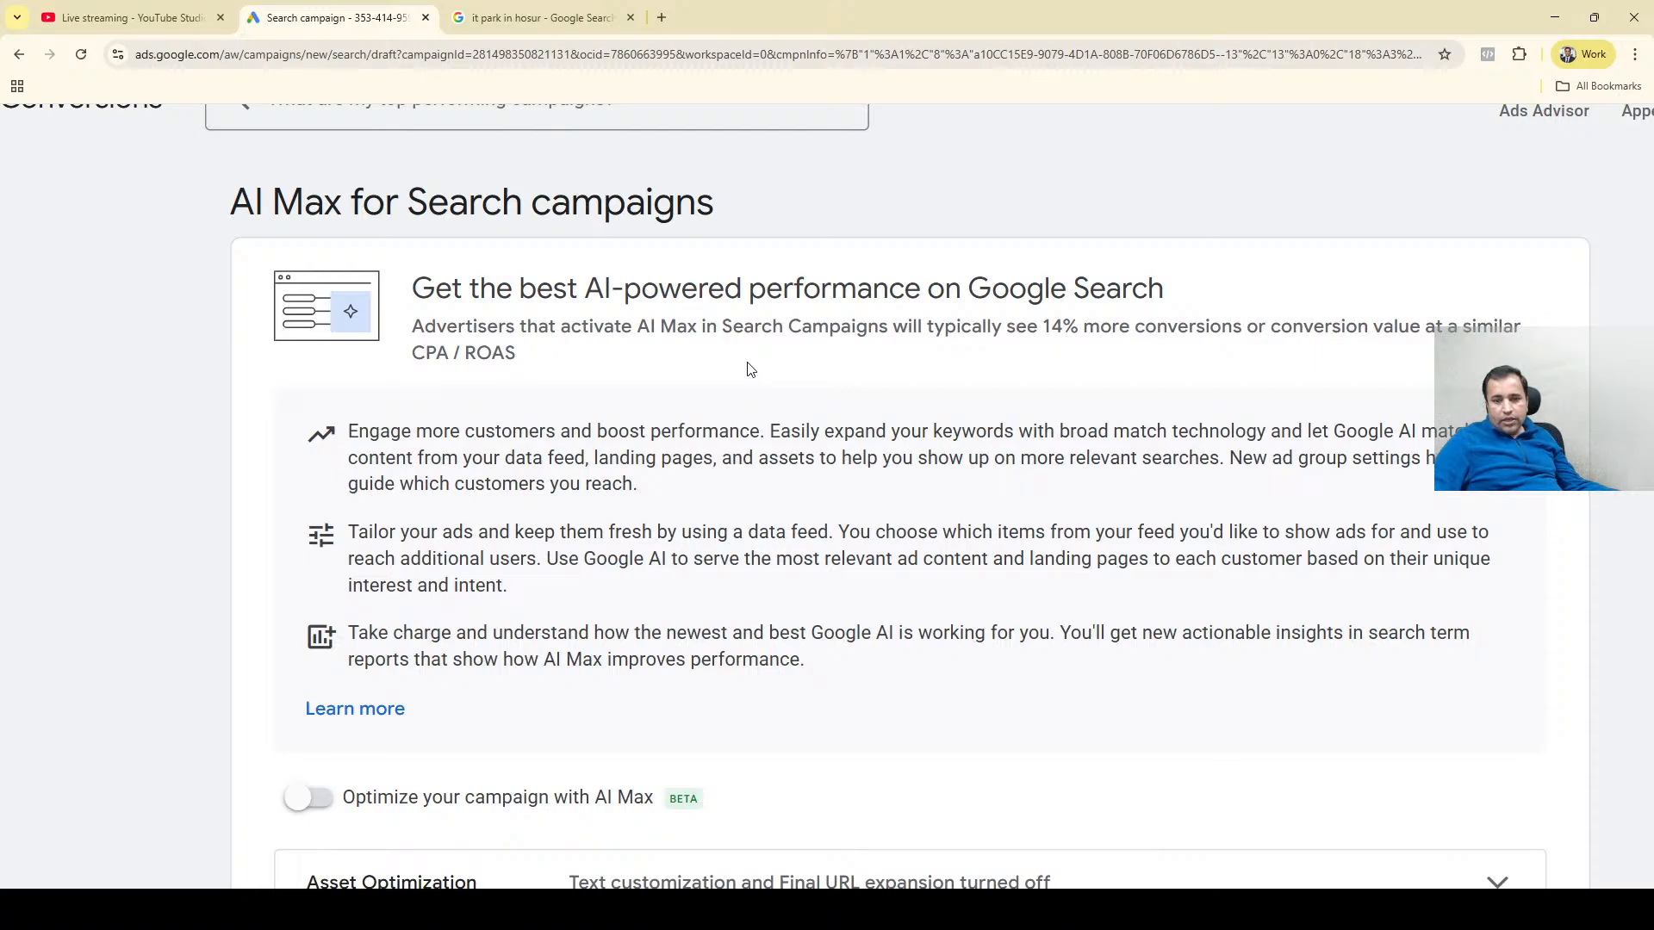
scroll(748, 366, "down", 1)
scroll(748, 366, "down", 1)
scroll(748, 364, "down", 5)
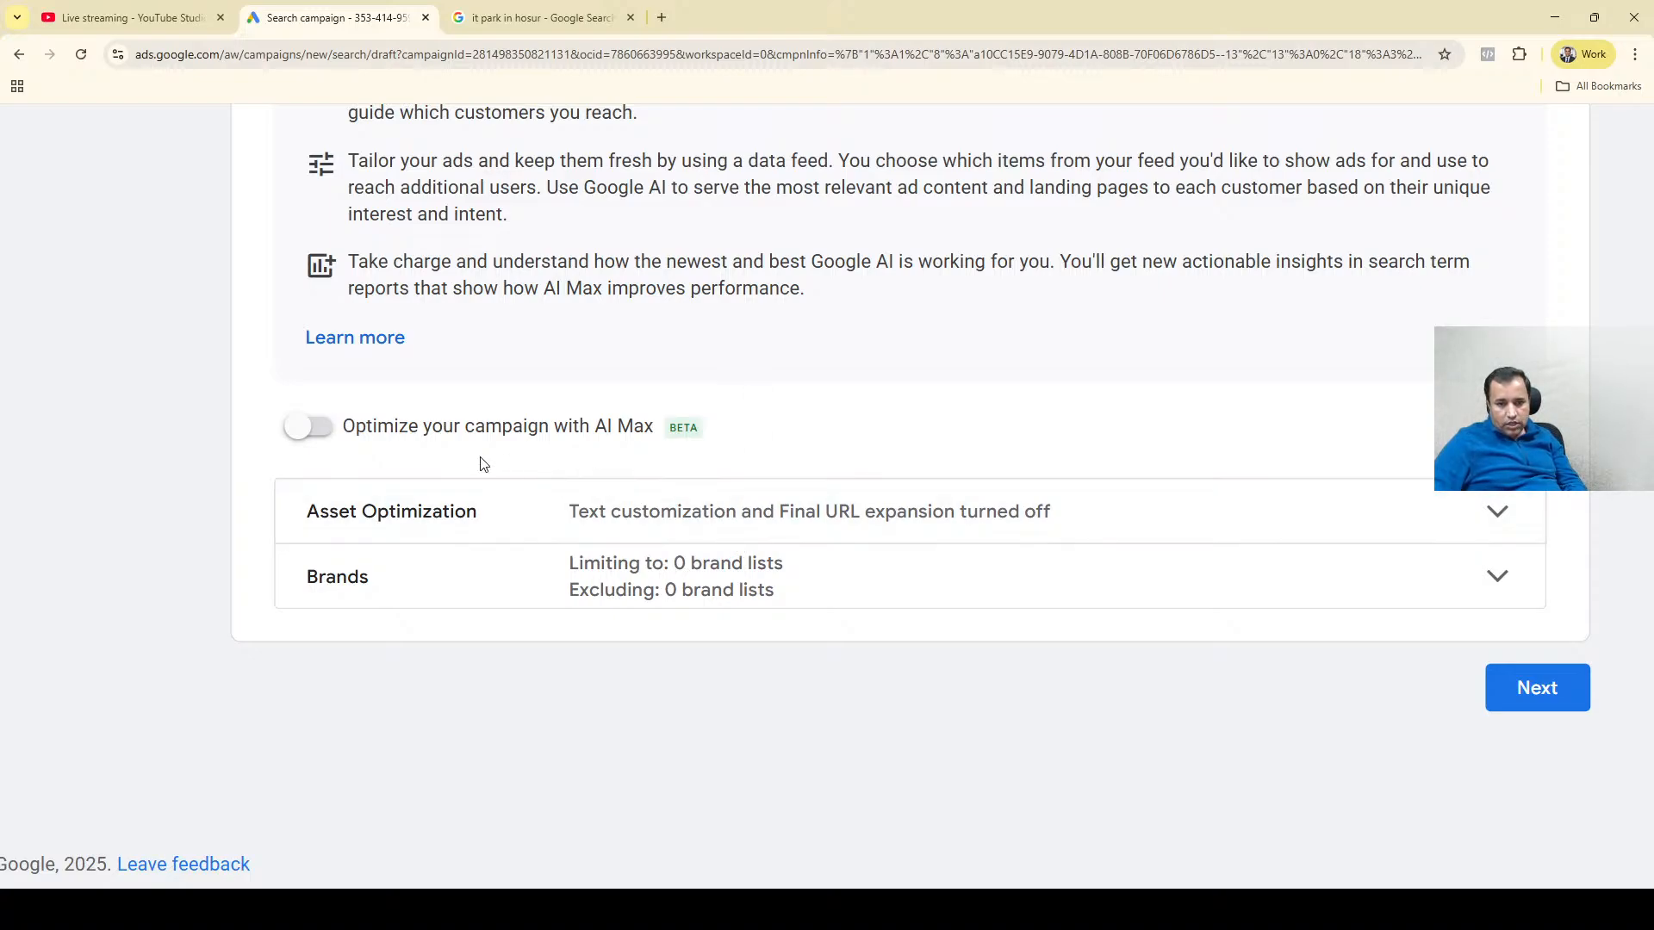
left_click(302, 426)
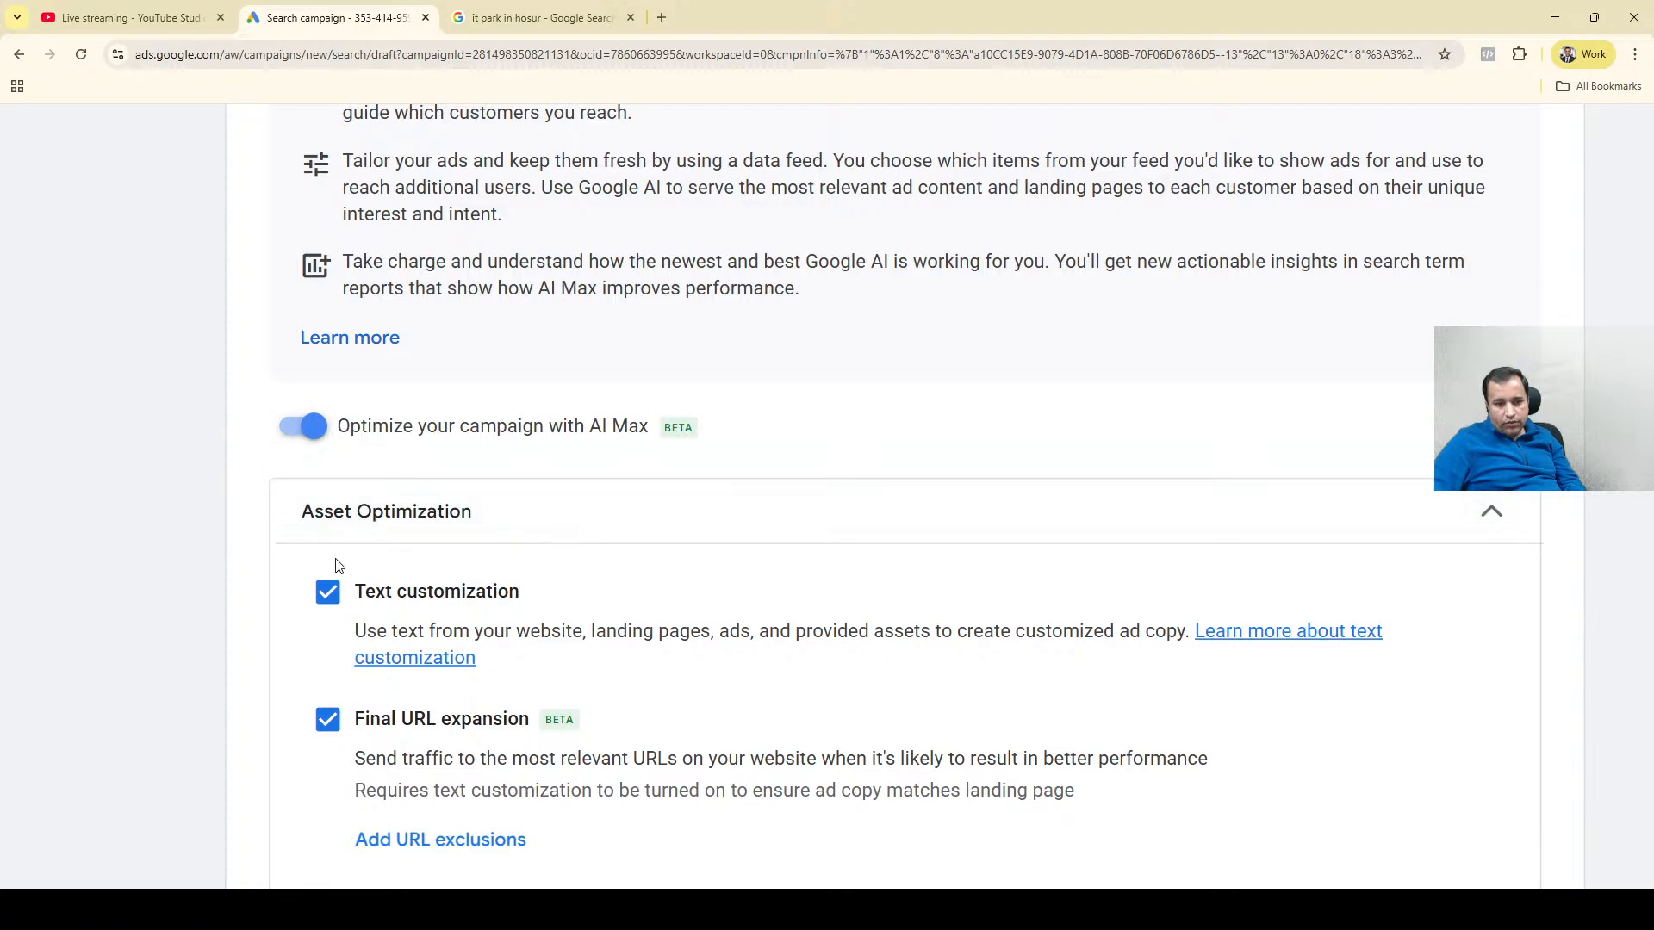
Review the Asset Optimization options, reading the Text customization description and highlighting its website, ads and provided assets wording.
scroll(191, 599, "down", 2)
scroll(191, 605, "down", 2)
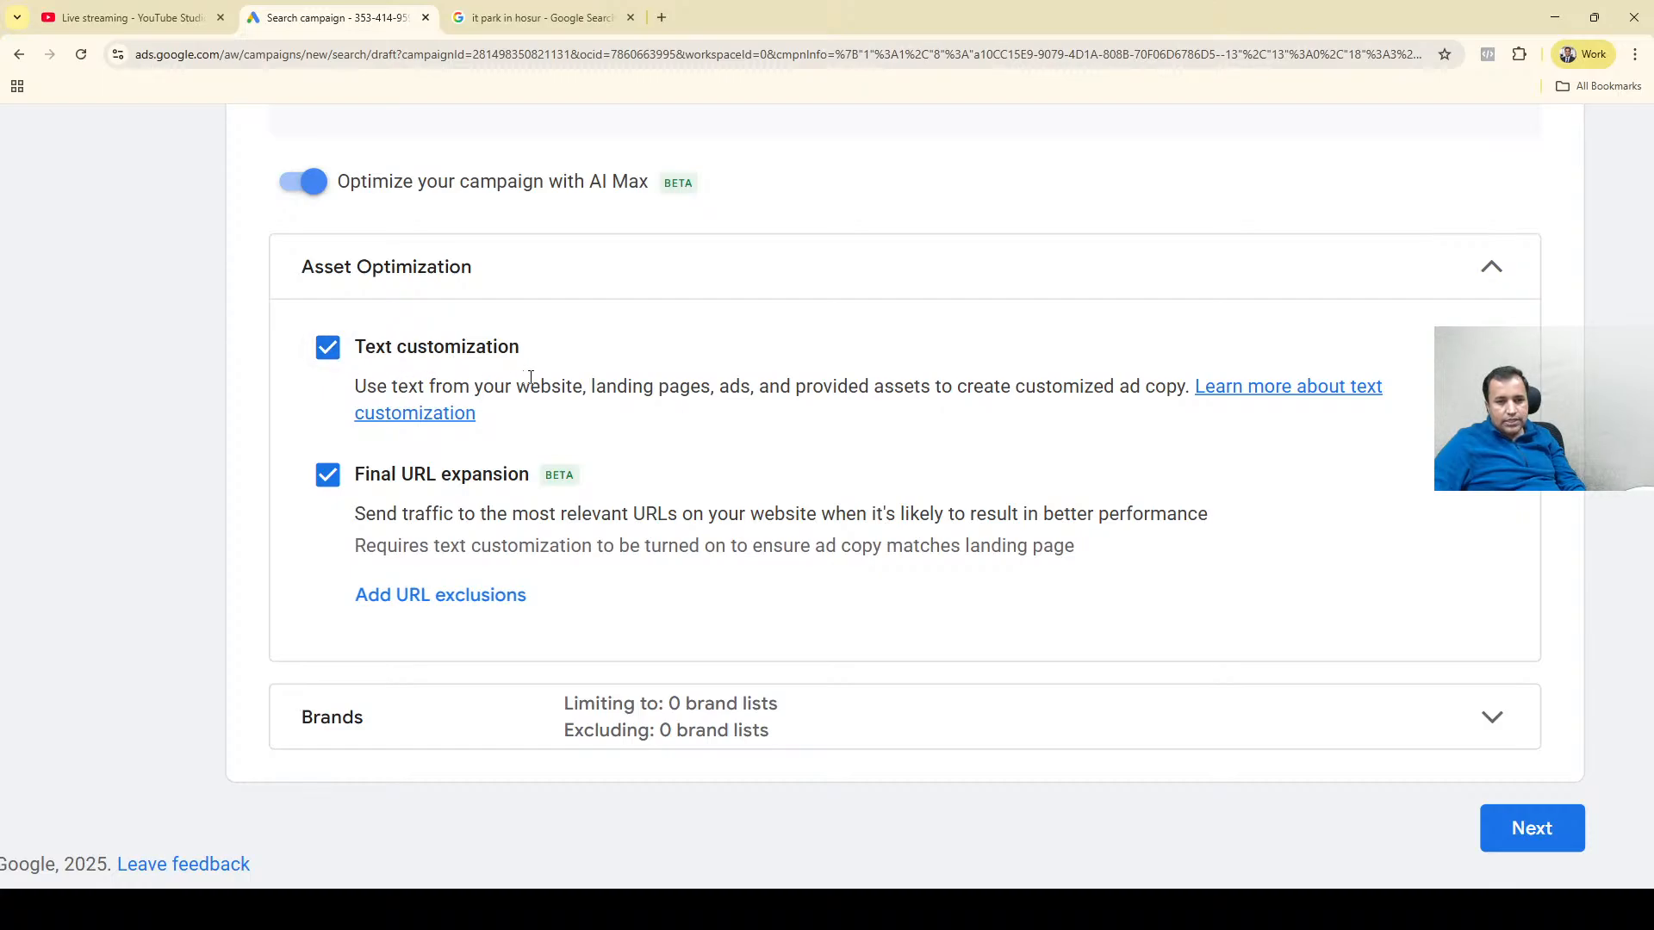
left_click_drag(514, 391, 588, 392)
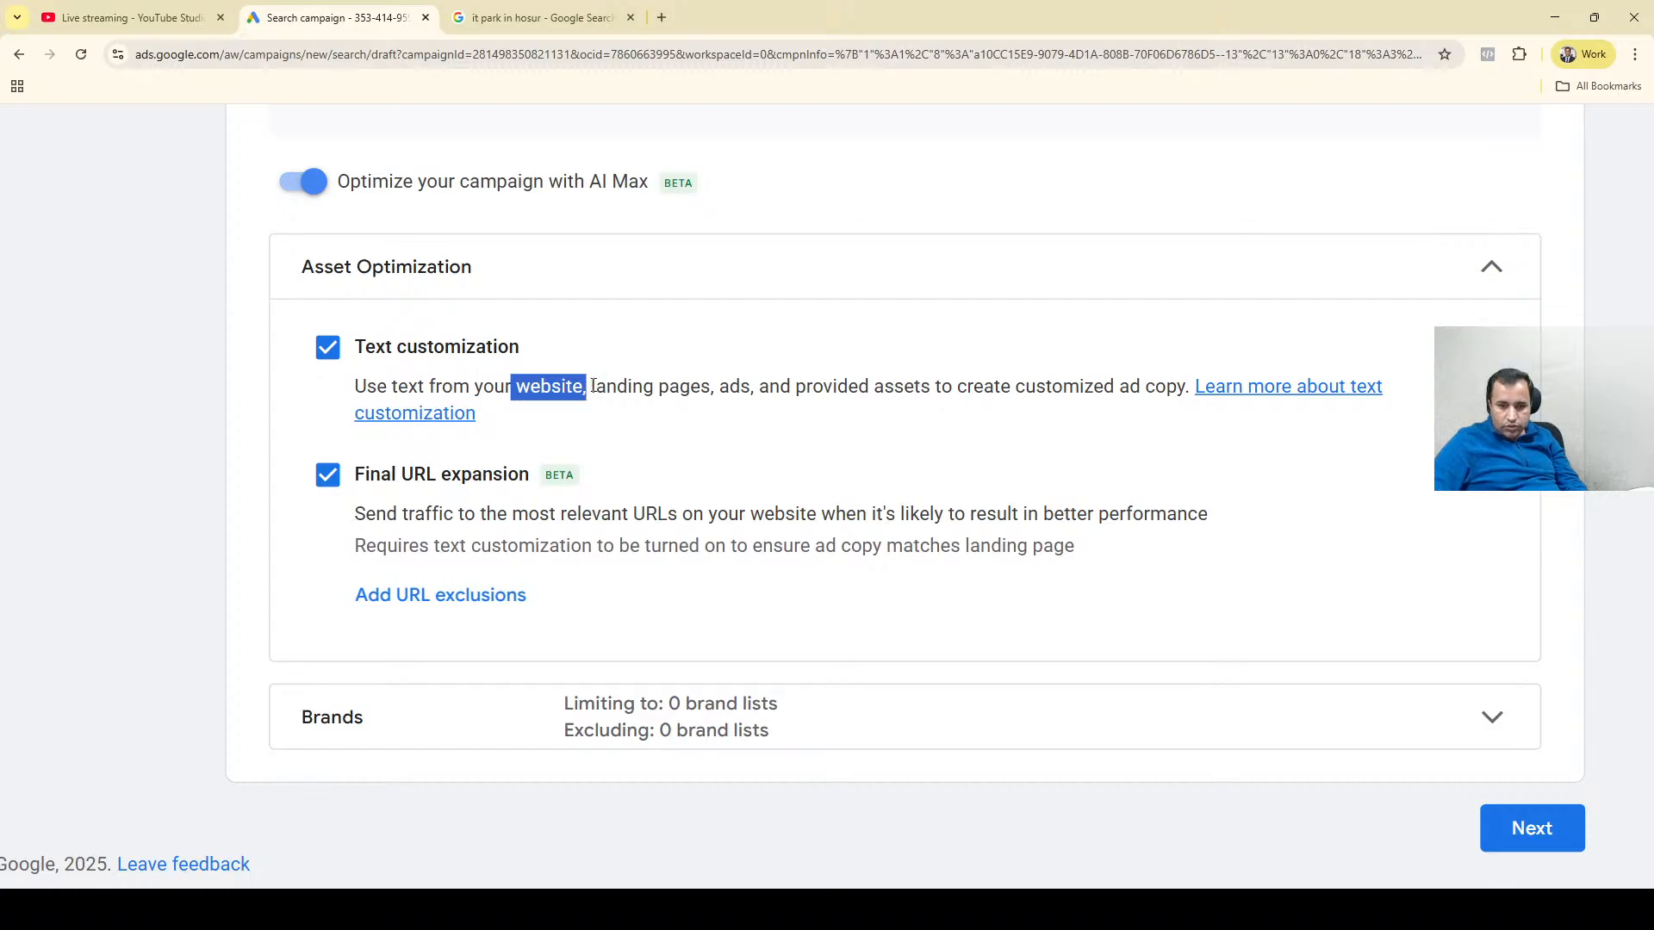
left_click(697, 388)
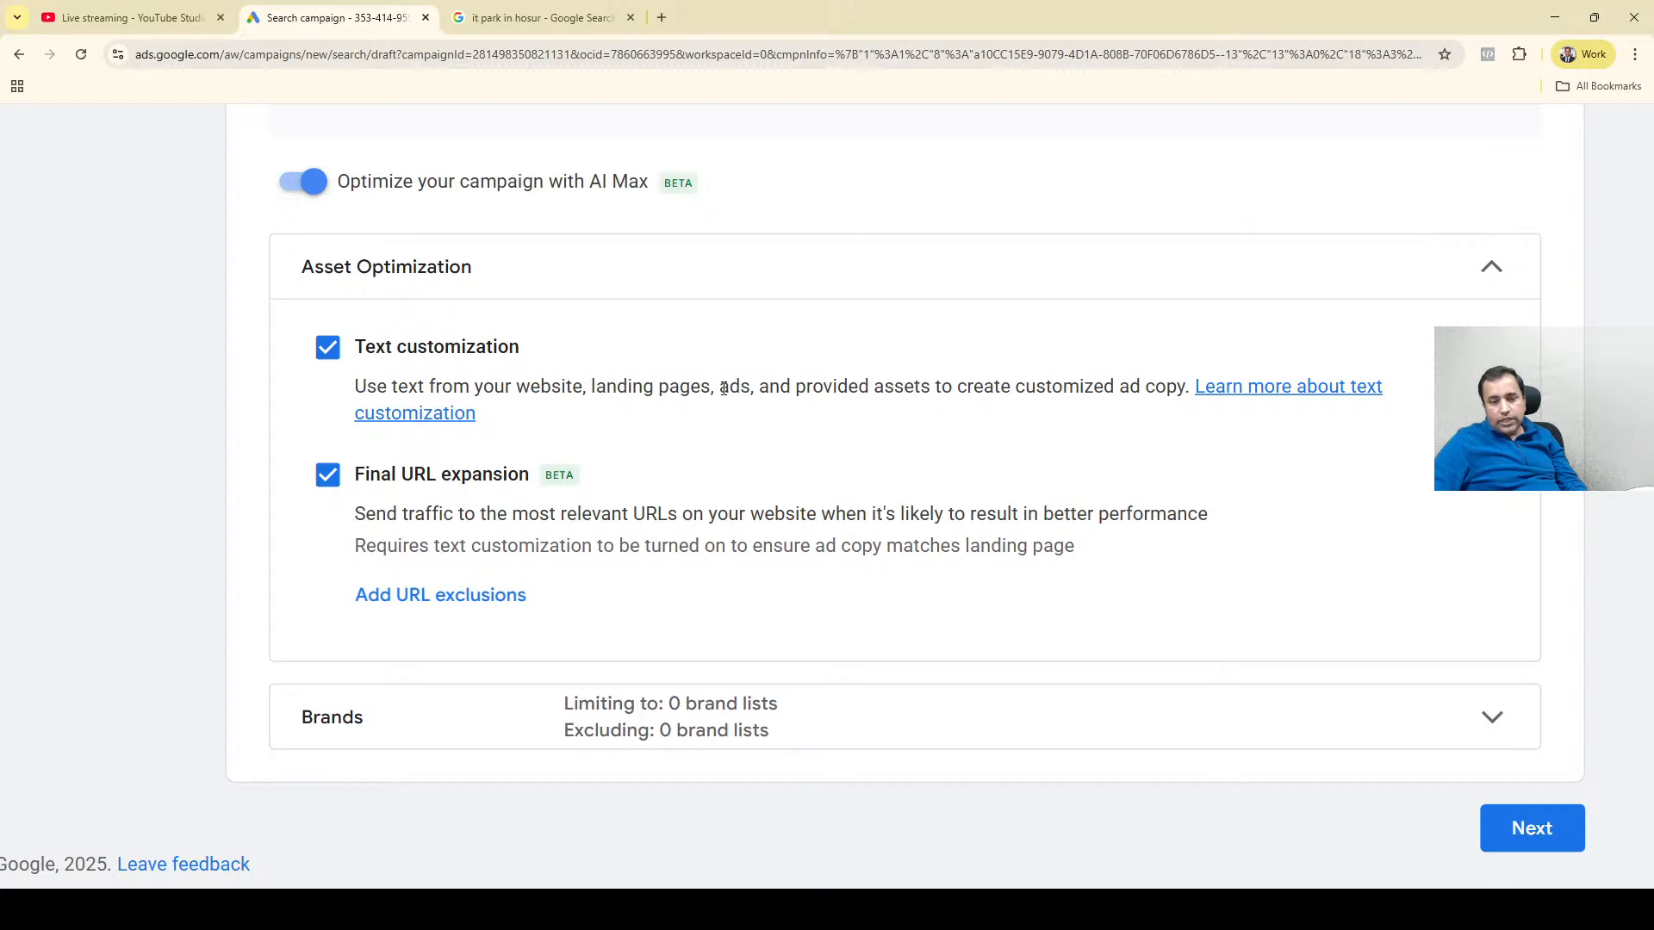
left_click_drag(723, 388, 745, 390)
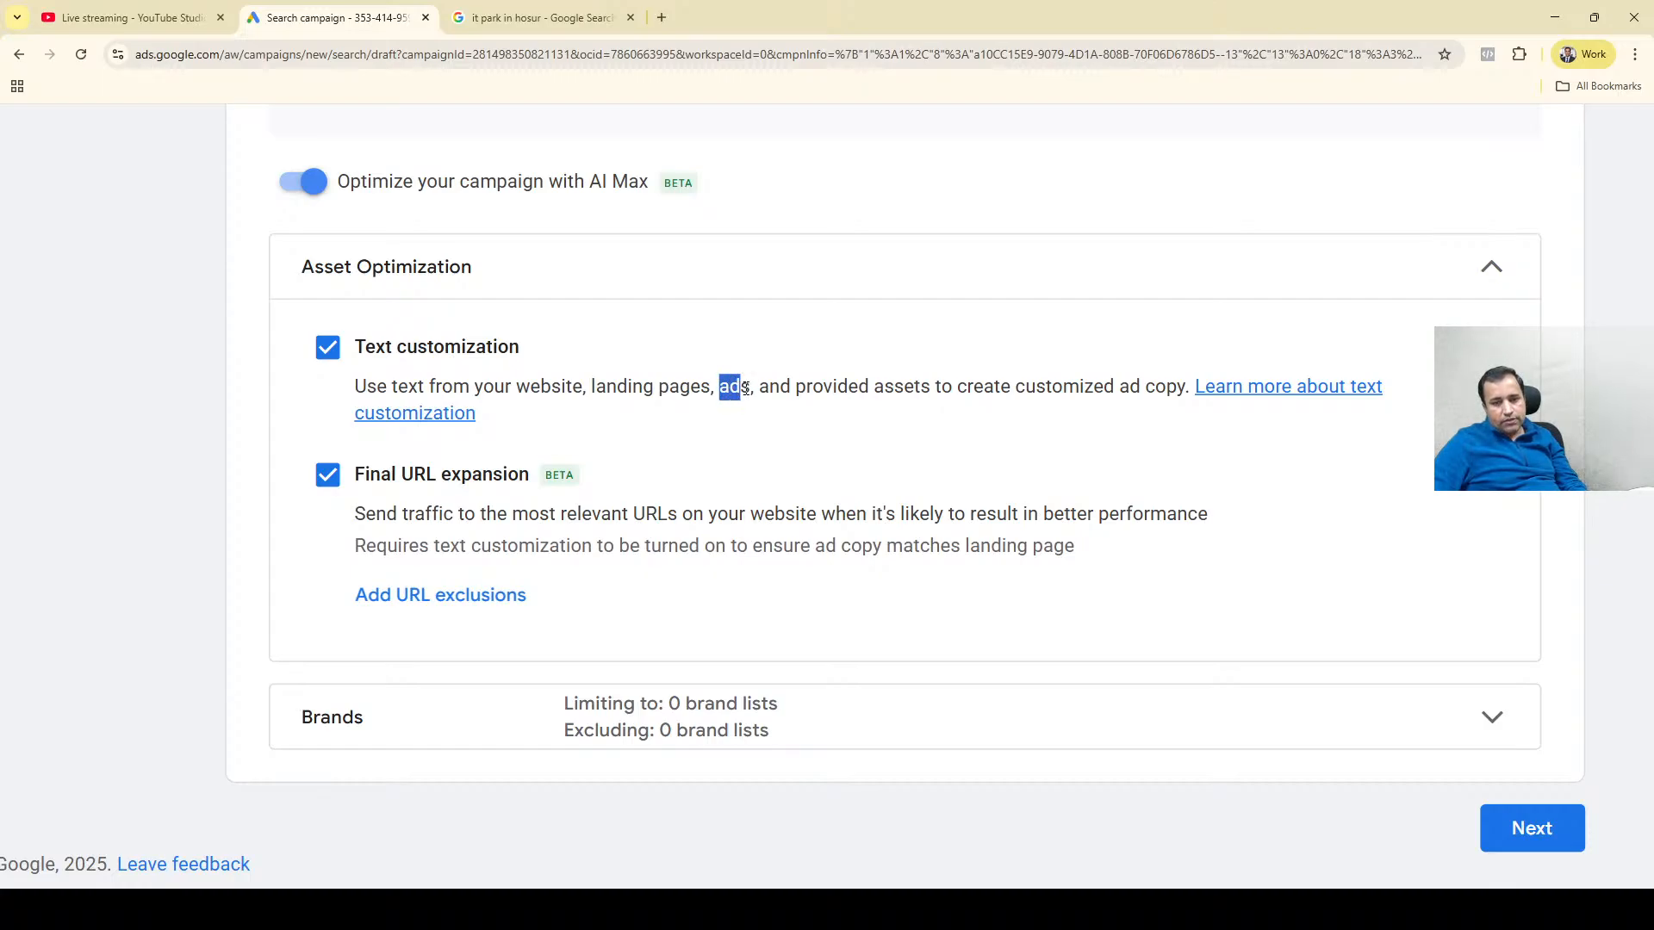
left_click_drag(792, 387, 1186, 389)
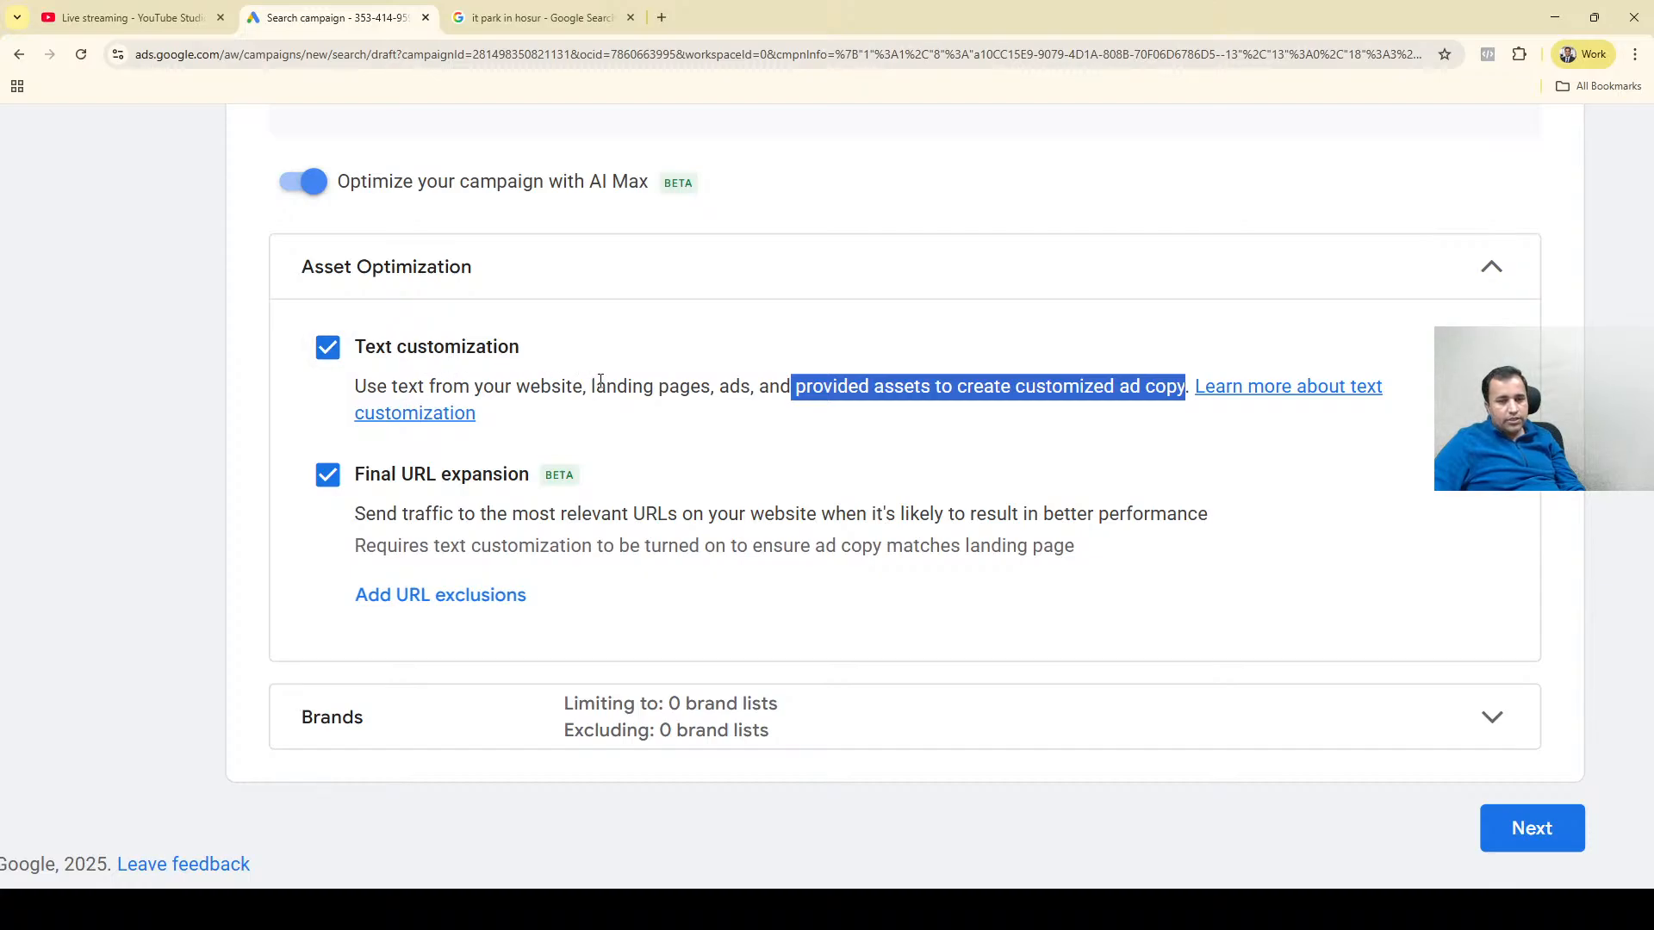
left_click(523, 389)
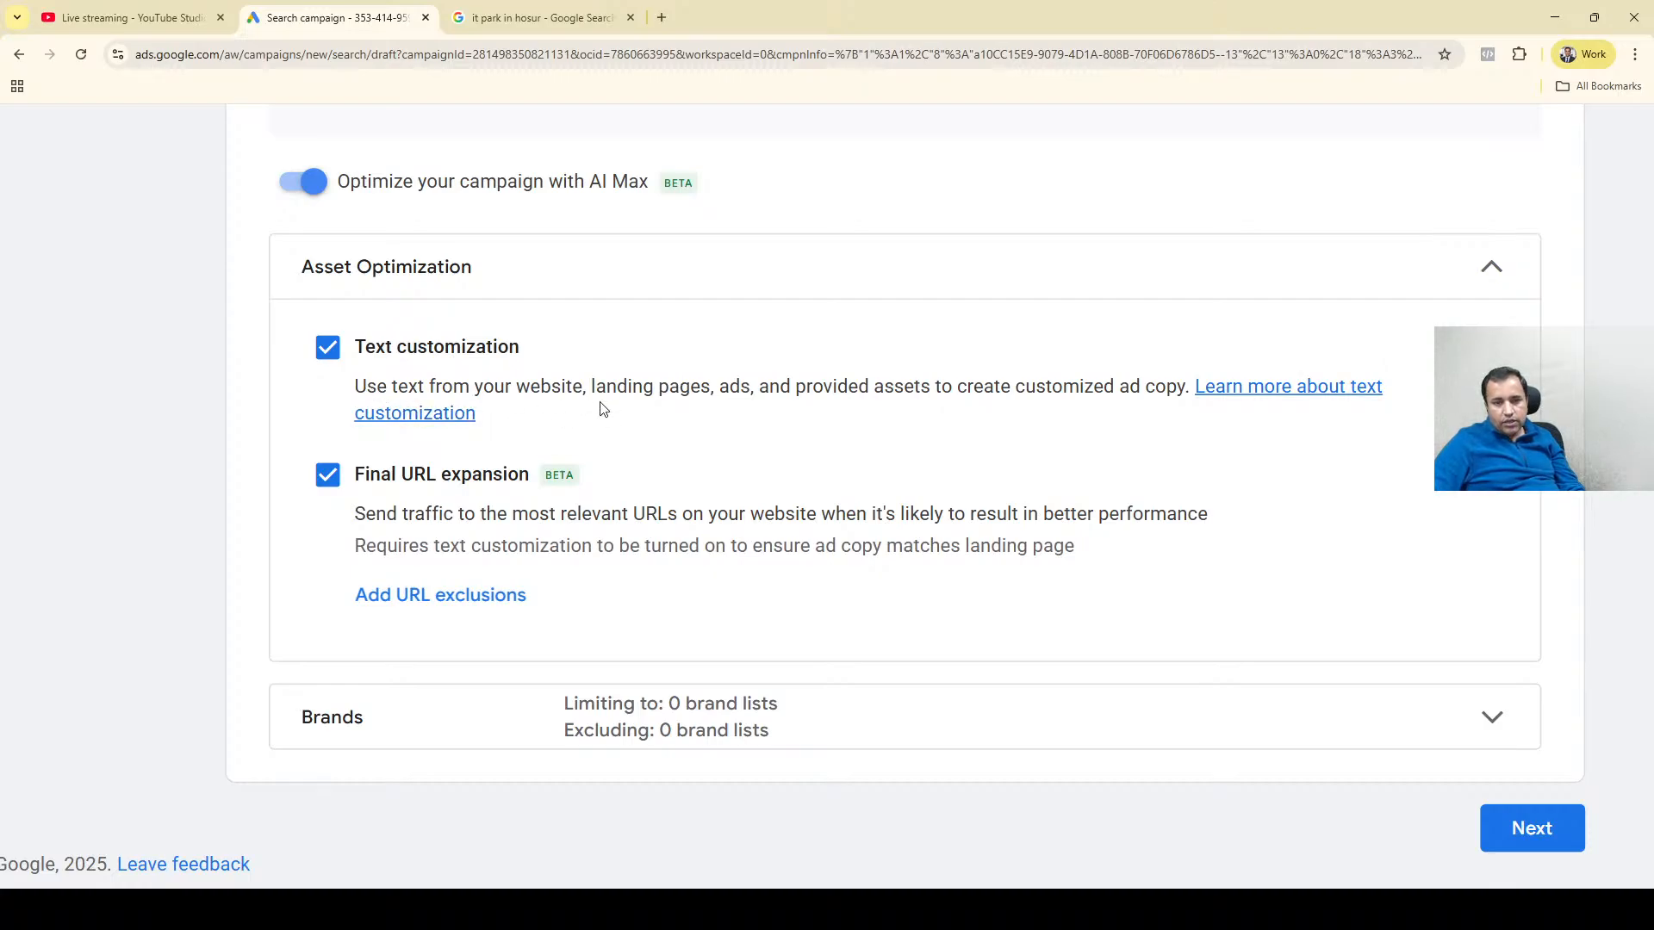
left_click_drag(721, 394, 863, 389)
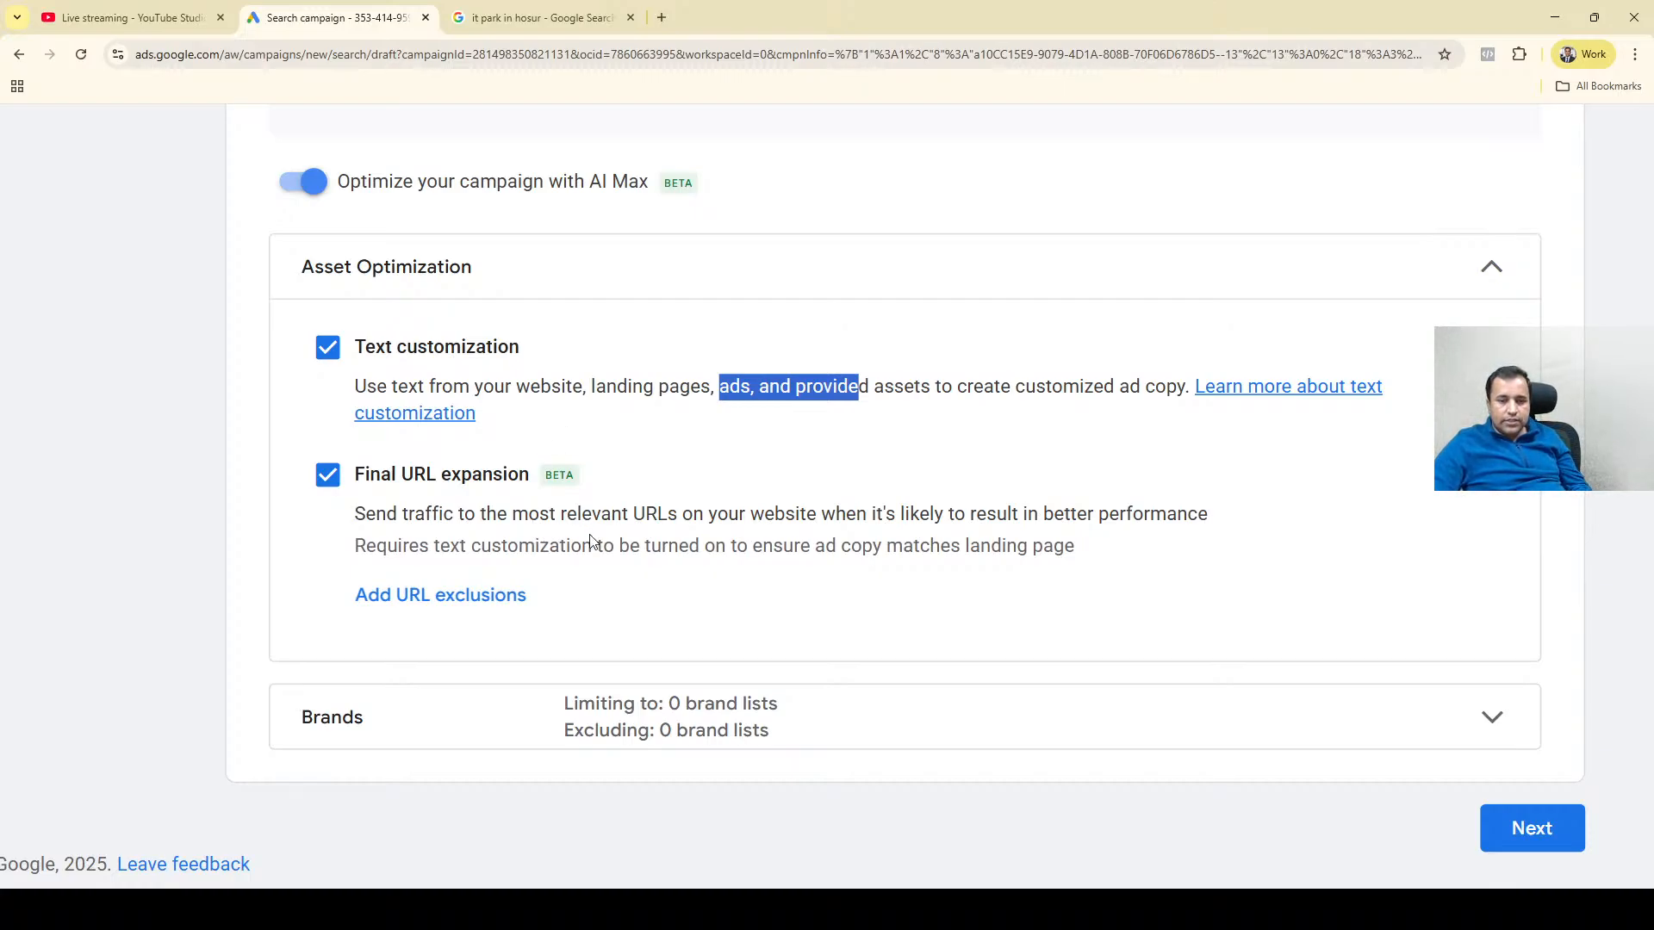
Turn Final URL expansion off and back on within Asset Optimization.
scroll(609, 539, "up", 3)
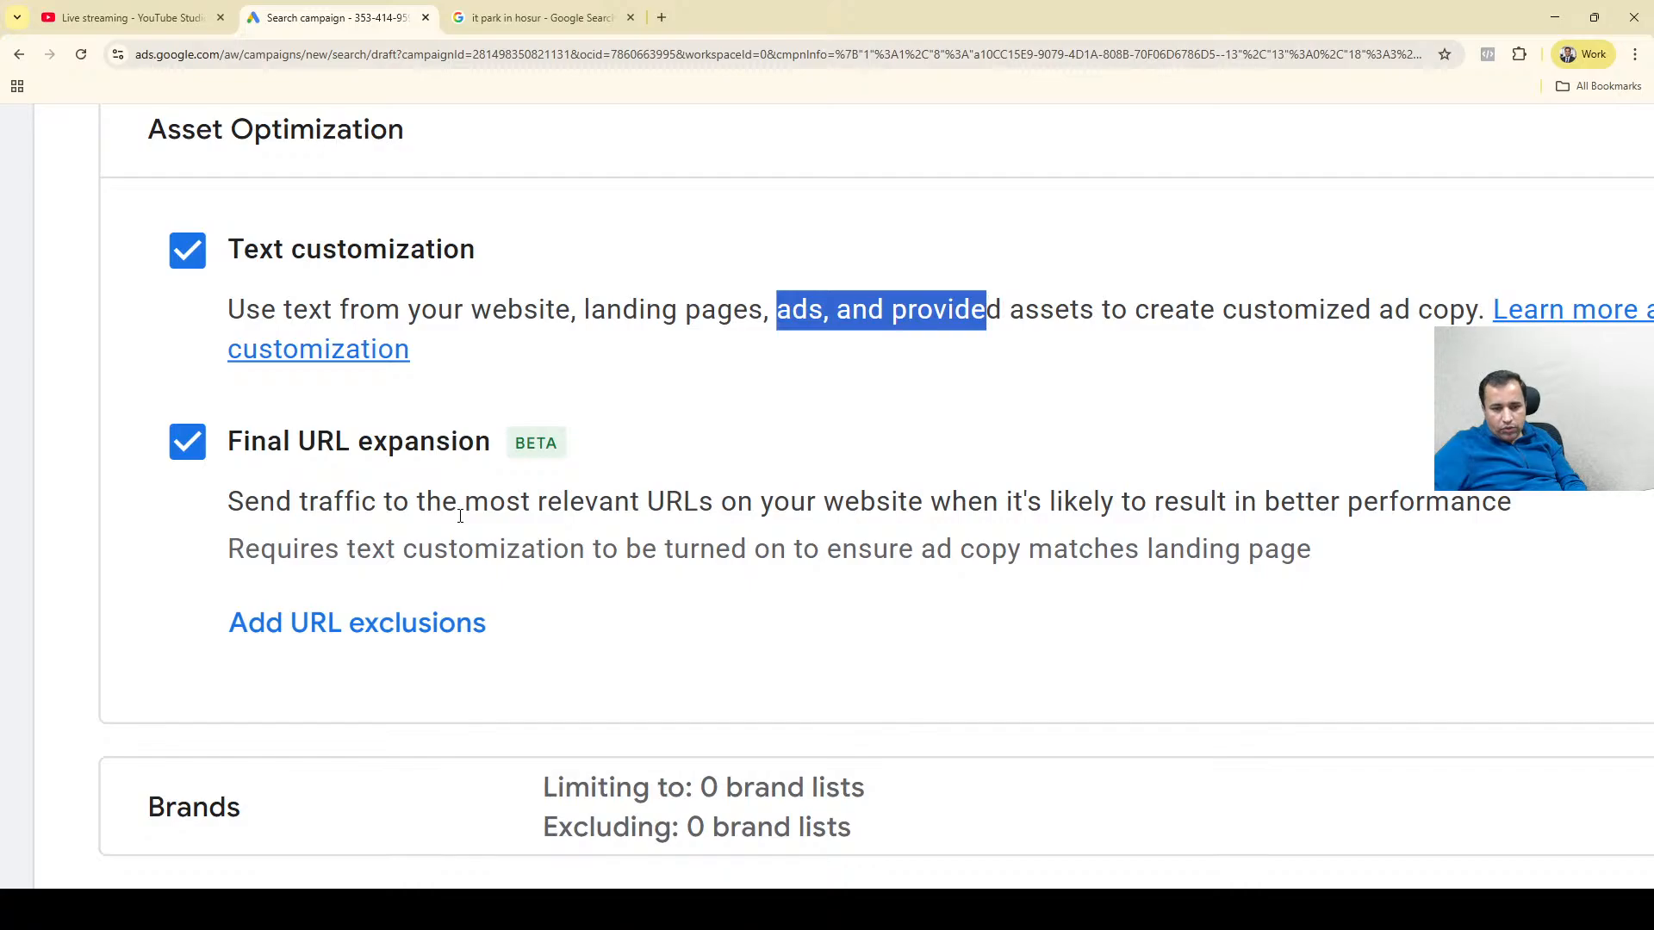
left_click(552, 490)
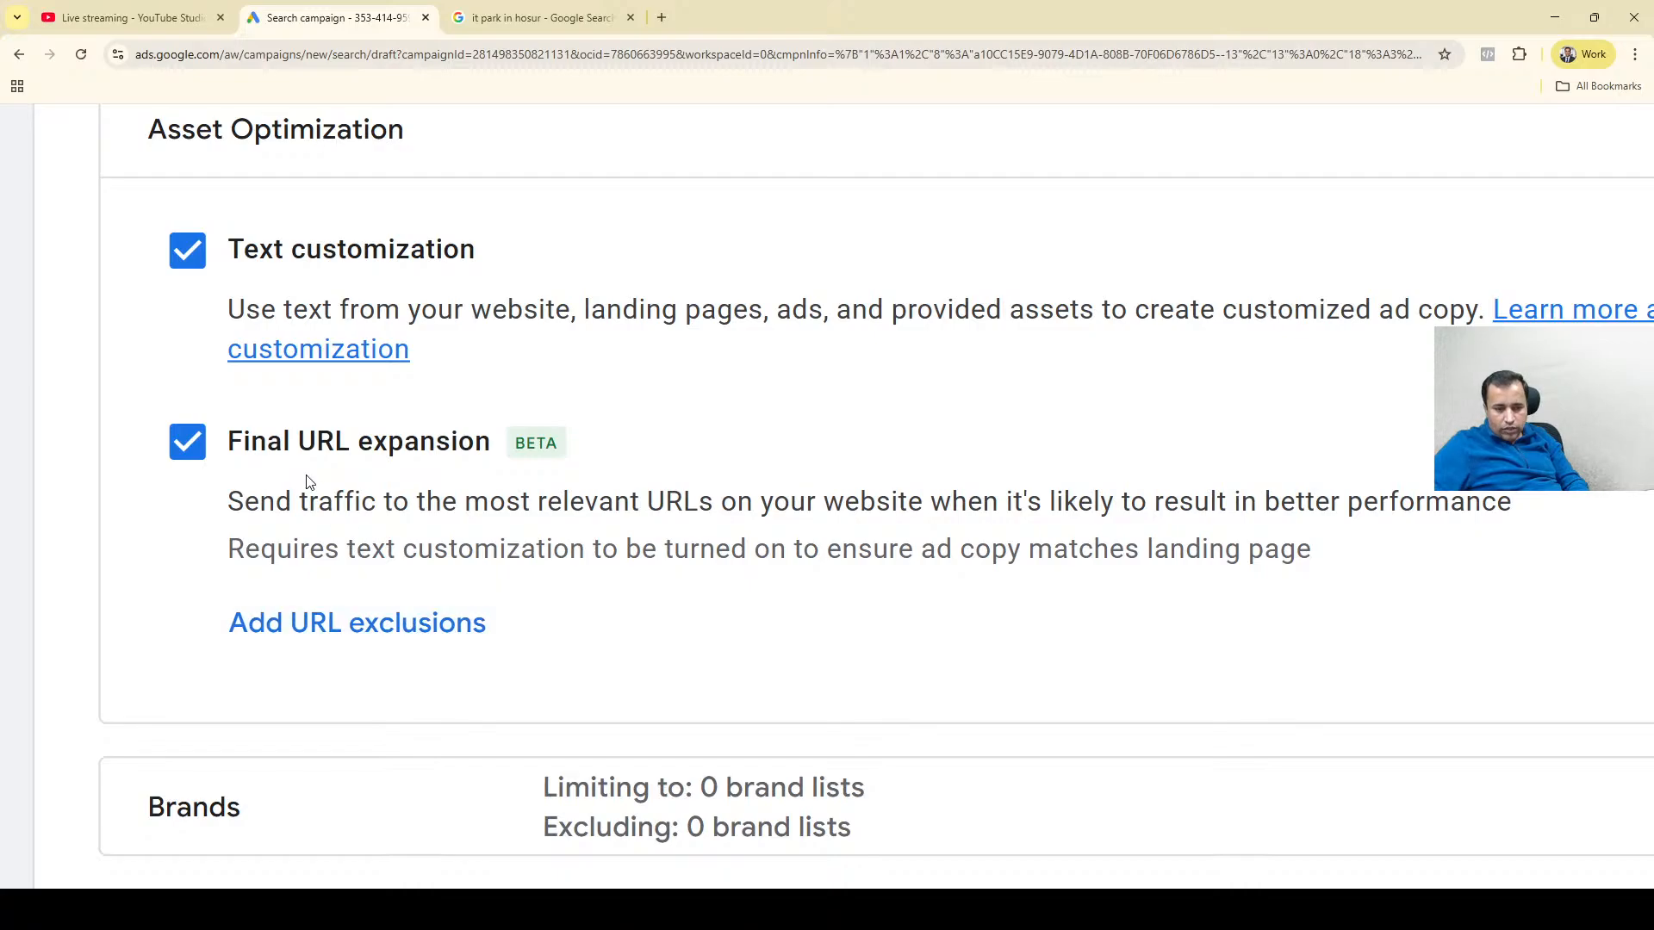
left_click(191, 455)
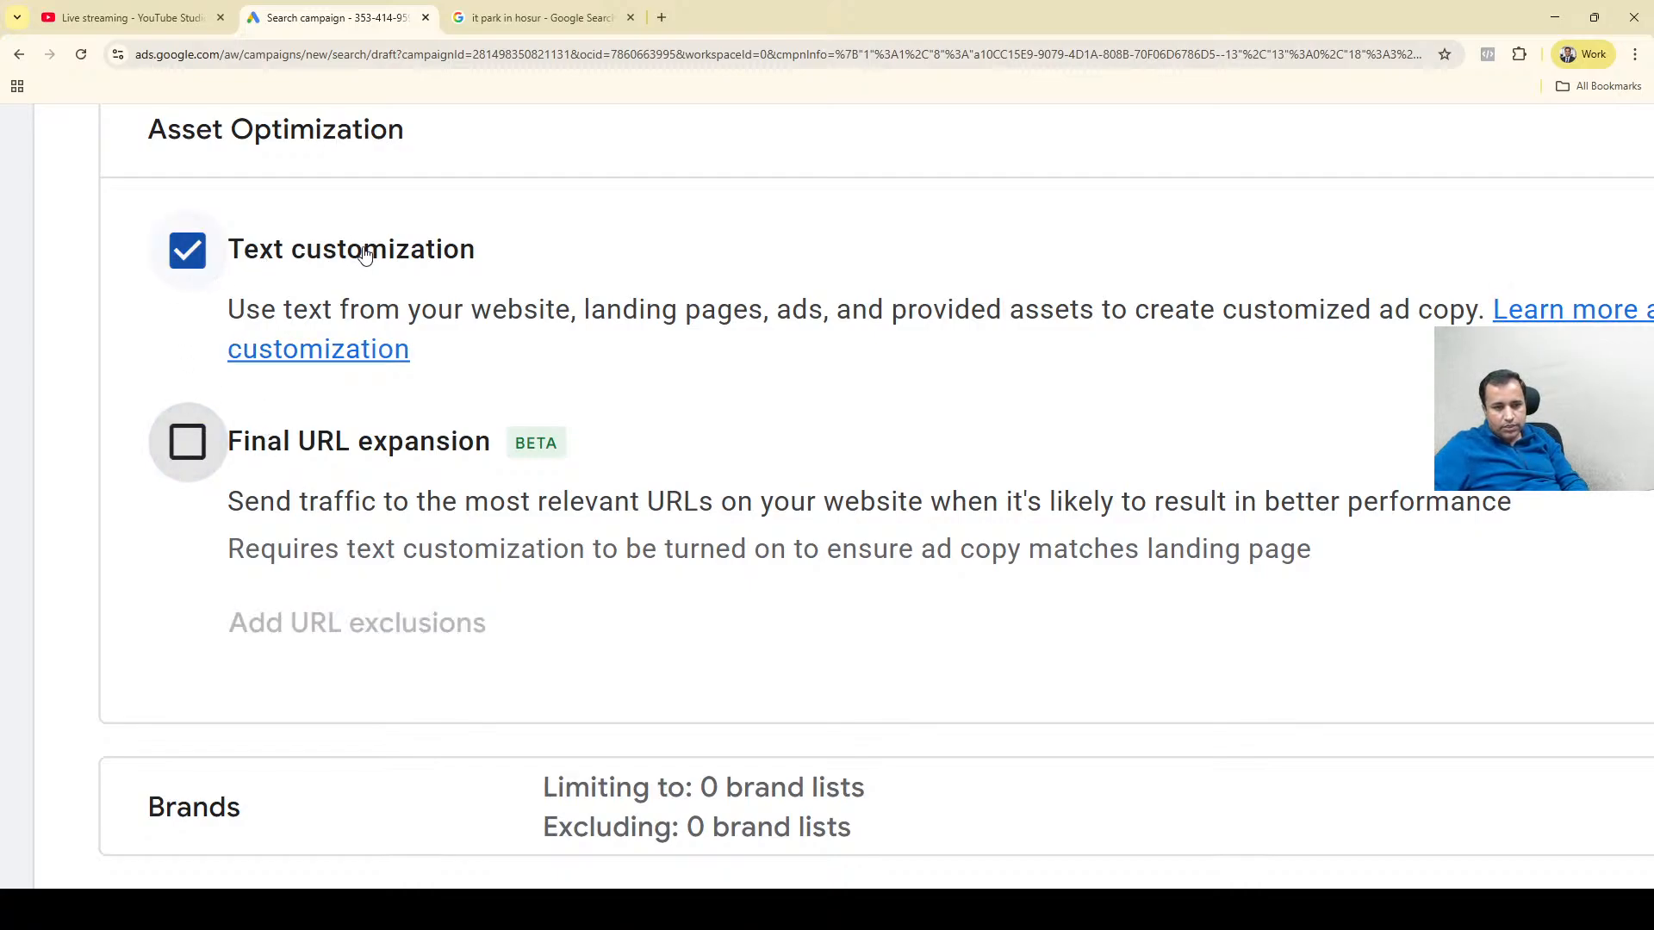
left_click(289, 444)
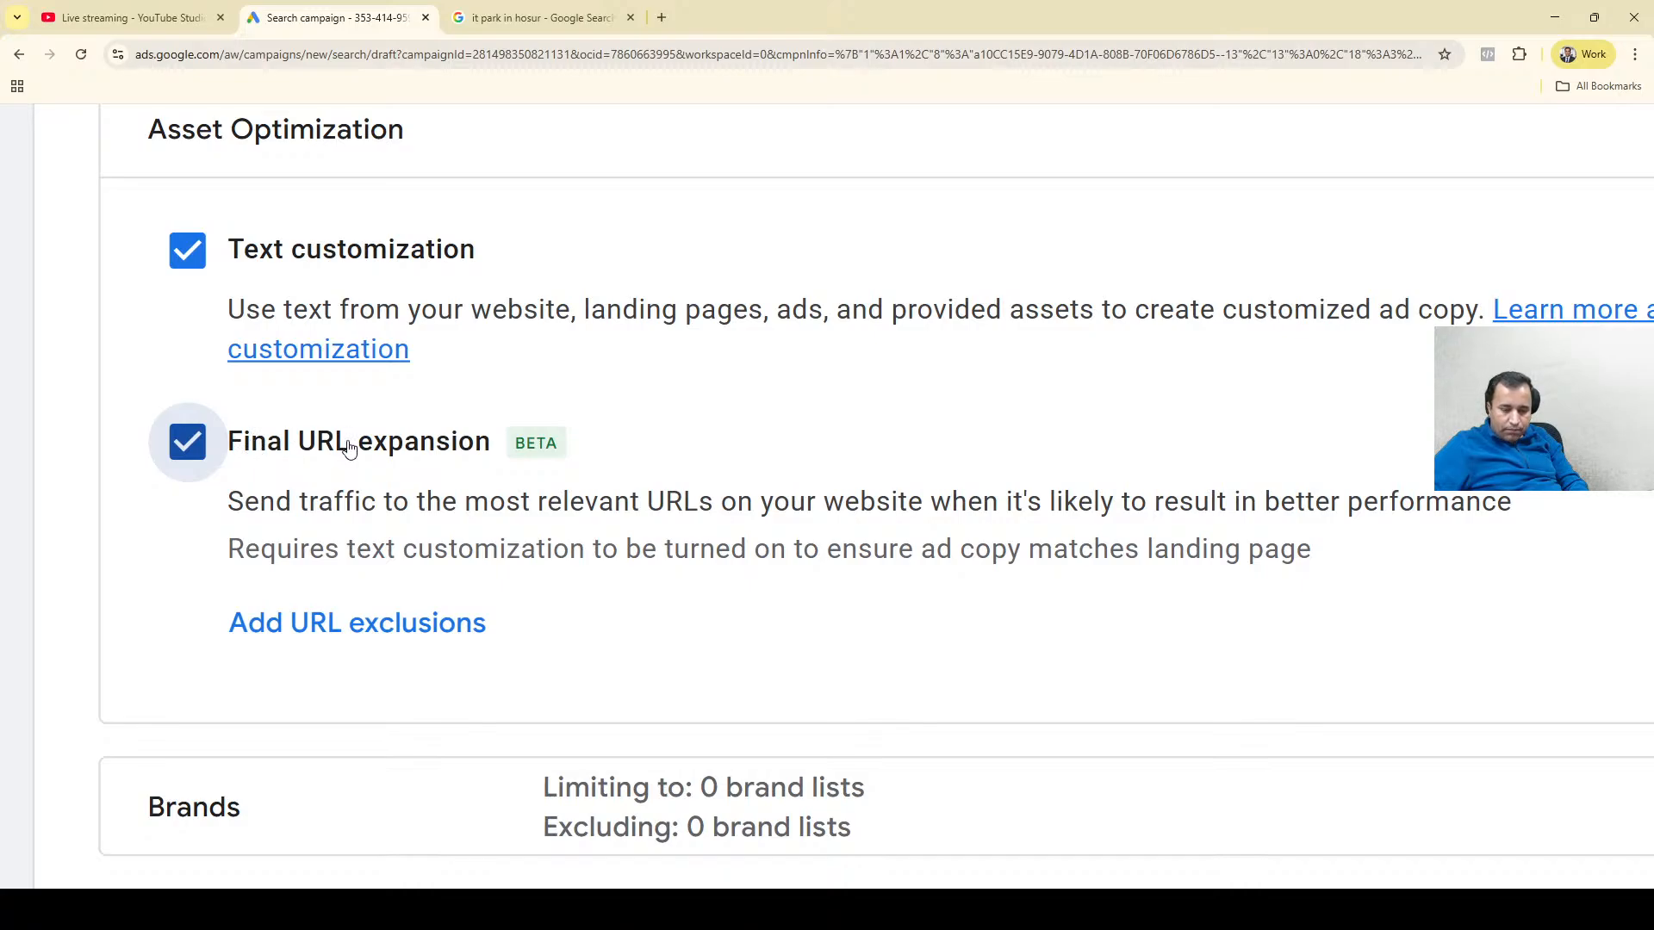
Open the URL exclusions for Final URL expansion and try to add an exclusion without entering a URL.
left_click(370, 620)
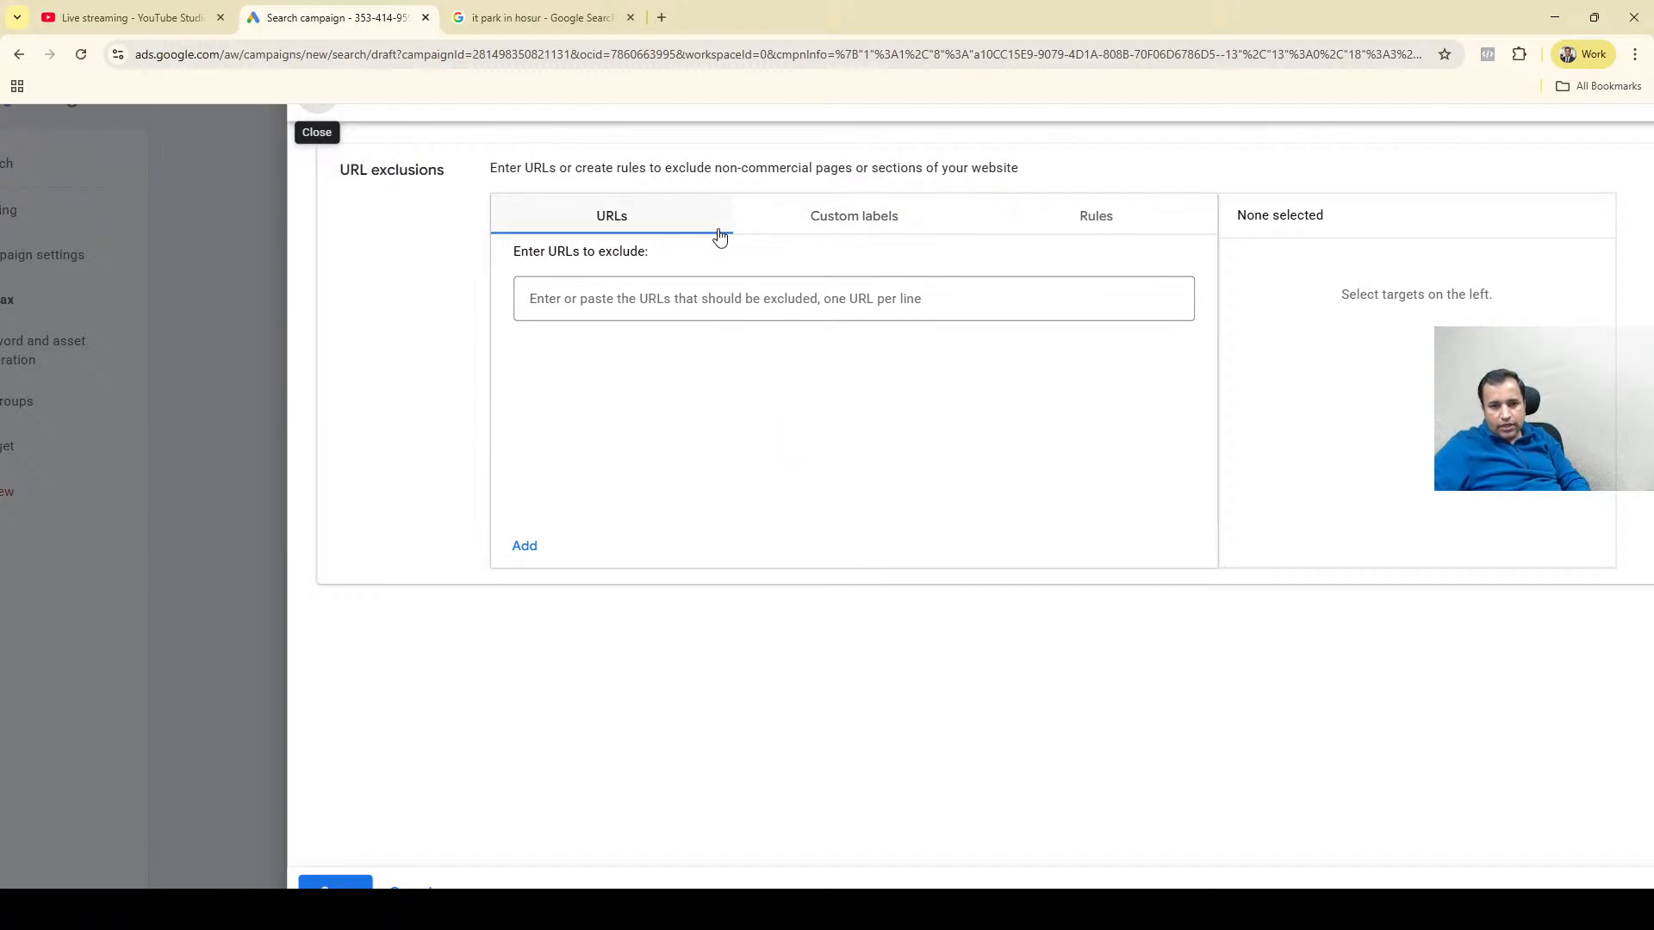
left_click(588, 298)
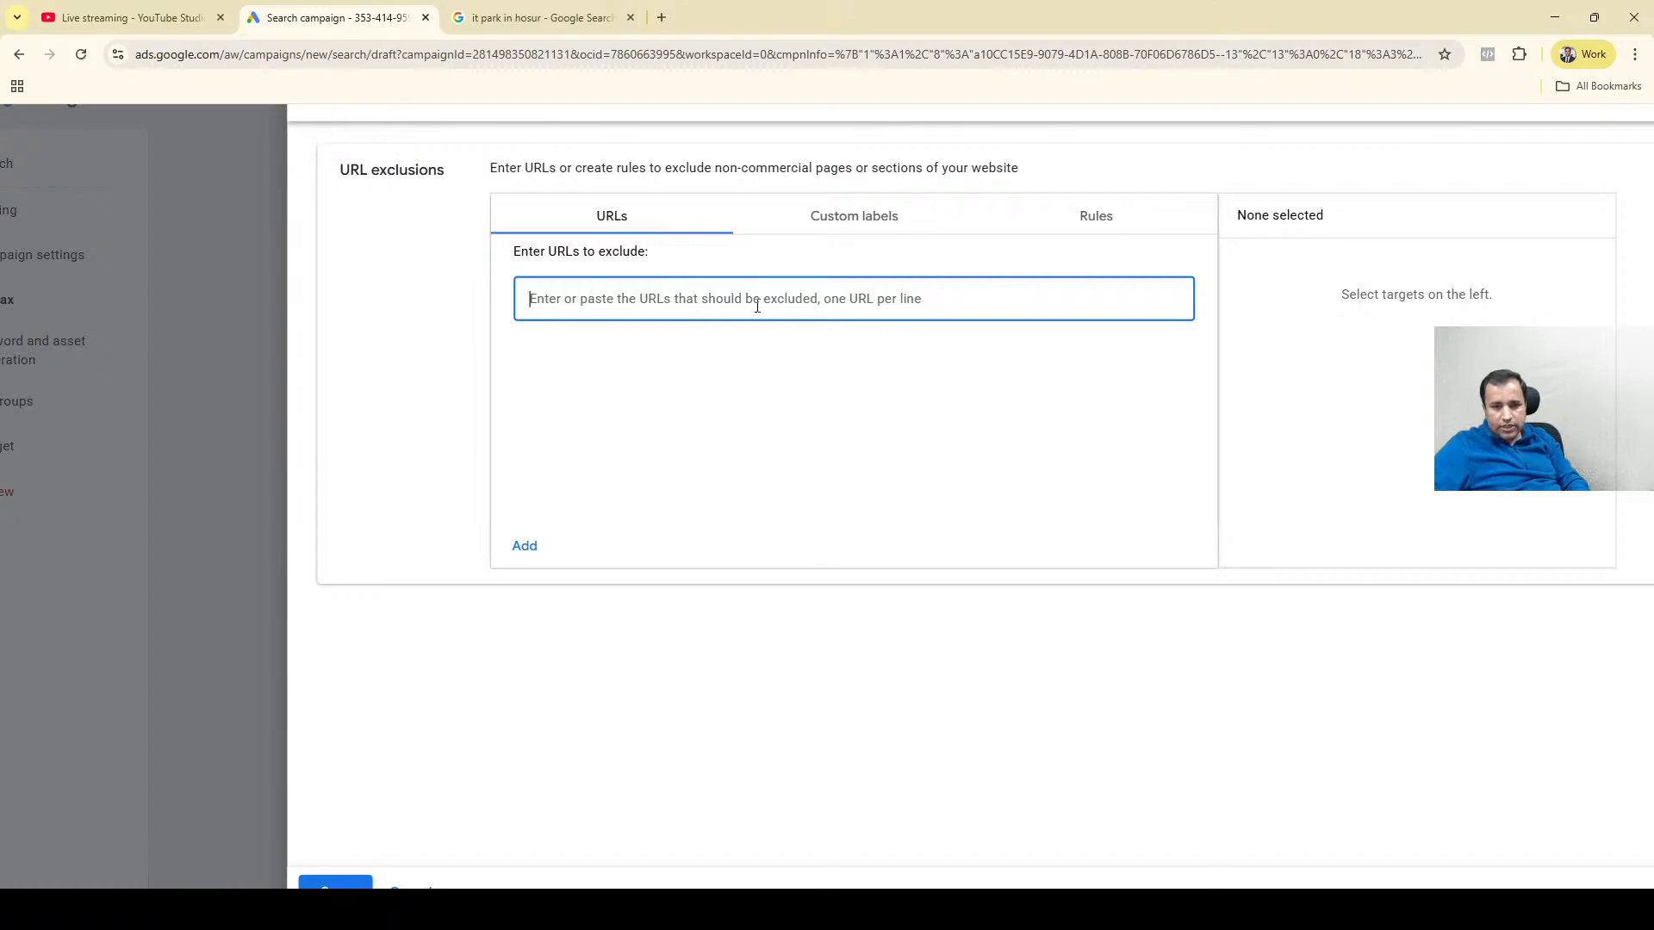
left_click(525, 546)
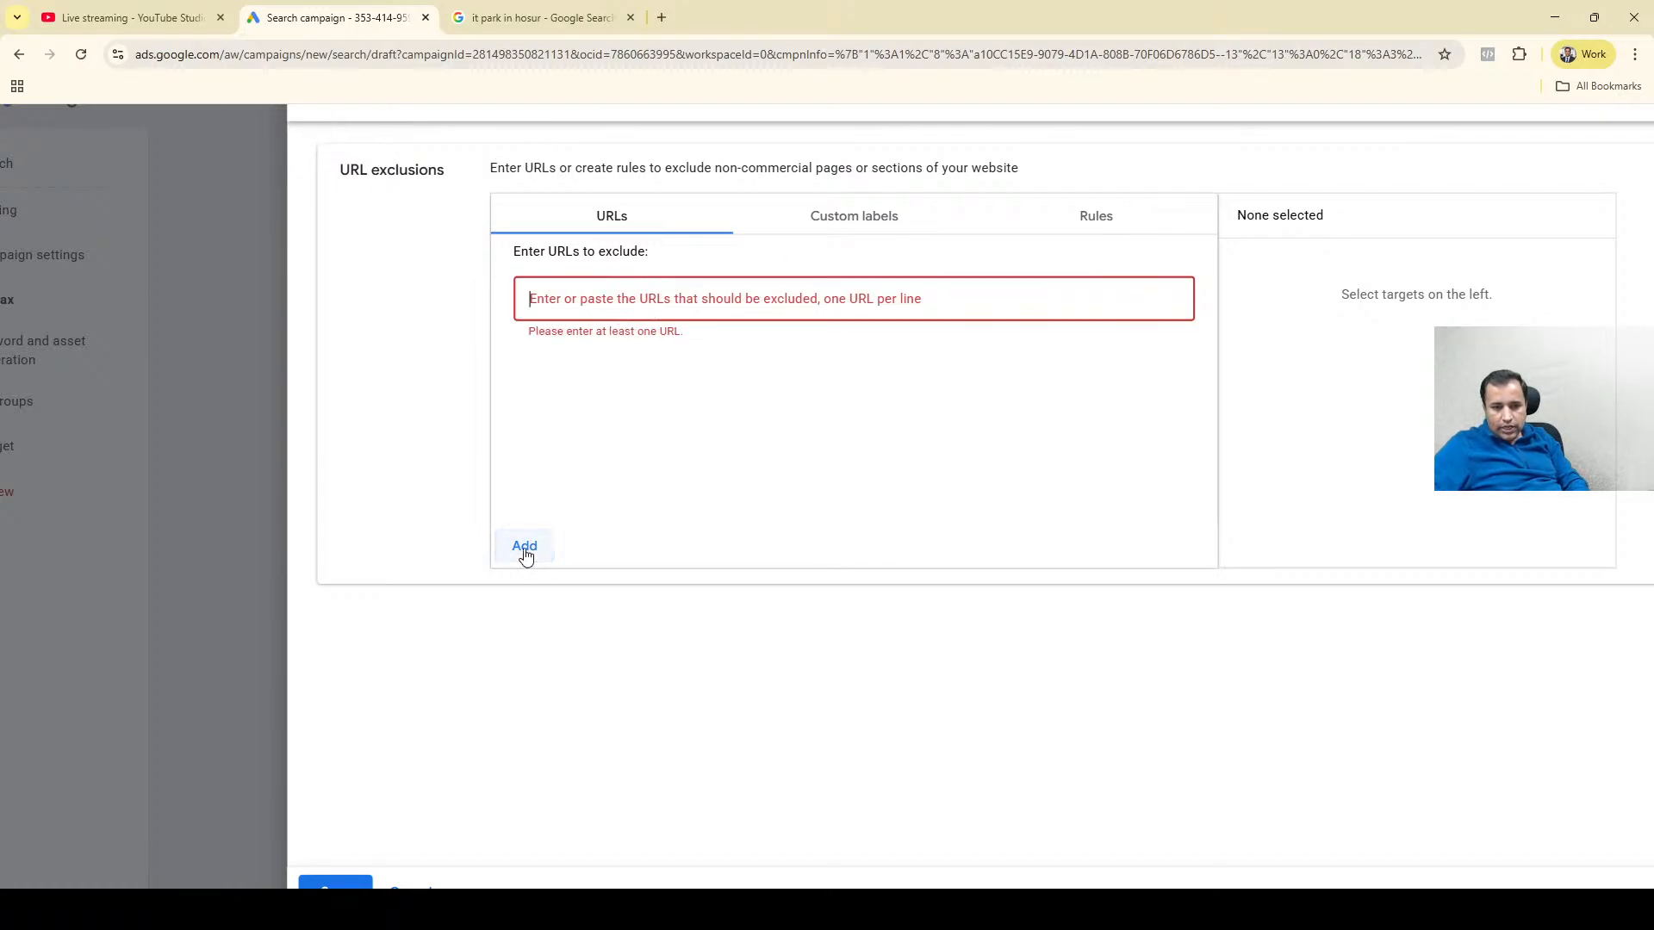
Set up an exclusion rule for URLs containing /blogs and add a second URL condition to it.
left_click(1092, 223)
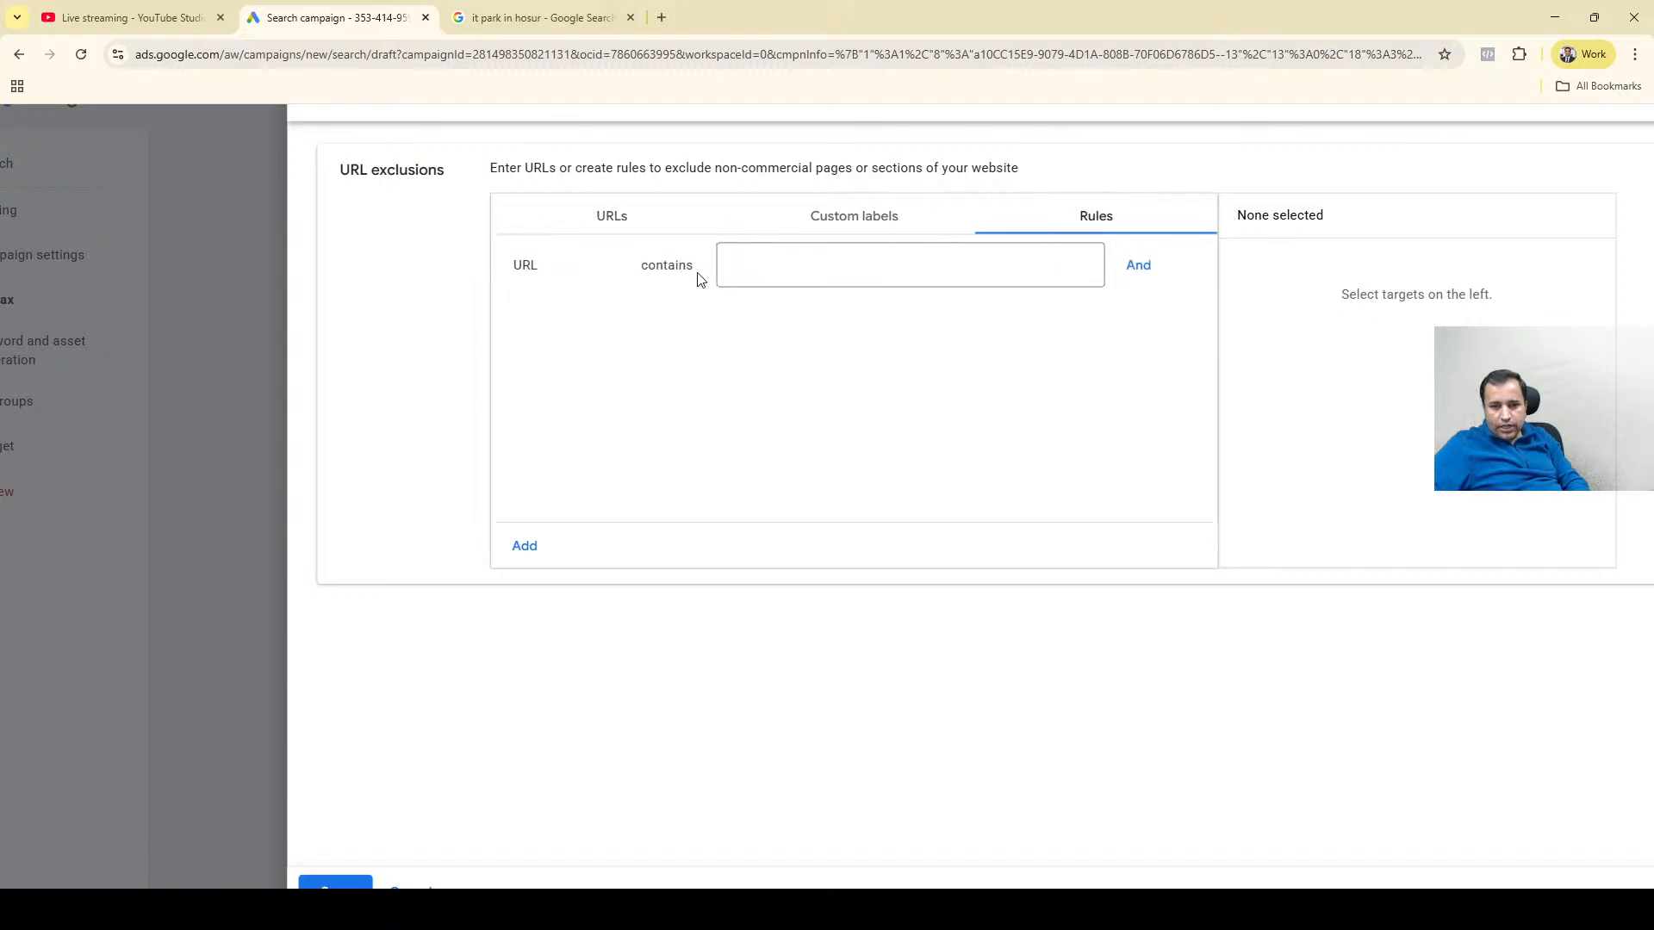
left_click(747, 280)
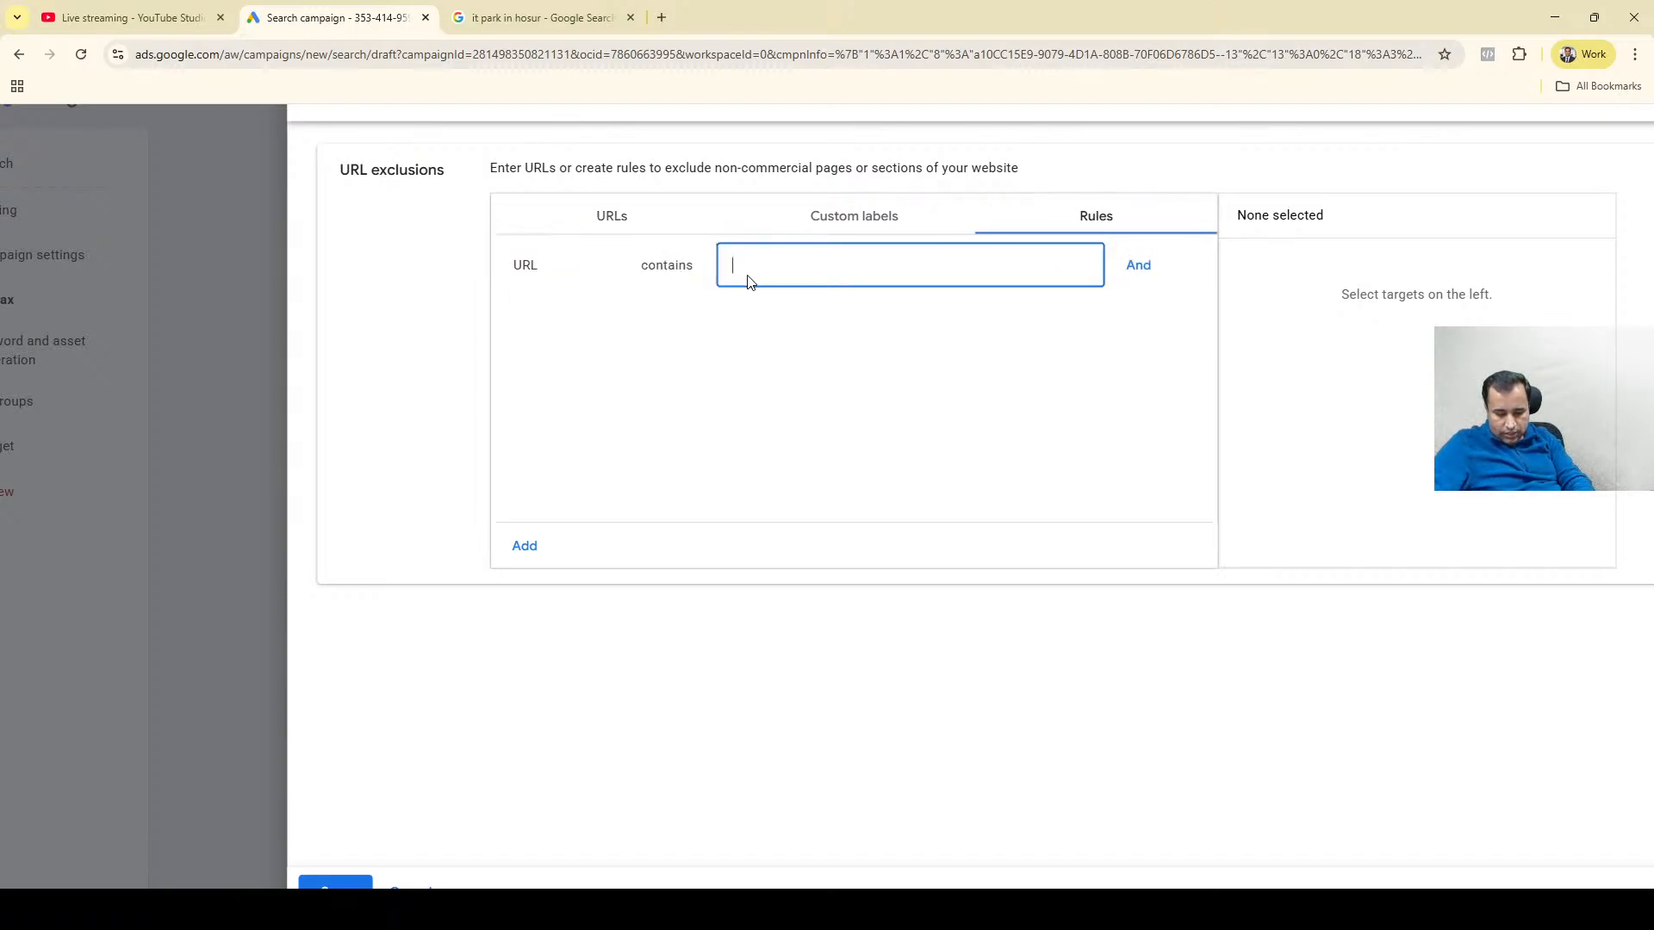
type("/blogs")
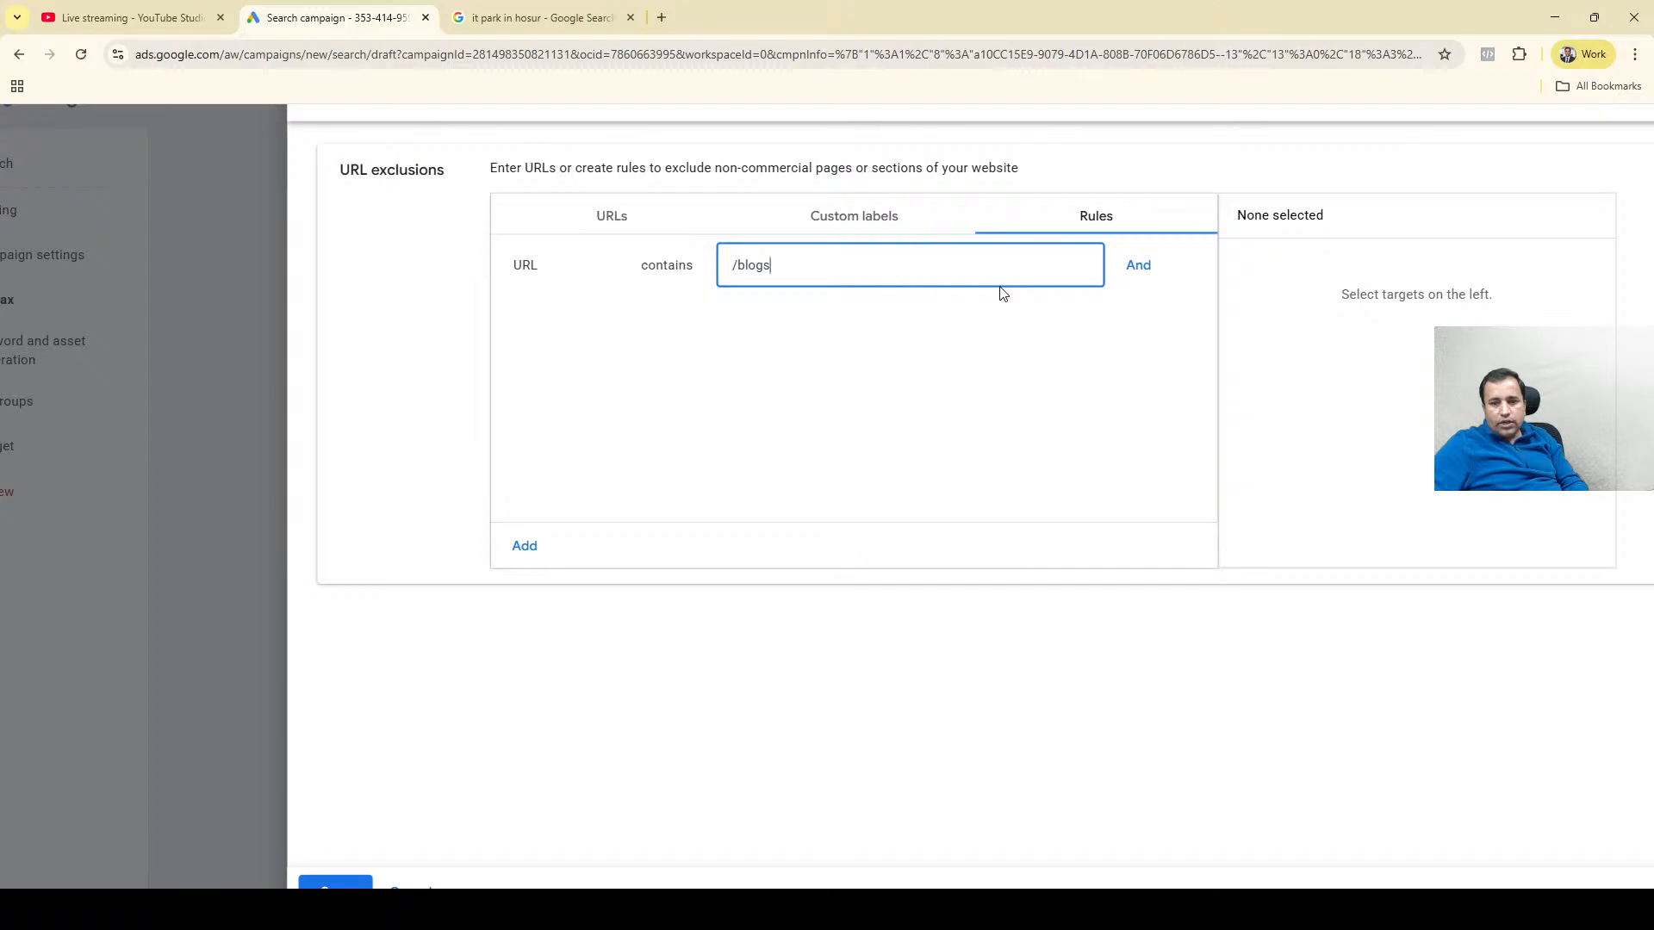
left_click(1138, 265)
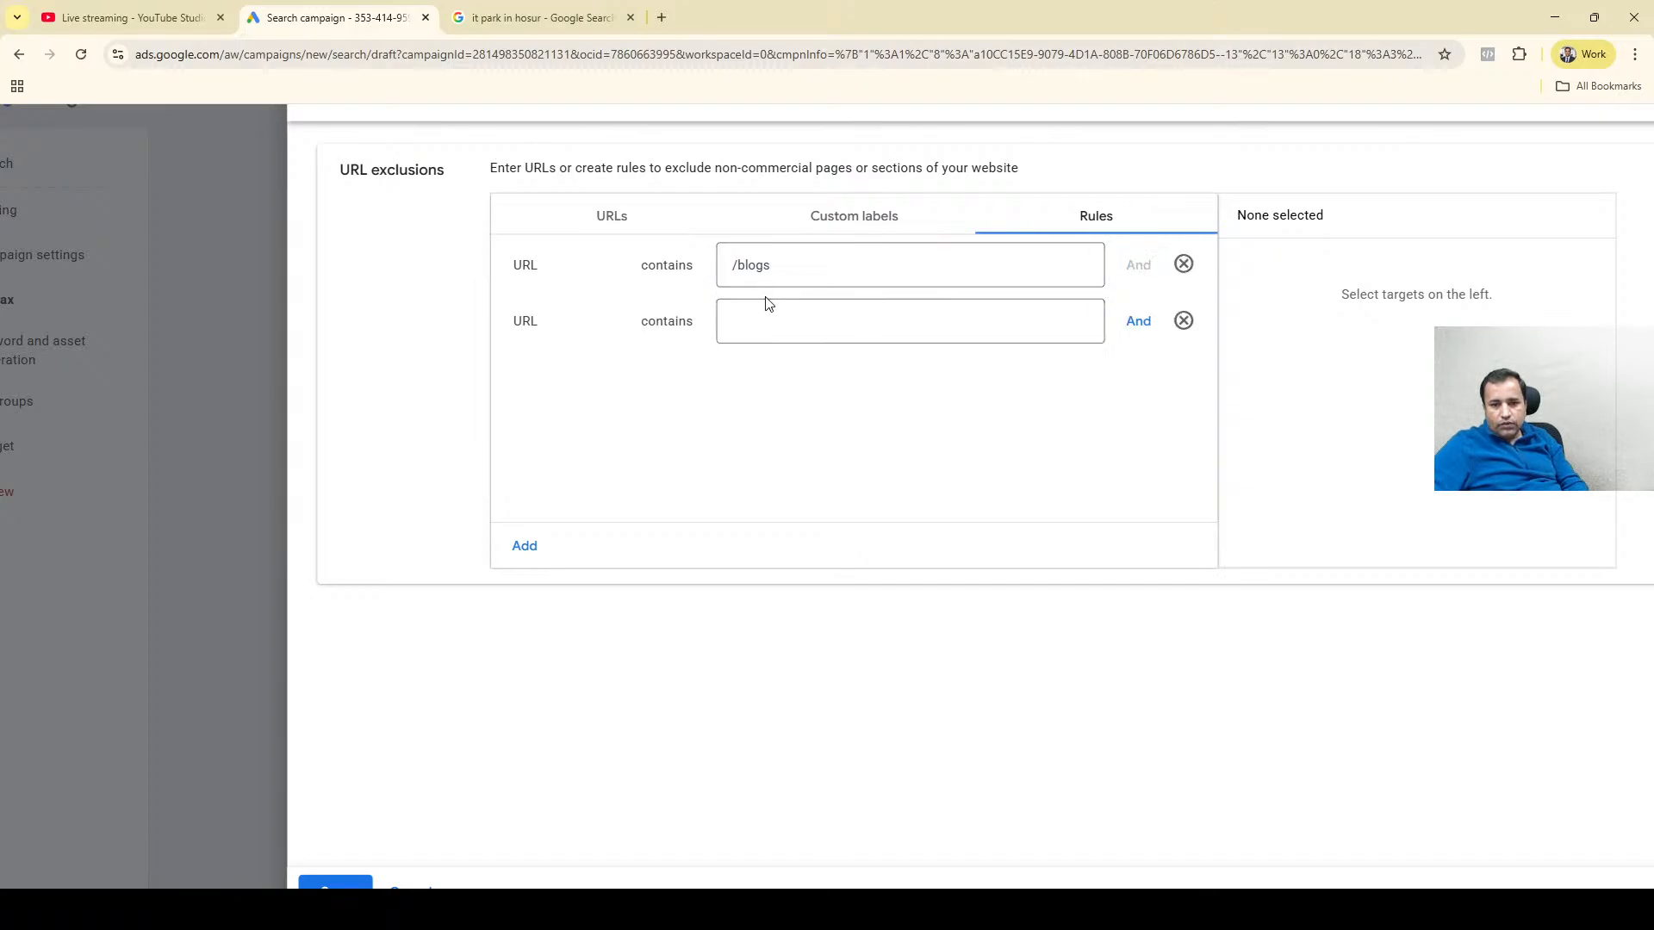
Change the first condition of the exclusion rule to URLs containing /blog.
left_click(747, 272)
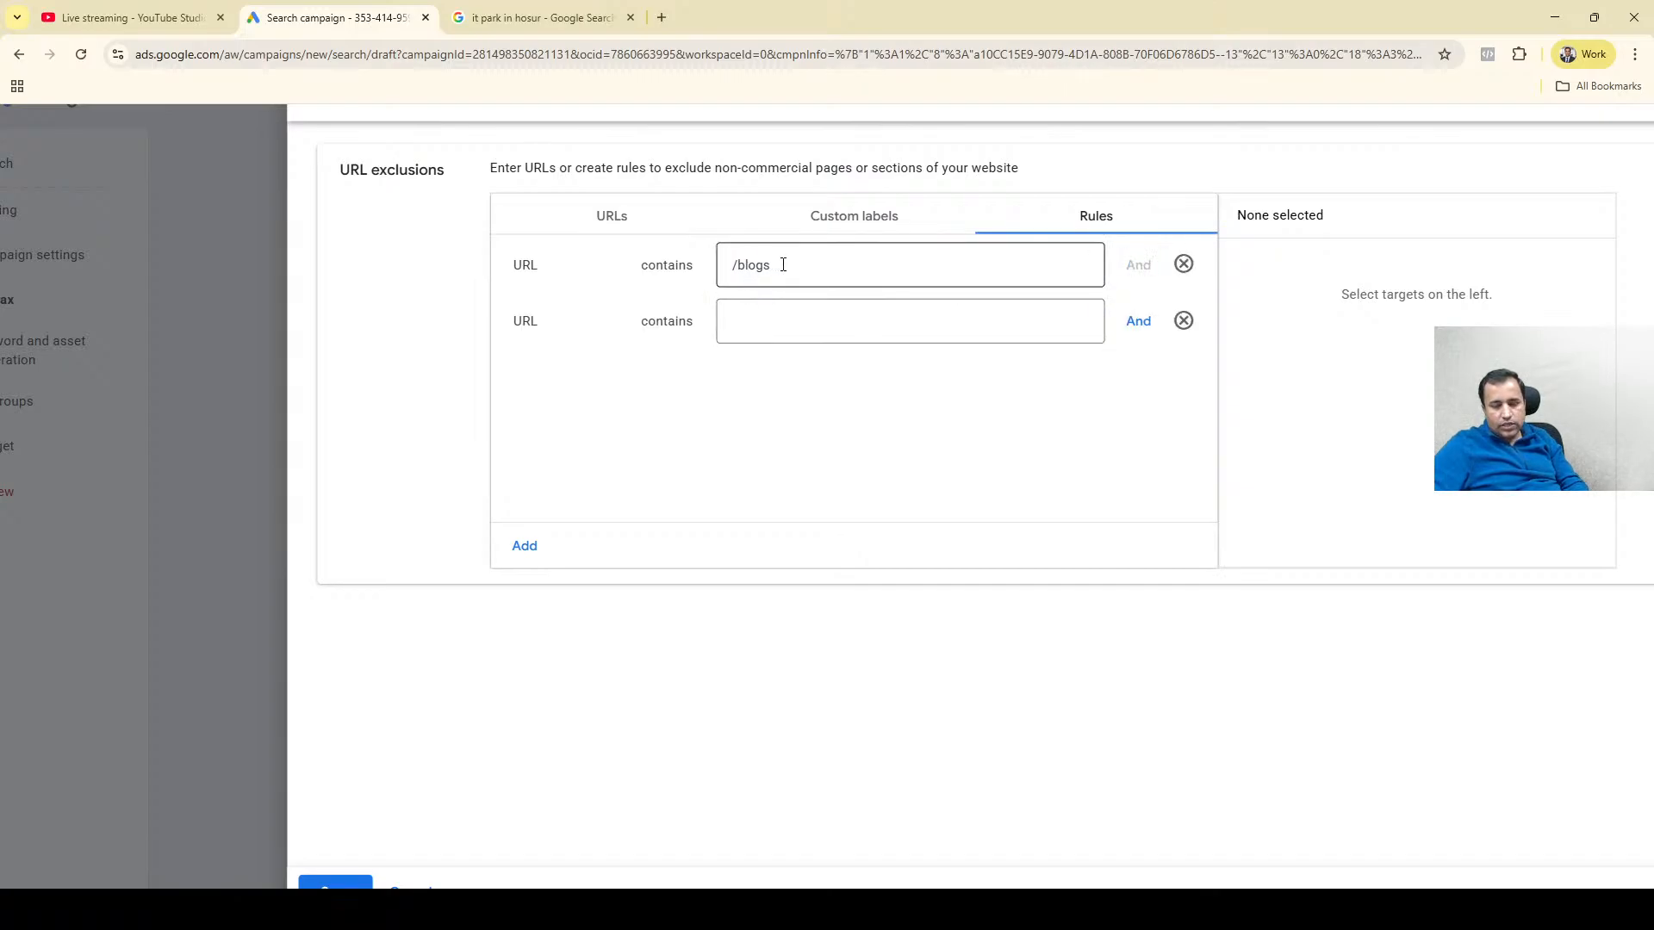
left_click(788, 265)
left_click_drag(782, 266, 706, 277)
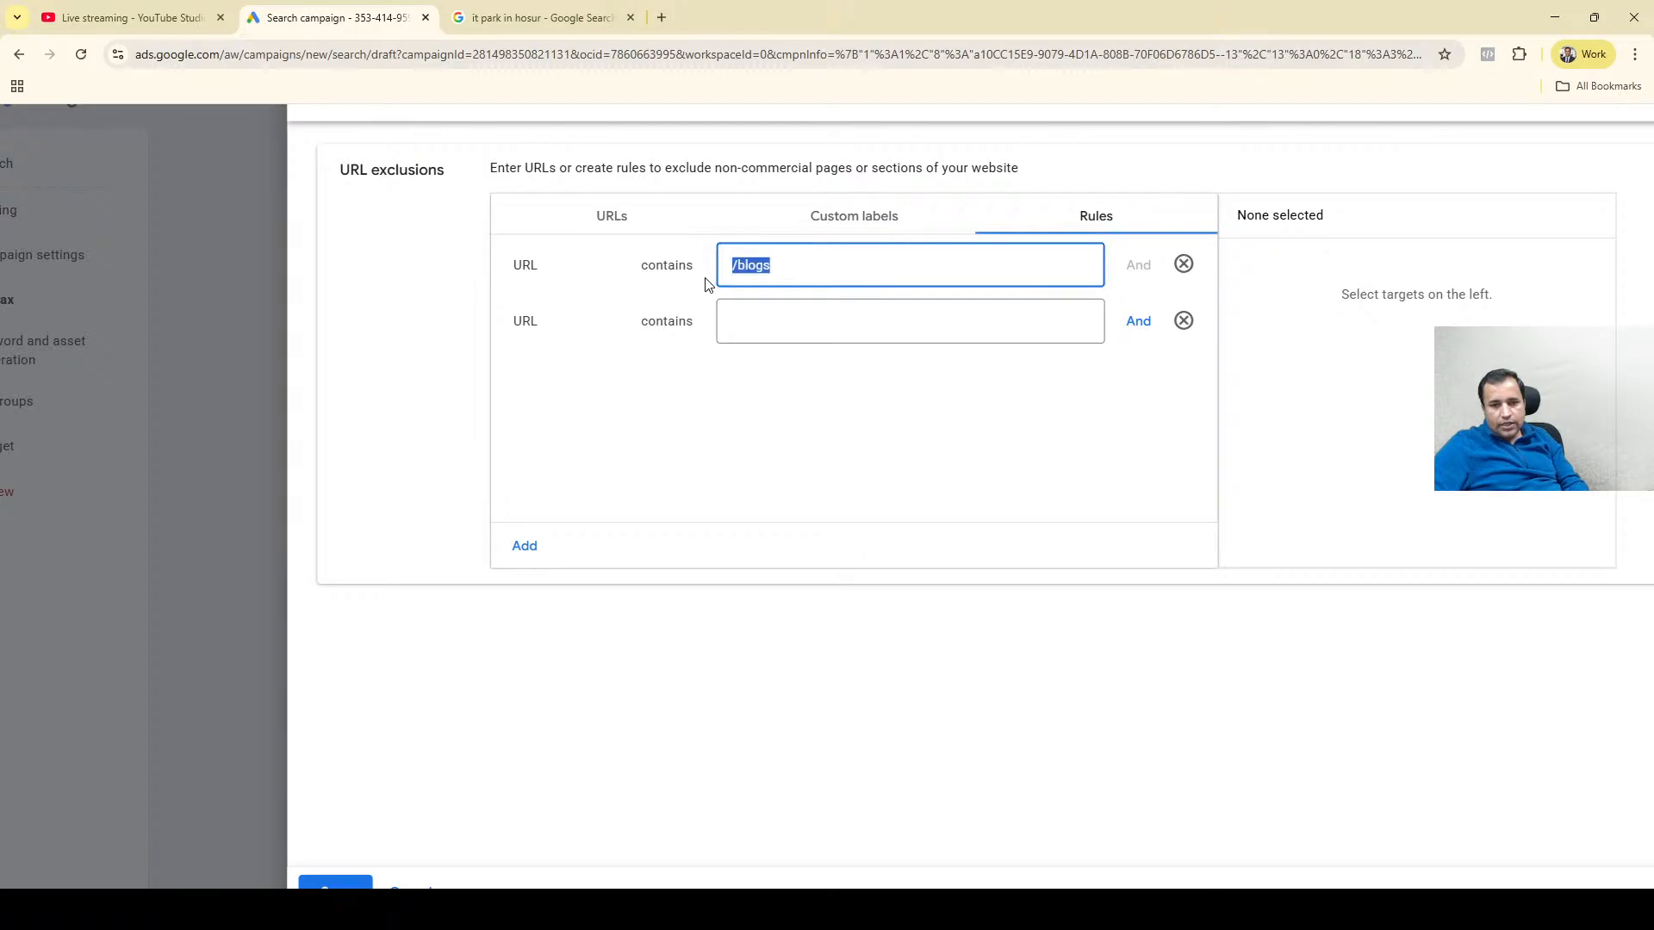
left_click(733, 318)
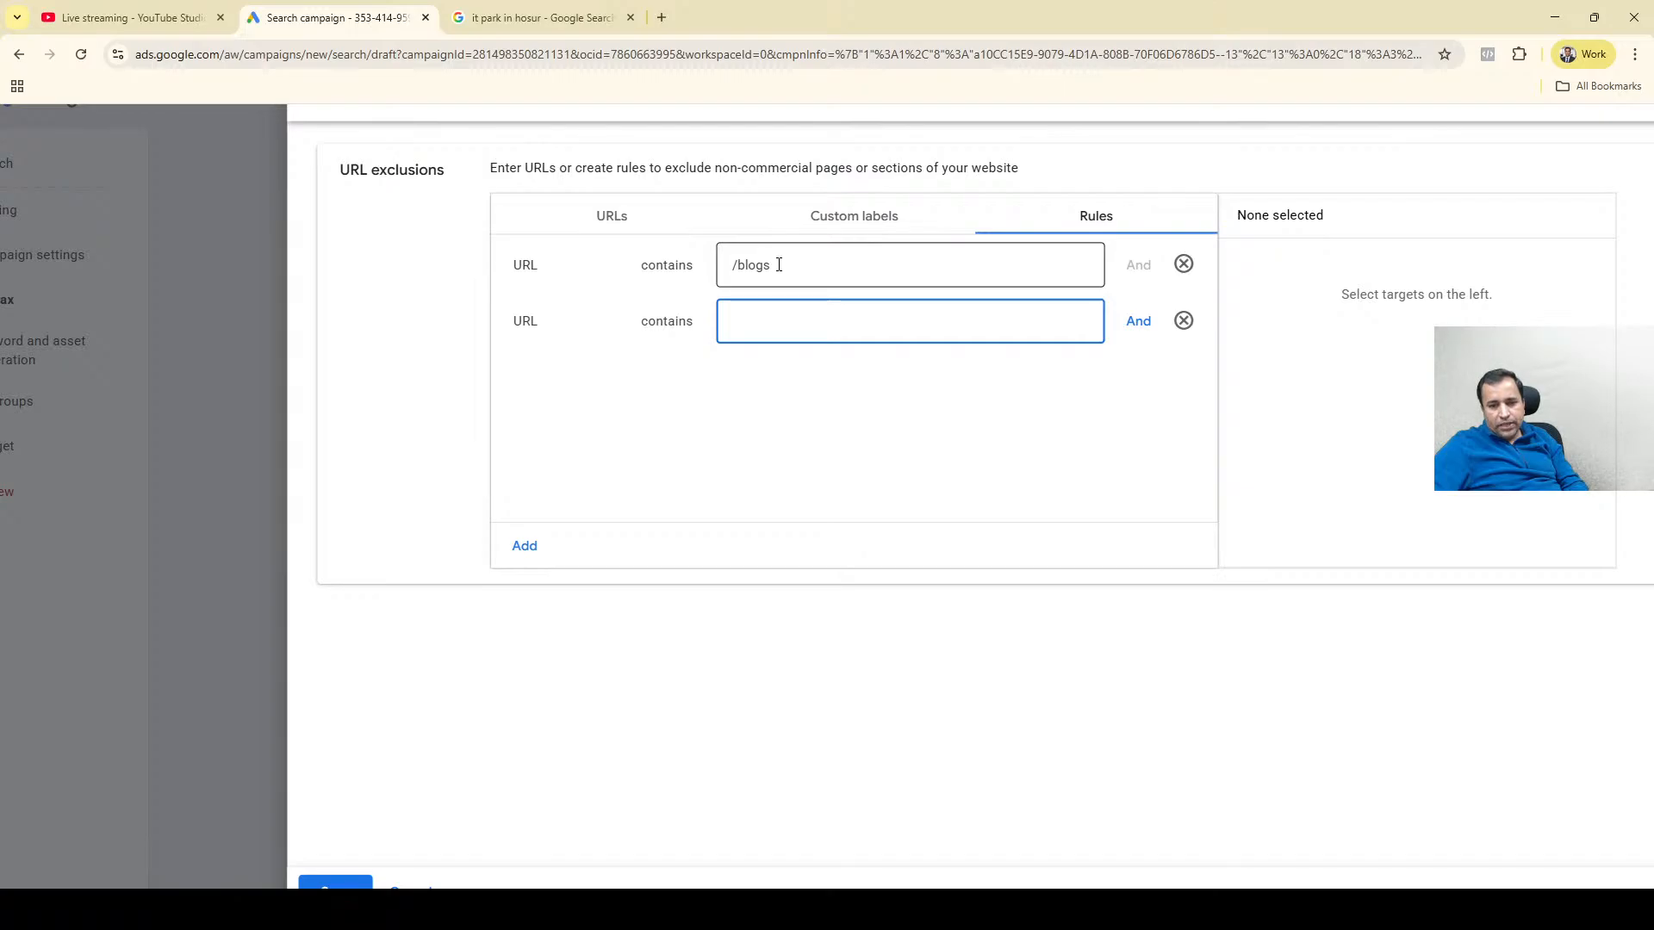
left_click_drag(778, 266, 703, 280)
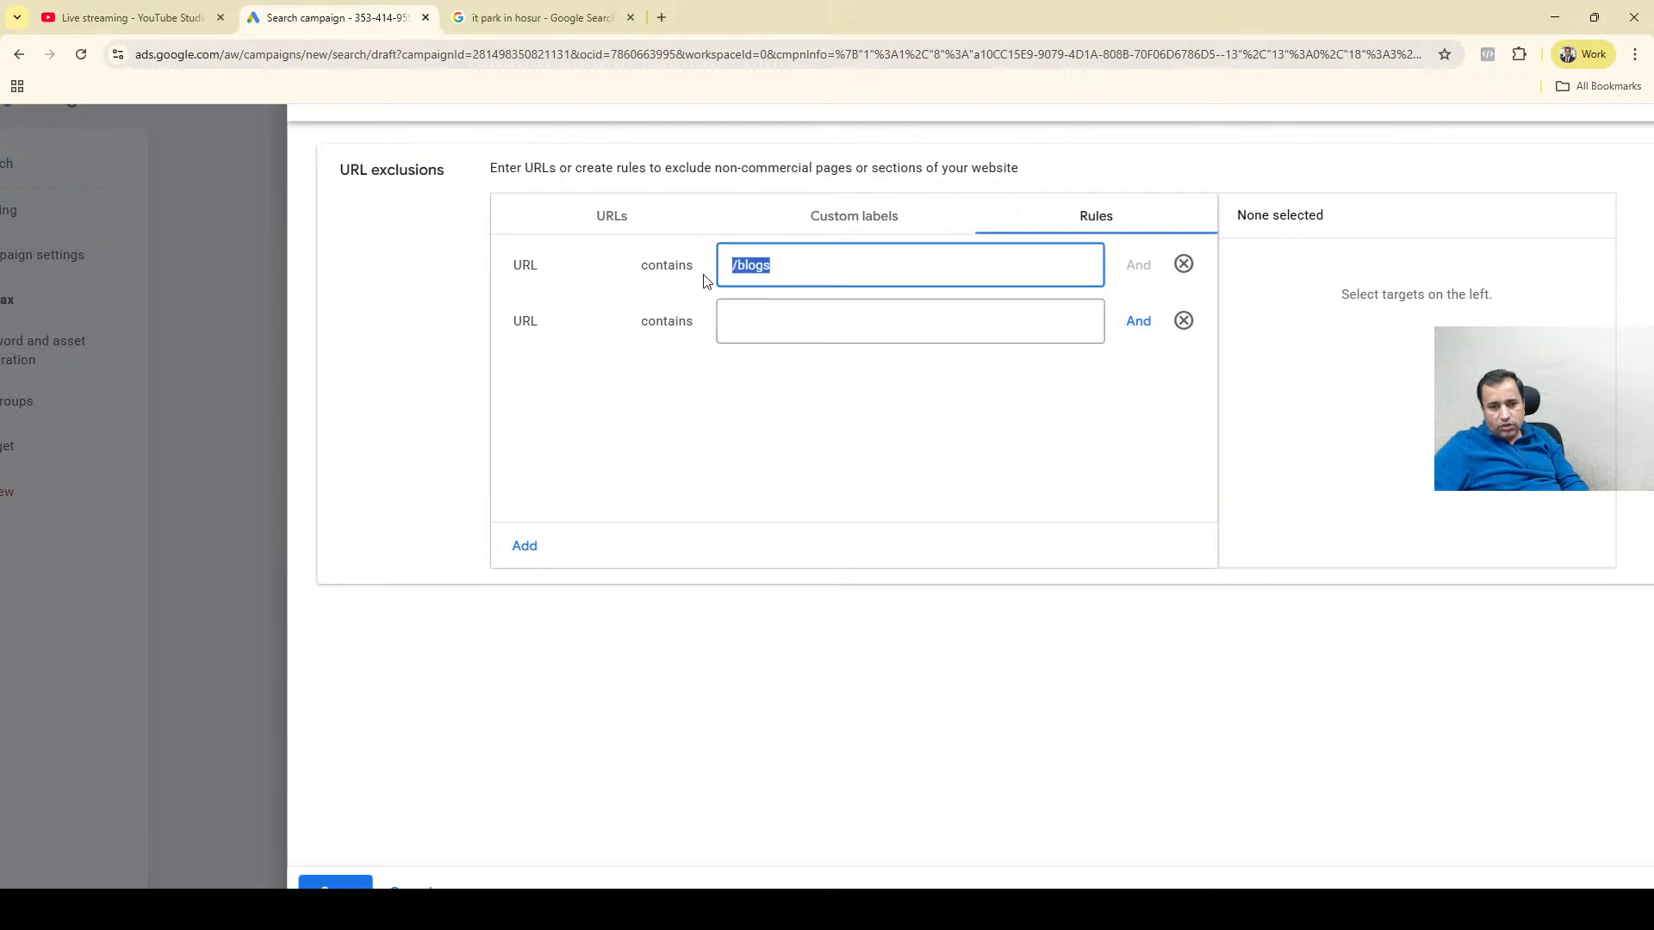
left_click(775, 268)
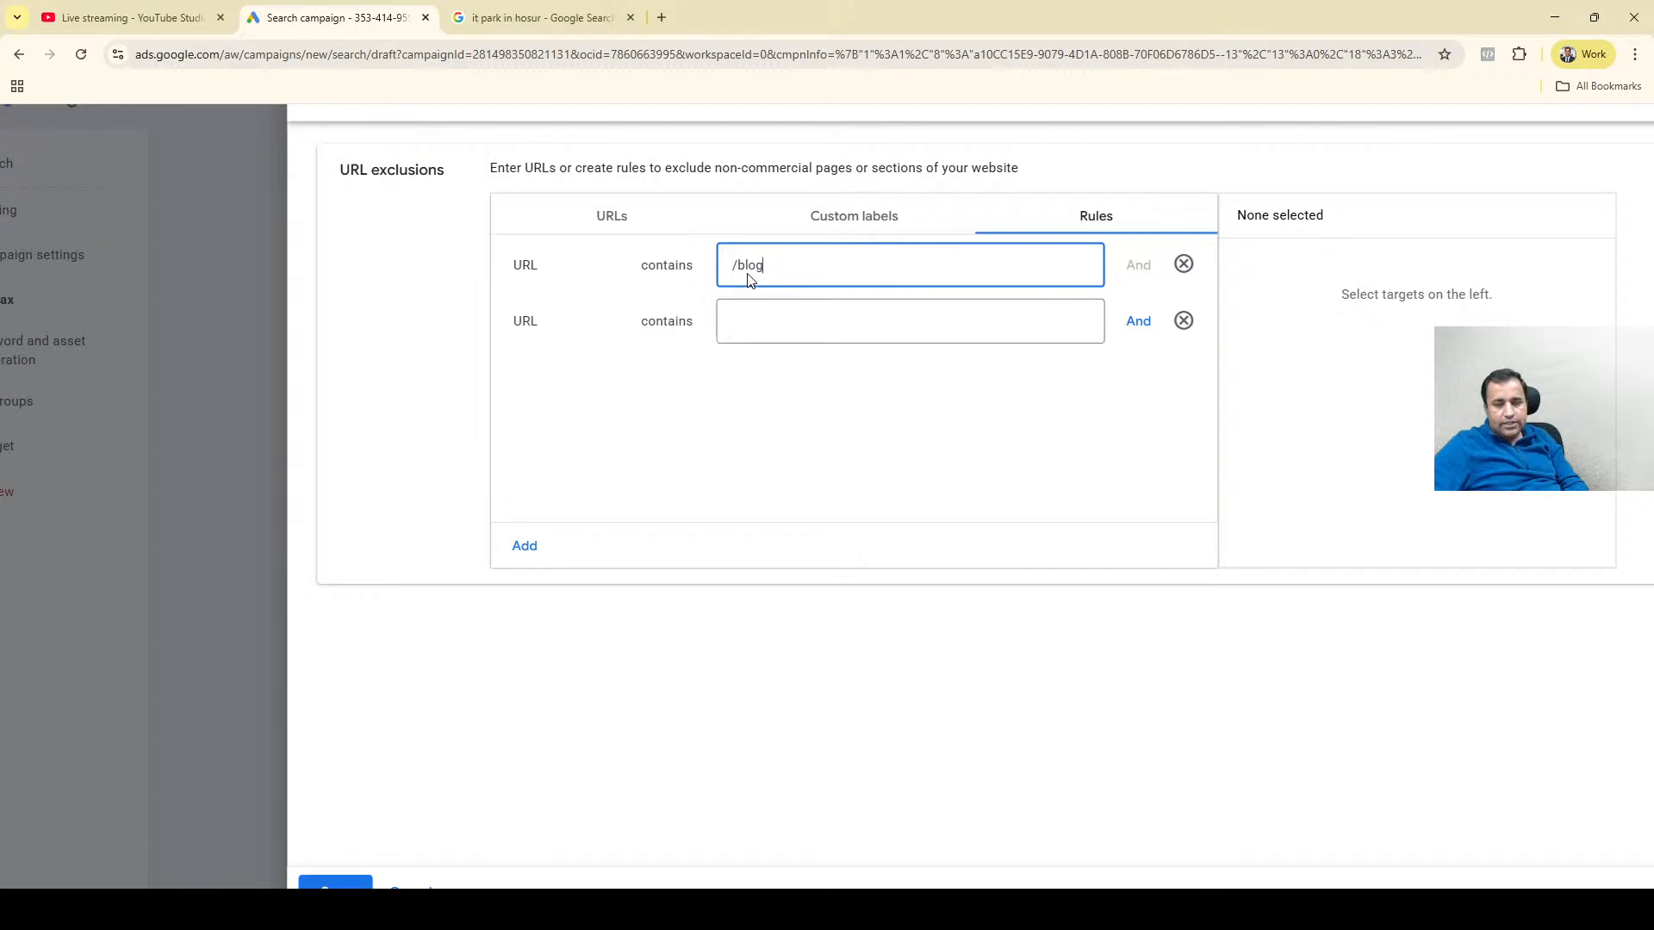
Set the second condition of the URL exclusion rule to URLs containing guides and add a third condition.
left_click(801, 318)
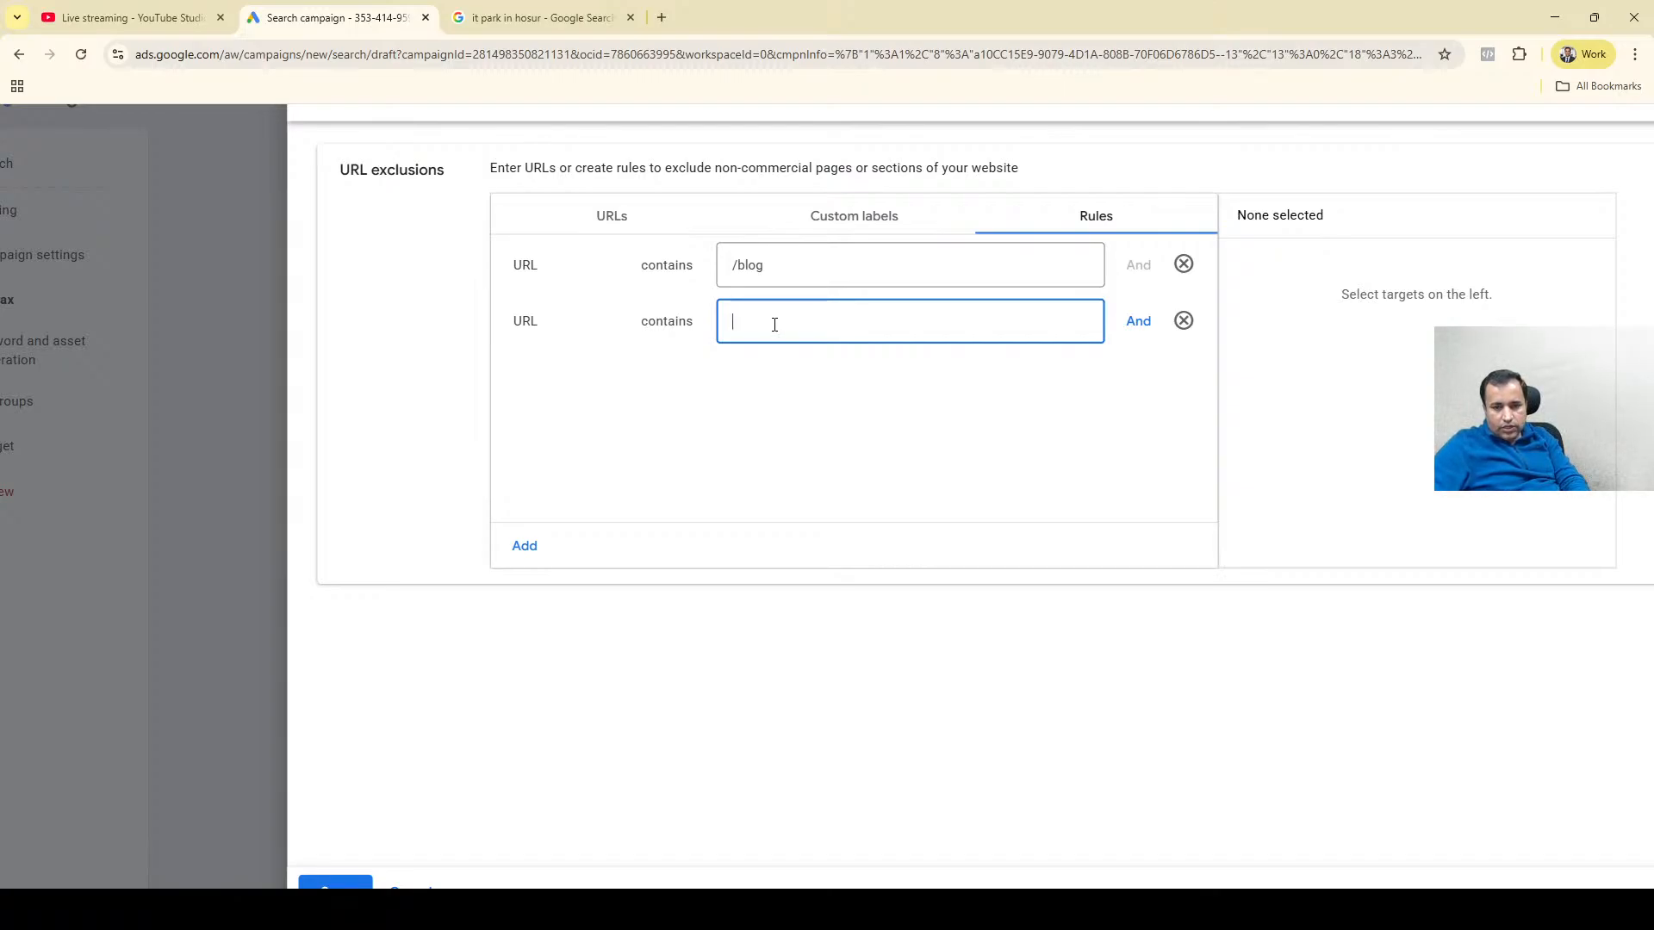
type("m")
key("BackSpace")
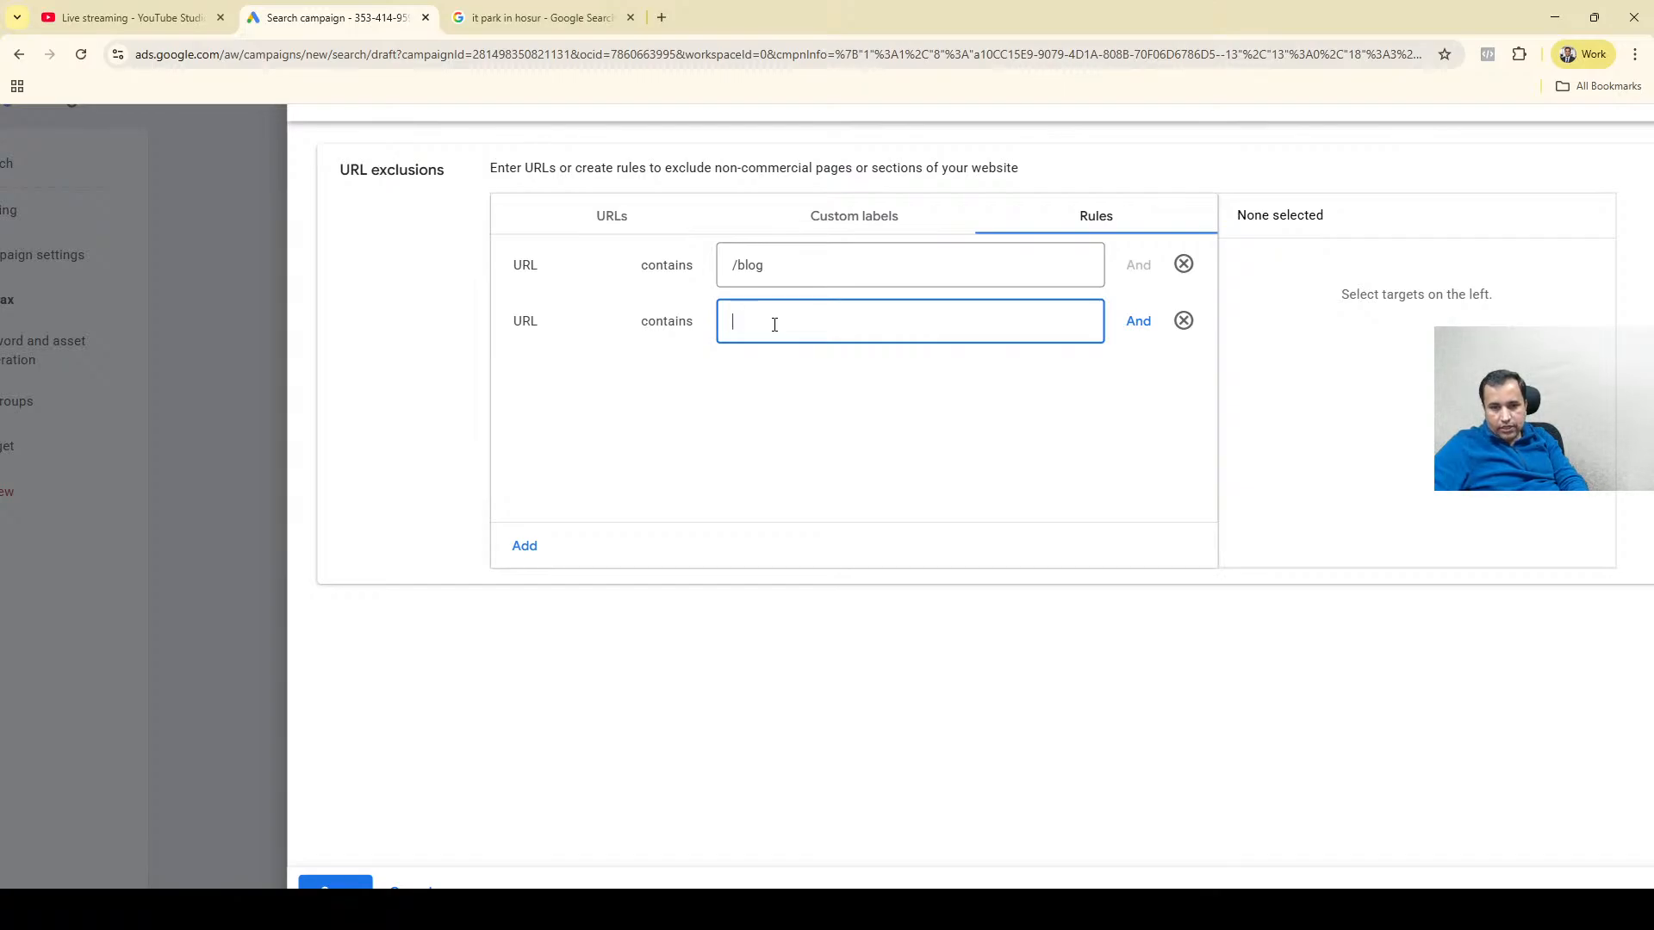
type("guides")
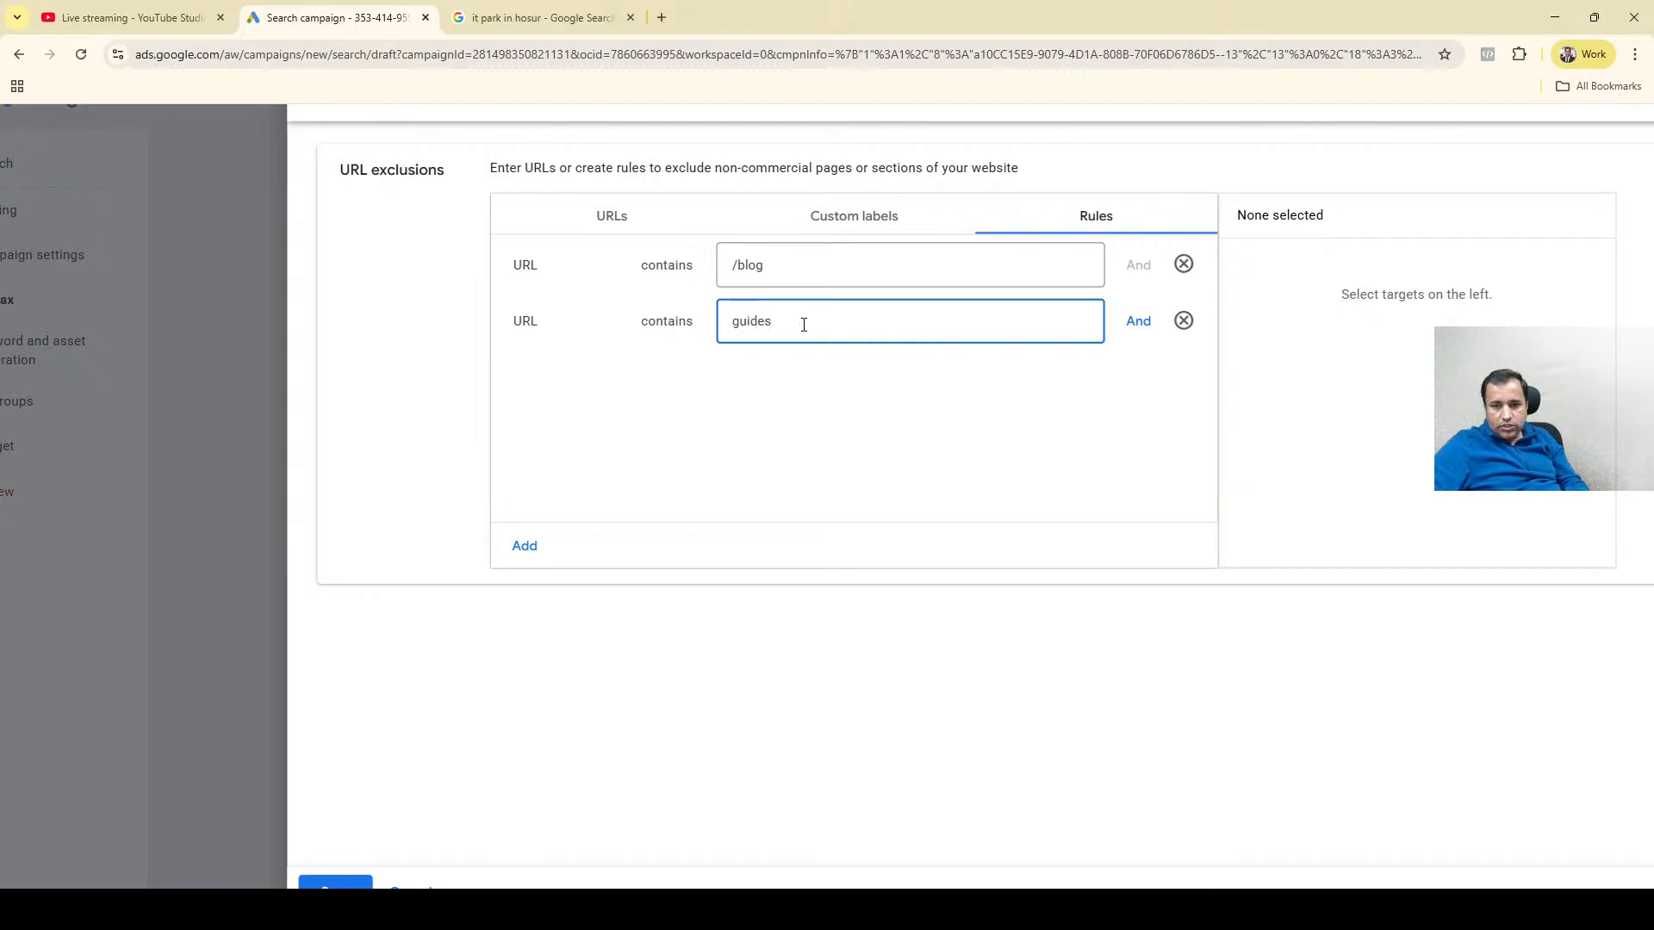
left_click(1135, 323)
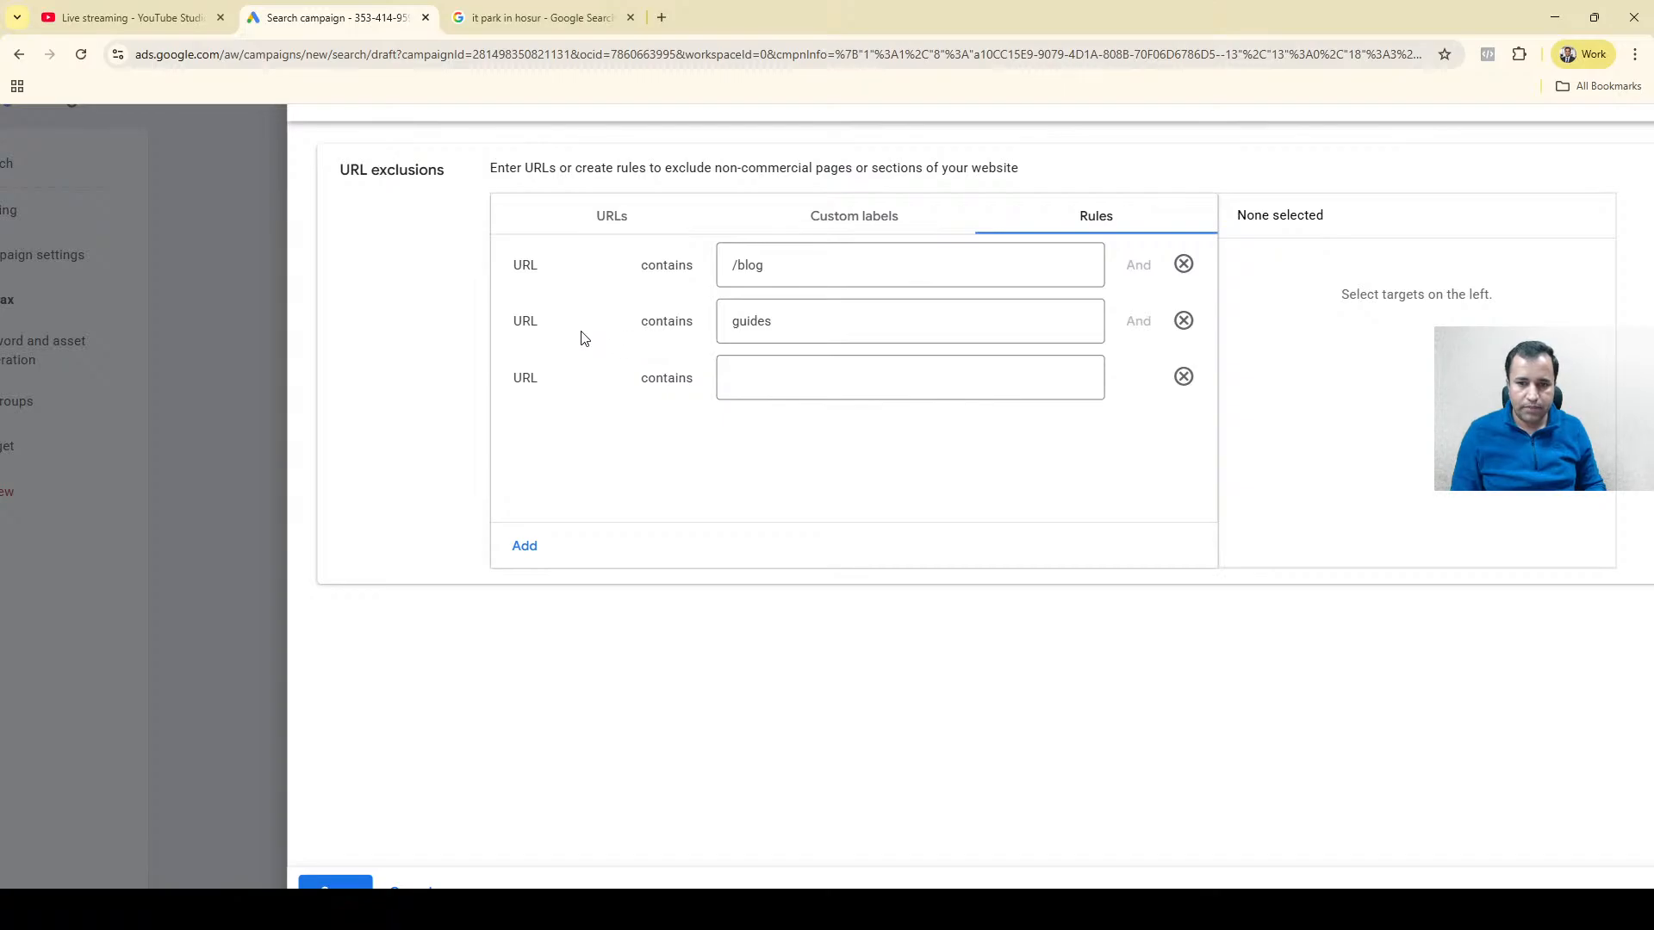
Change the second exclusion condition to URLs containing /guides, then cancel the URL exclusions.
left_click(765, 326)
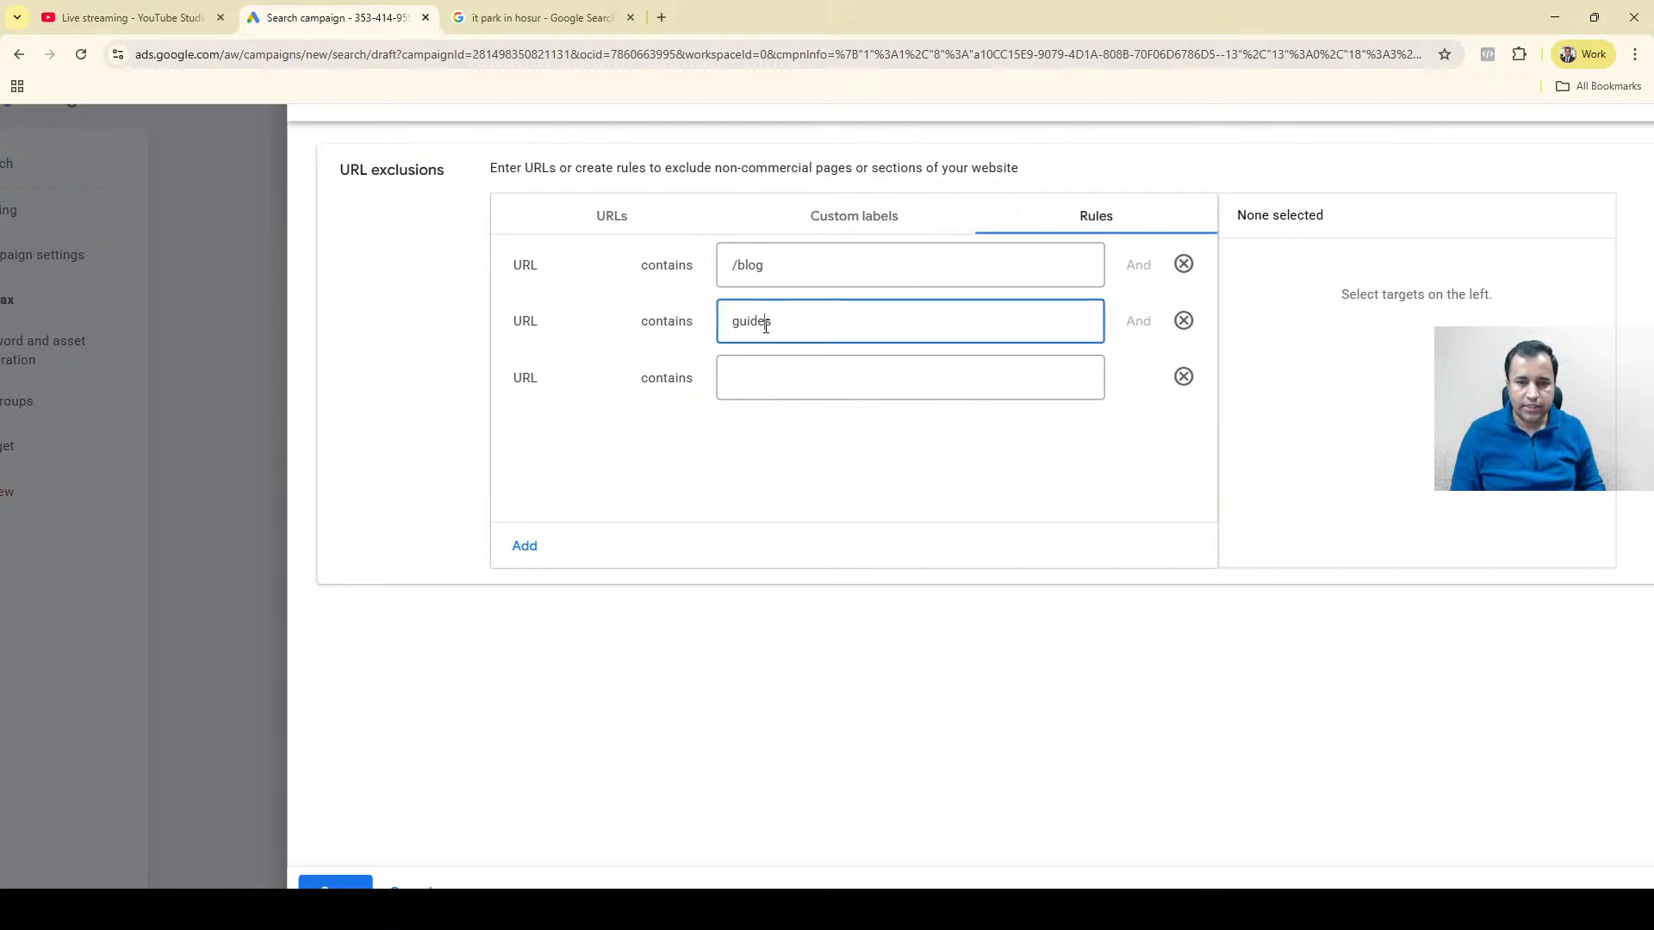
left_click(736, 261)
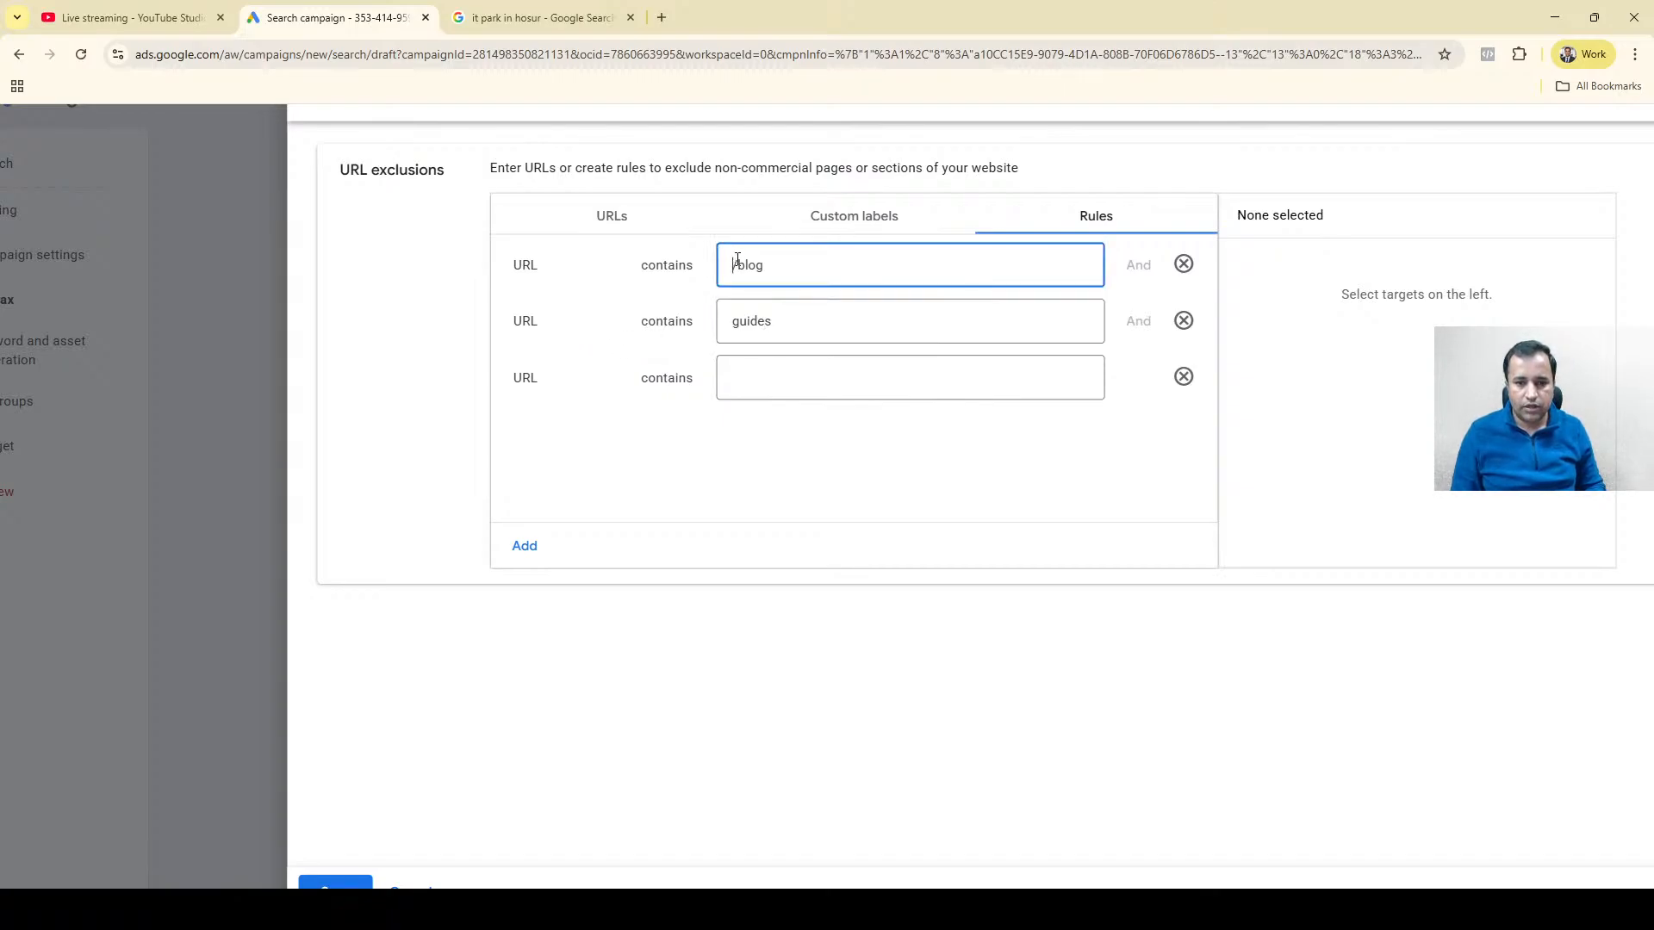
left_click_drag(735, 261, 741, 260)
key("ctrl+c")
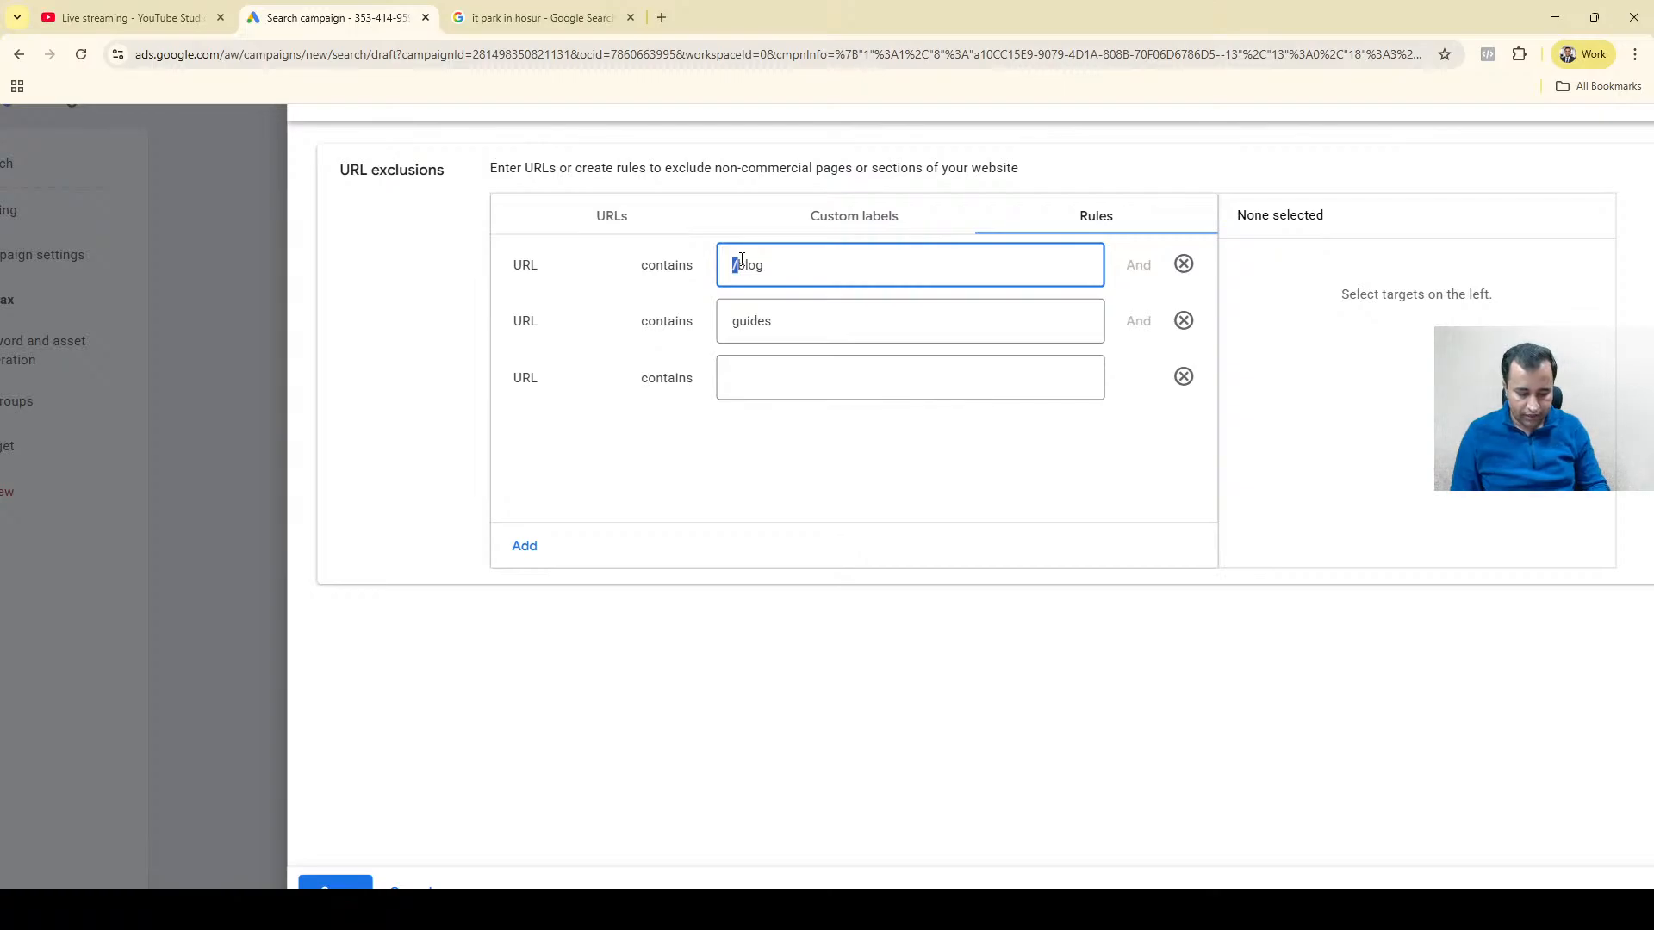
left_click(735, 324)
key("ctrl+v")
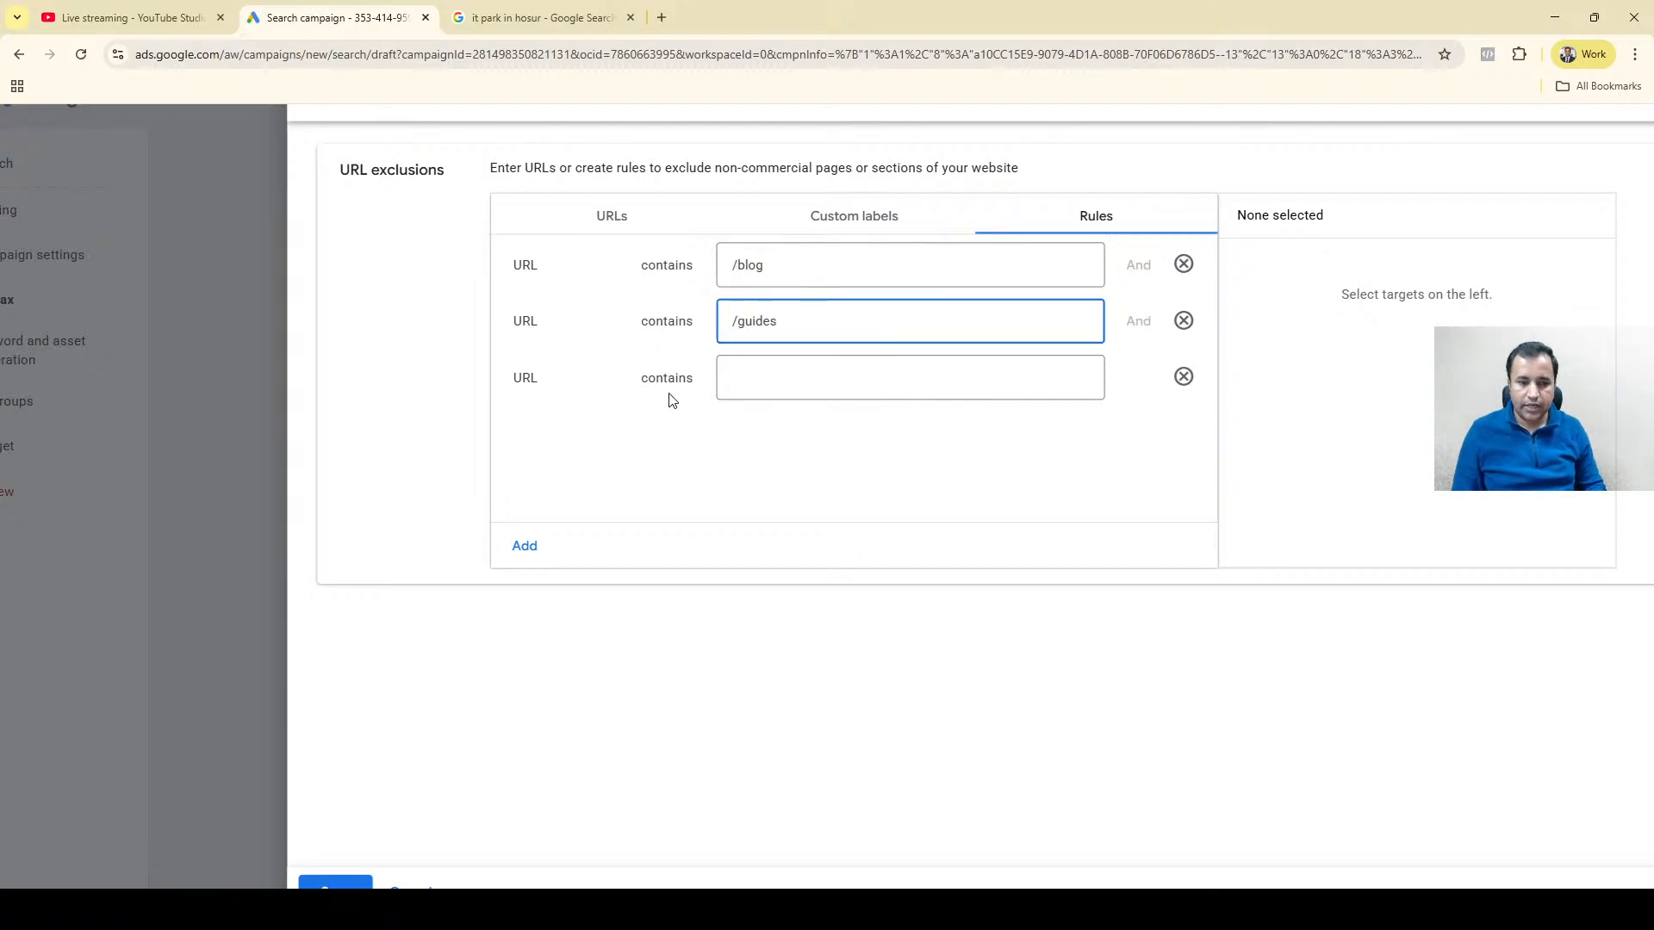
left_click(409, 887)
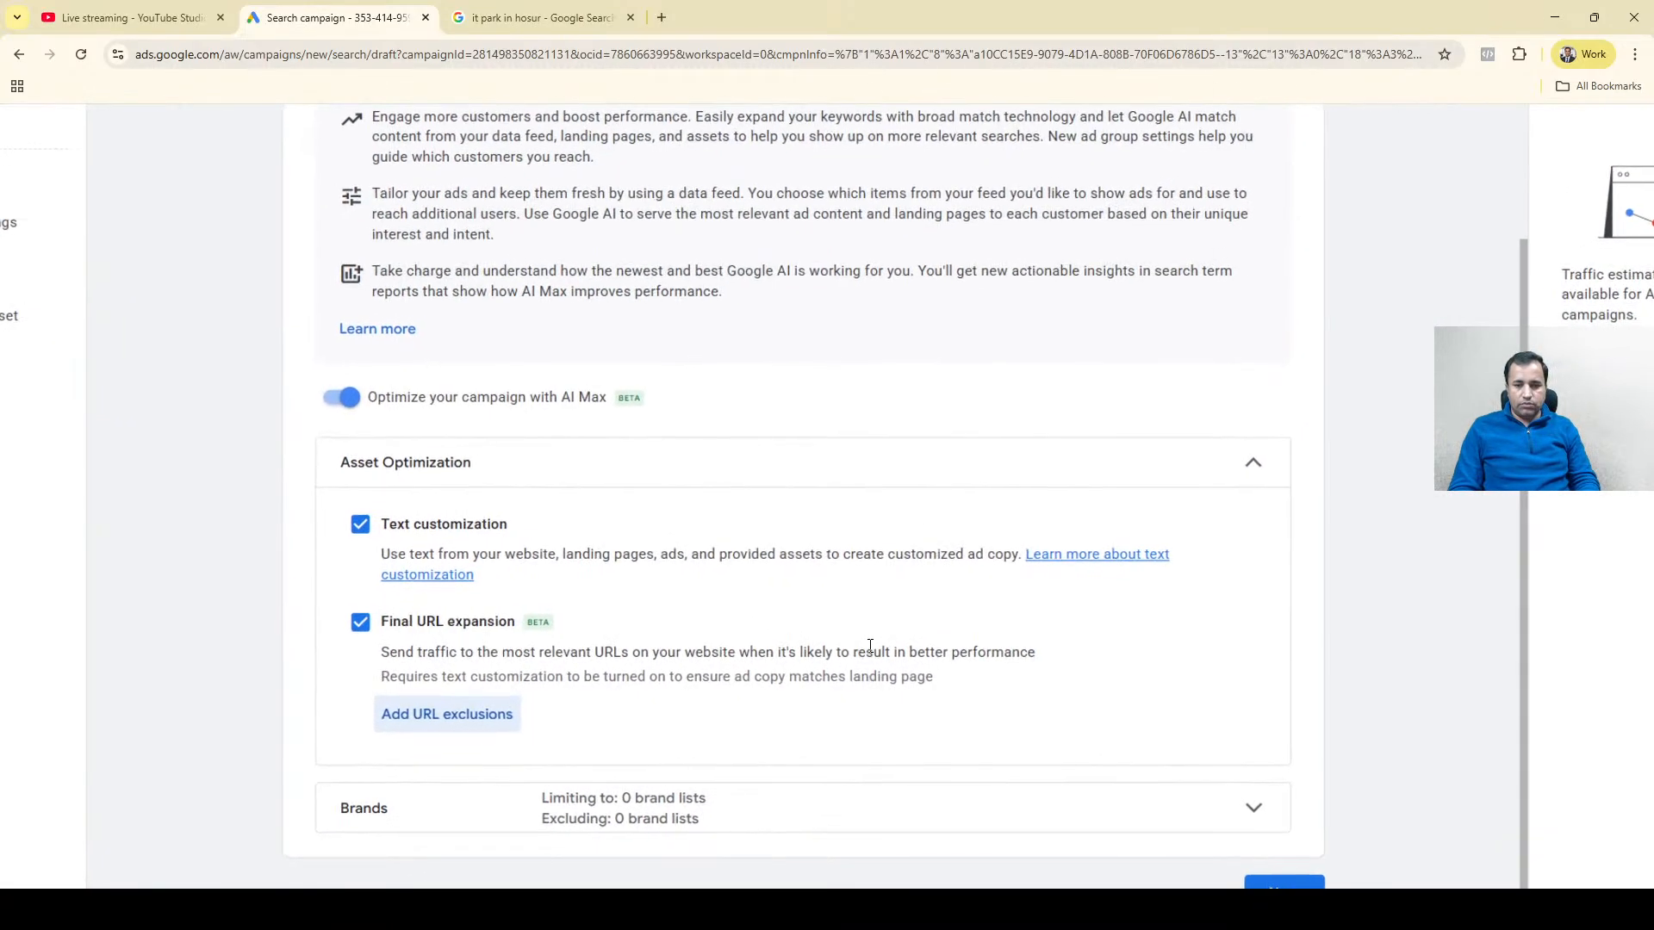
Expand the Brands settings of AI Max and open the brand list selection for brand inclusions.
scroll(870, 646, "up", 1)
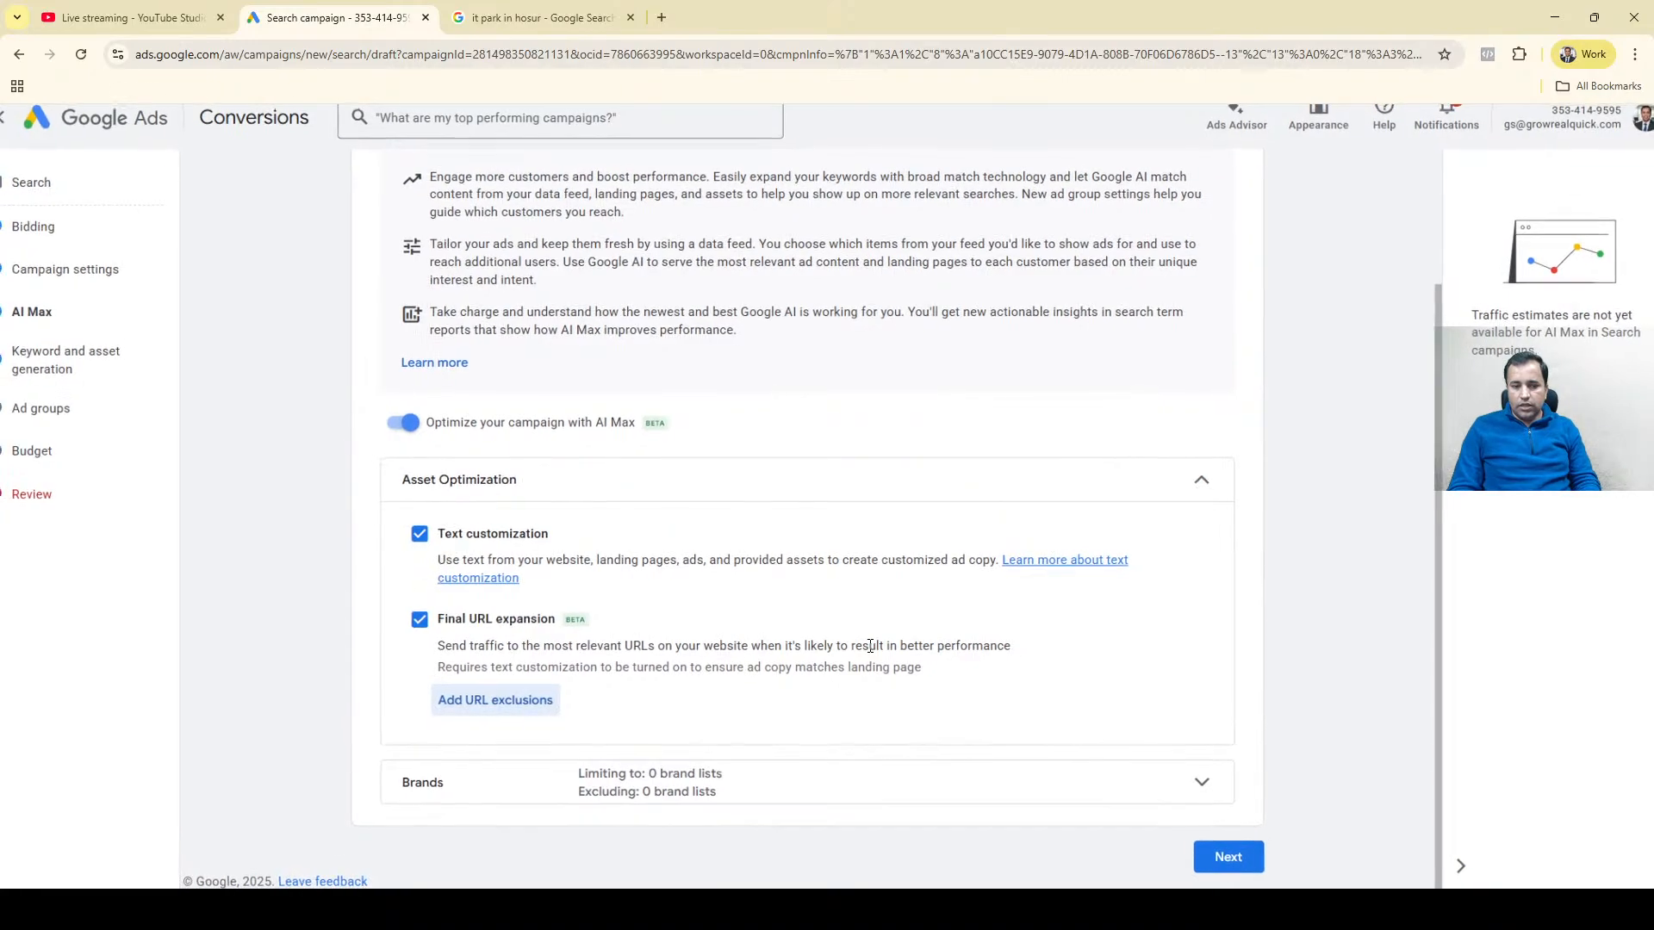
scroll(870, 646, "down", 1)
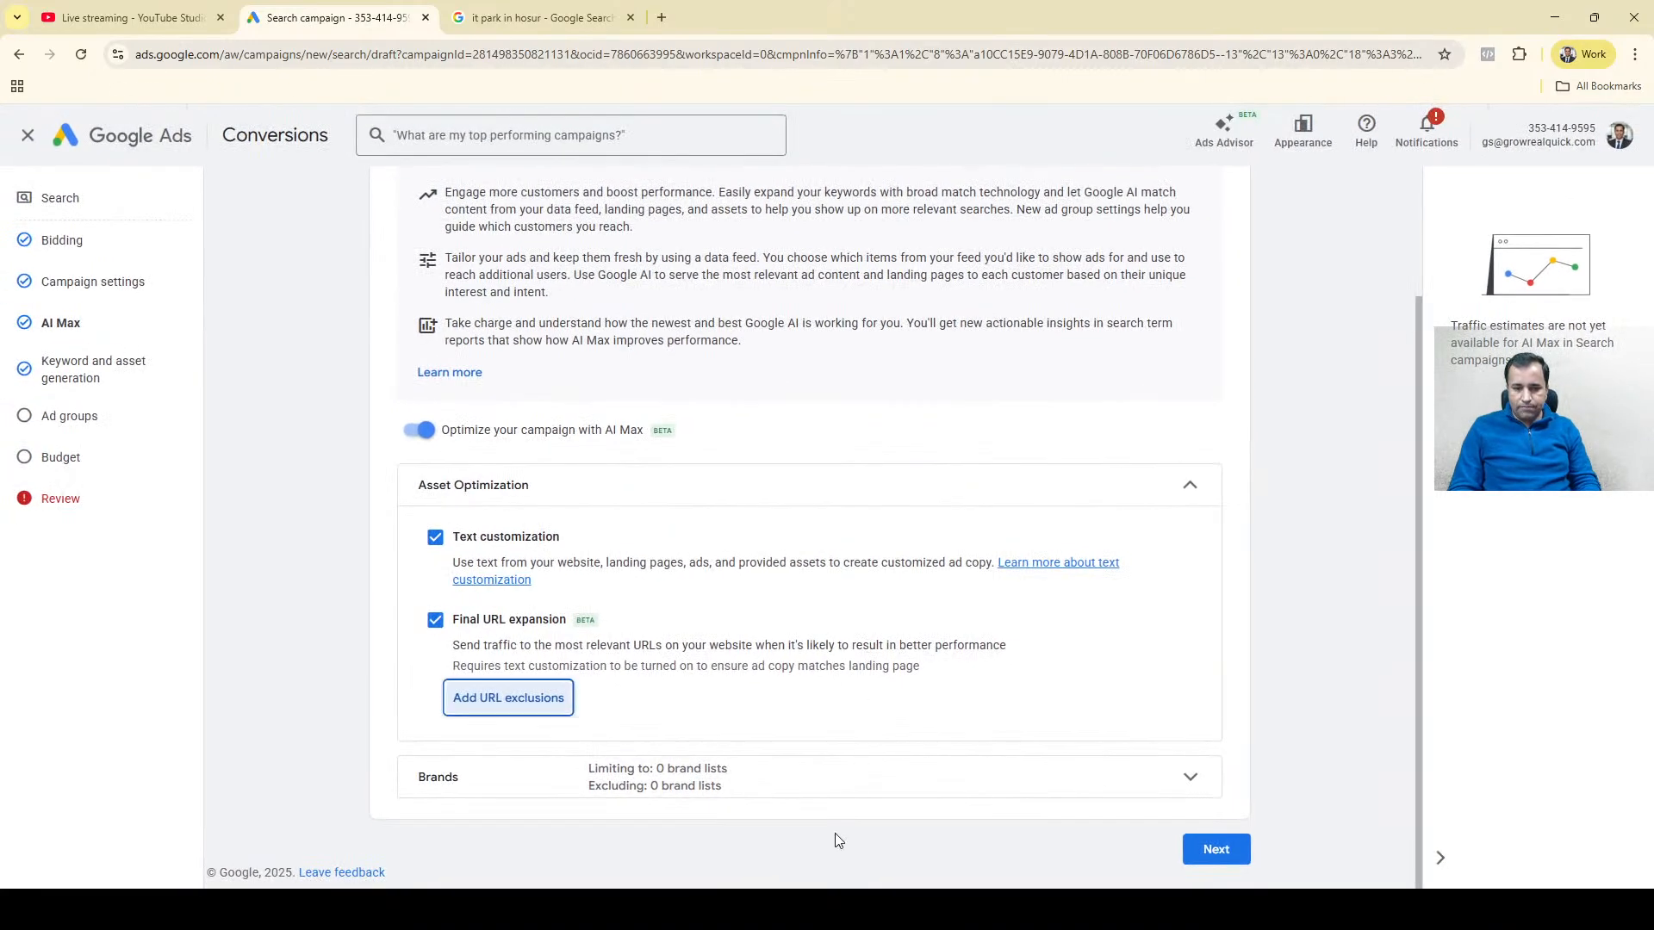
left_click(271, 723)
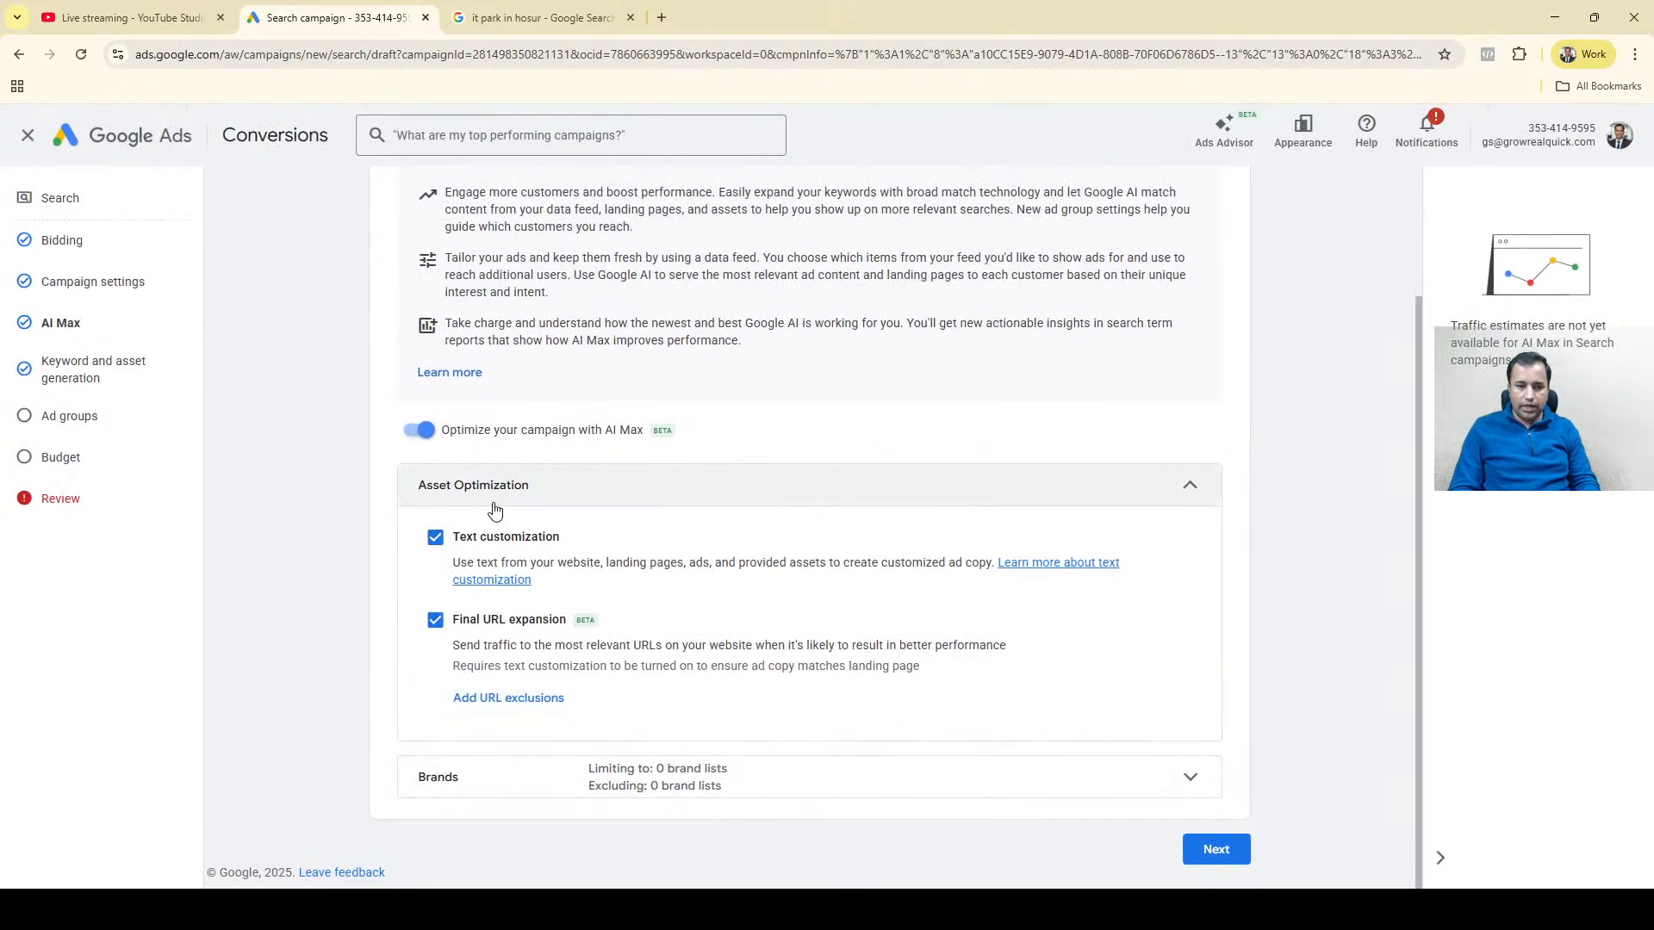
left_click(630, 790)
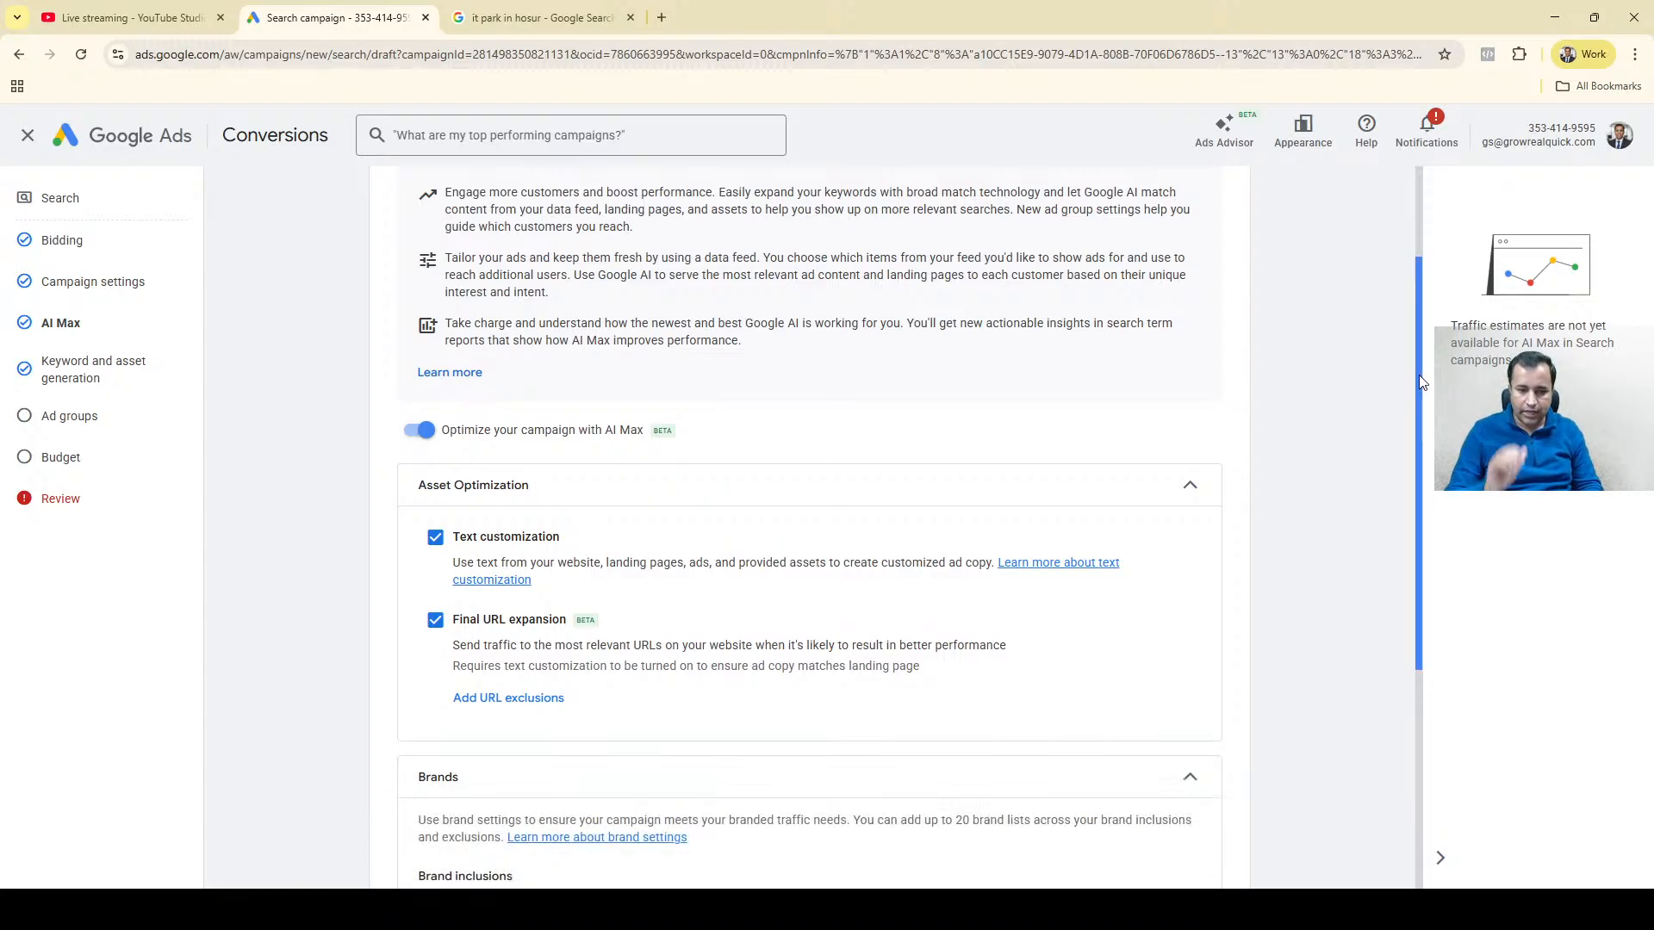
left_click_drag(1421, 383, 1443, 643)
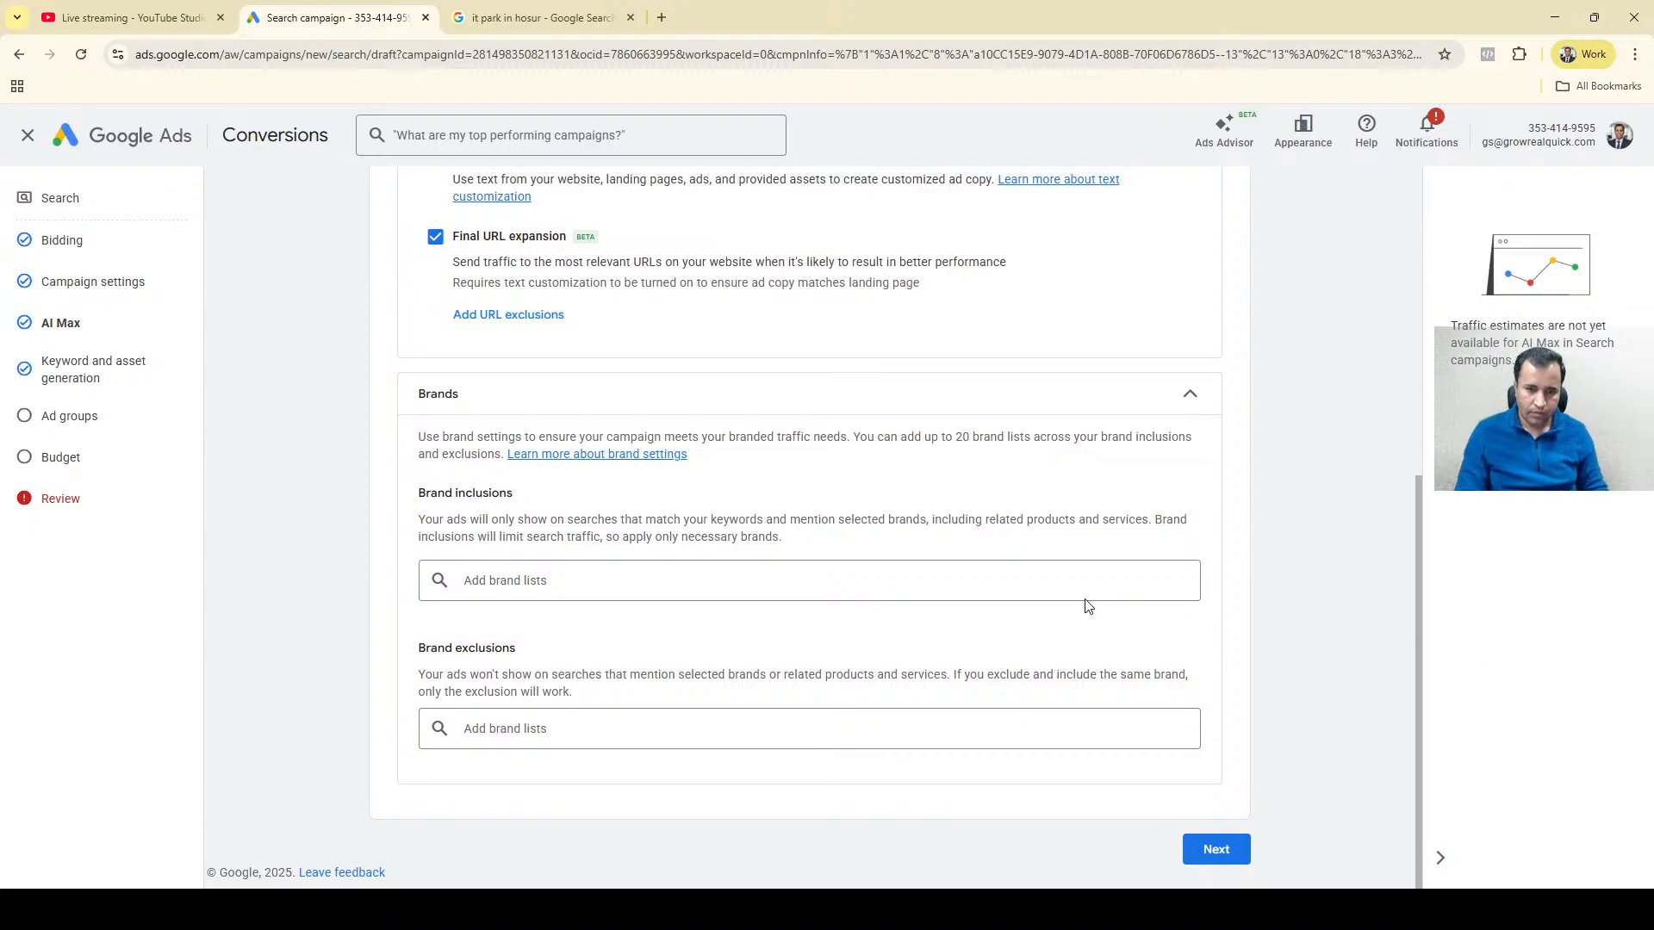
left_click(756, 591)
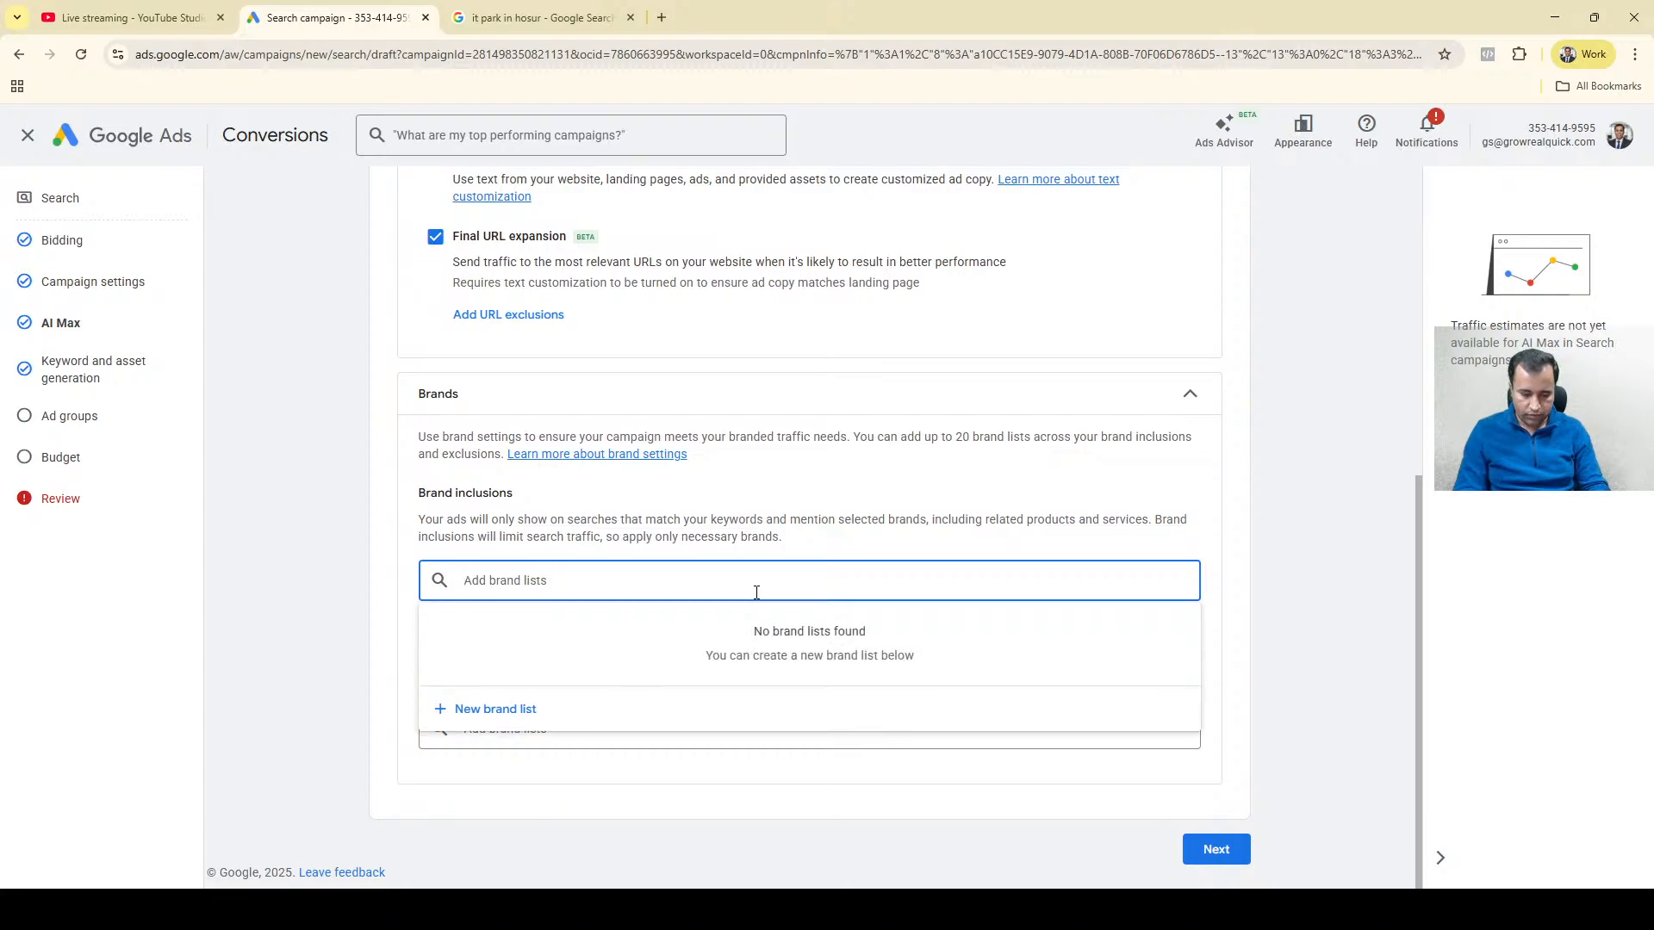
type("nyk")
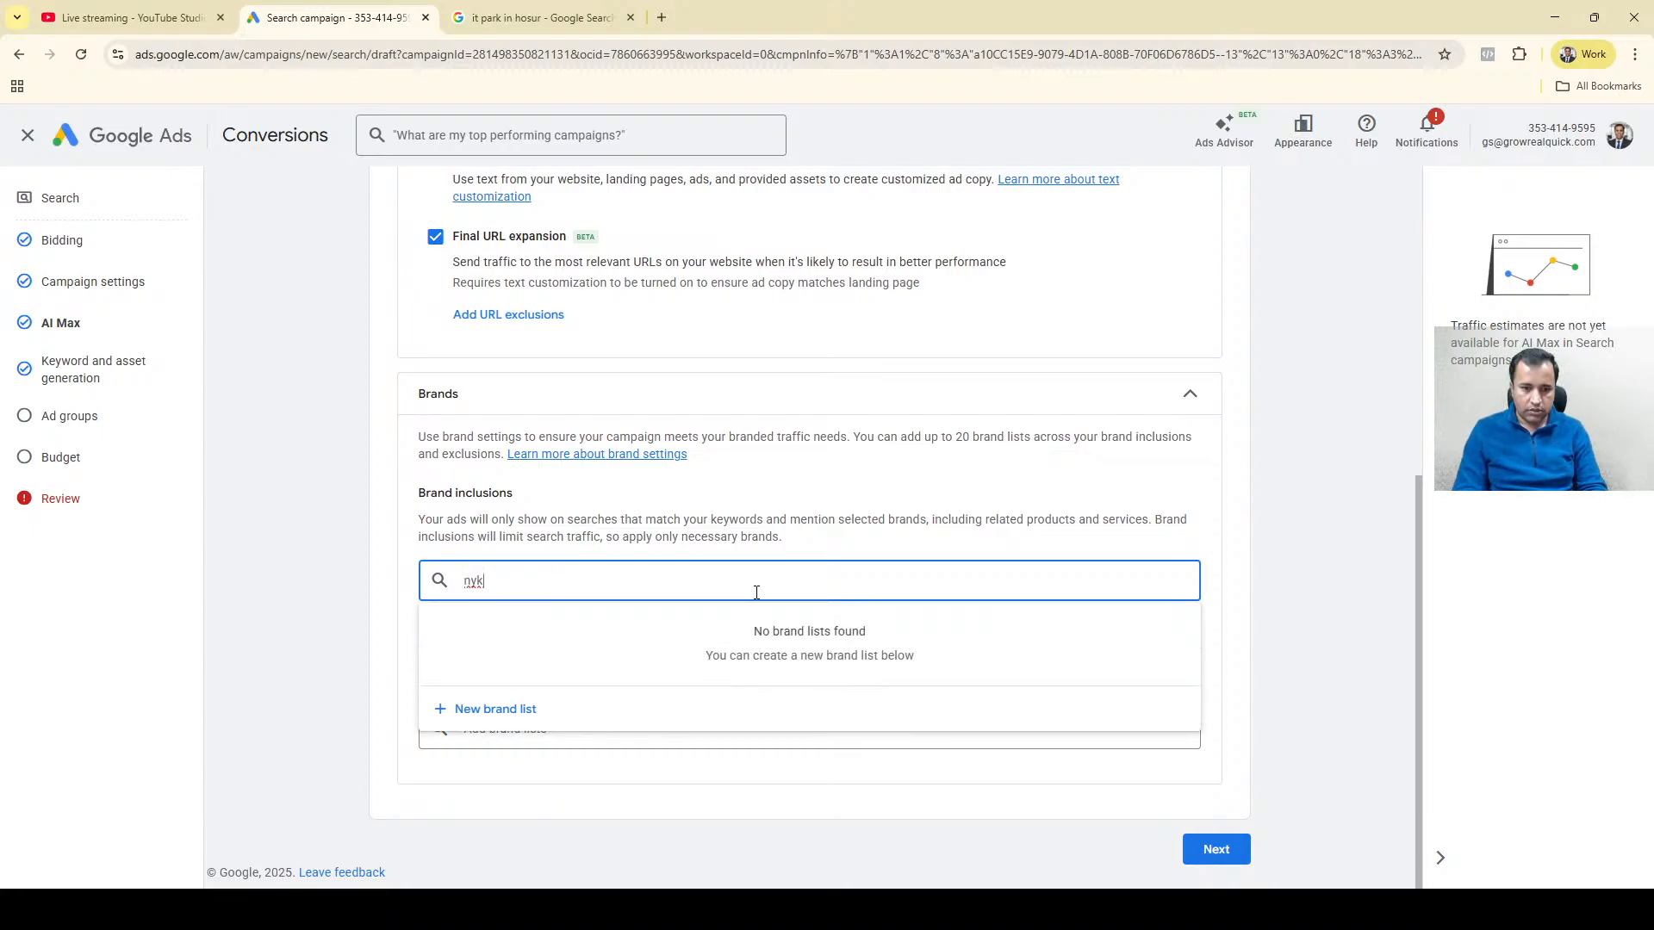
type("a")
key("BackSpace")
key("BackSpace")
key("BackSpace")
key("BackSpace")
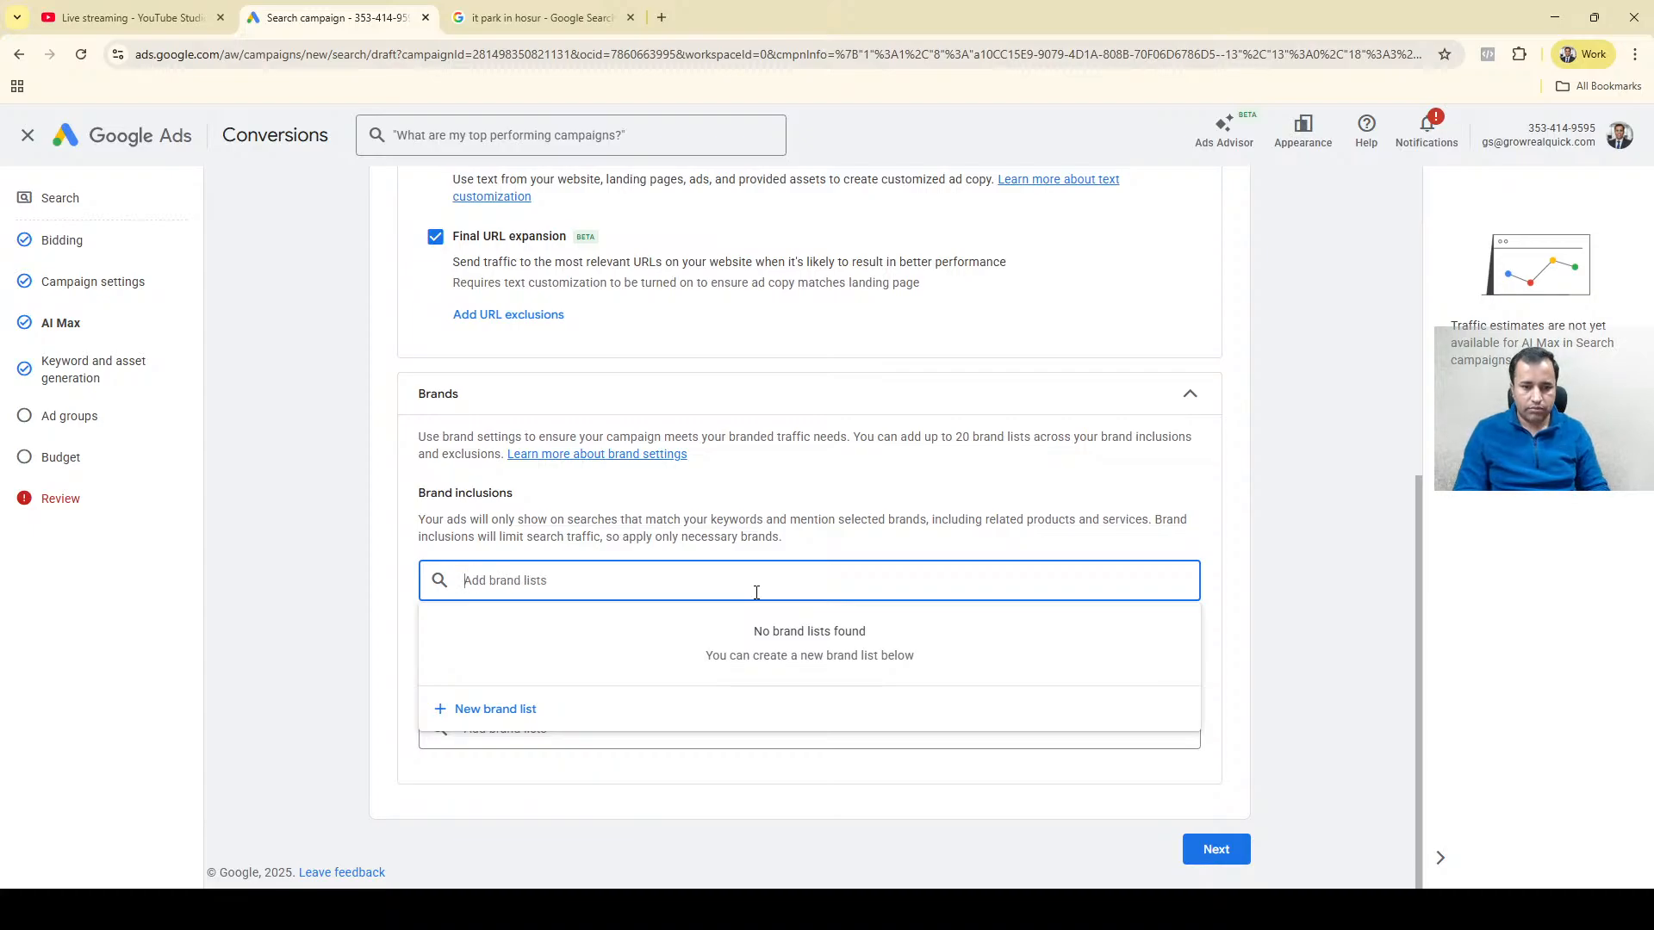
Create and save a brand inclusion list named Branded products containing the Nykaa brand with the nykaafashion.com website.
left_click(510, 708)
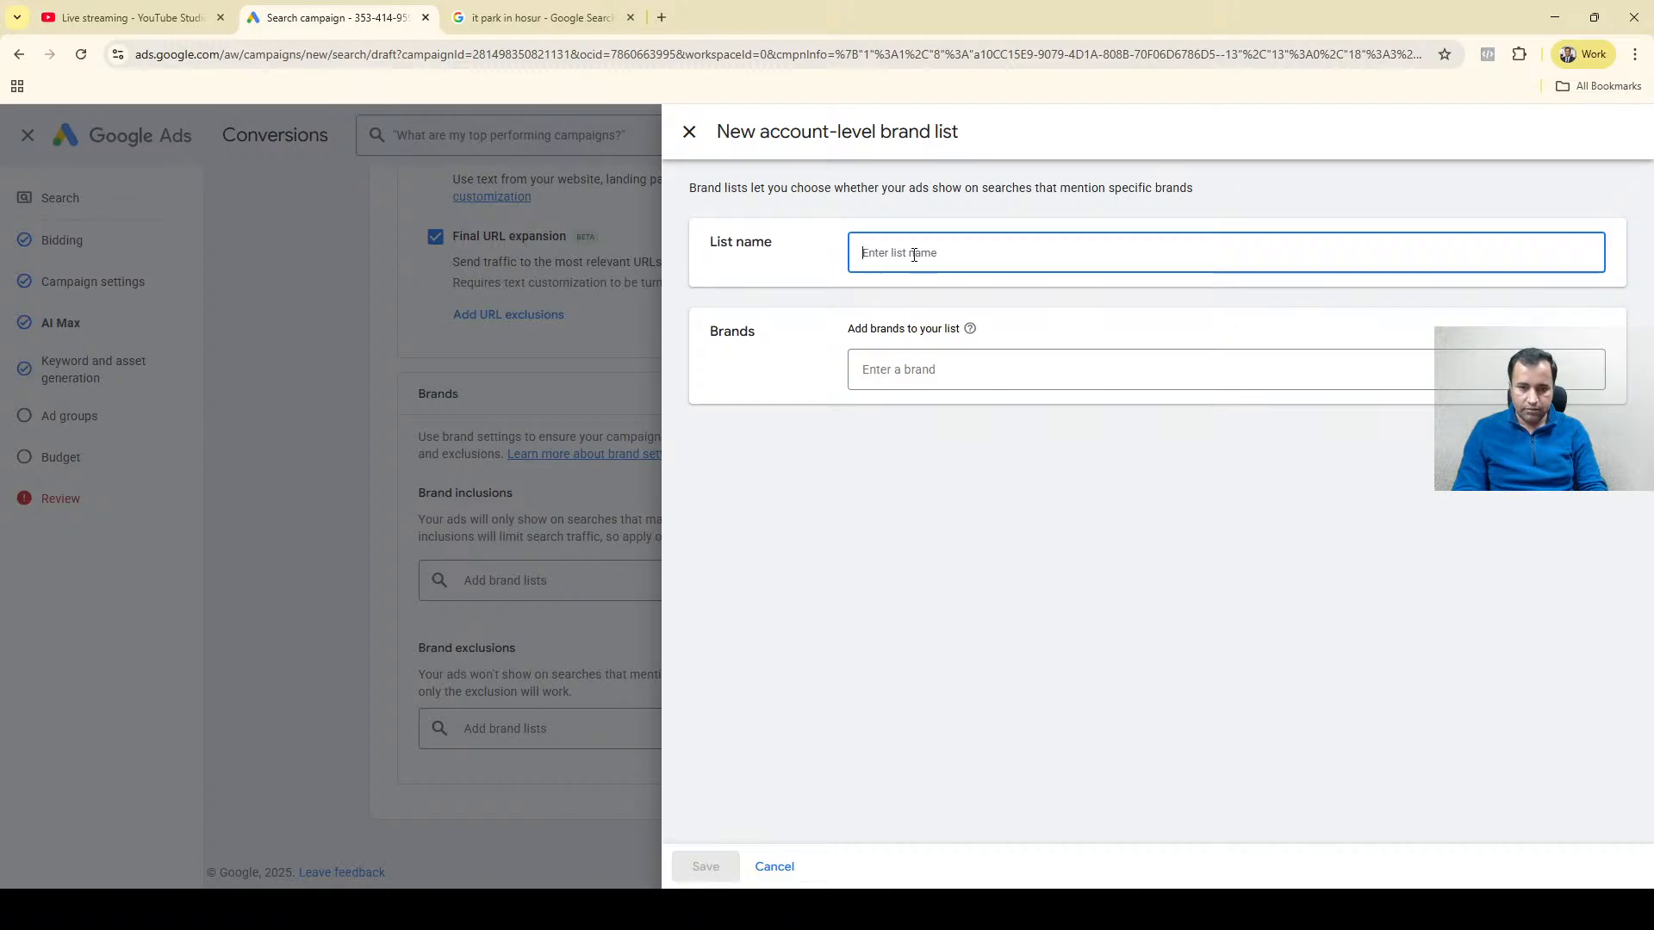
type("B")
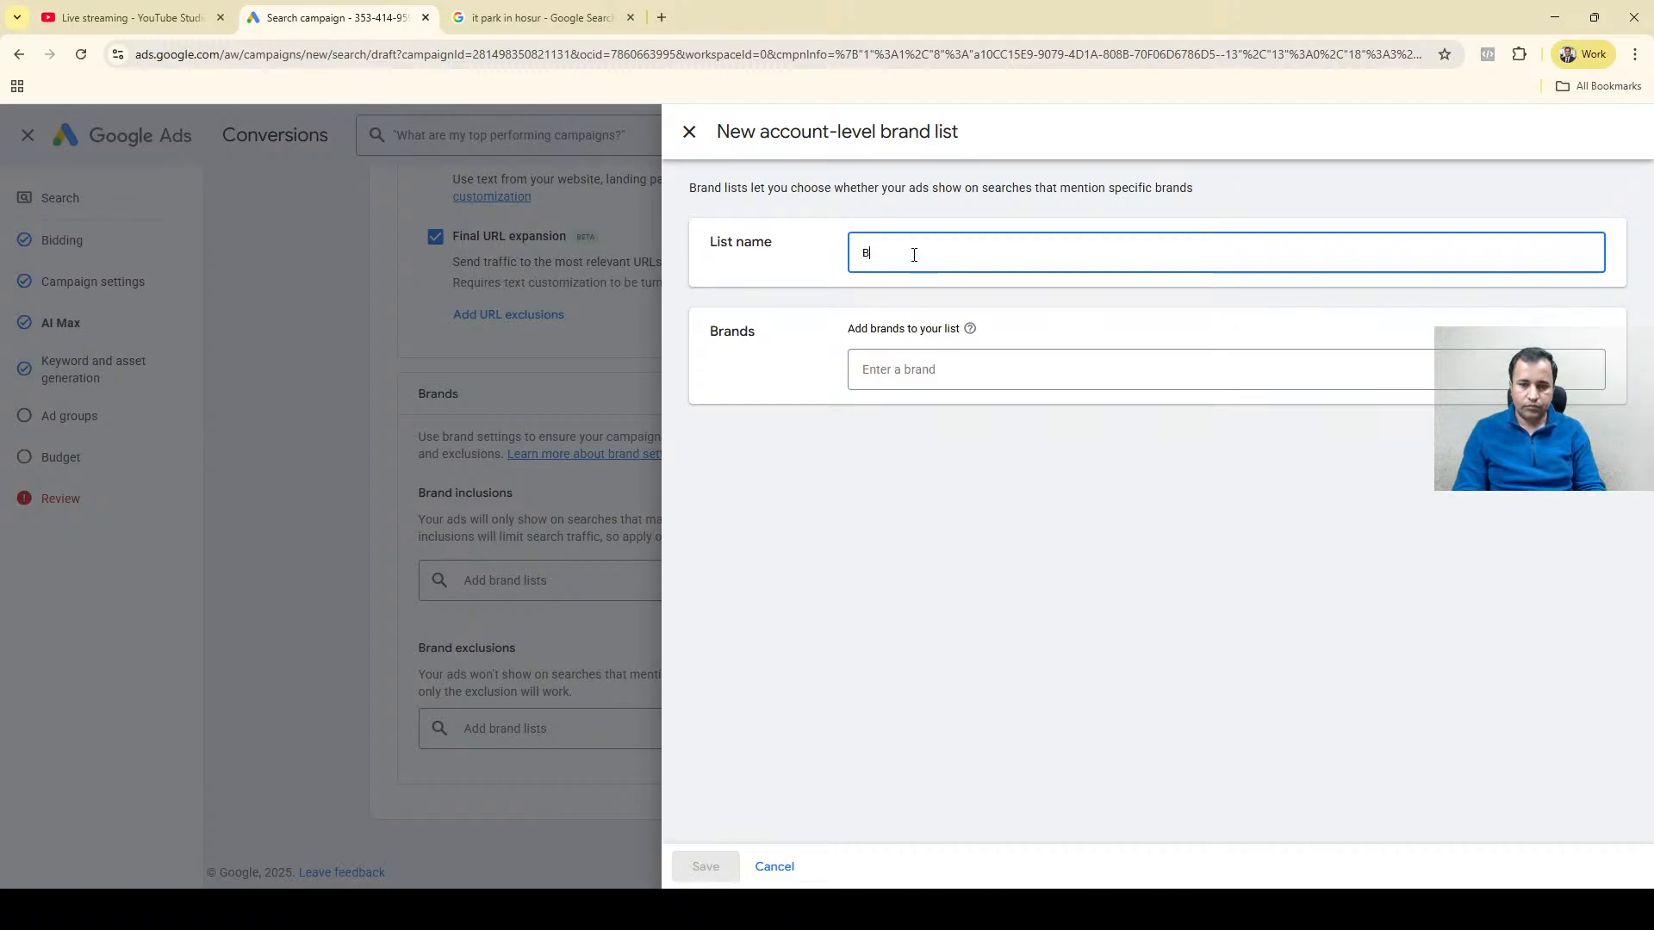
type("rndnded products")
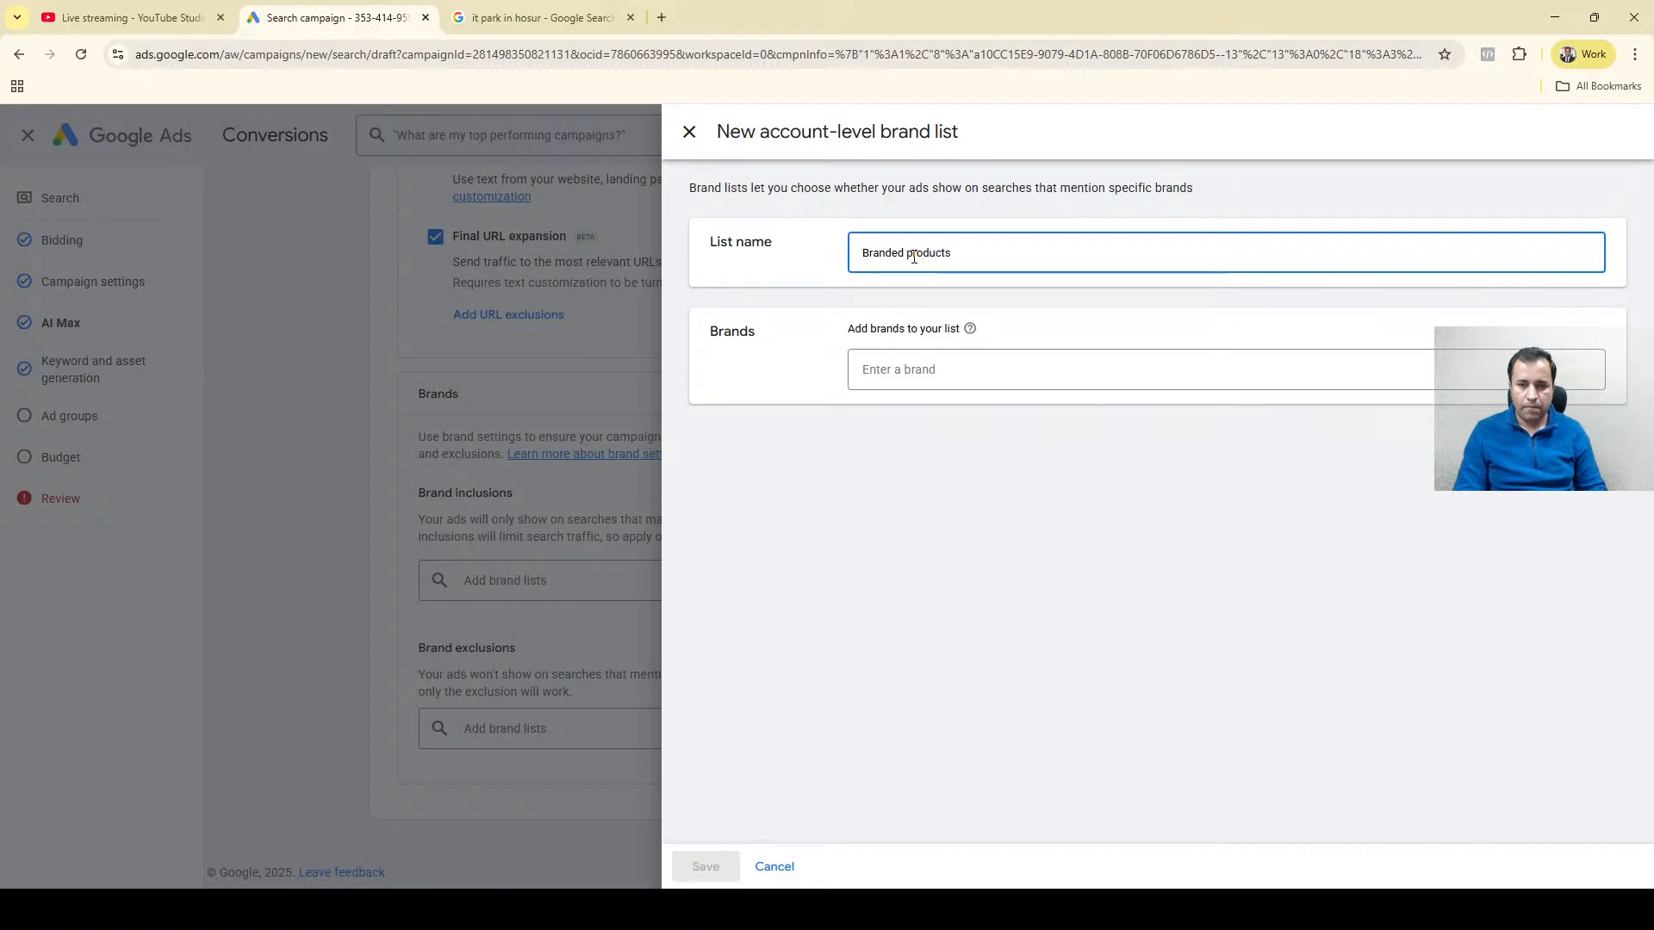
left_click(896, 371)
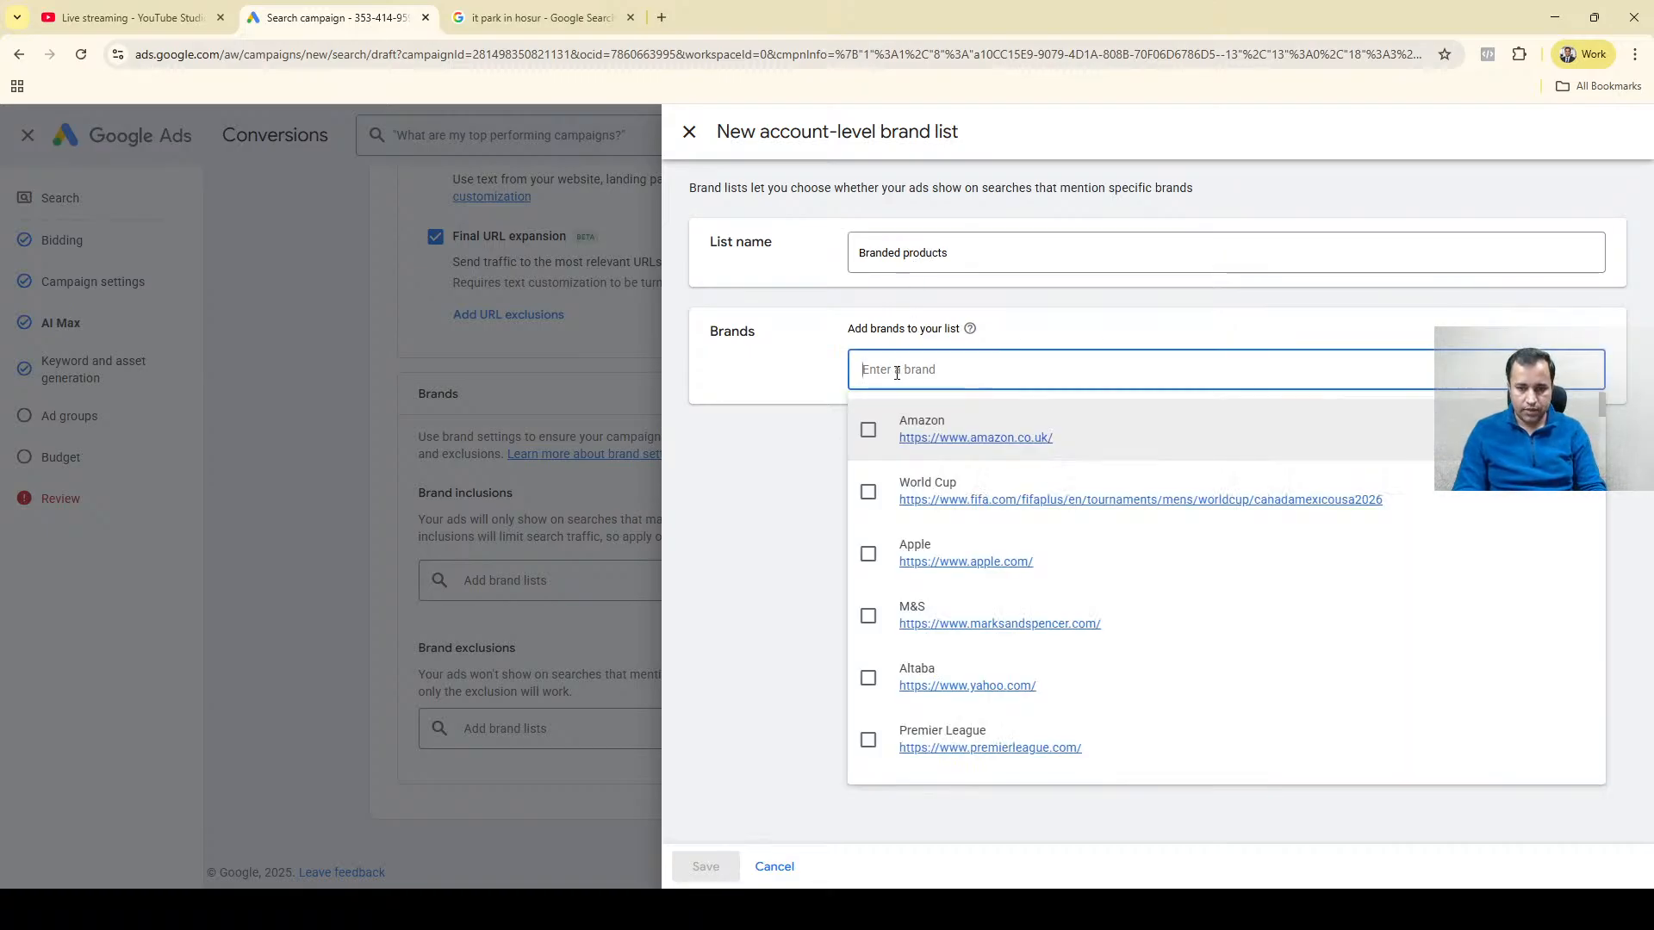
type("Nyka")
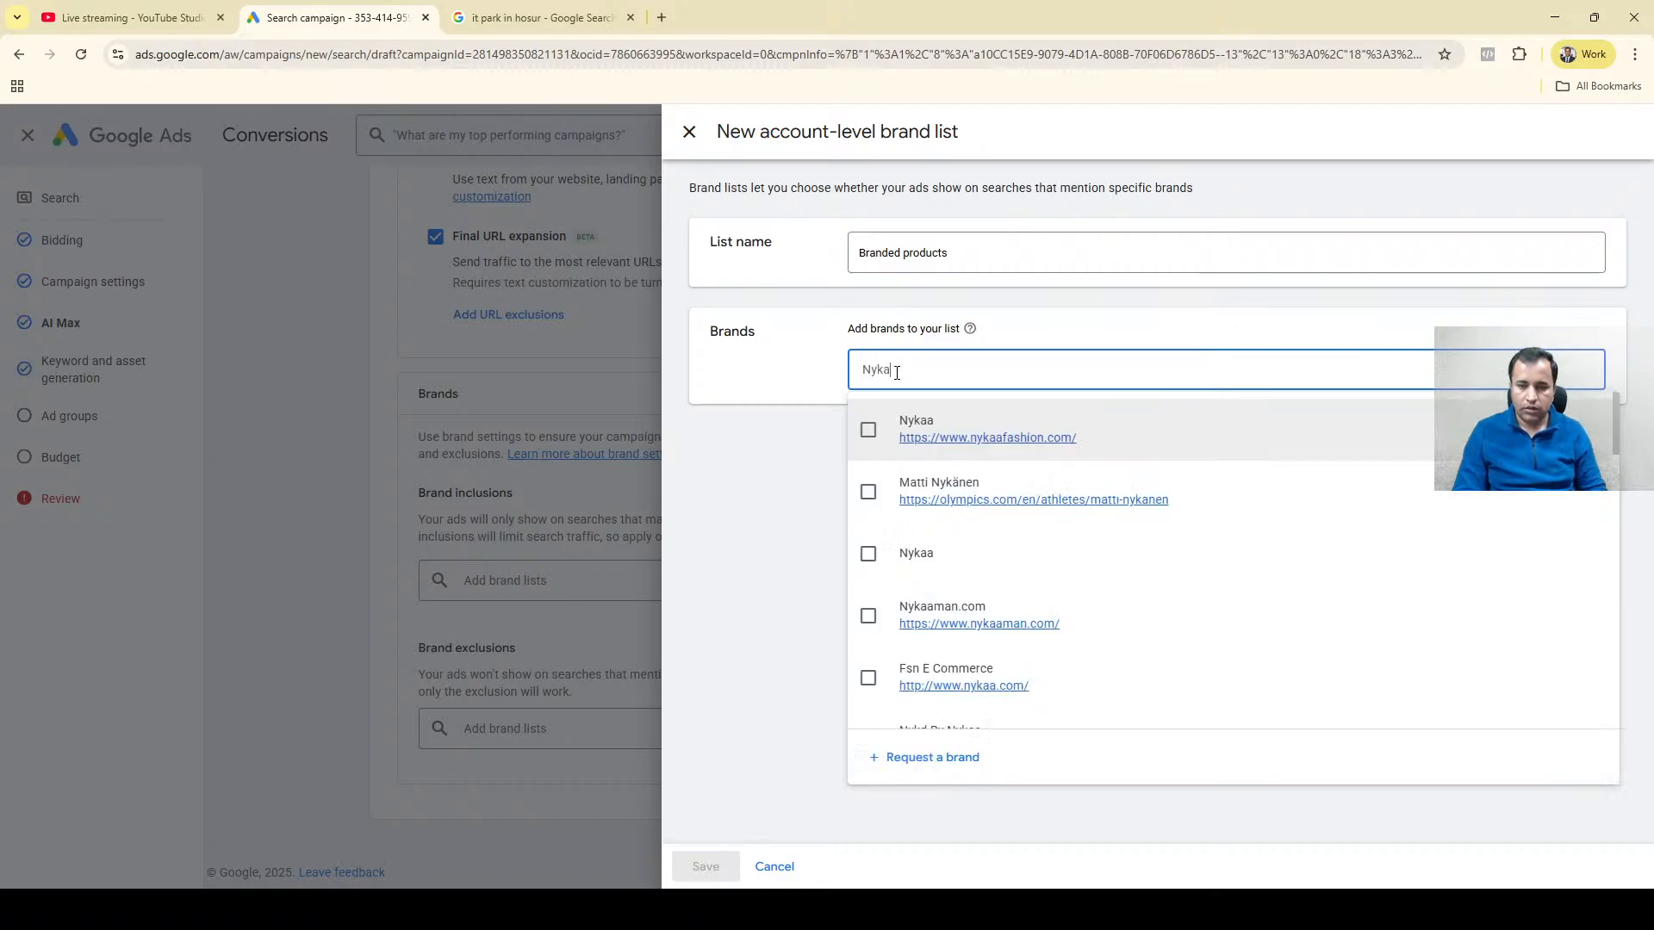
left_click(868, 433)
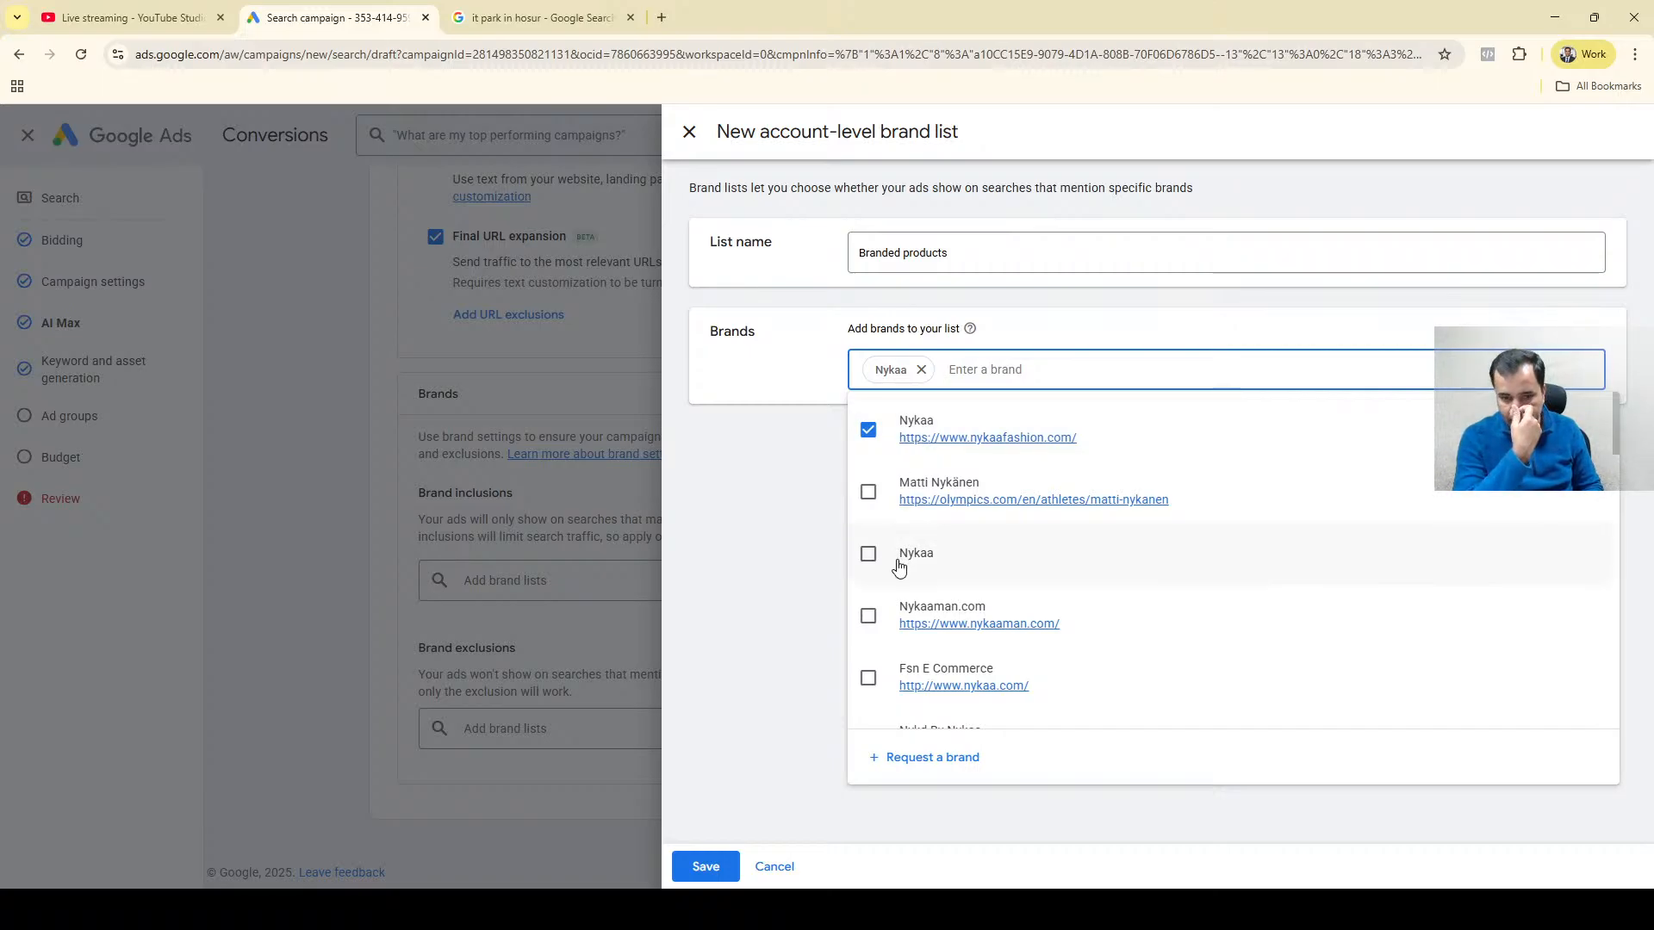
left_click(704, 867)
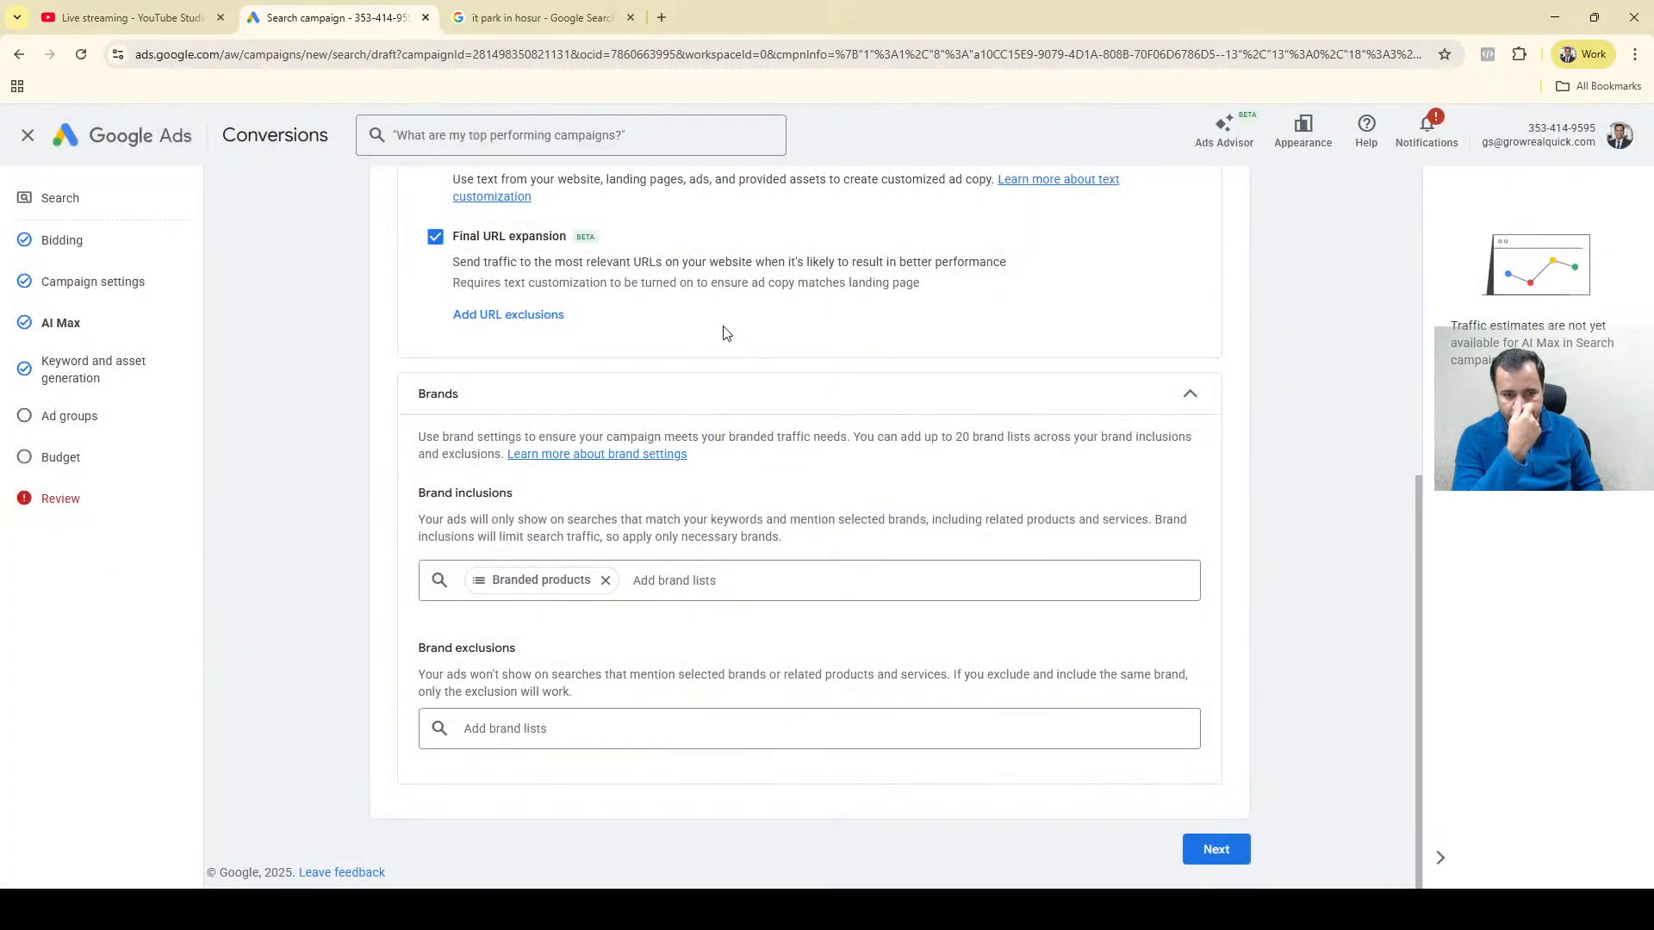
Start a new brand list for the brand exclusions and name it Excluded Brands.
left_click(548, 729)
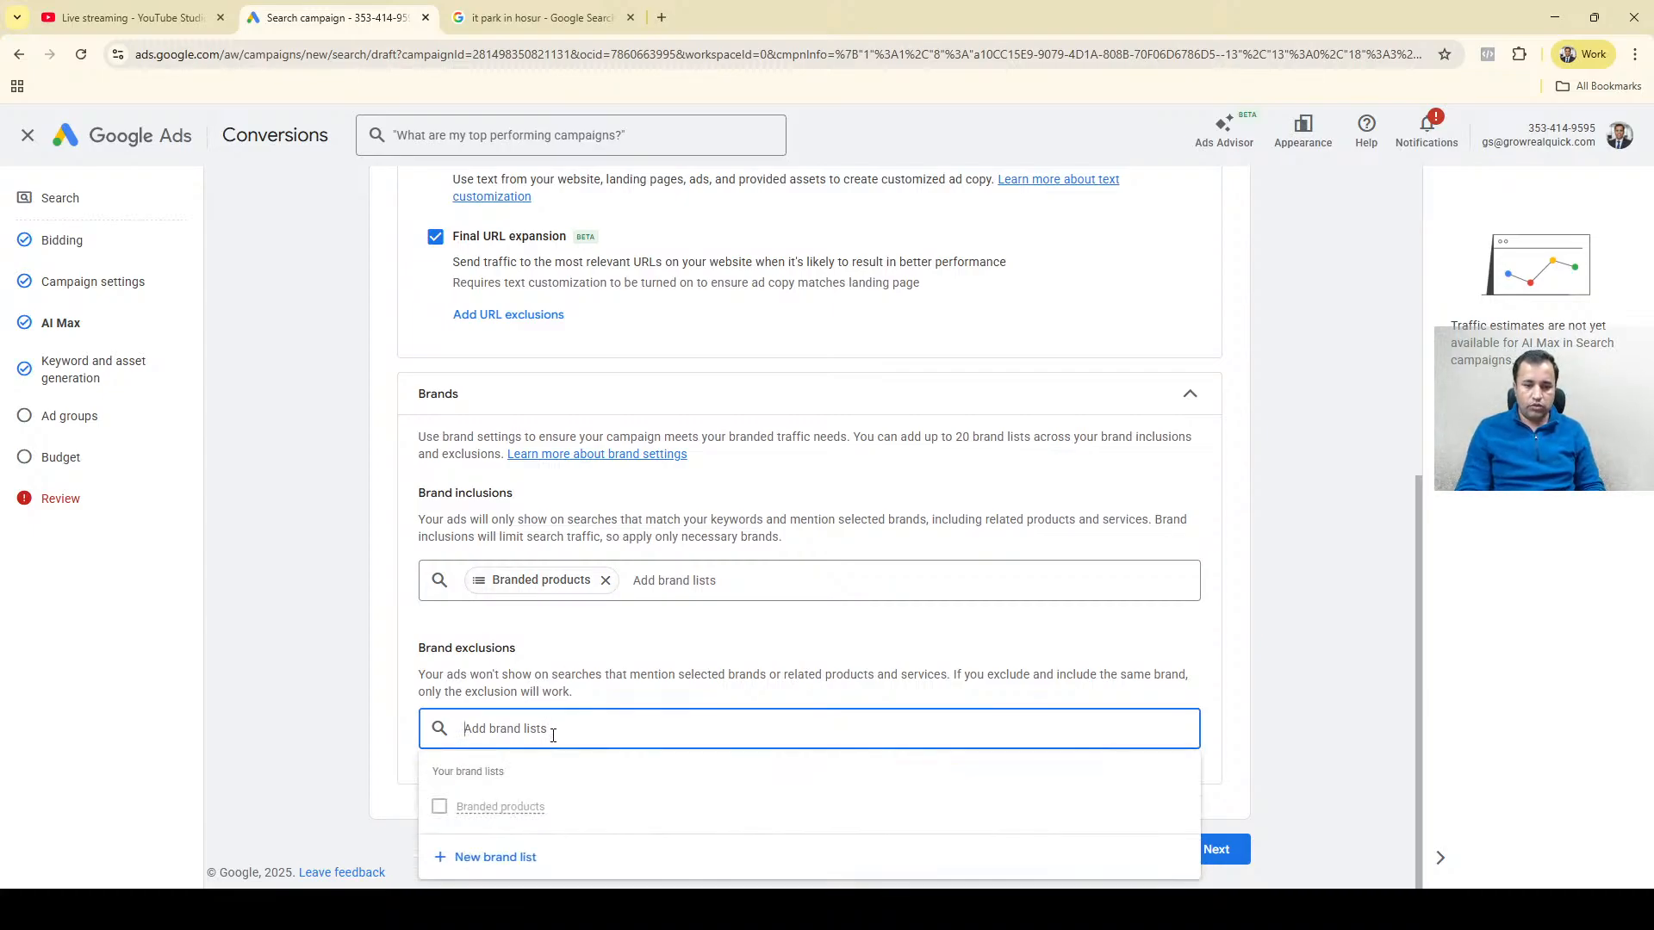
left_click(508, 859)
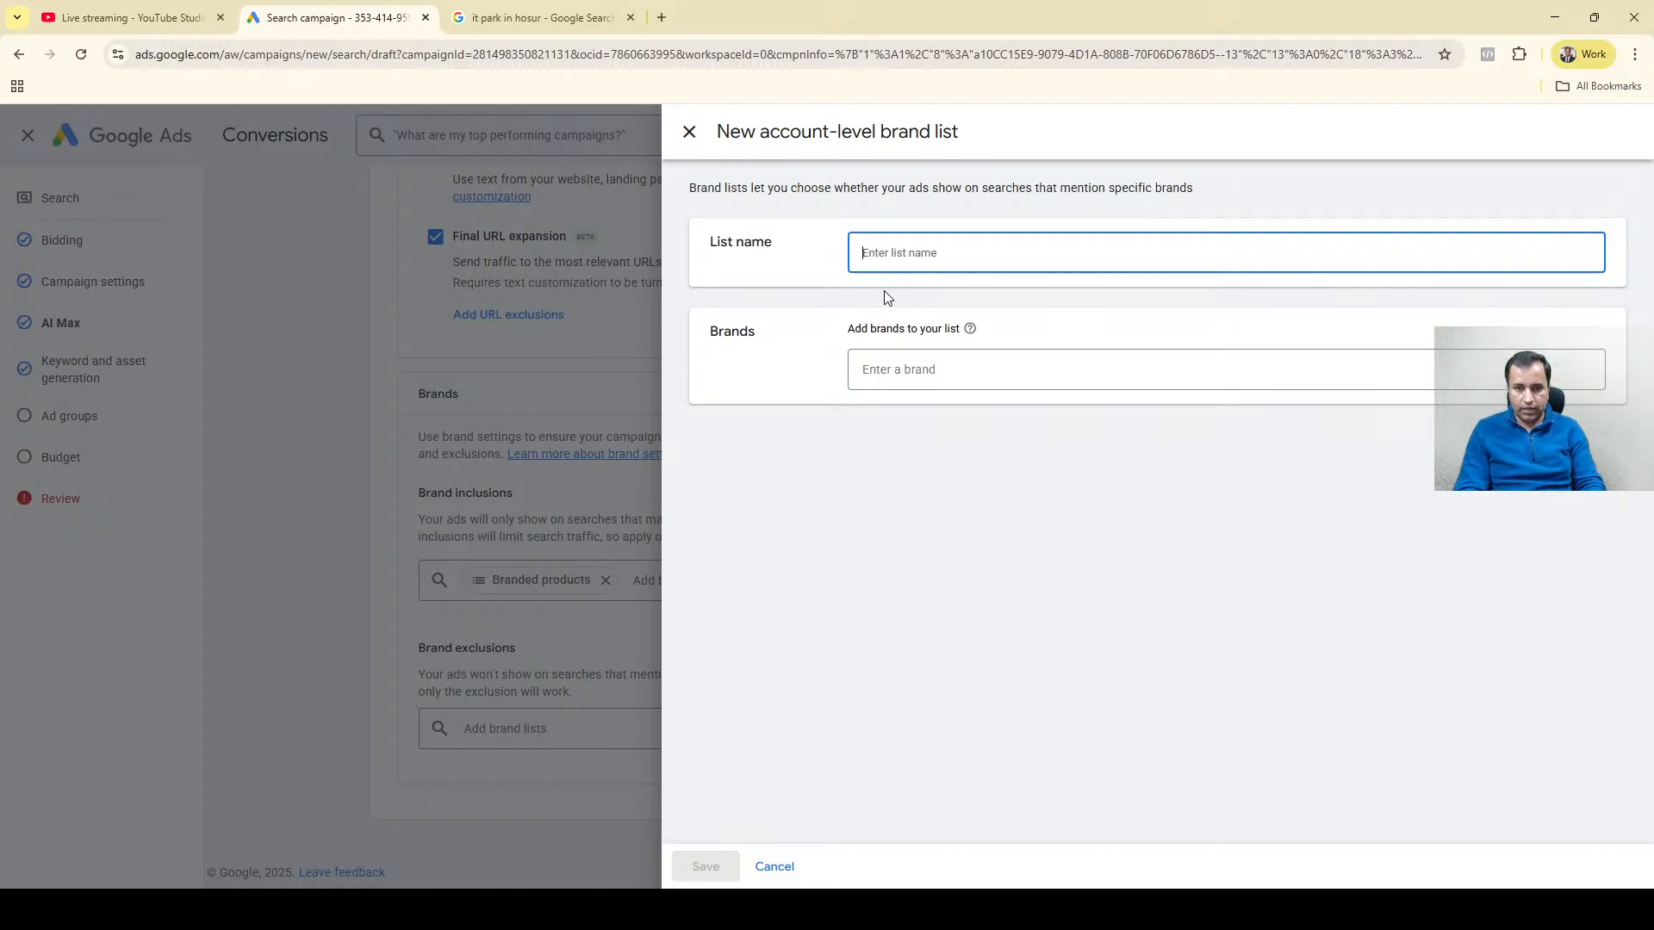
type("Excluded Brasnds")
key("BackSpace")
key("BackSpace")
key("BackSpace")
key("BackSpace")
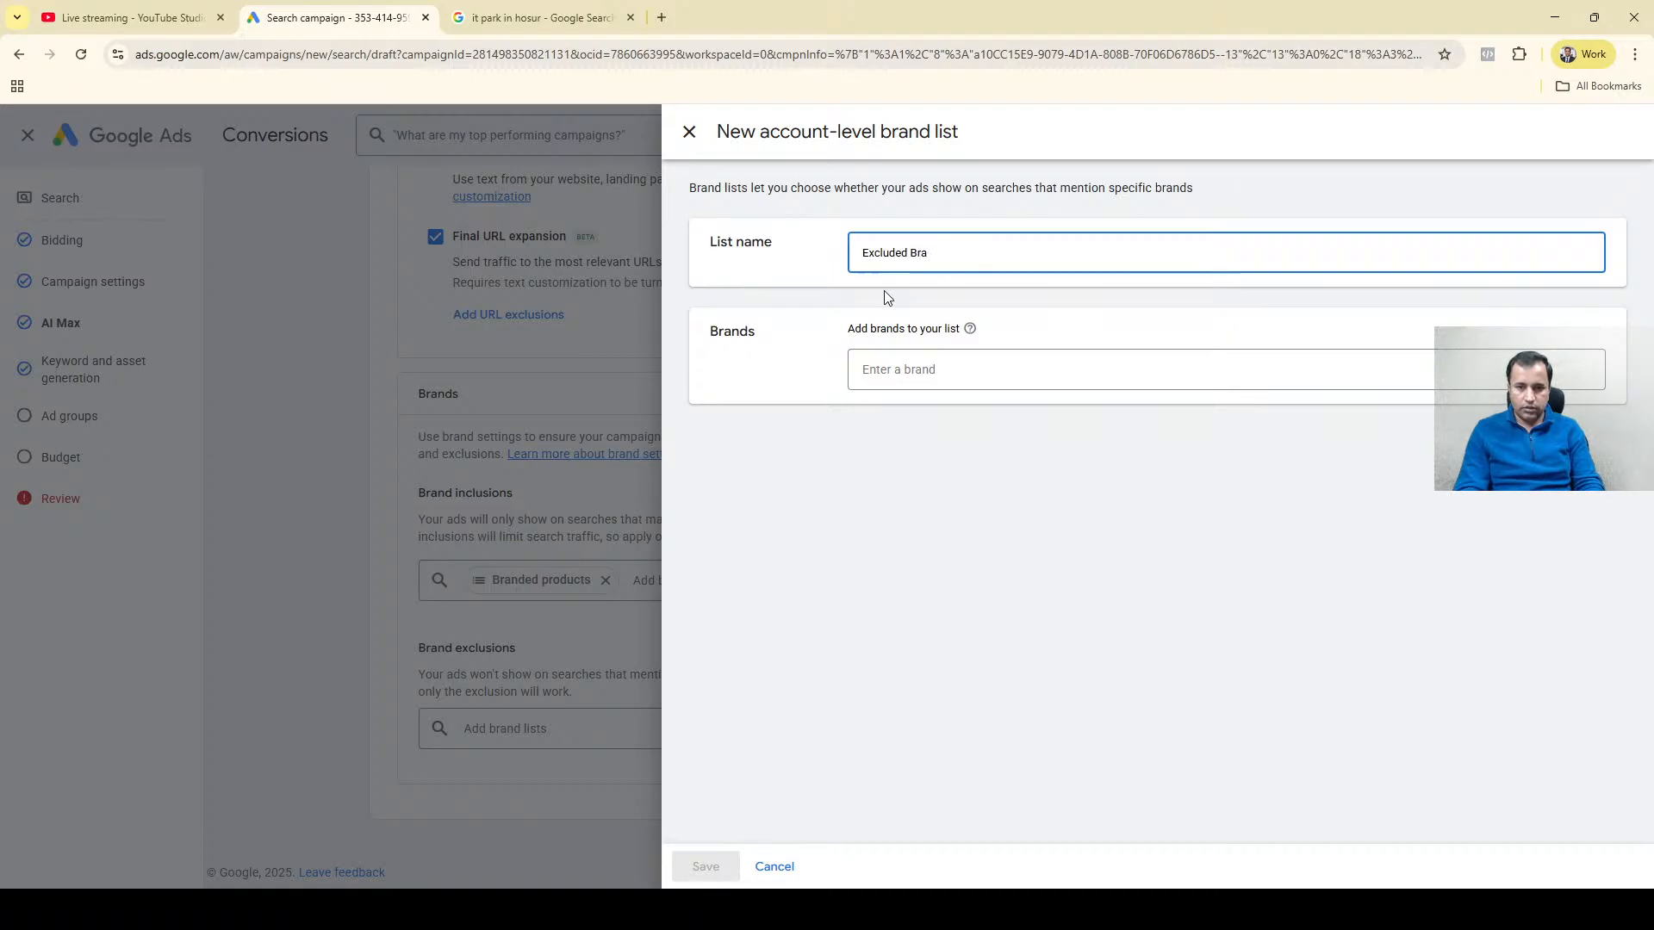
type("nds")
Add Amazon (amazon.co.uk) and M&S (marksandspencer.com) to the Excluded Brands list and save it.
left_click(889, 372)
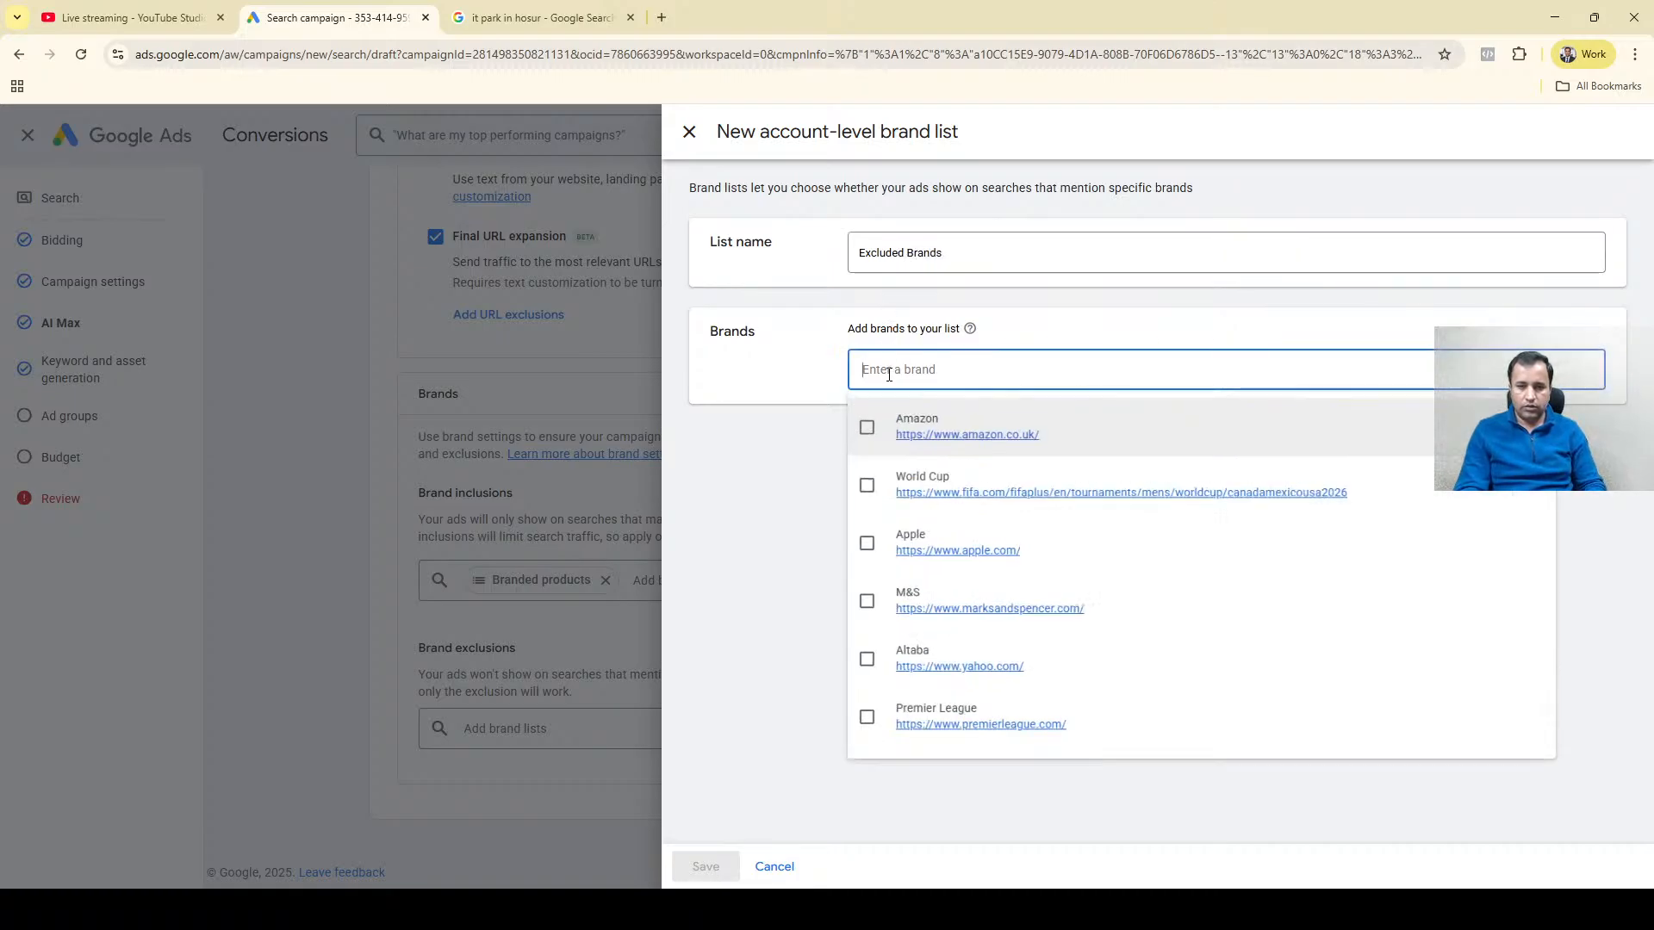
left_click(868, 431)
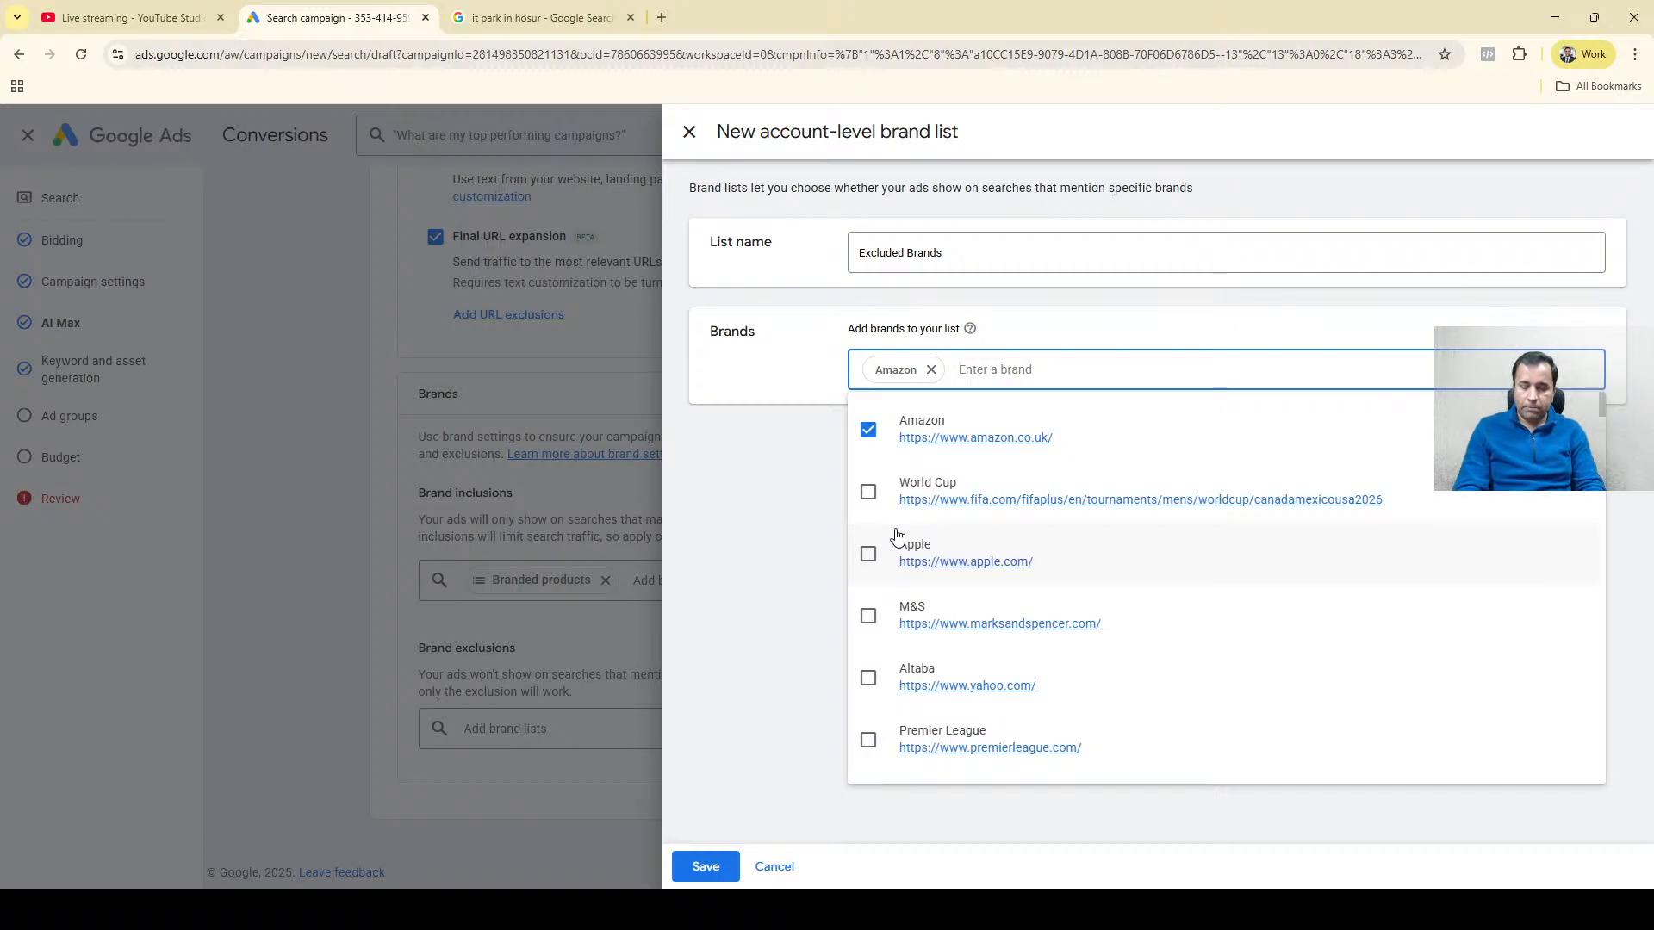
type("M")
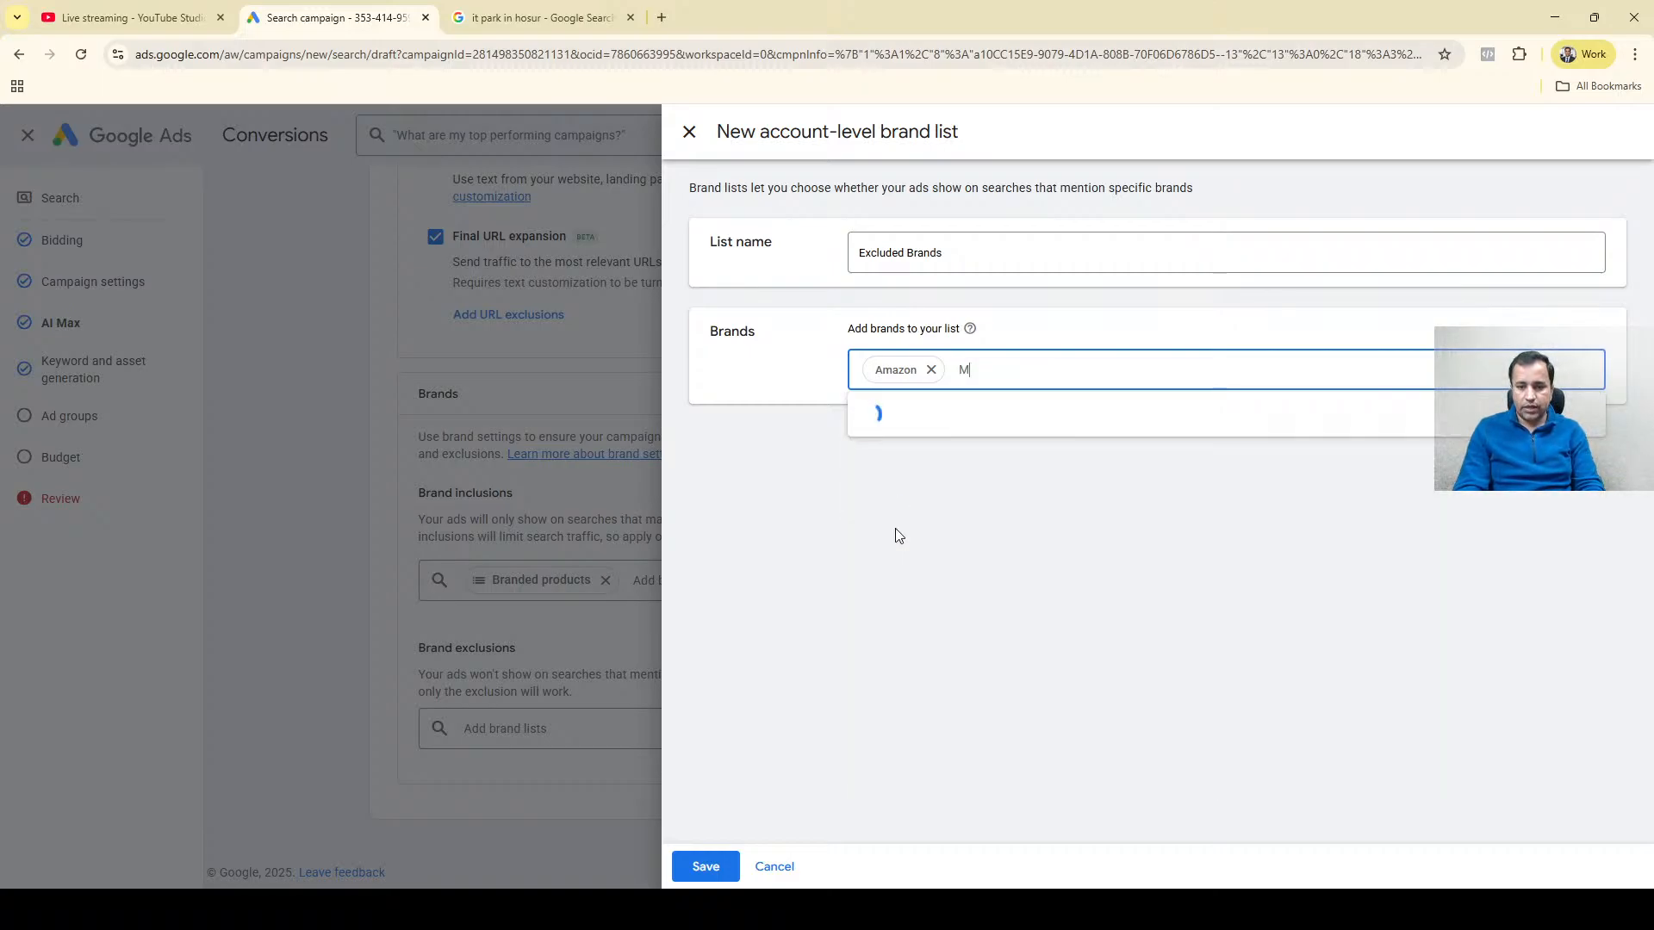
type("&S")
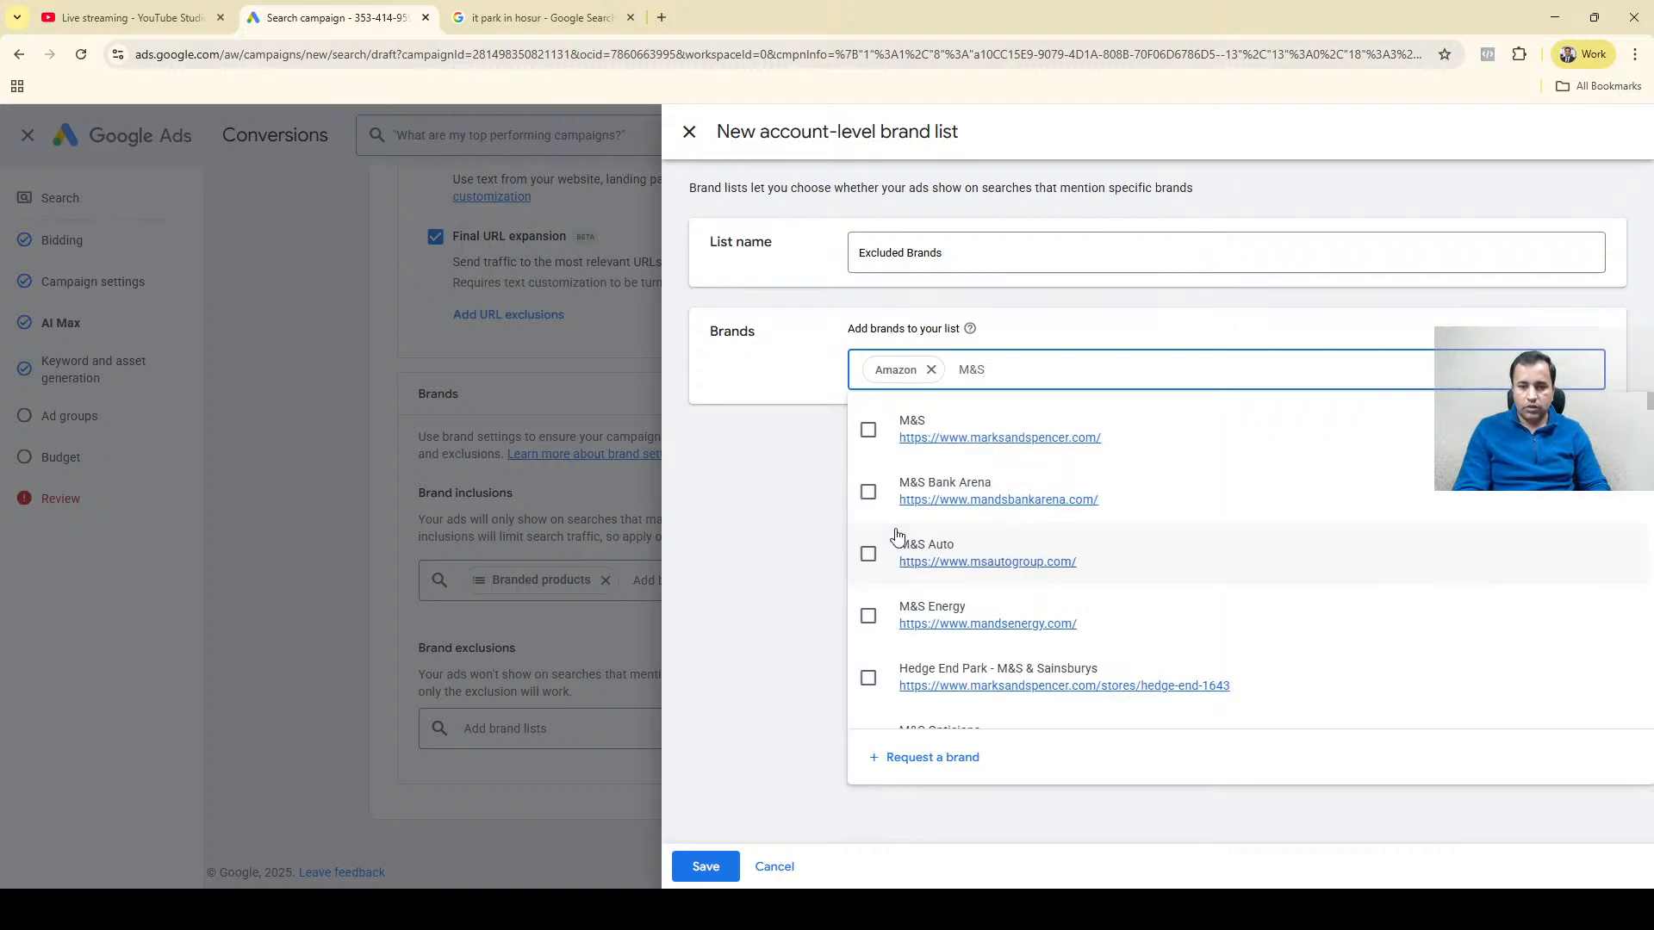
left_click(869, 430)
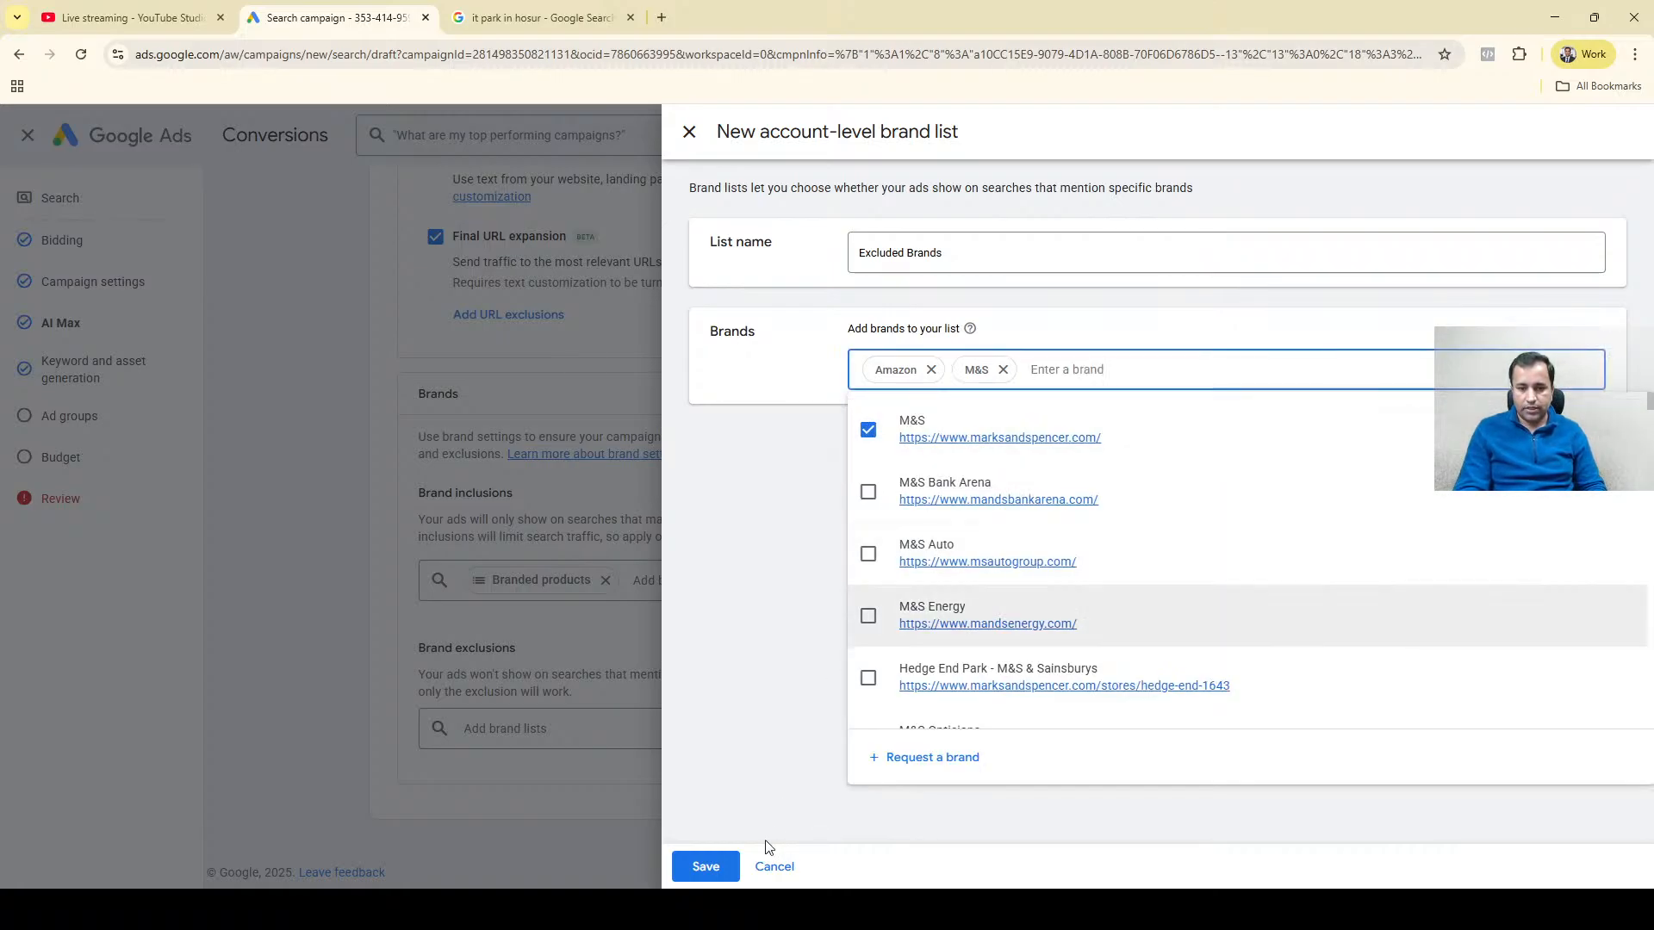
left_click(710, 868)
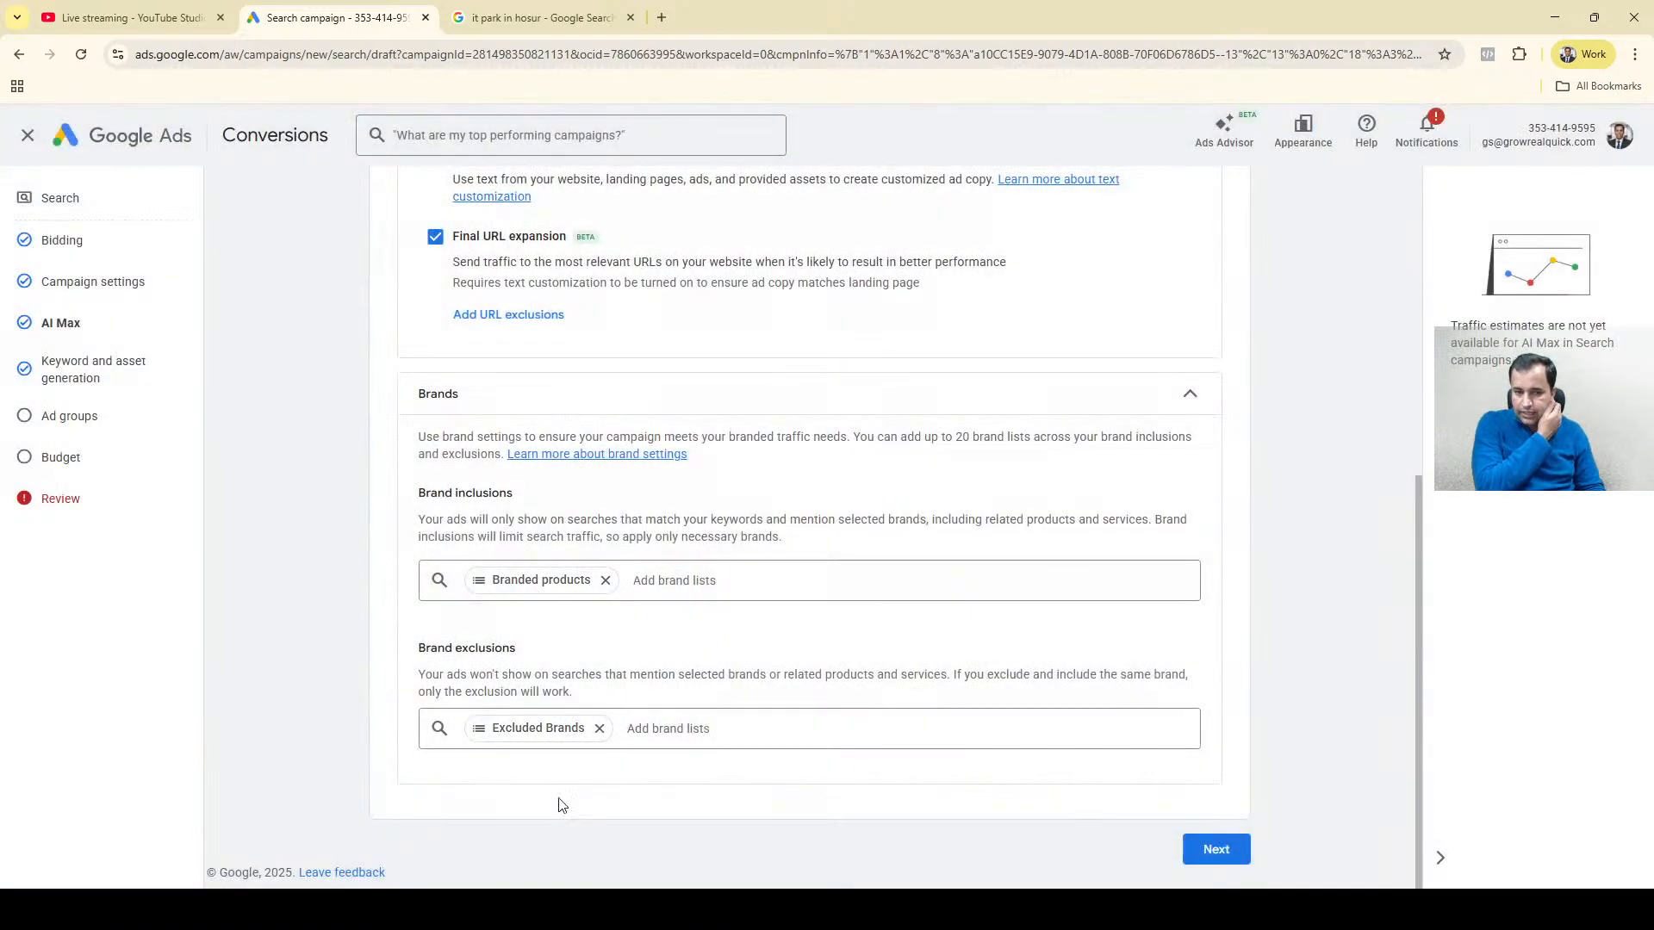
left_click(527, 579)
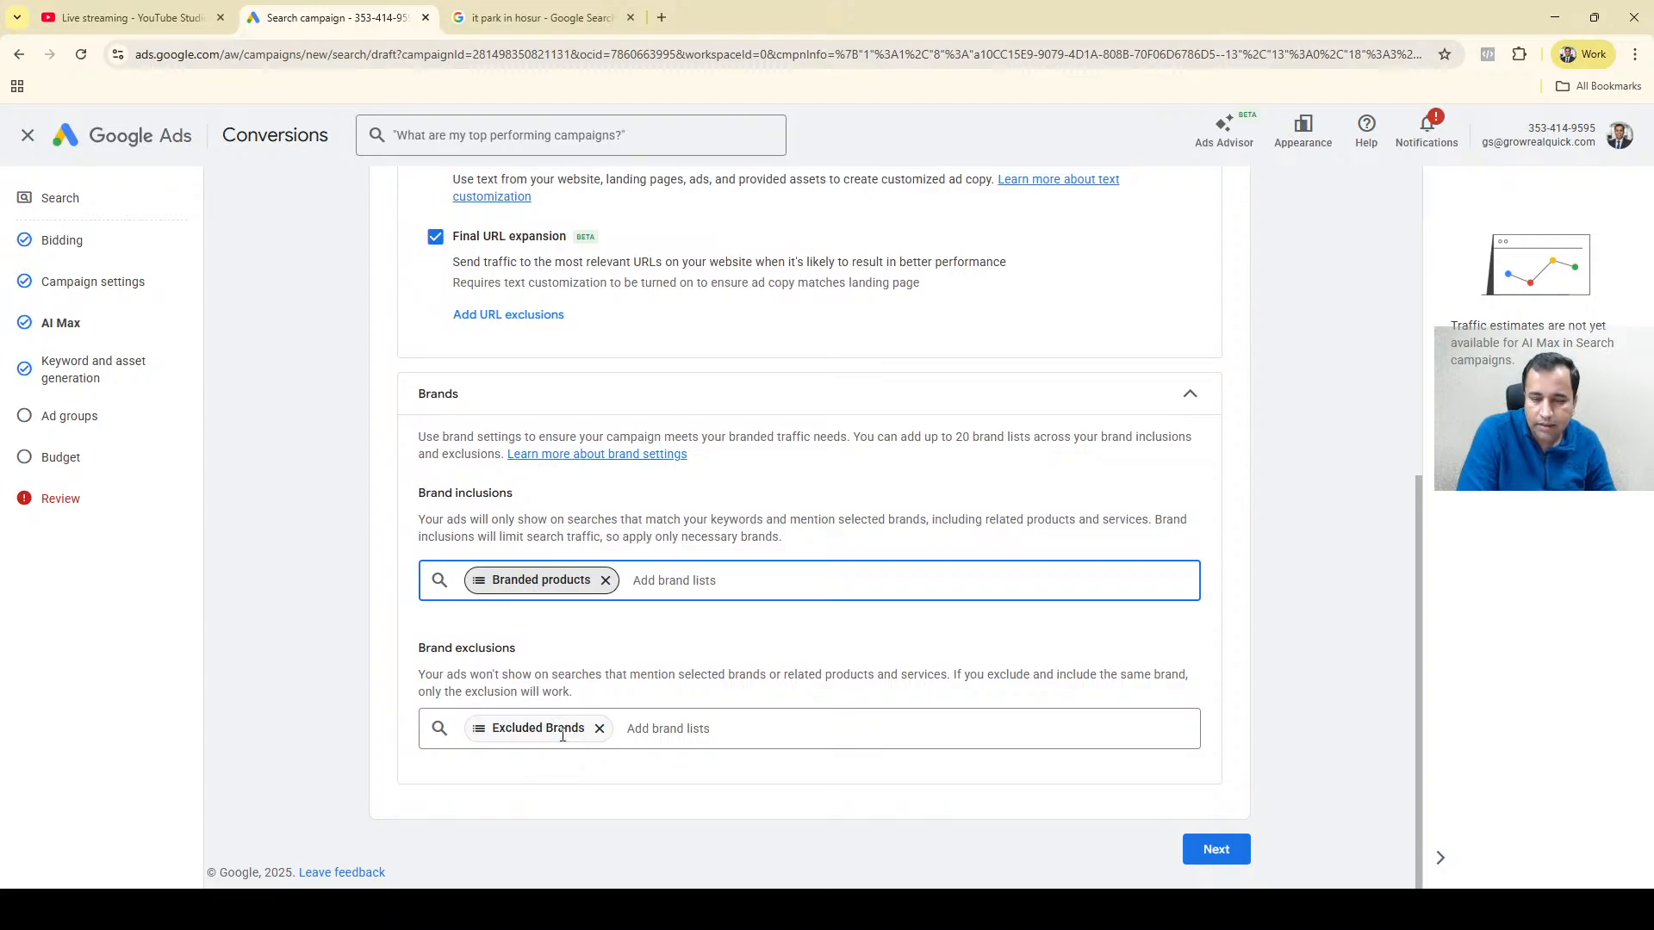
left_click(513, 734)
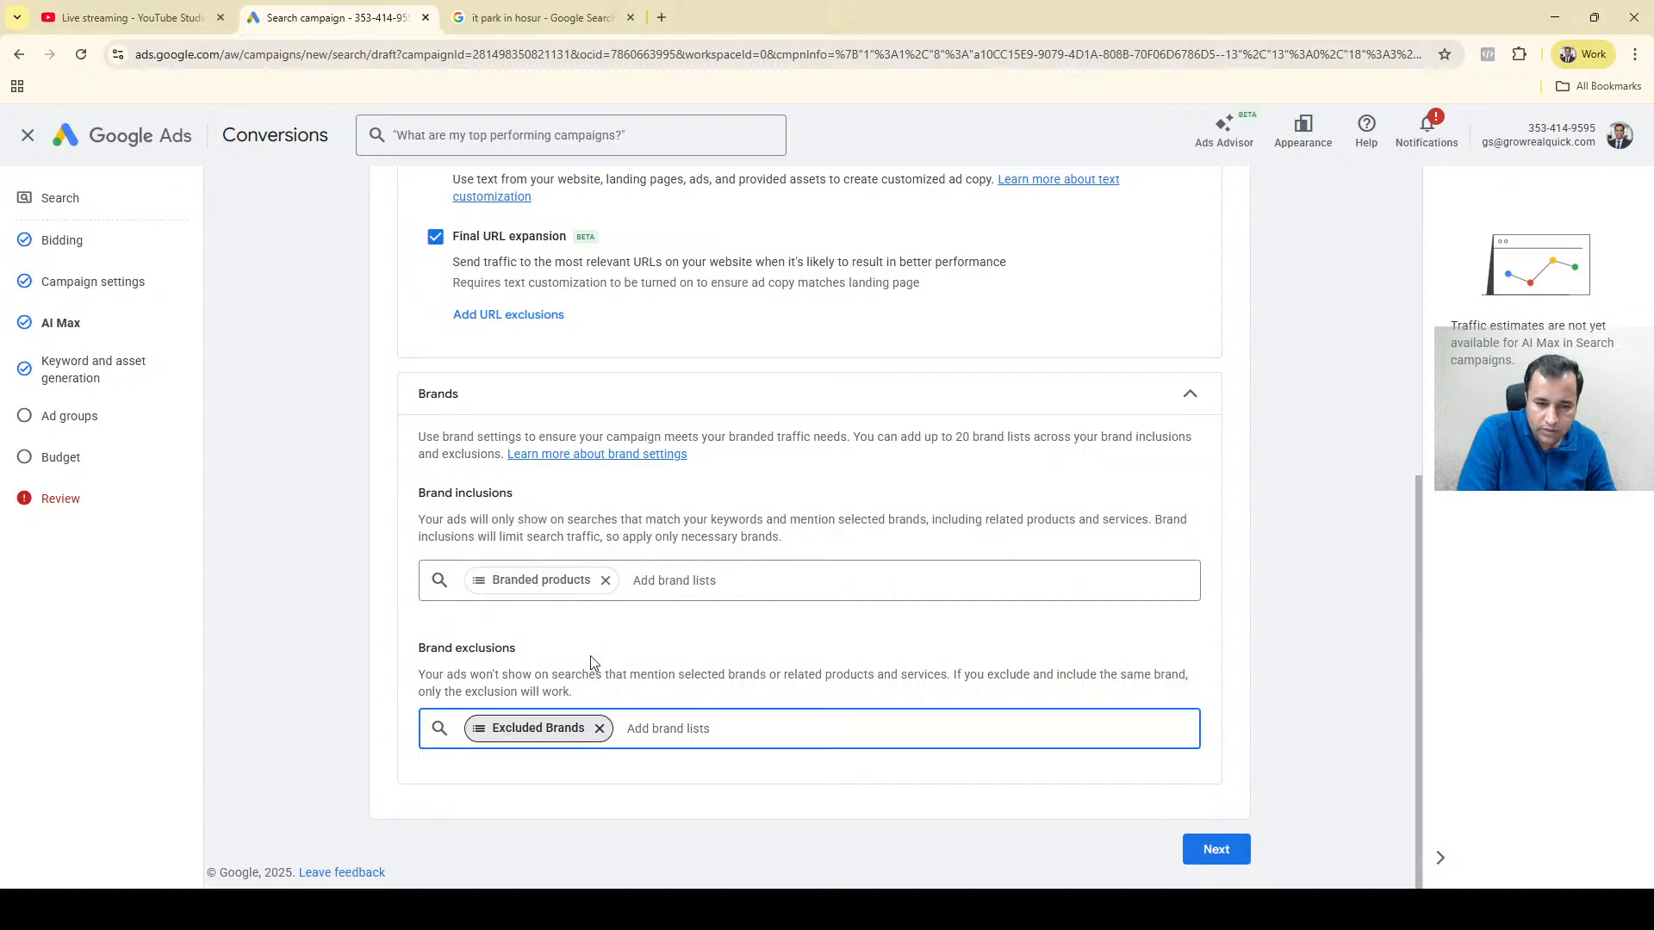
Remove the Branded products list from the brand inclusions and the Excluded Brands list from the brand exclusions.
left_click(605, 582)
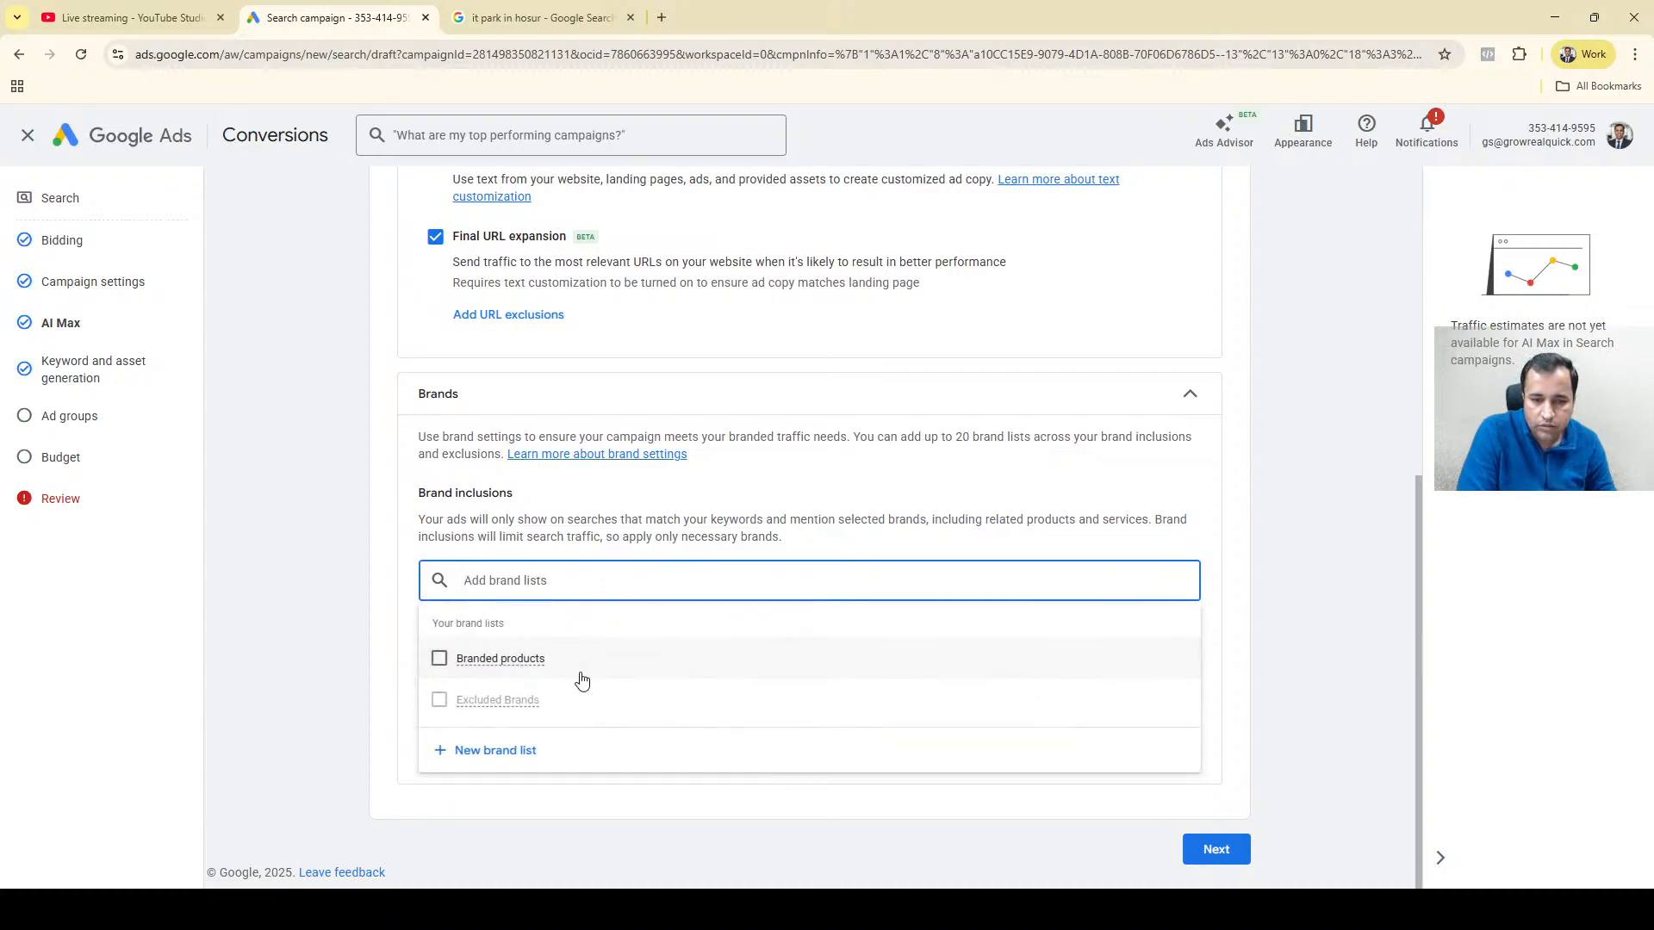
left_click(401, 552)
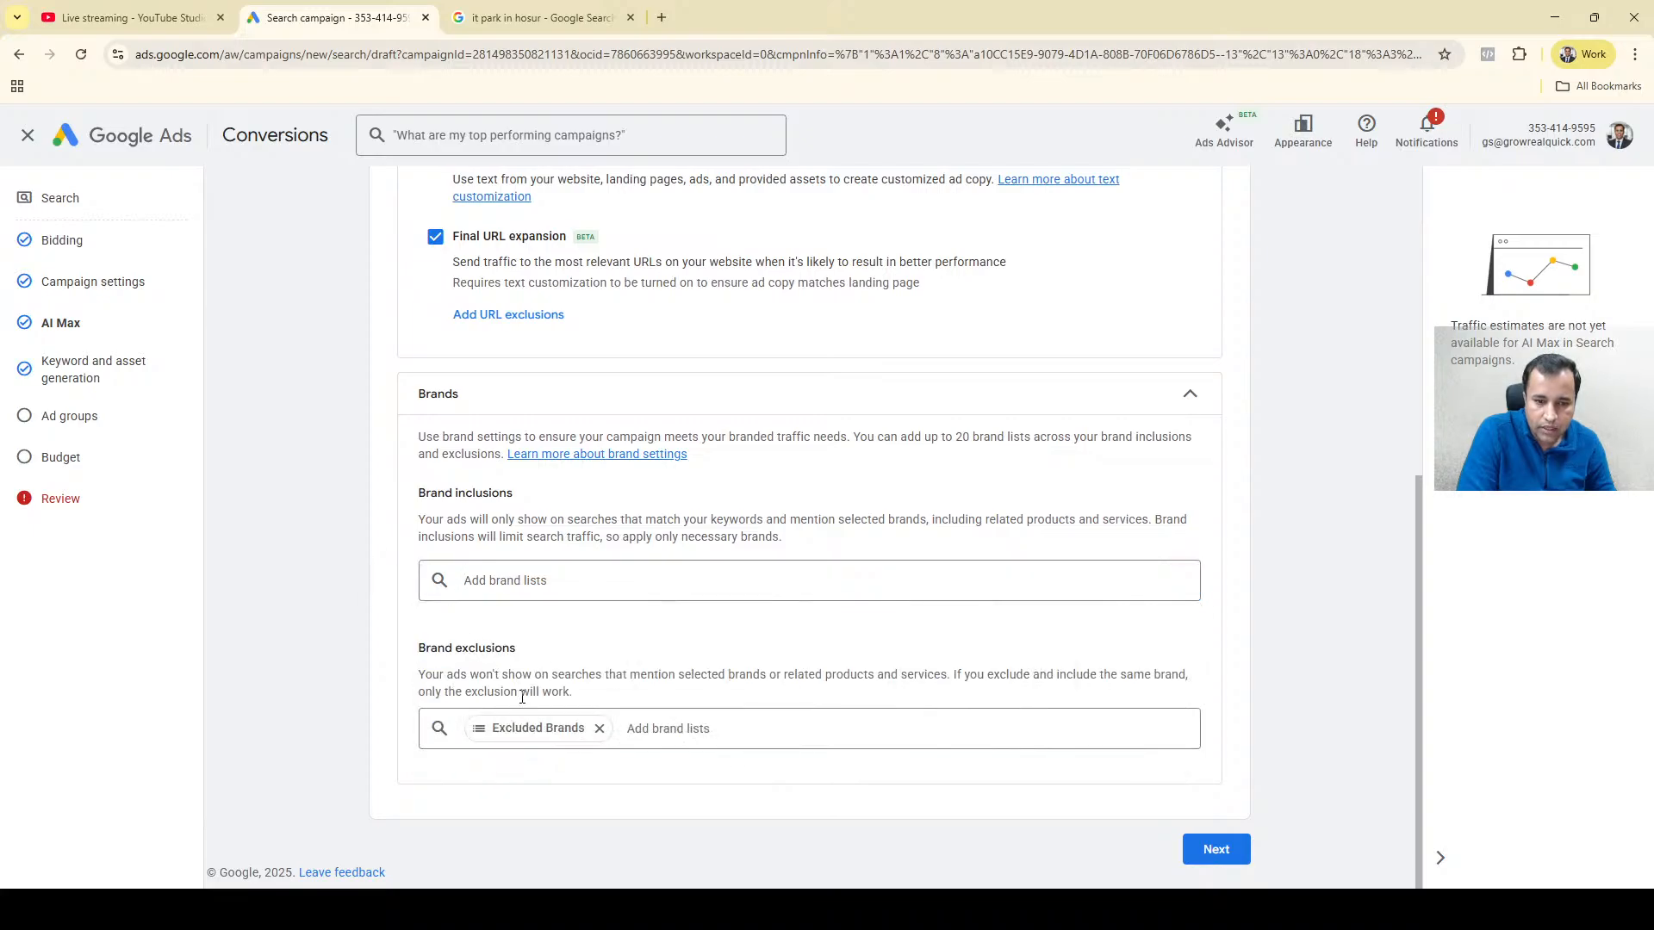
left_click(600, 728)
left_click(505, 583)
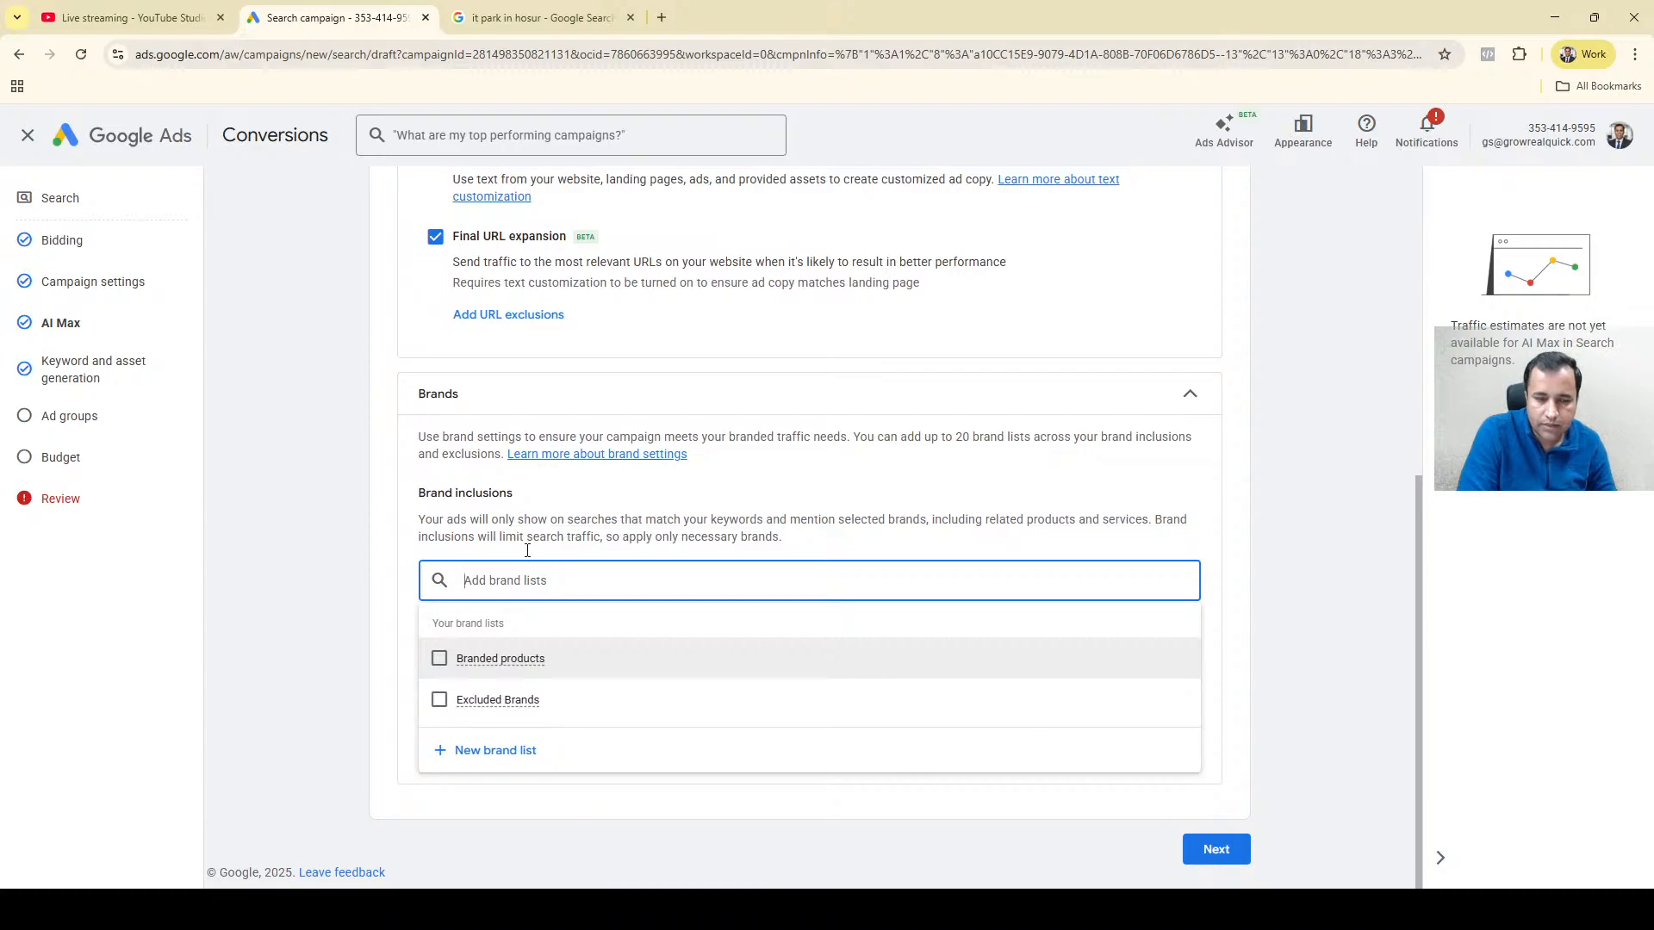
left_click(538, 520)
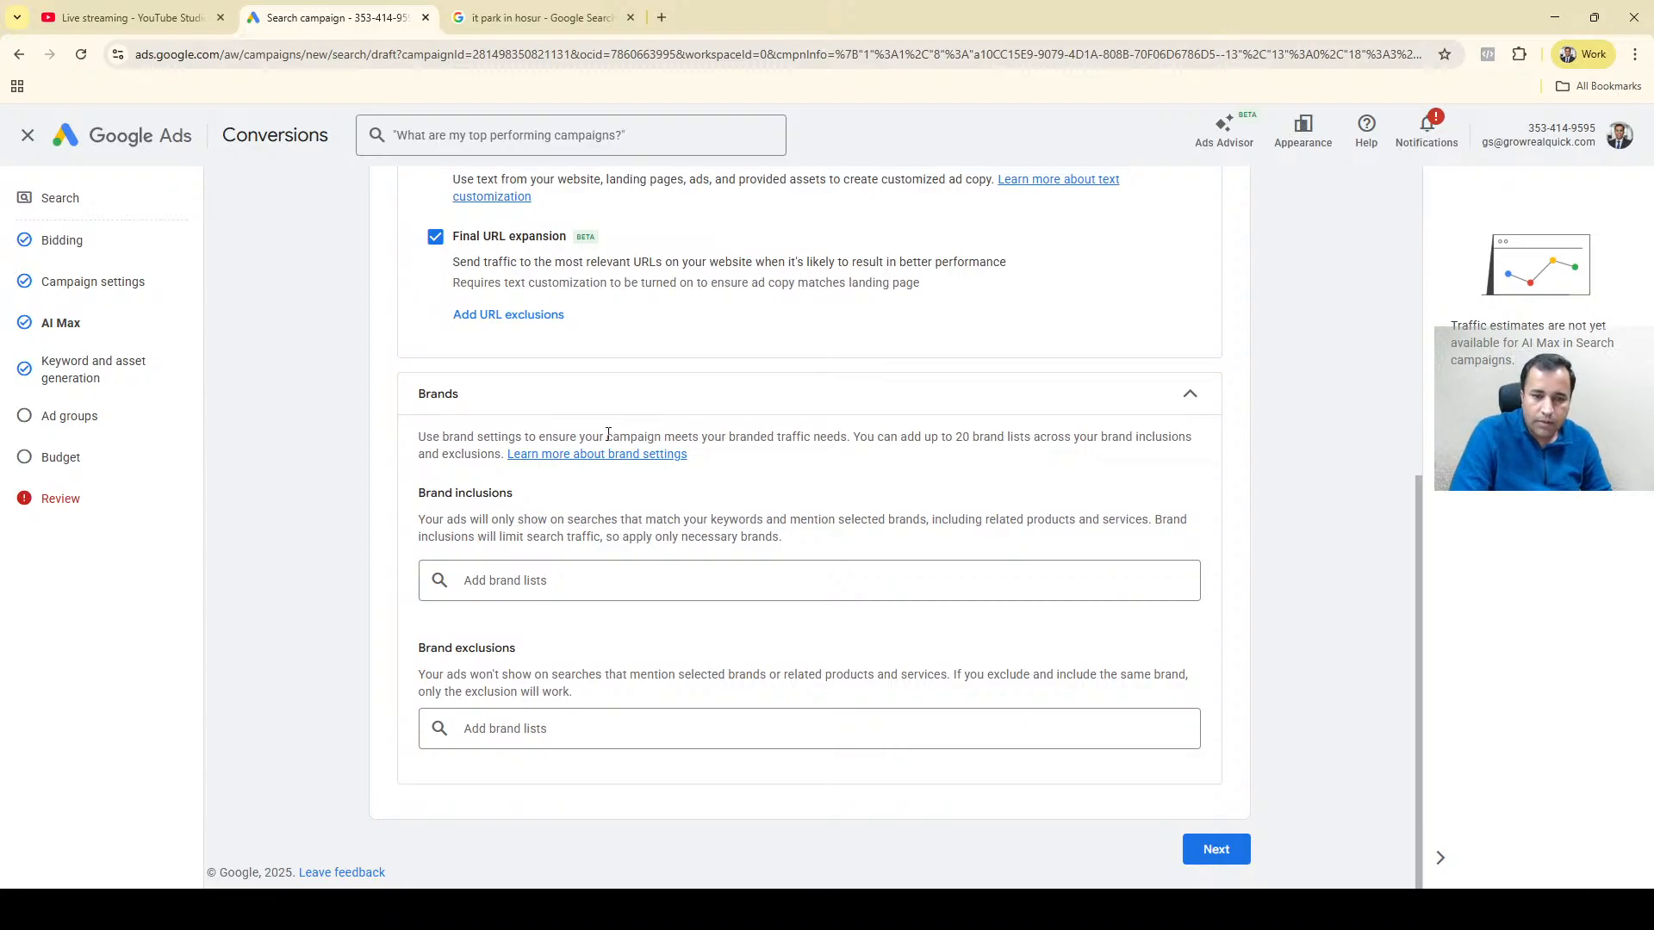
left_click(542, 576)
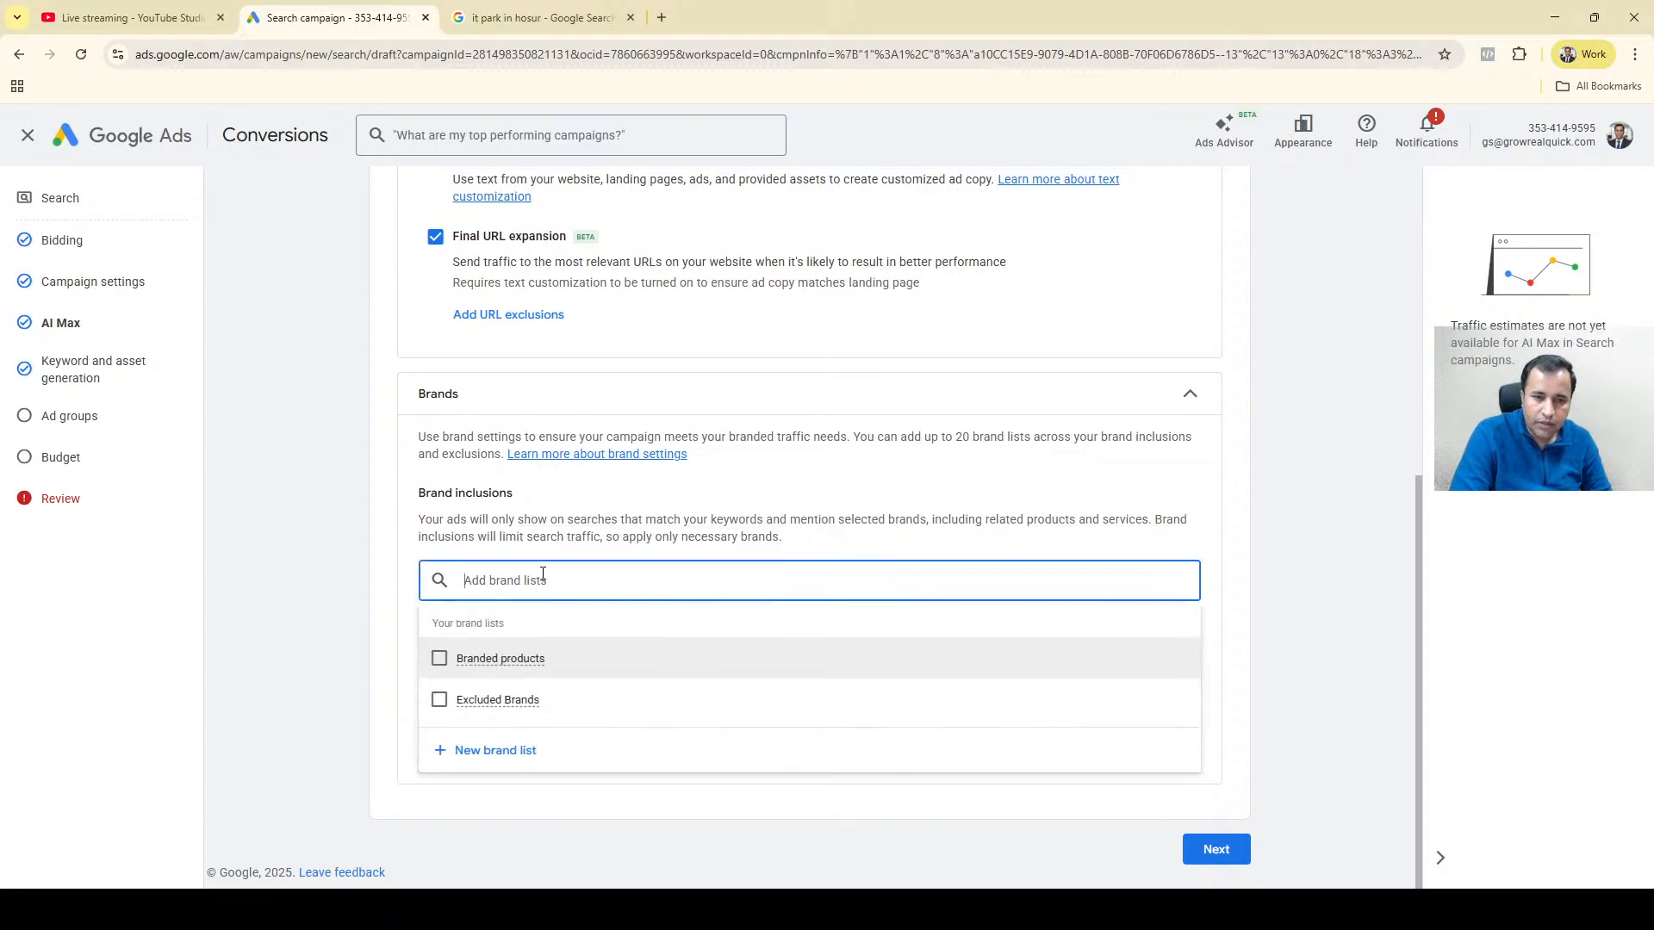
left_click(546, 537)
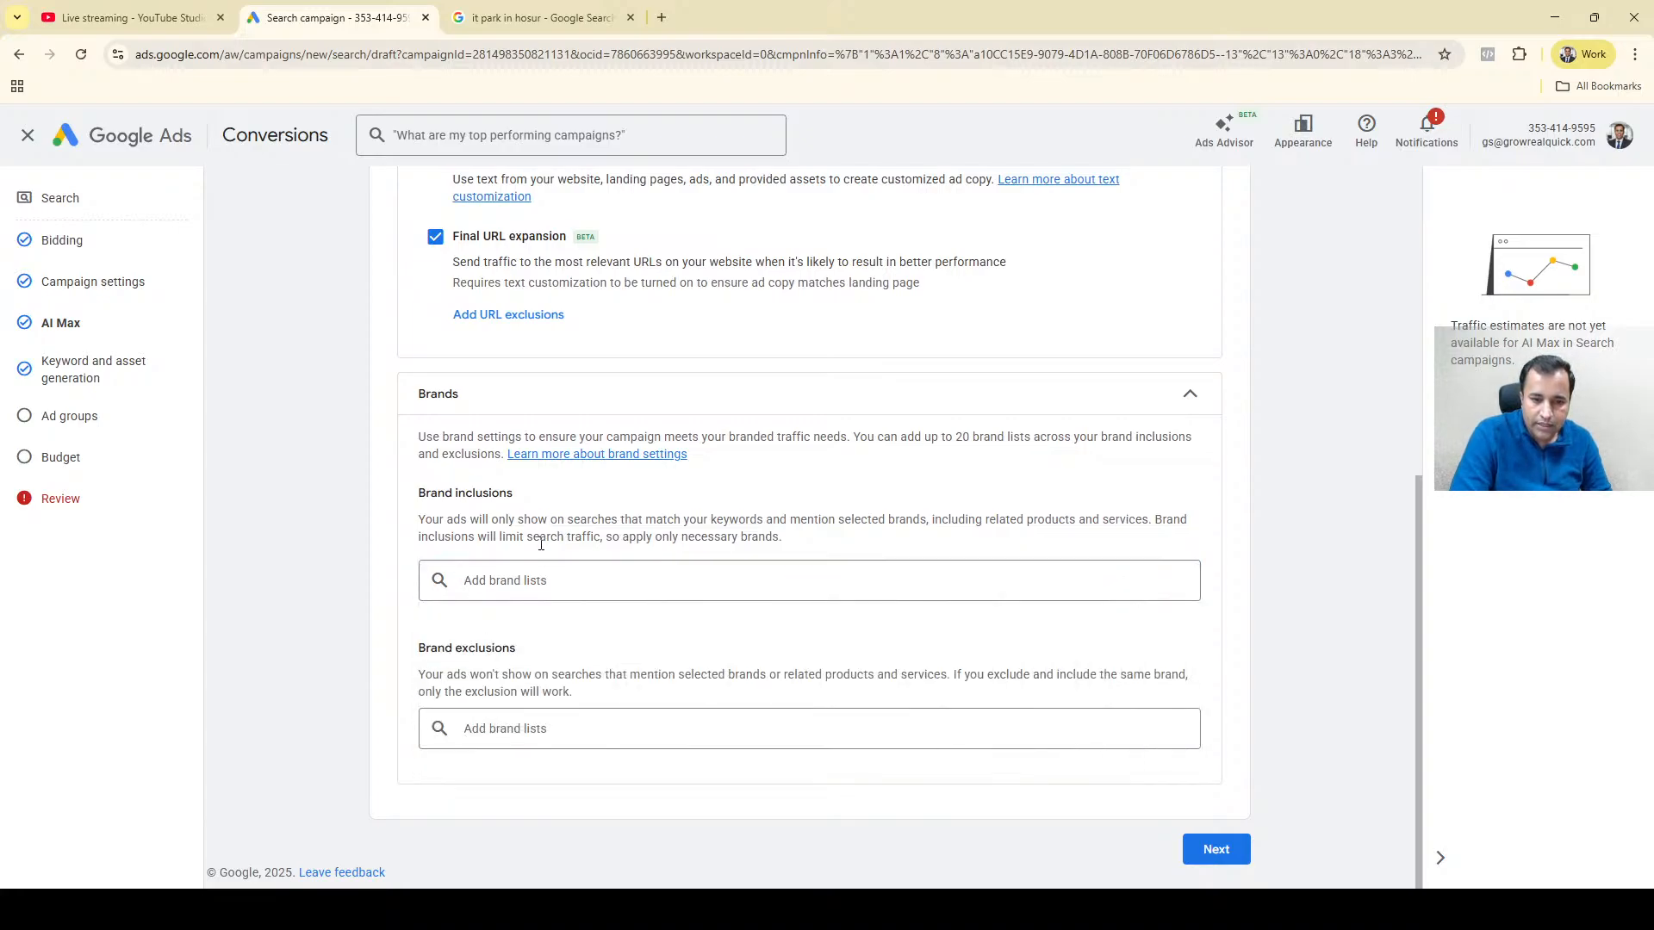
left_click(520, 574)
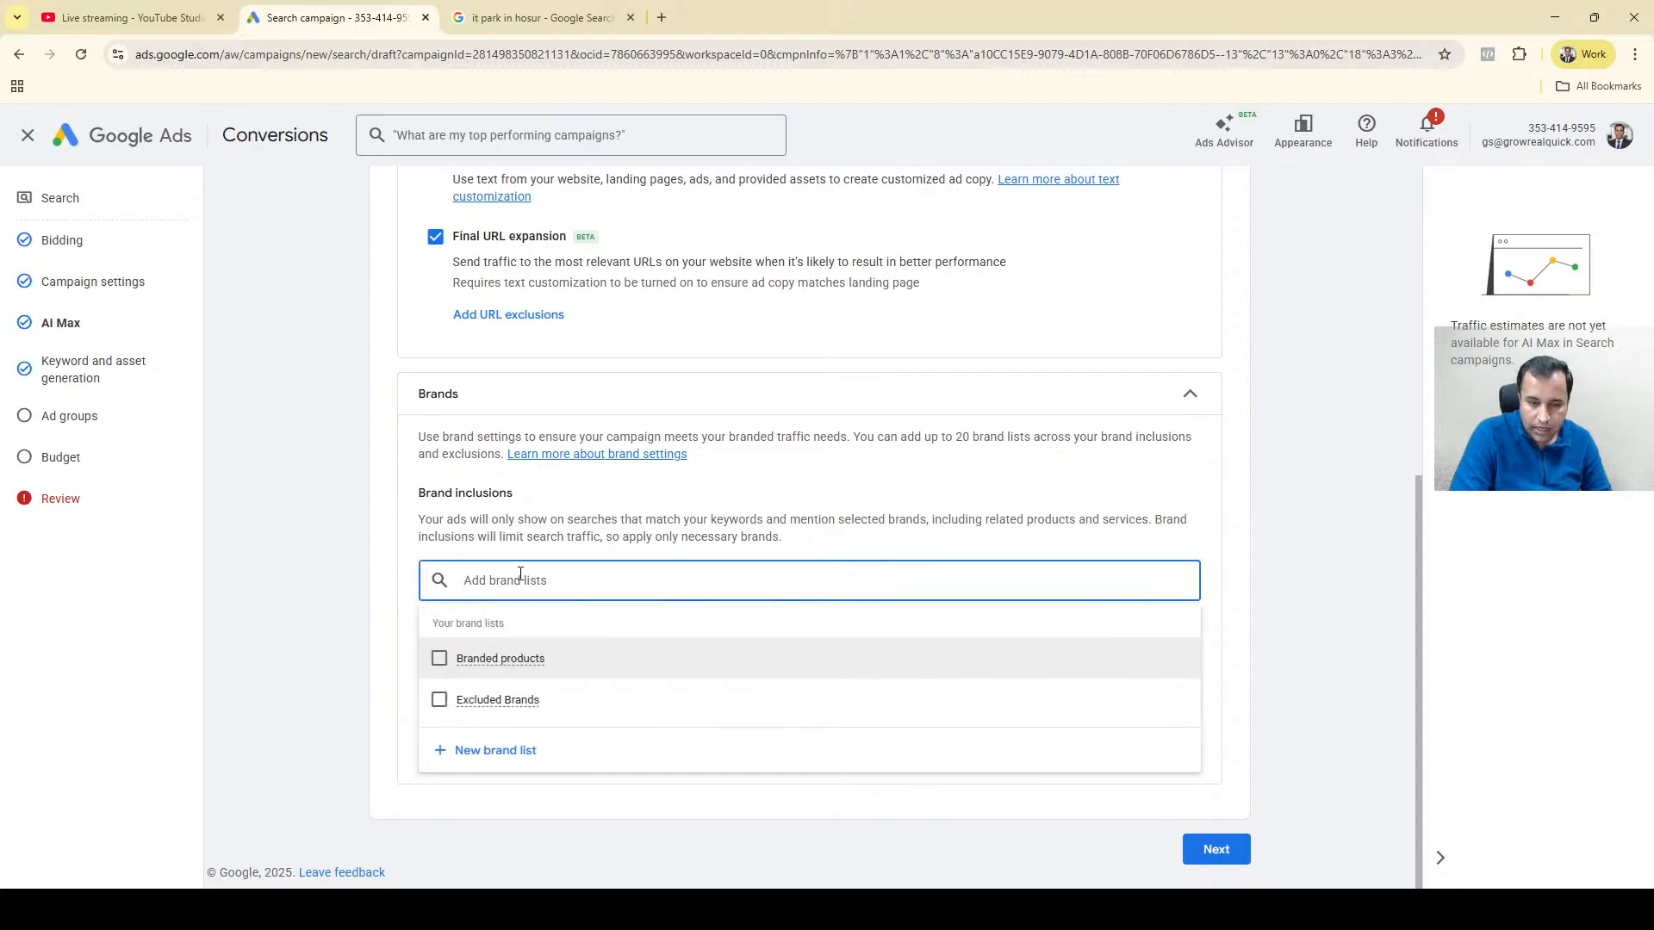
left_click(515, 515)
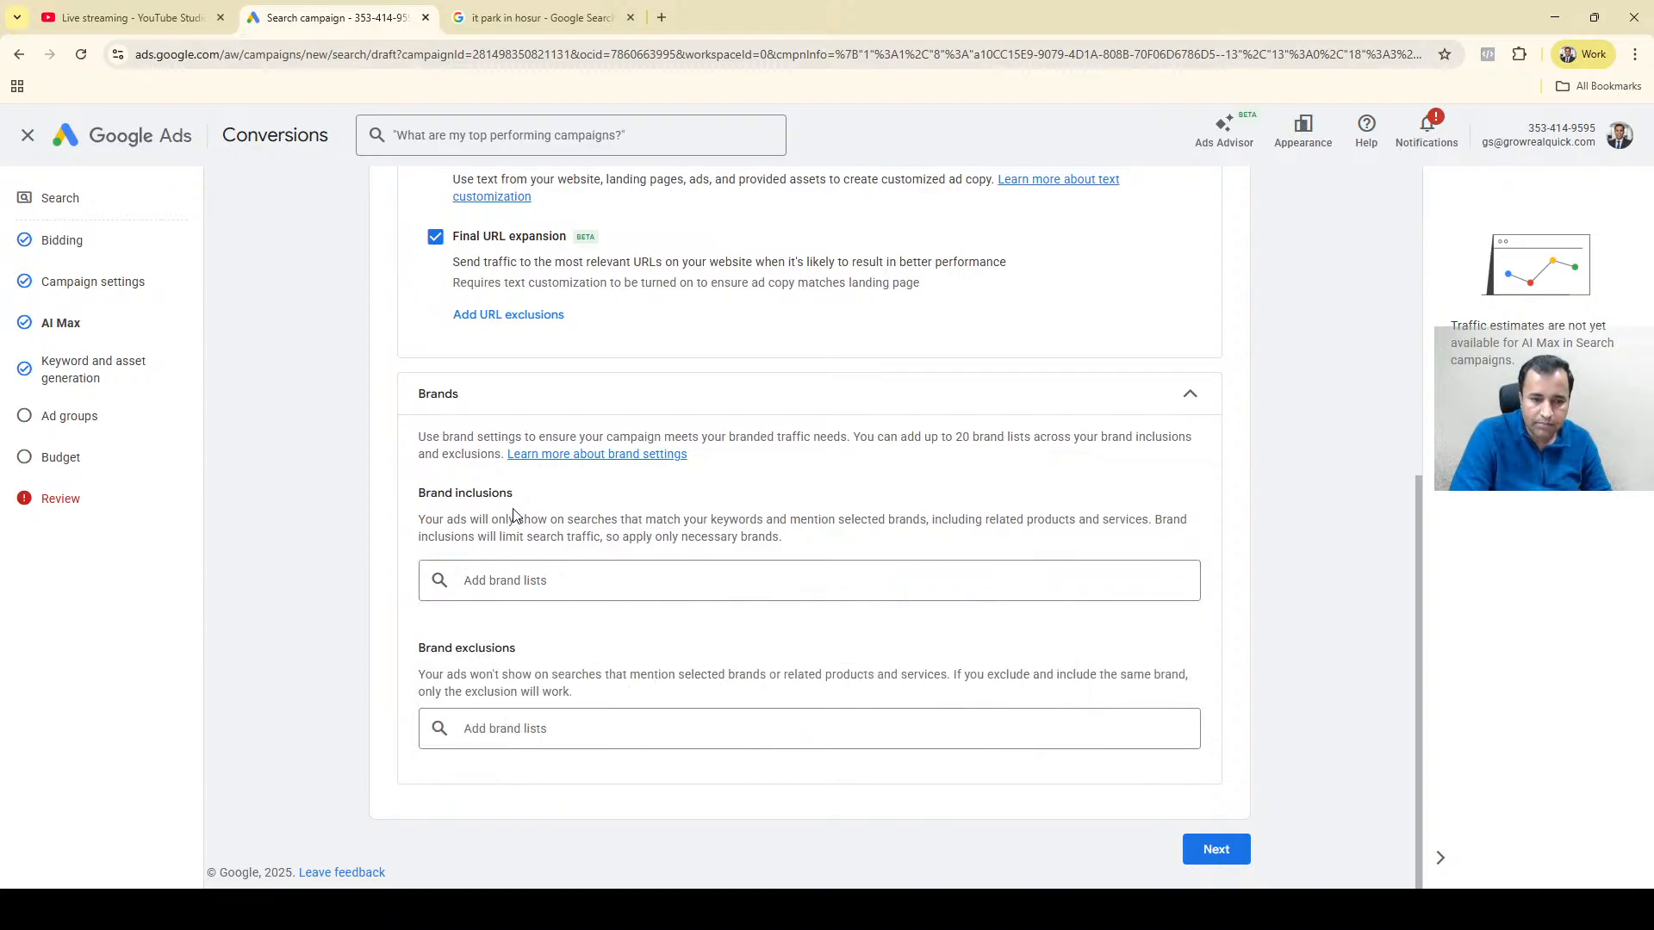
left_click(501, 727)
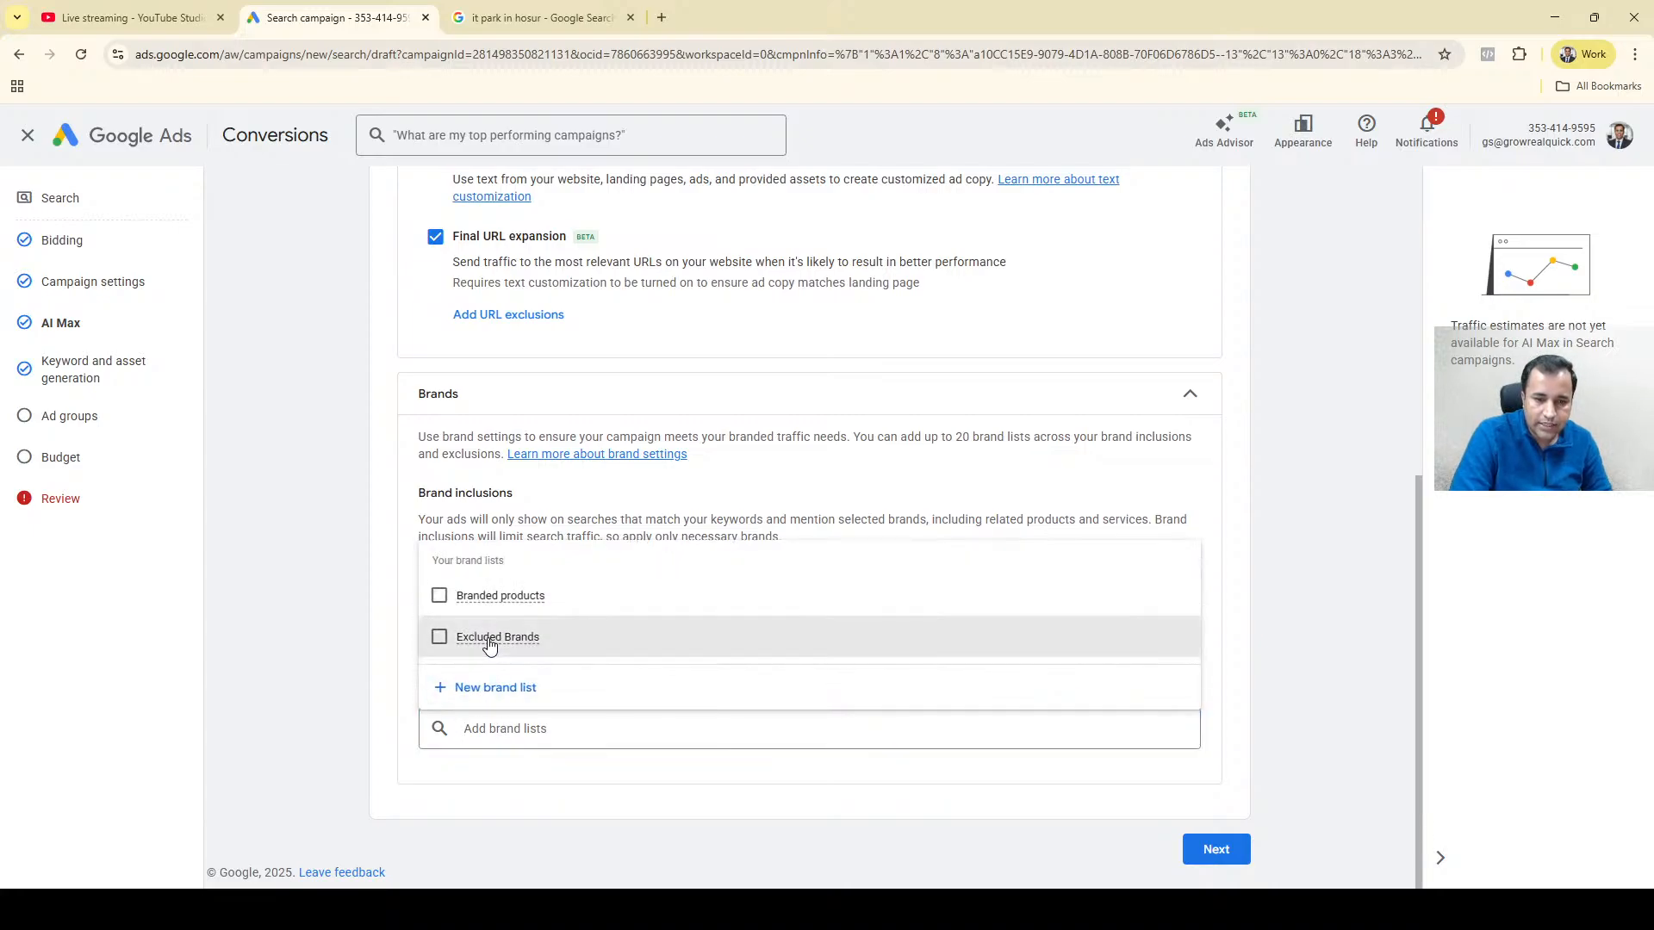
left_click(489, 642)
left_click(600, 728)
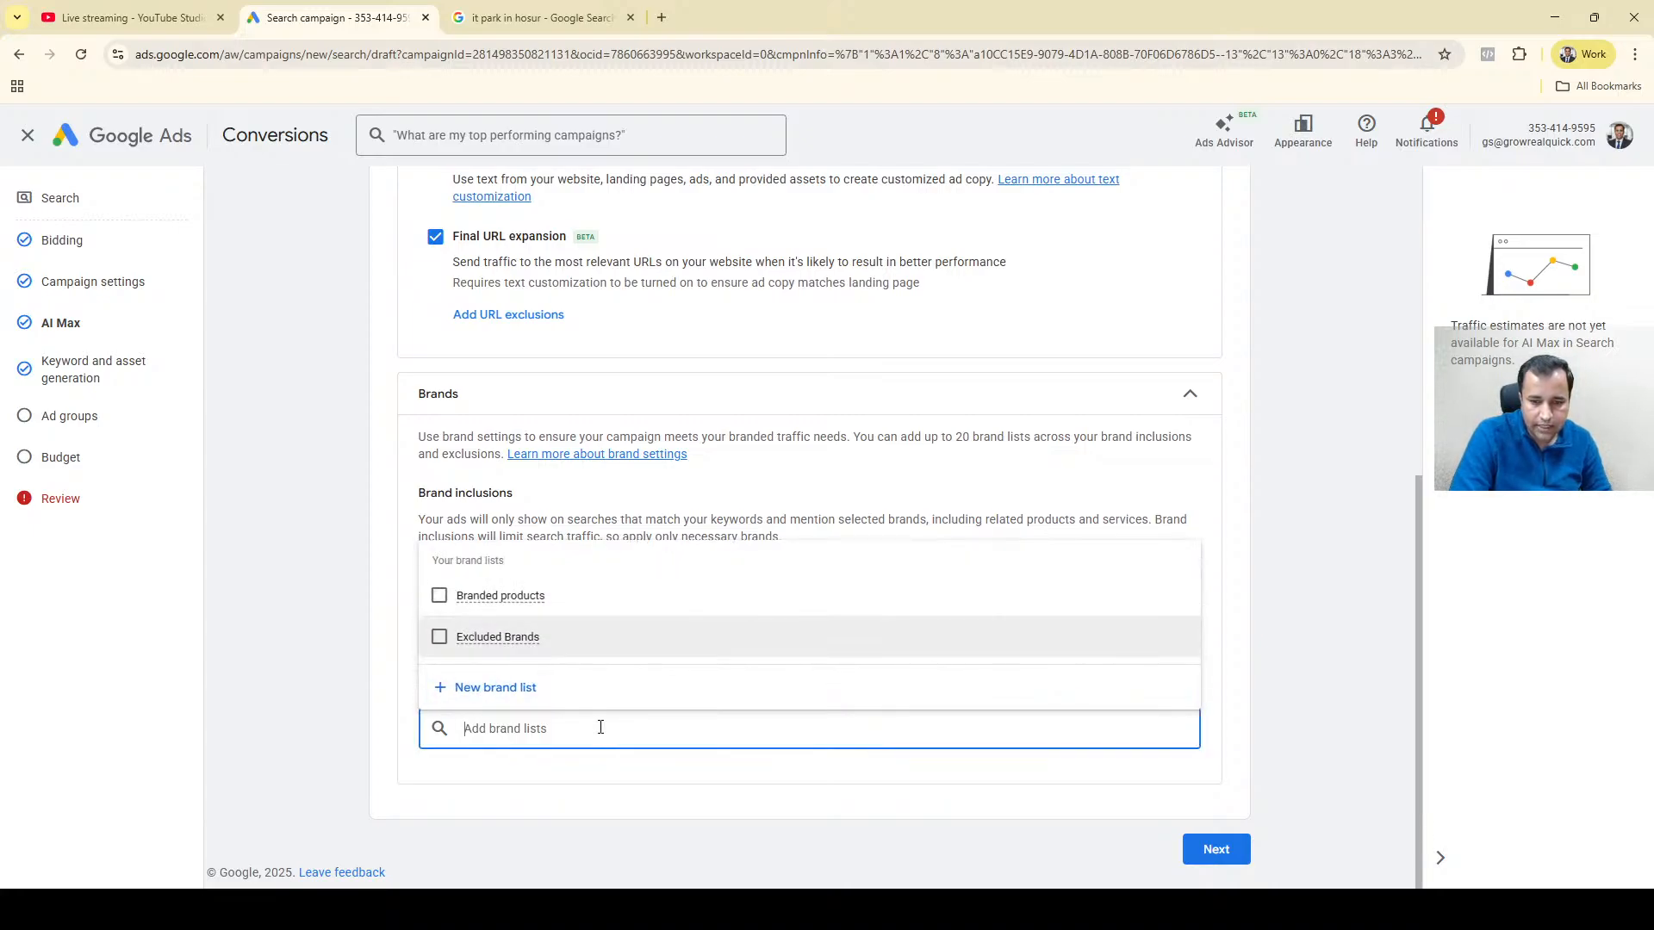
left_click(614, 495)
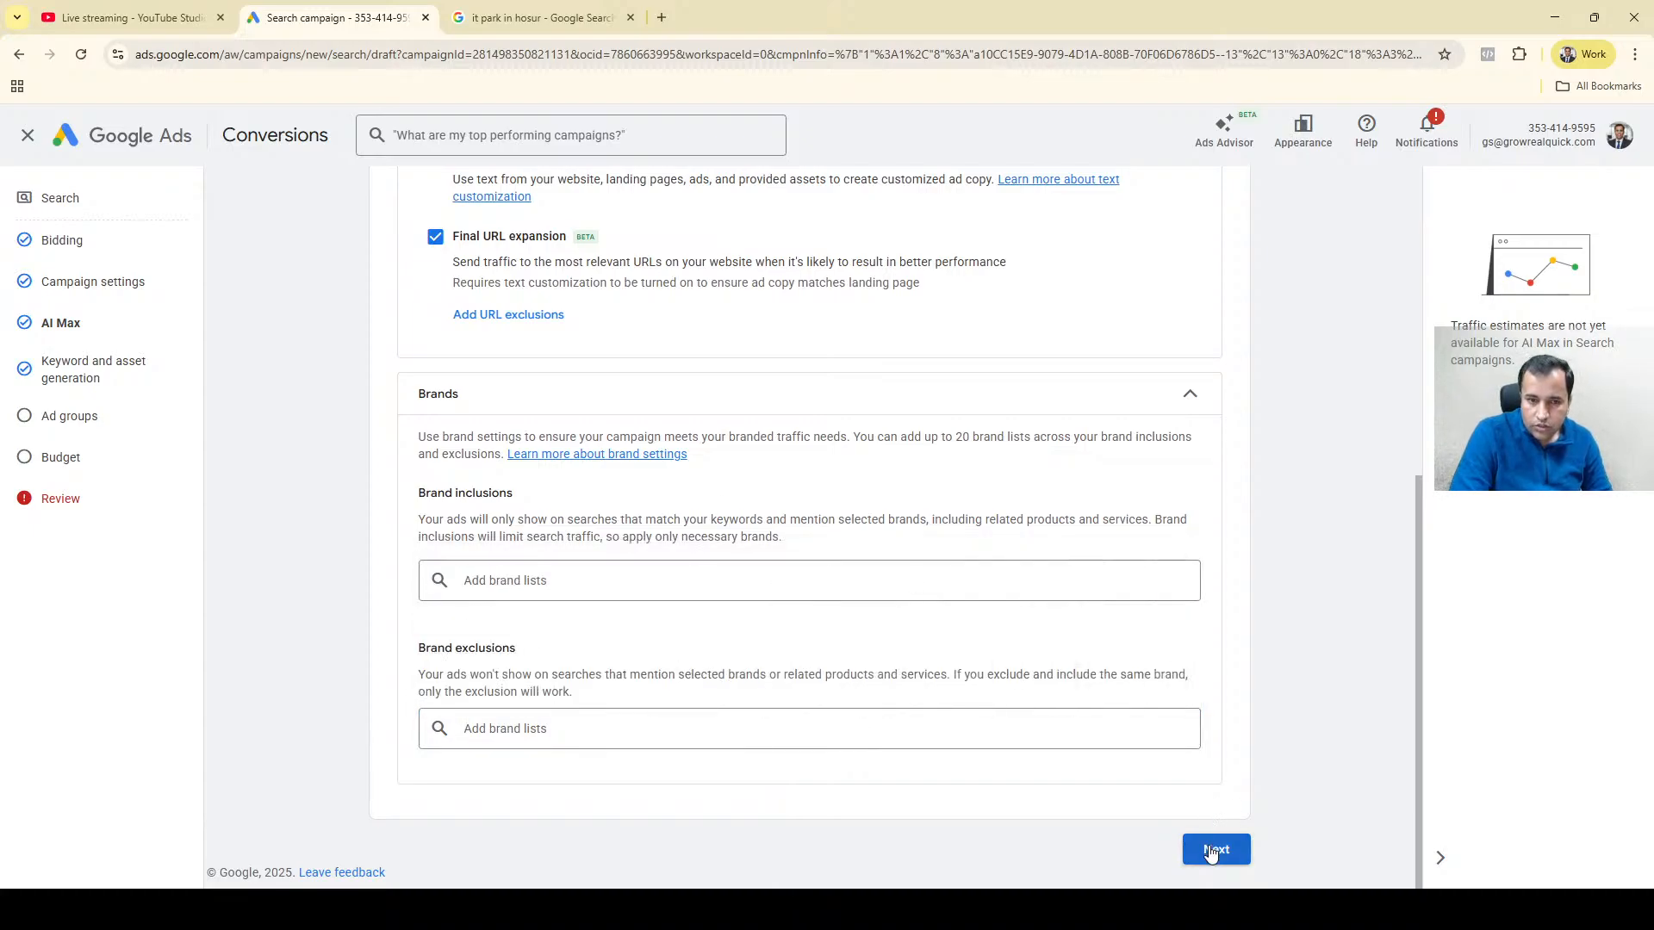
Review the AI Max settings and continue to keyword and asset generation.
left_click_drag(1420, 565, 1466, 224)
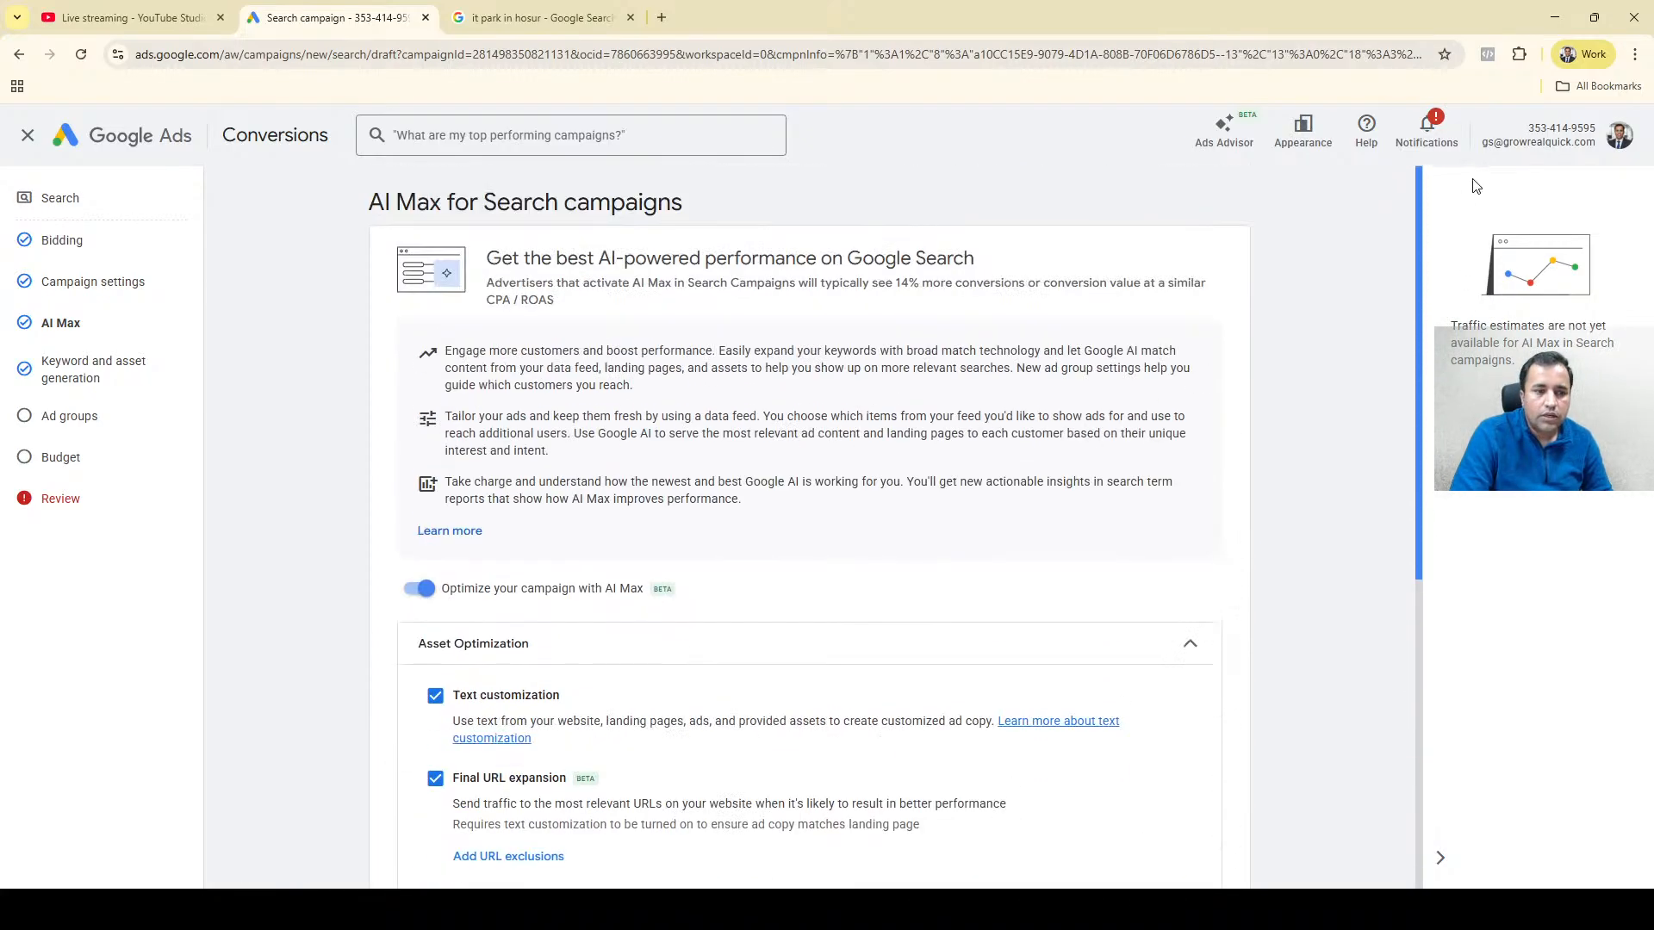
left_click_drag(1475, 190, 1475, 189)
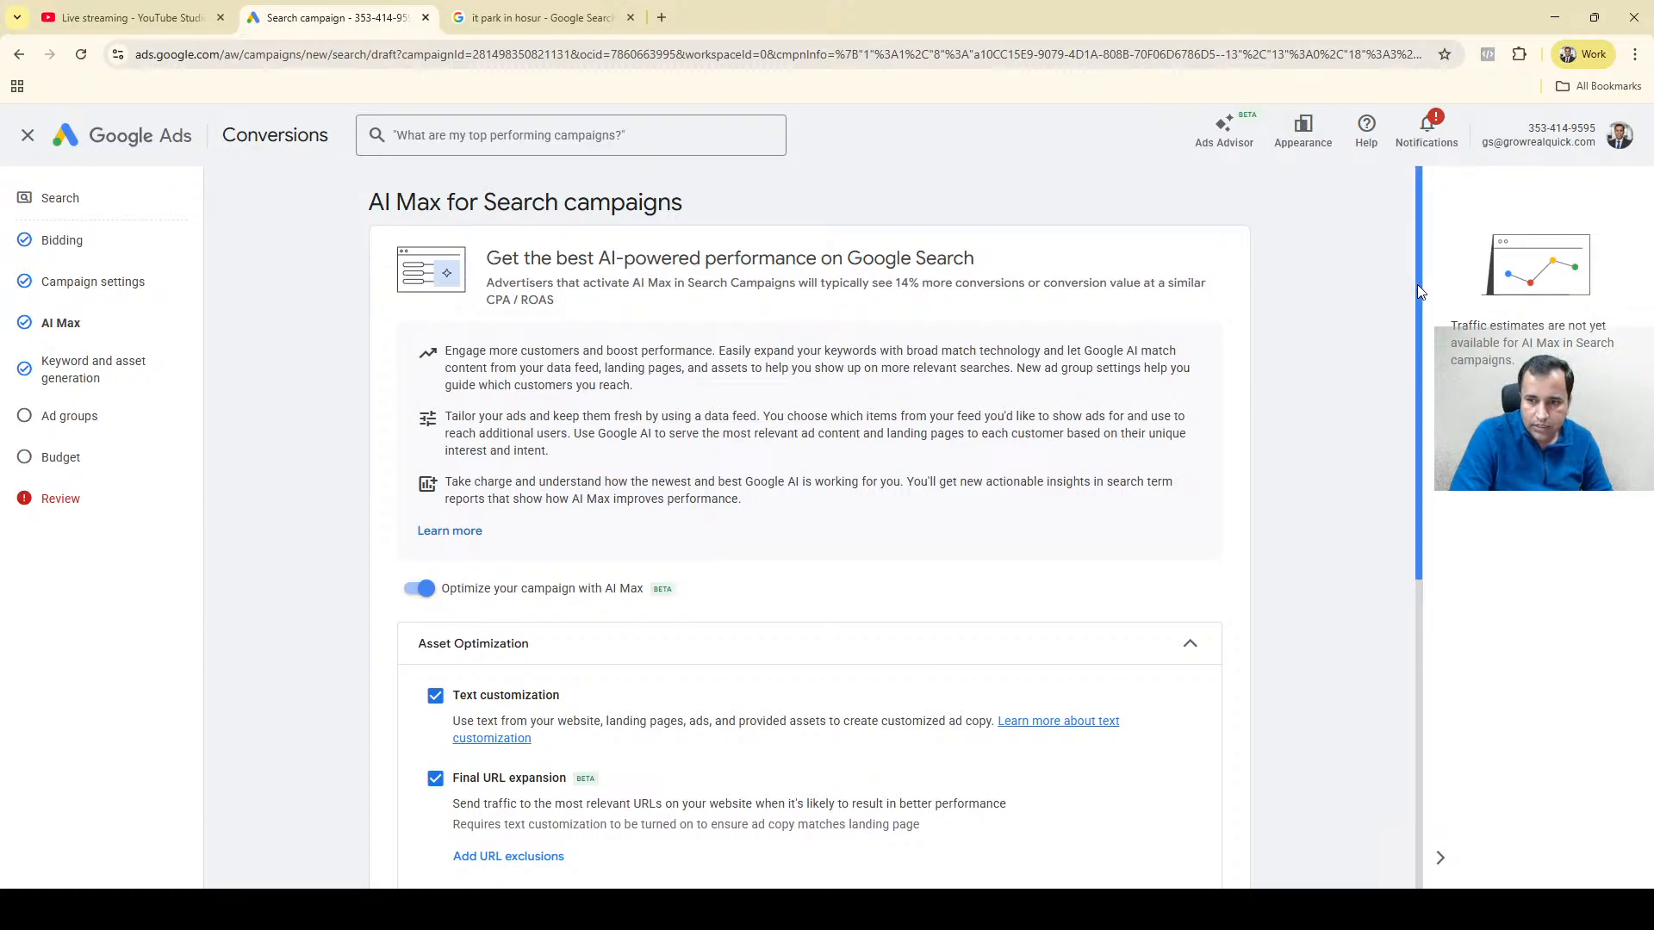
left_click_drag(1417, 284, 1388, 668)
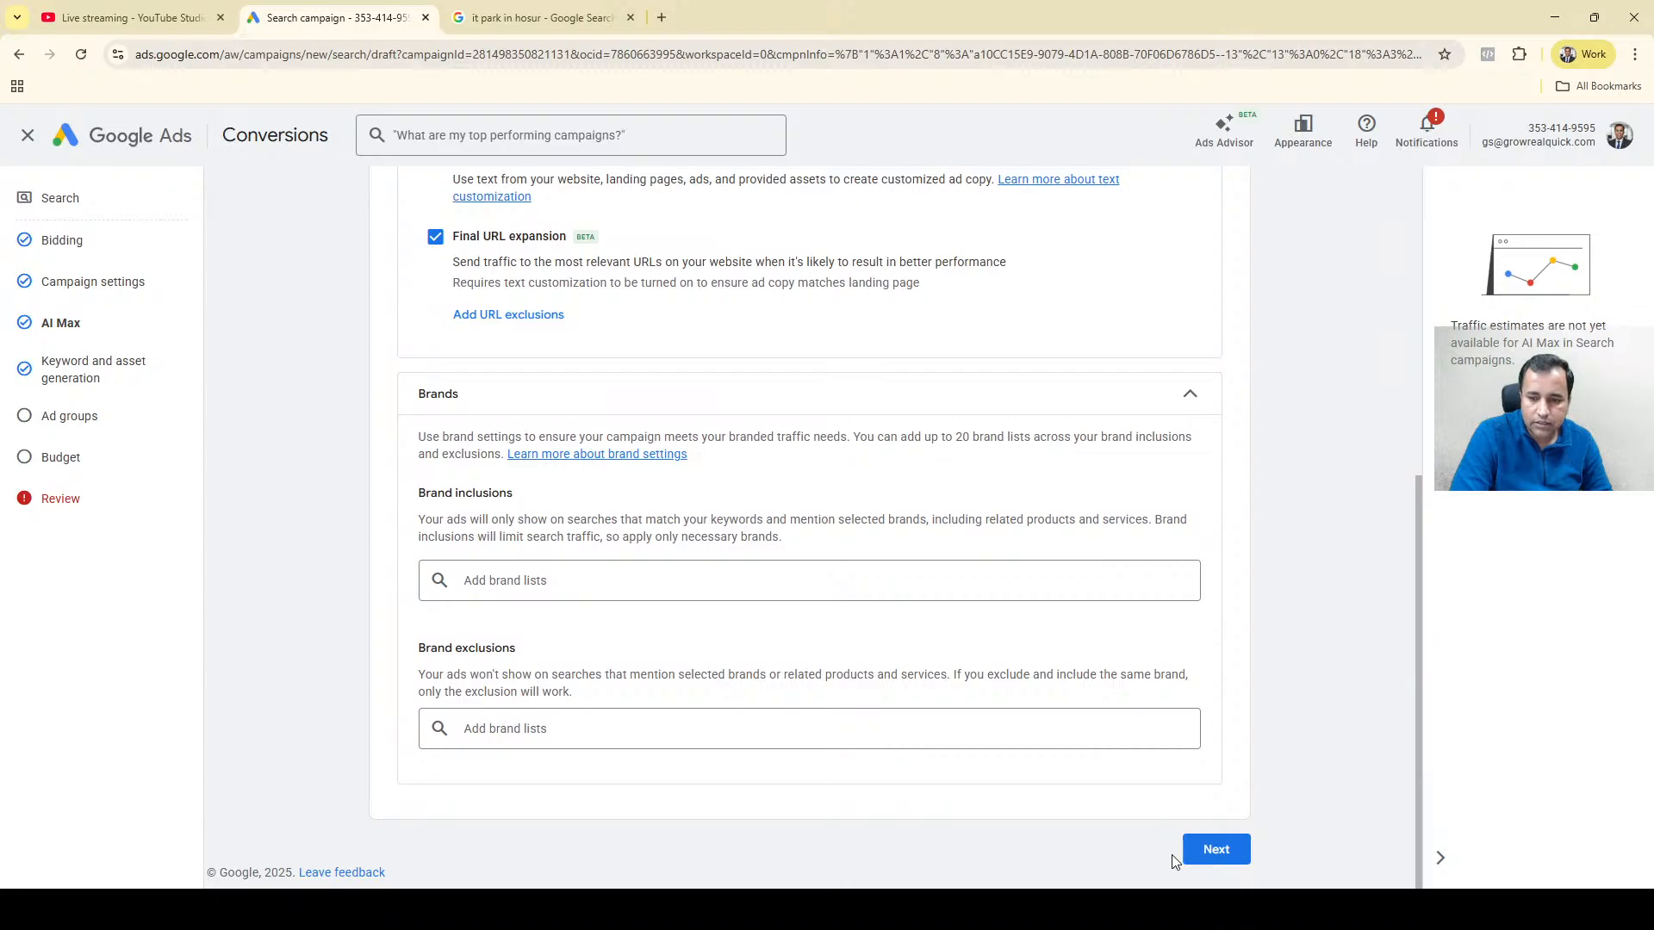
left_click(1210, 851)
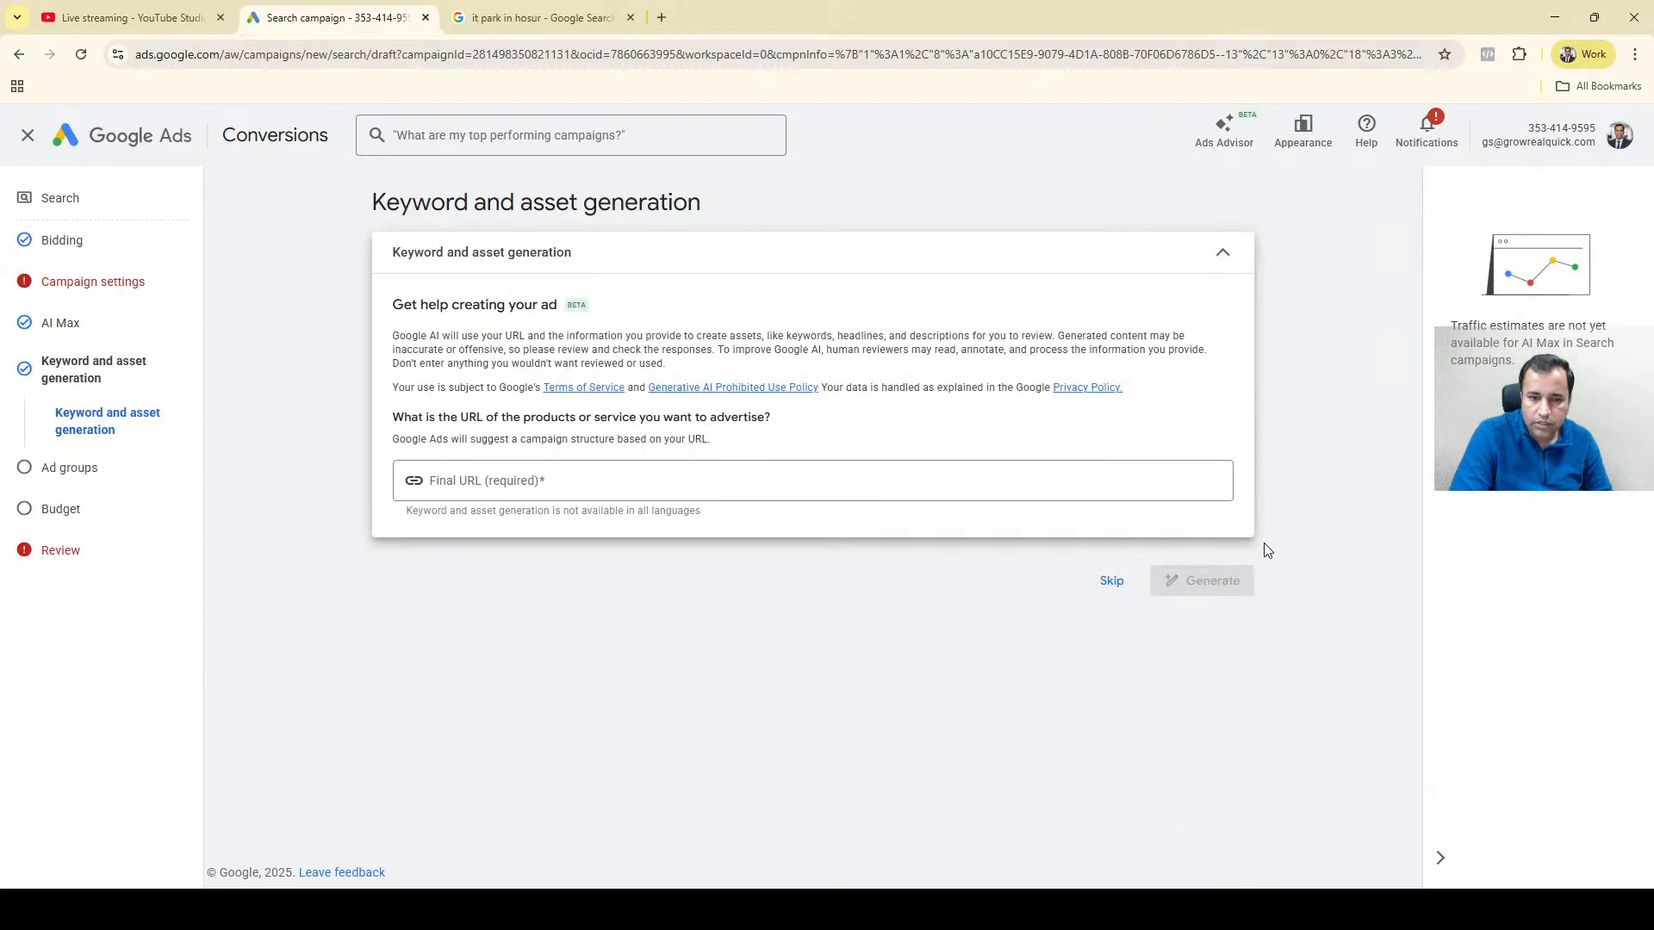
Open launchwithai.in in a new browser tab and return to the campaign's Final URL entry.
left_click(622, 498)
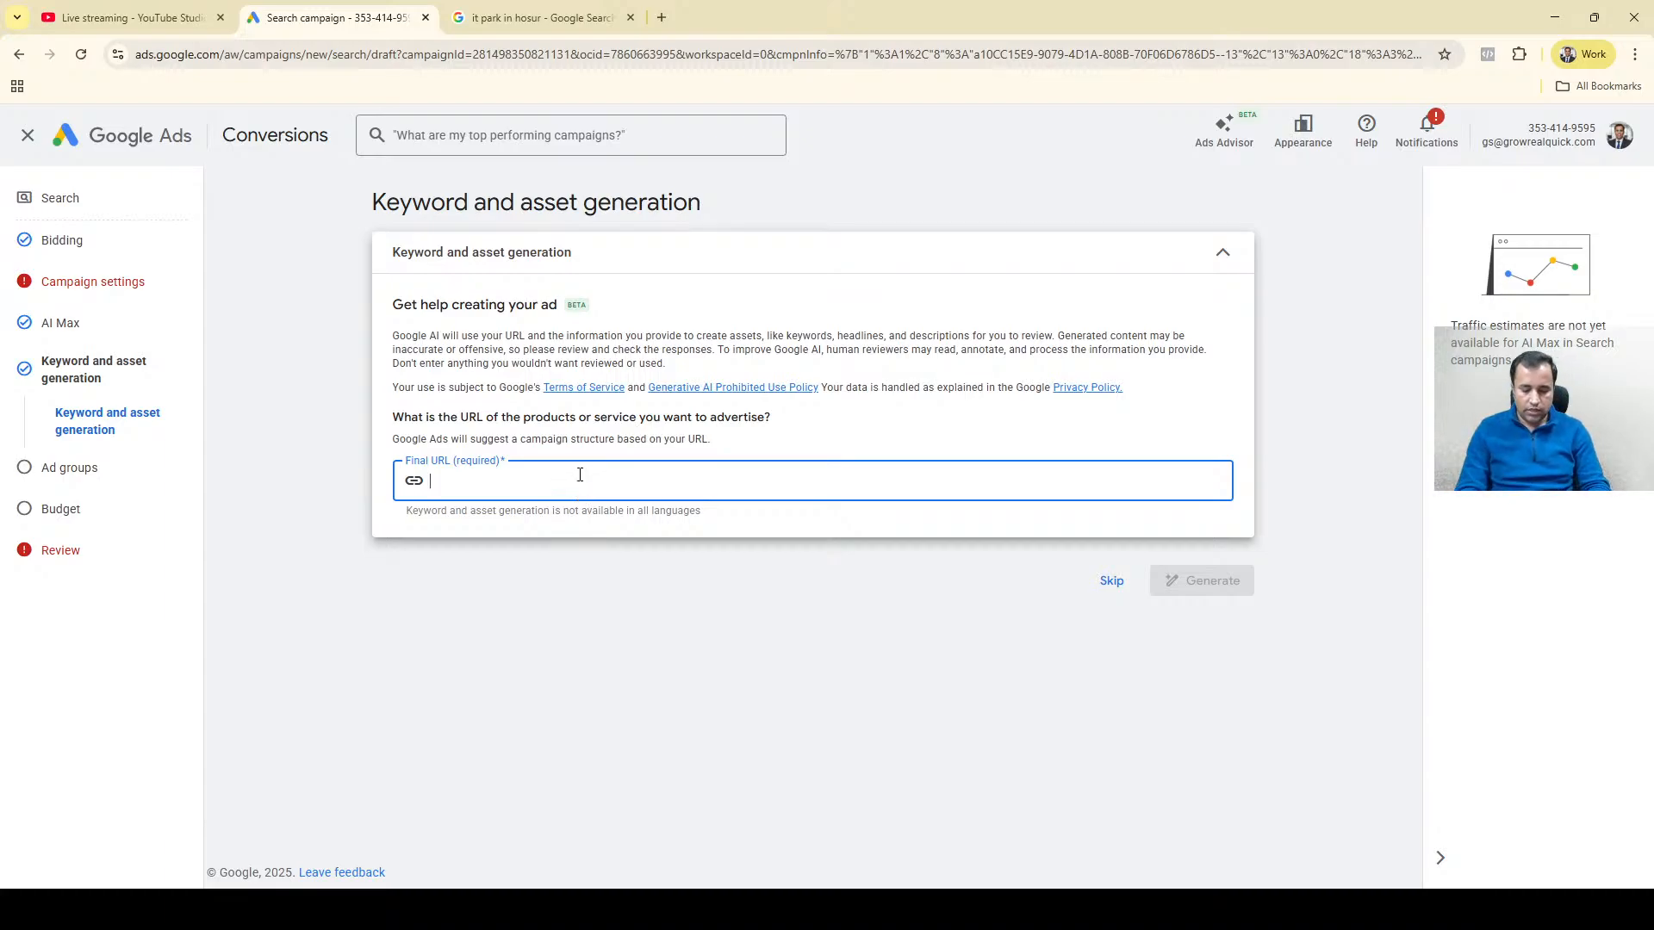
key("ctrl+t")
type("laun")
key("Return")
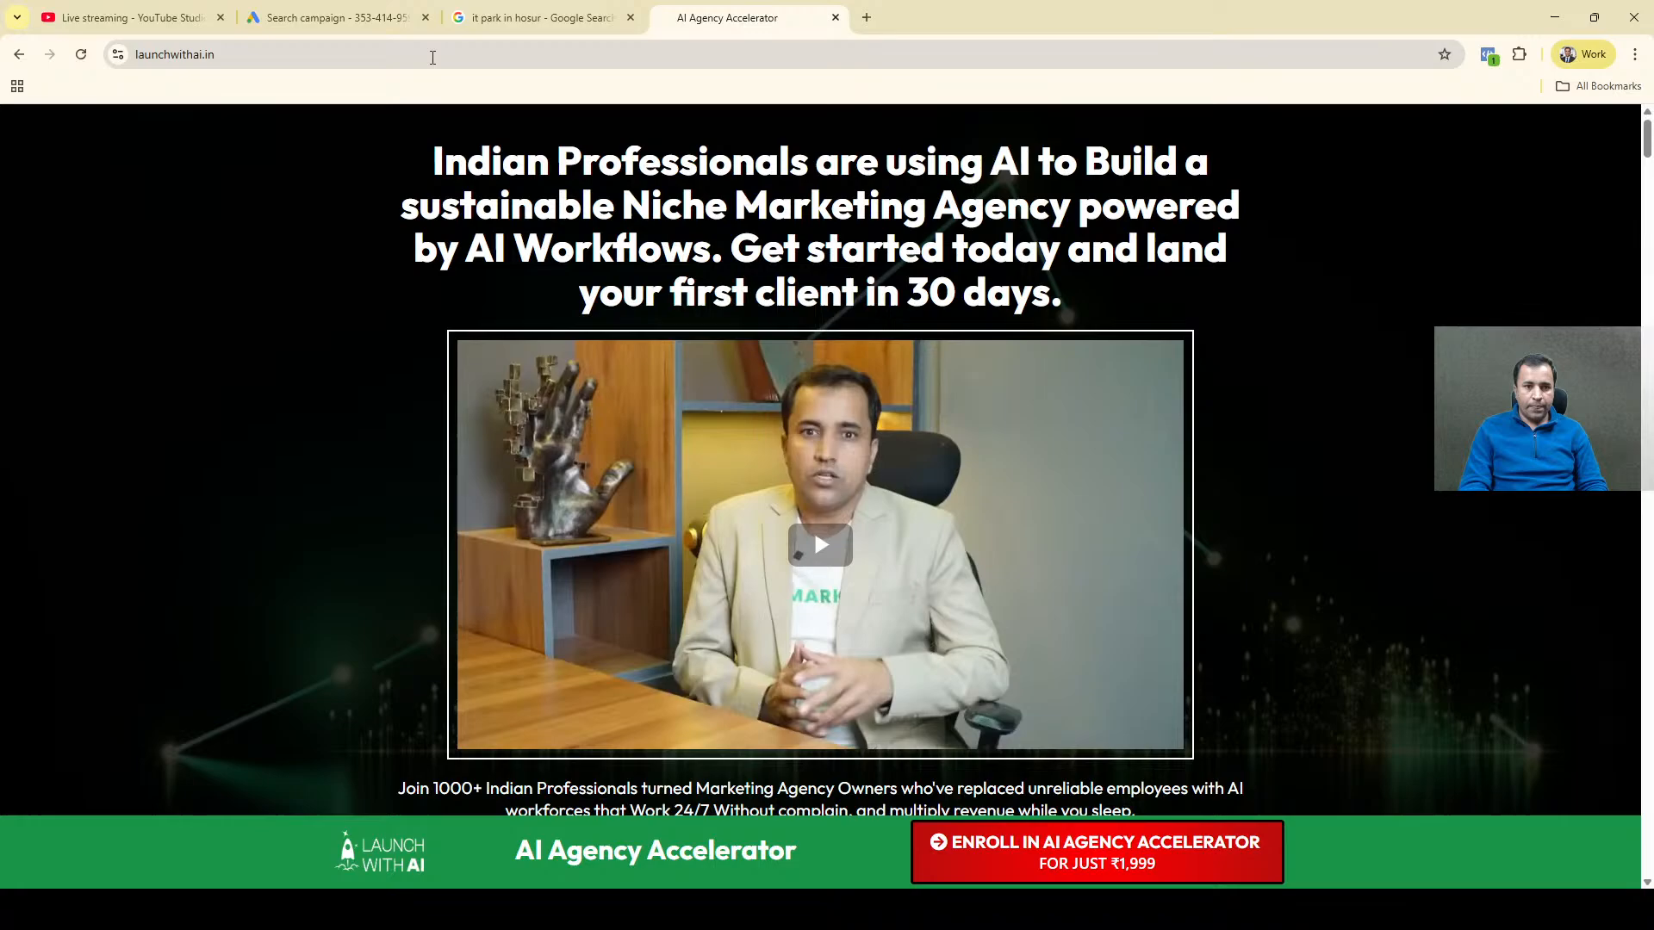
left_click(432, 57)
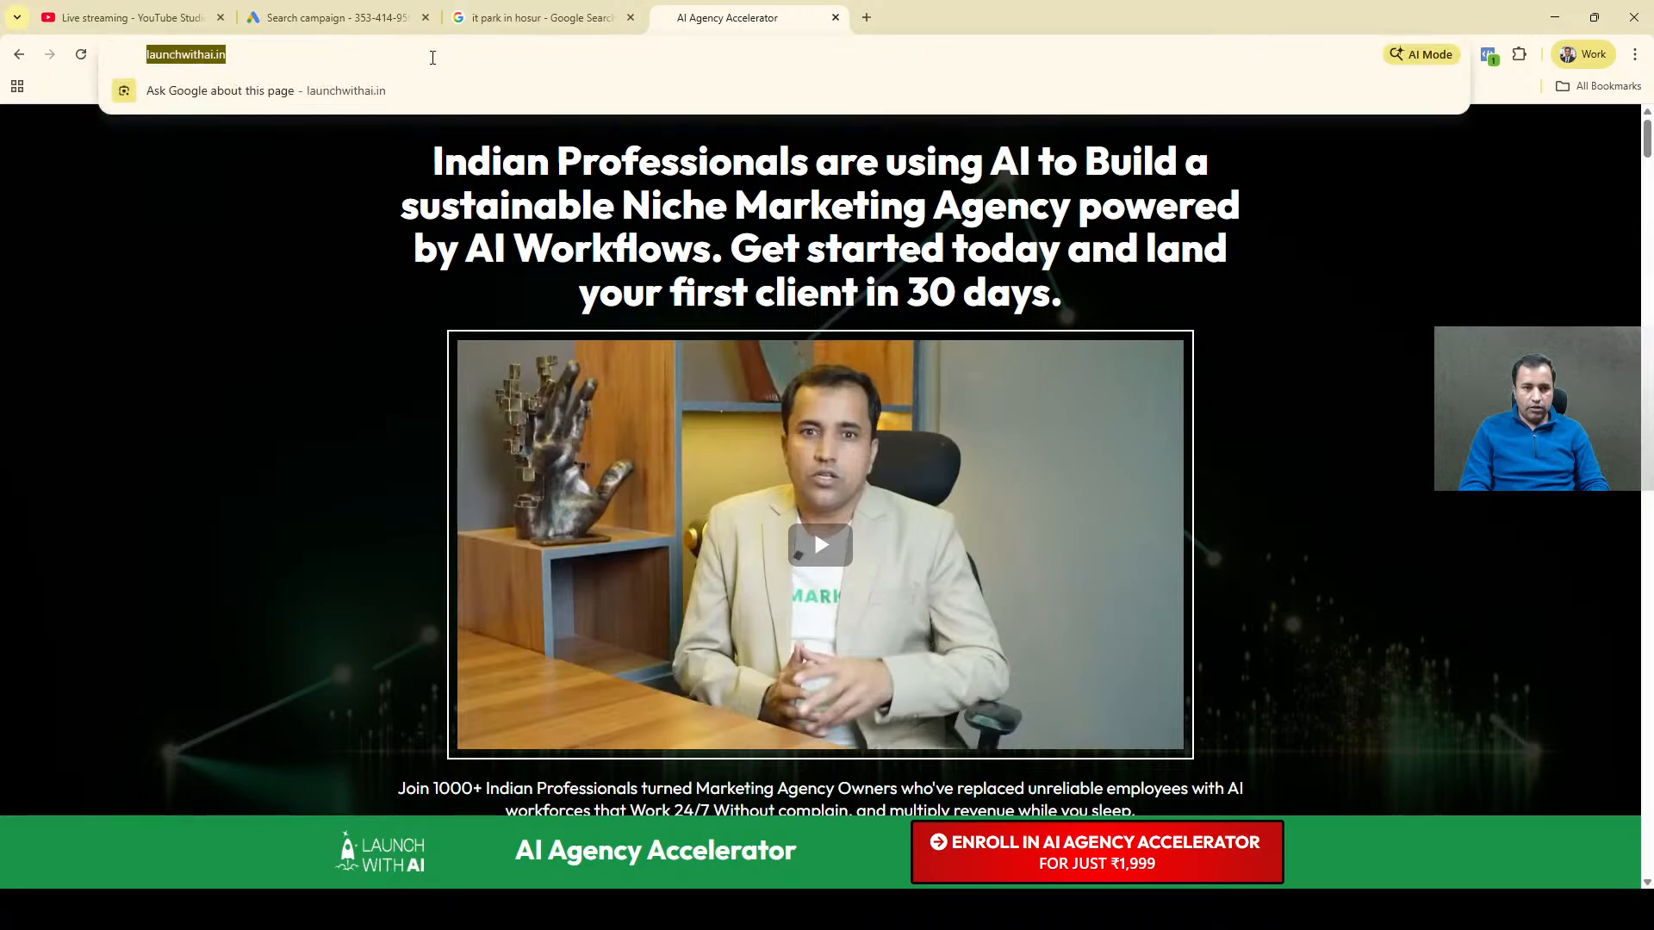
left_click(351, 7)
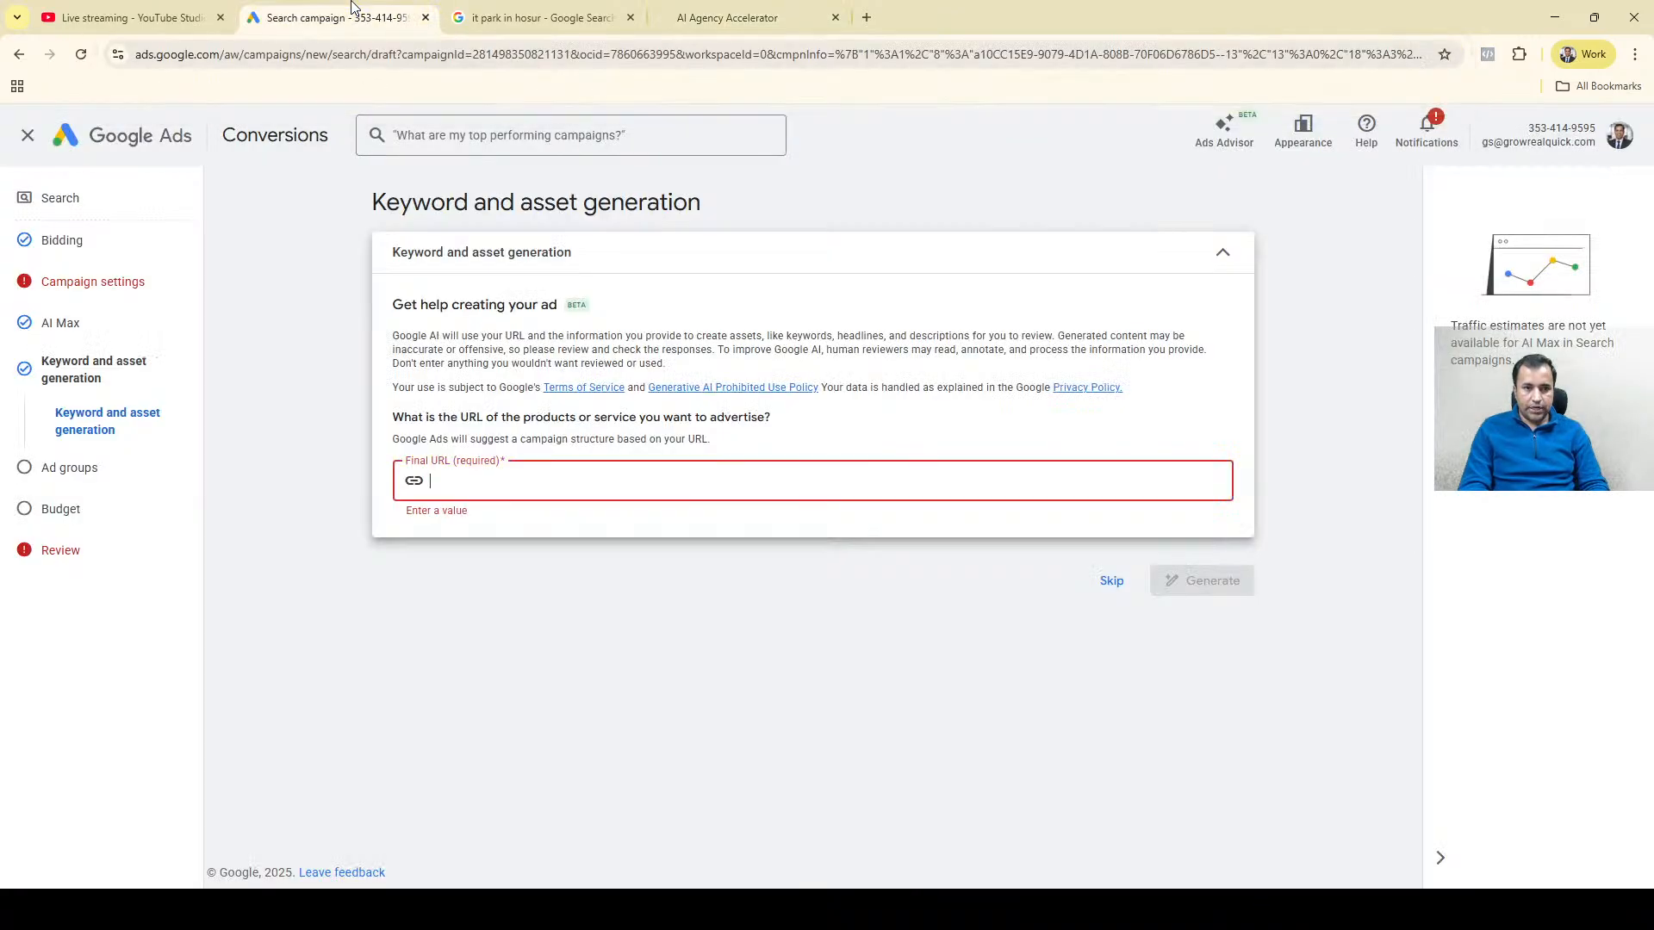
Look through the launchwithai.in landing page, including its course modules.
left_click(756, 16)
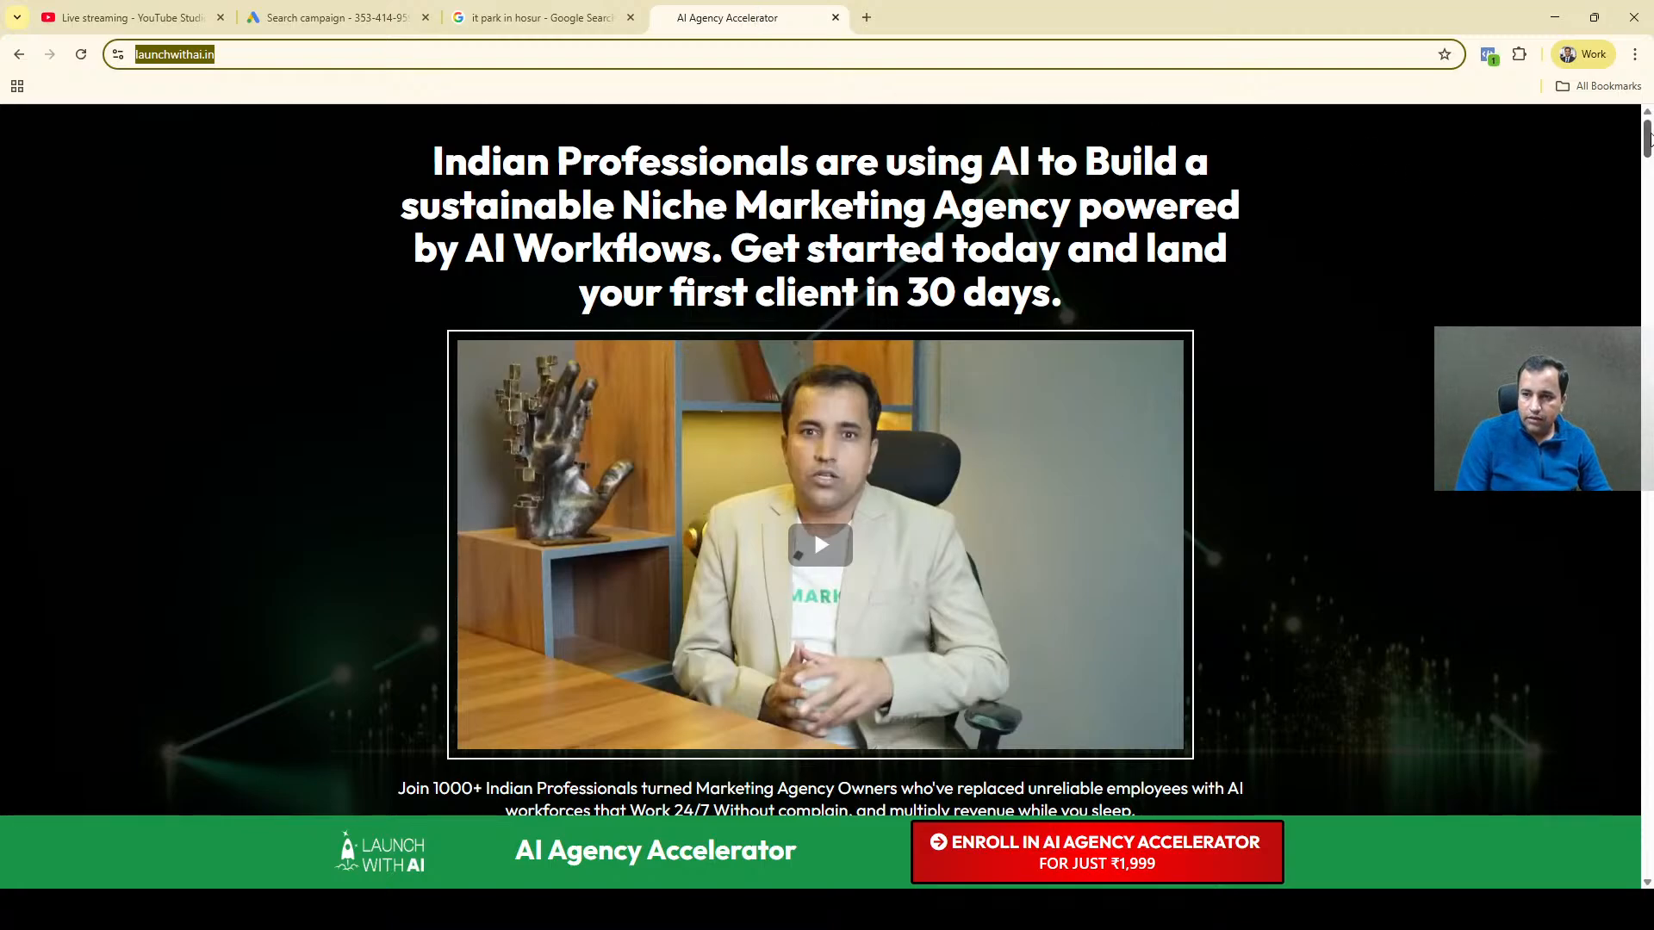
left_click_drag(1645, 148, 1647, 567)
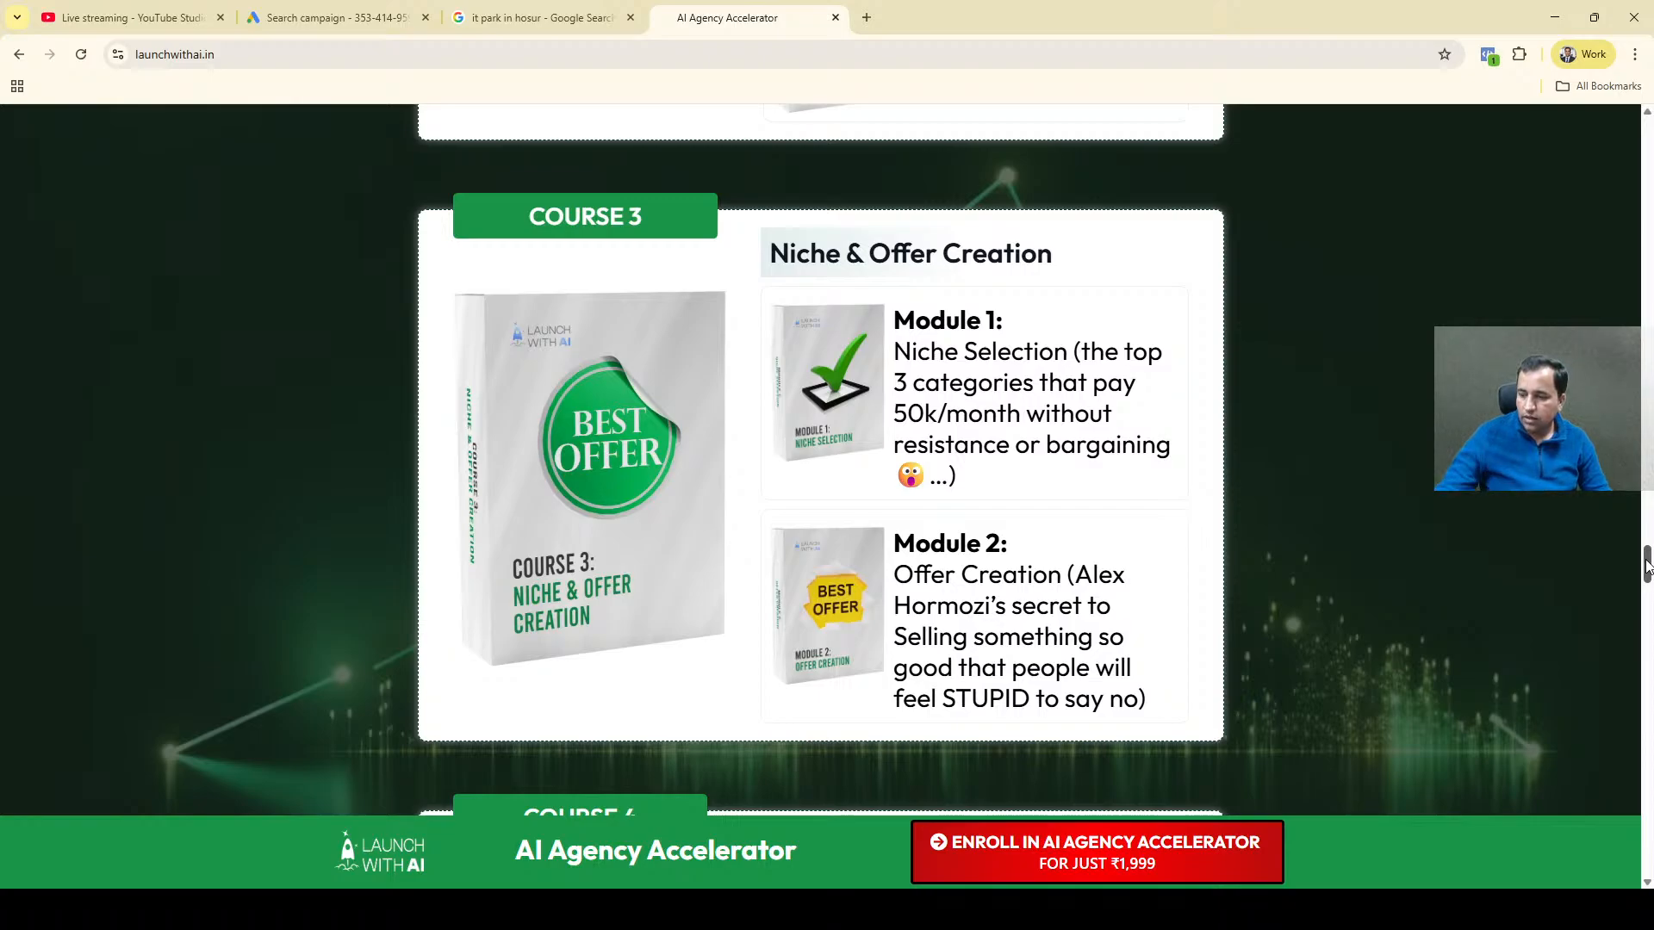
left_click_drag(1647, 566, 1647, 706)
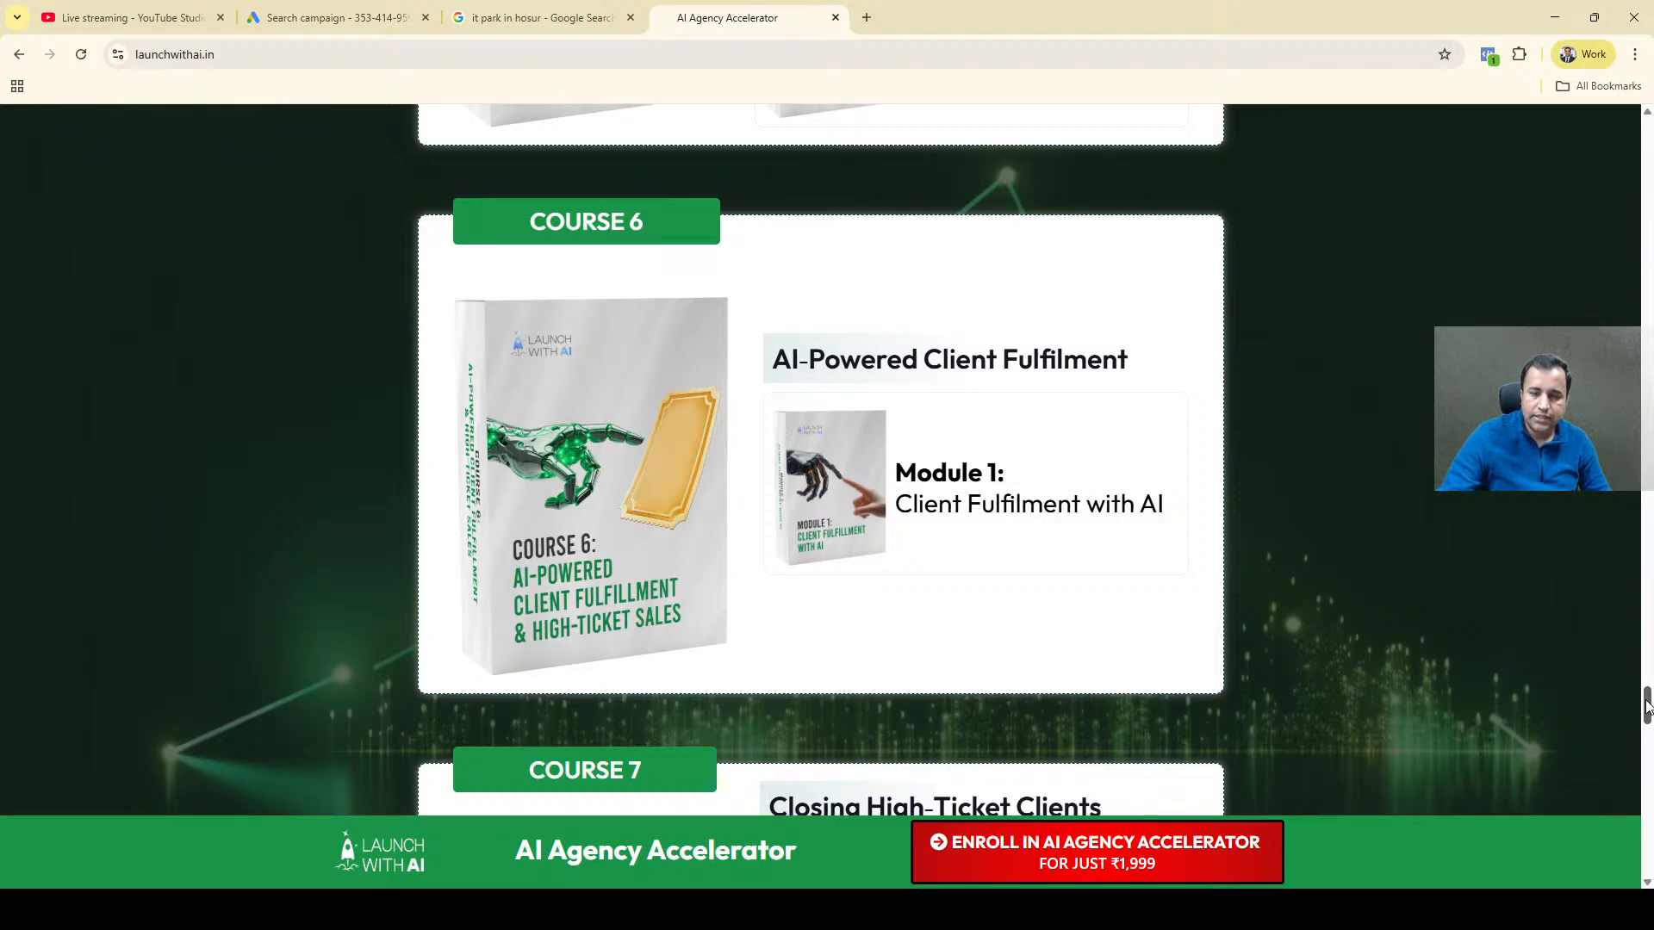
left_click_drag(1647, 706, 1646, 734)
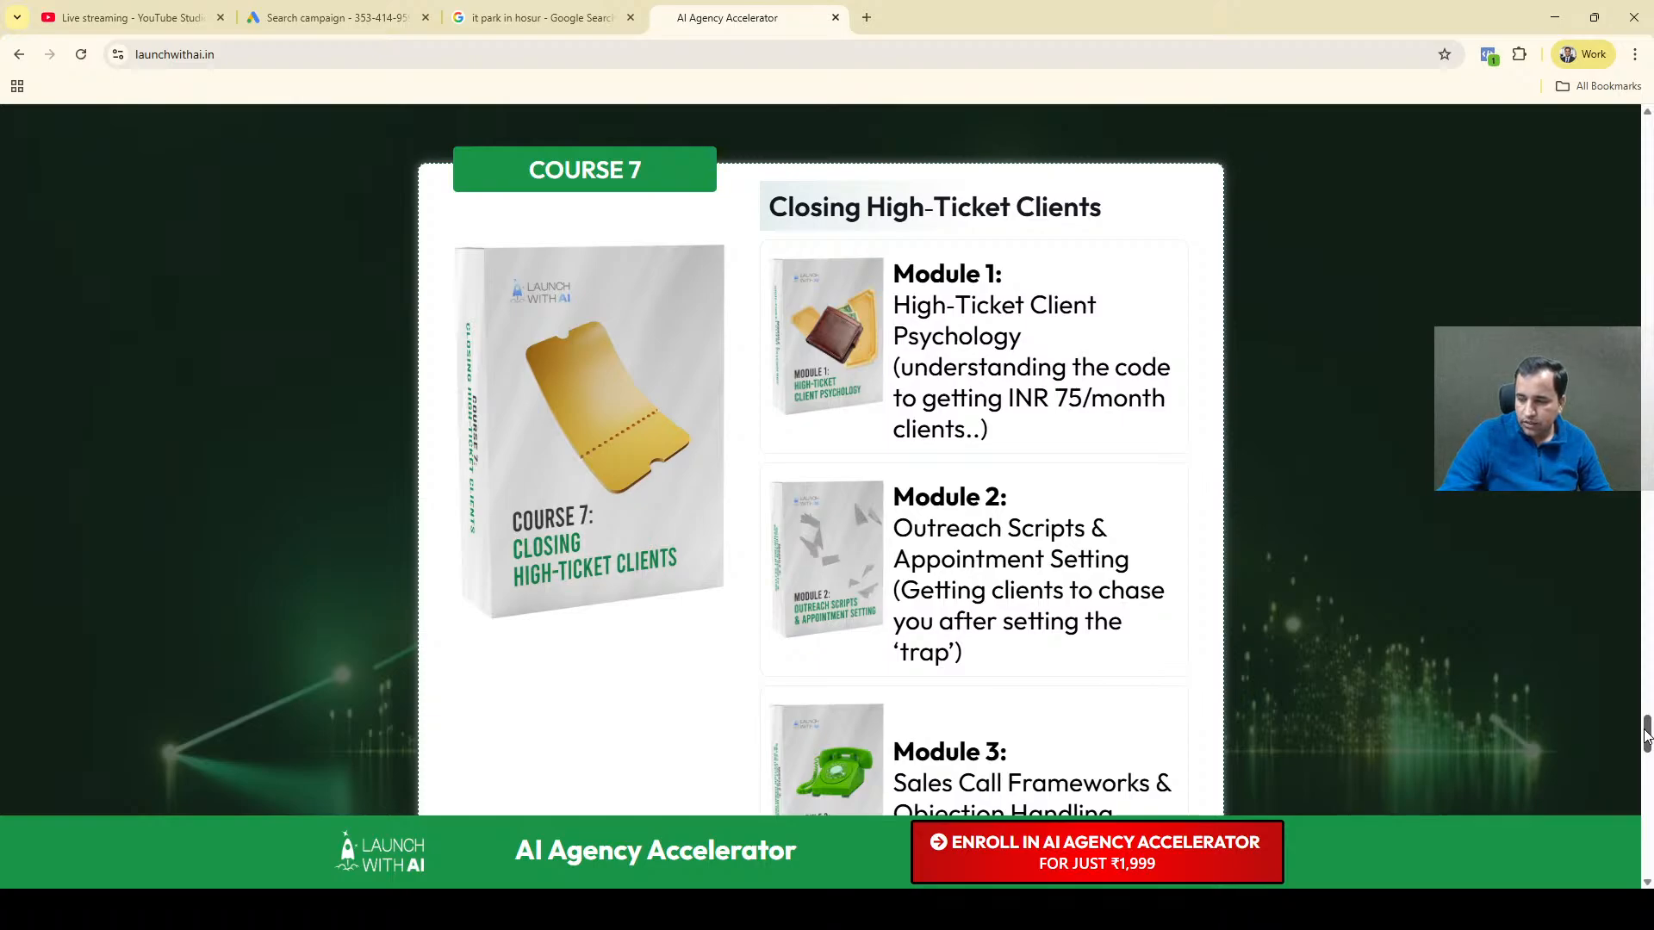
left_click_drag(1647, 735, 1649, 133)
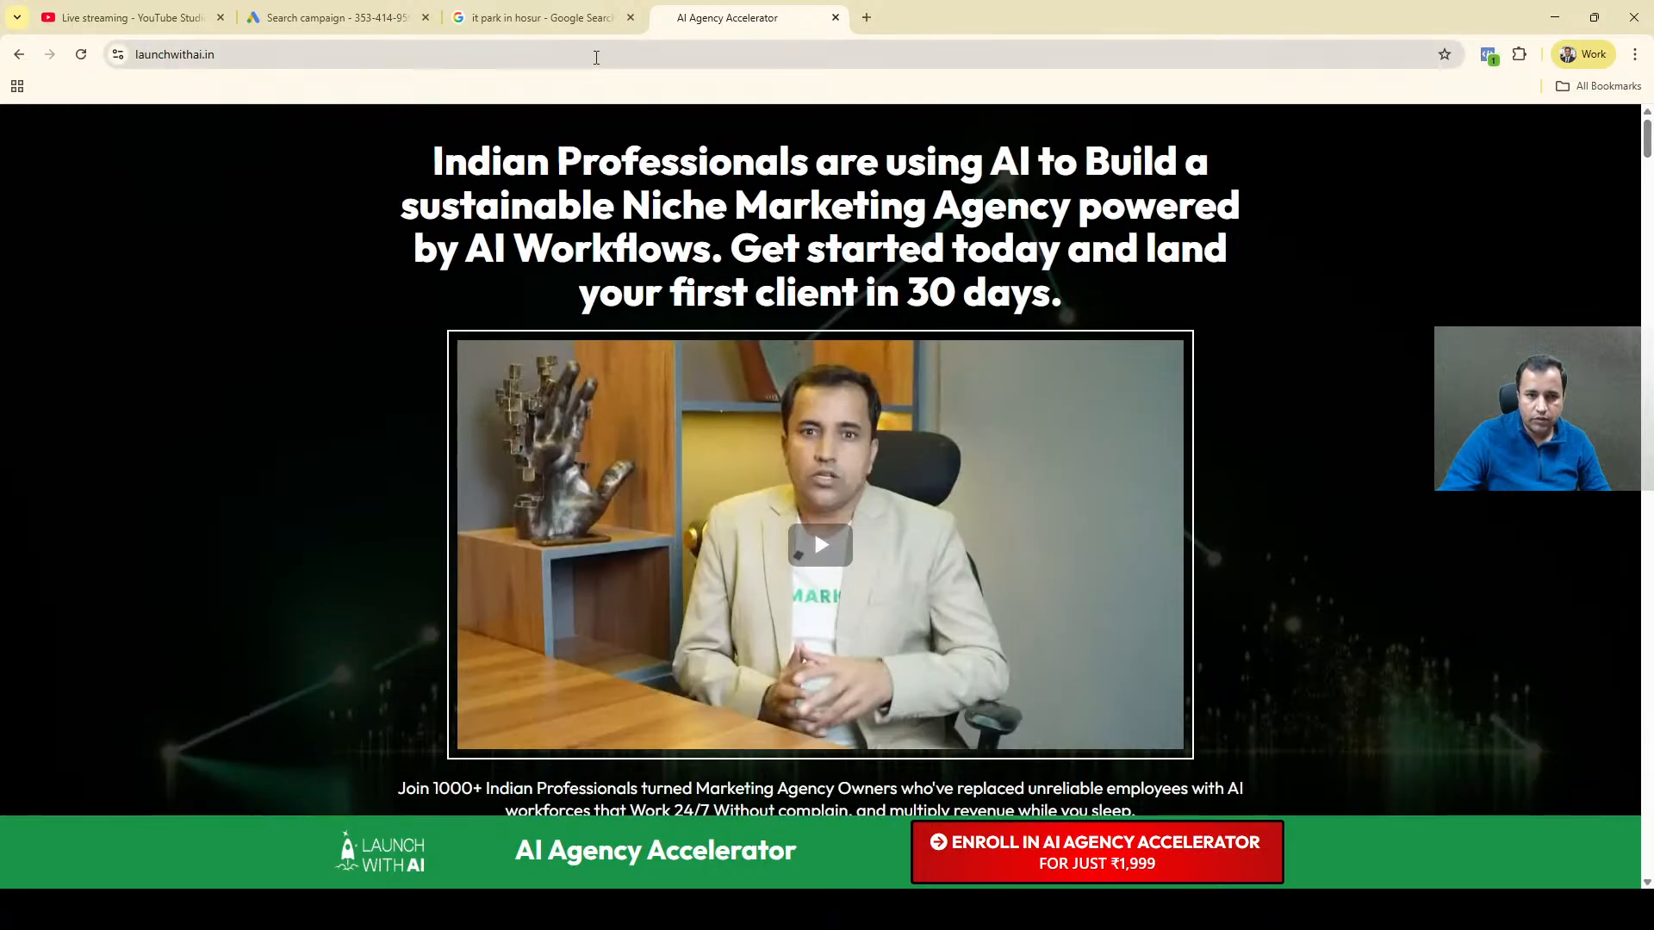
left_click(596, 57)
key("ctrl+c")
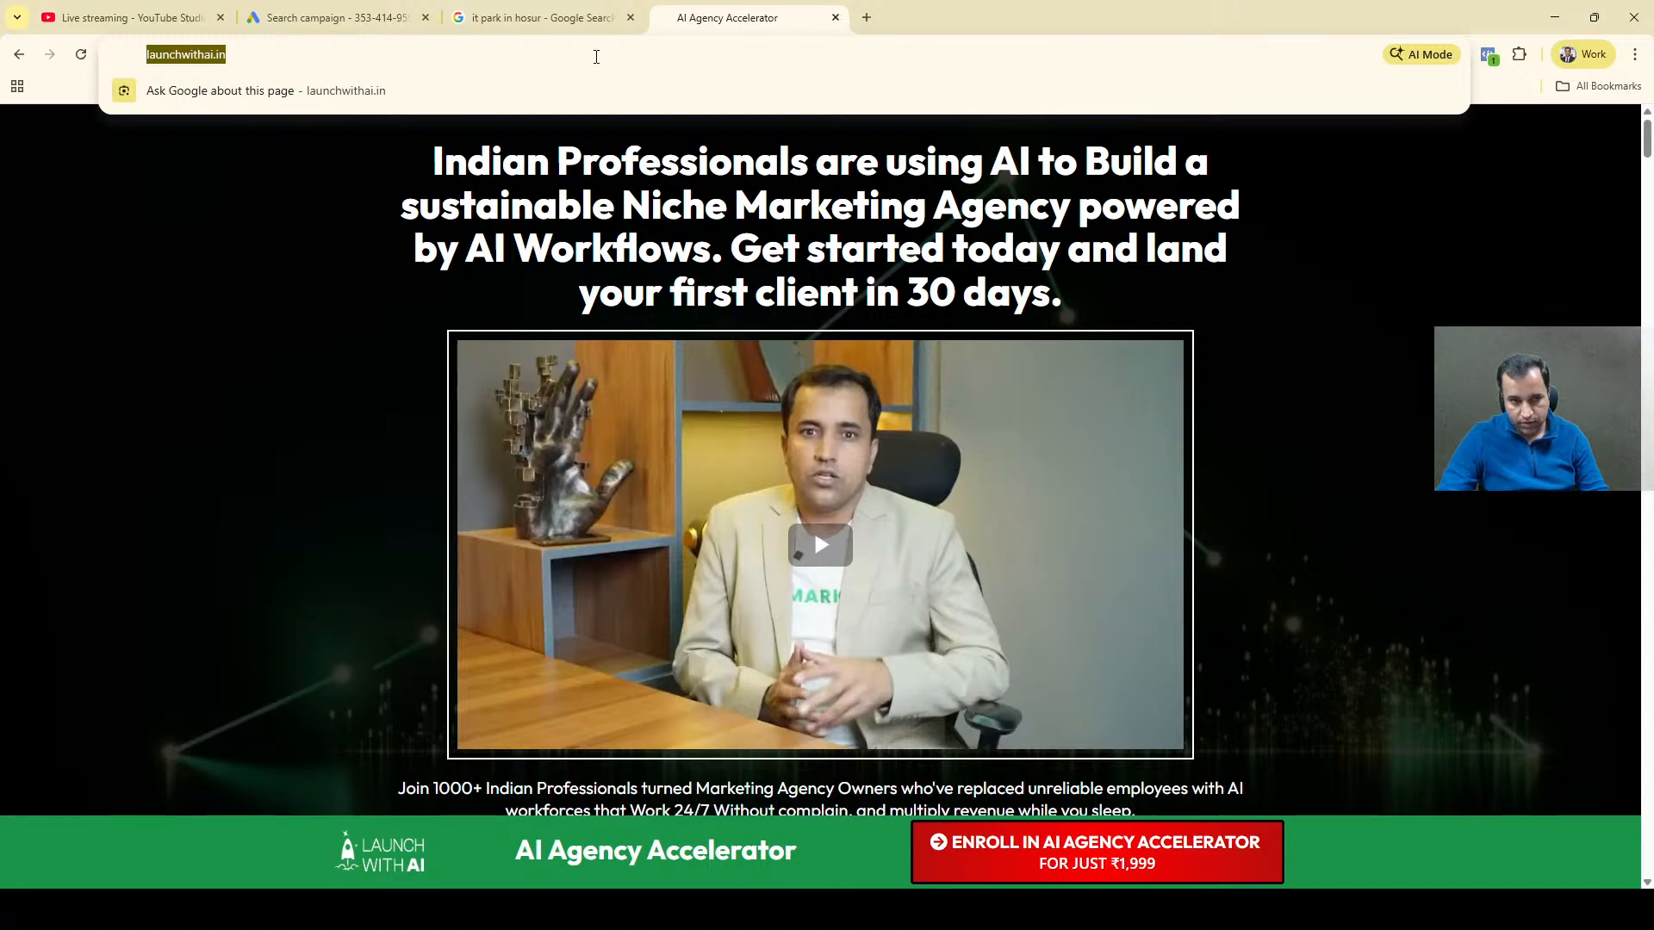
left_click(377, 9)
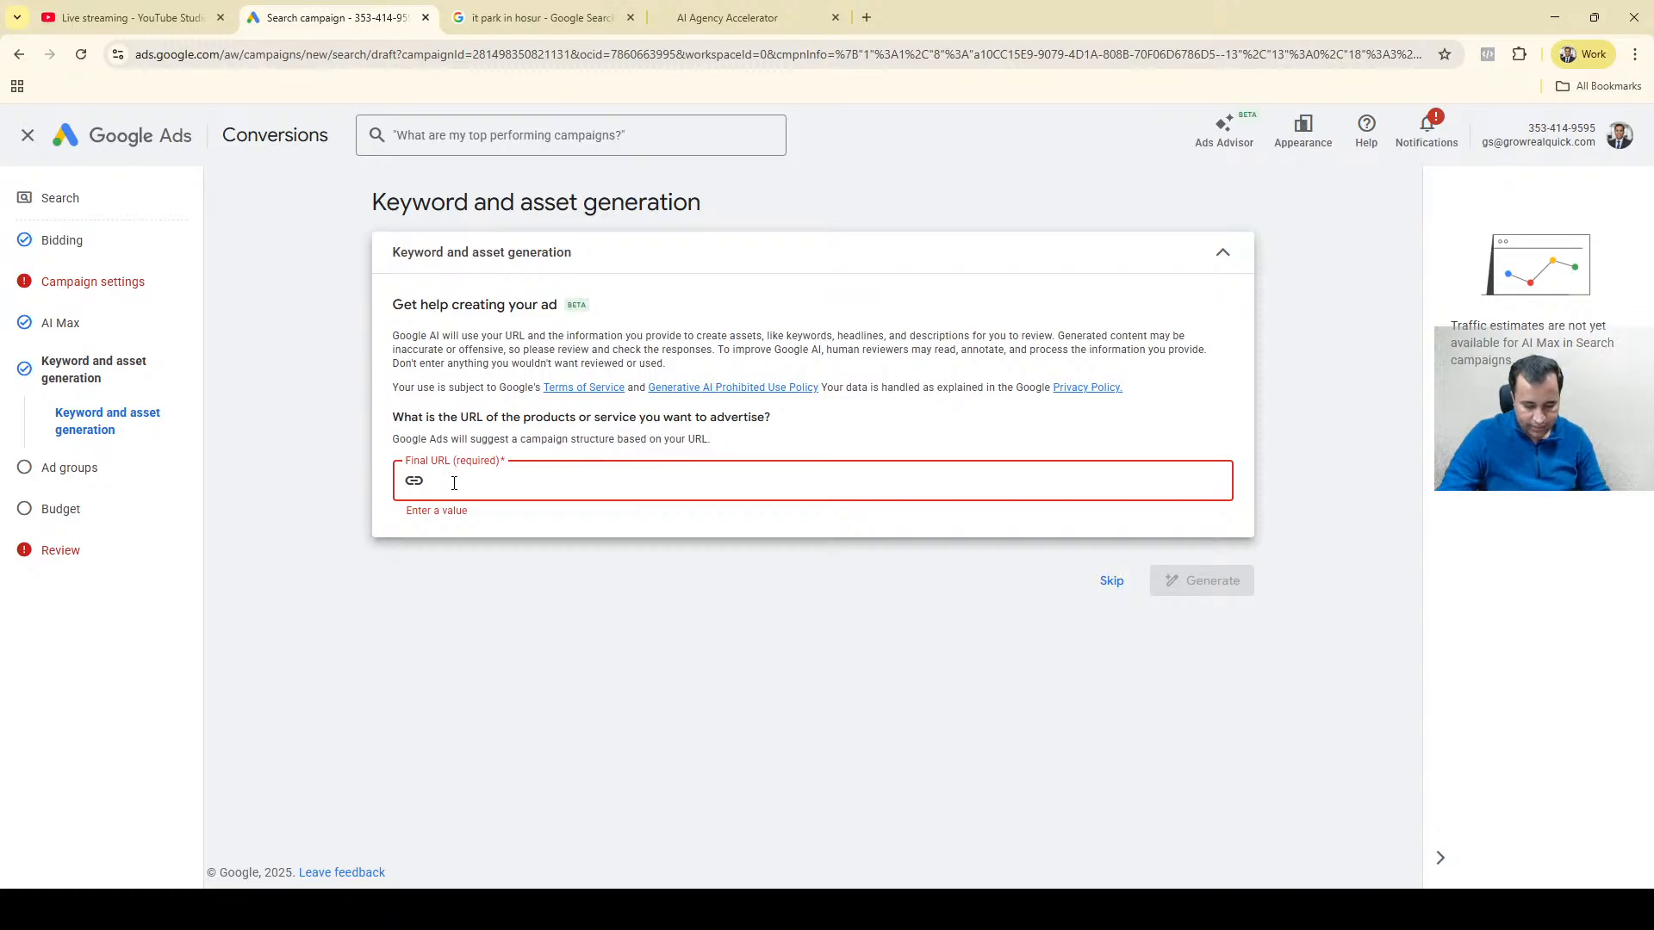
key("ctrl+v")
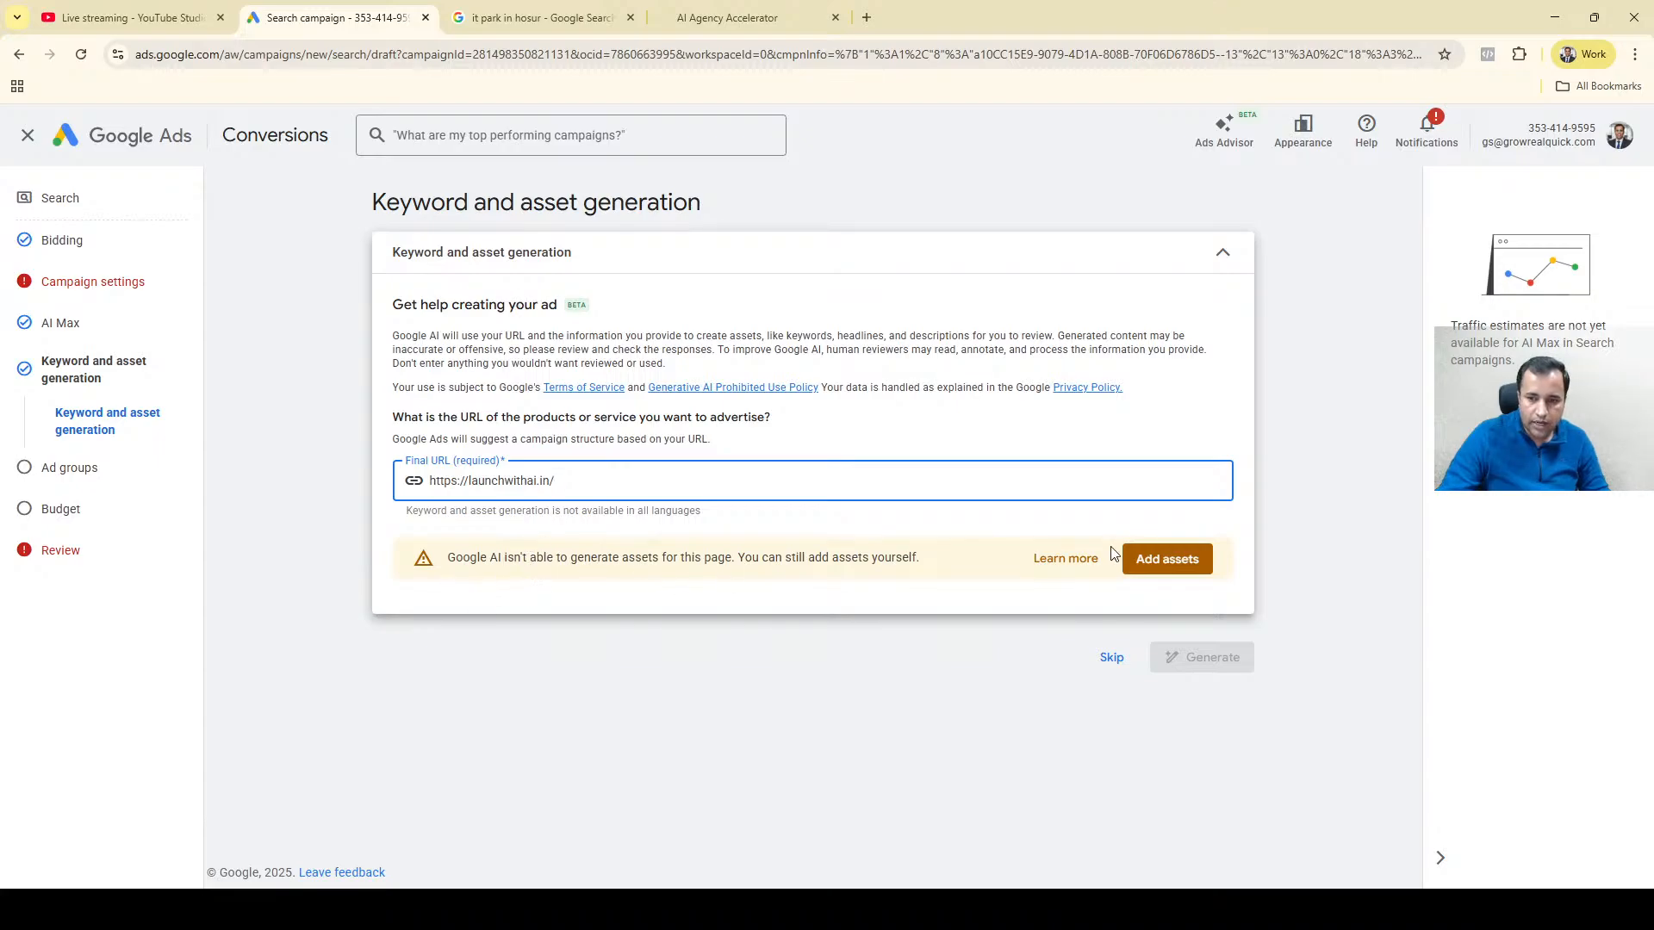
left_click(1189, 560)
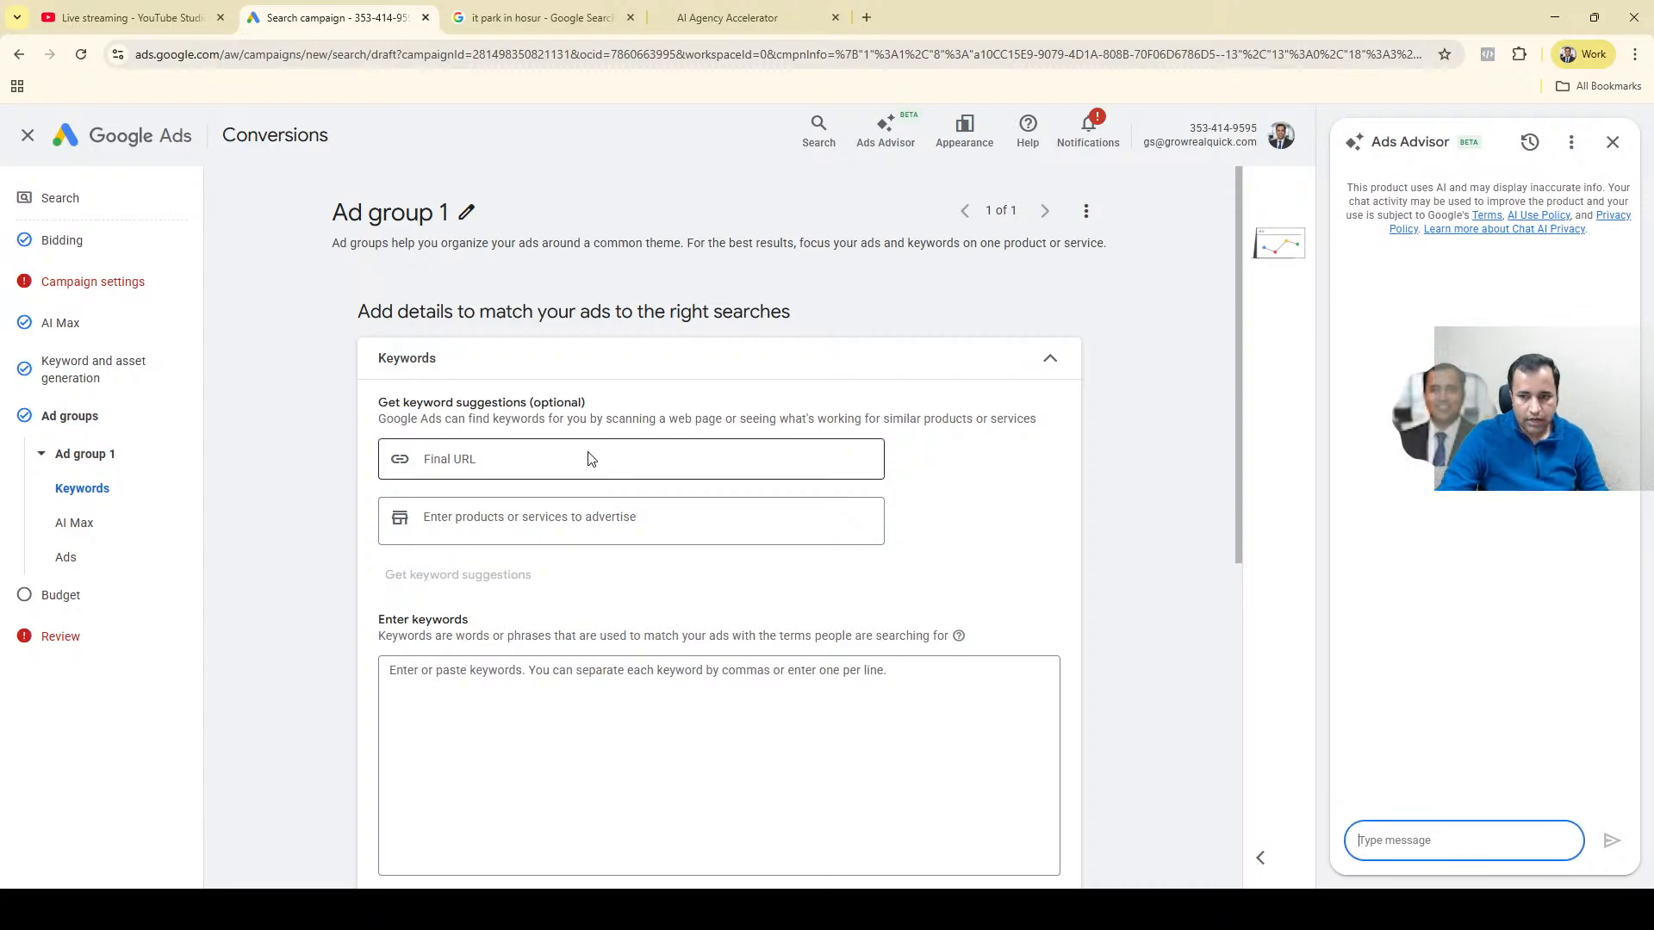
left_click(534, 461)
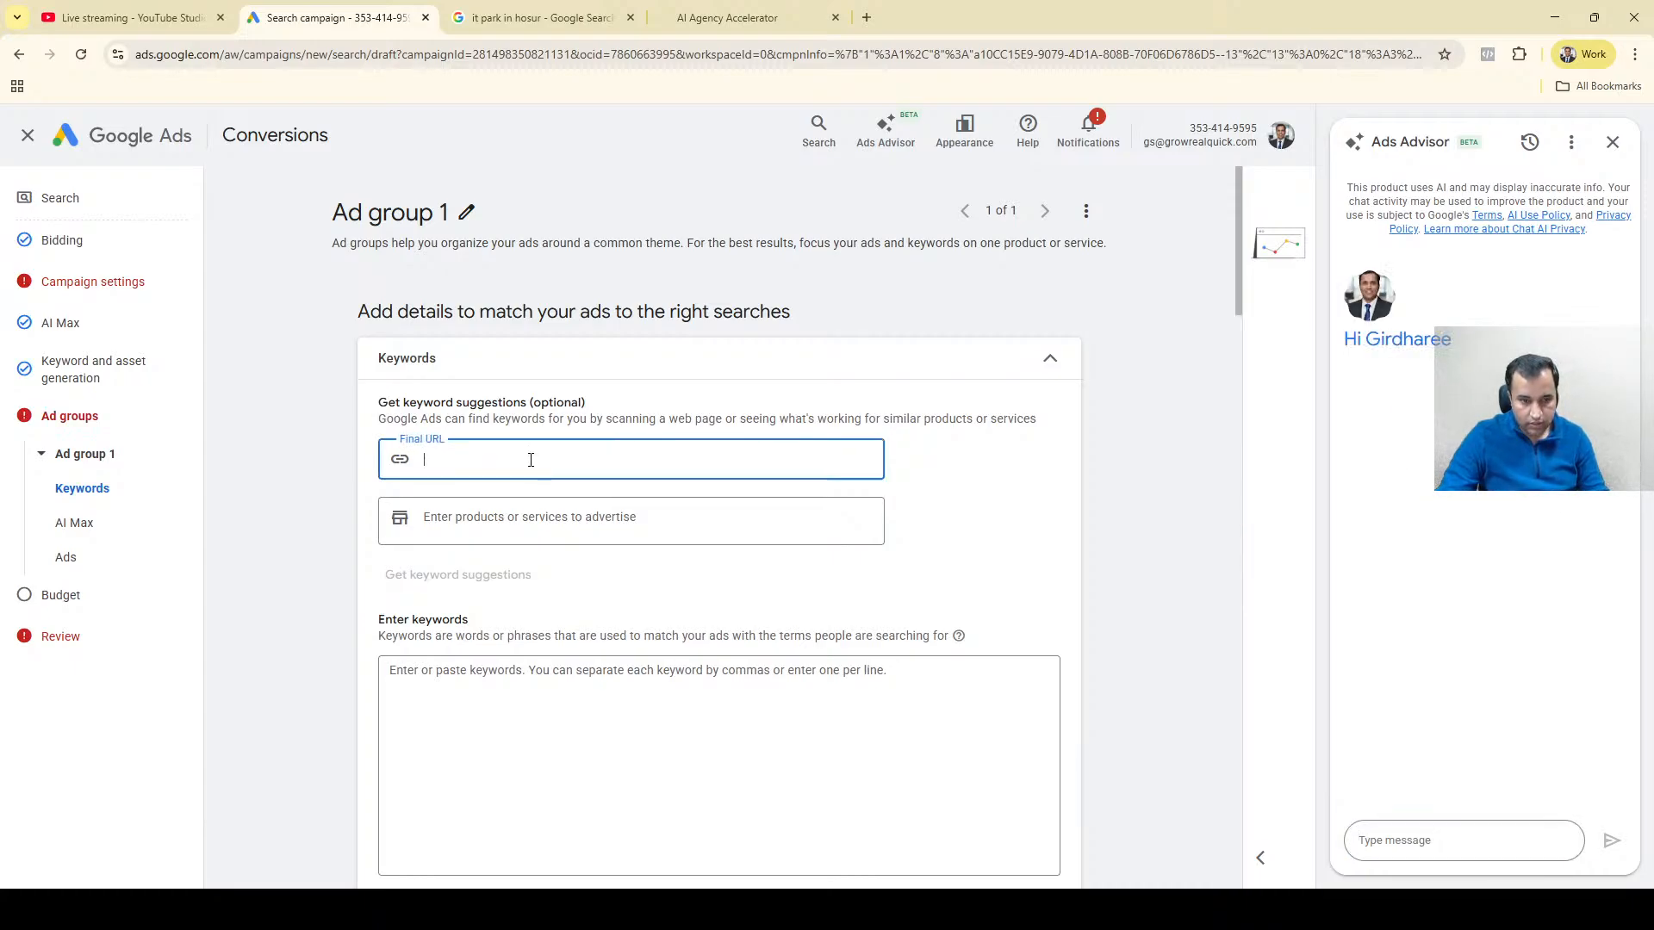
key("ctrl+v")
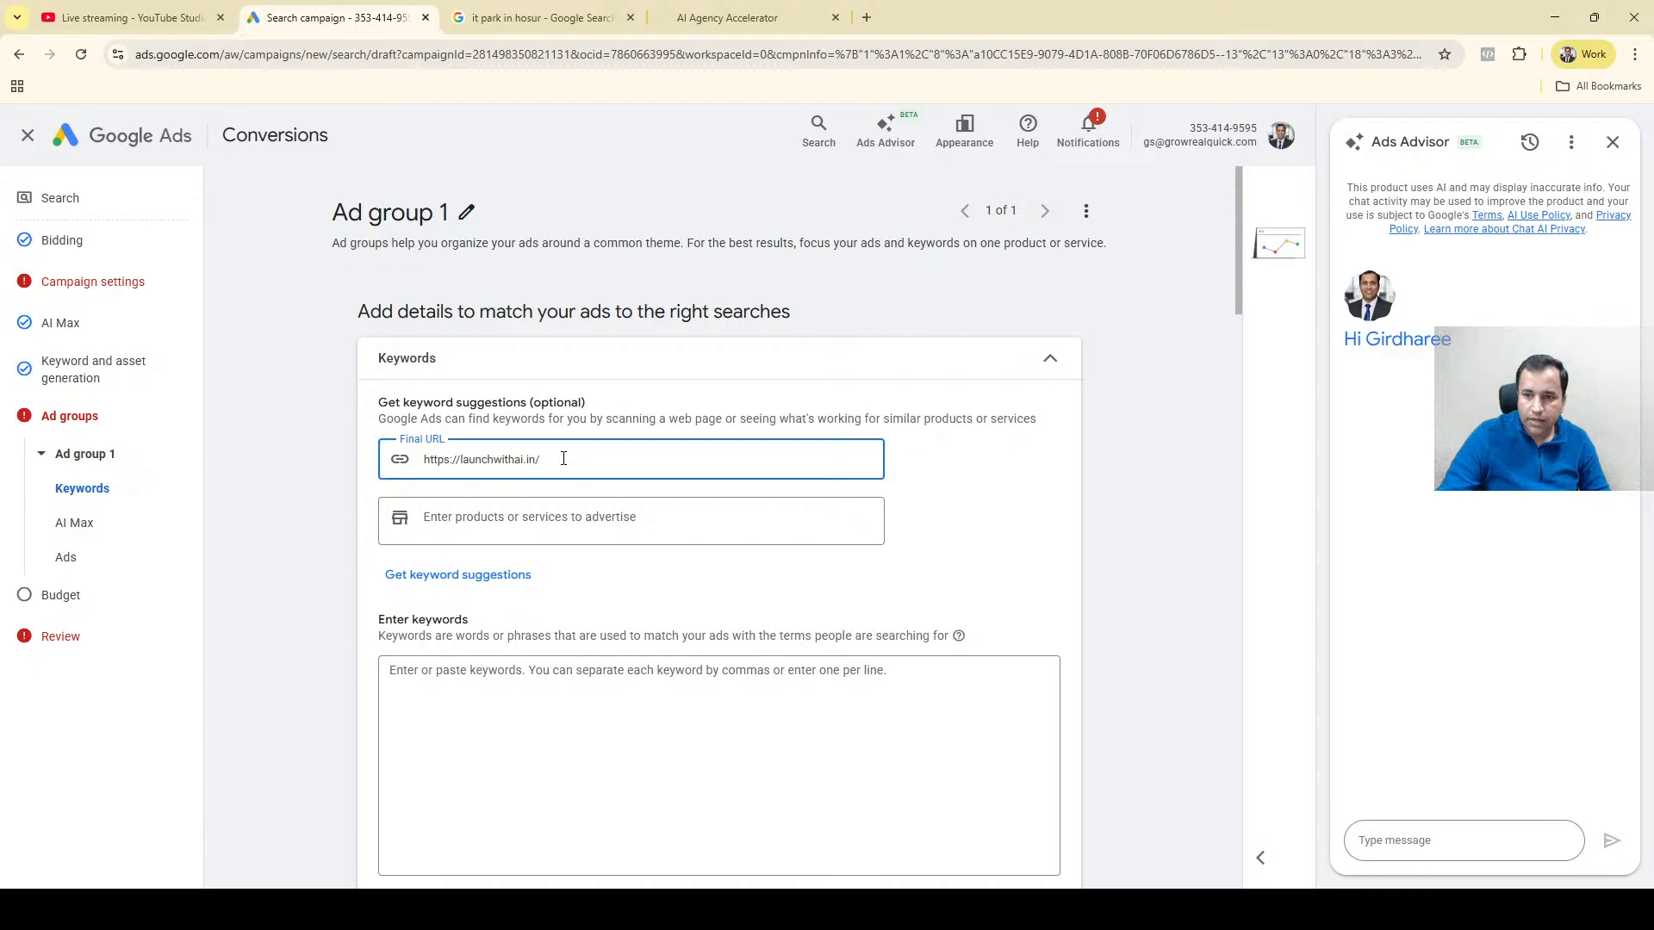
left_click(1614, 145)
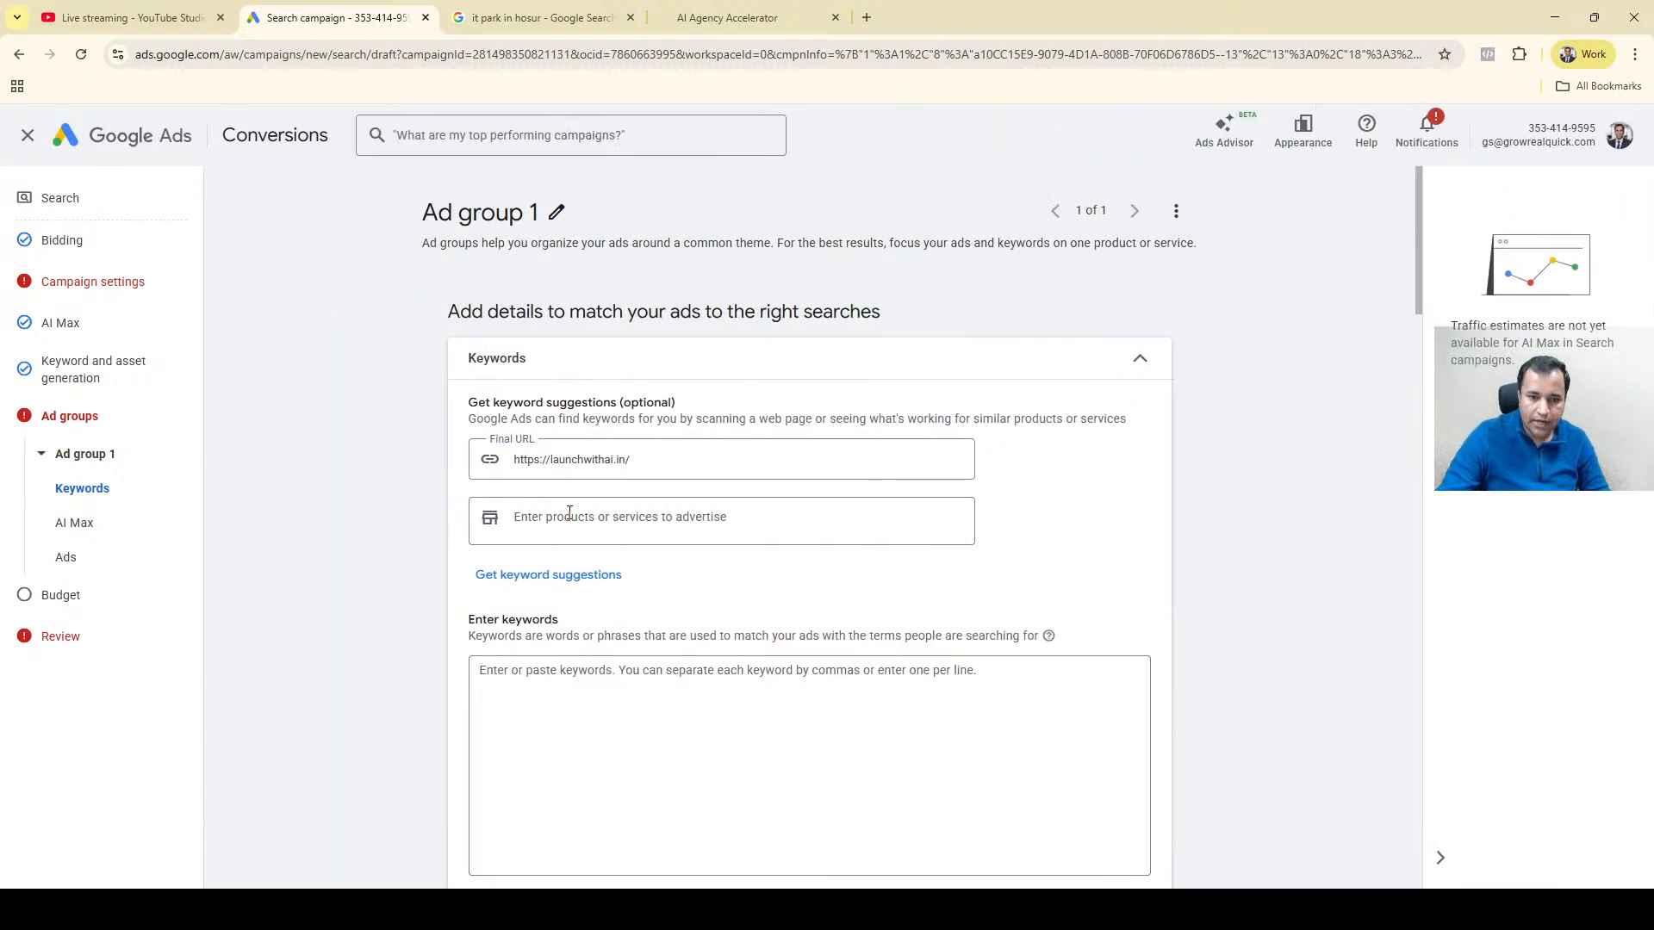
Add "Digital marketing course" as the product or service to advertise for keyword suggestions.
left_click(569, 513)
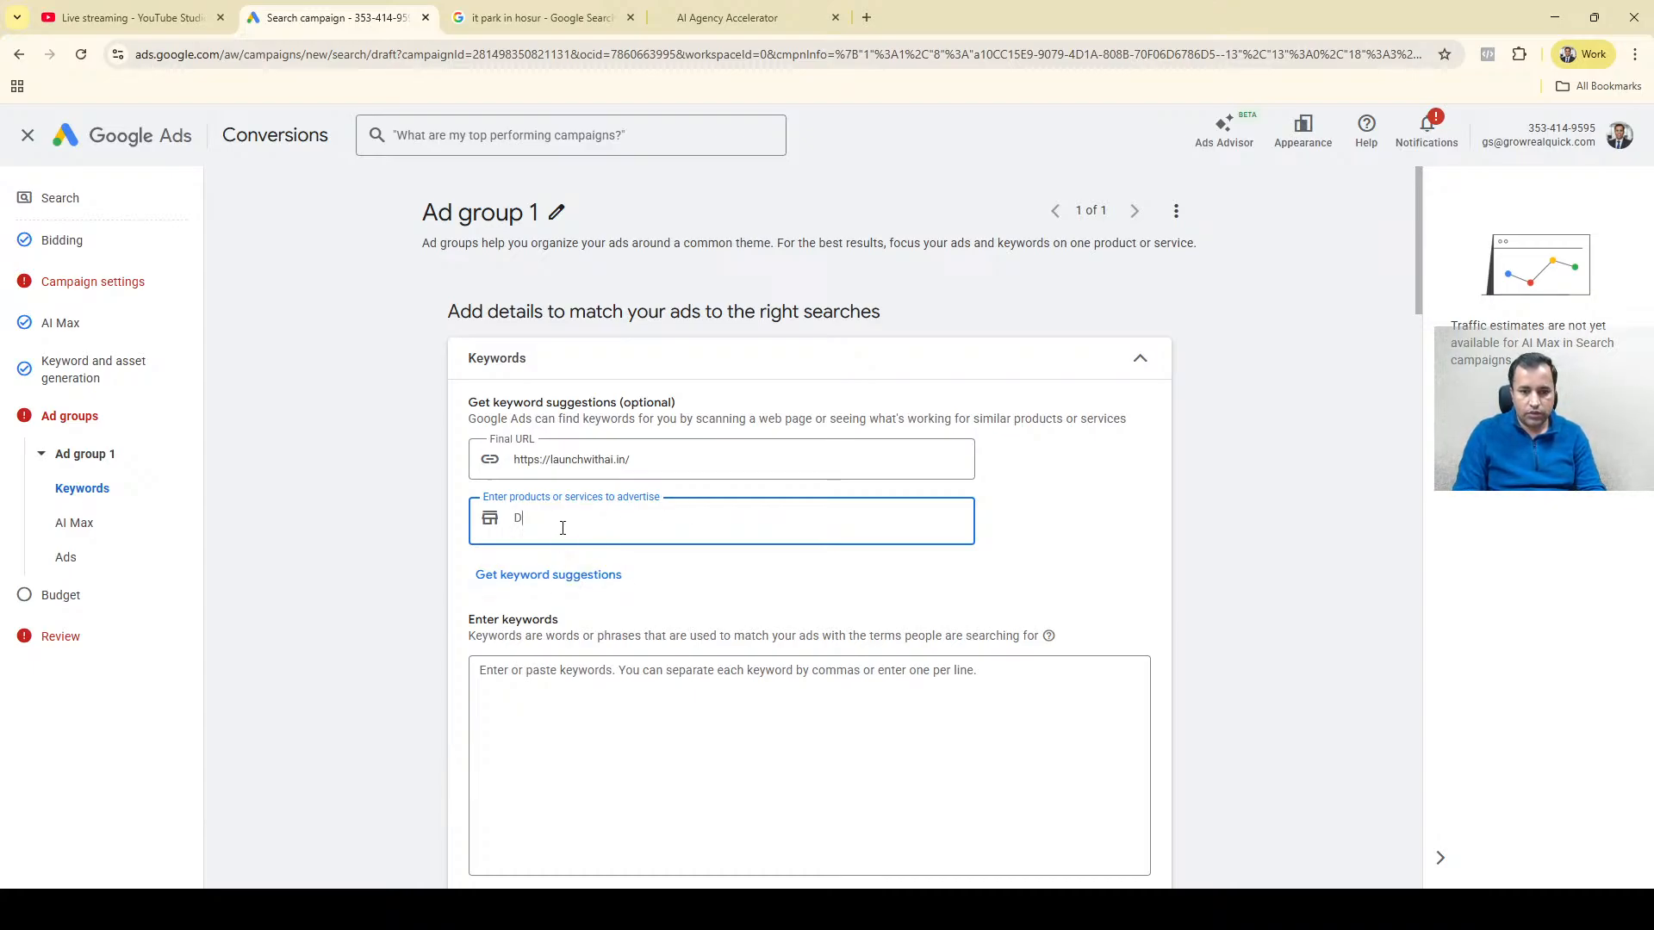
key("BackSpace")
key("BackSpace")
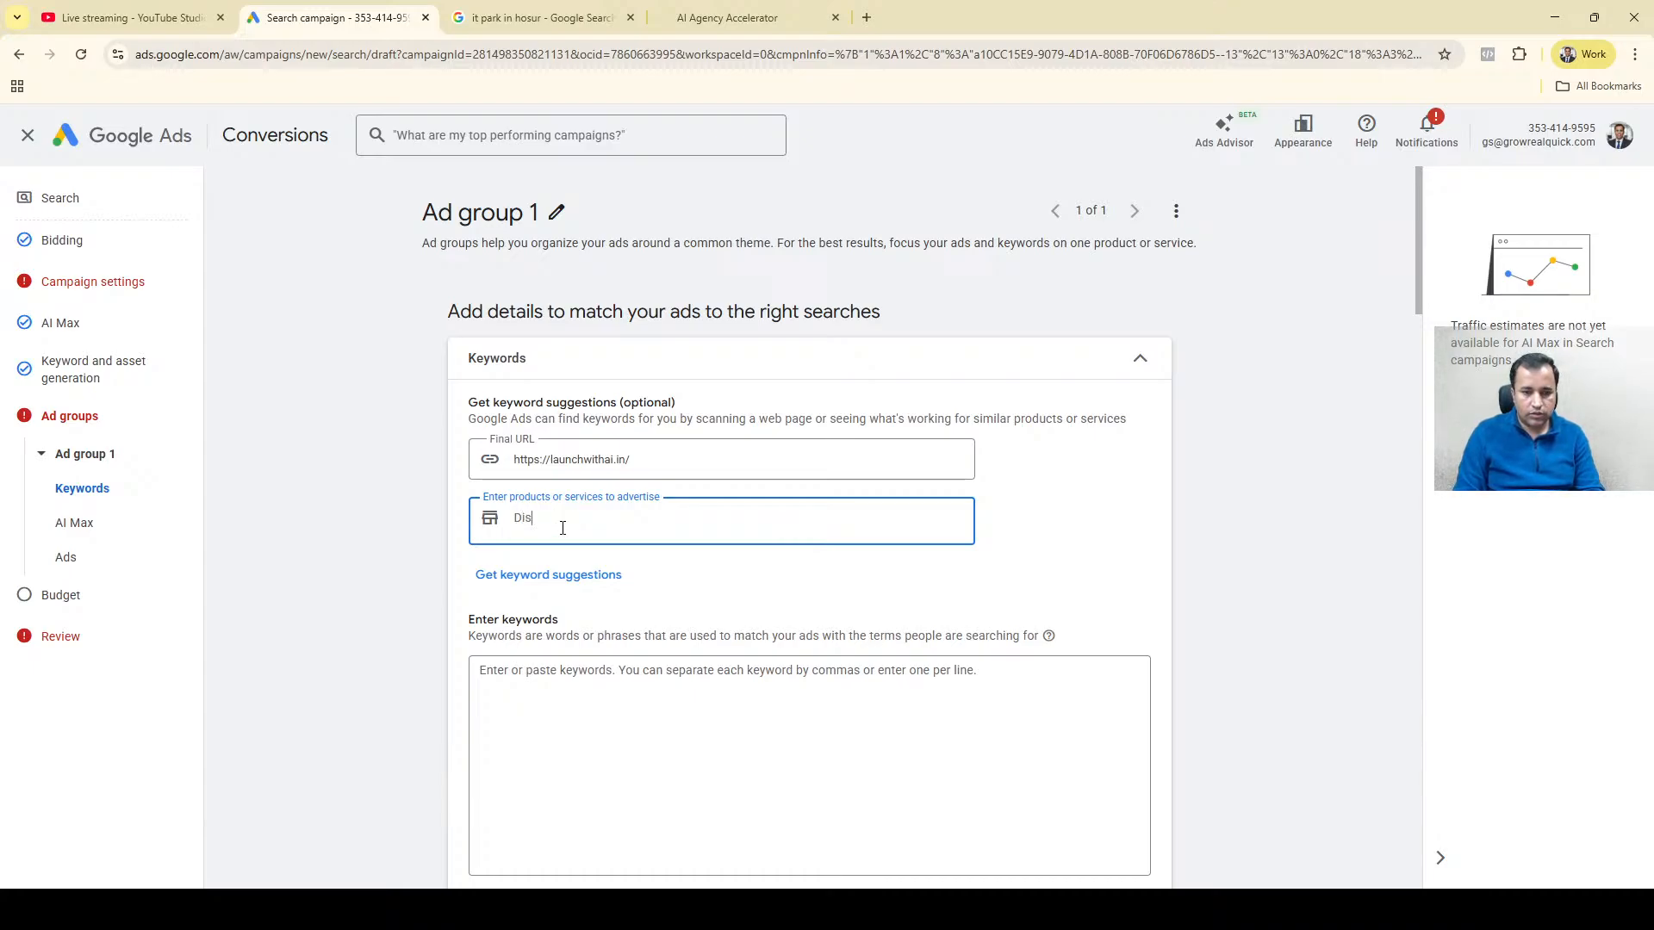
type("Diig")
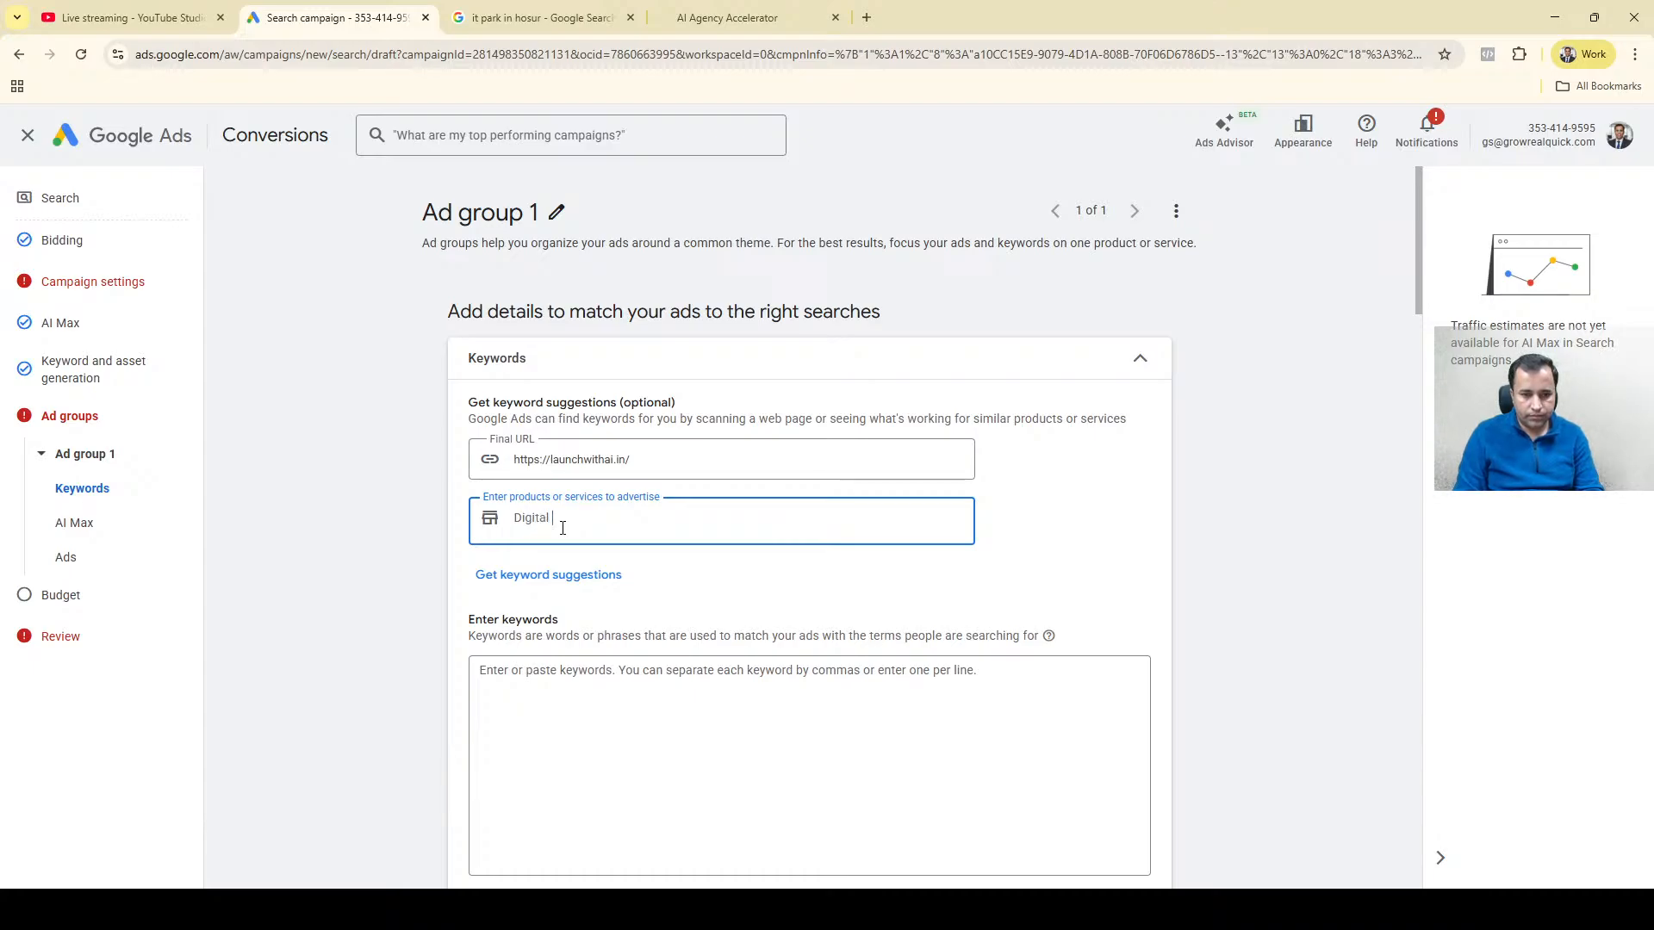
type("sou")
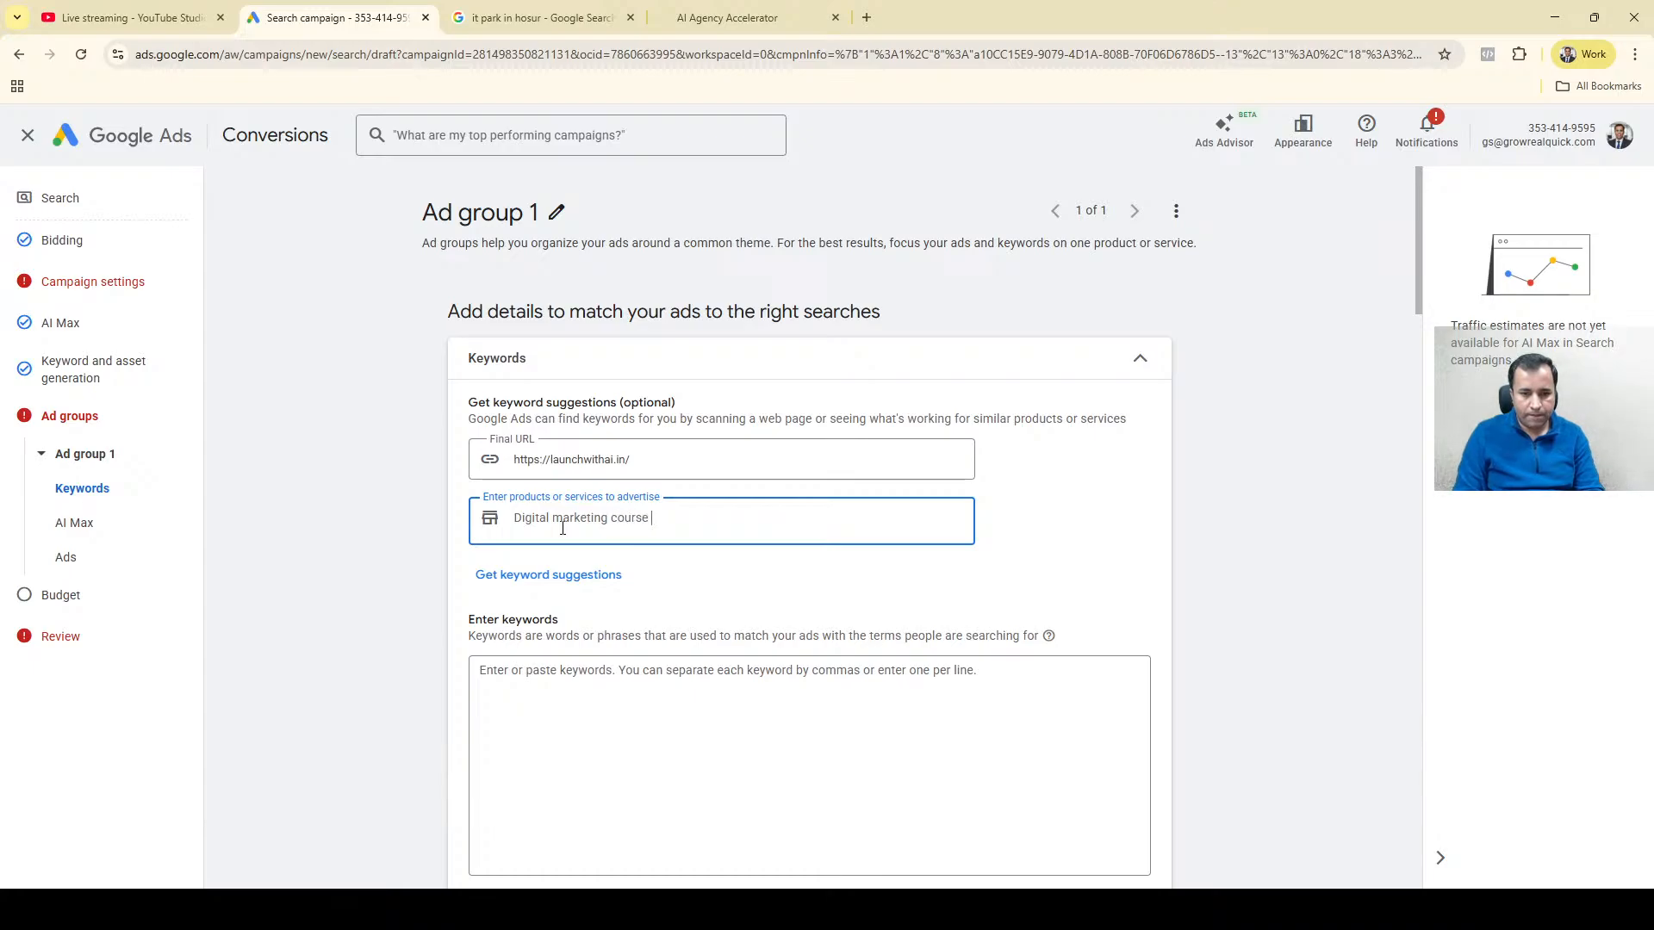
key("Return")
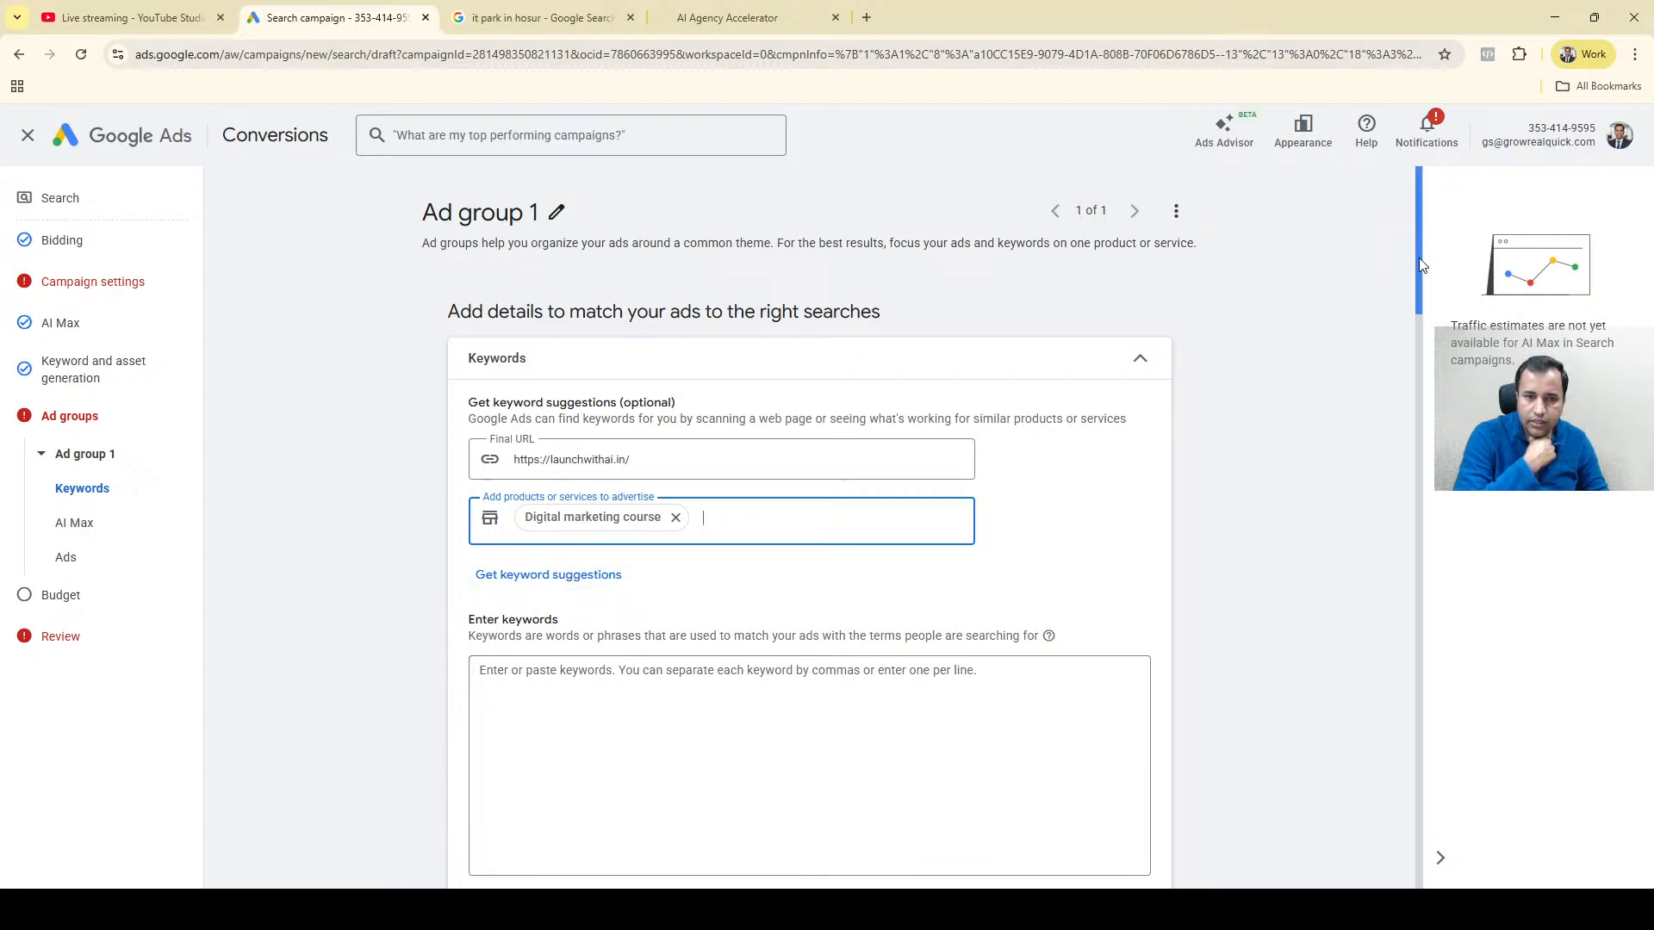
Look over the ad group's keyword and AI Max settings, then collapse the Keywords section.
left_click_drag(1421, 265, 1419, 354)
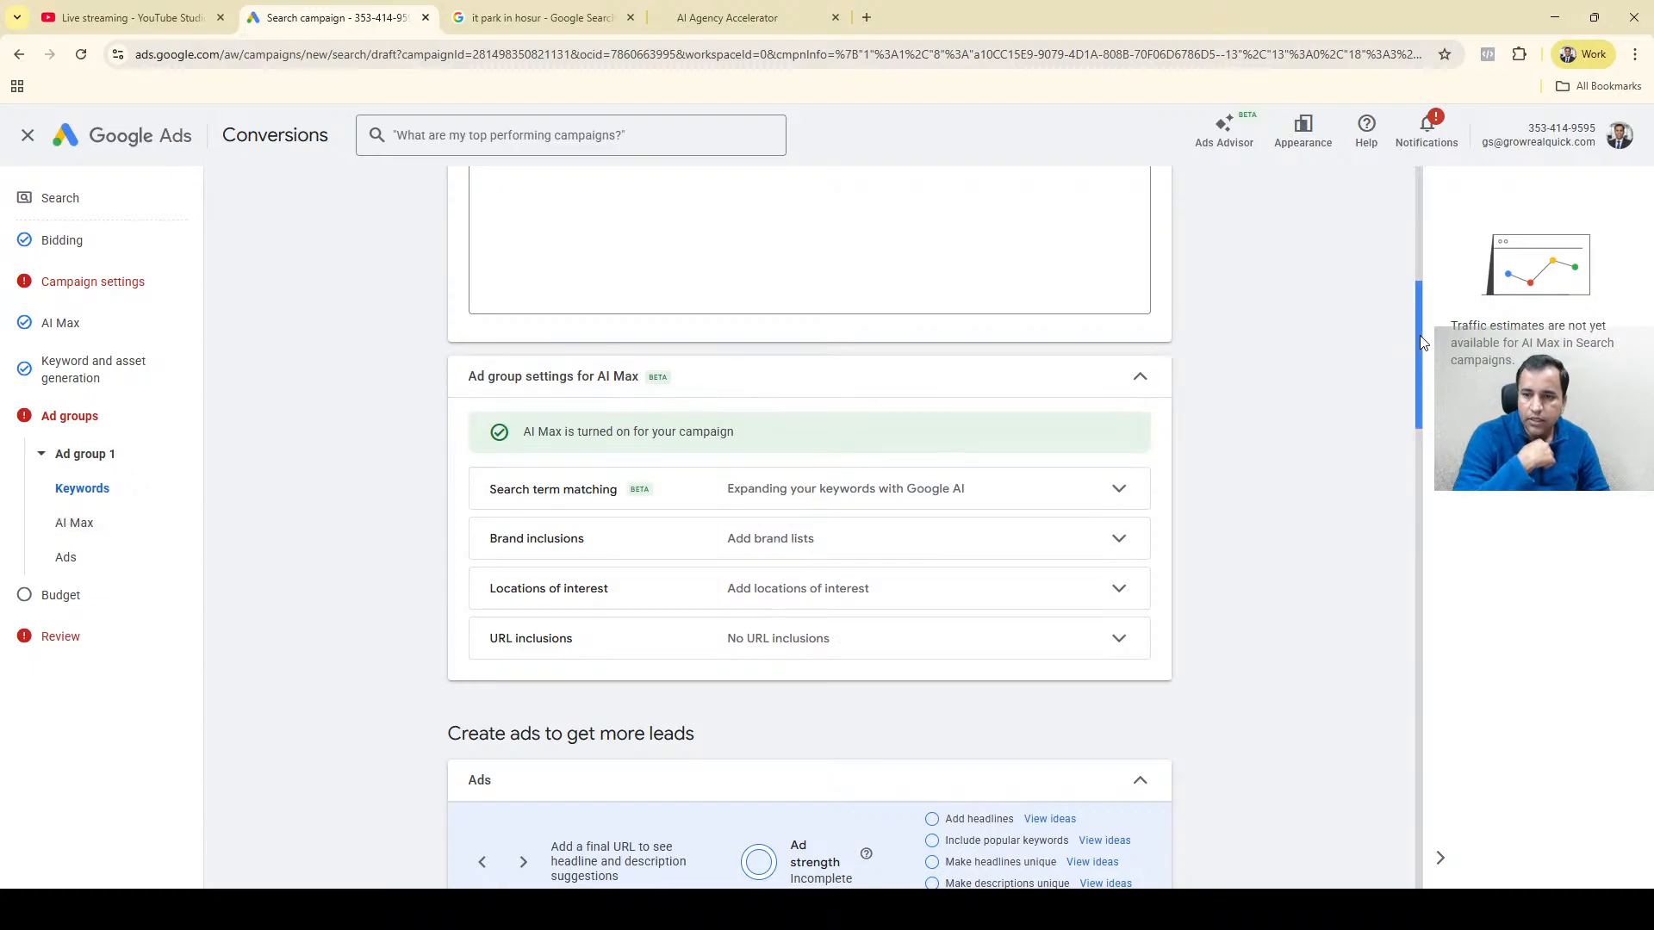
left_click_drag(1419, 342, 1425, 174)
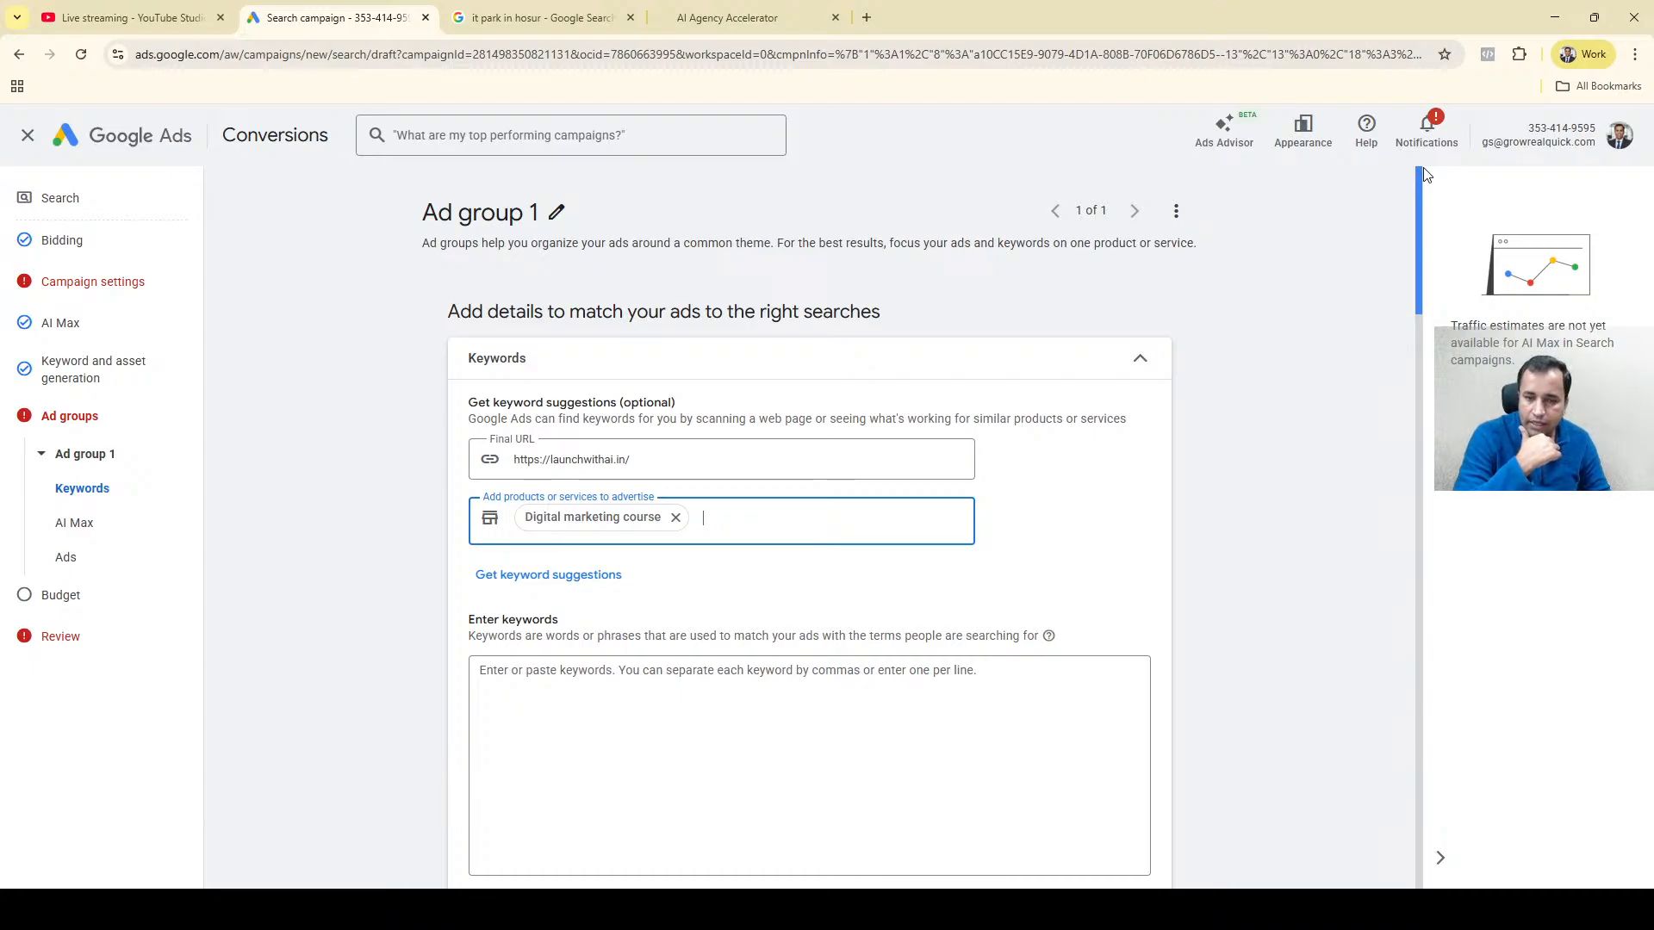
left_click_drag(1416, 224, 1441, 176)
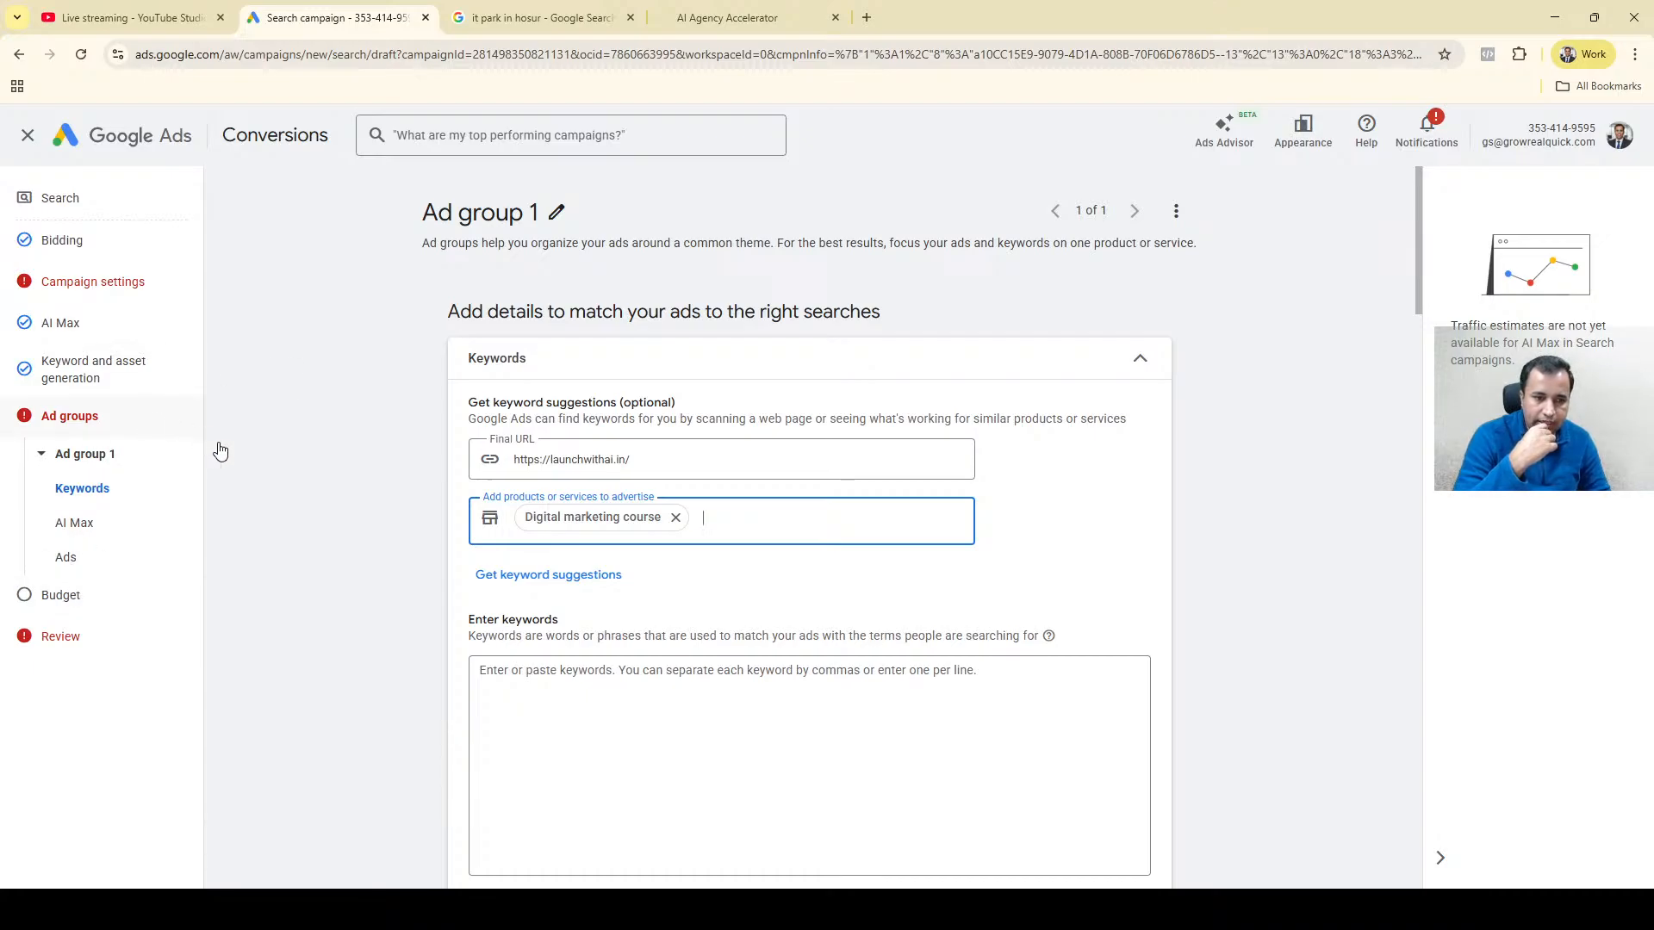
left_click(1139, 361)
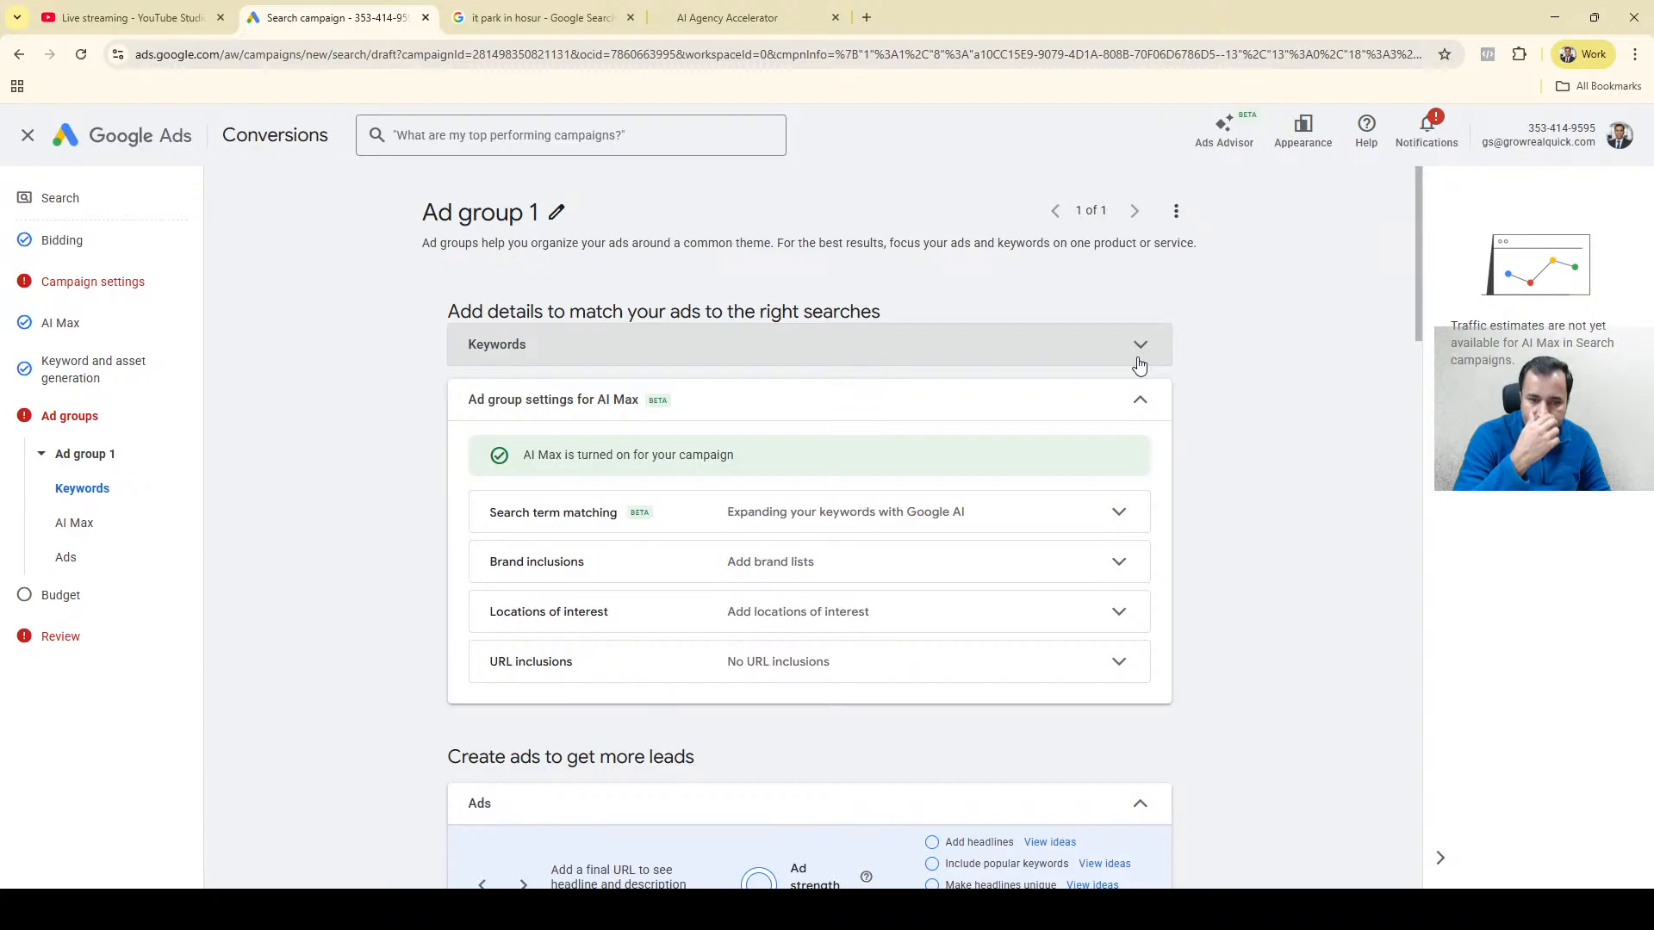